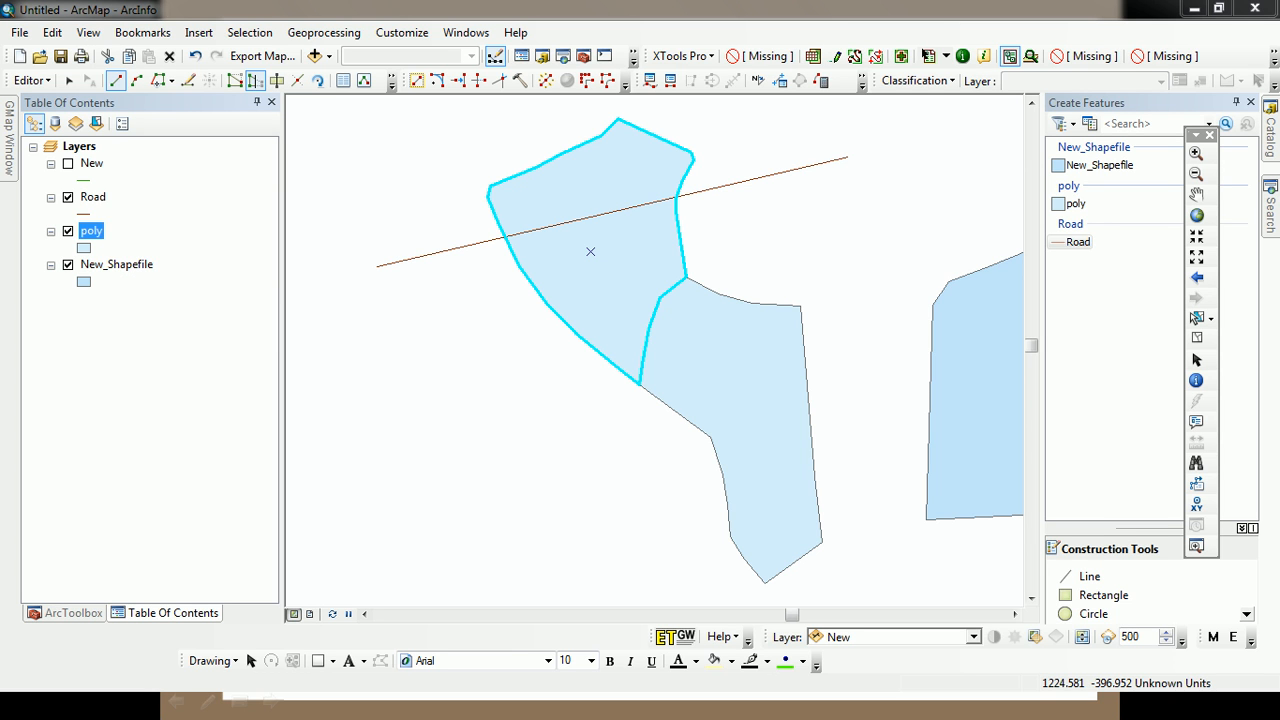
# Open the interface customization command list and search for commands containing "buff"
pyautogui.click(402, 33)
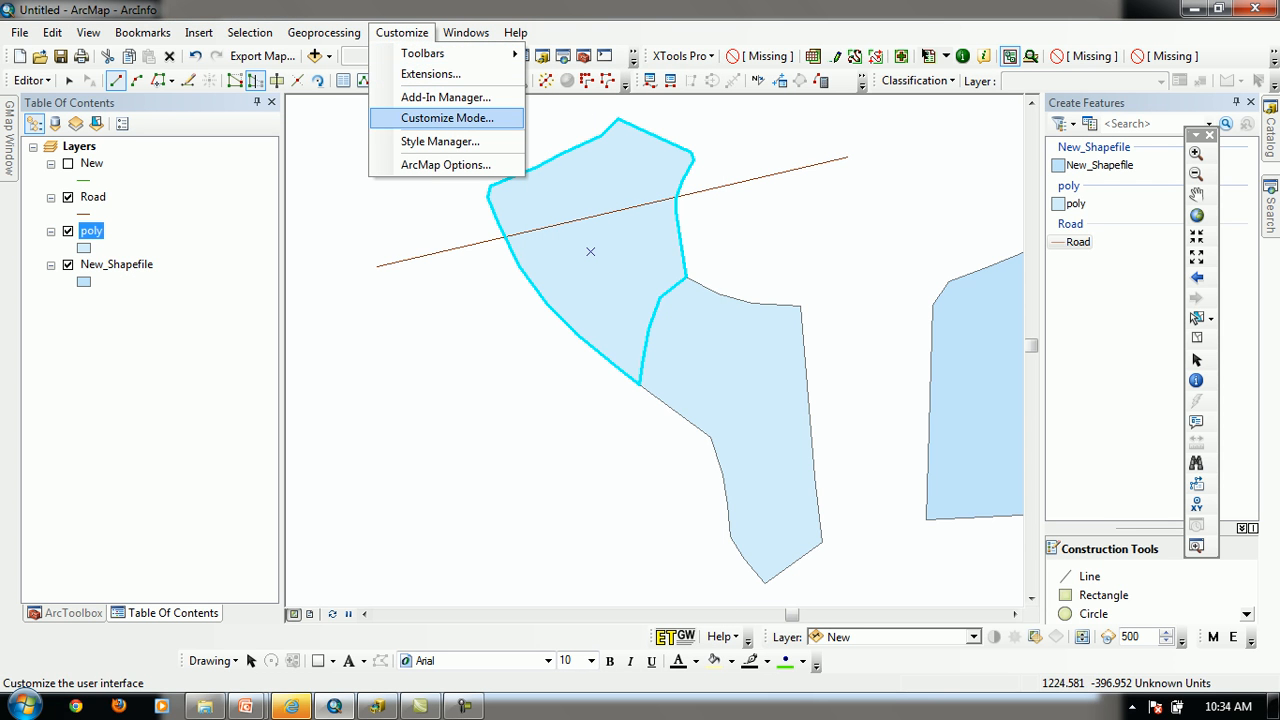
pyautogui.click(447, 118)
pyautogui.click(538, 212)
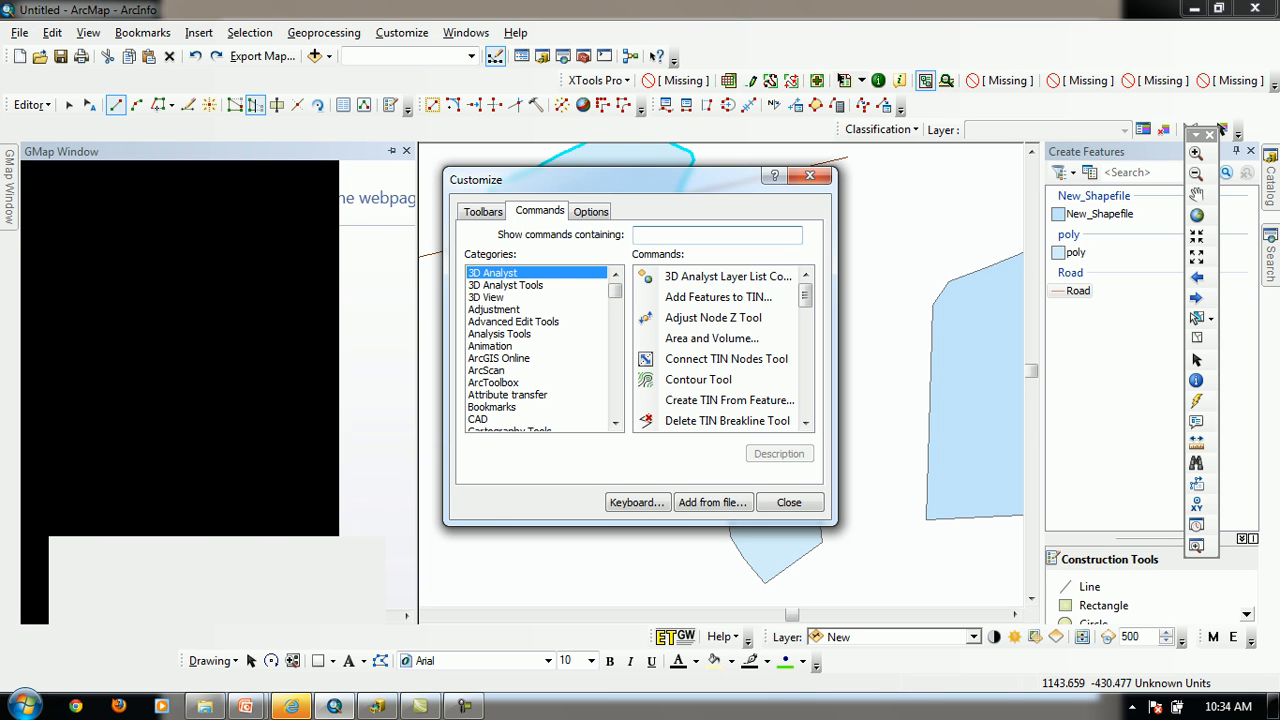
pyautogui.write('buff')
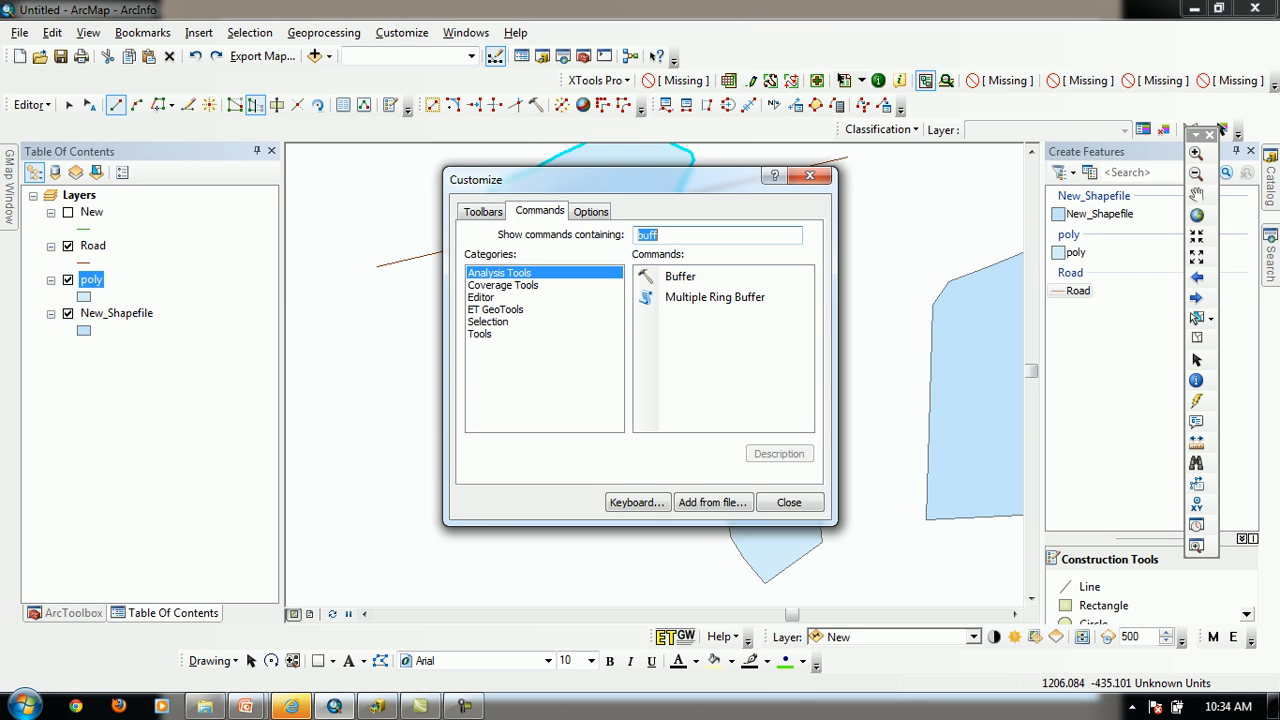
# Search the commands for "reshape" and add the Reshape command to the Editor toolbar
pyautogui.press('BackSpace')
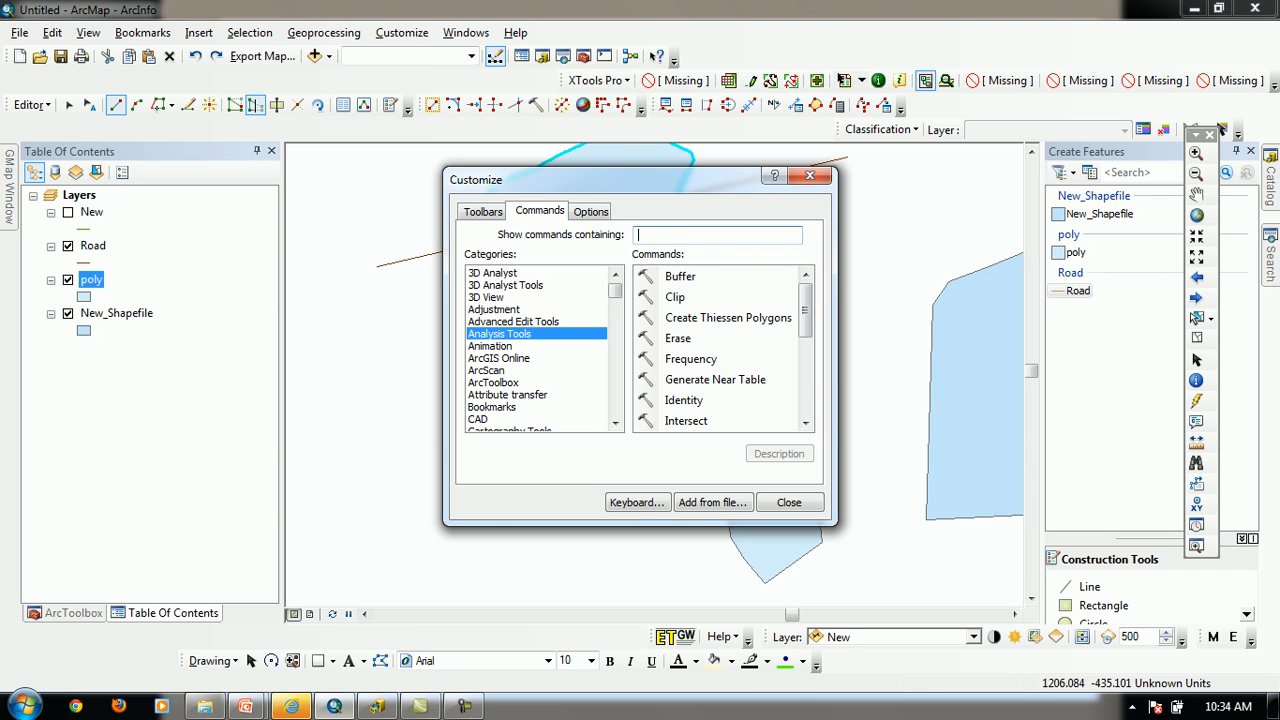
pyautogui.write('reshape')
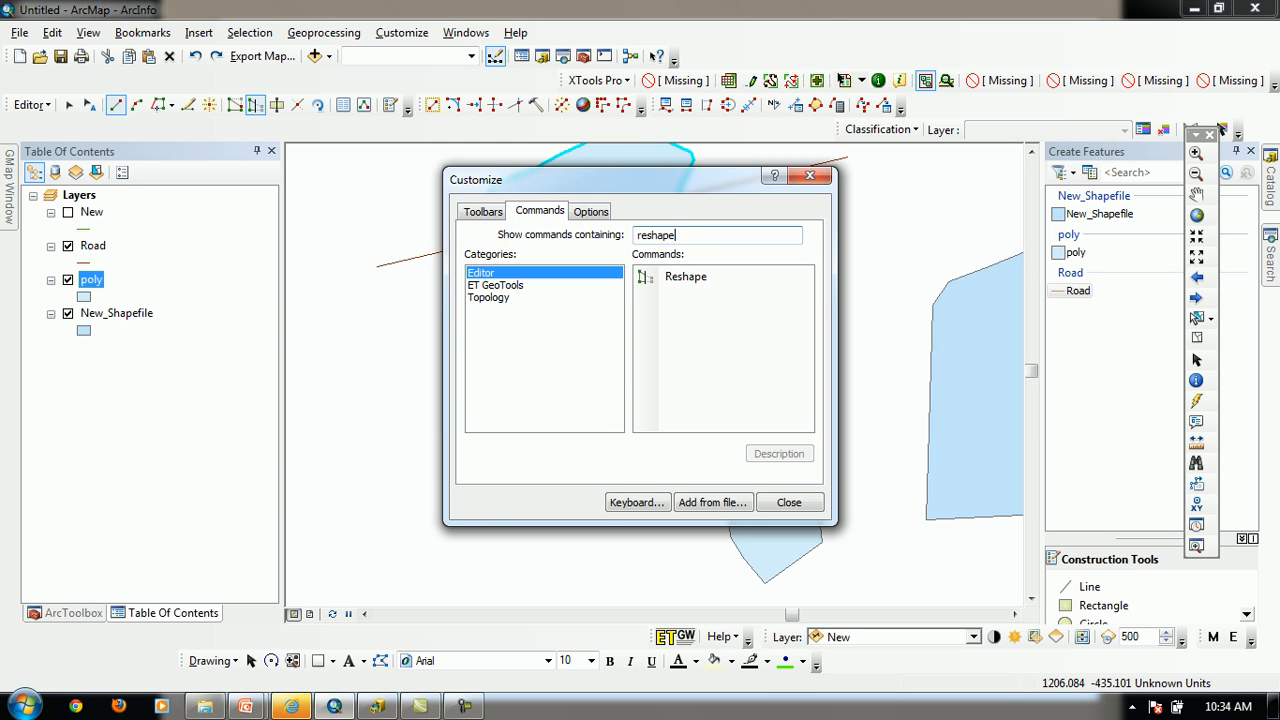
pyautogui.click(686, 277)
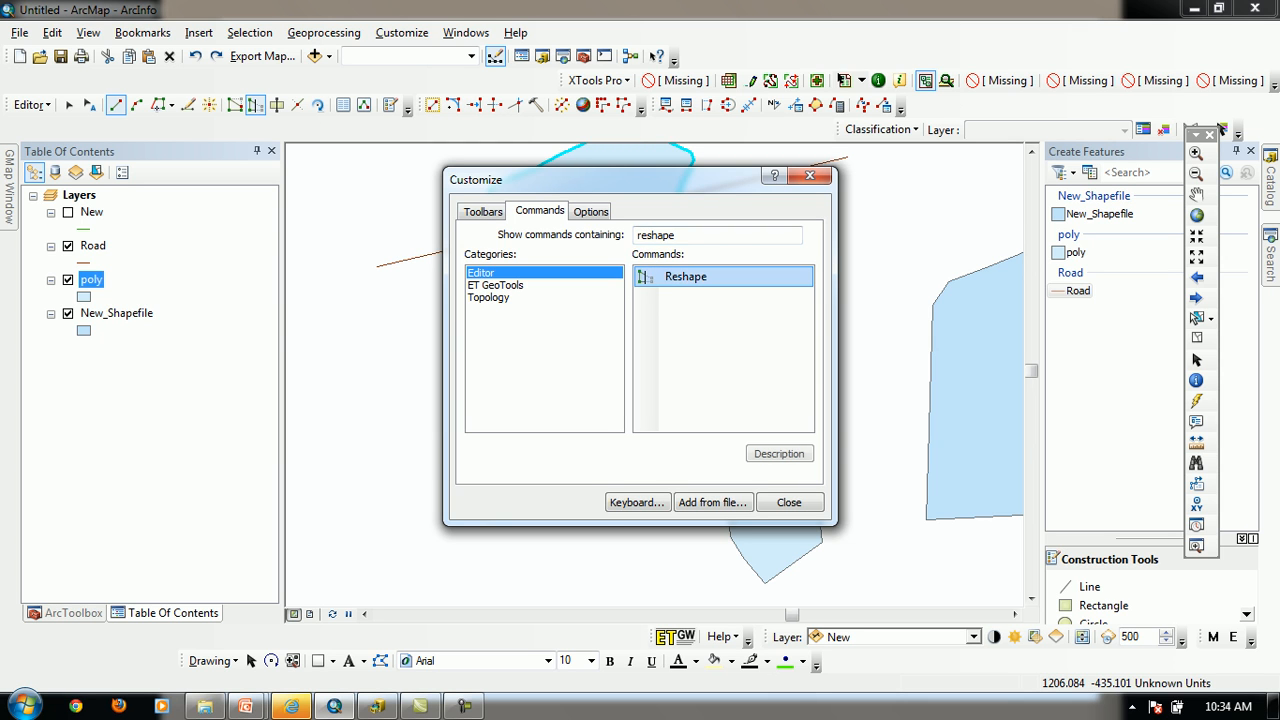
pyautogui.moveTo(686, 277)
pyautogui.mouseDown()
pyautogui.moveTo(181, 105)
pyautogui.moveTo(402, 33)
pyautogui.moveTo(600, 200)
pyautogui.moveTo(230, 57)
pyautogui.moveTo(183, 105)
pyautogui.mouseUp()
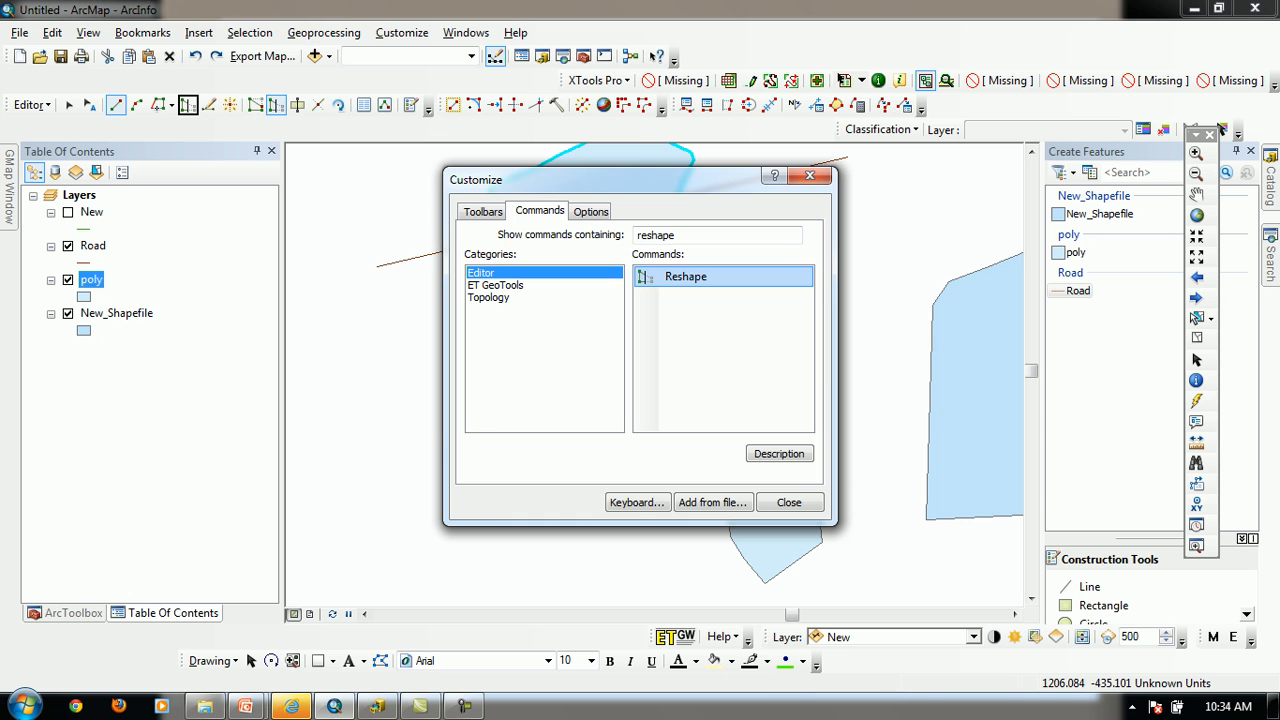
# Remove the added Reshape command from the Editor toolbar and close the customization dialog
pyautogui.moveTo(188, 105); pyautogui.dragTo(350, 300)
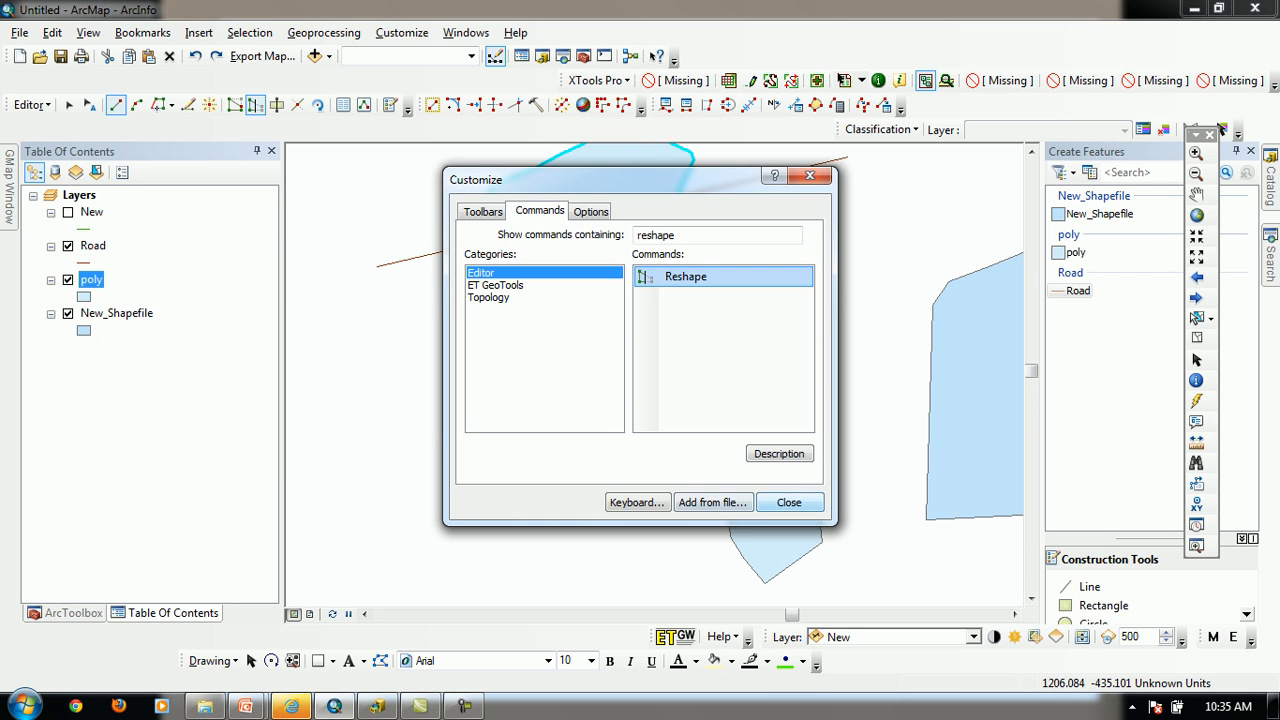
pyautogui.click(789, 502)
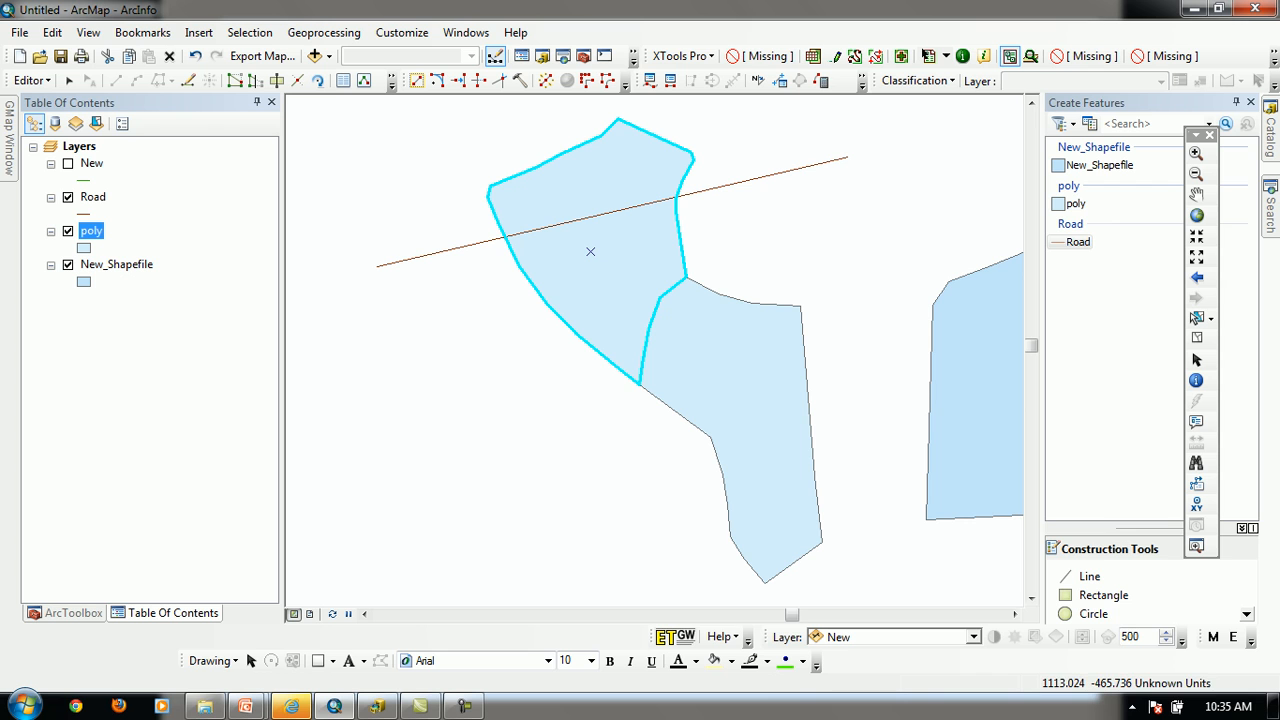
# Draw a small four-sided polygon in the poly layer, inside the upper polygon and across the road line
pyautogui.click(1078, 242)
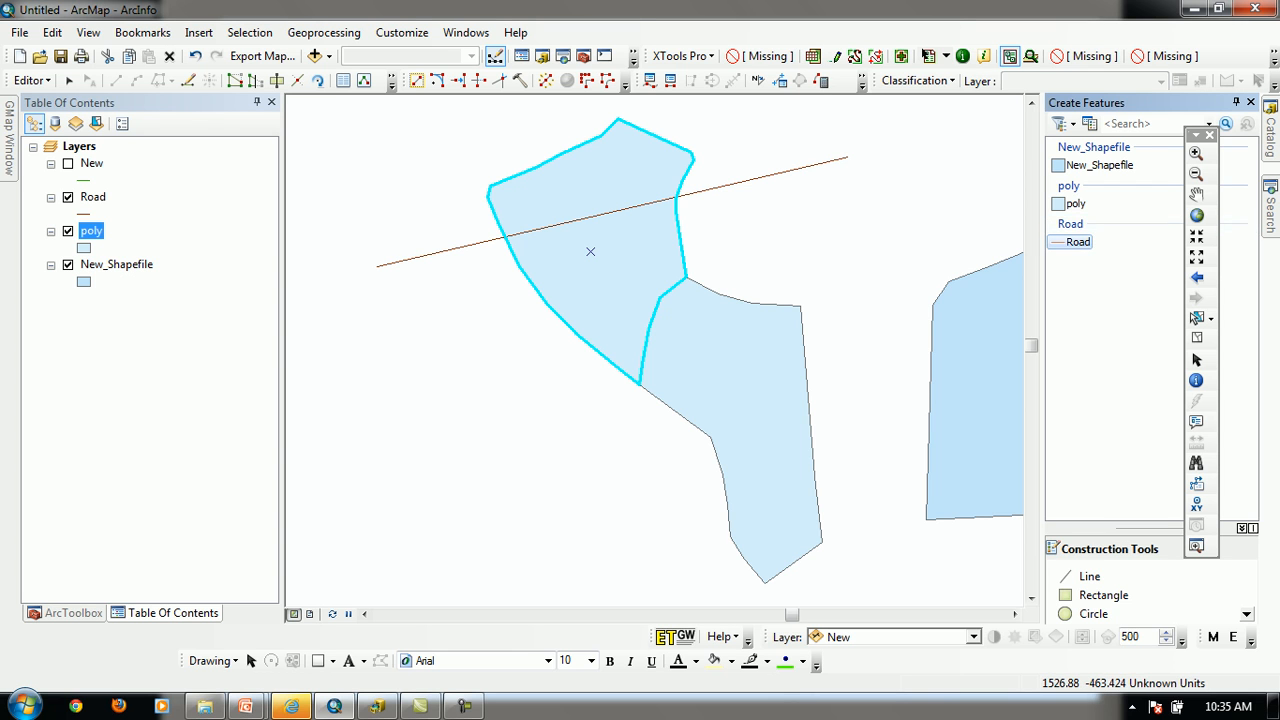
pyautogui.click(1076, 204)
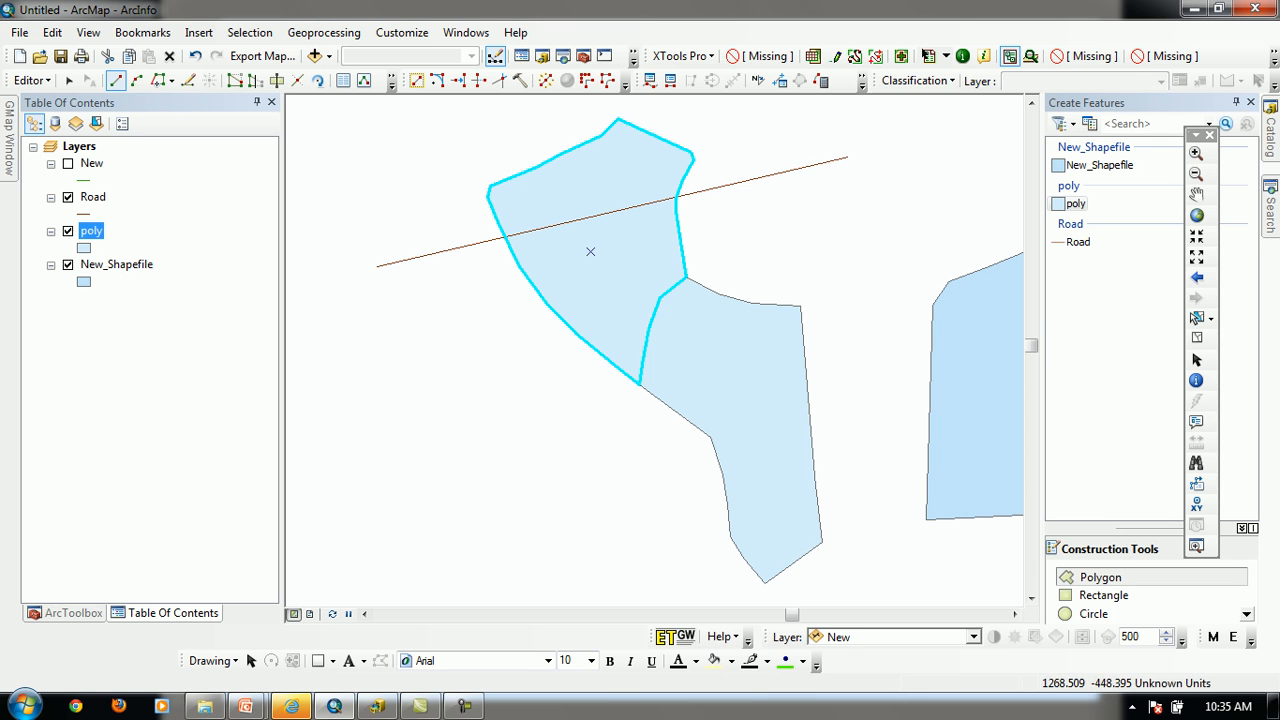
pyautogui.click(598, 183)
pyautogui.click(637, 206)
pyautogui.click(643, 244)
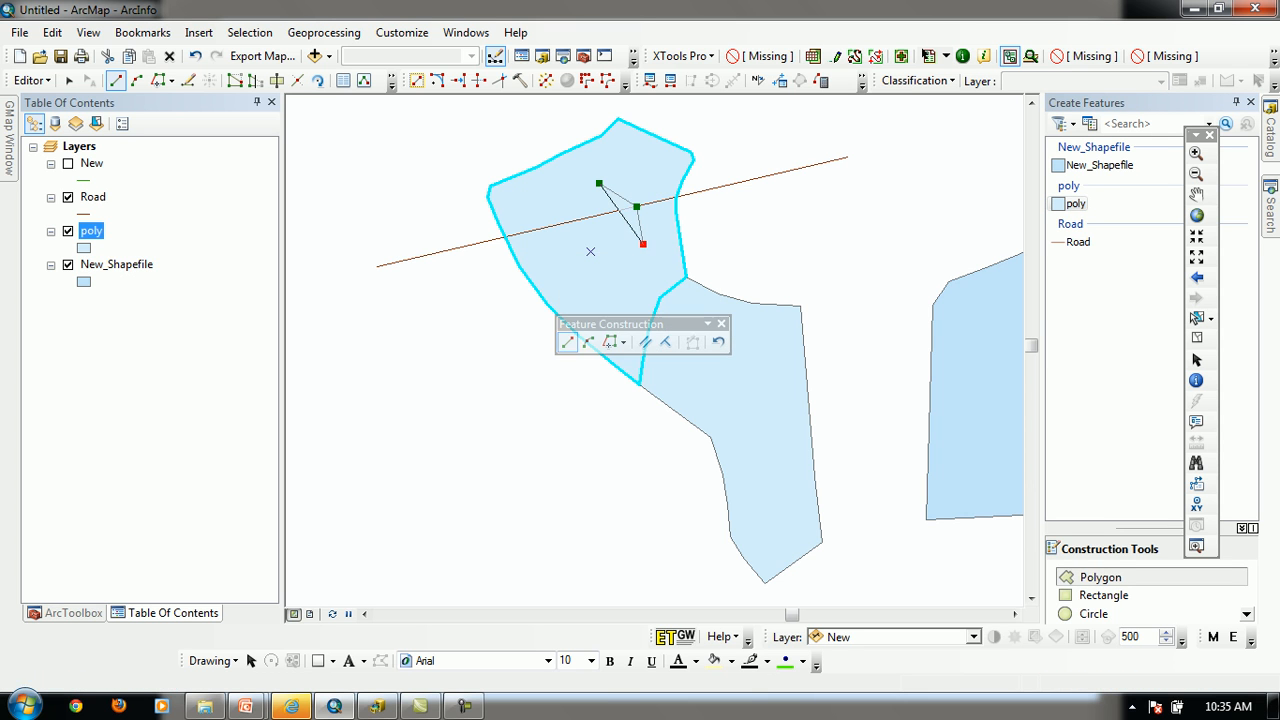
pyautogui.doubleClick(562, 259)
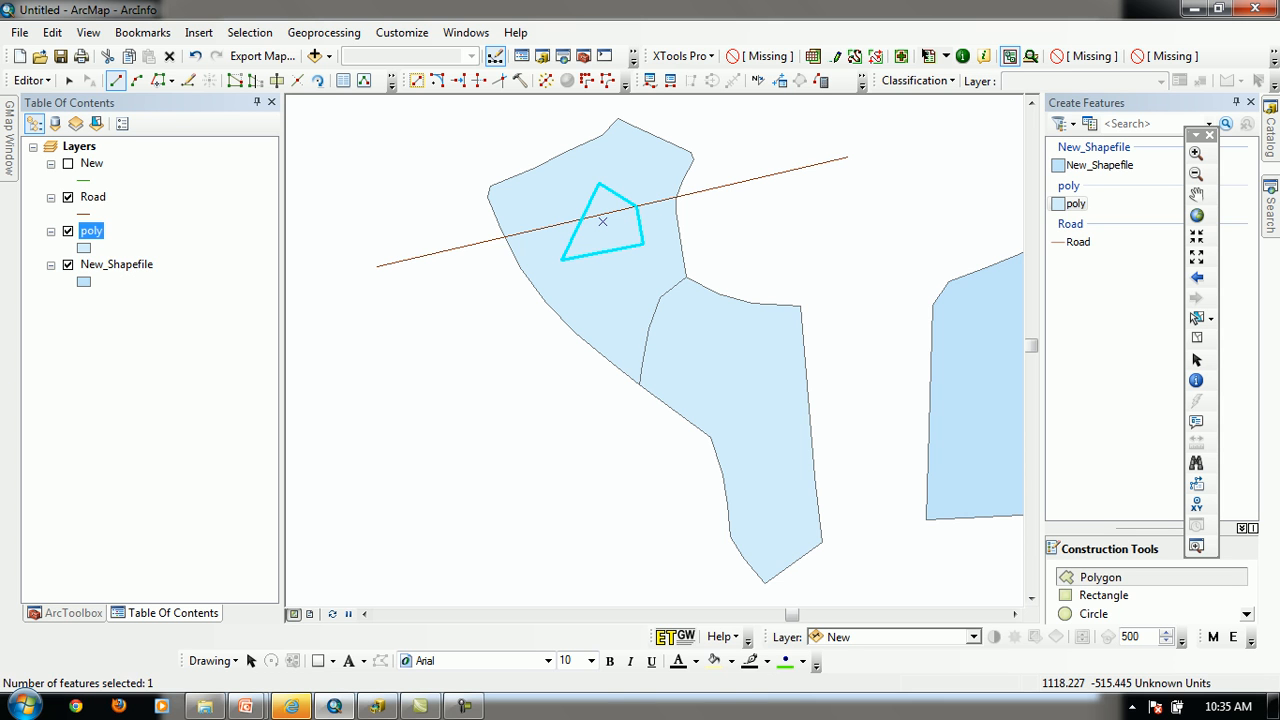
# Clip the upper polygon with the small selected polygon, using a buffer distance of 0.000 and discarding the area that intersects
pyautogui.click(32, 80)
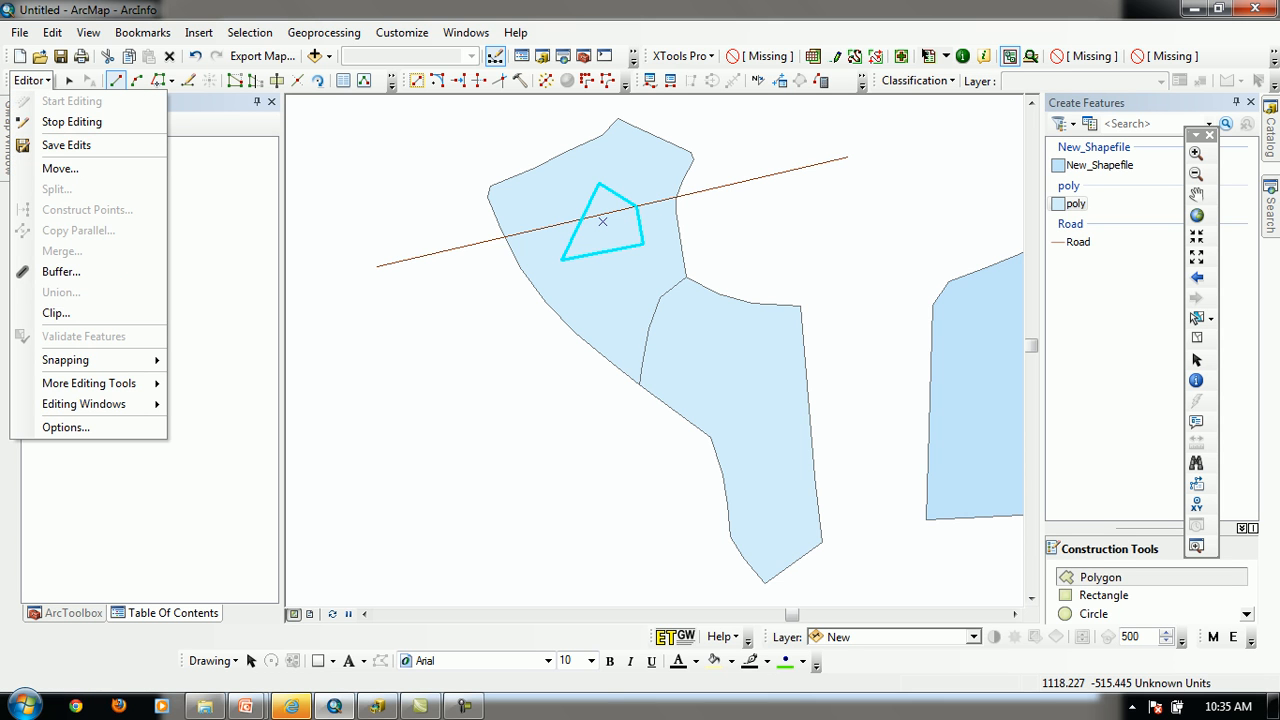
pyautogui.click(56, 313)
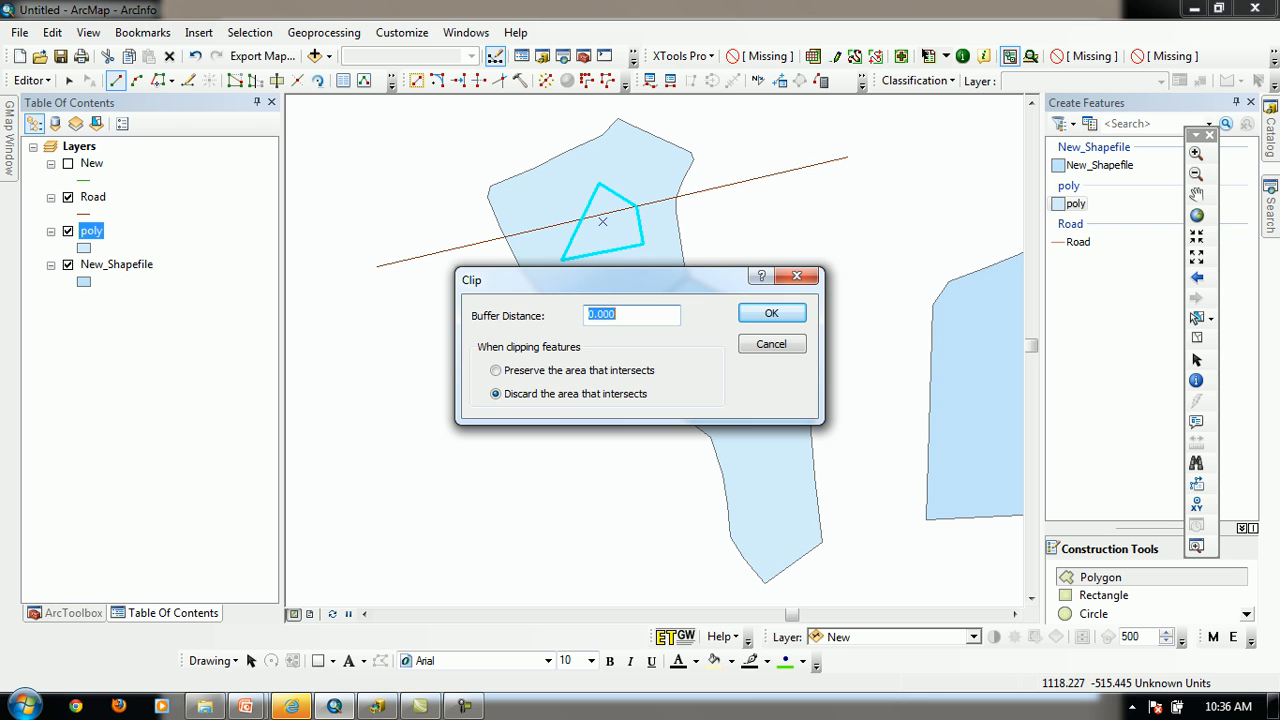
pyautogui.press('Return')
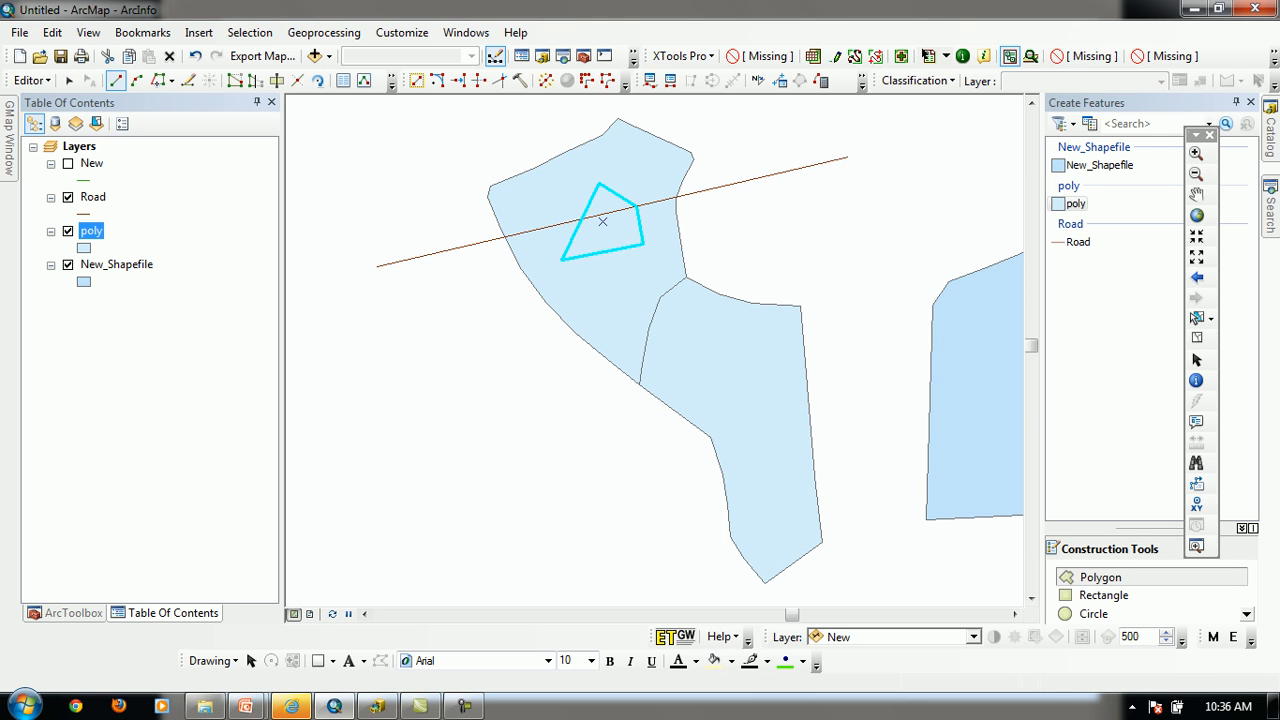
# Delete the small clipping polygon, and undo the deletion
pyautogui.click(1197, 318)
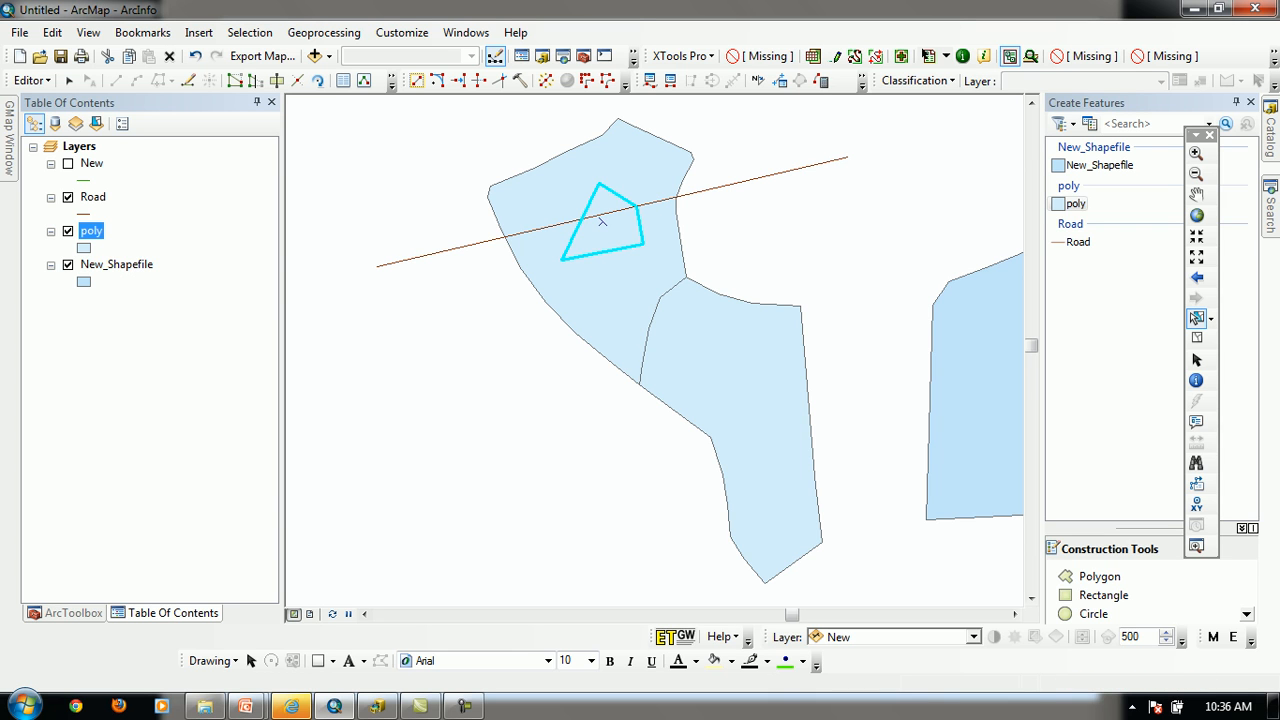
pyautogui.press('Delete')
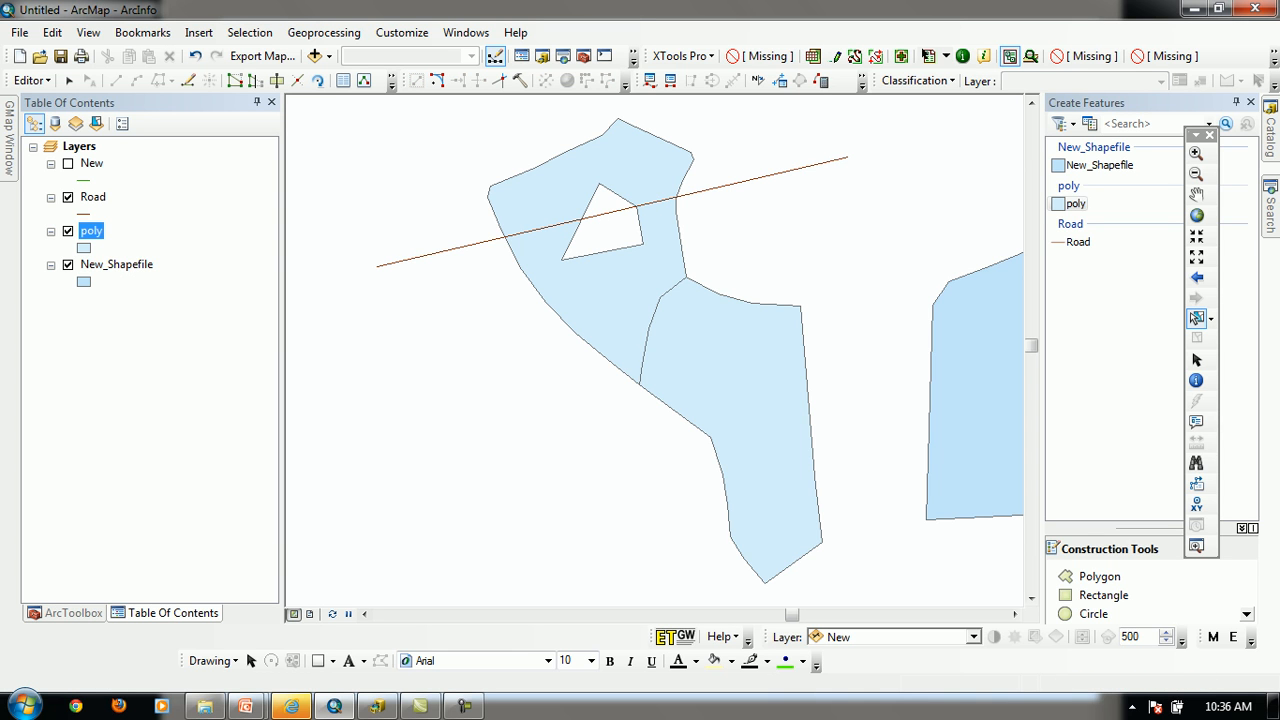
pyautogui.hotkey('ctrl', 'z')
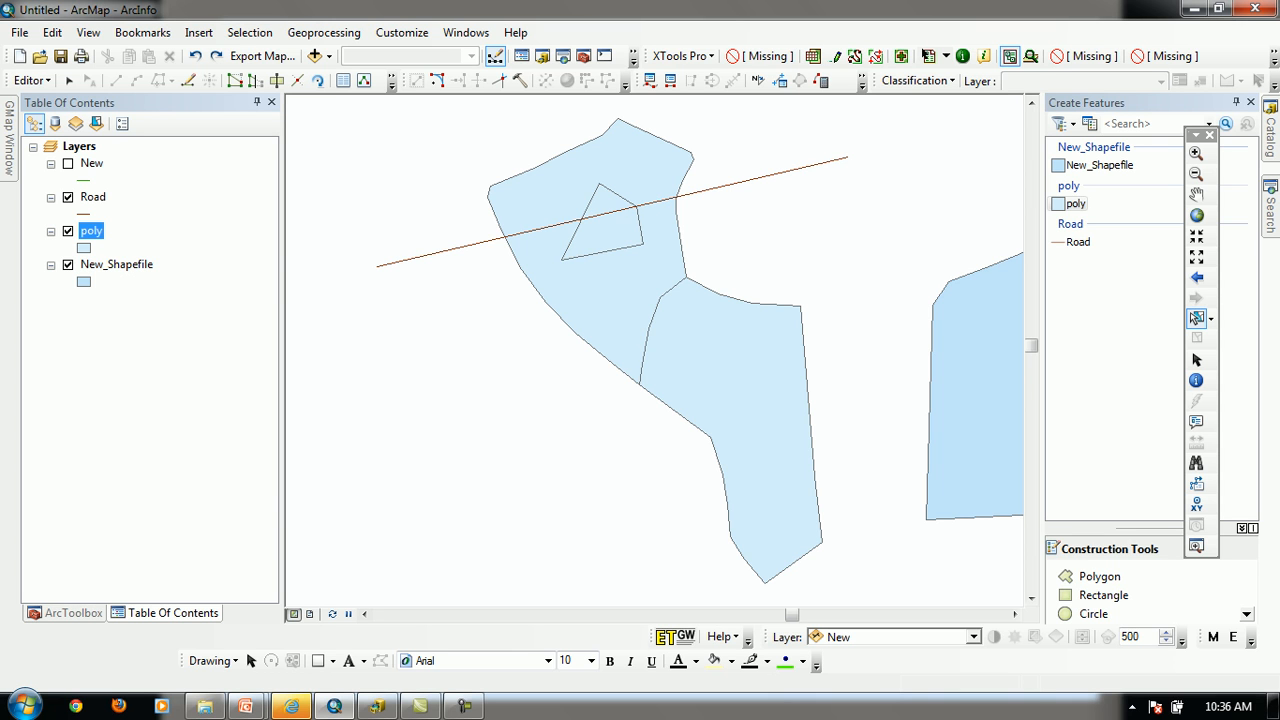
# Examine how the small polygon overlaps the upper polygon by repeatedly selecting at their overlap and clearing the selection
pyautogui.click(590, 251)
pyautogui.click(450, 400)
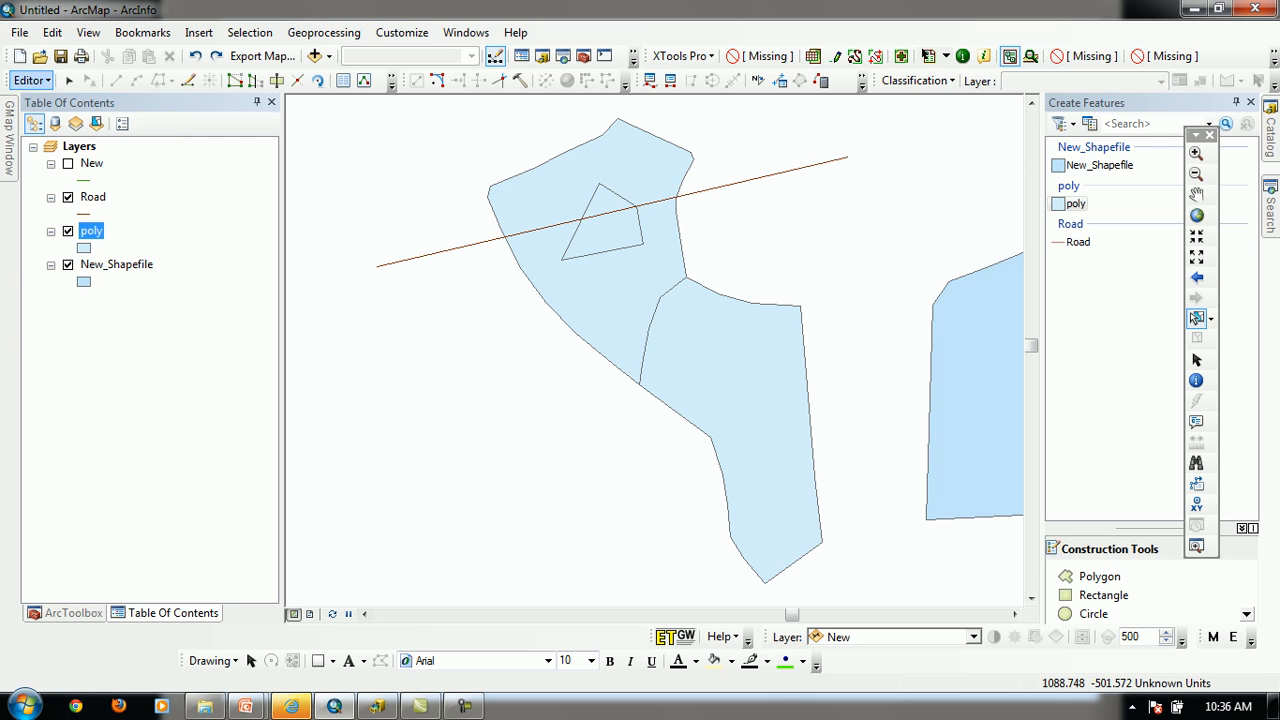
pyautogui.click(30, 80)
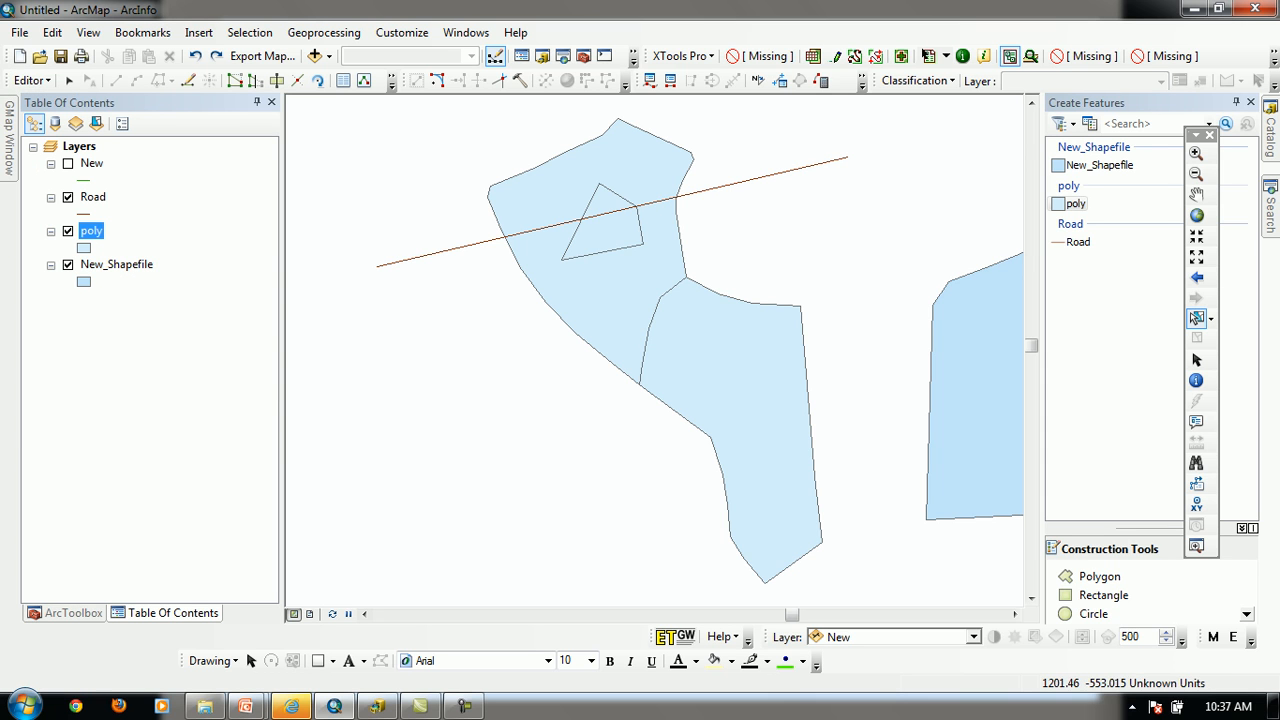
pyautogui.click(590, 251)
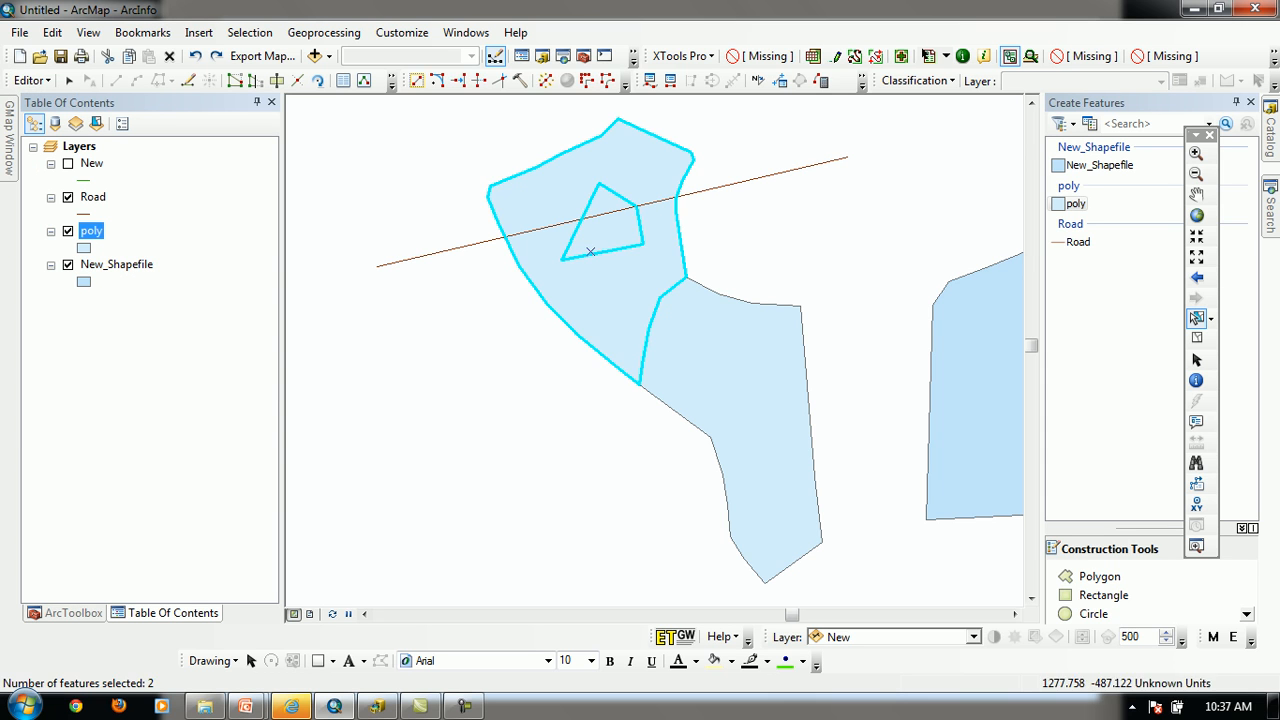
pyautogui.click(775, 244)
pyautogui.click(610, 230)
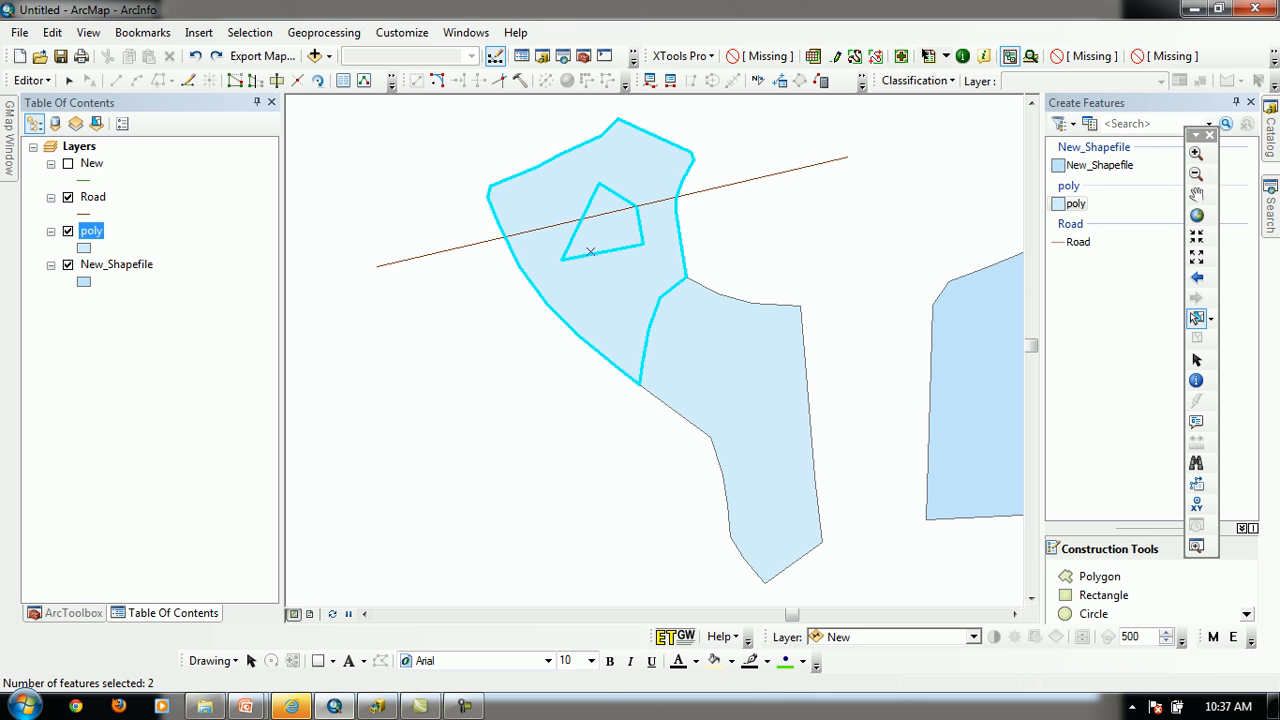
pyautogui.click(775, 240)
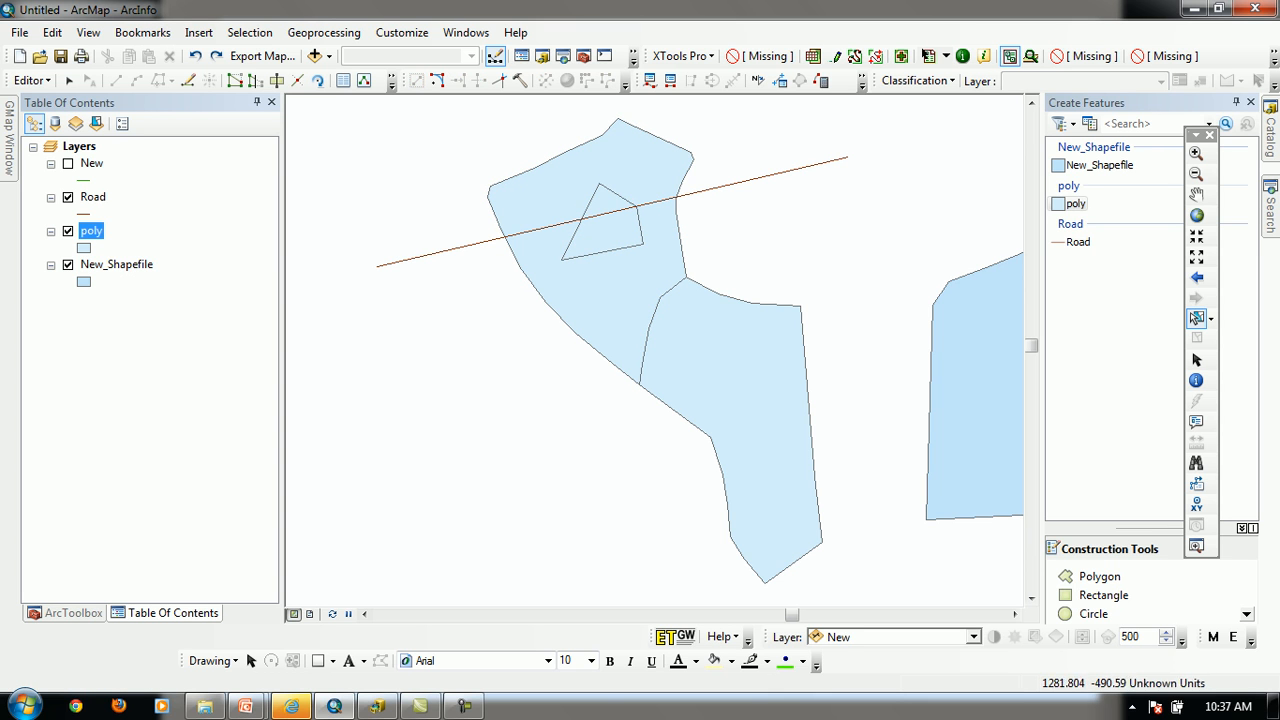
pyautogui.click(590, 251)
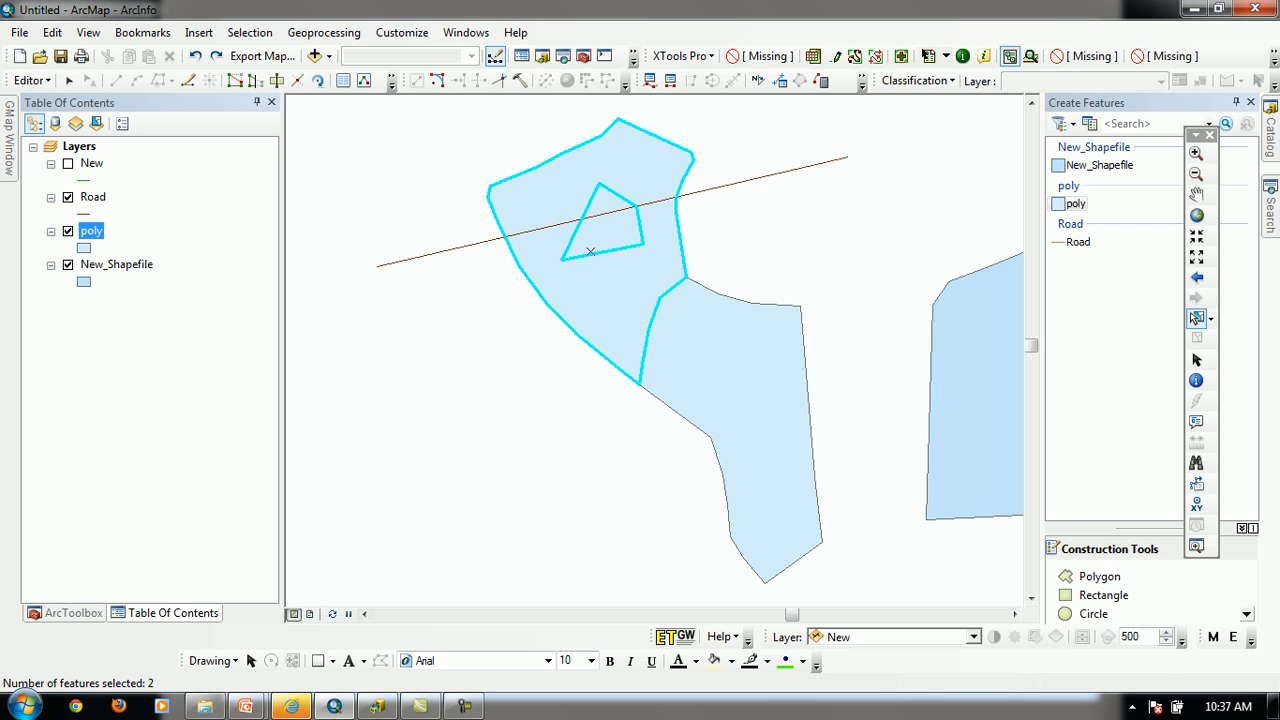
pyautogui.click(775, 238)
pyautogui.click(598, 240)
pyautogui.click(765, 224)
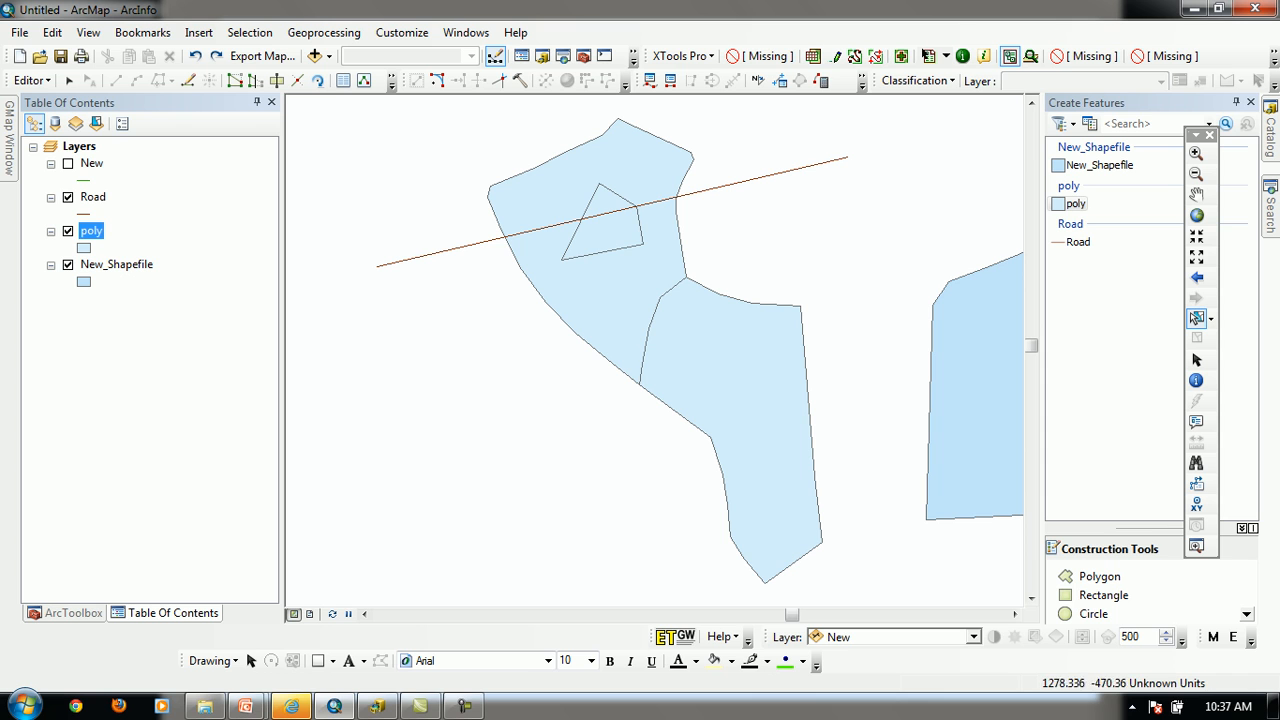
# Select only the small inner polygon, delete it without clipping, and undo the deletion
pyautogui.moveTo(557, 230); pyautogui.dragTo(708, 260)
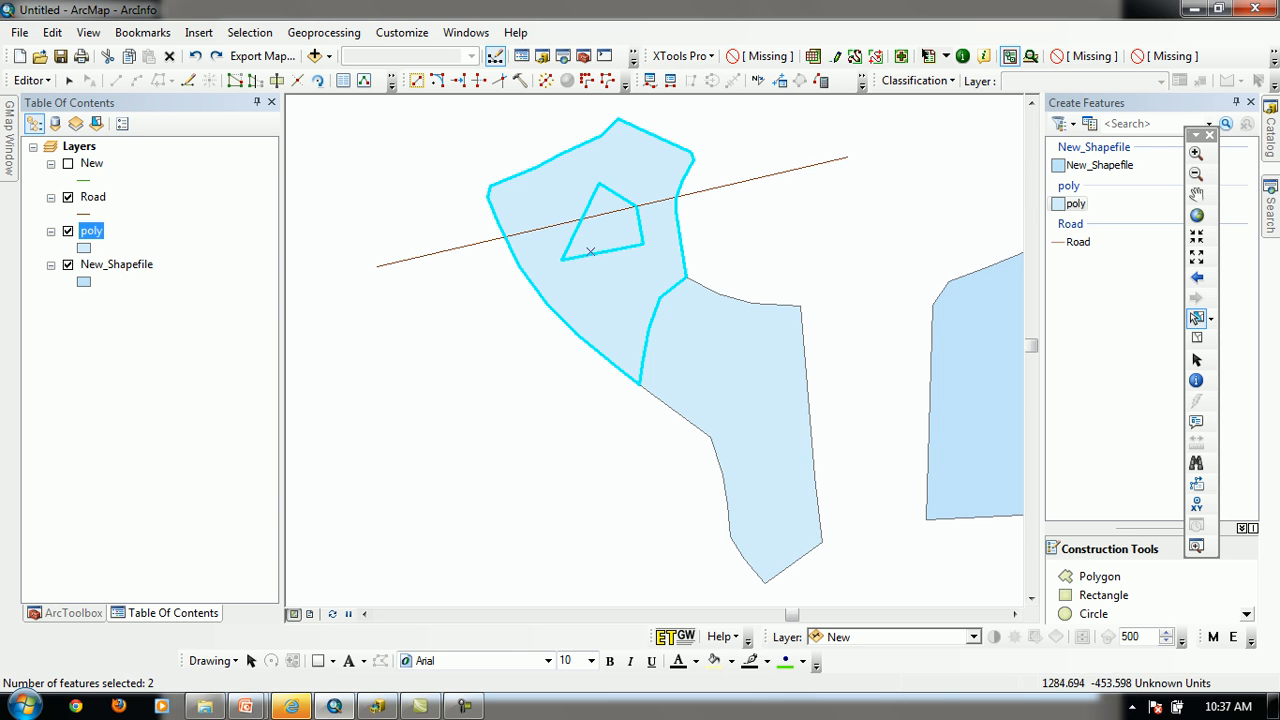
pyautogui.moveTo(694, 124); pyautogui.dragTo(646, 168)
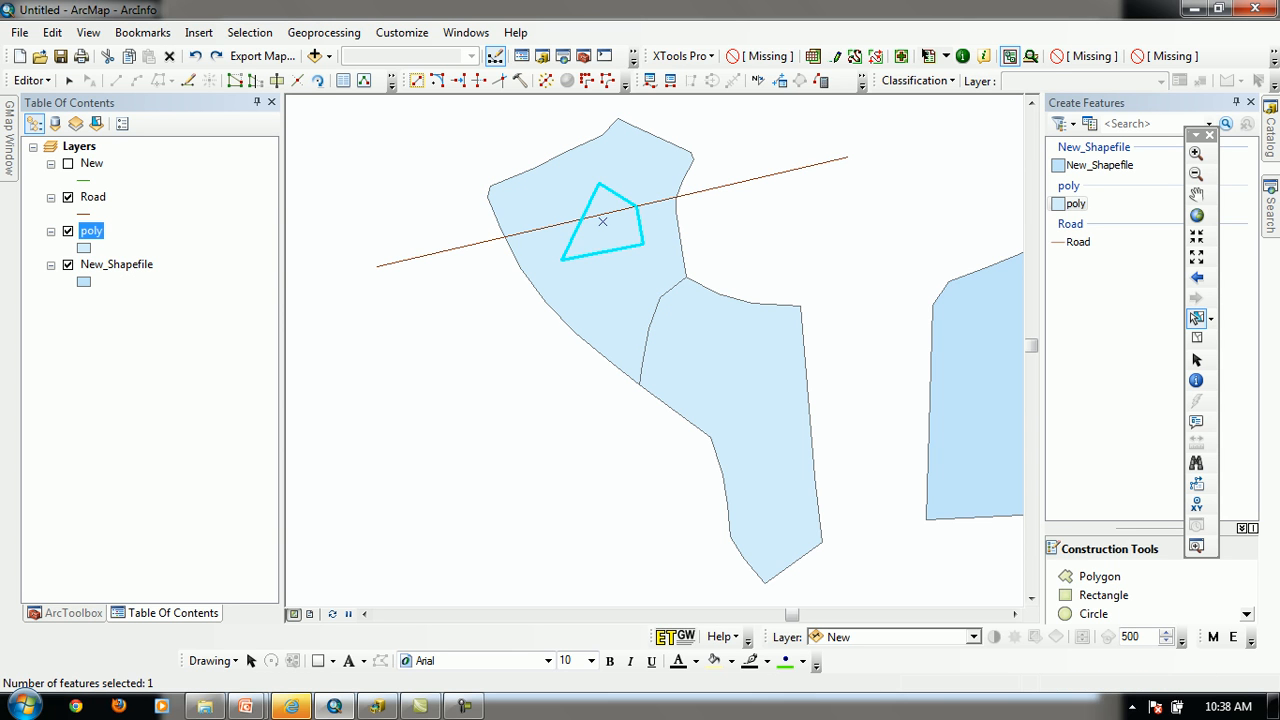
pyautogui.press('Delete')
pyautogui.hotkey('ctrl', 'z')
# Clip with the small inner polygon again at a 0.000 buffer distance, discarding the intersecting area, and clear the selection
pyautogui.click(30, 80)
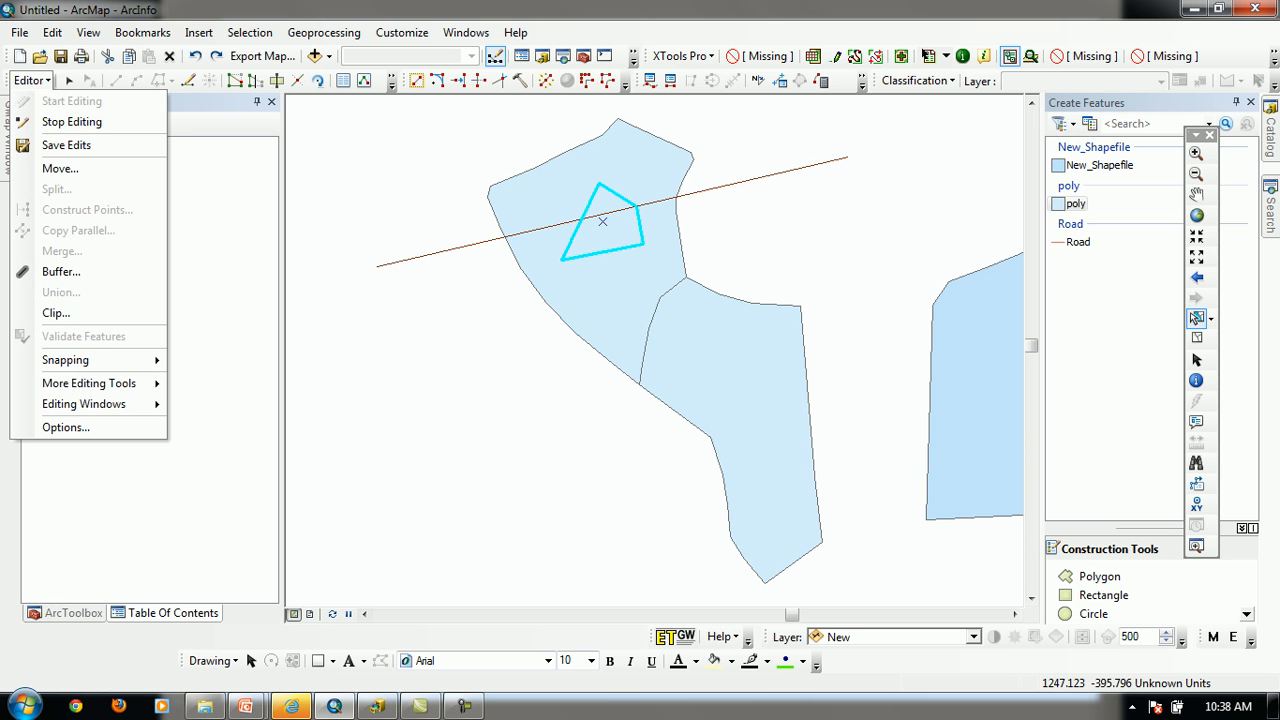
pyautogui.click(55, 311)
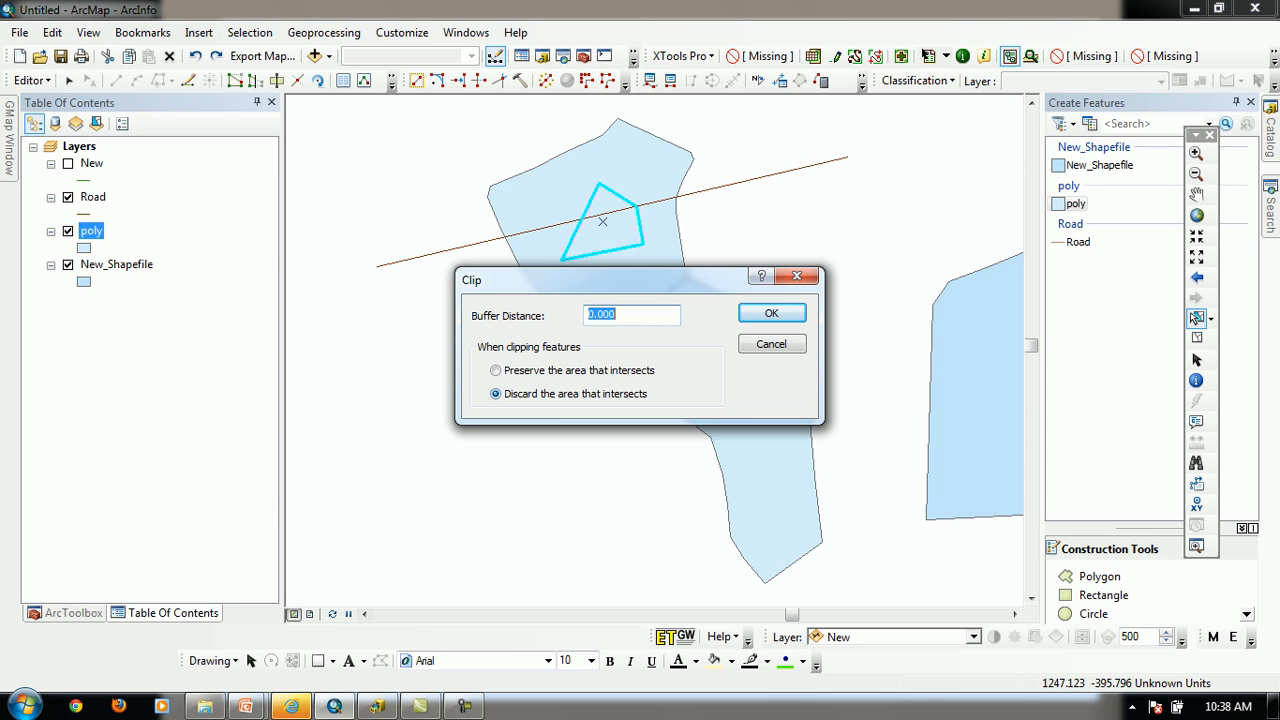
pyautogui.press('Return')
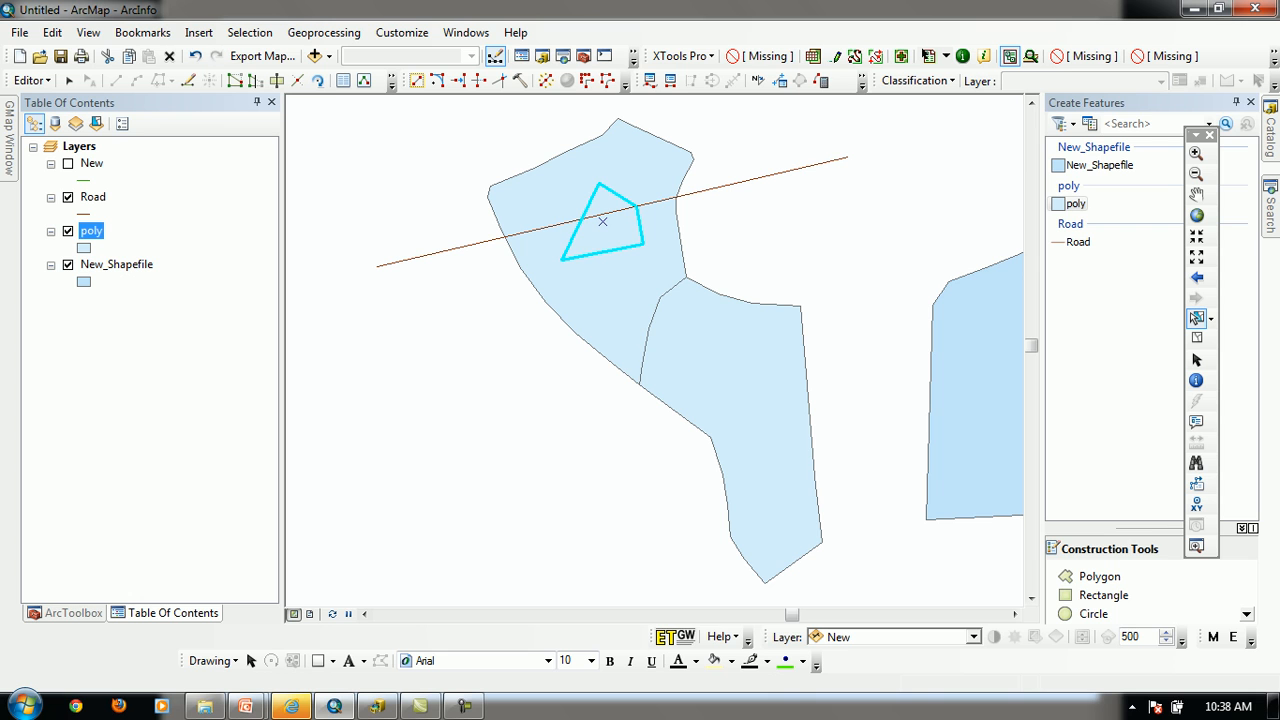
pyautogui.click(765, 222)
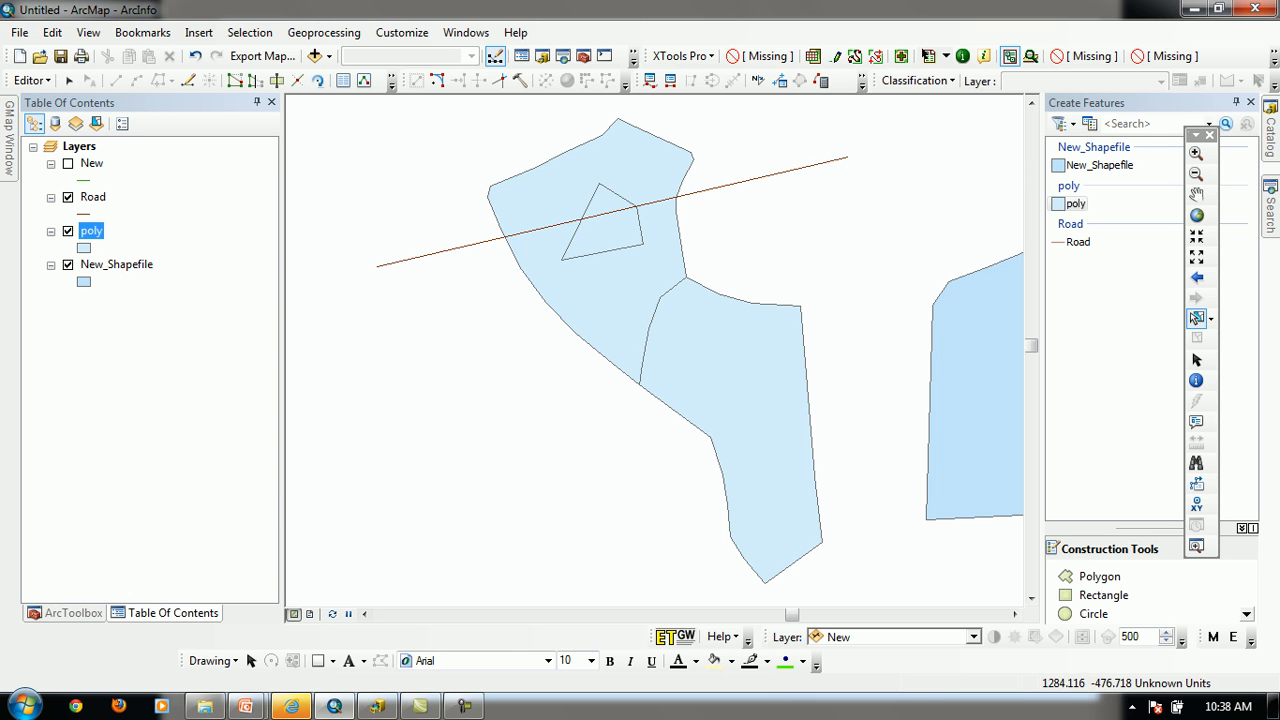
# Select the small four-sided polygon inside the upper polygon and delete it
pyautogui.click(610, 228)
pyautogui.press('Delete')
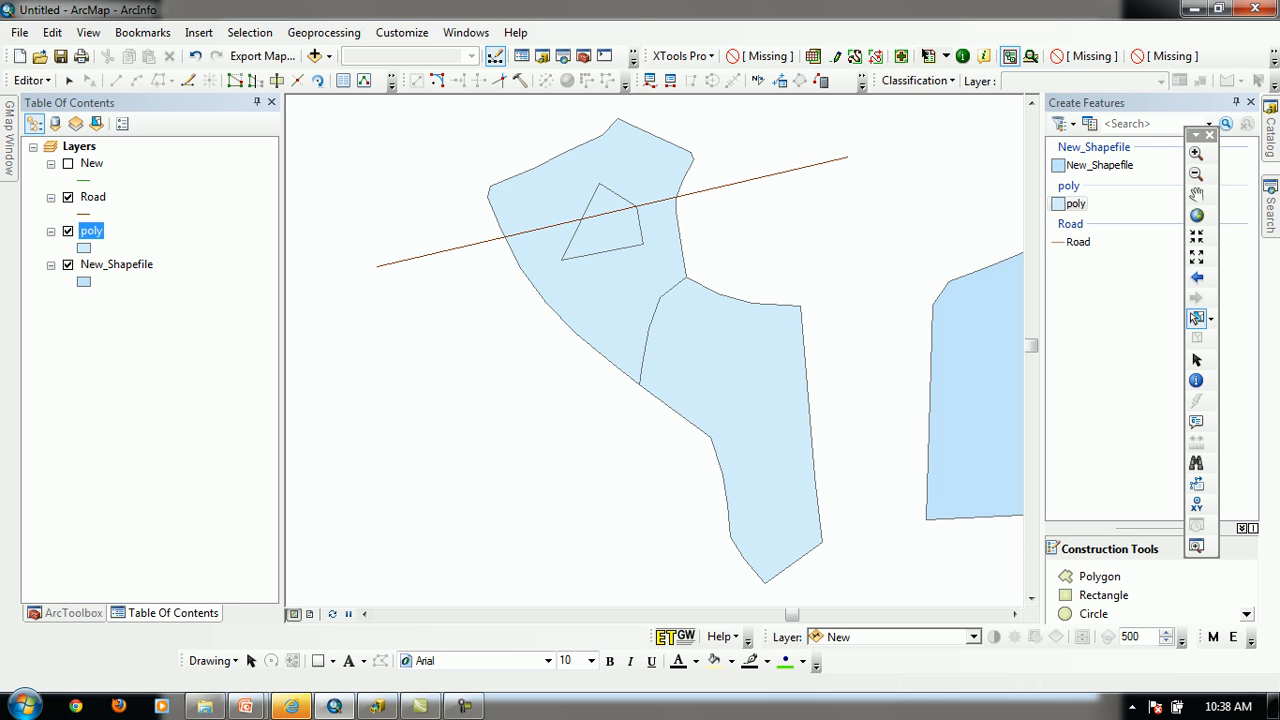
pyautogui.click(602, 220)
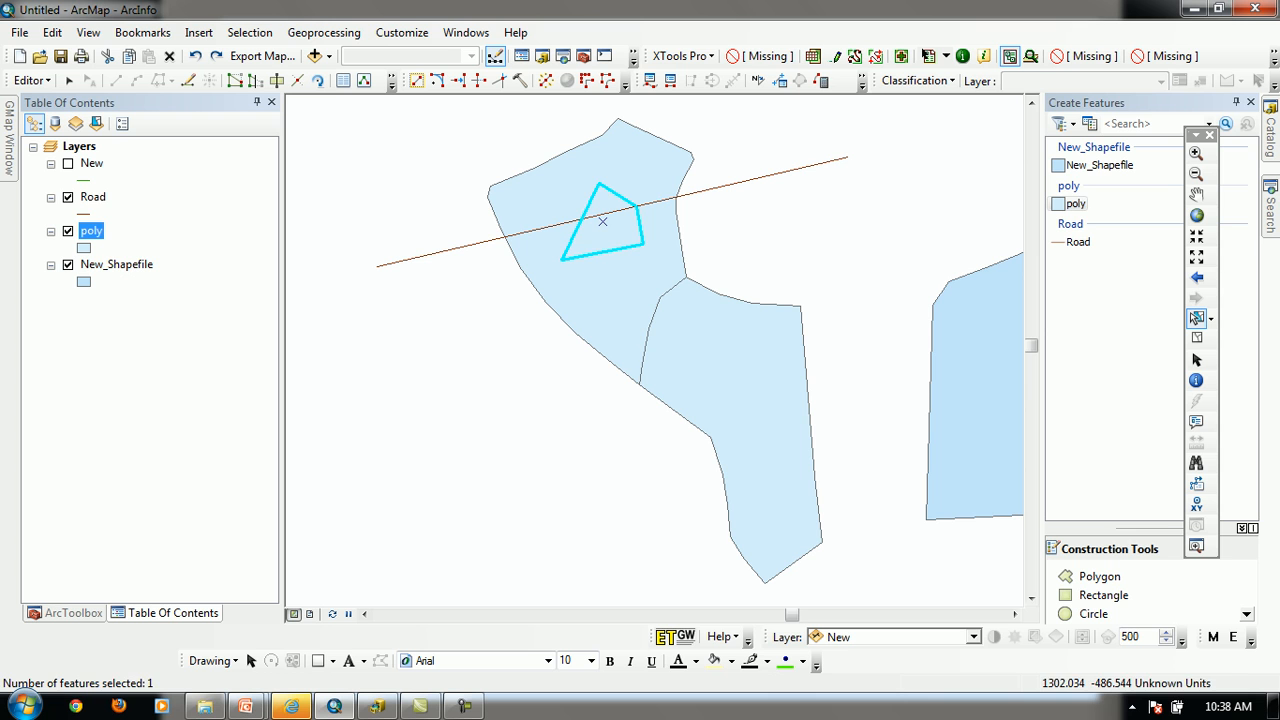
pyautogui.press('Delete')
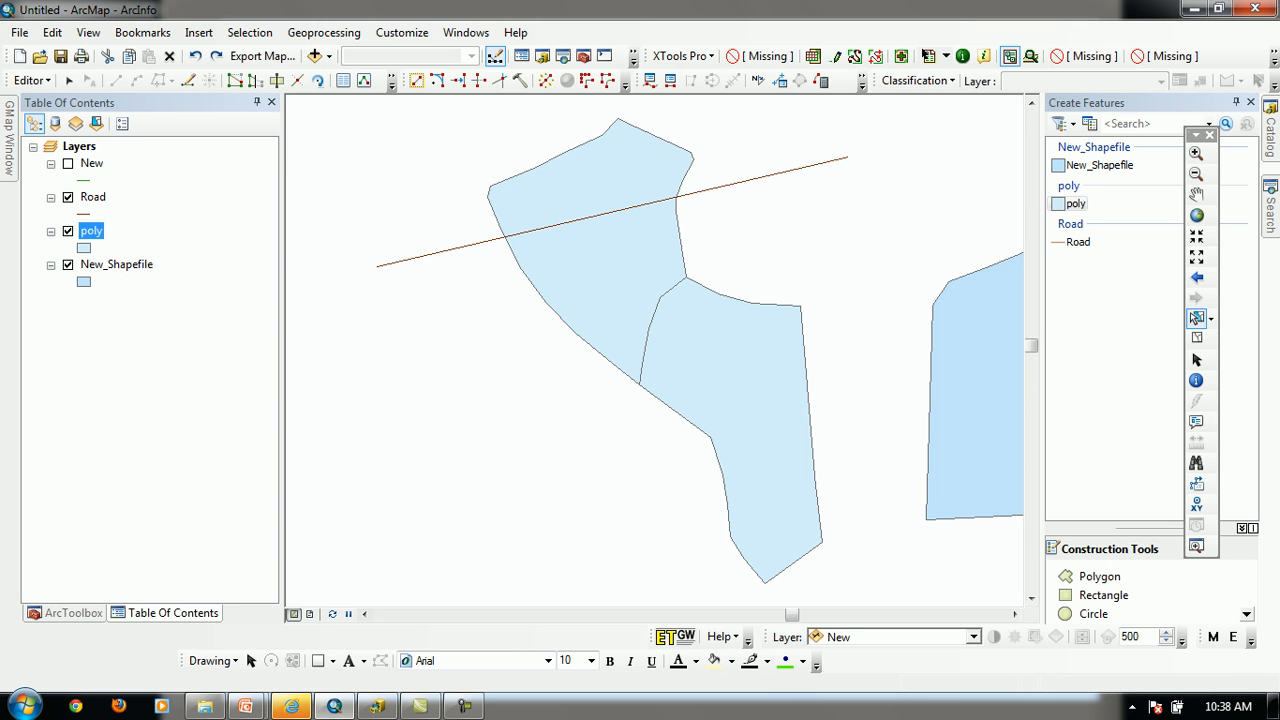
# Undo the deletion of the small inner polygon and the clip made before it
pyautogui.hotkey('ctrl', 'z')
pyautogui.hotkey('ctrl', 'z')
pyautogui.hotkey('ctrl', 'z')
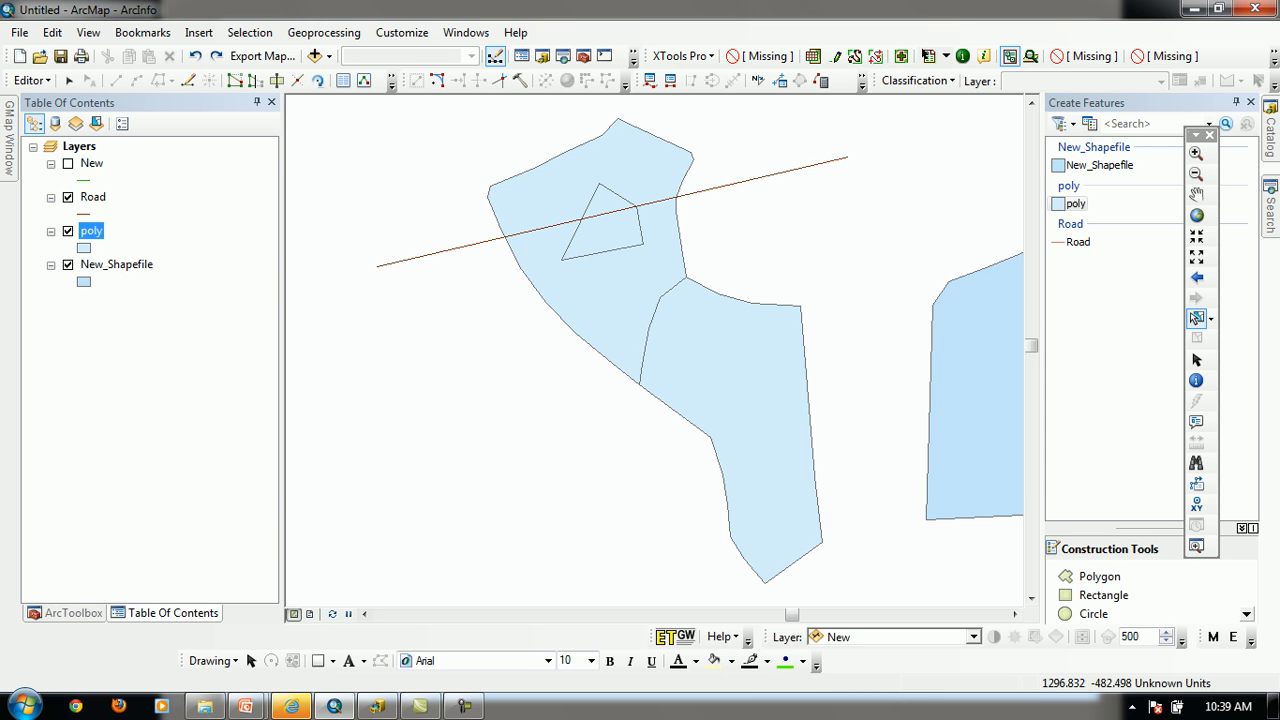
# Select the overlapping upper and small inner polygons together at their overlap, and clear the selection
pyautogui.click(612, 228)
pyautogui.click(765, 250)
pyautogui.click(590, 251)
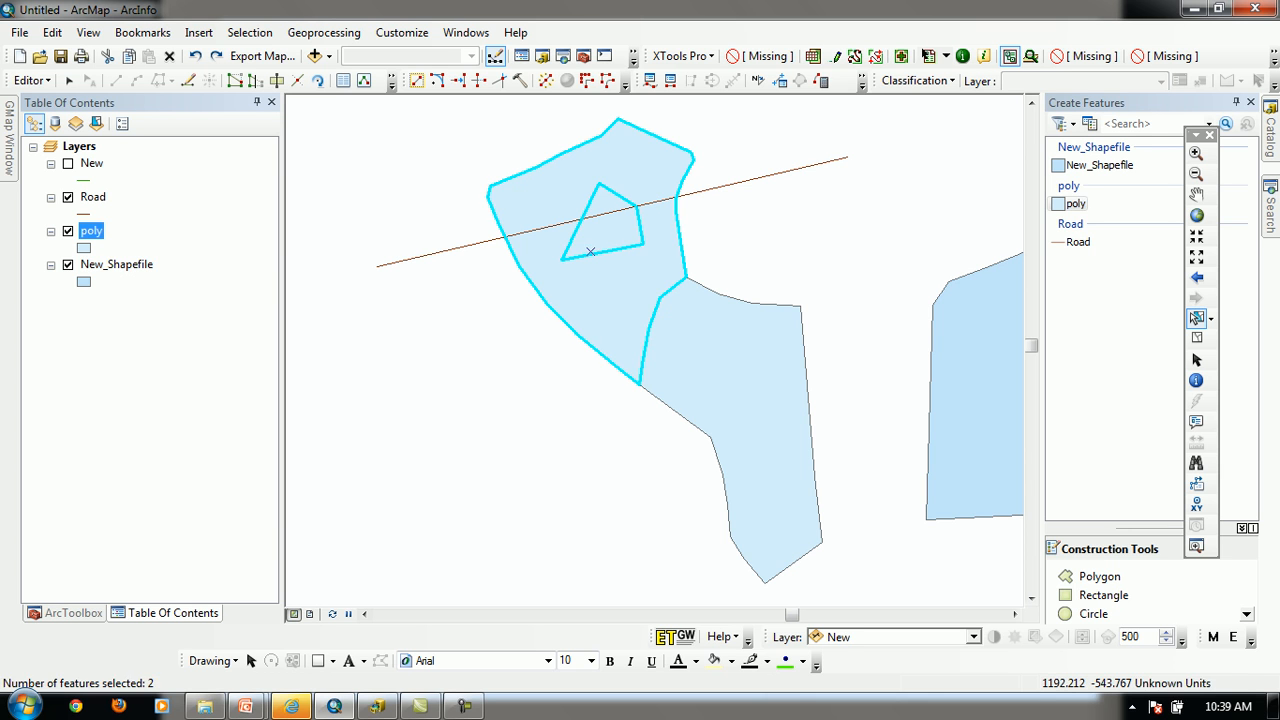
pyautogui.click(620, 425)
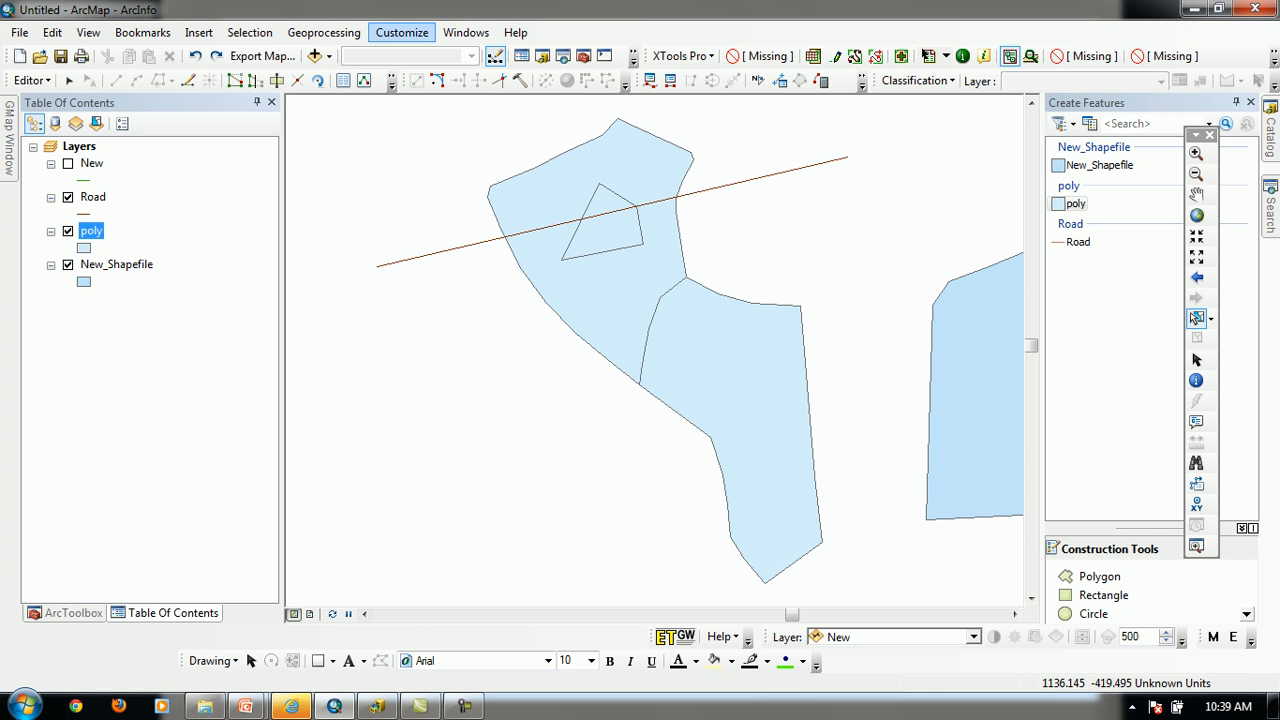
pyautogui.click(401, 32)
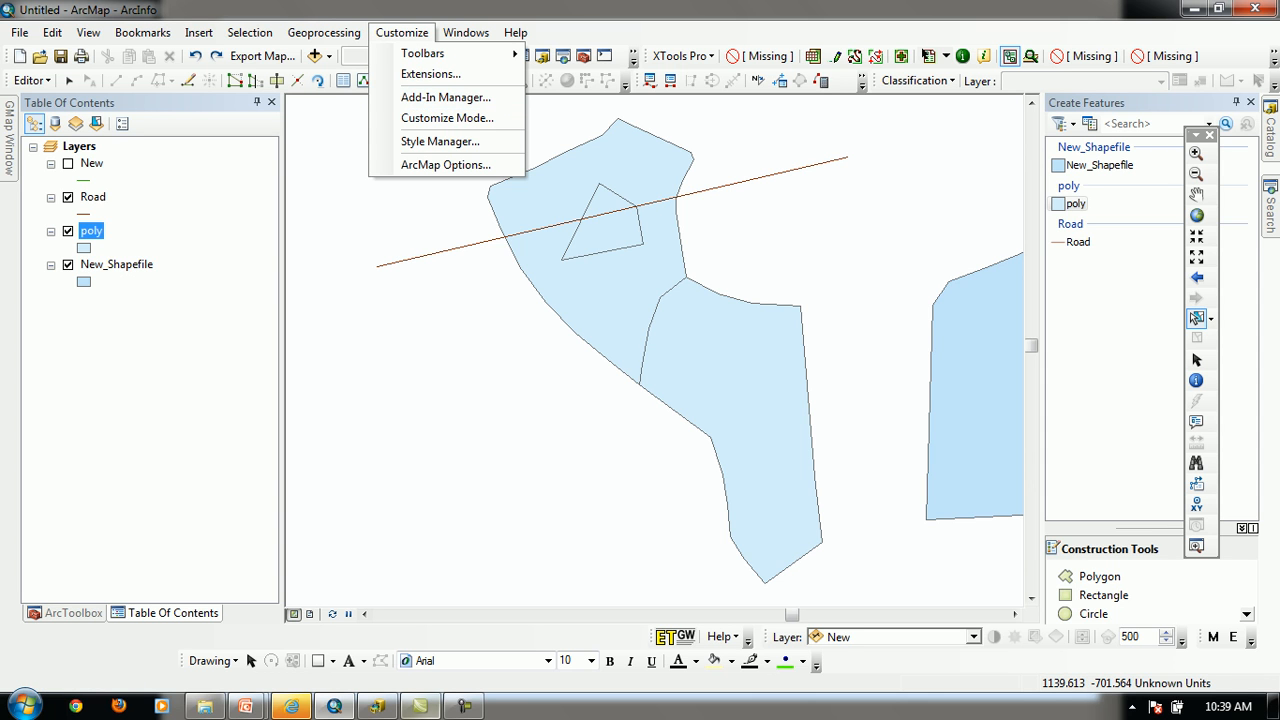
pyautogui.click(463, 706)
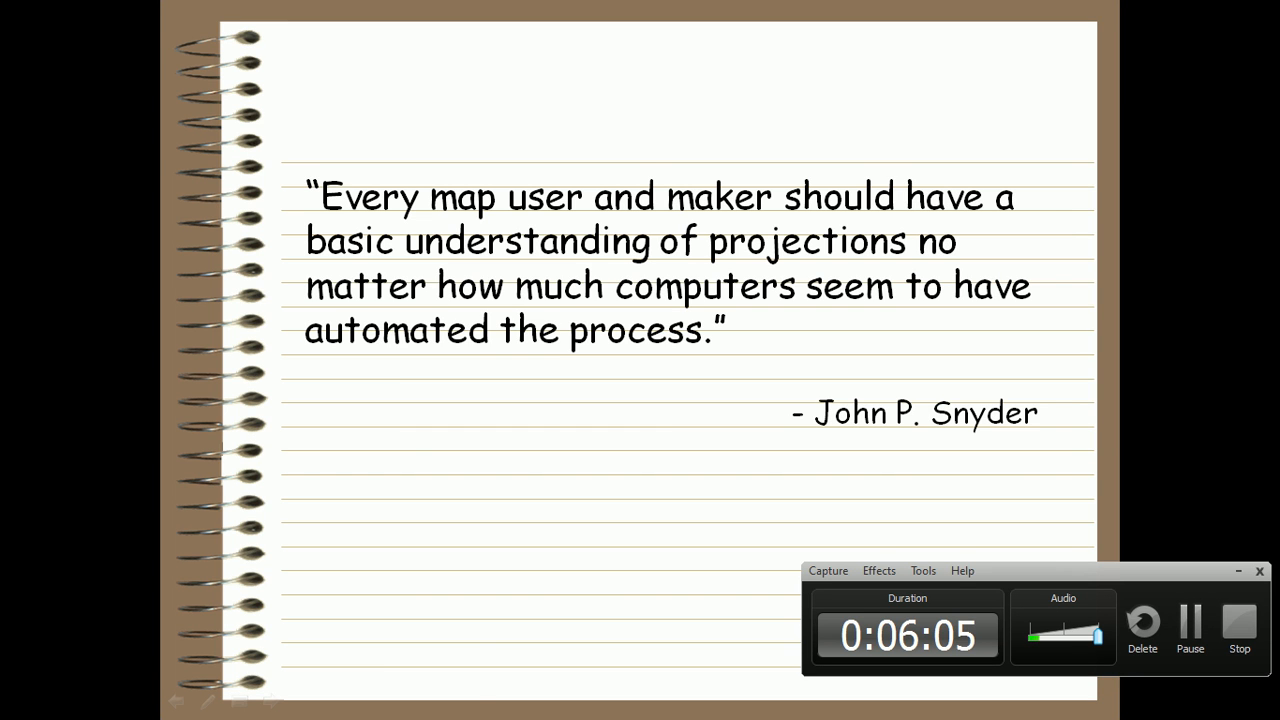
pyautogui.click(1239, 571)
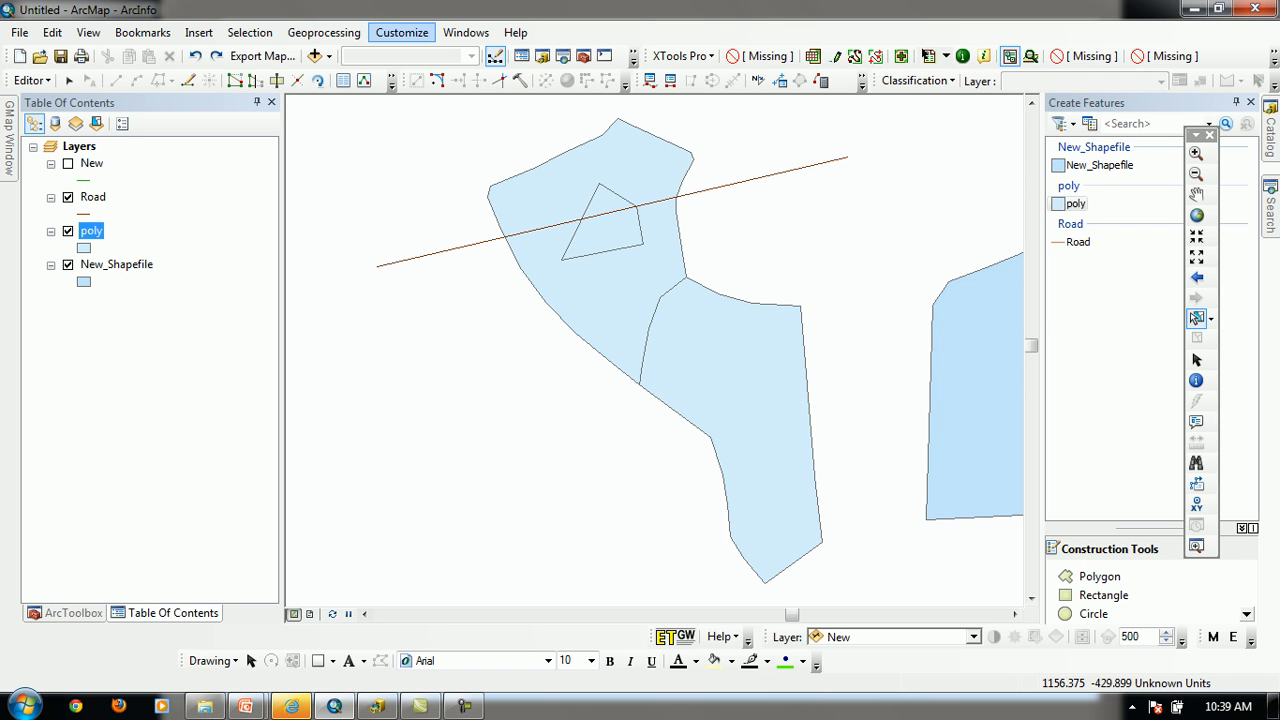
# Enter customize mode, filter the commands by "clip", and select the Clip command in the Editor category
pyautogui.click(401, 32)
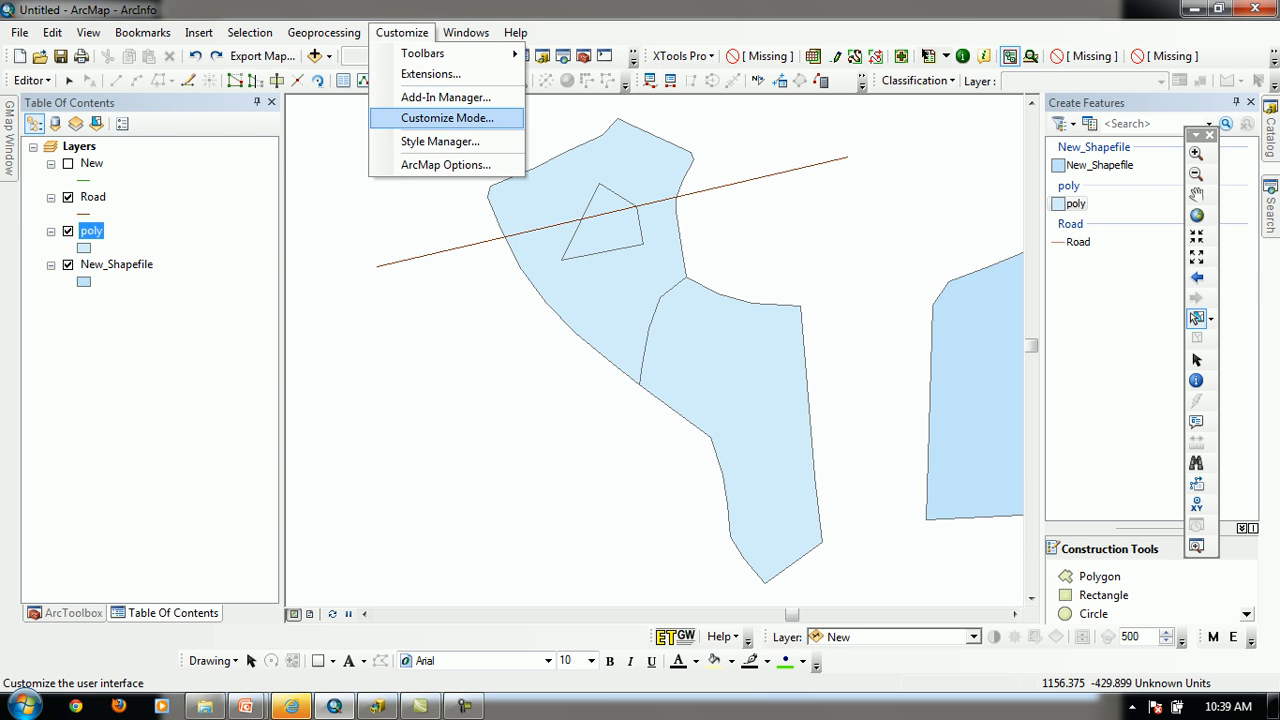
pyautogui.click(447, 118)
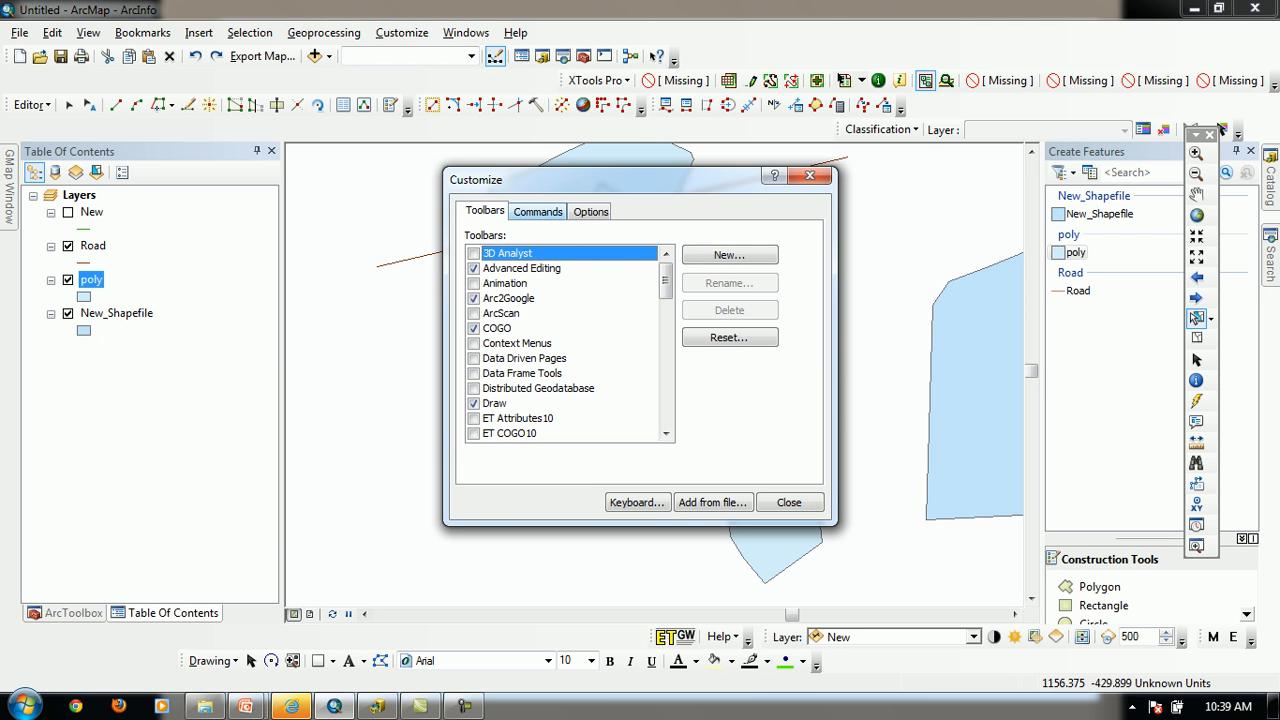
pyautogui.click(538, 212)
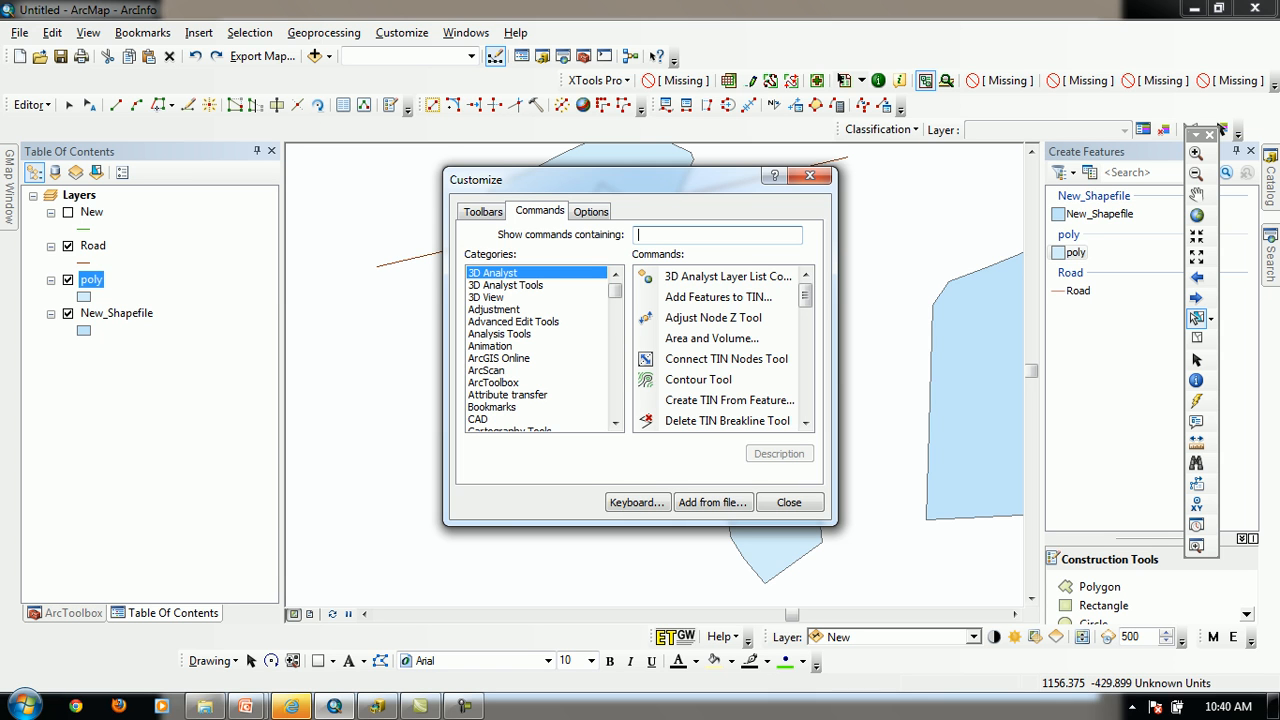
pyautogui.write('clip')
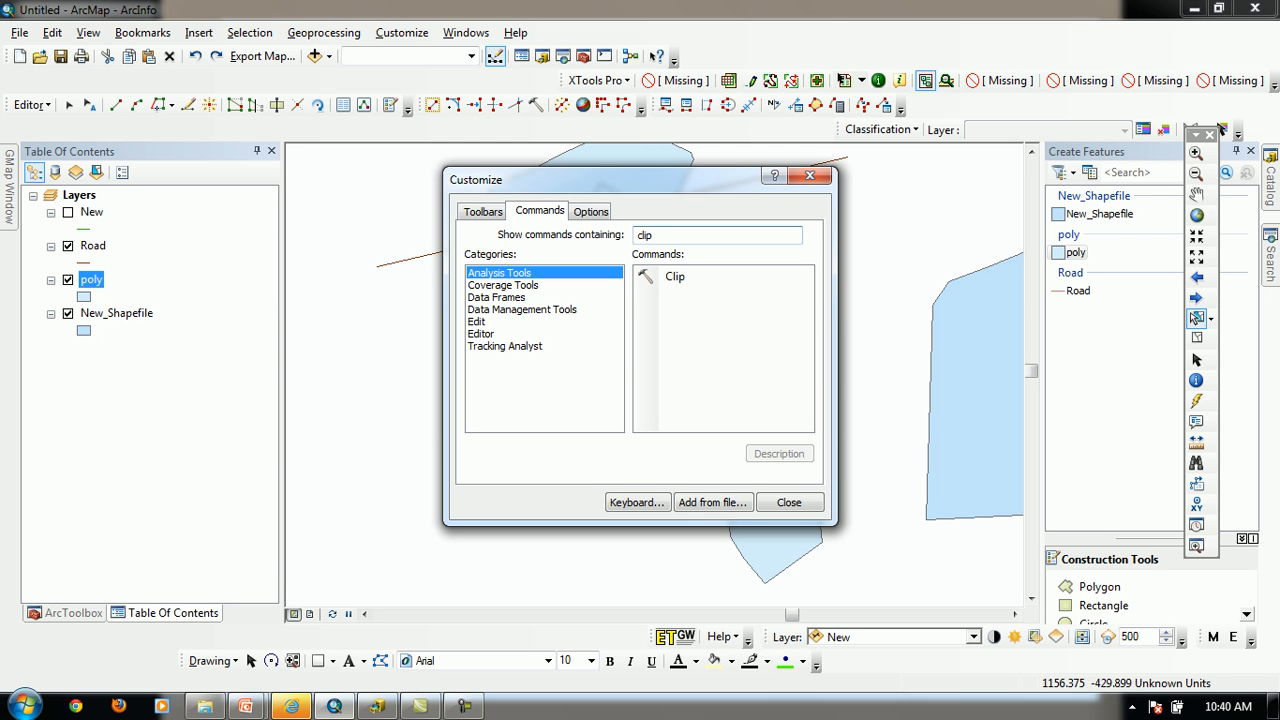
pyautogui.click(482, 334)
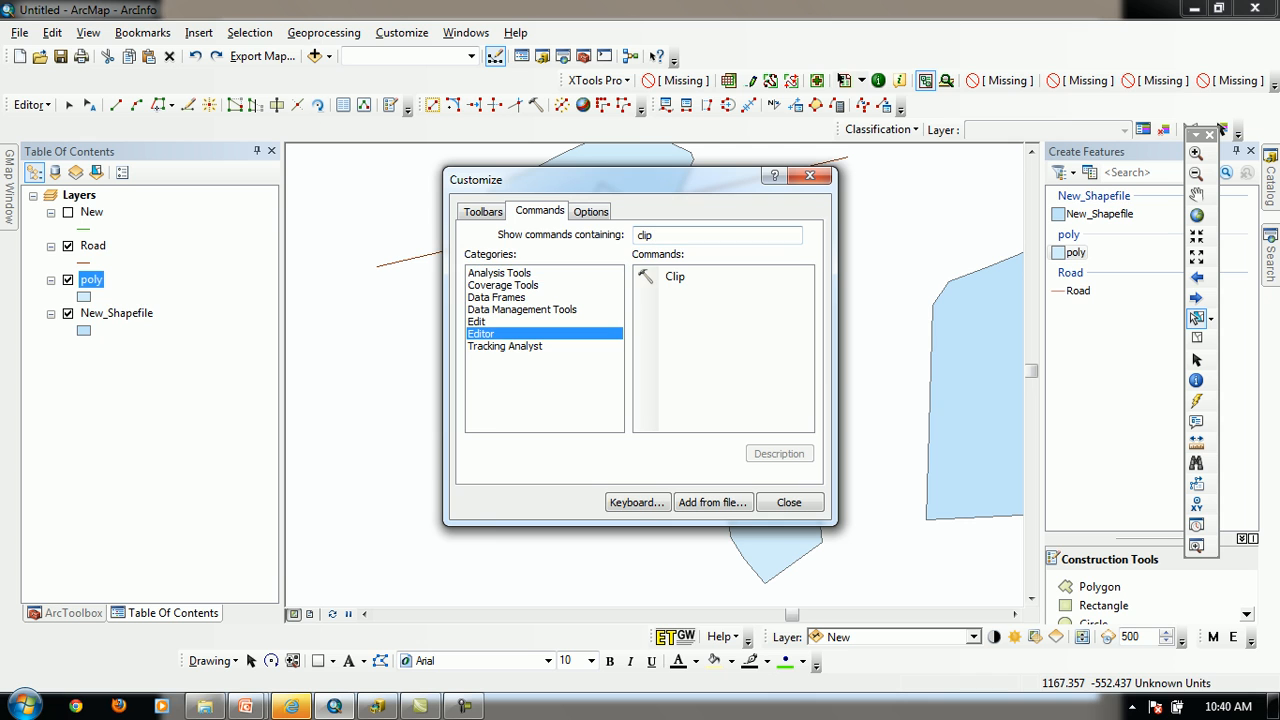
pyautogui.click(679, 277)
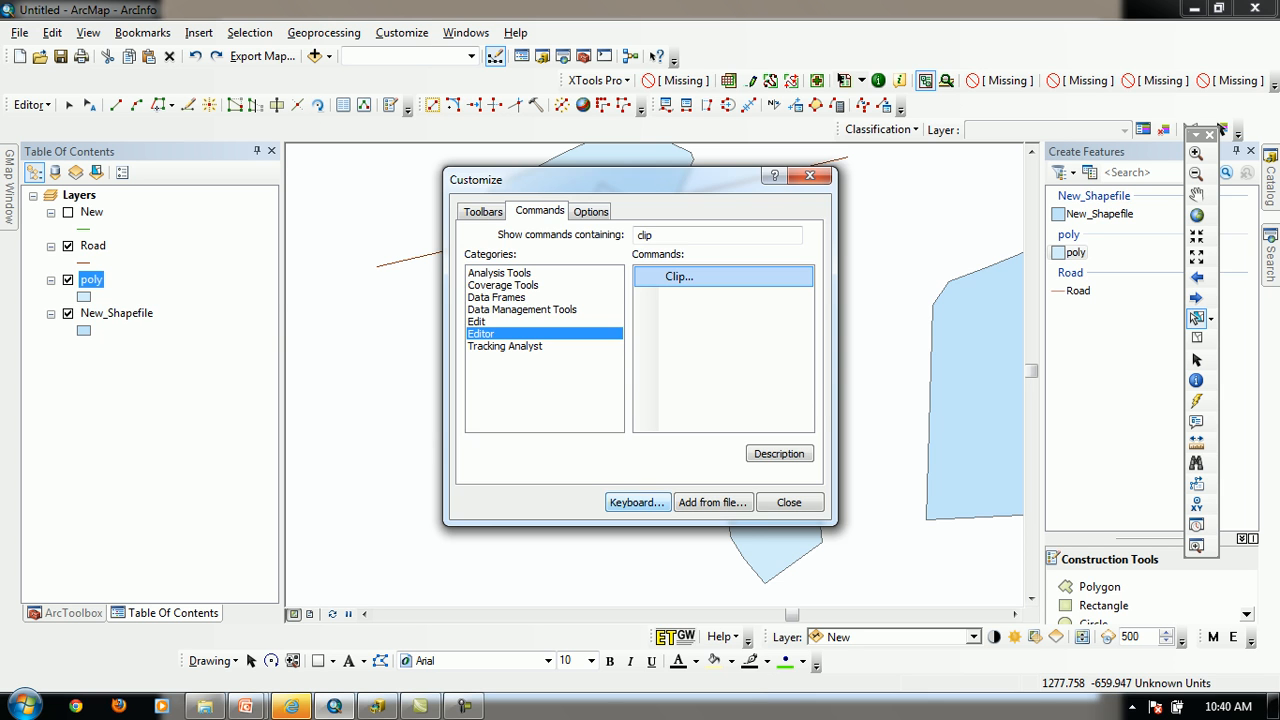
# Open keyboard customization, filter the commands by "clip", and choose the Editor category's Clip command
pyautogui.click(637, 502)
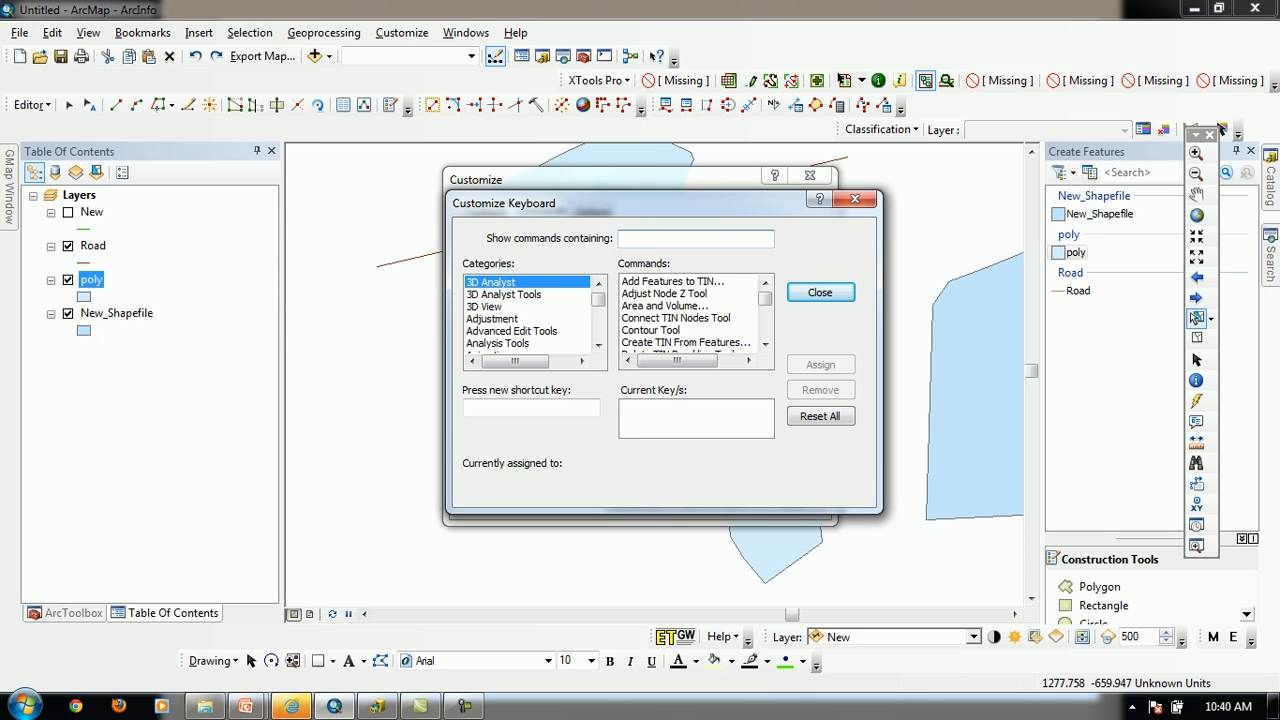
pyautogui.write('clip')
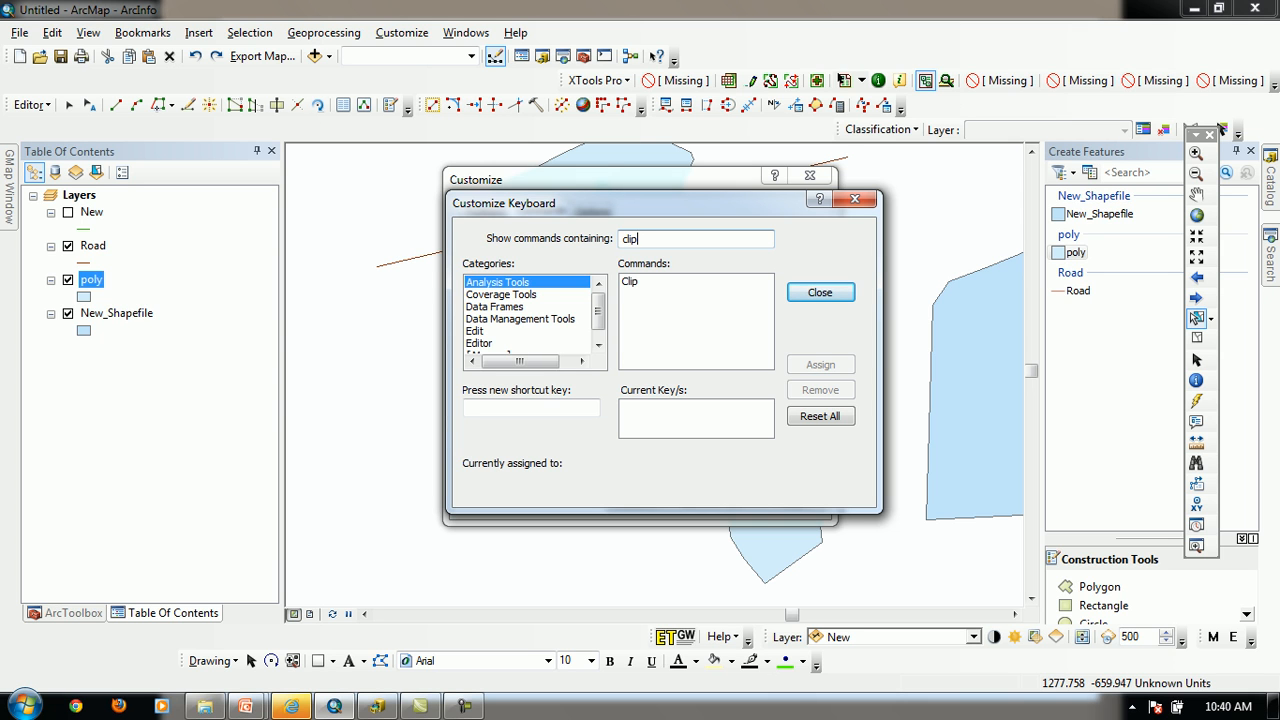
pyautogui.click(480, 343)
pyautogui.click(636, 282)
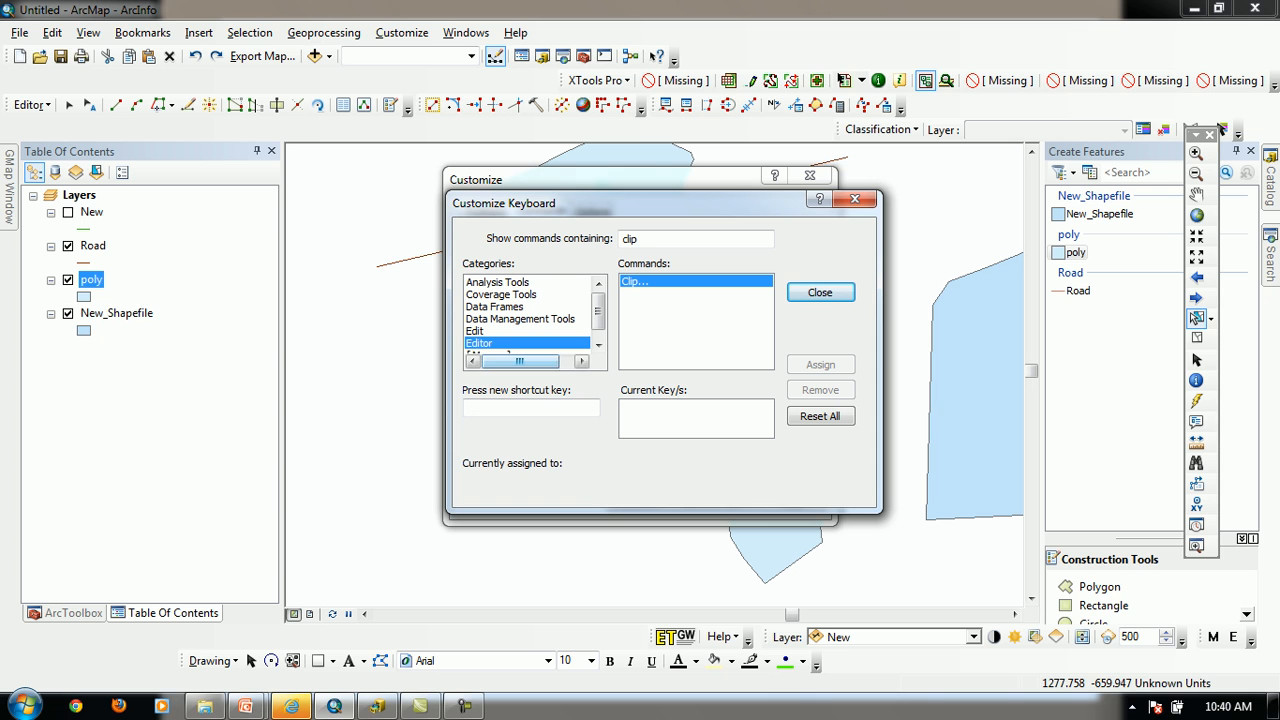
# Try to assign T as the shortcut key for the Editor's Clip command
pyautogui.click(531, 408)
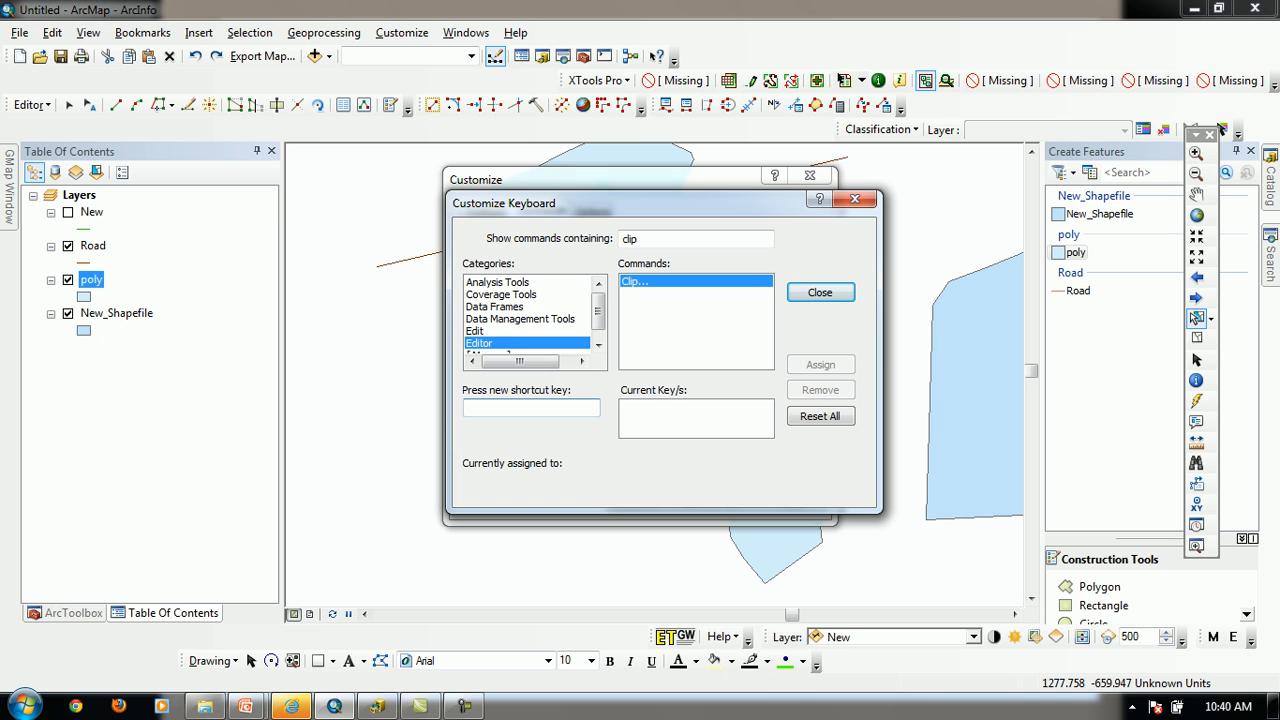
pyautogui.press('t')
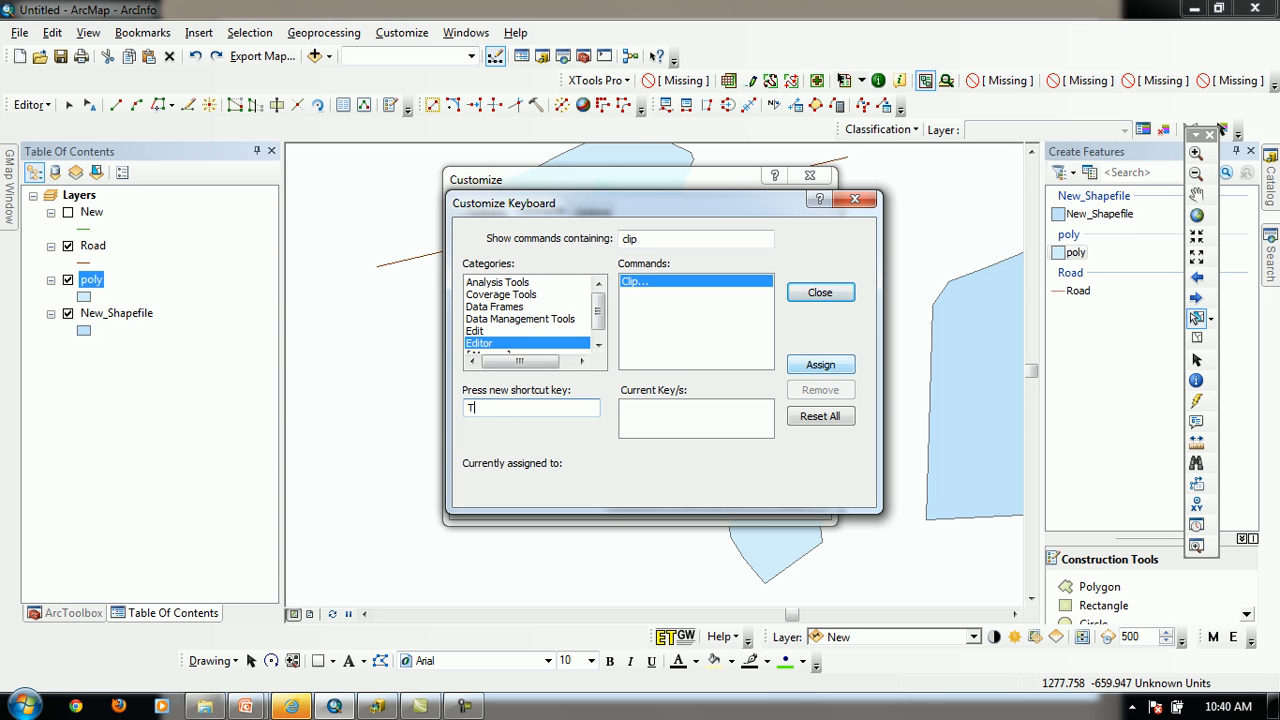
pyautogui.click(820, 365)
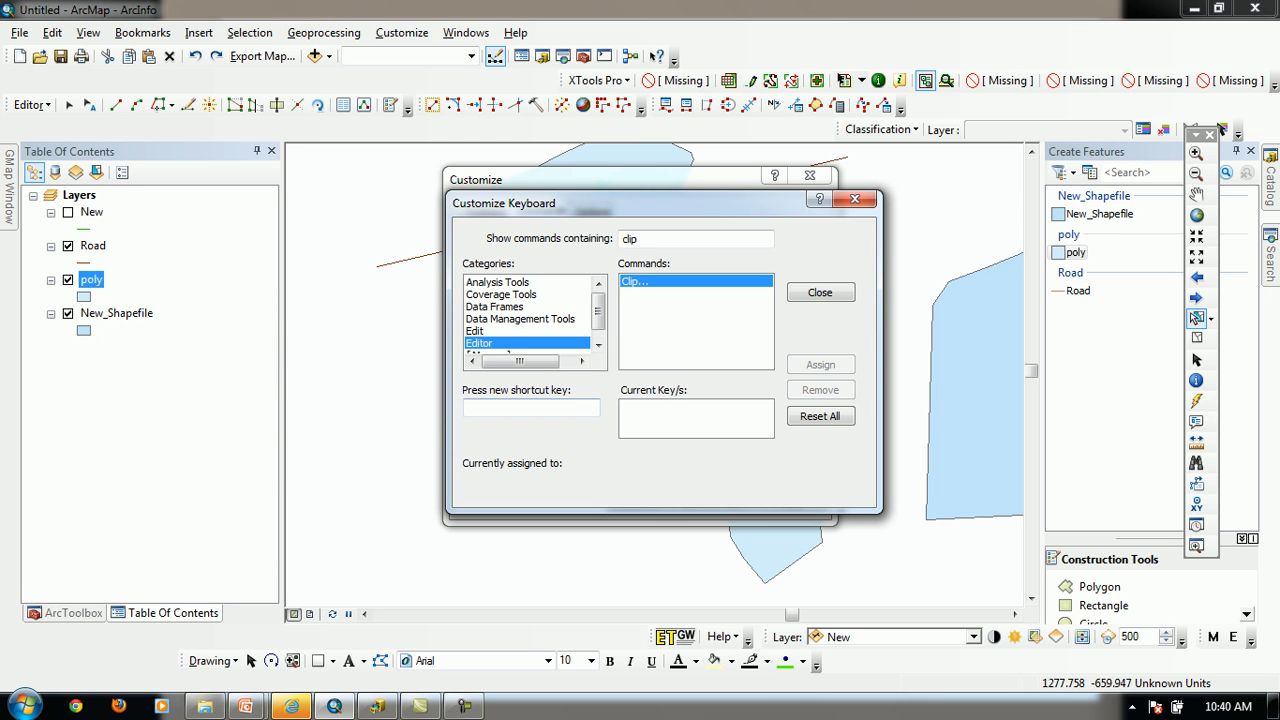
pyautogui.click(531, 408)
pyautogui.press('t')
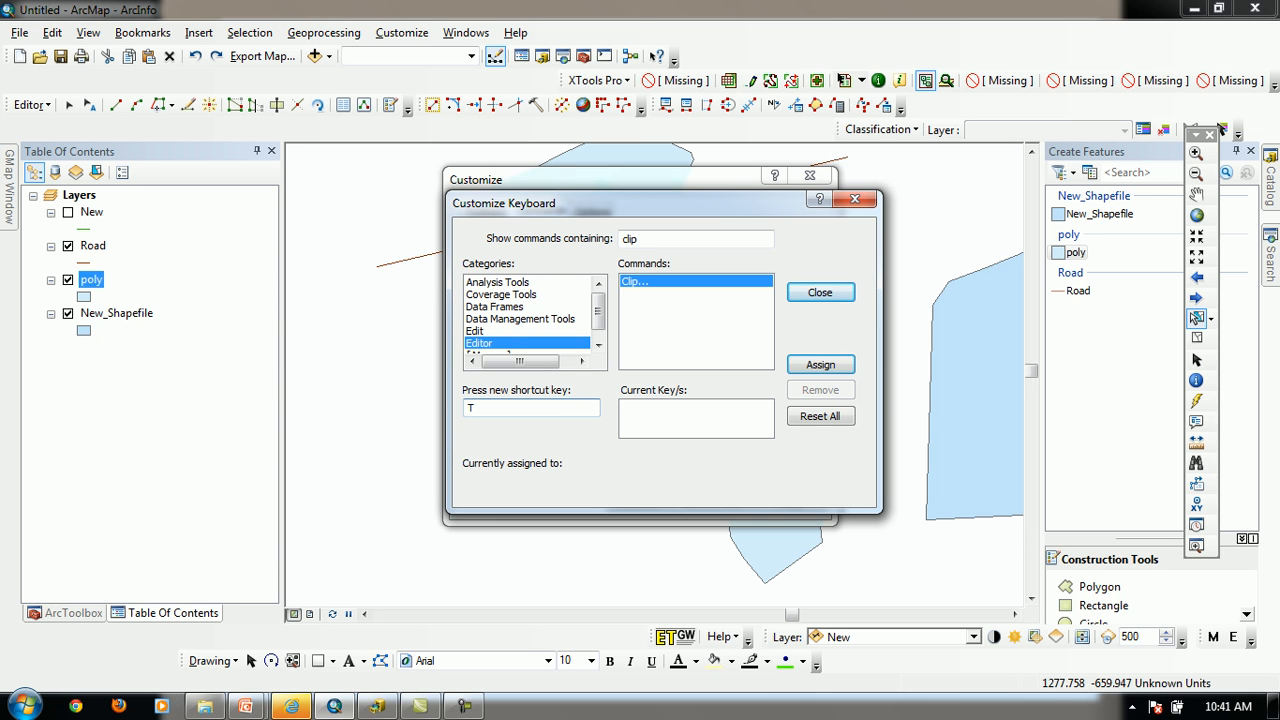
pyautogui.click(820, 365)
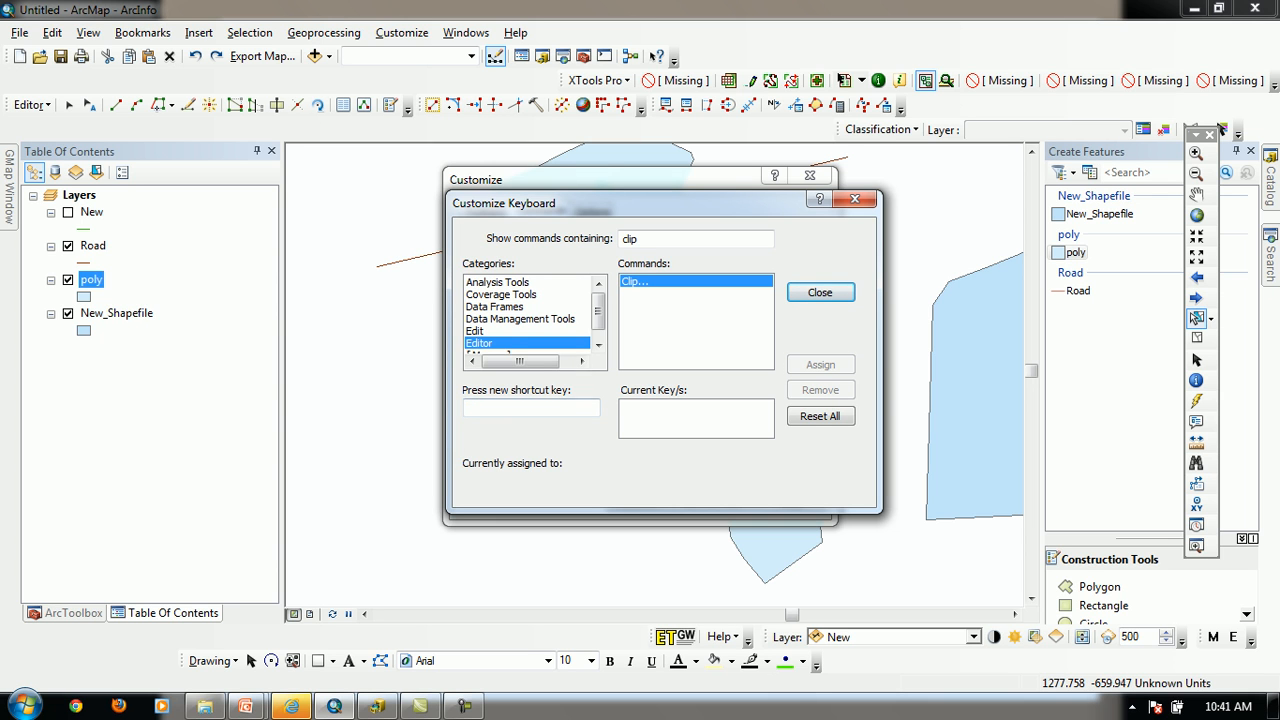
# Assign F6 as the shortcut key for the Editor's Clip command and close the customization dialogs
pyautogui.click(531, 408)
pyautogui.press('F6')
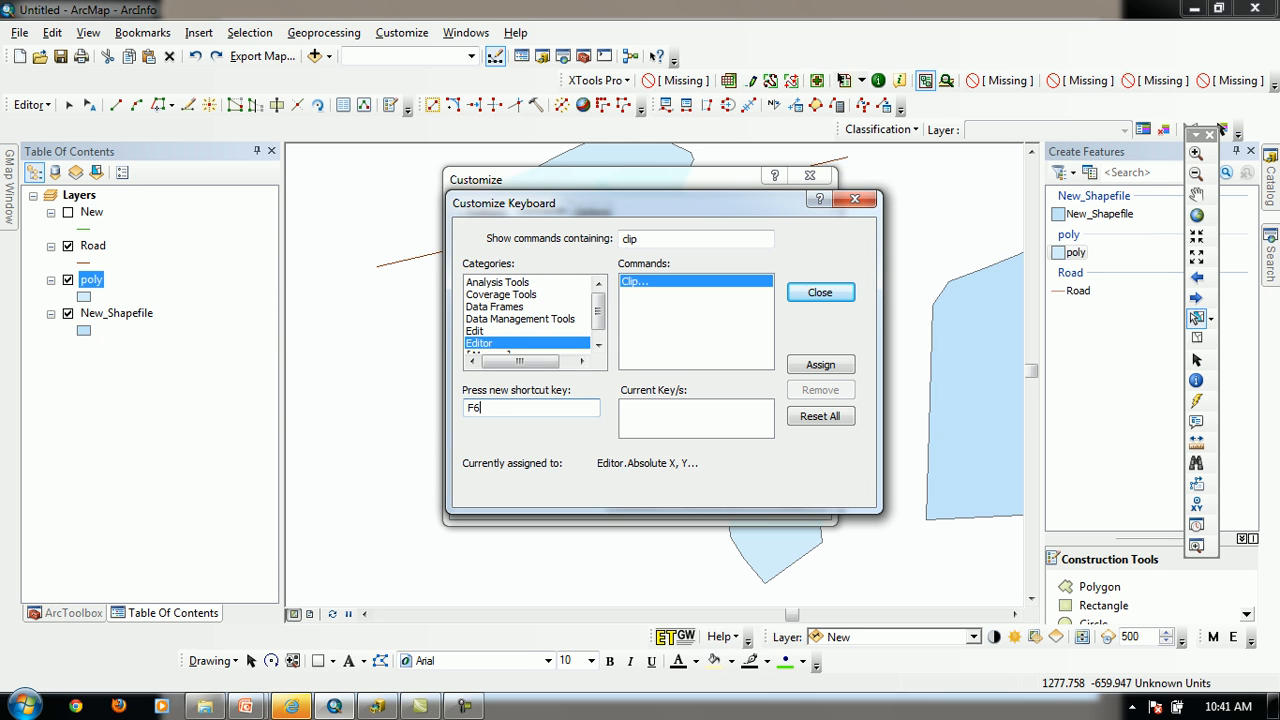
pyautogui.press('Tab')
pyautogui.press('Return')
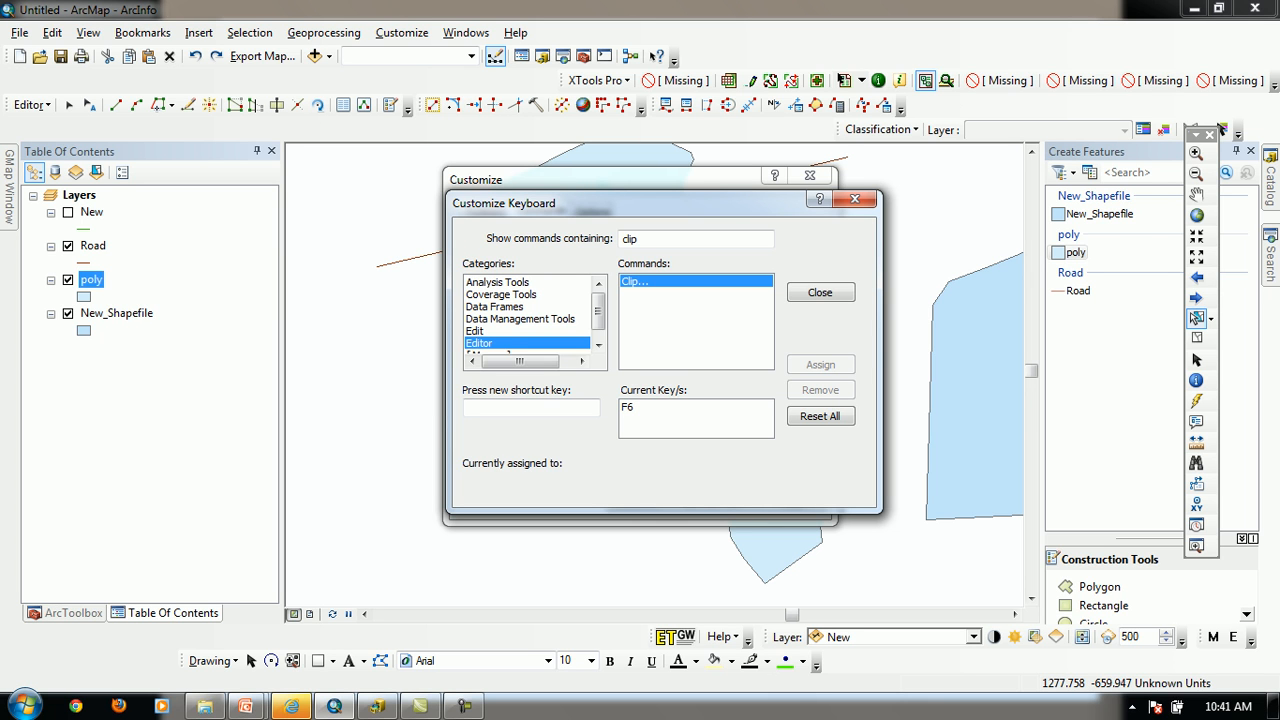
pyautogui.press('Escape')
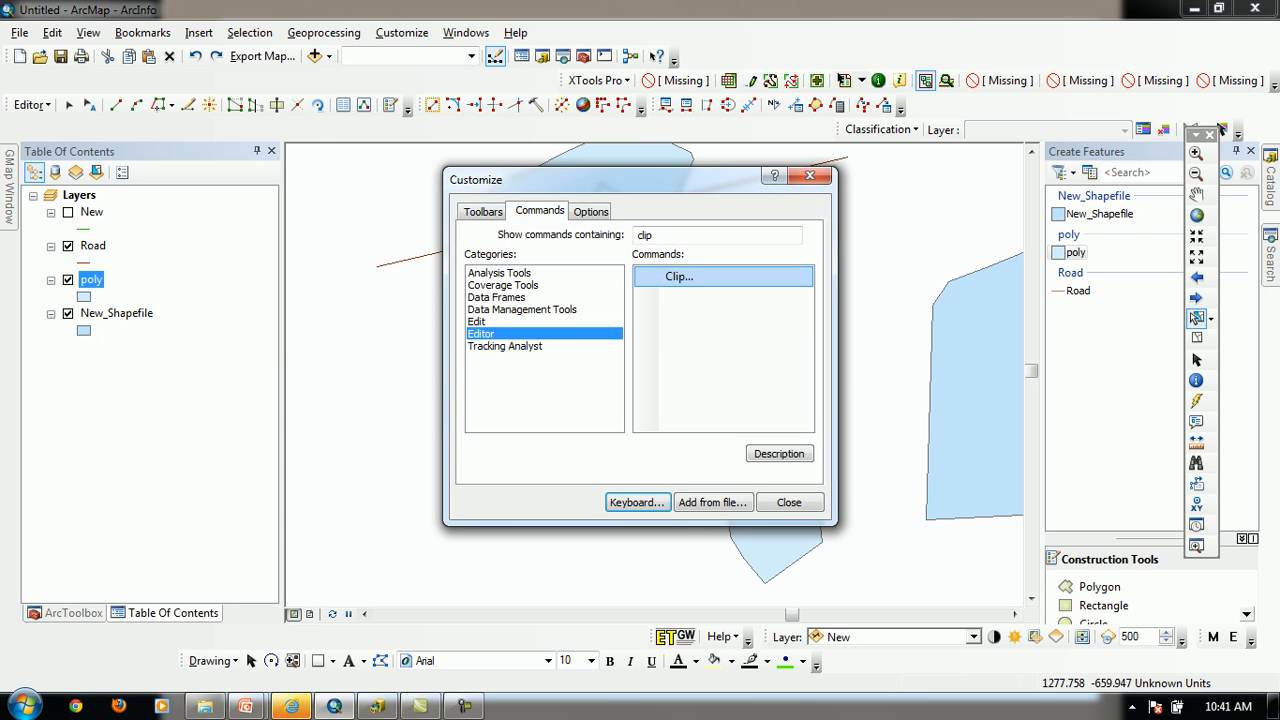
pyautogui.click(810, 176)
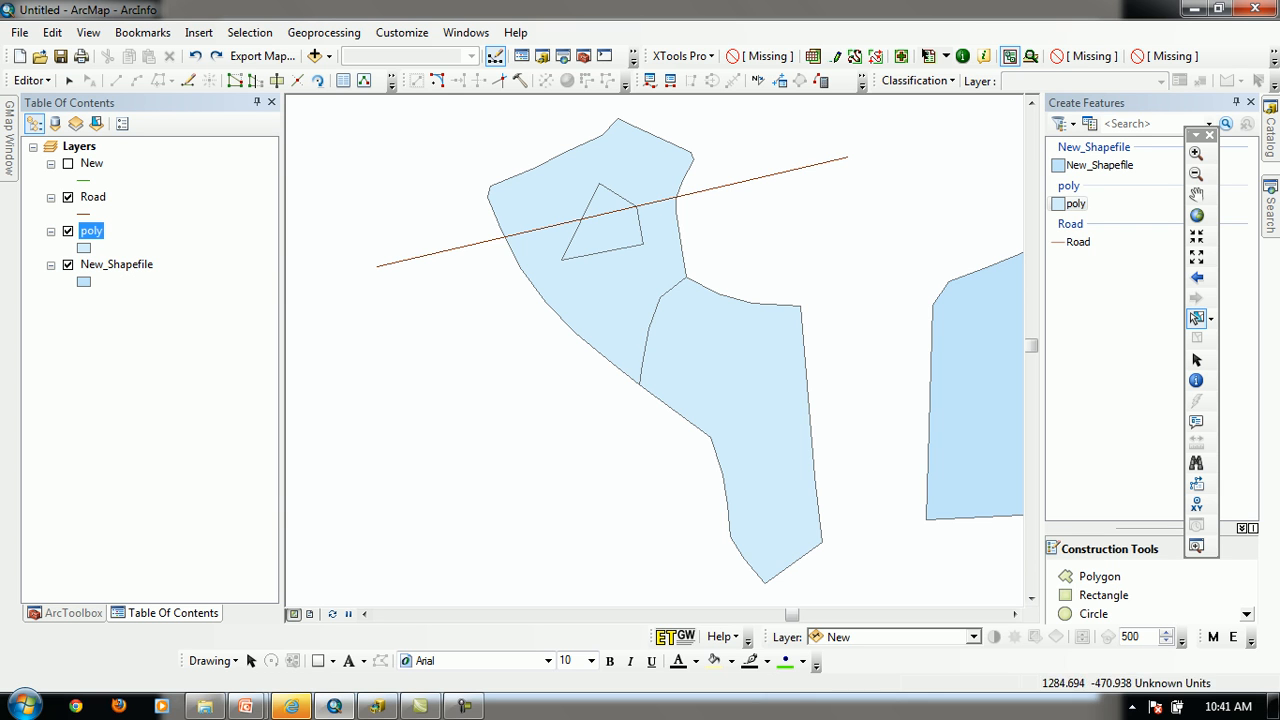
# Compare selecting at the polygon overlap with selecting only the upper polygon, clearing the selection in between
pyautogui.click(590, 251)
pyautogui.click(590, 251)
pyautogui.click(740, 256)
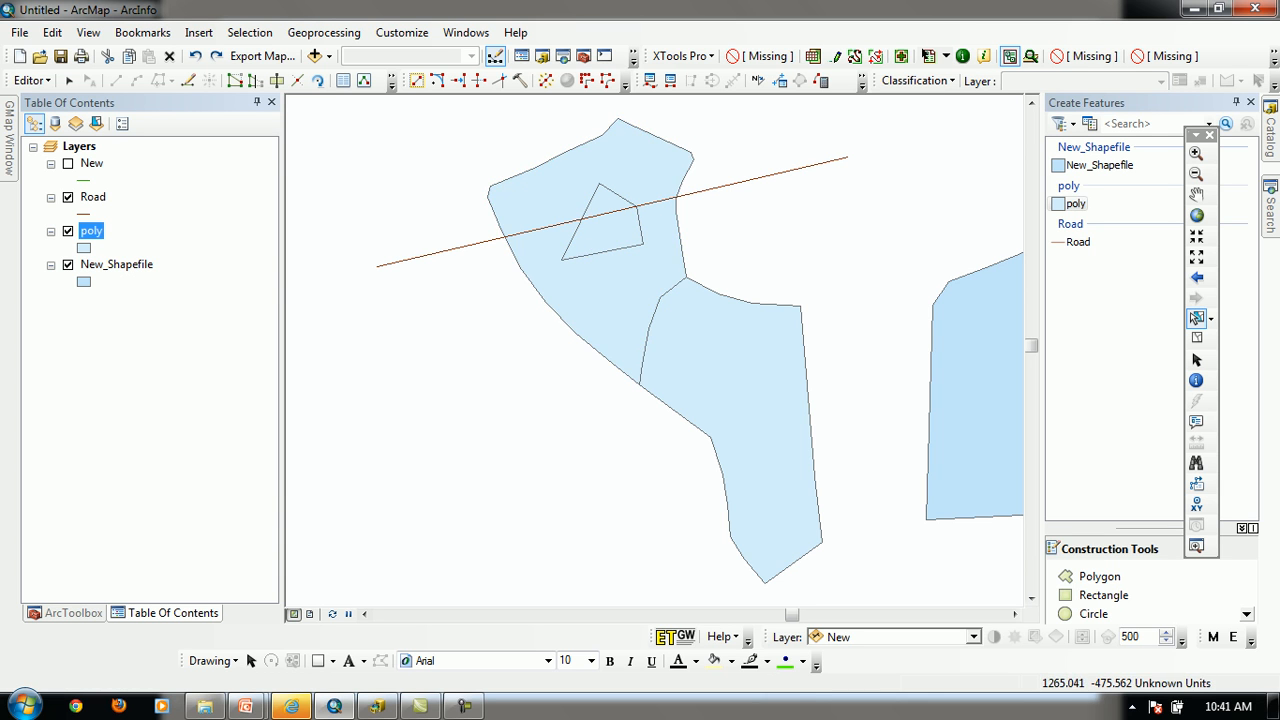
pyautogui.click(606, 232)
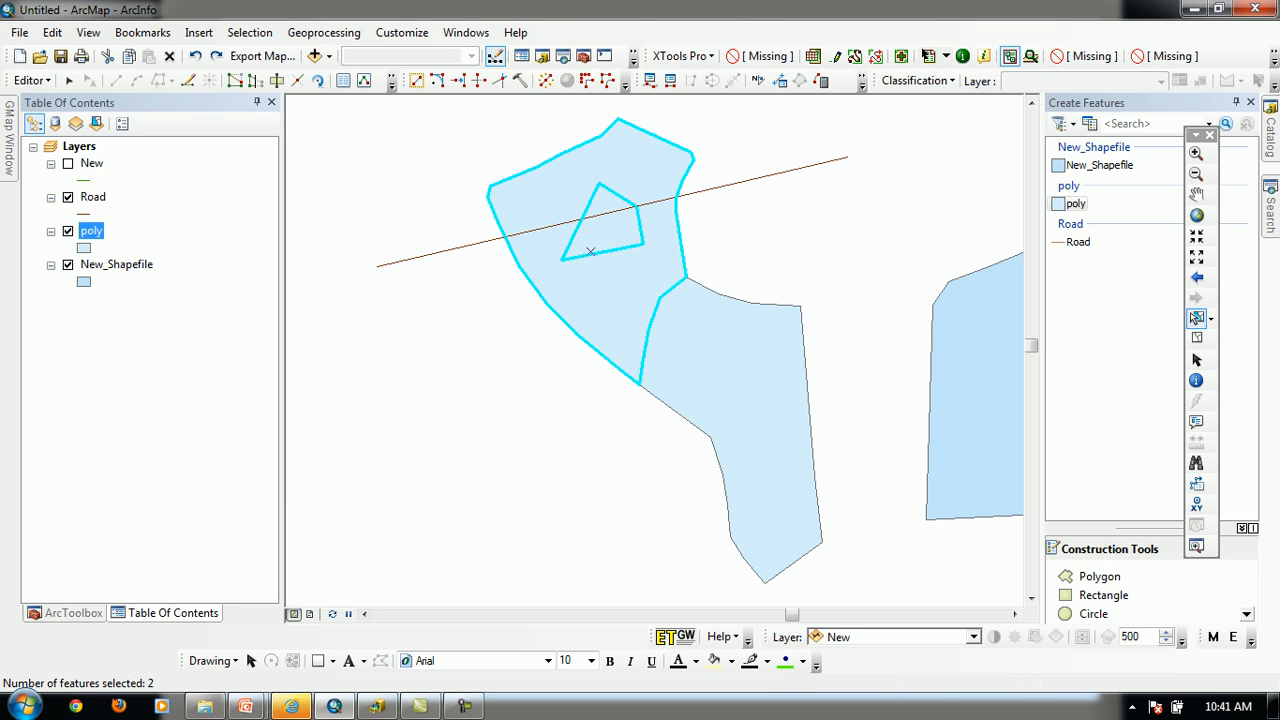
pyautogui.click(598, 301)
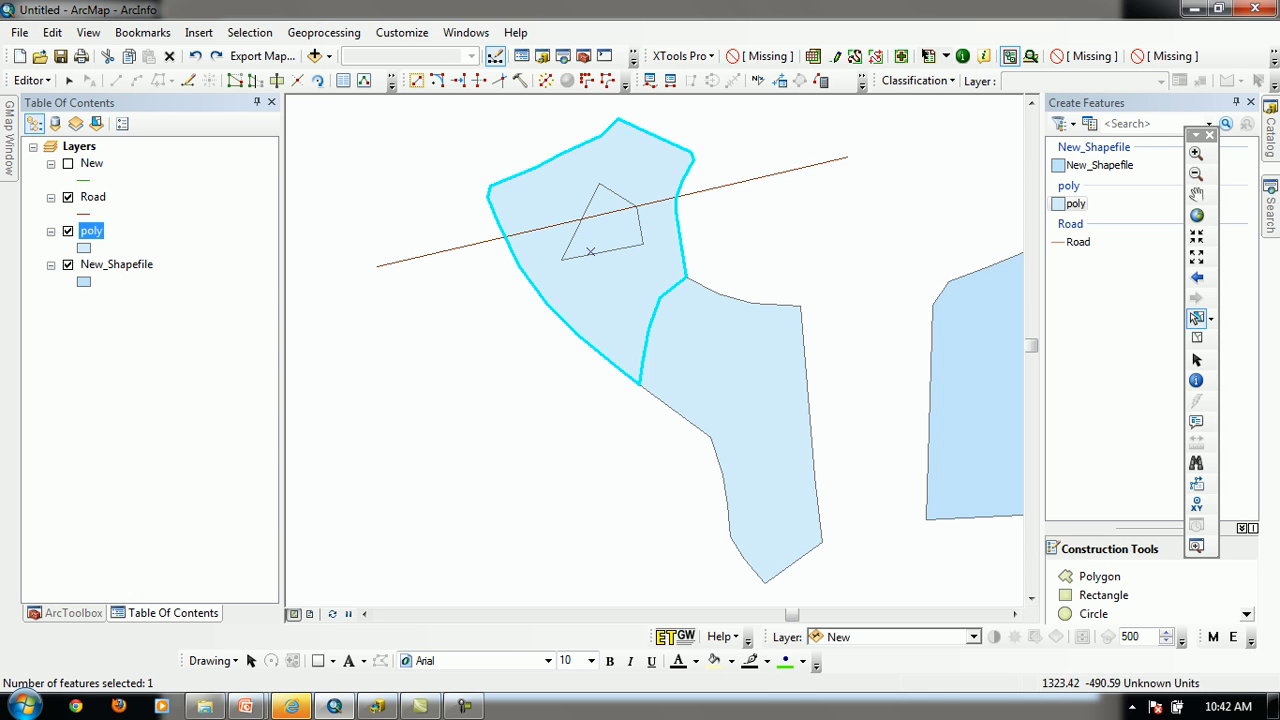
pyautogui.click(810, 240)
pyautogui.moveTo(696, 216); pyautogui.dragTo(626, 244)
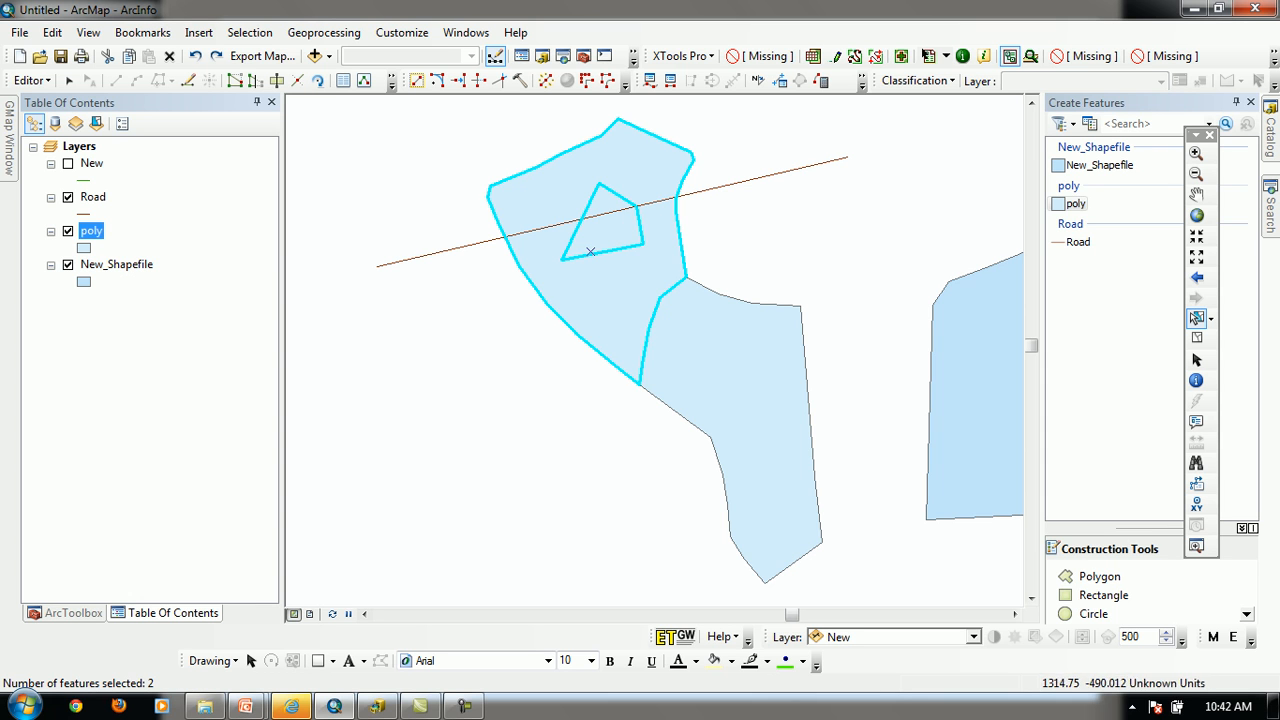
# Clip with the small inner polygon at a buffer distance of 0, discarding the intersecting area, and clear the selection
pyautogui.click(602, 220)
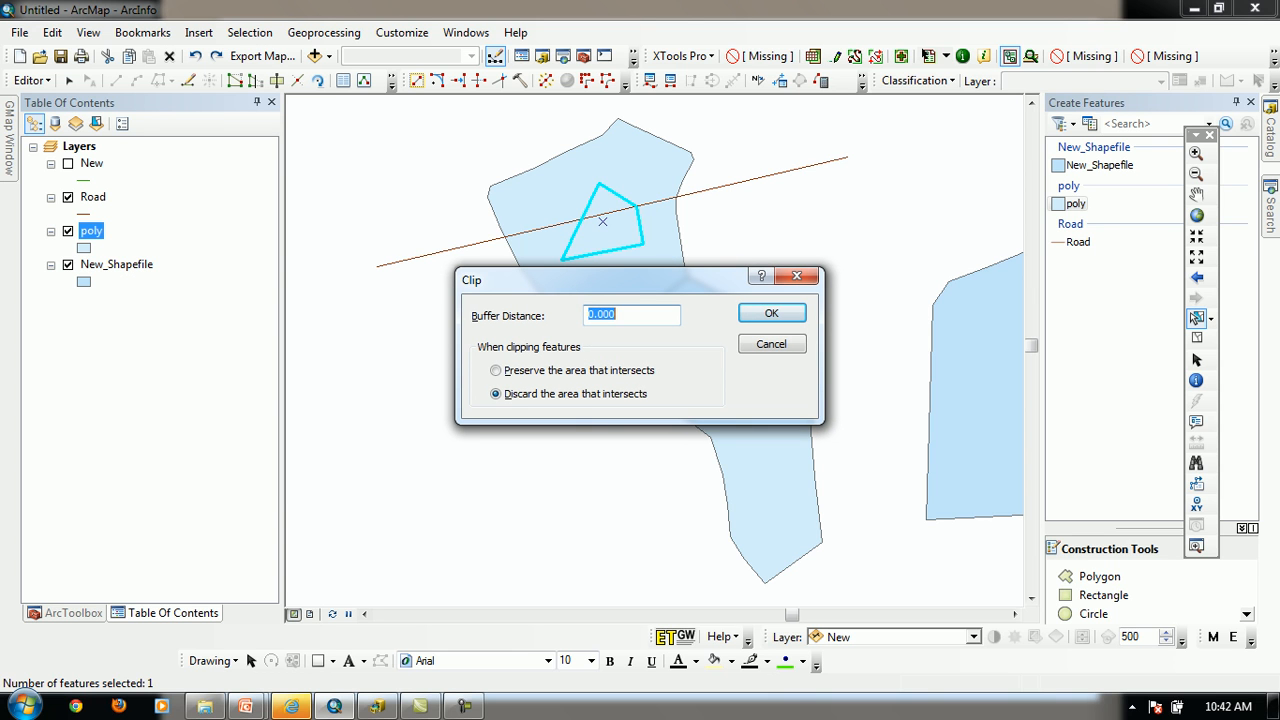
pyautogui.press('BackSpace')
pyautogui.write('0')
pyautogui.press('Return')
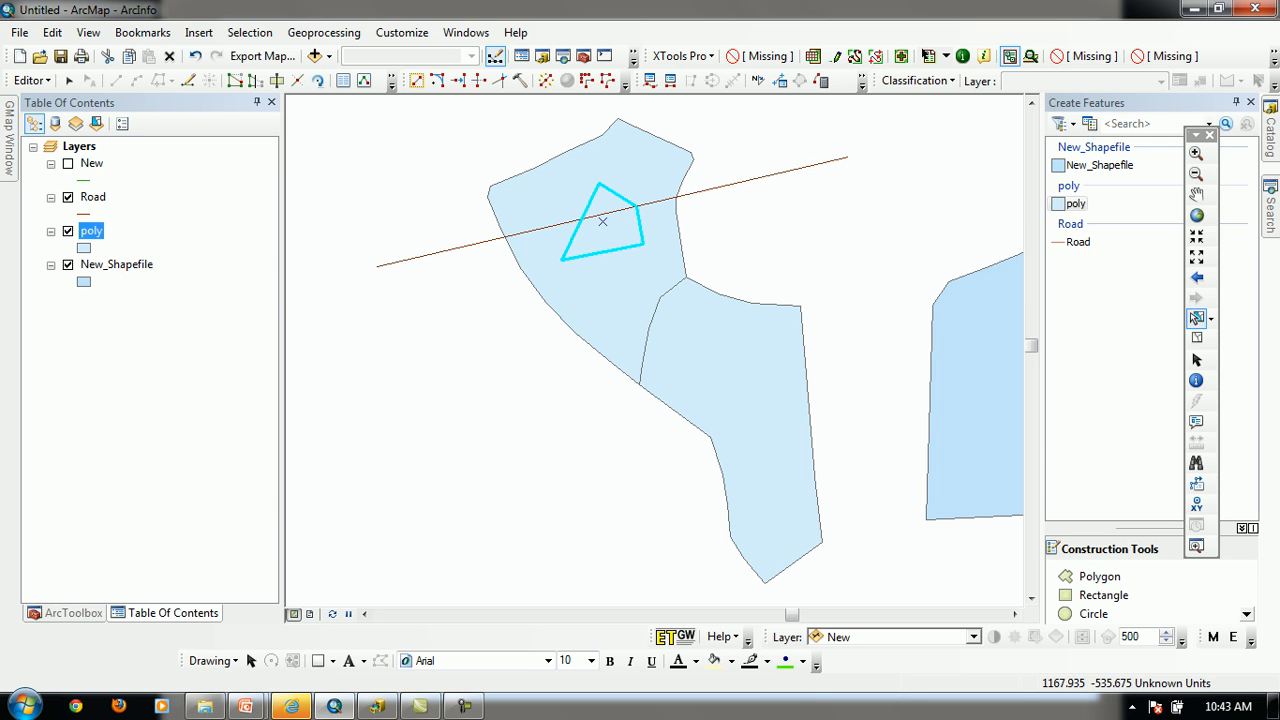
pyautogui.click(872, 385)
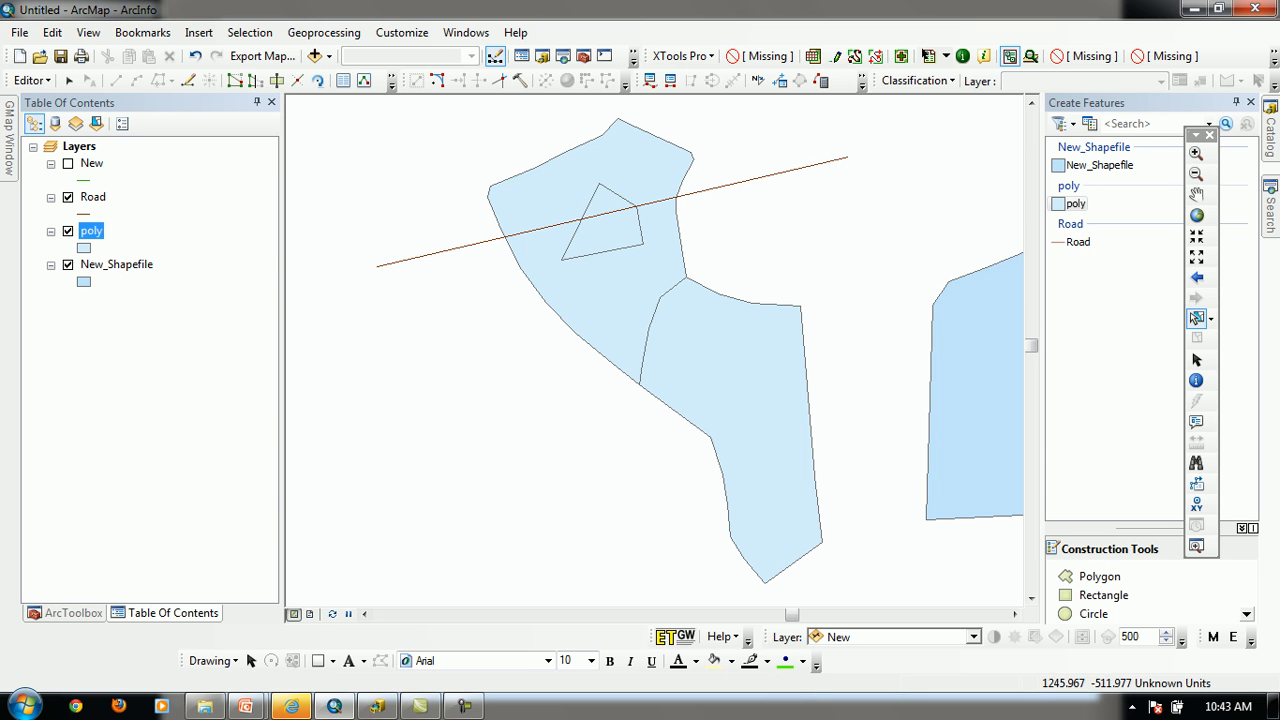
# Select at the polygon overlap again, clear the selection, and view the Clip command's shortcut among the Editor commands
pyautogui.click(590, 251)
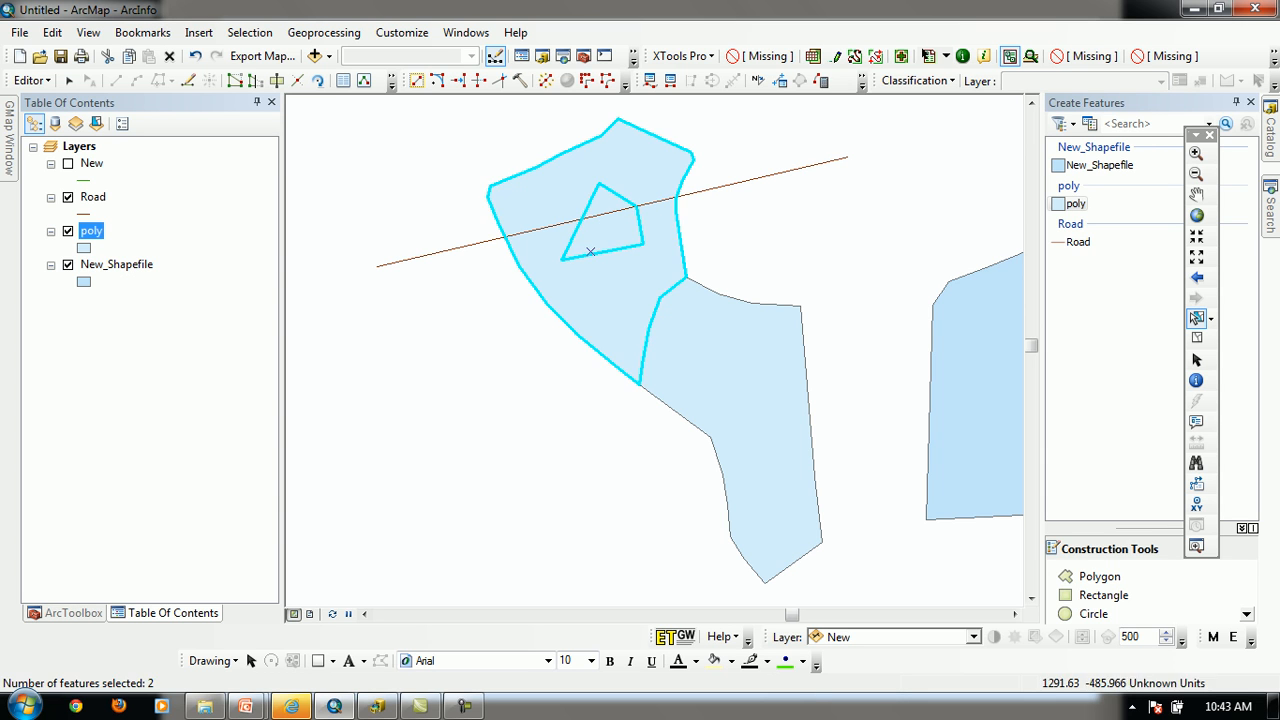
pyautogui.click(468, 279)
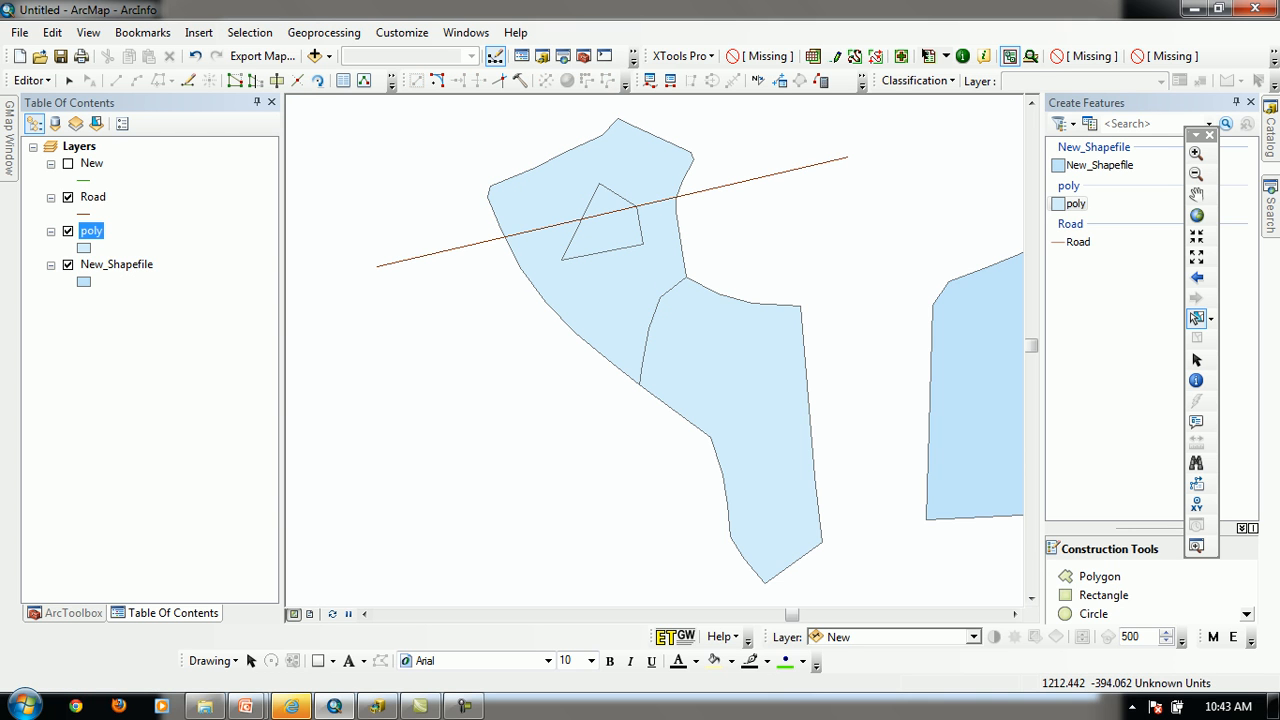
pyautogui.click(30, 80)
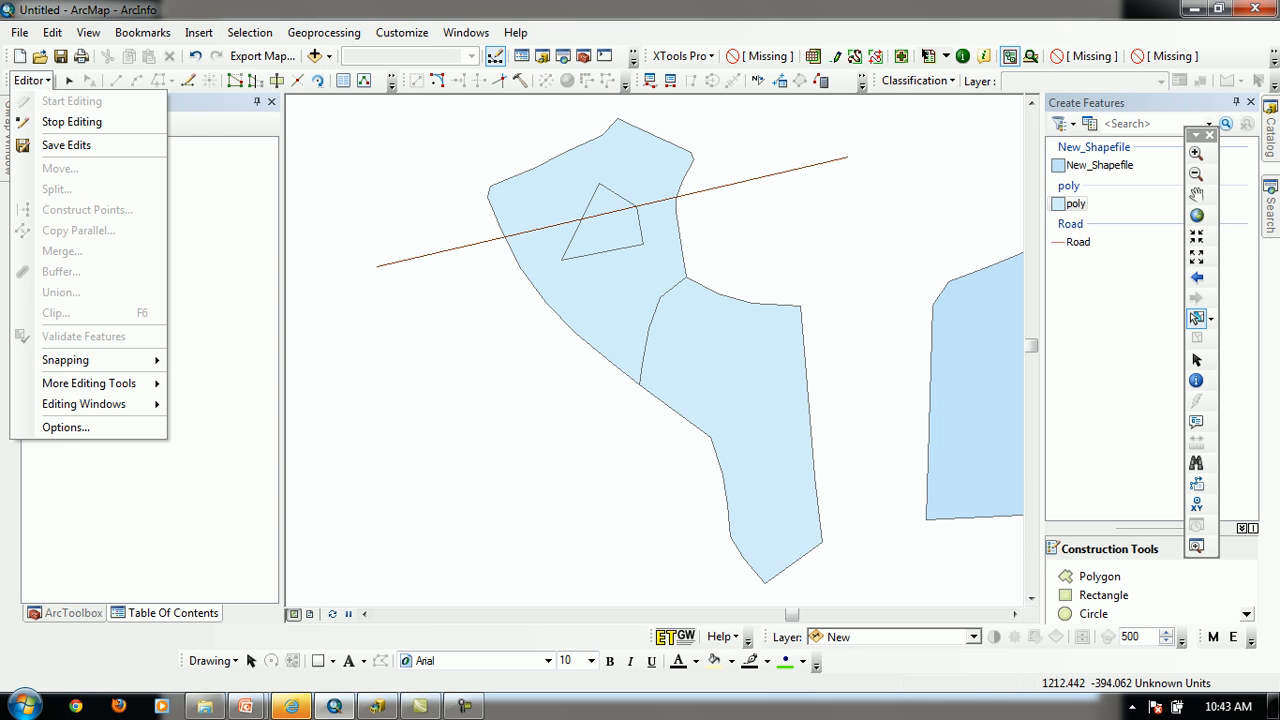
pyautogui.click(69, 80)
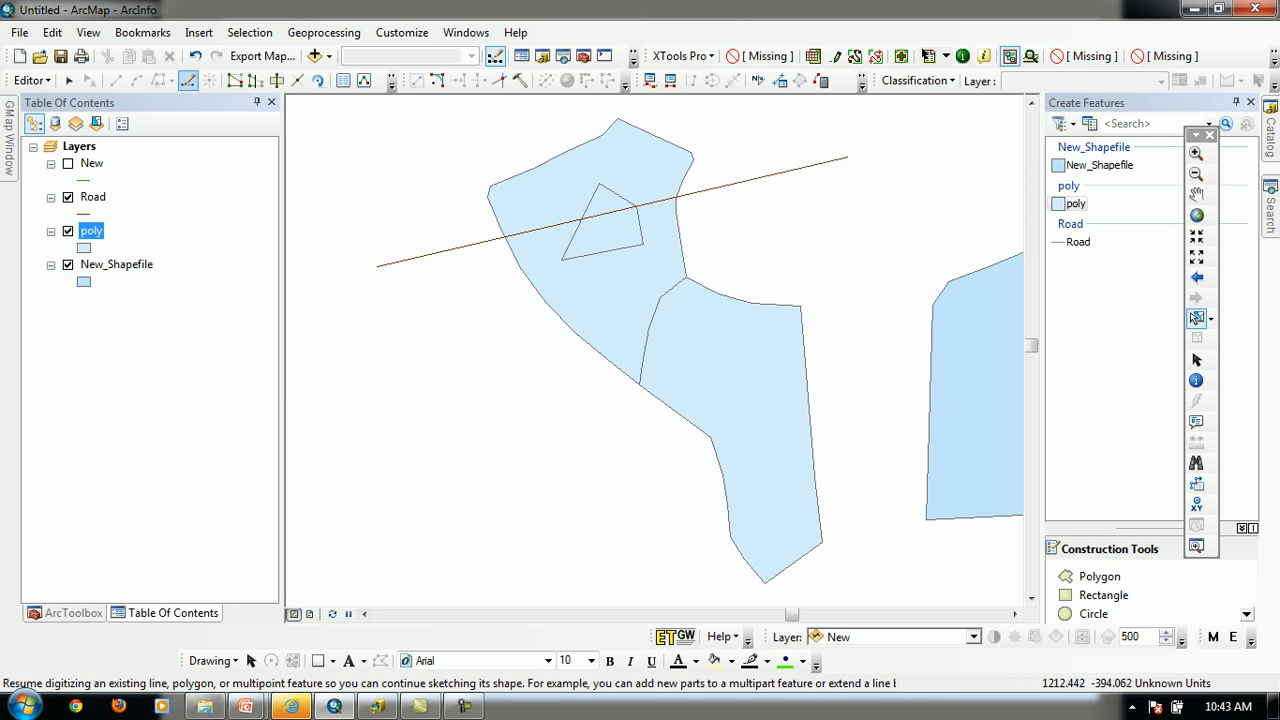
# Try Continue Feature with nothing selected, and sketch a four-vertex Road line in the empty area southwest of the polygons
pyautogui.click(187, 80)
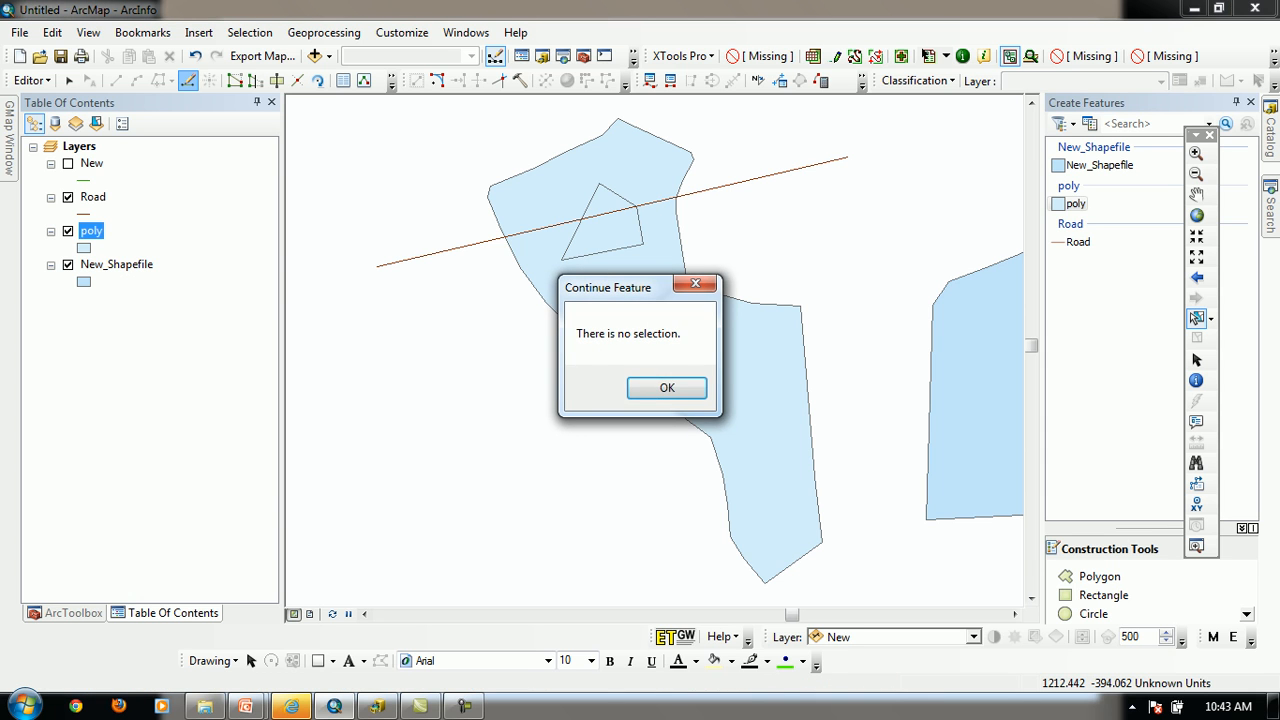
pyautogui.press('Return')
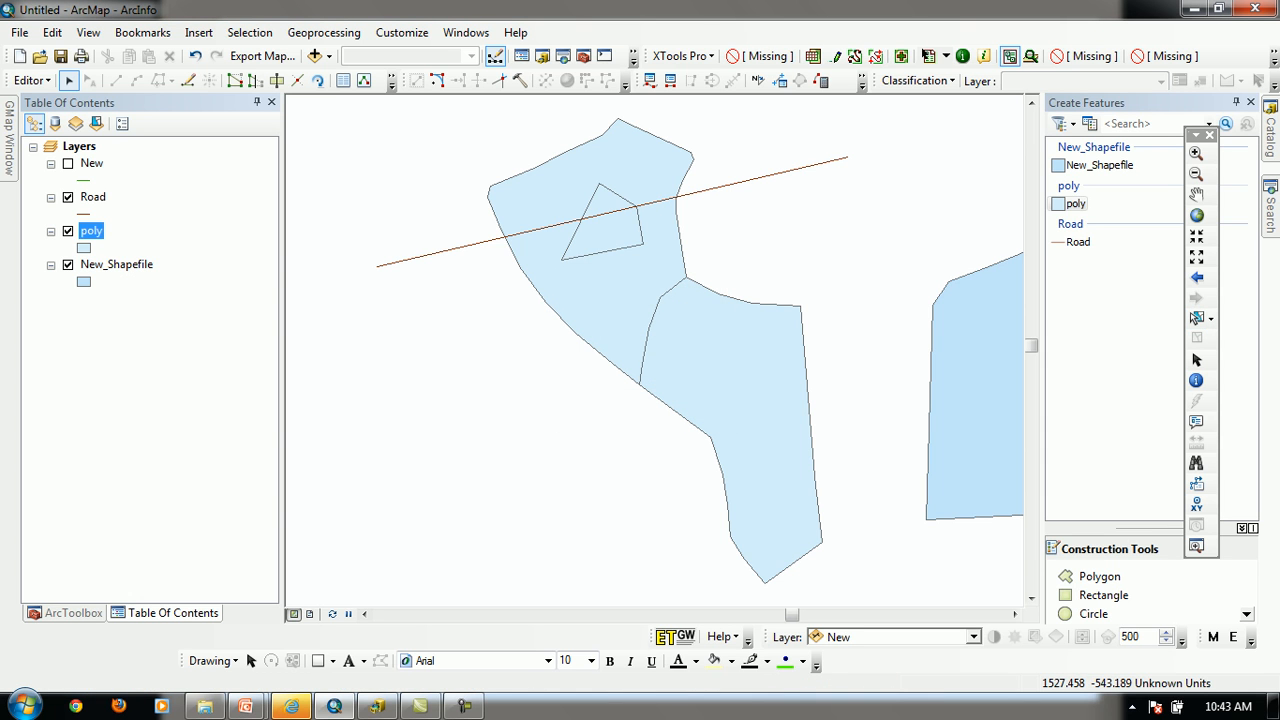
pyautogui.click(1078, 242)
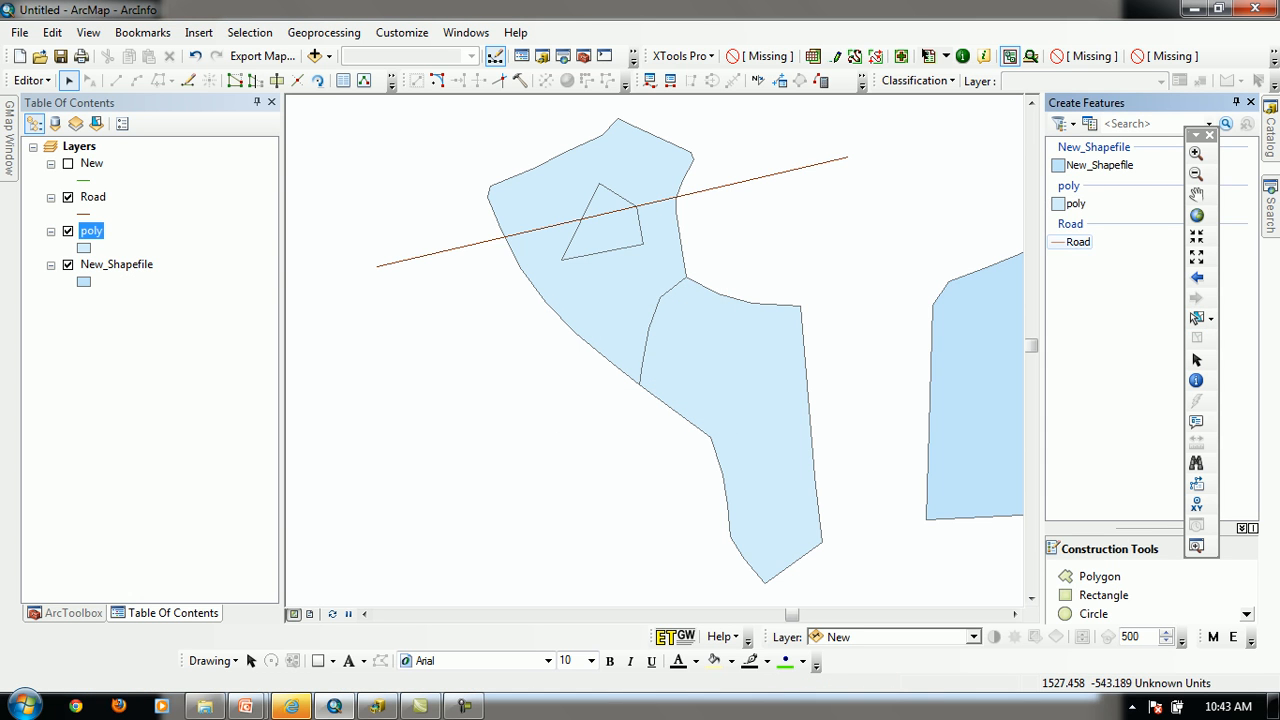
pyautogui.click(413, 536)
pyautogui.click(406, 467)
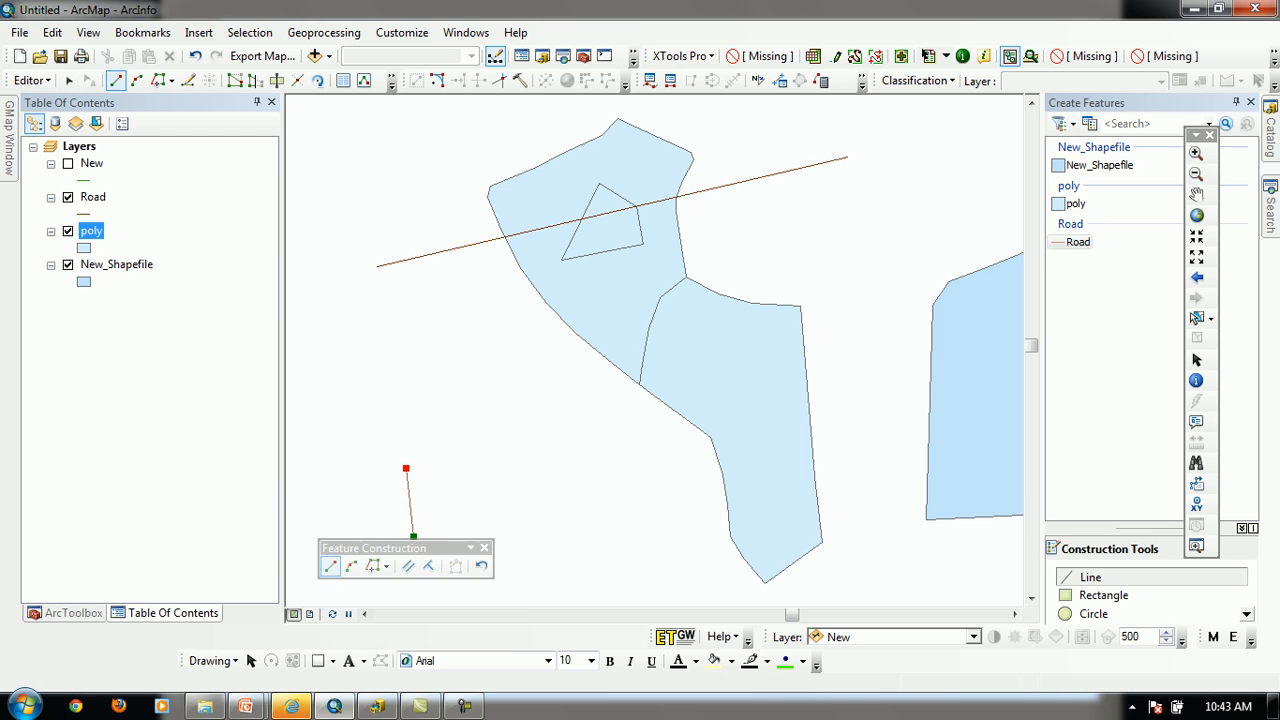
pyautogui.click(364, 410)
pyautogui.click(360, 370)
pyautogui.press('F2')
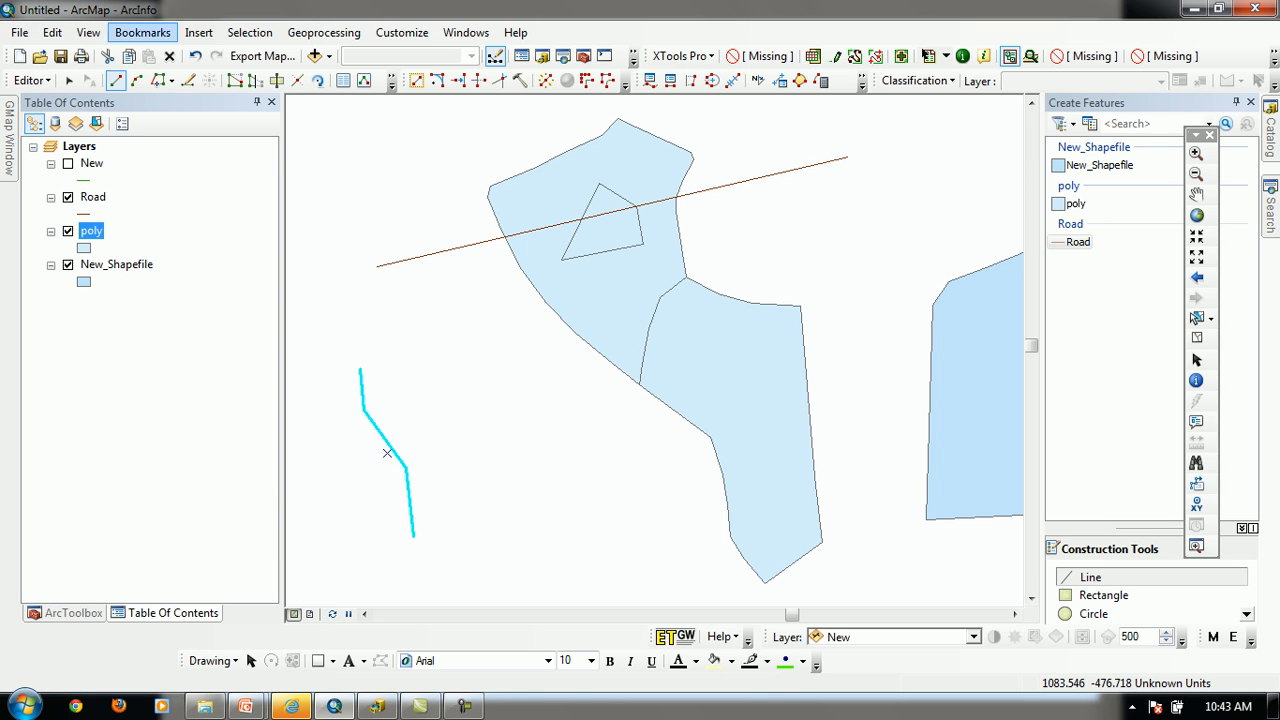
# Continue the selected Road line from its upper end with four more vertices, running over and down toward the lower polygon
pyautogui.click(187, 80)
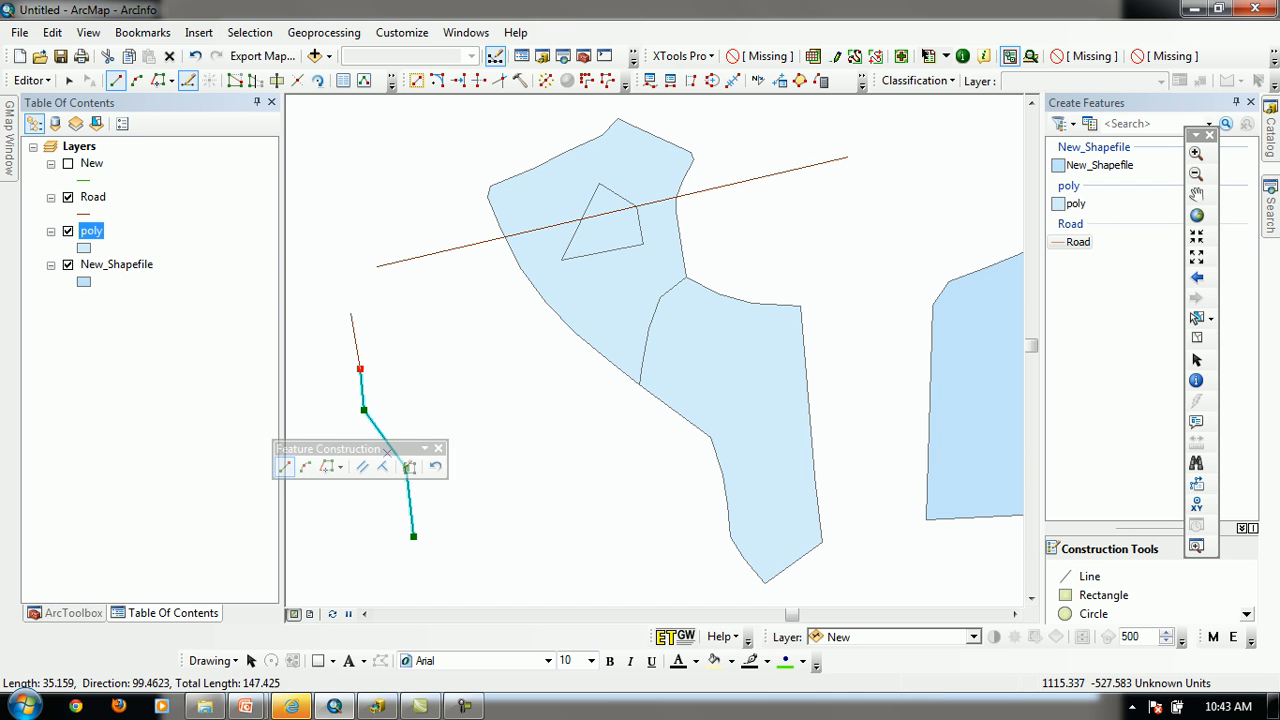
pyautogui.click(416, 350)
pyautogui.click(492, 408)
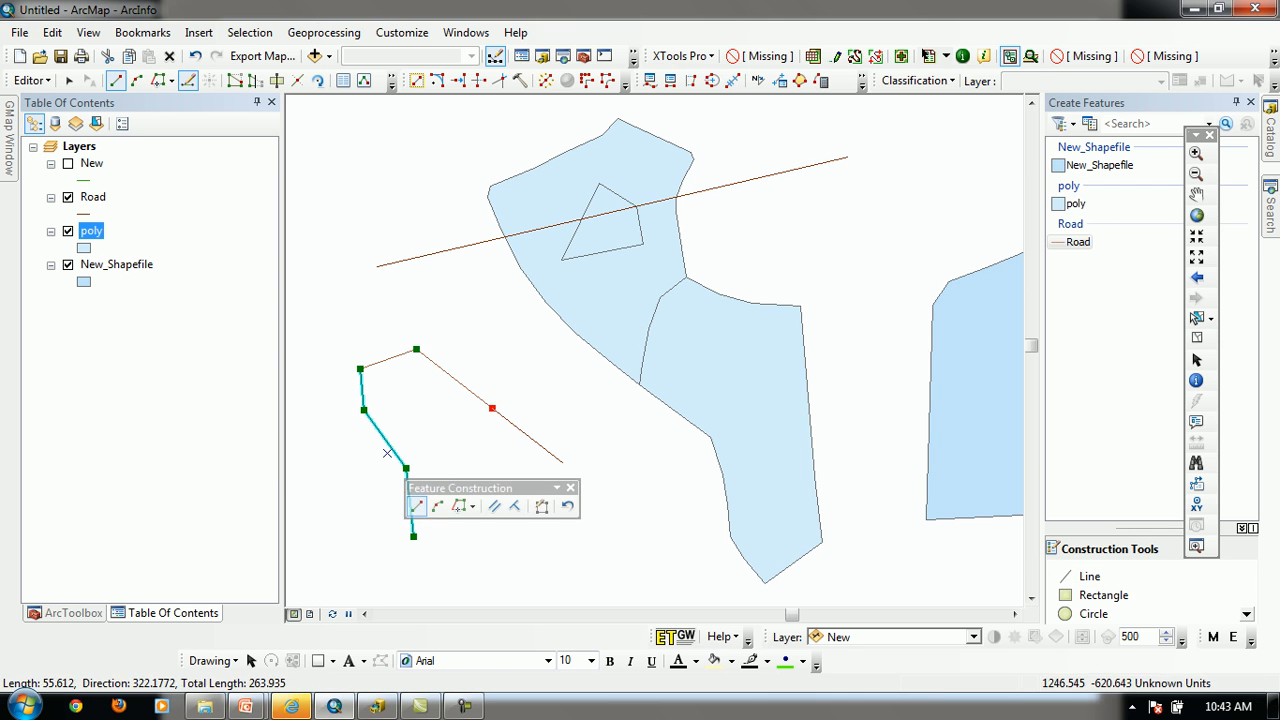
pyautogui.click(563, 463)
pyautogui.doubleClick(636, 492)
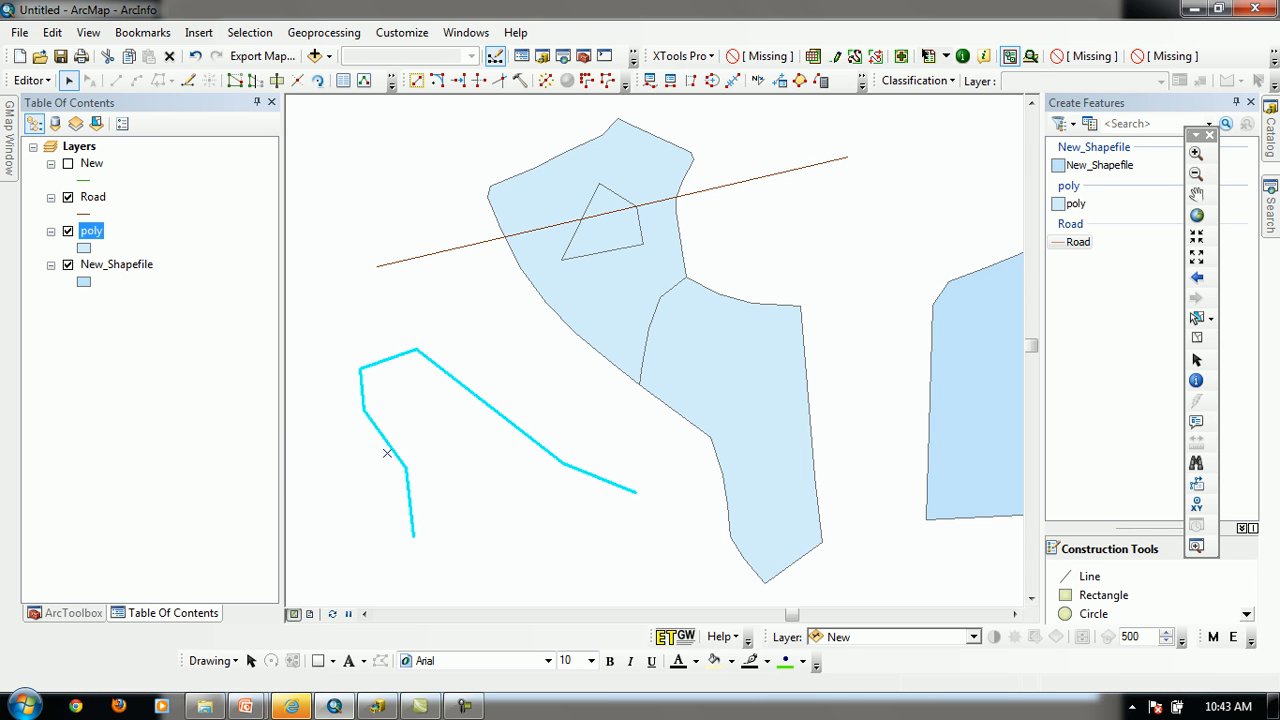
# Continue the Road line from its opposite end by flipping the sketch direction, add one short segment, and clear the selection
pyautogui.click(187, 80)
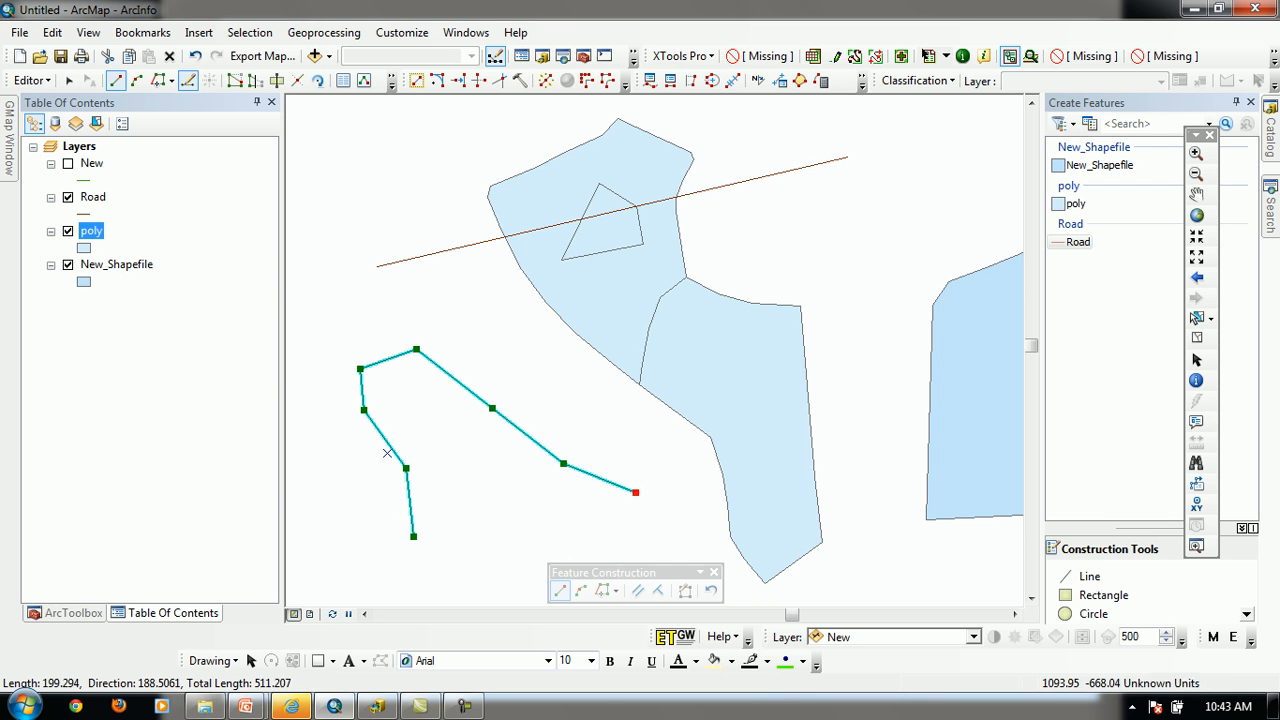
pyautogui.rightClick(413, 536)
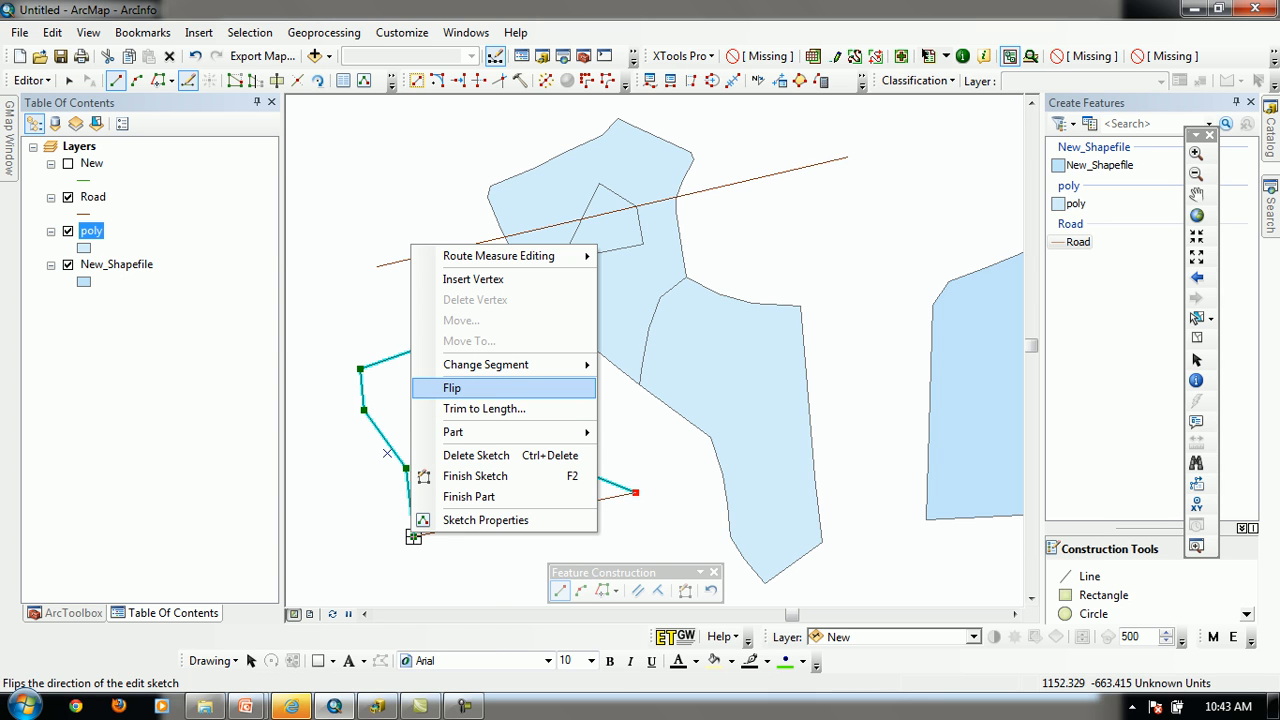
pyautogui.click(503, 391)
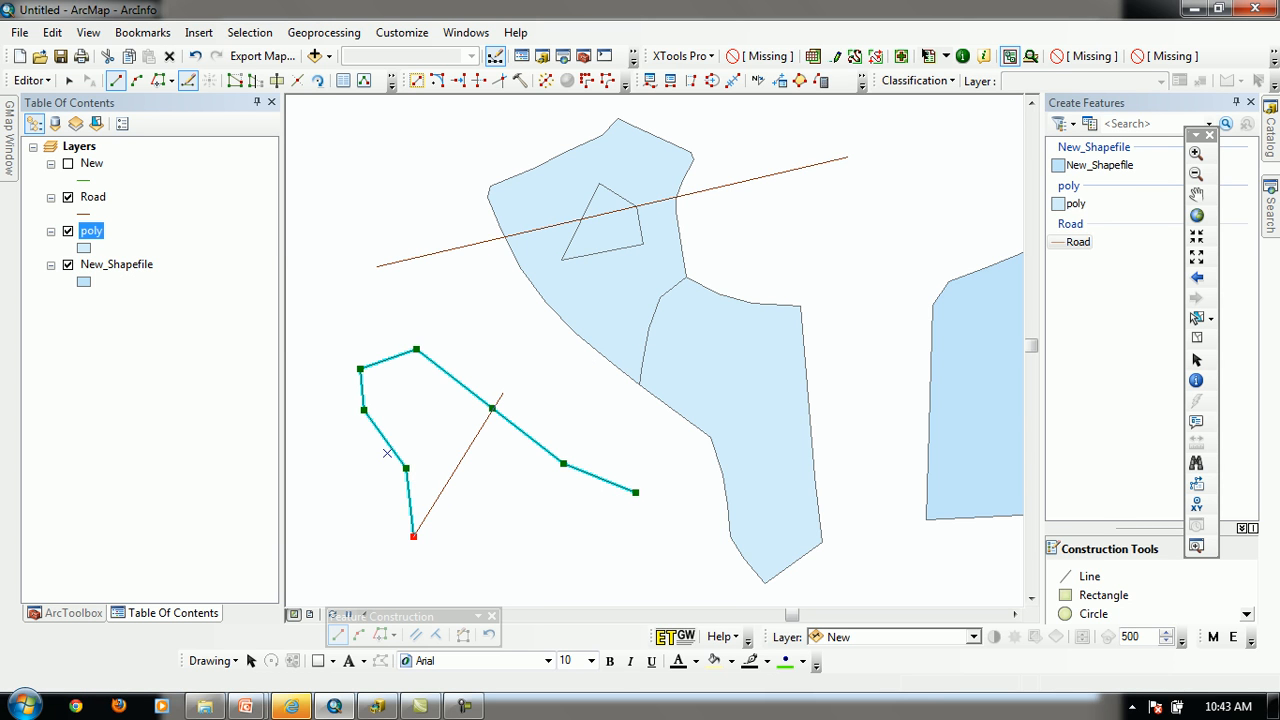
pyautogui.doubleClick(497, 523)
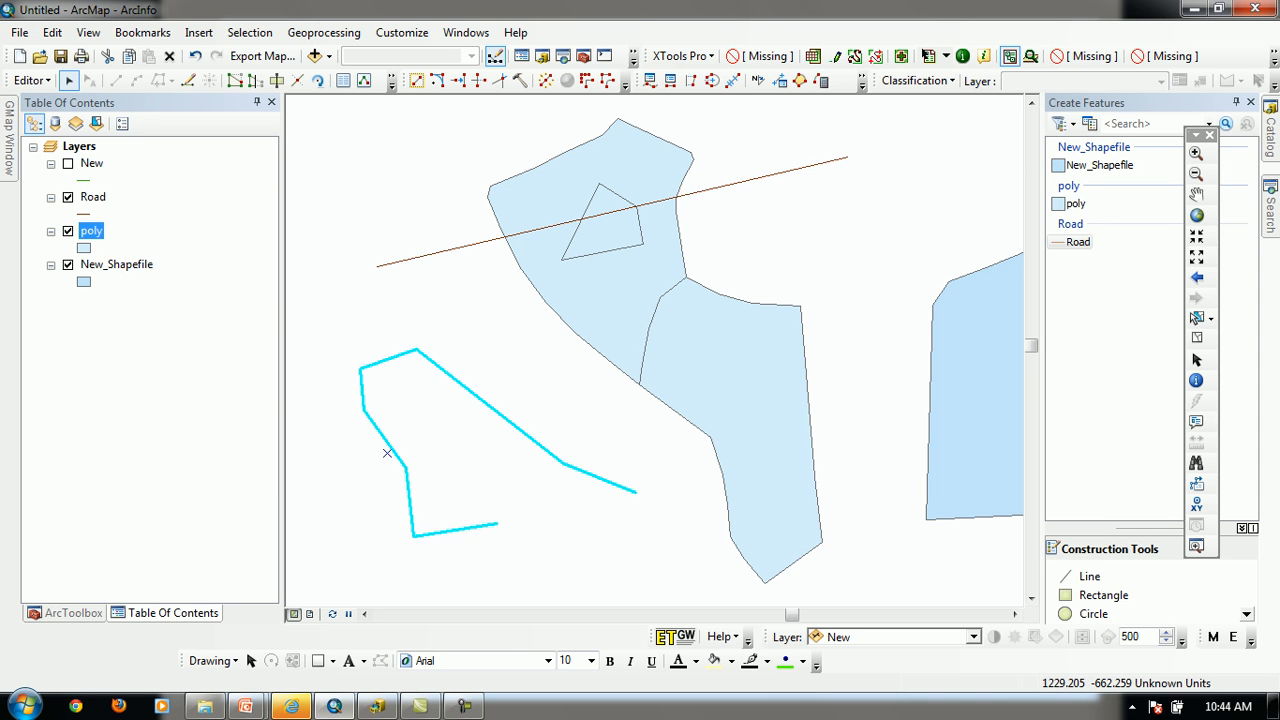
pyautogui.click(387, 453)
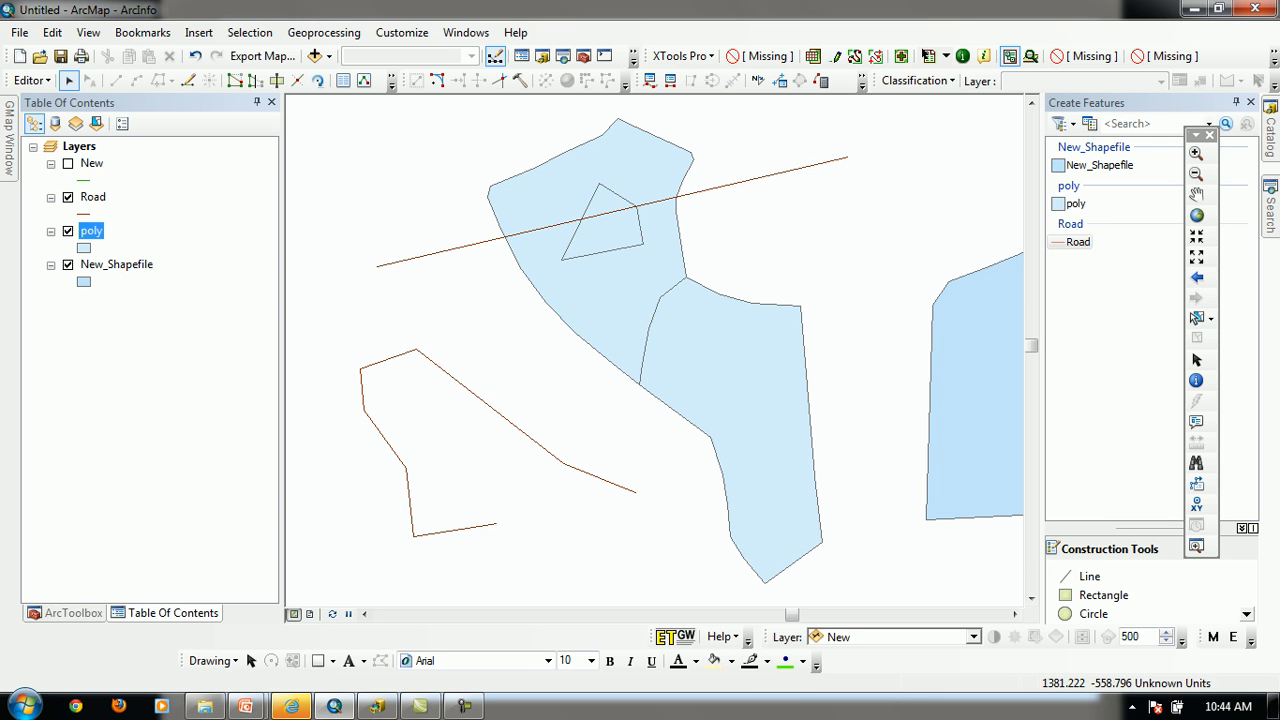
# Open the lower polygon for vertex editing and move its upper-right corner vertex down and outward, finishing the edit
pyautogui.click(730, 430)
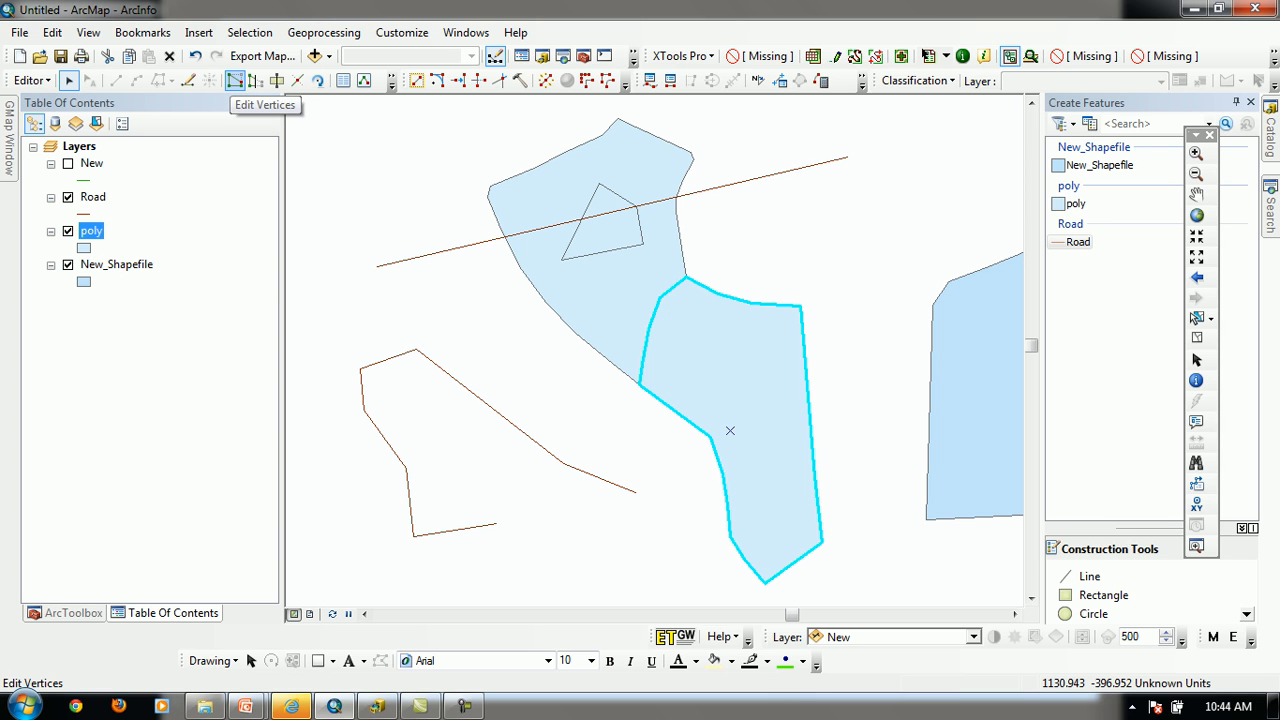
pyautogui.click(234, 80)
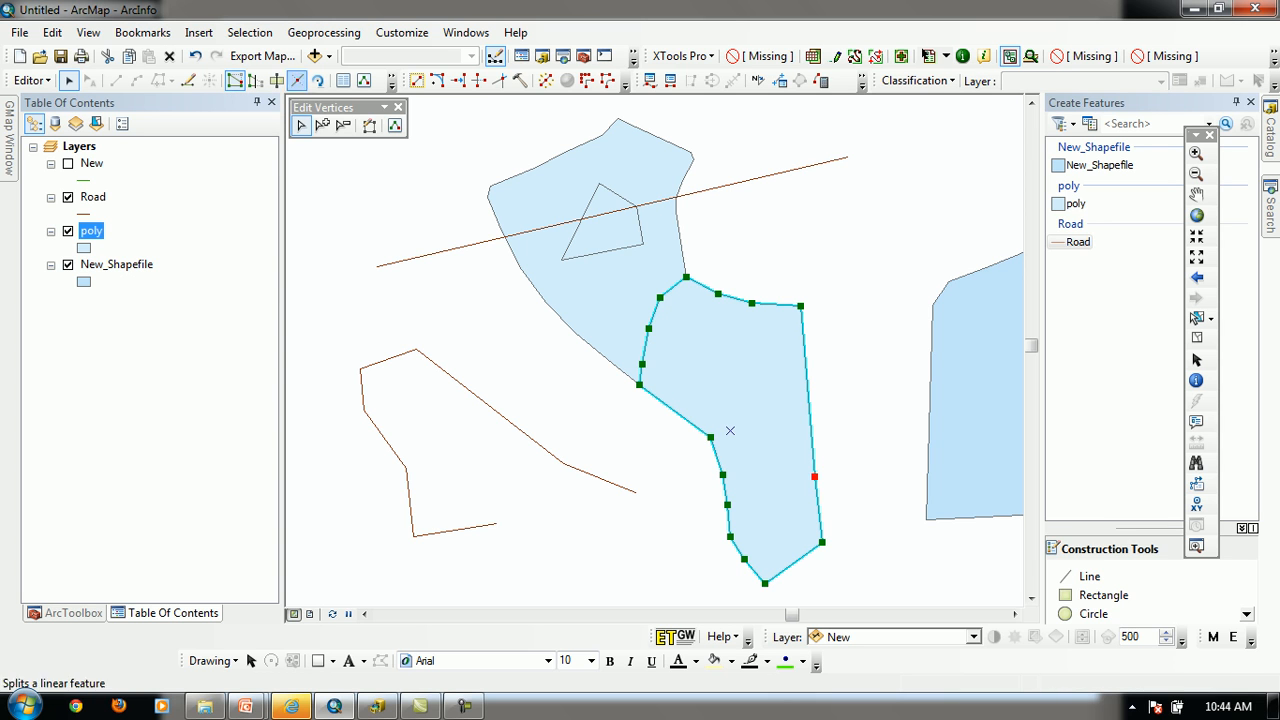
pyautogui.click(876, 432)
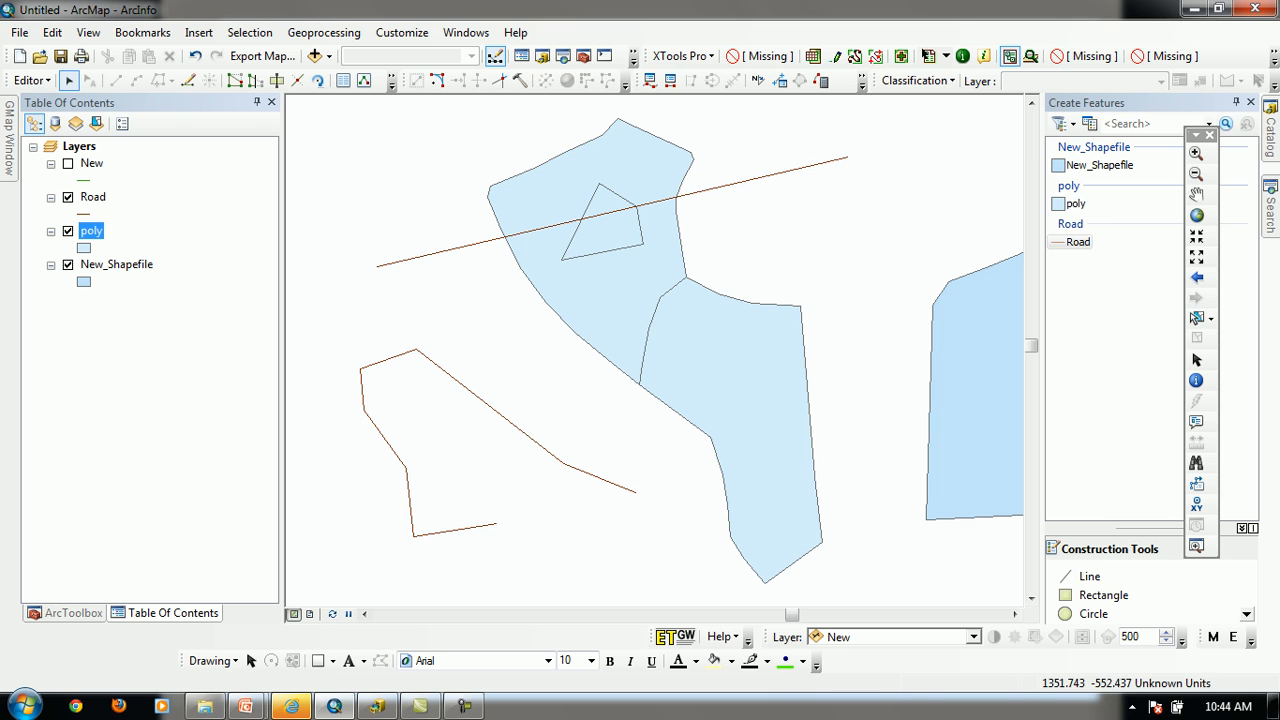
pyautogui.doubleClick(730, 430)
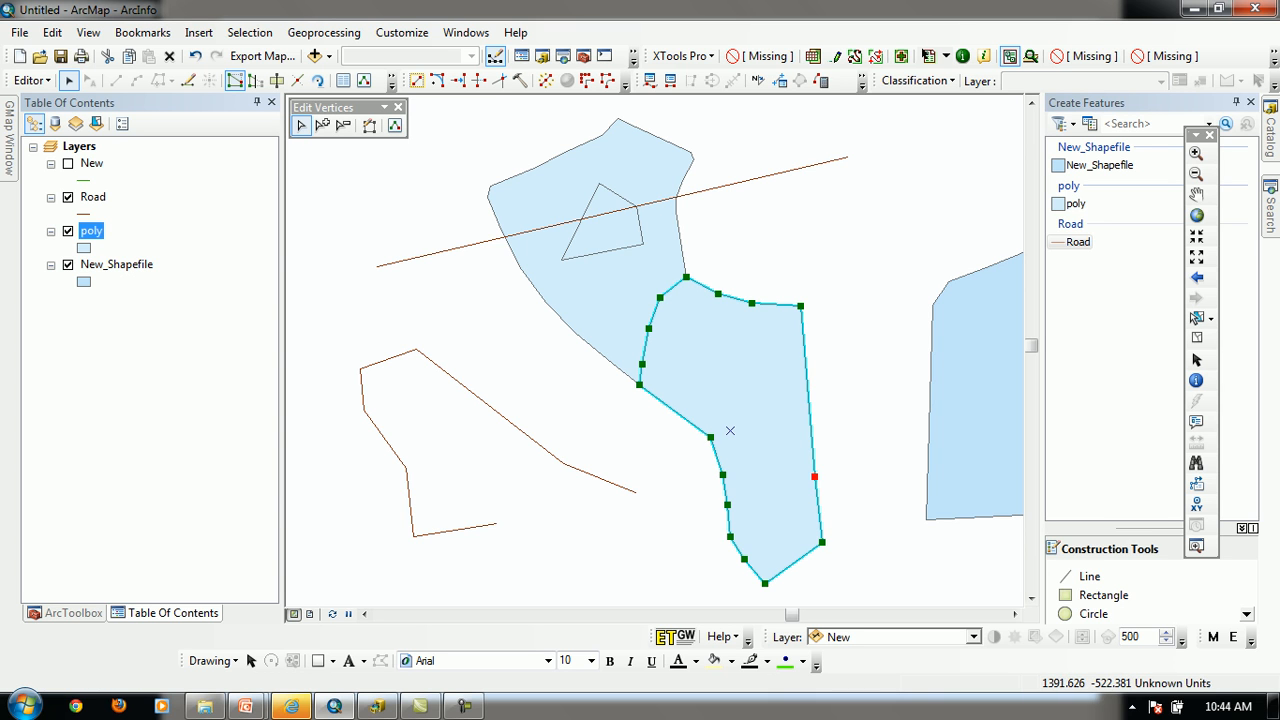
pyautogui.moveTo(801, 306); pyautogui.dragTo(833, 387)
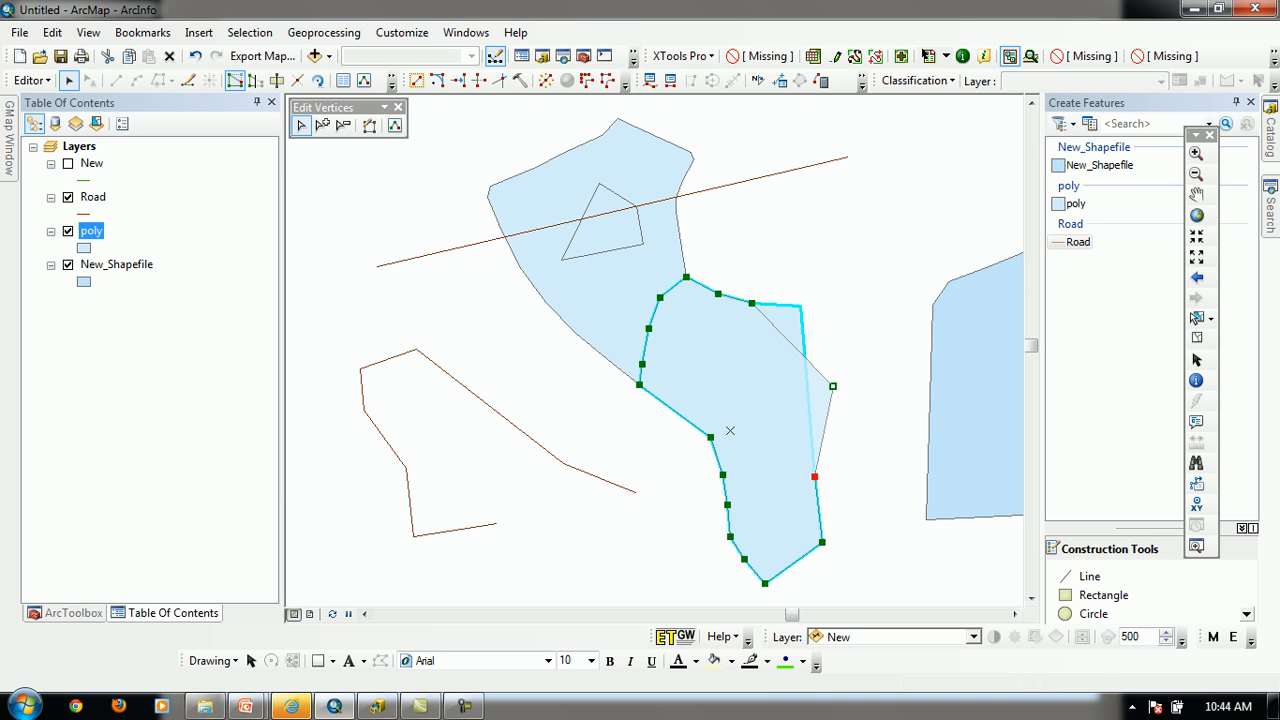
pyautogui.click(922, 241)
# Reselect the lower polygon to view its vertices, and clear the selection
pyautogui.click(736, 430)
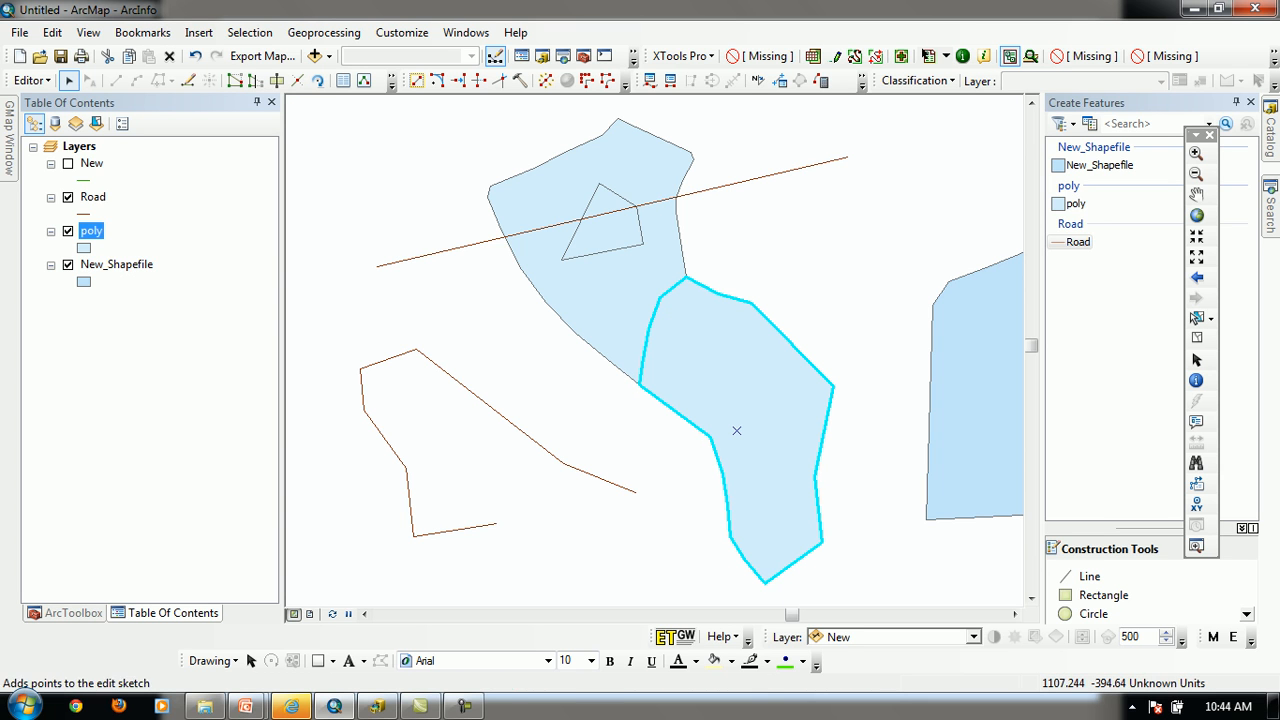
pyautogui.click(235, 81)
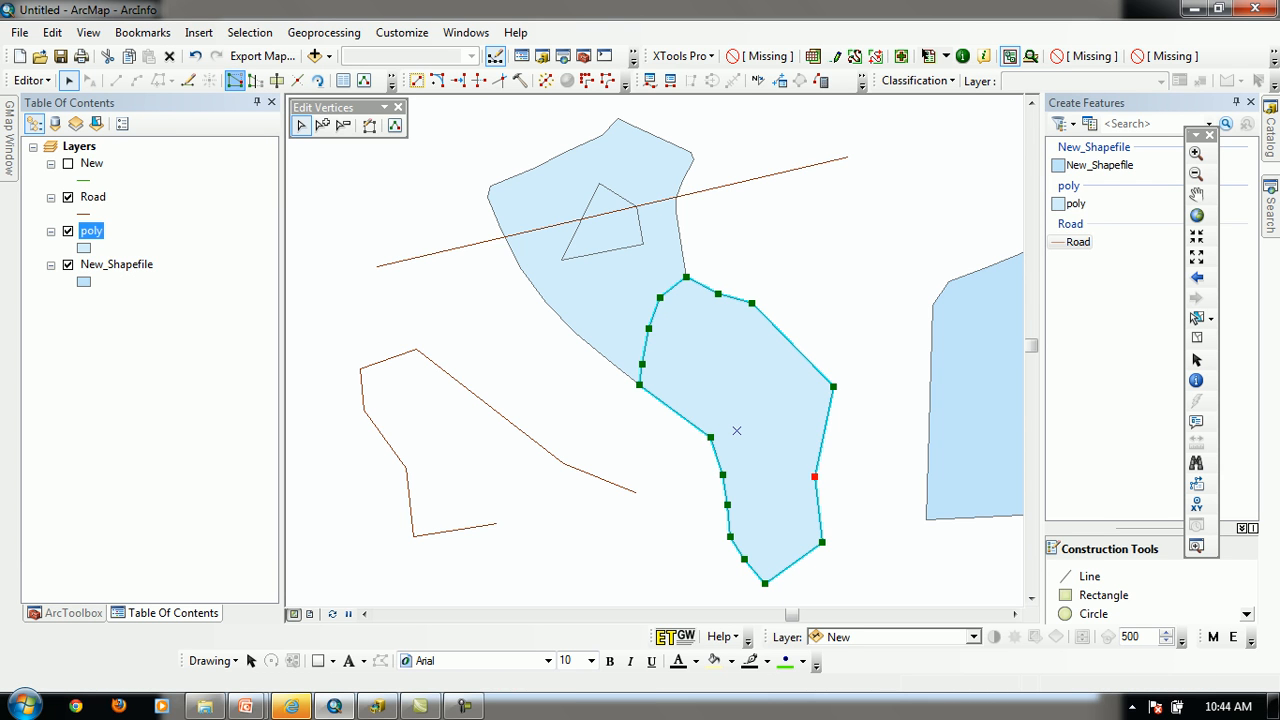
pyautogui.click(420, 180)
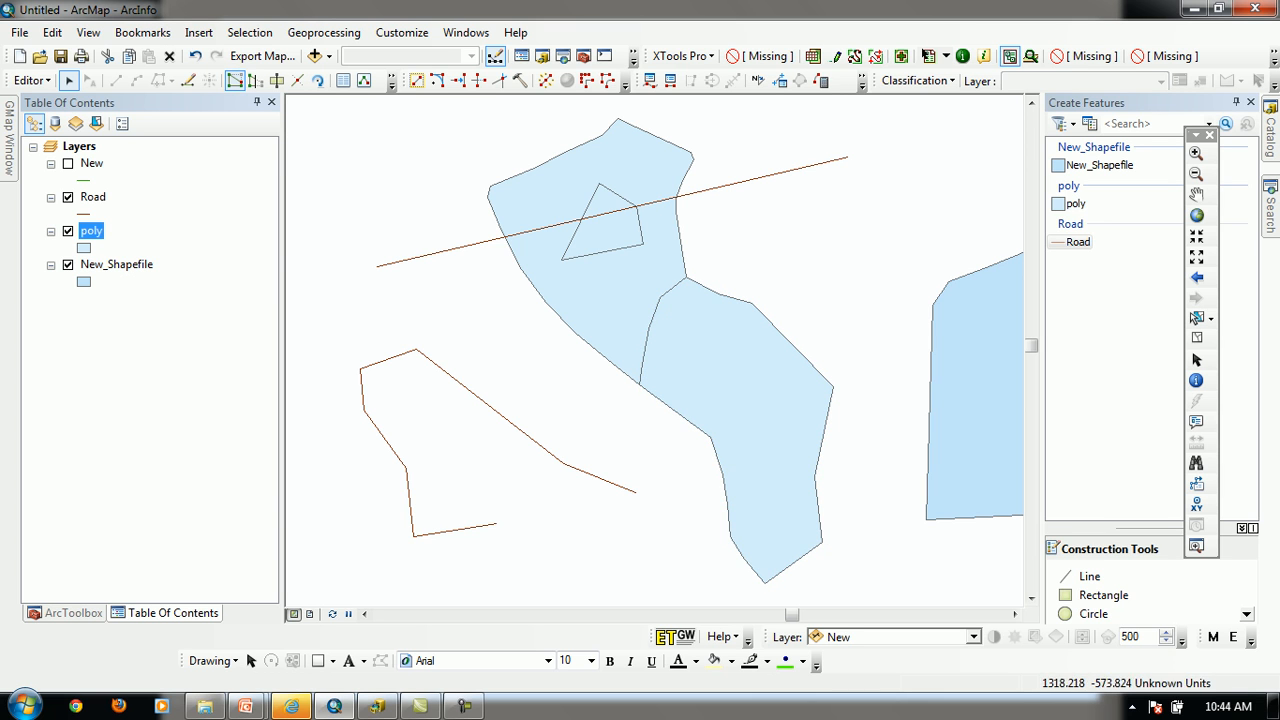
# Edit the lower polygon's vertices, moving the rightmost one up and inward and the adjacent upper one out into a peak
pyautogui.doubleClick(736, 430)
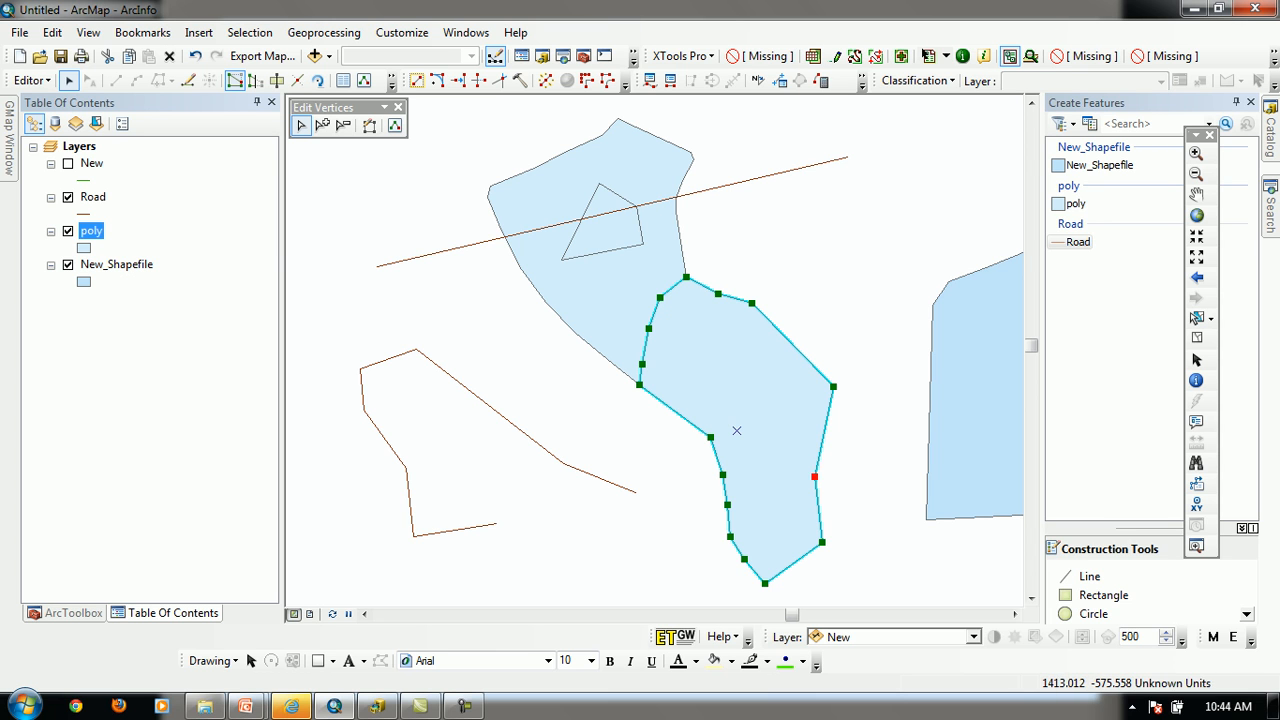
pyautogui.moveTo(833, 386); pyautogui.dragTo(811, 331)
pyautogui.click(752, 303)
pyautogui.moveTo(752, 303); pyautogui.dragTo(793, 228)
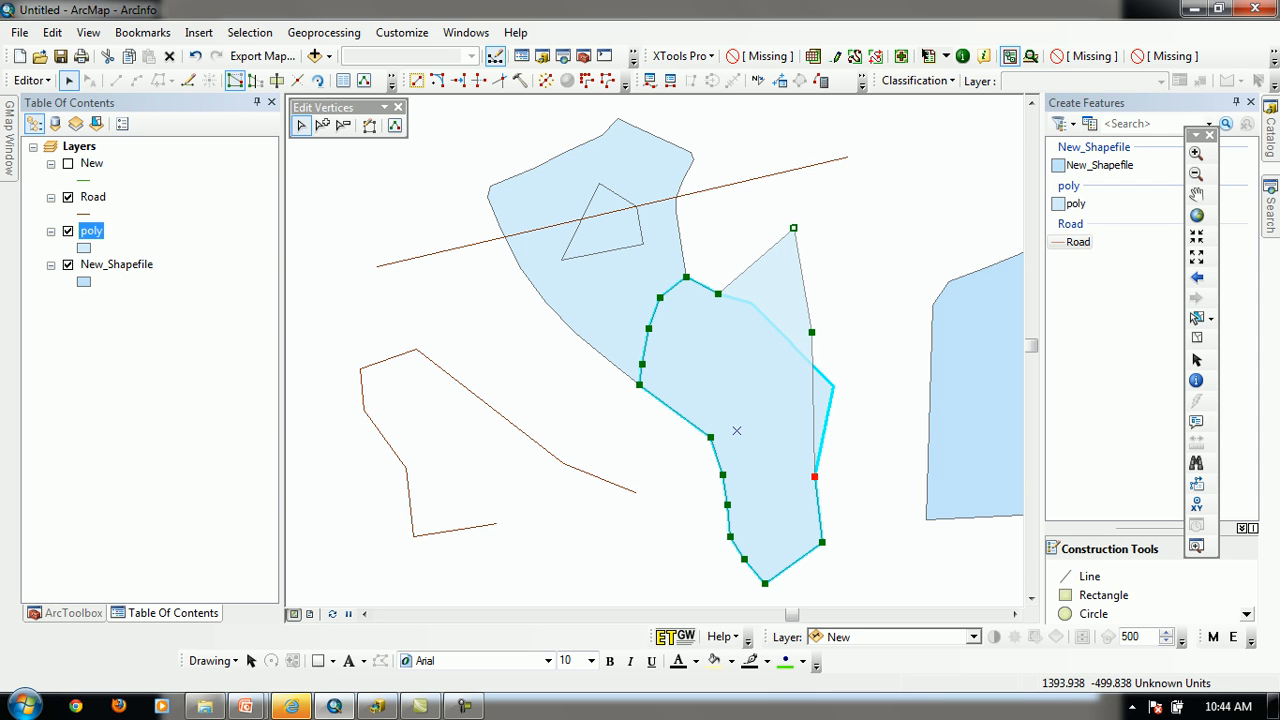
# Insert a vertex on the edge just below the lower polygon's new peak and move it outward
pyautogui.rightClick(802, 268)
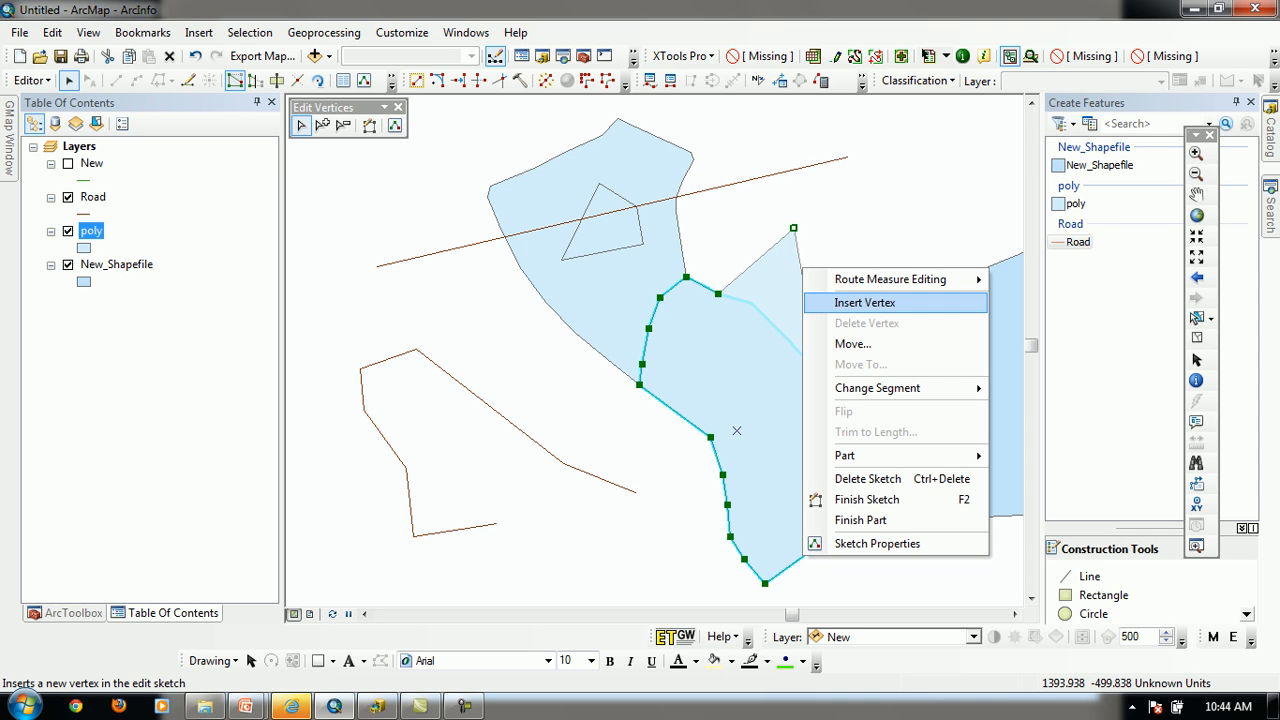
pyautogui.click(865, 302)
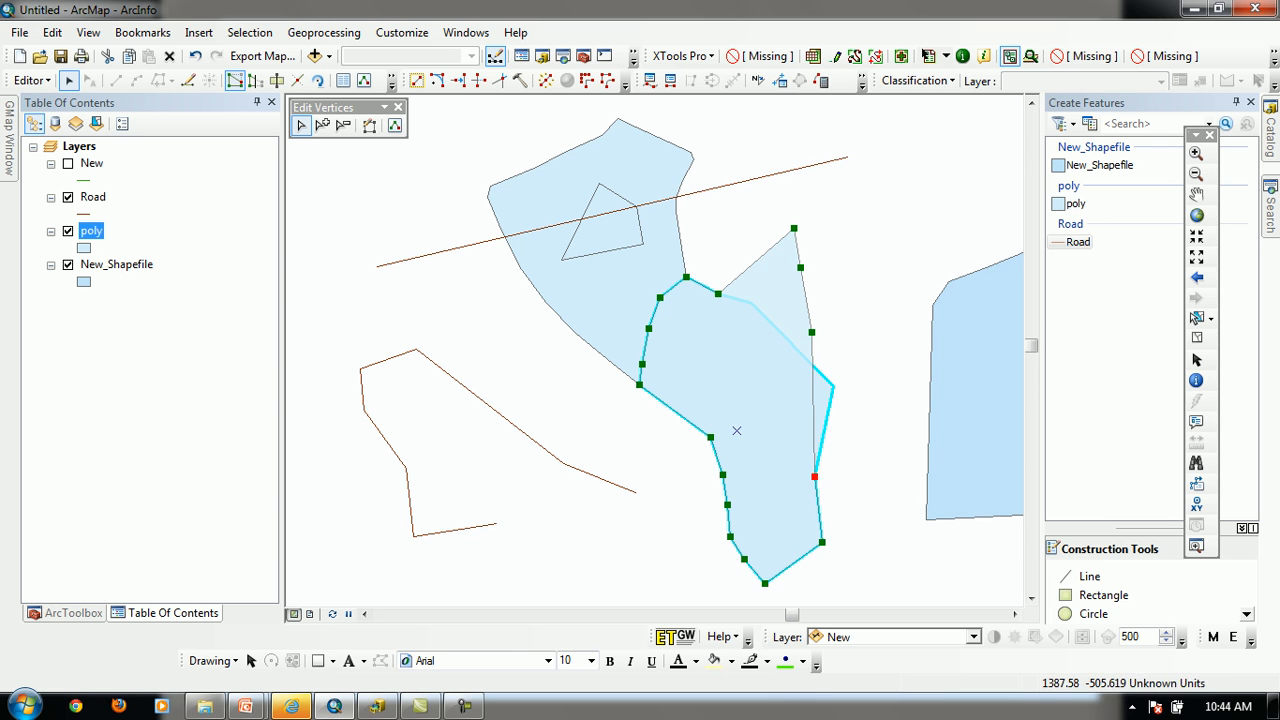
pyautogui.moveTo(800, 267); pyautogui.dragTo(849, 273)
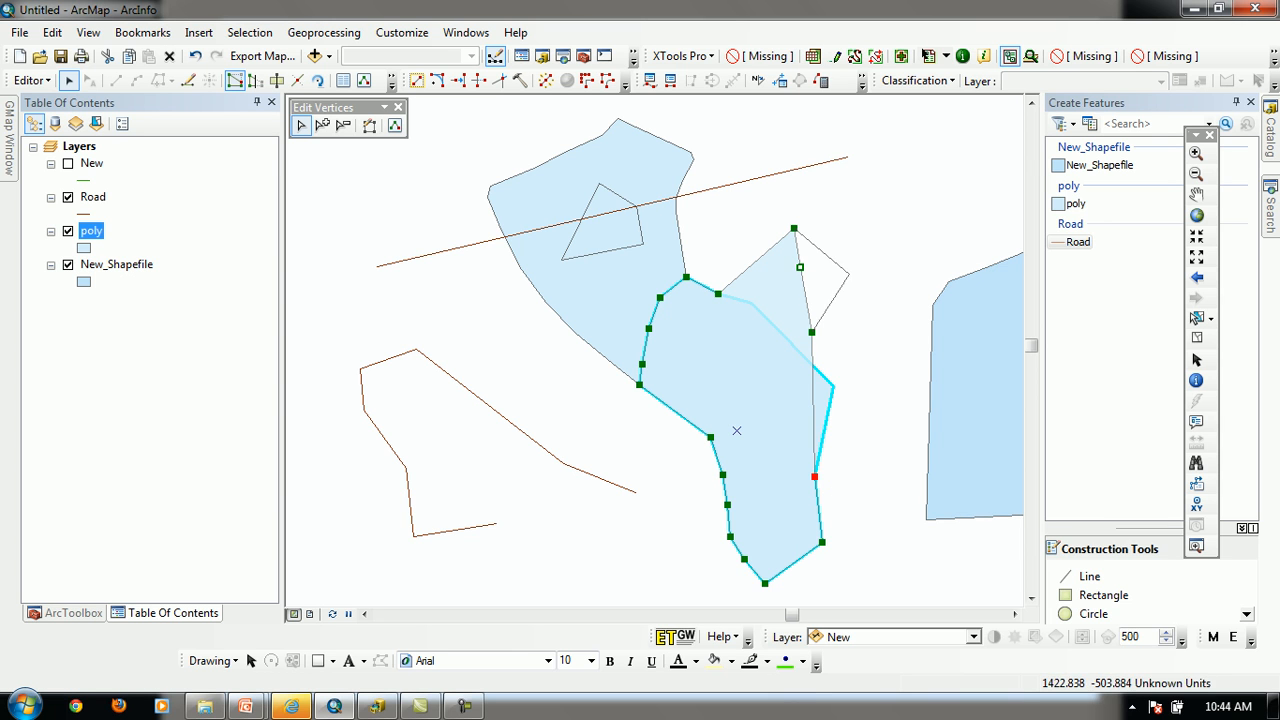
# Delete the vertex inserted below the peak and finish the lower polygon's edit
pyautogui.rightClick(849, 273)
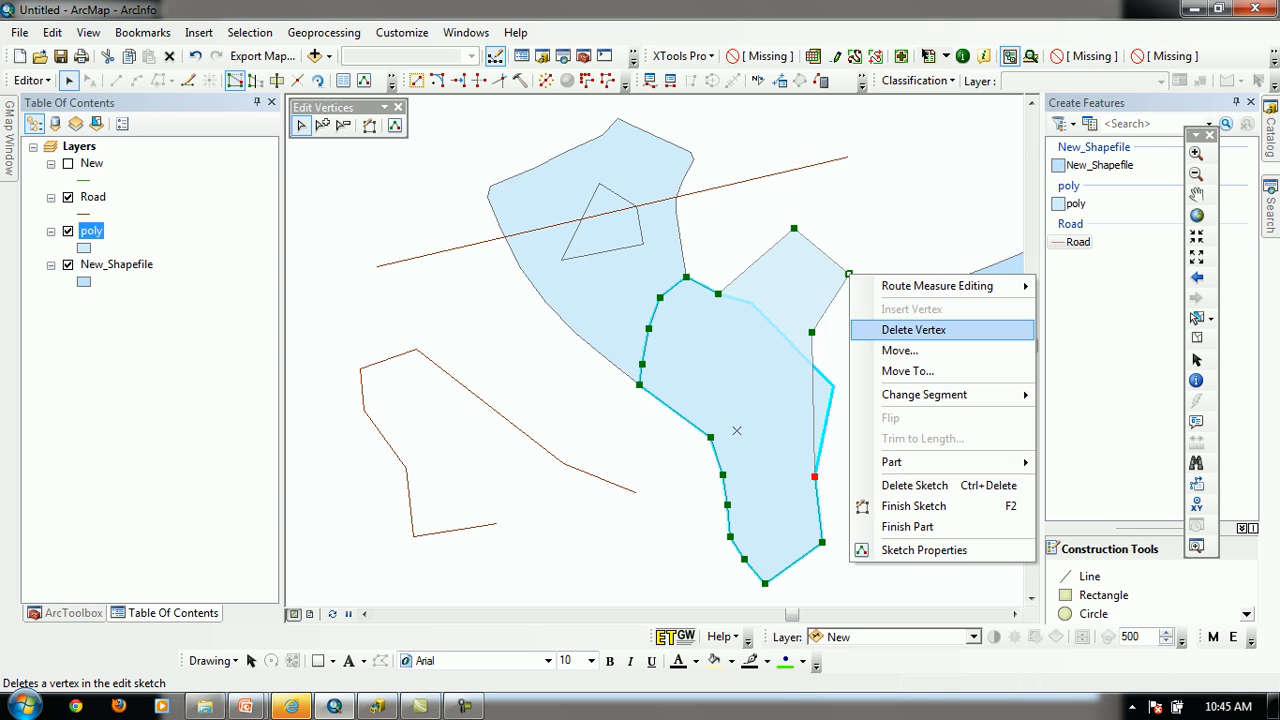
pyautogui.click(875, 326)
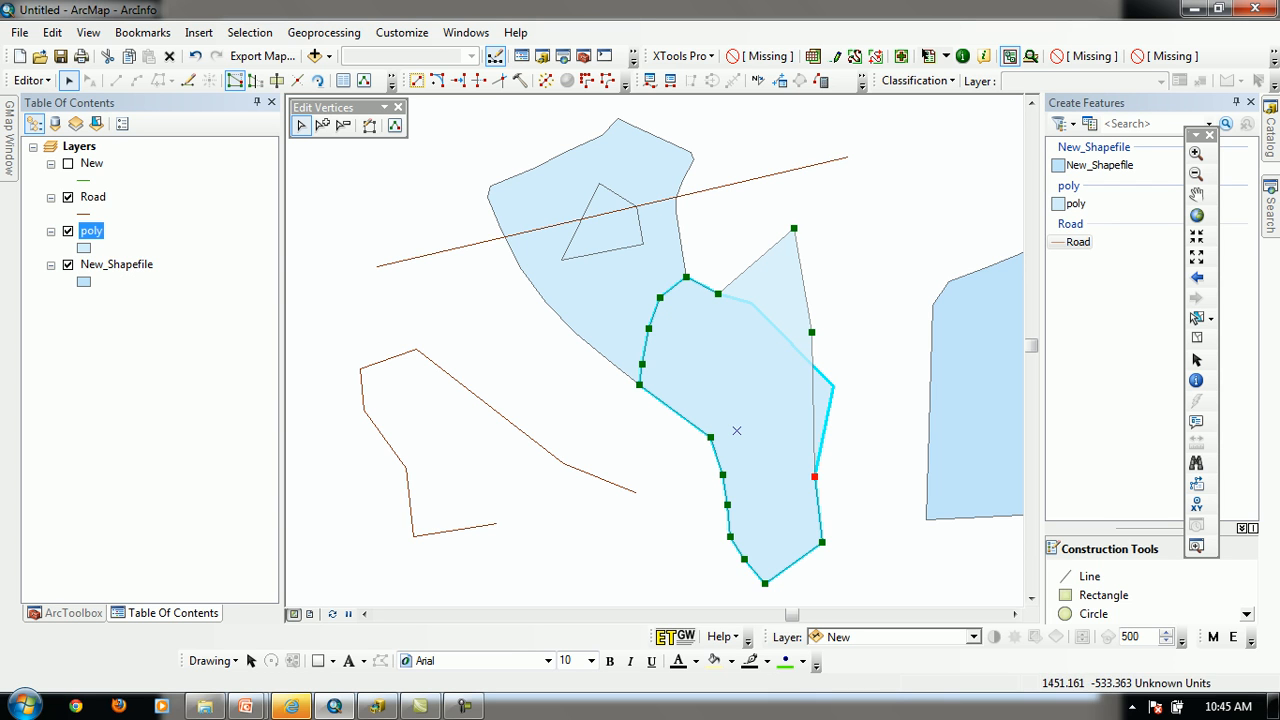
pyautogui.click(878, 420)
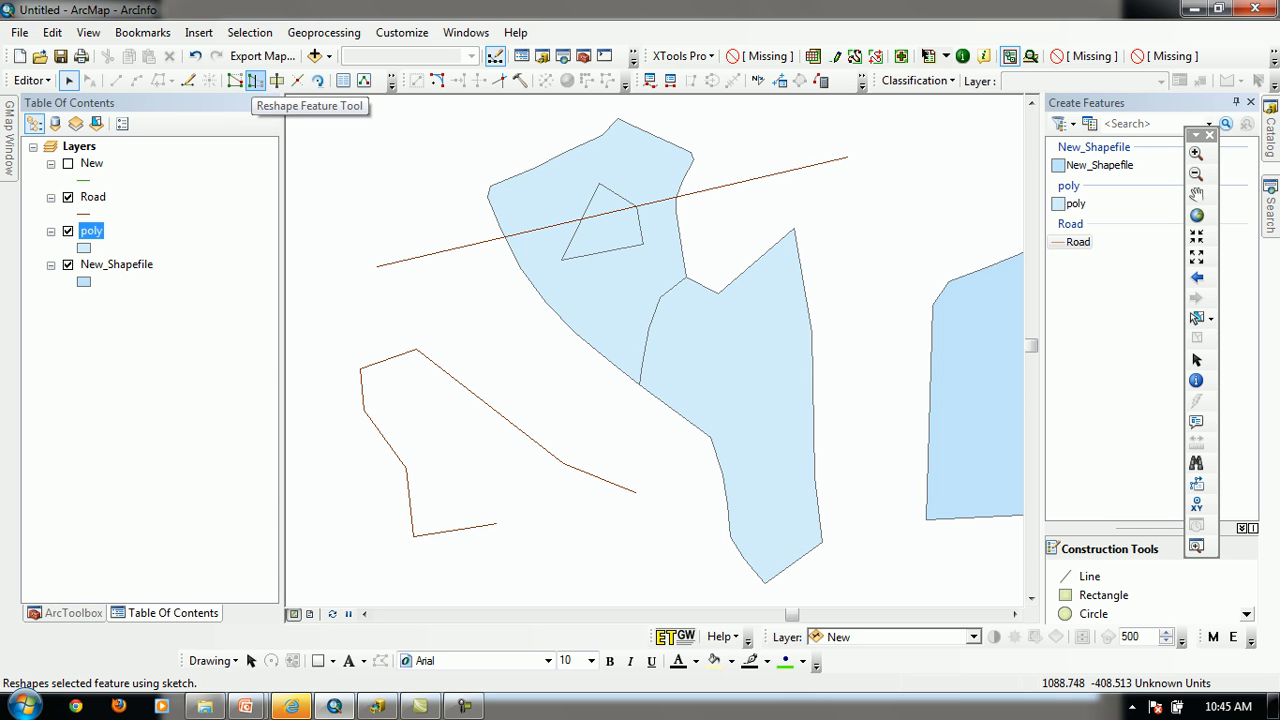
# Select the lower polygon and reshape its upper-right boundary with a curved sketch that cuts off the peak
pyautogui.click(254, 80)
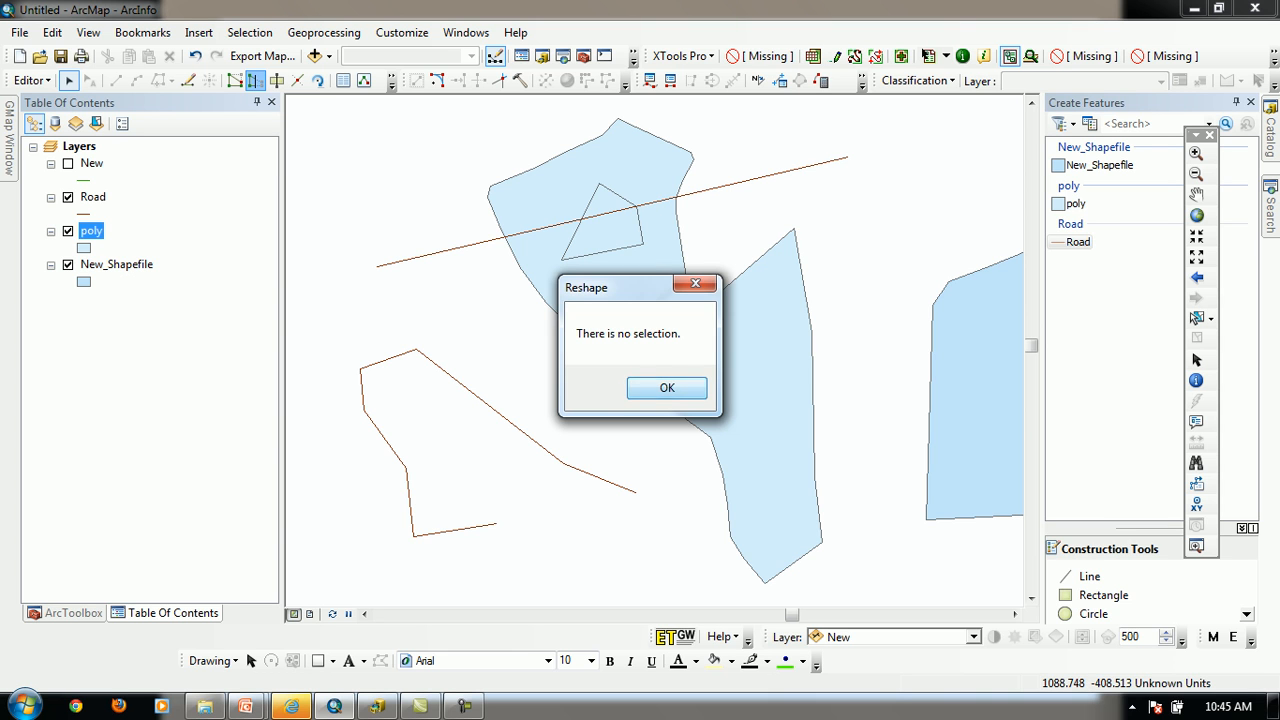
pyautogui.click(667, 388)
pyautogui.click(730, 406)
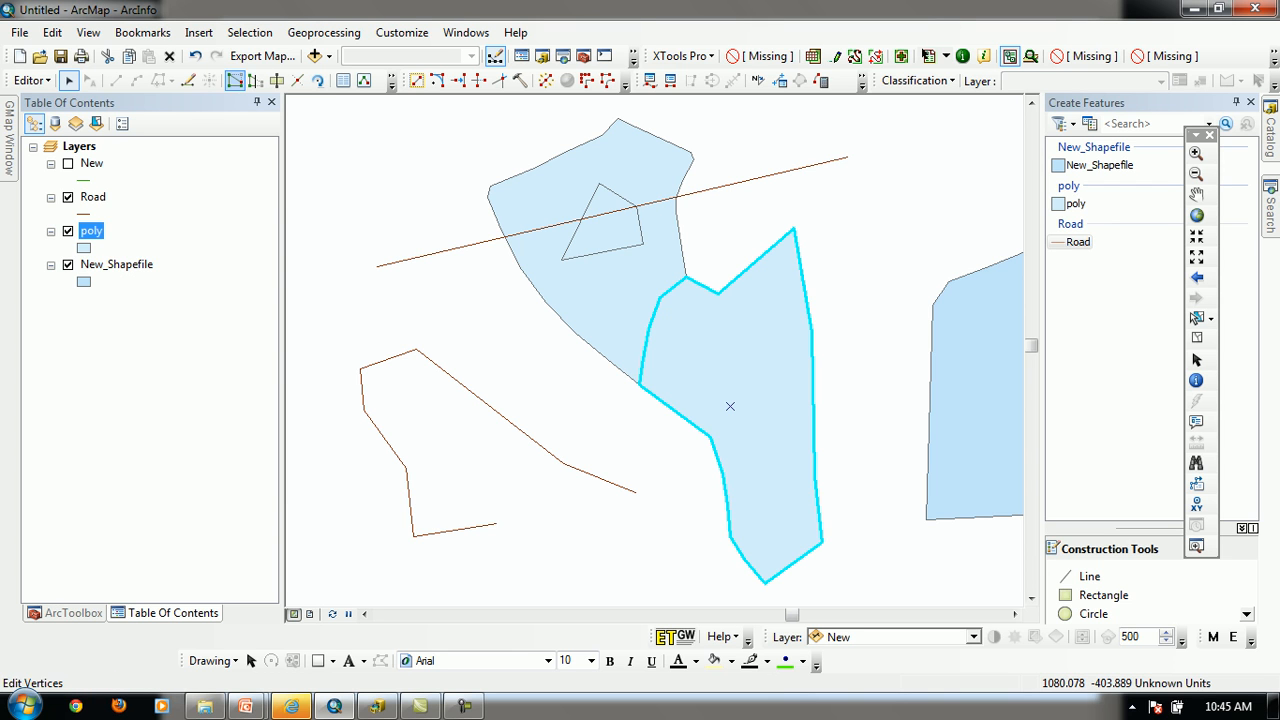
pyautogui.click(255, 80)
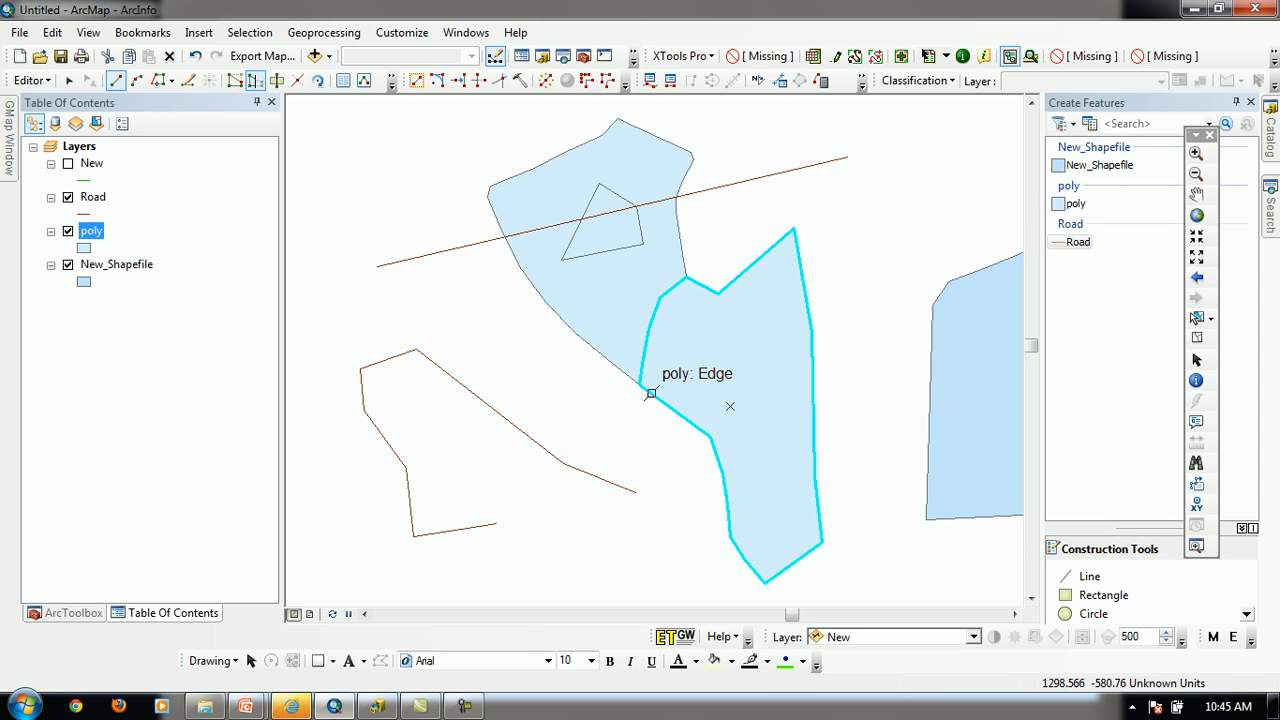
pyautogui.click(669, 359)
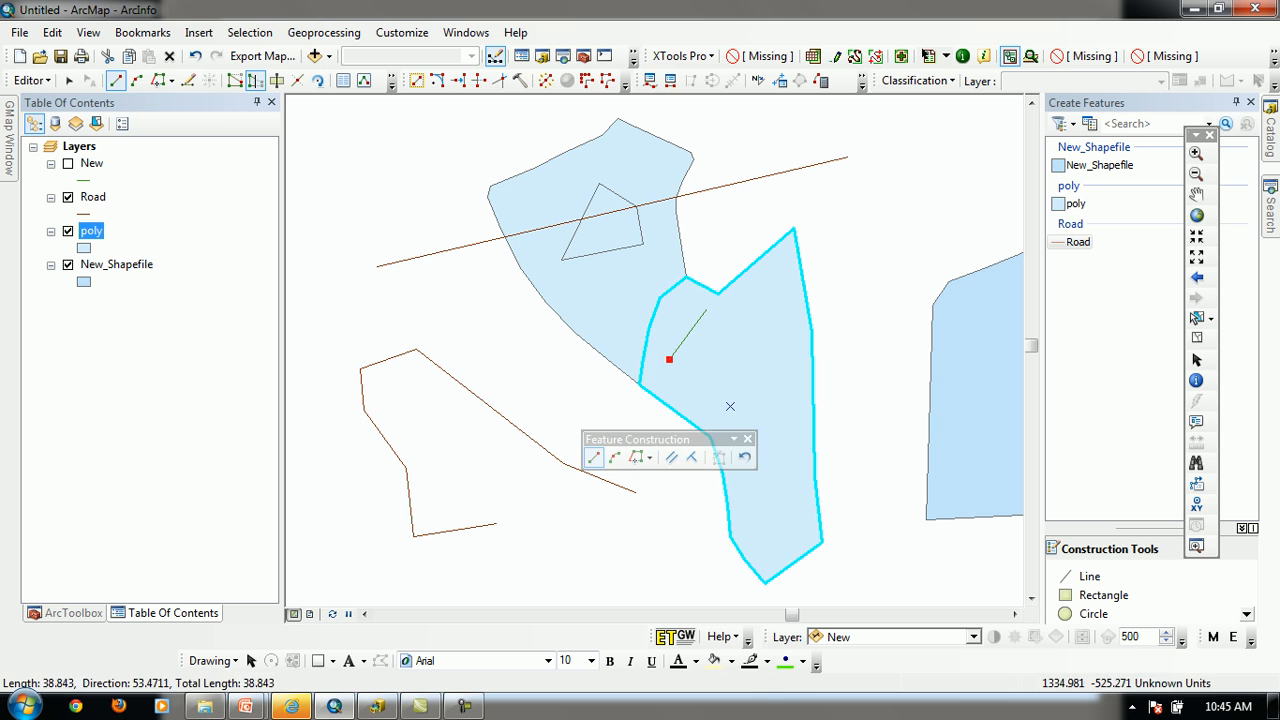
pyautogui.click(718, 294)
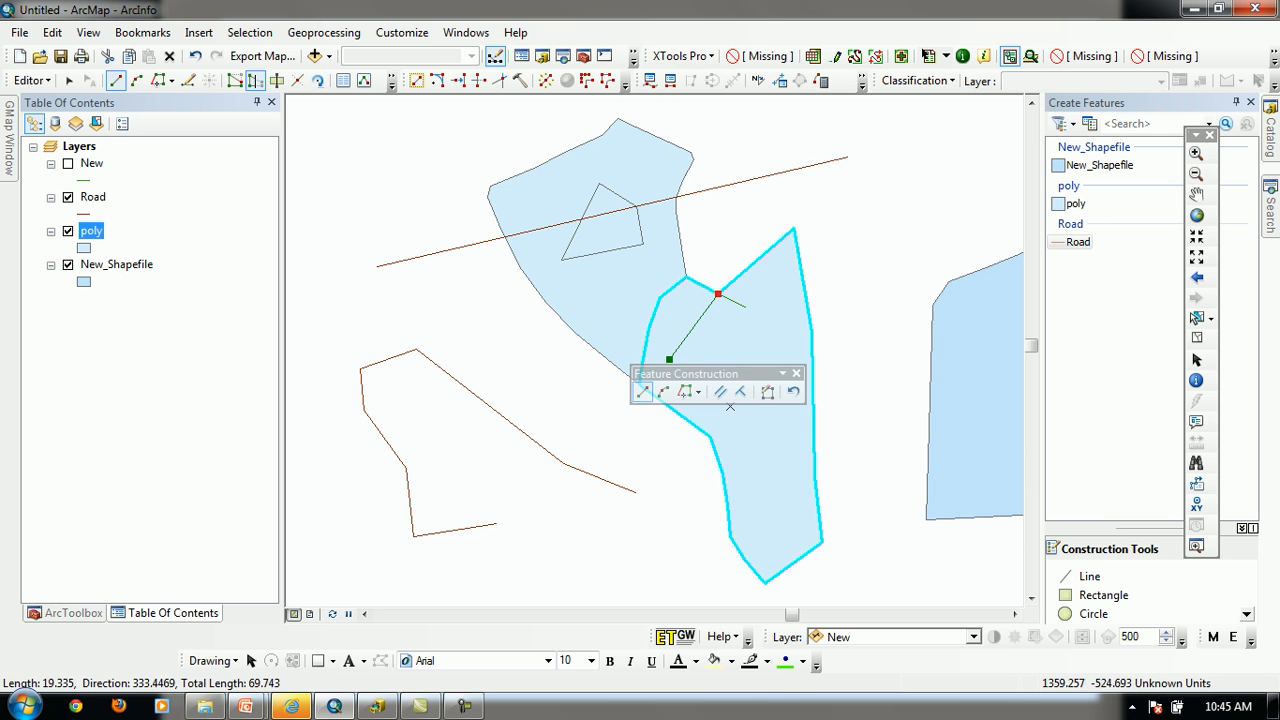
pyautogui.click(746, 308)
pyautogui.click(767, 329)
pyautogui.click(788, 355)
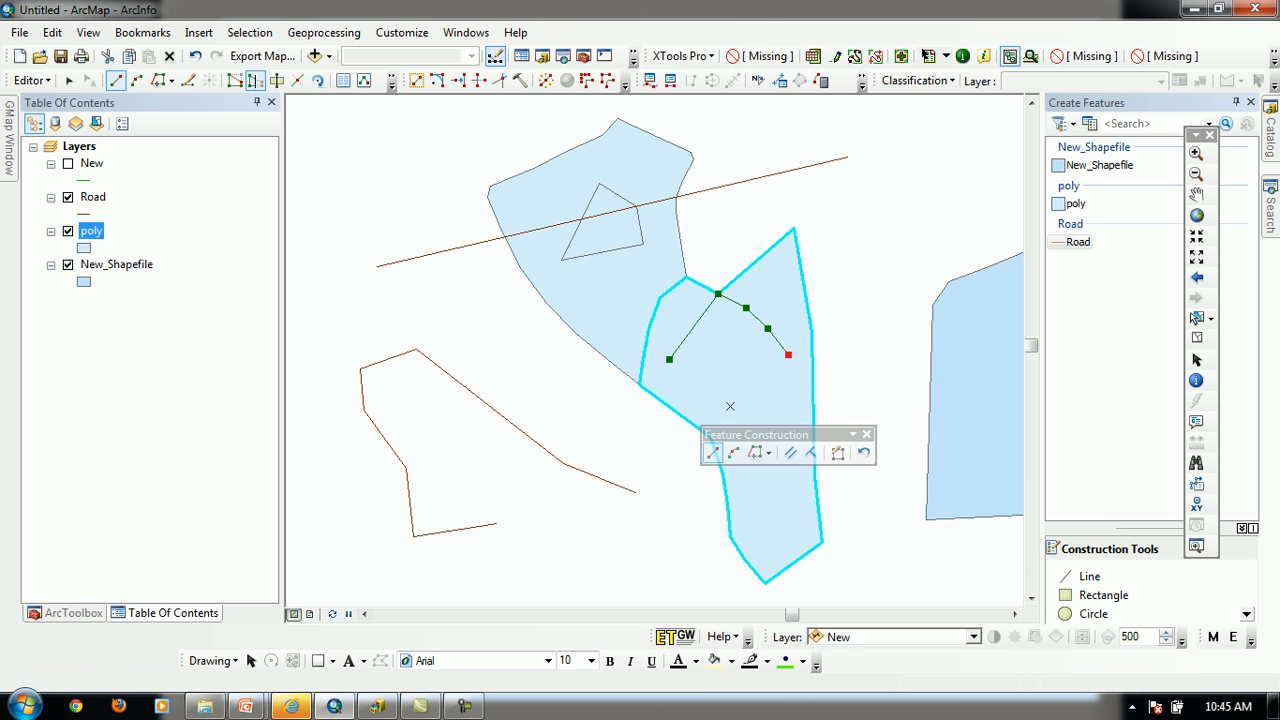
pyautogui.click(812, 394)
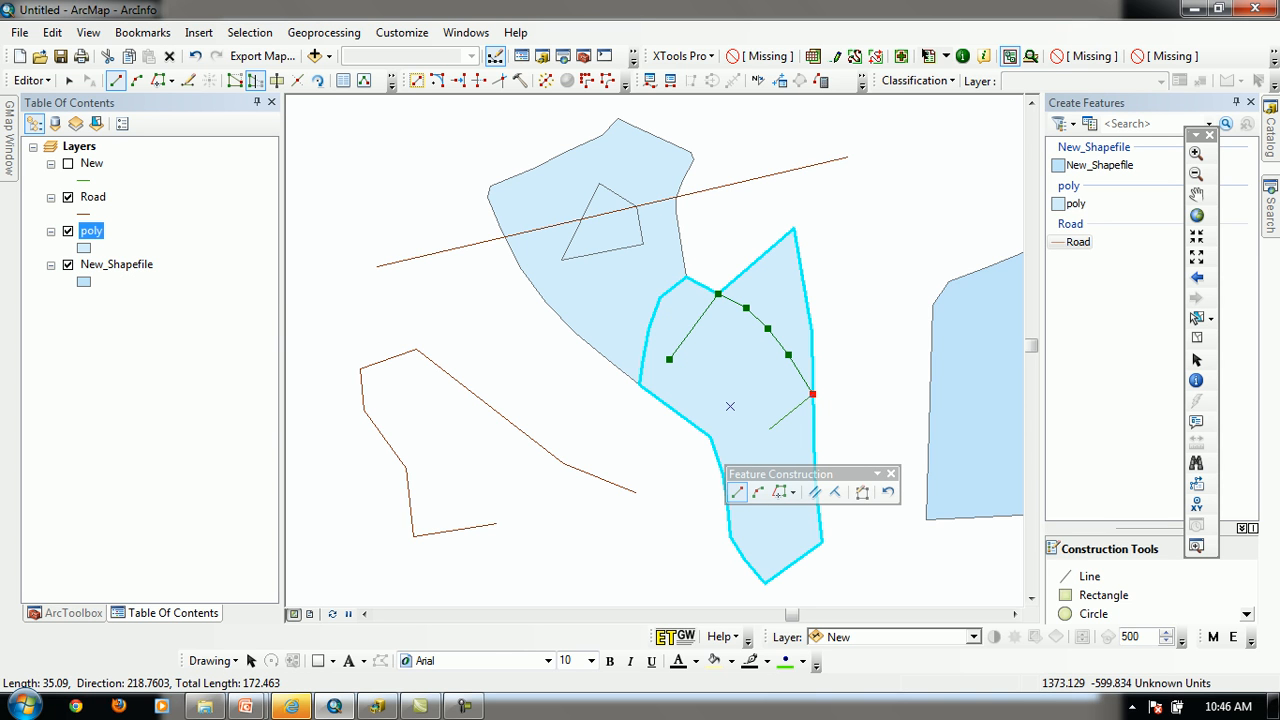
pyautogui.press('F2')
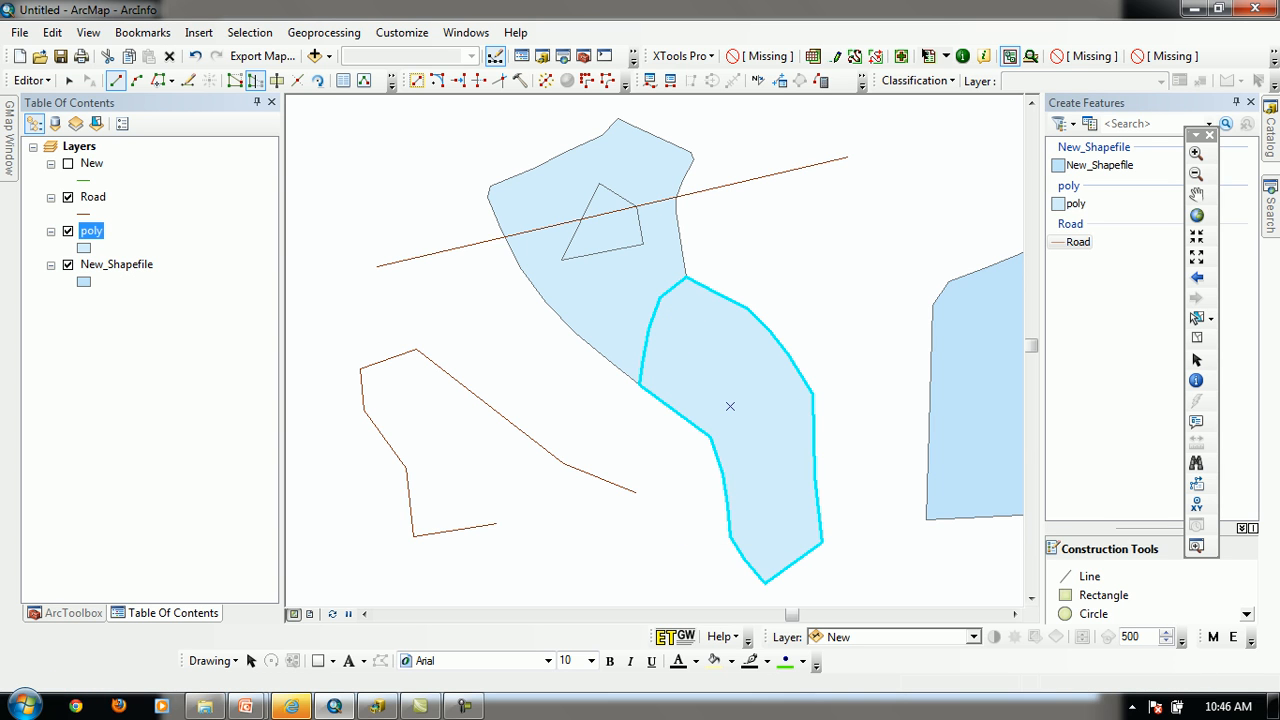
# Reshape the lower polygon outward with a rounded bulge from the corner shared with the upper polygon to its right-side vertex
pyautogui.click(811, 209)
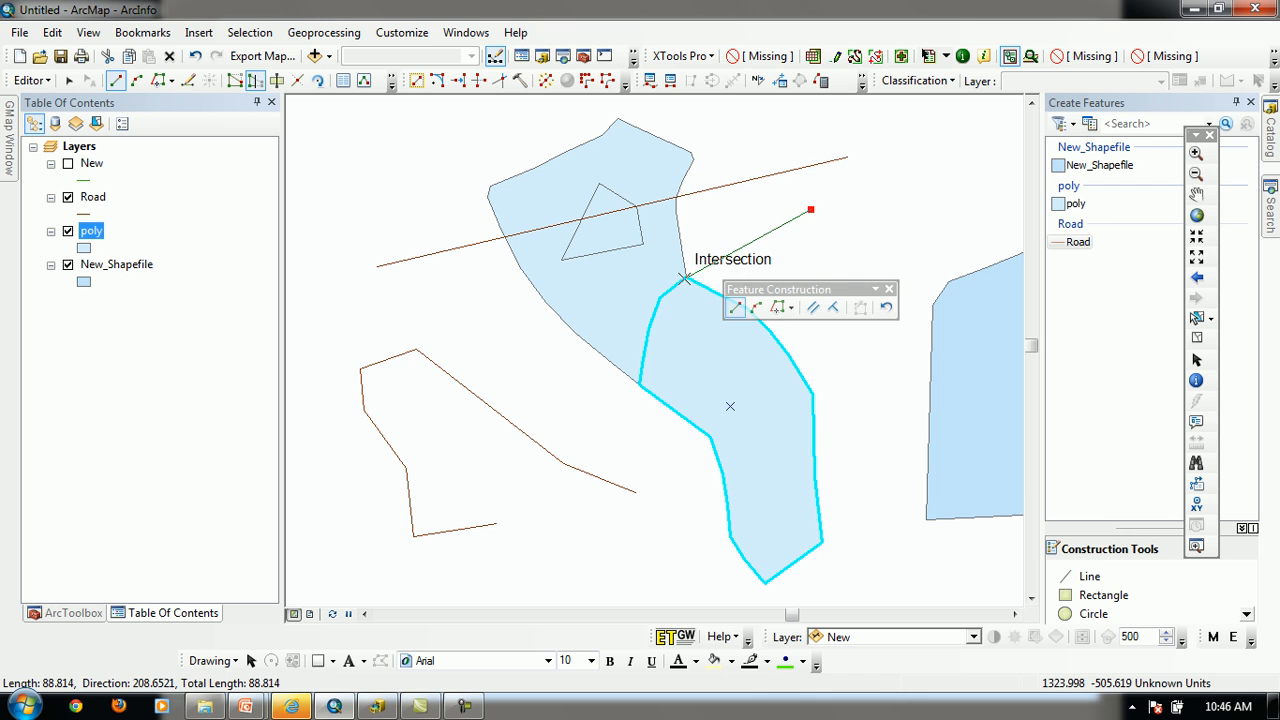
pyautogui.click(685, 278)
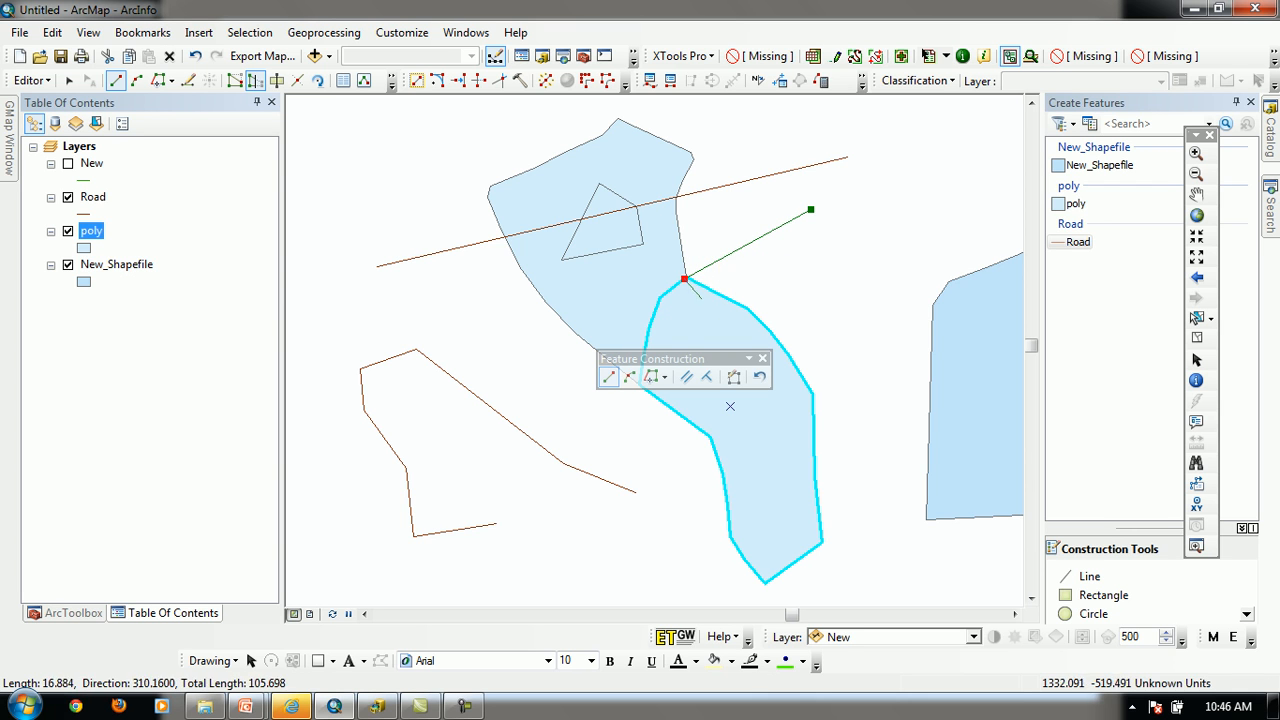
pyautogui.click(773, 258)
pyautogui.click(795, 265)
pyautogui.click(840, 290)
pyautogui.click(848, 317)
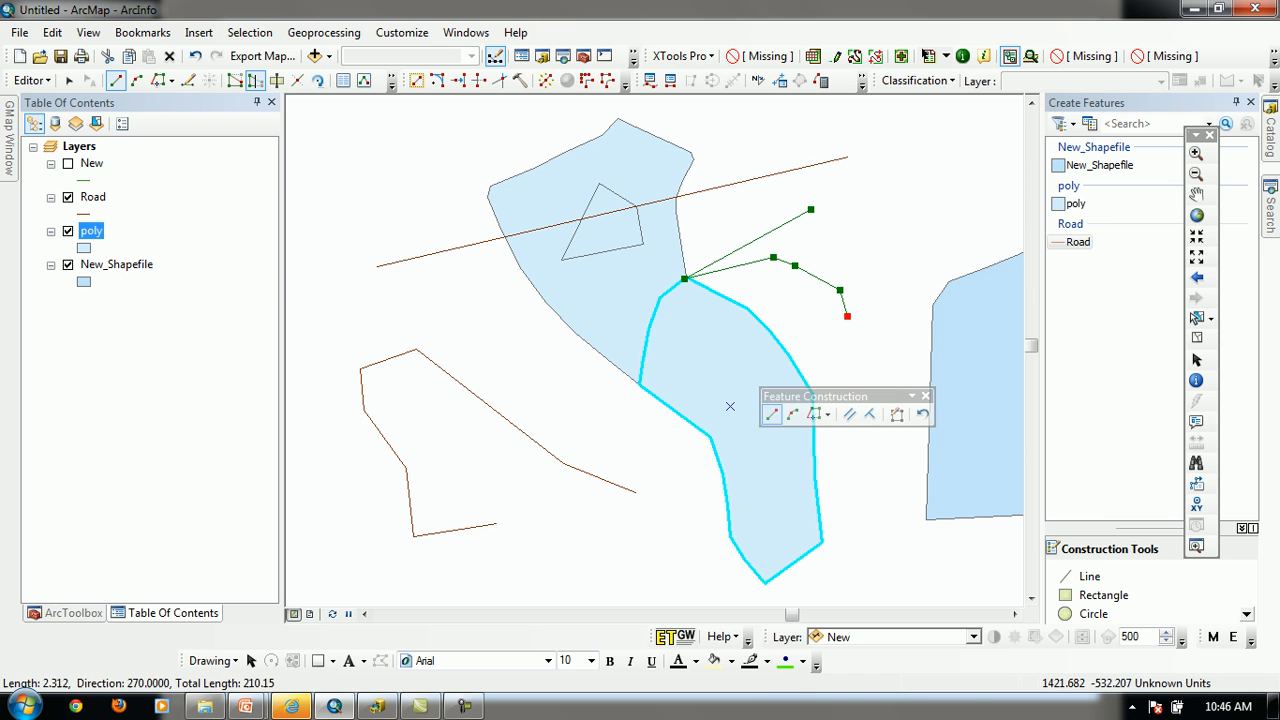
pyautogui.click(850, 338)
pyautogui.click(848, 359)
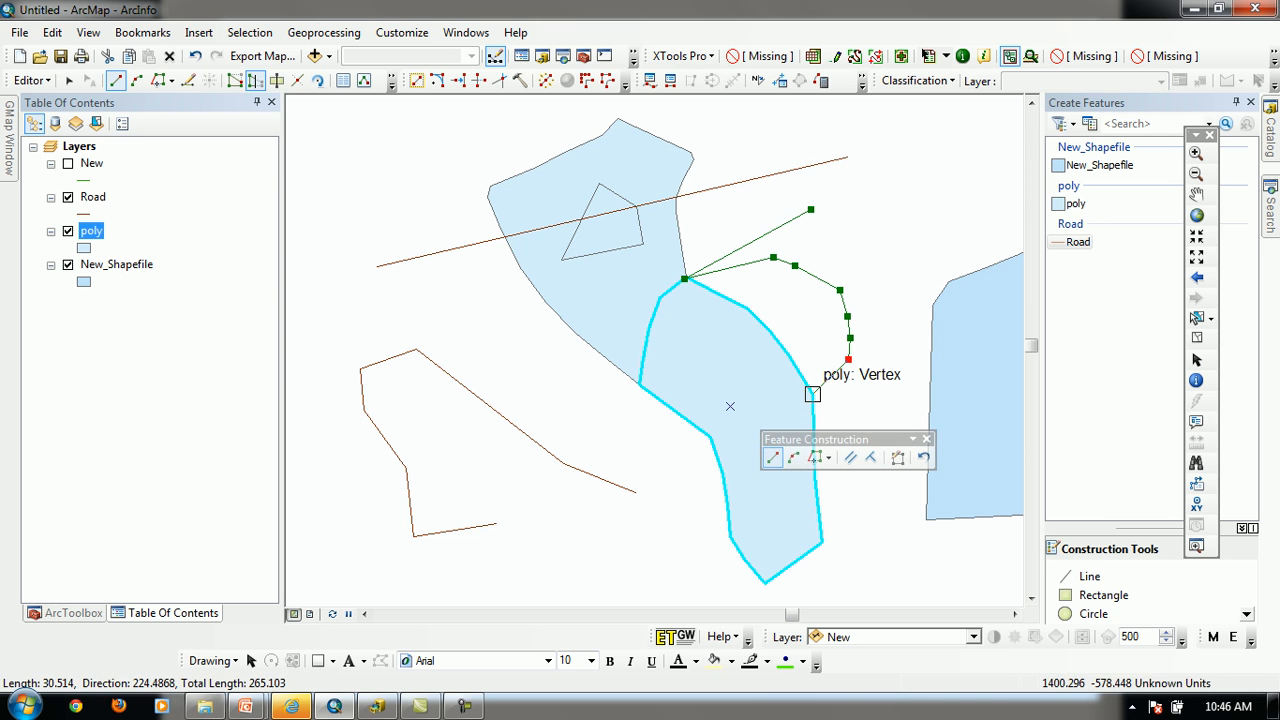
pyautogui.click(813, 394)
pyautogui.doubleClick(813, 394)
# Reshape the polygon inward, cutting off the bulge with a sketch from the right-side vertex through its interior to the shared corner
pyautogui.click(855, 414)
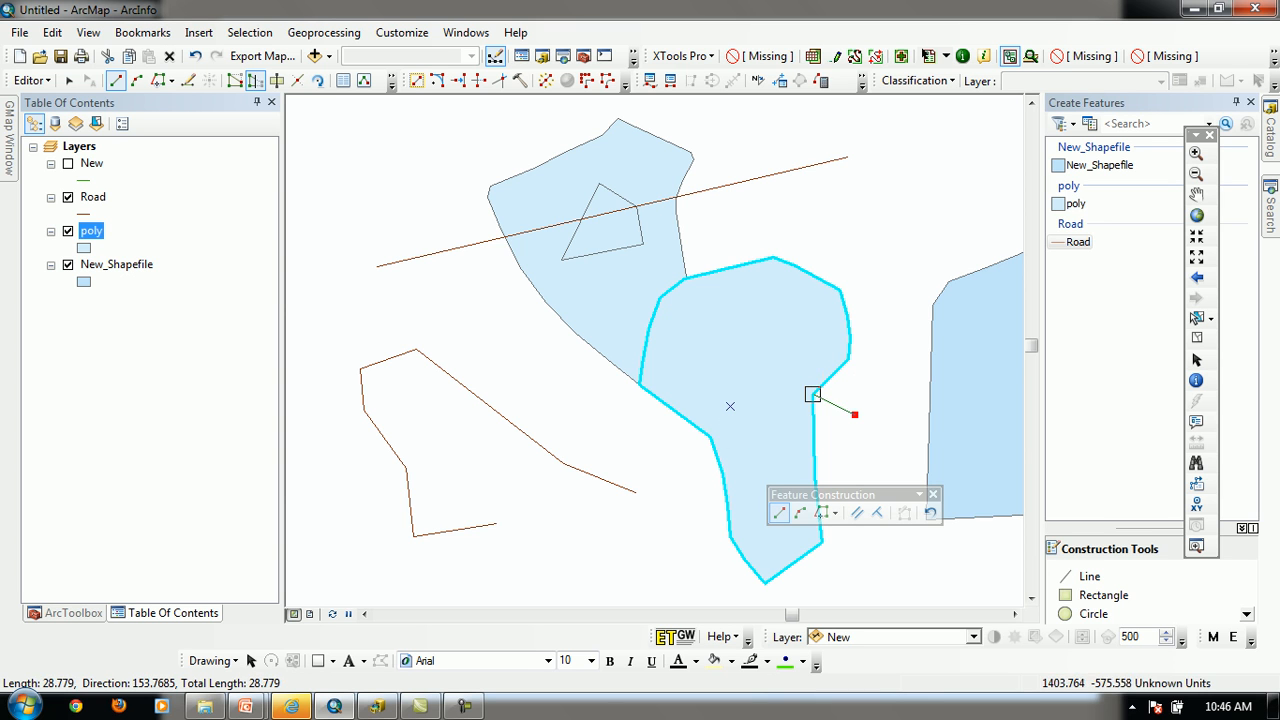
pyautogui.click(813, 393)
pyautogui.click(730, 335)
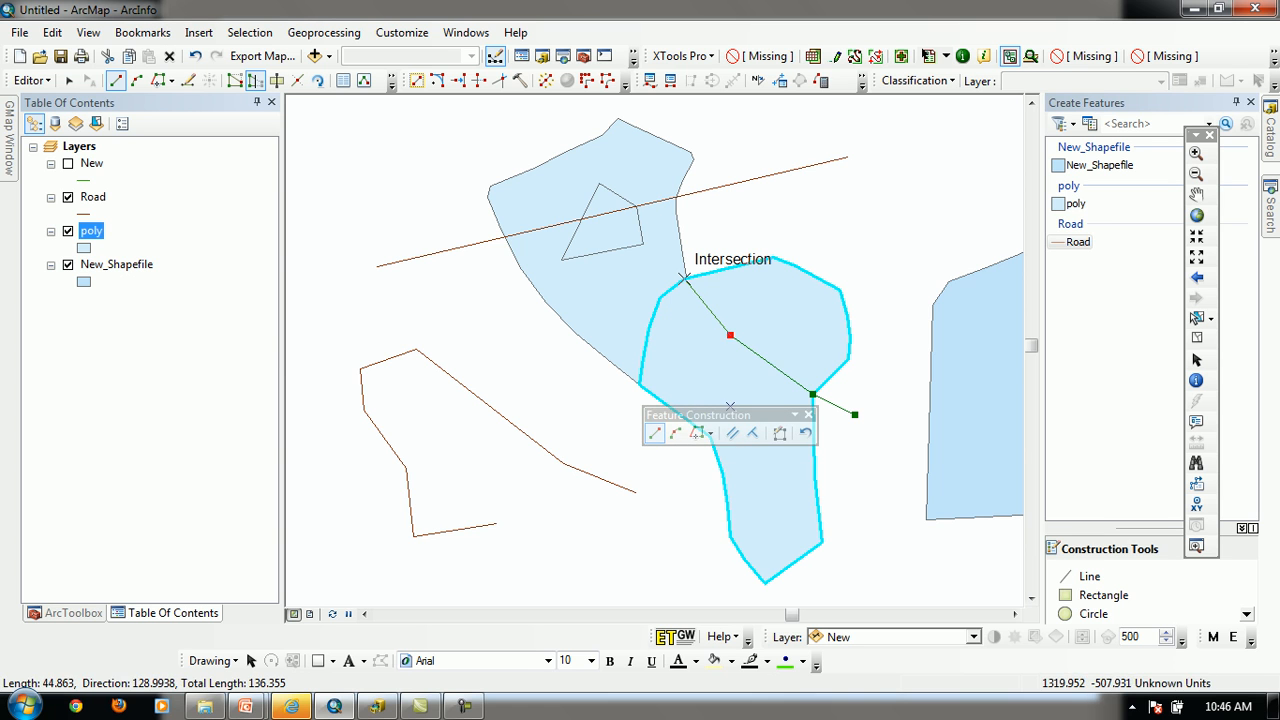
pyautogui.click(684, 279)
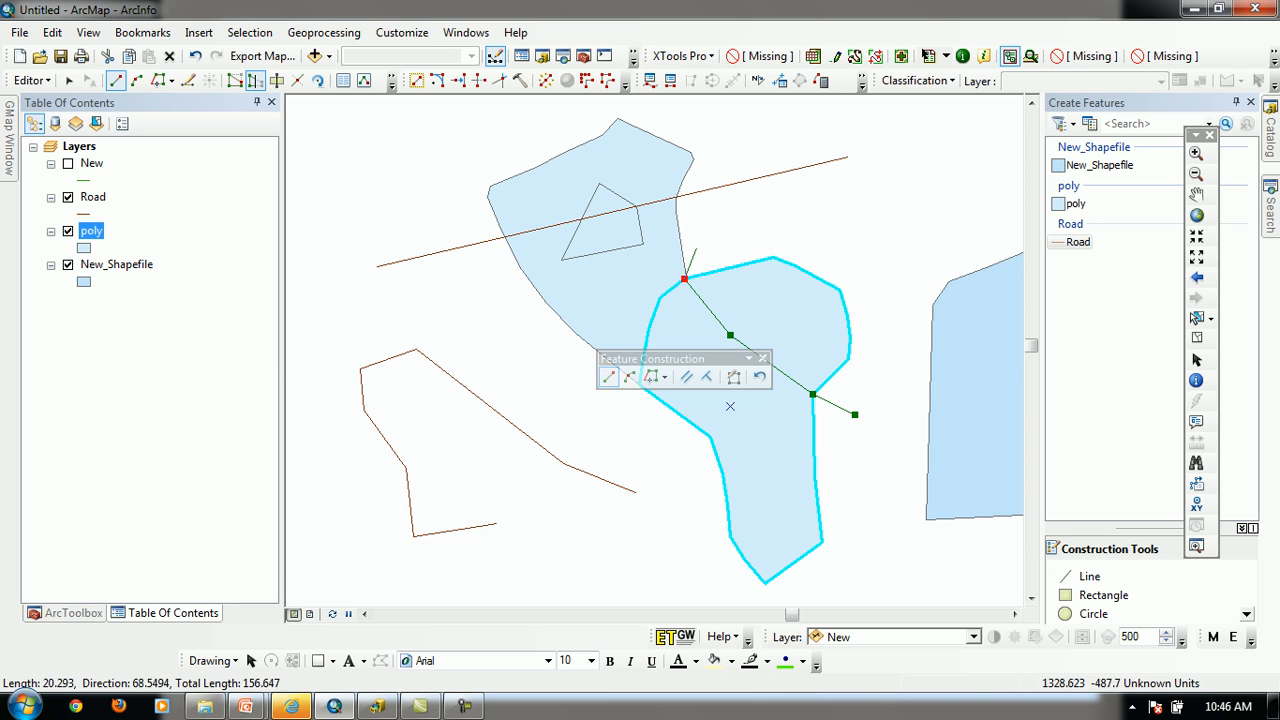
pyautogui.doubleClick(696, 250)
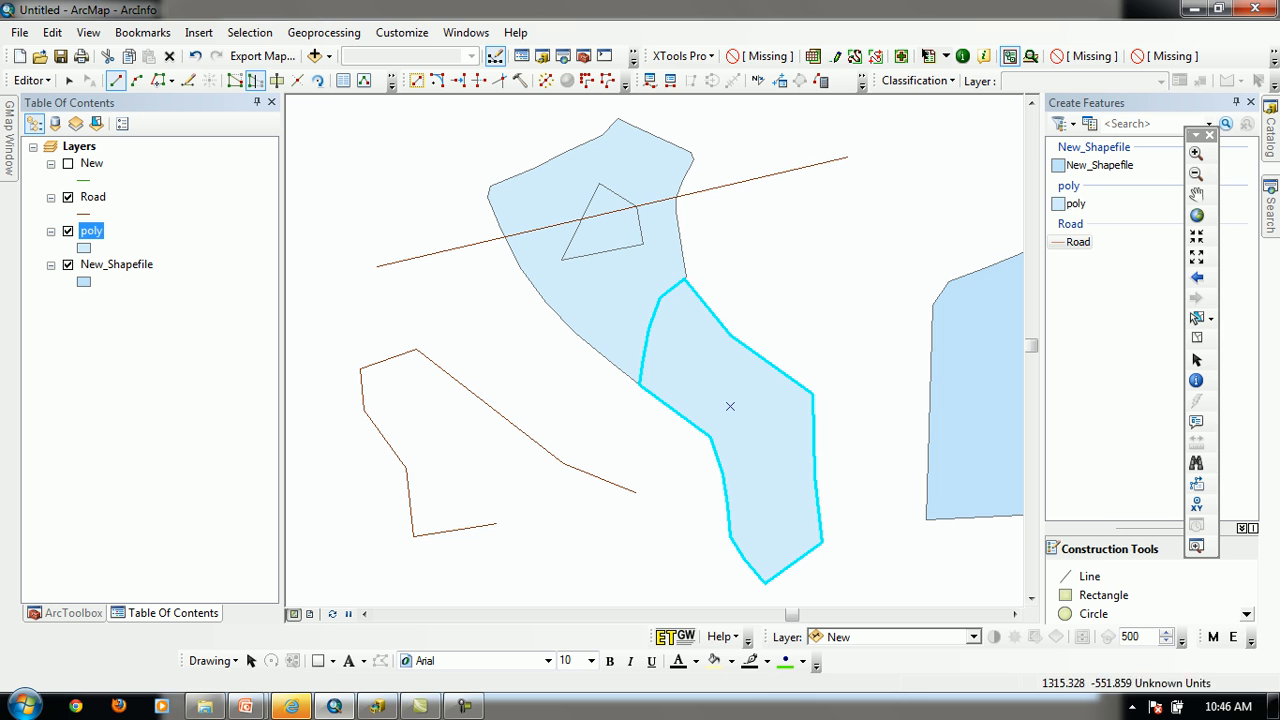
# Try to reshape the polygon with sketches crossing its boundary only once near the shared corner, one starting inside and one outside
pyautogui.click(679, 356)
pyautogui.click(686, 280)
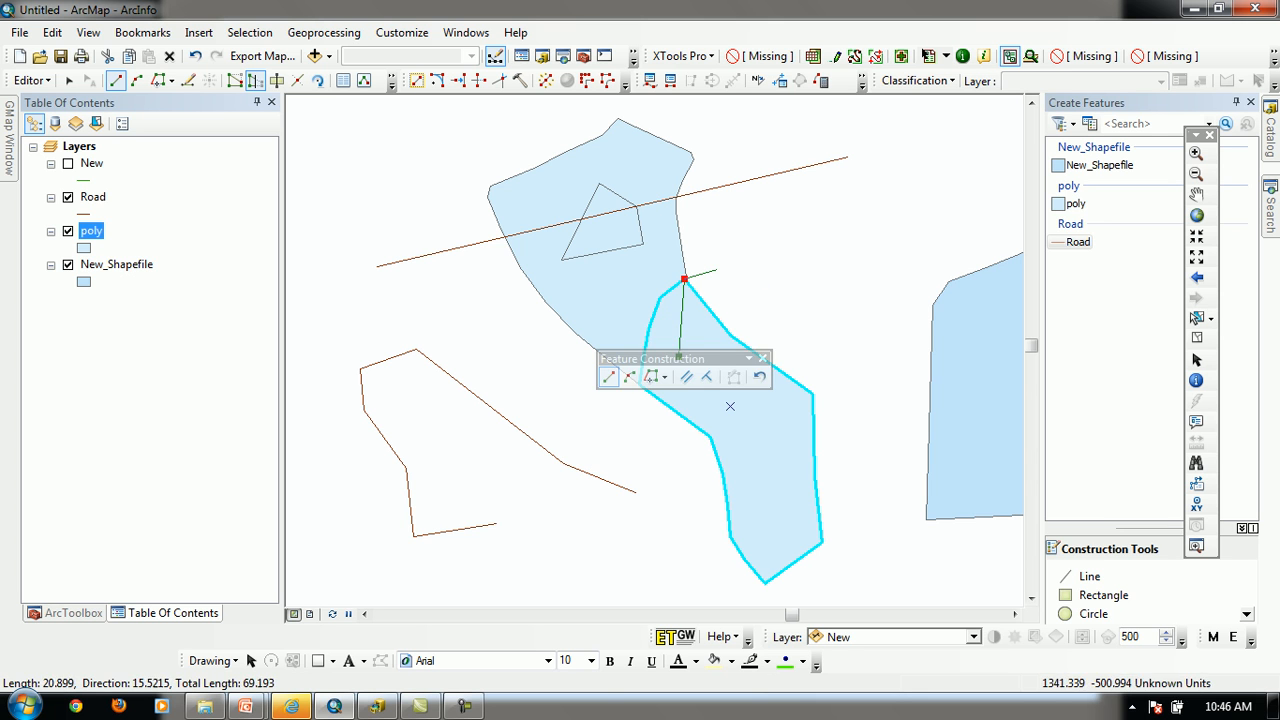
pyautogui.doubleClick(718, 270)
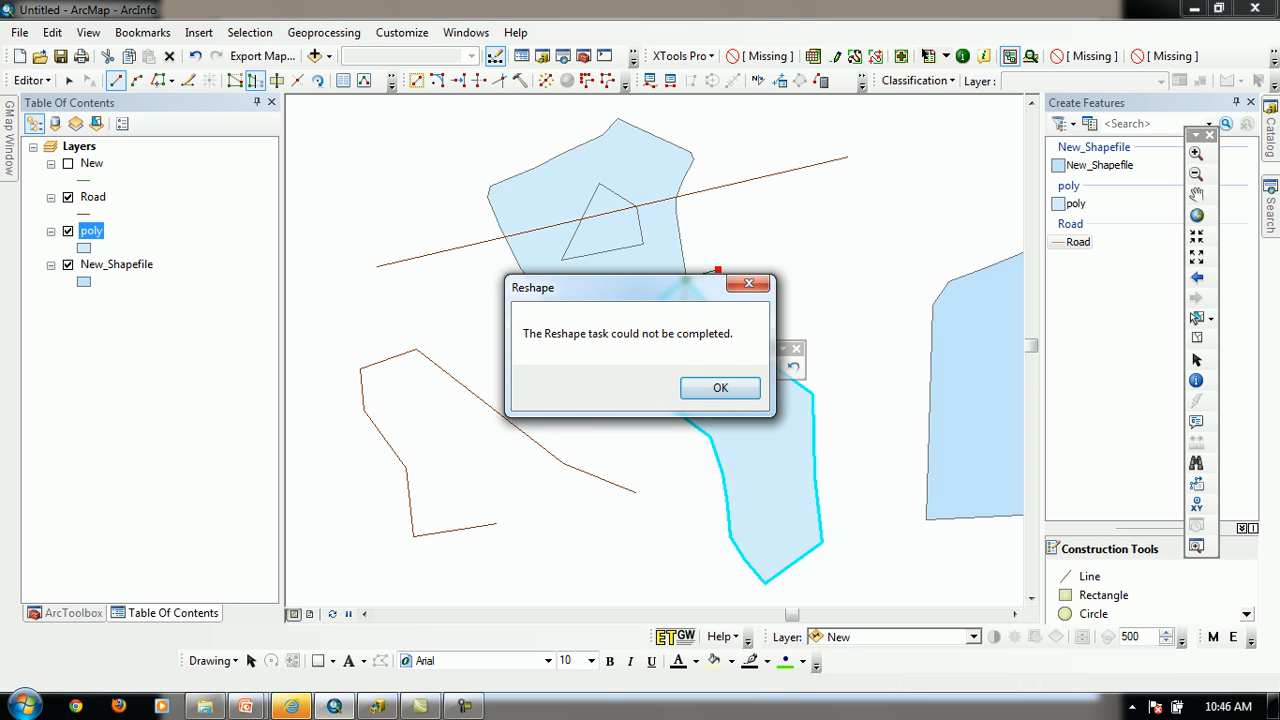
pyautogui.click(720, 388)
pyautogui.click(719, 273)
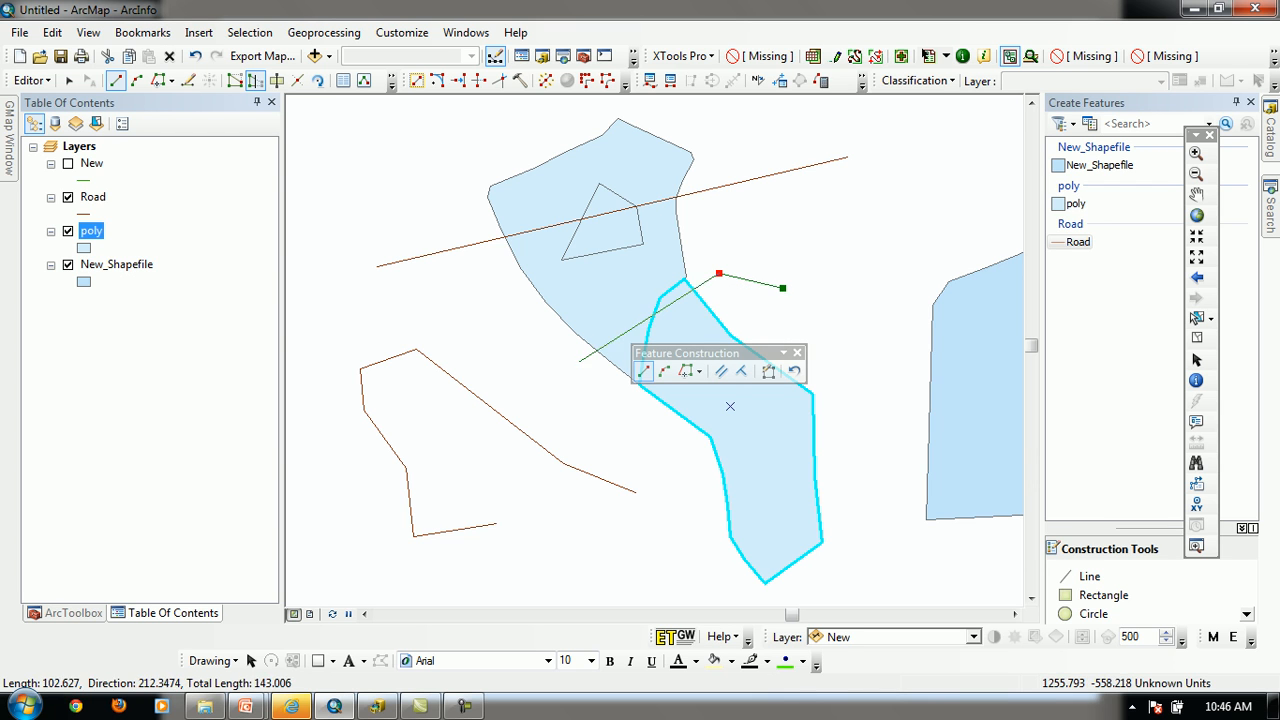
pyautogui.doubleClick(688, 328)
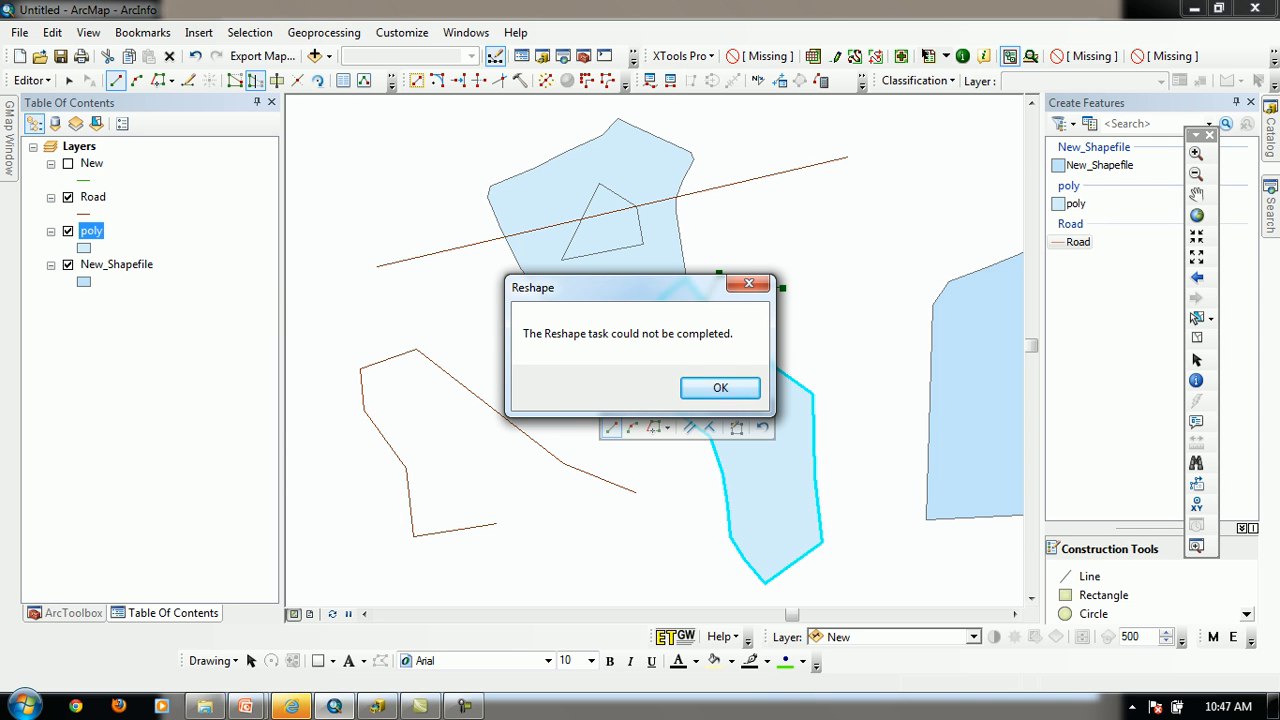
pyautogui.click(720, 388)
# Reshape the polygon outward with a sketch starting inside it, passing through the shared corner and right-side vertex, and ending inside
pyautogui.click(690, 330)
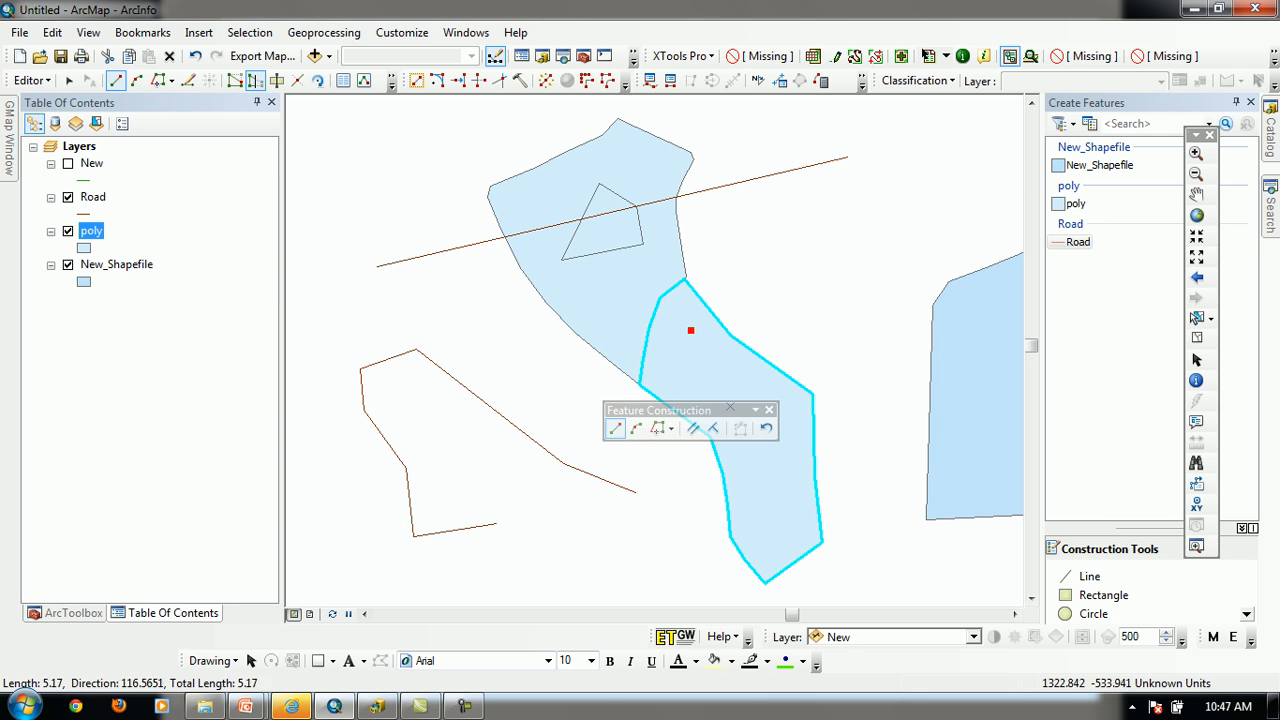
pyautogui.click(684, 279)
pyautogui.click(755, 273)
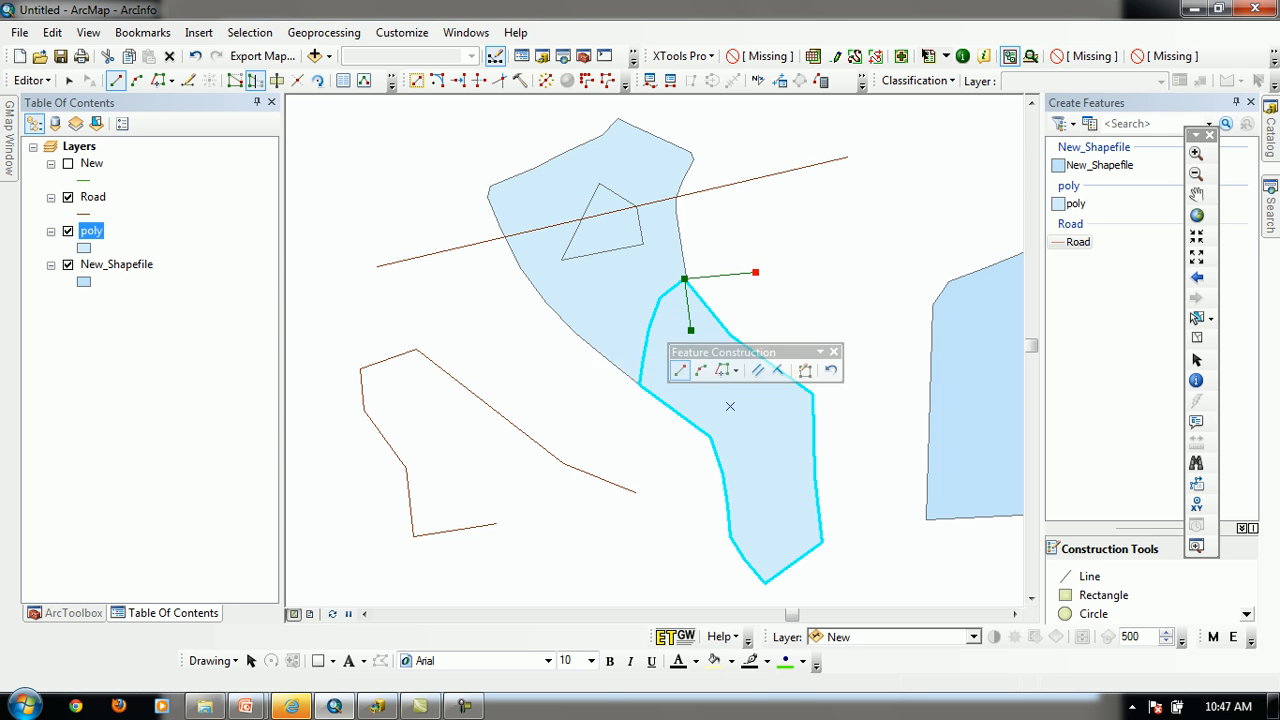
pyautogui.click(793, 307)
pyautogui.click(825, 346)
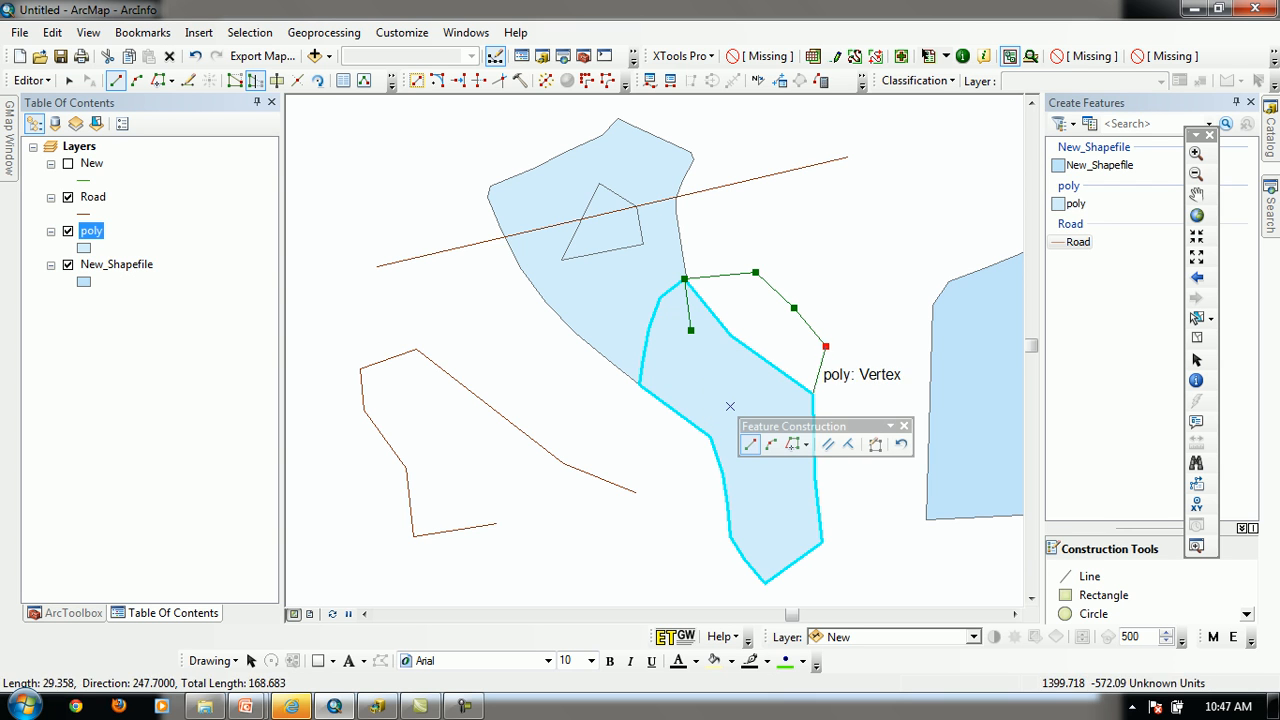
pyautogui.click(812, 394)
pyautogui.doubleClick(757, 398)
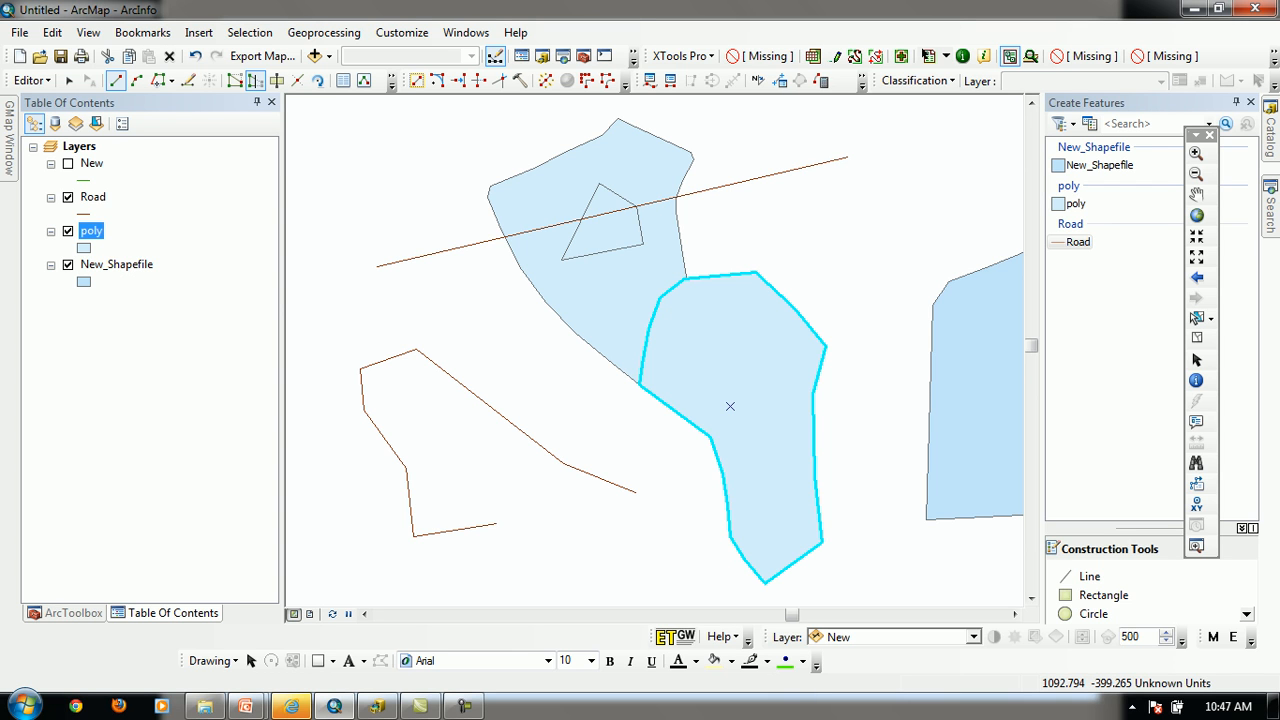
# Reshape the lower polygon outward to the straight road's right end, tracing the road and the upper polygon's edge to the shared corner
pyautogui.click(254, 81)
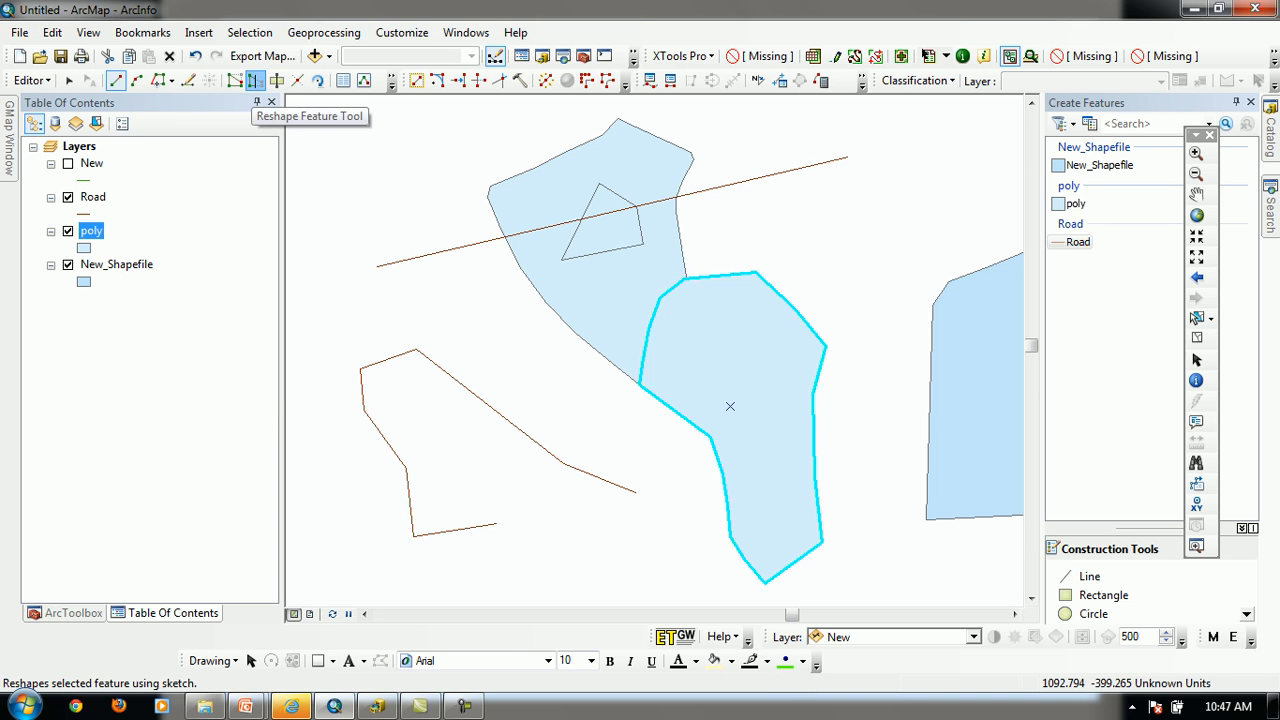
pyautogui.click(730, 419)
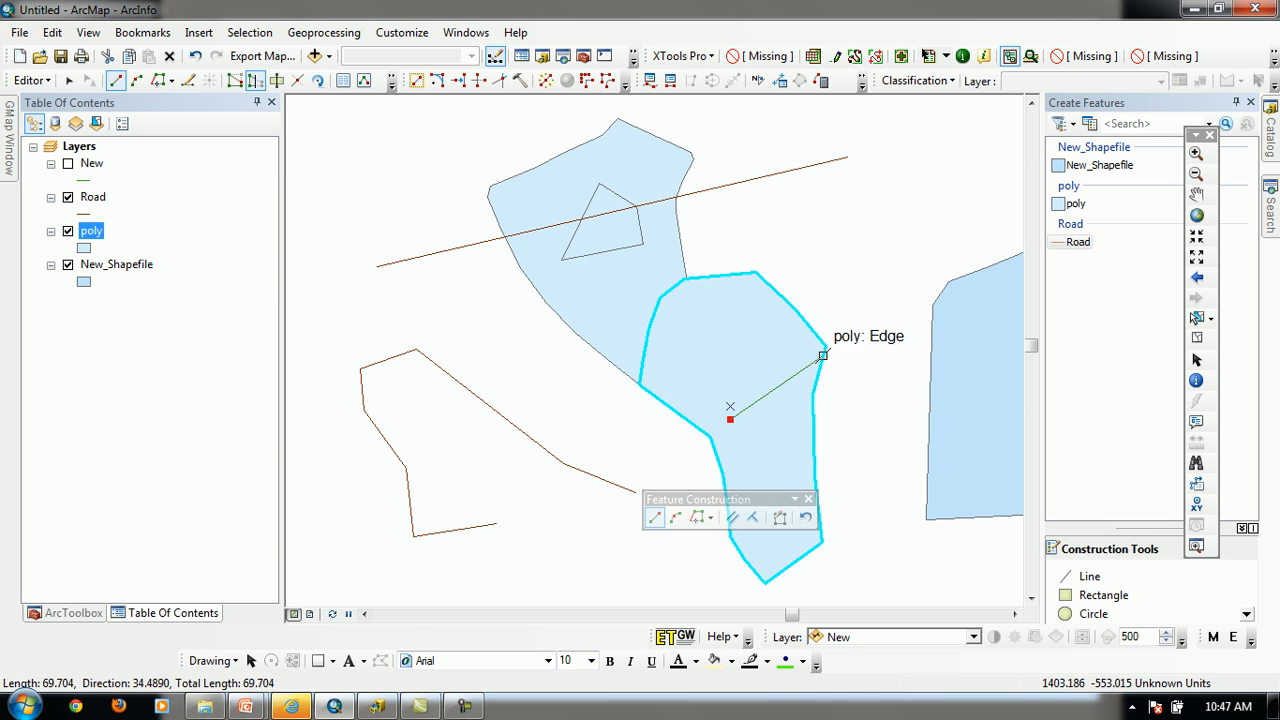
pyautogui.click(825, 346)
pyautogui.click(860, 232)
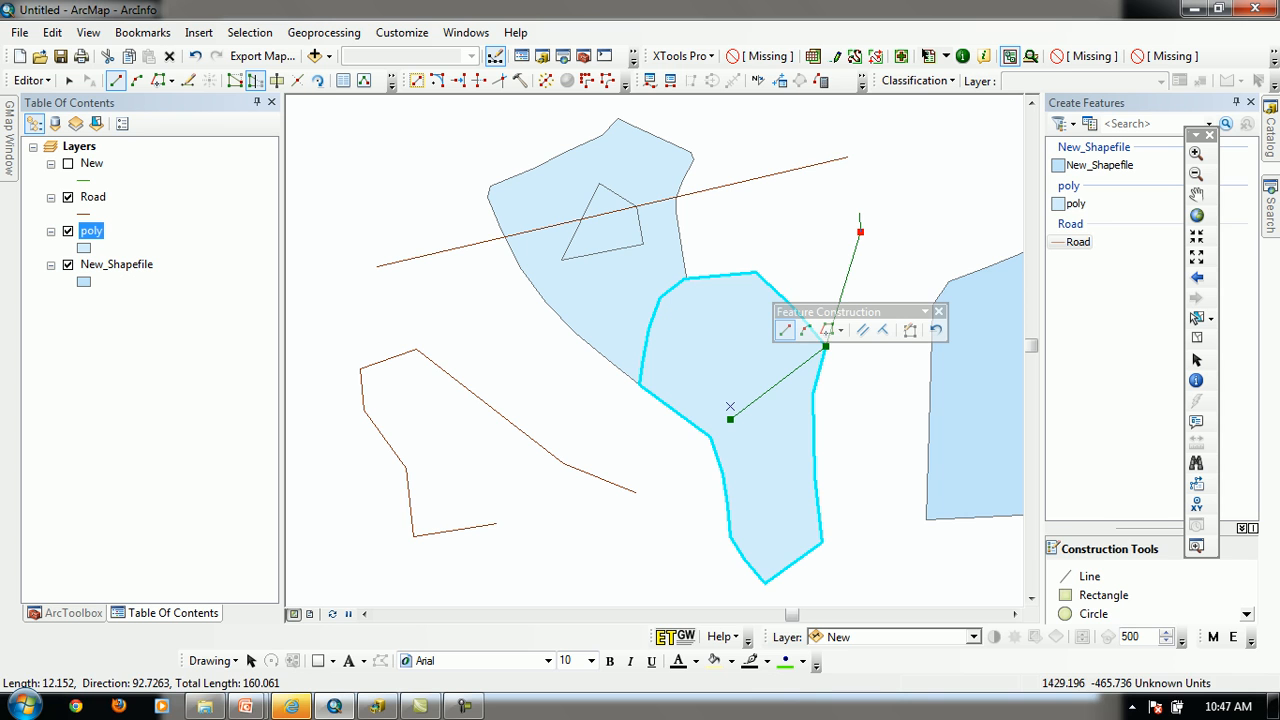
pyautogui.click(859, 213)
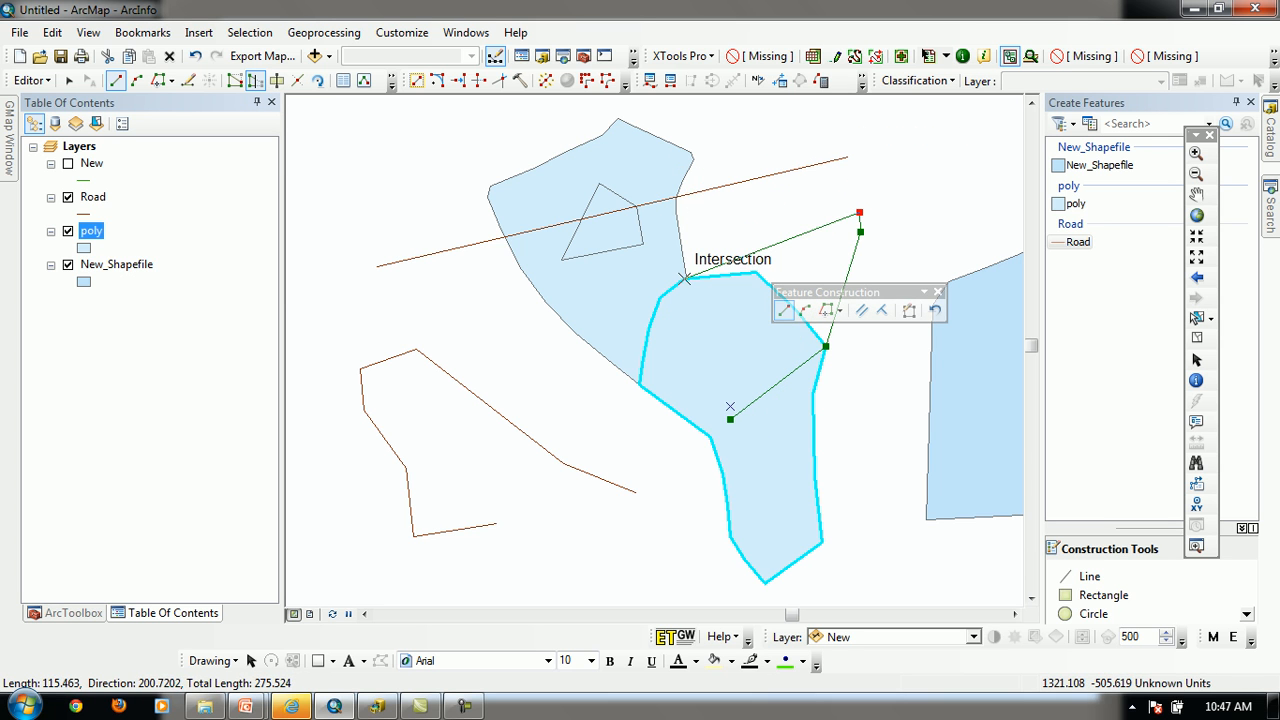
pyautogui.click(826, 310)
pyautogui.click(848, 158)
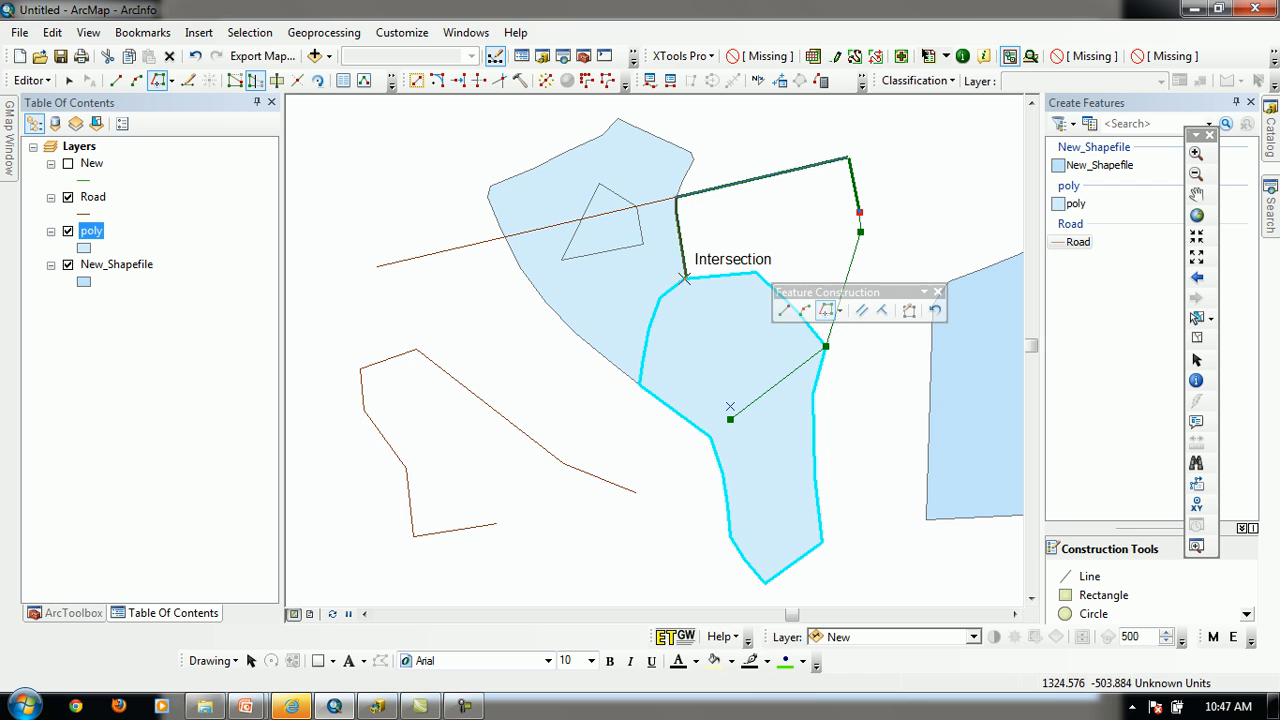
pyautogui.click(684, 277)
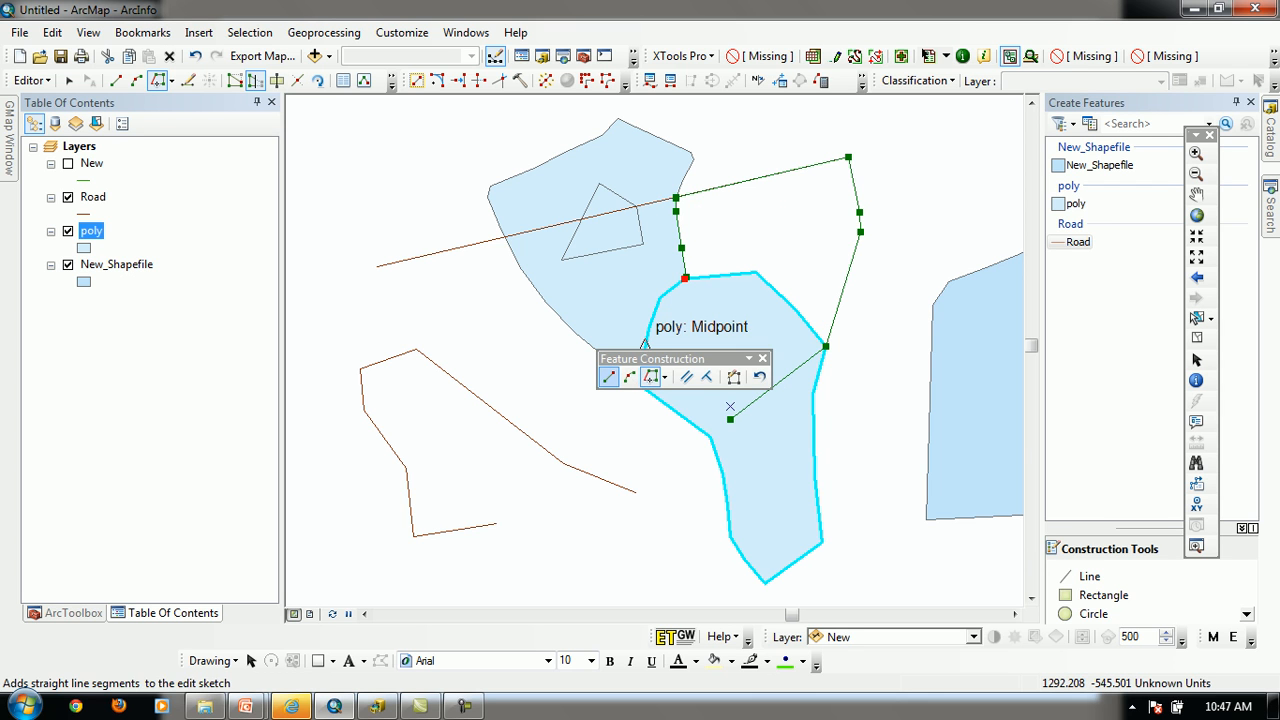
pyautogui.click(609, 376)
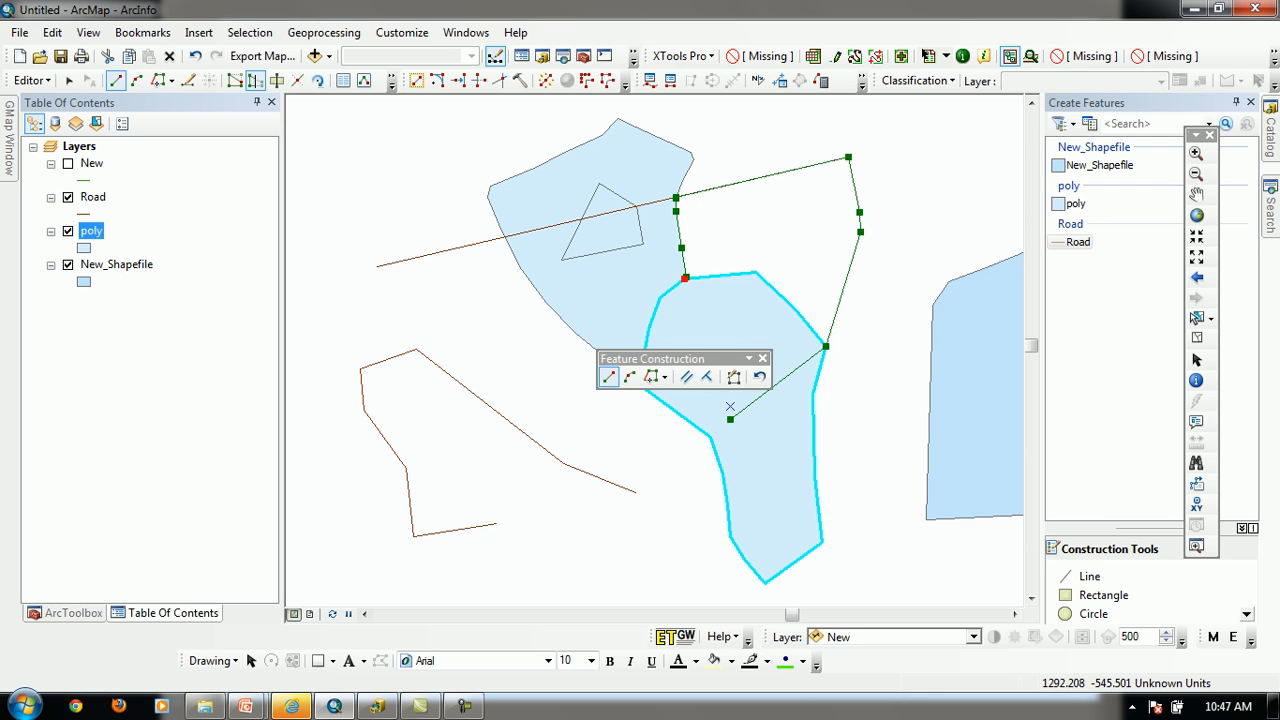
pyautogui.doubleClick(730, 406)
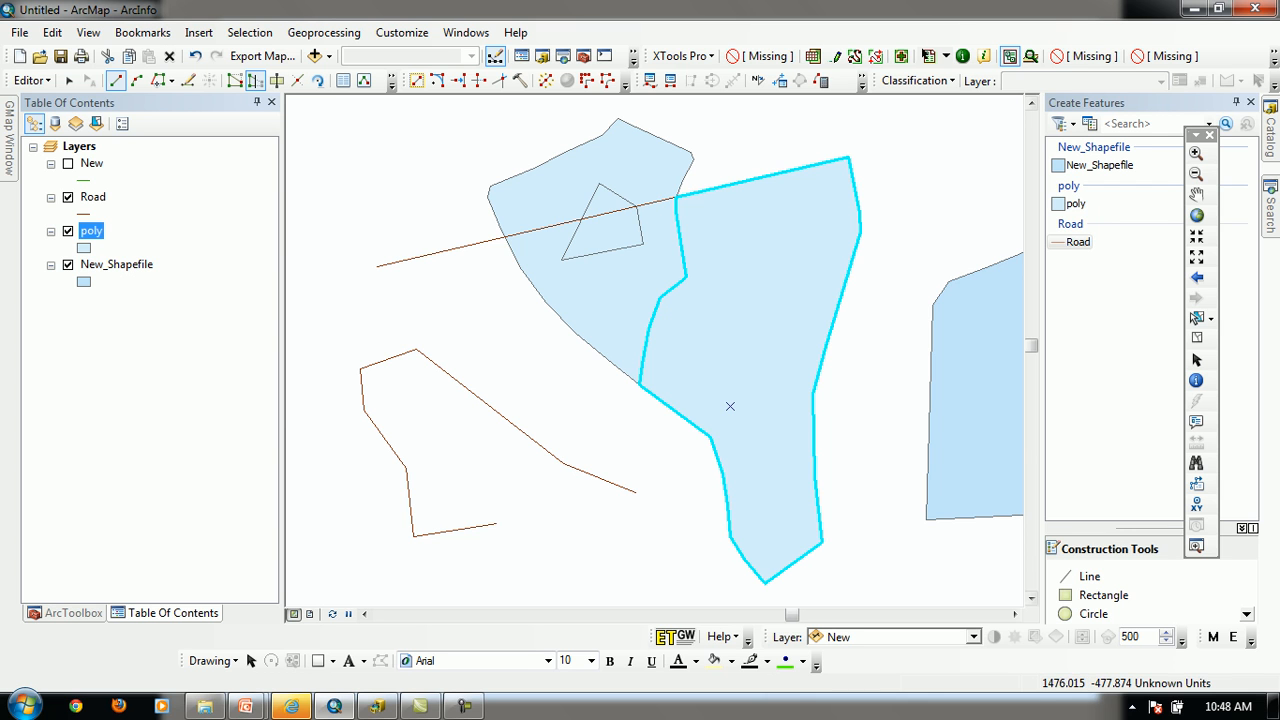
# Select the reshaped lower polygon with the Select Features tool and delete it
pyautogui.click(1196, 318)
pyautogui.click(618, 316)
pyautogui.click(755, 365)
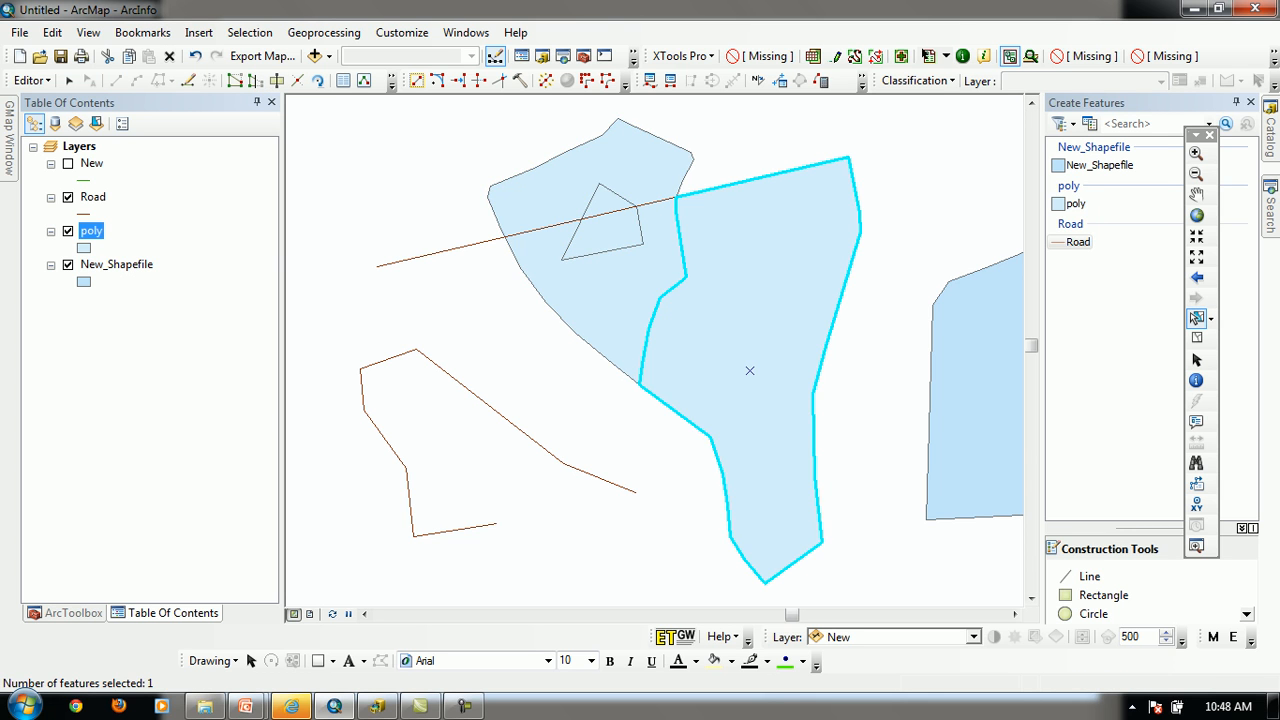
pyautogui.press('Delete')
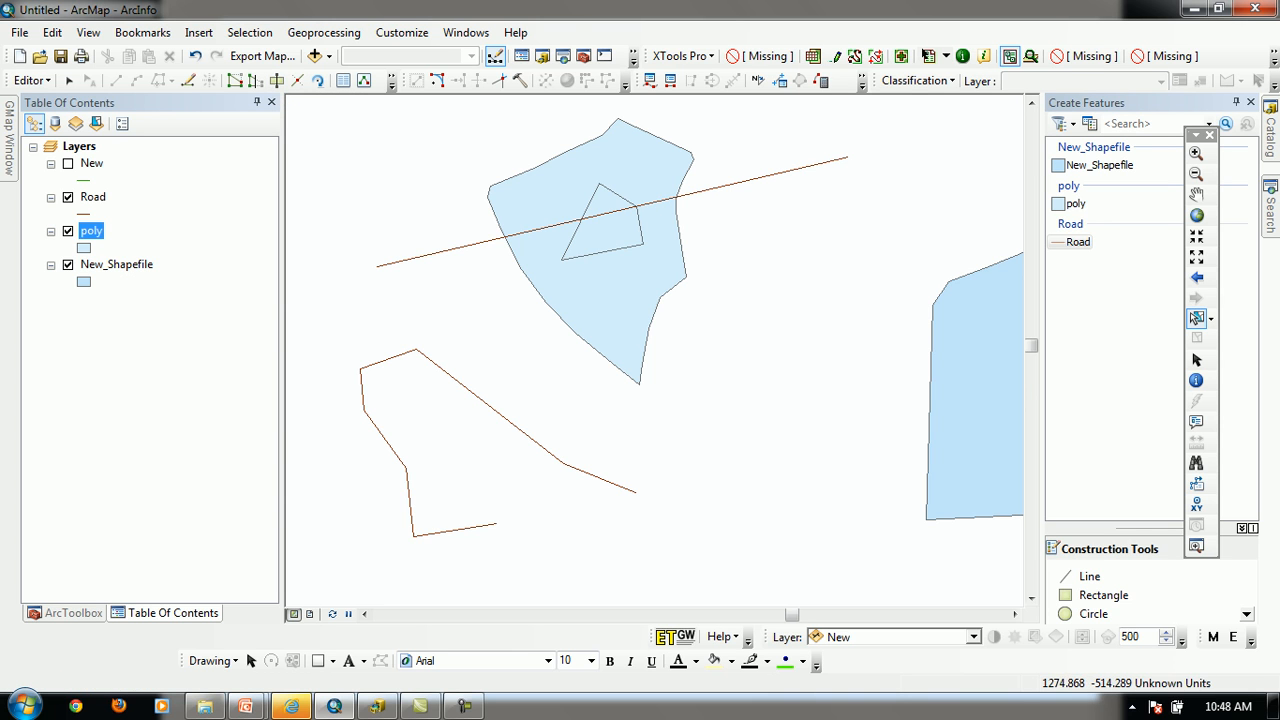
# Select and deselect the upper polygon repeatedly to examine its outer outline and inner boundary
pyautogui.click(590, 251)
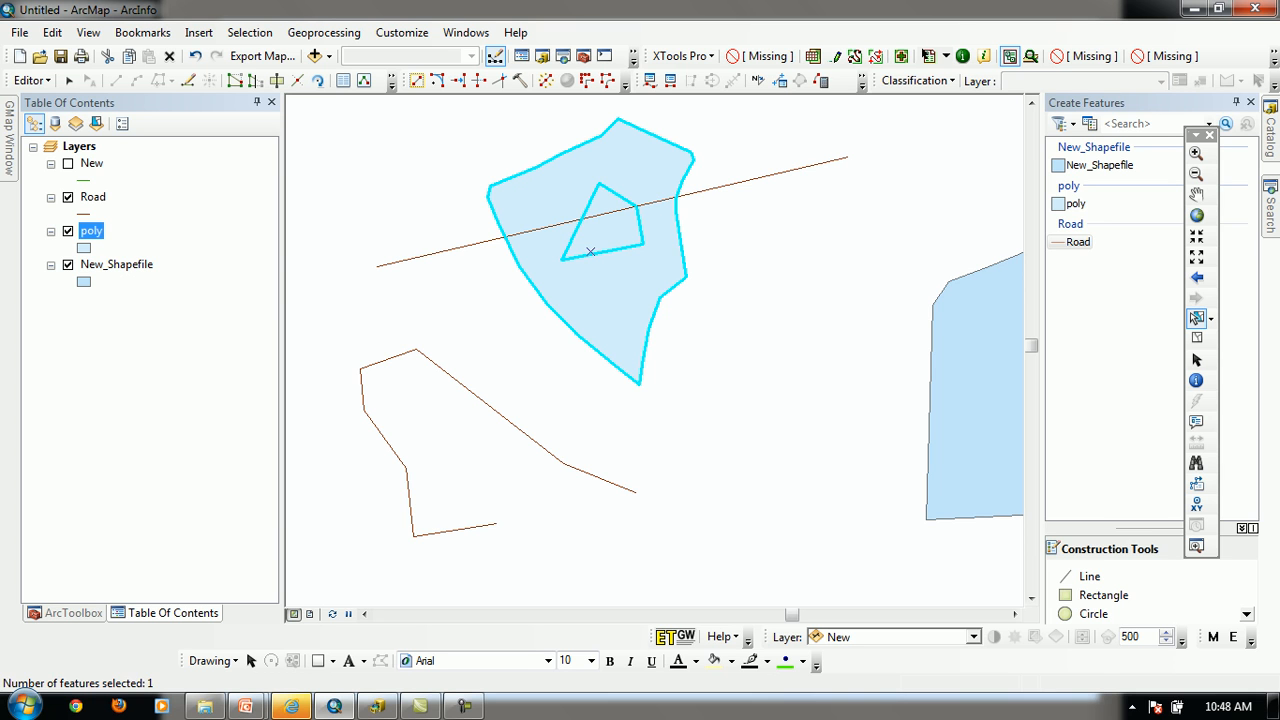
pyautogui.click(790, 212)
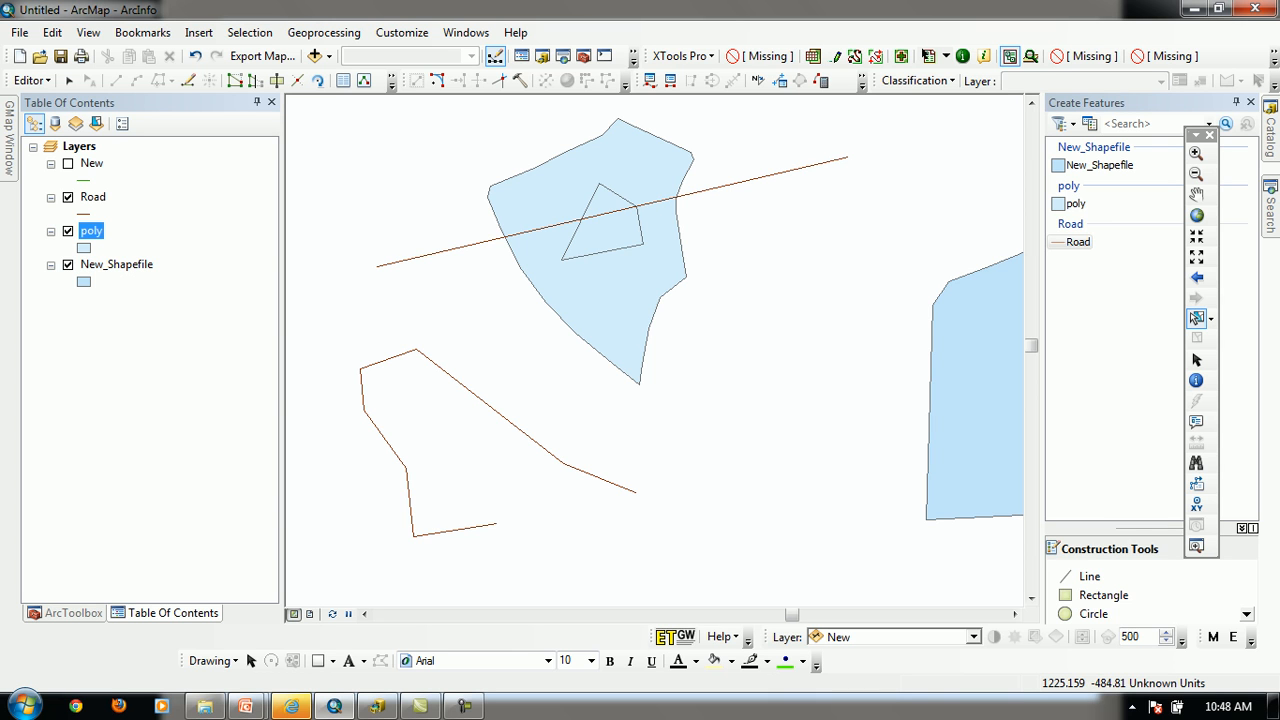
pyautogui.click(590, 251)
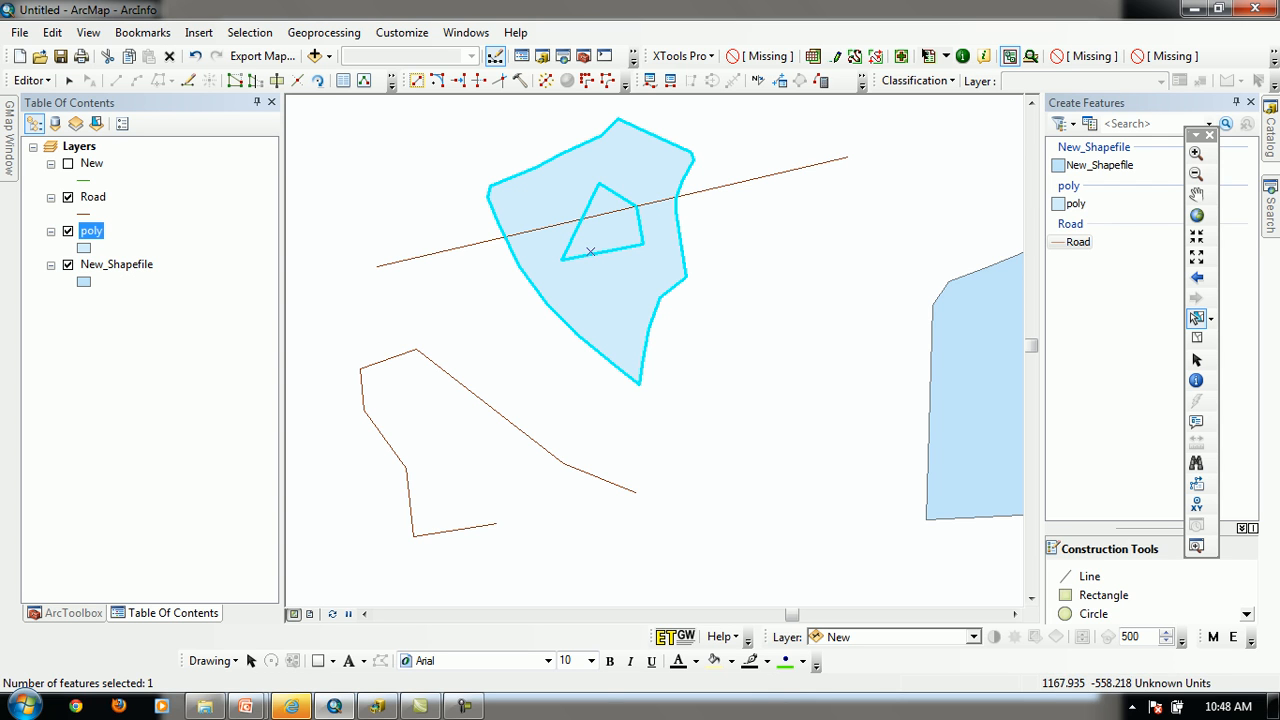
pyautogui.click(785, 230)
pyautogui.click(622, 272)
pyautogui.click(782, 240)
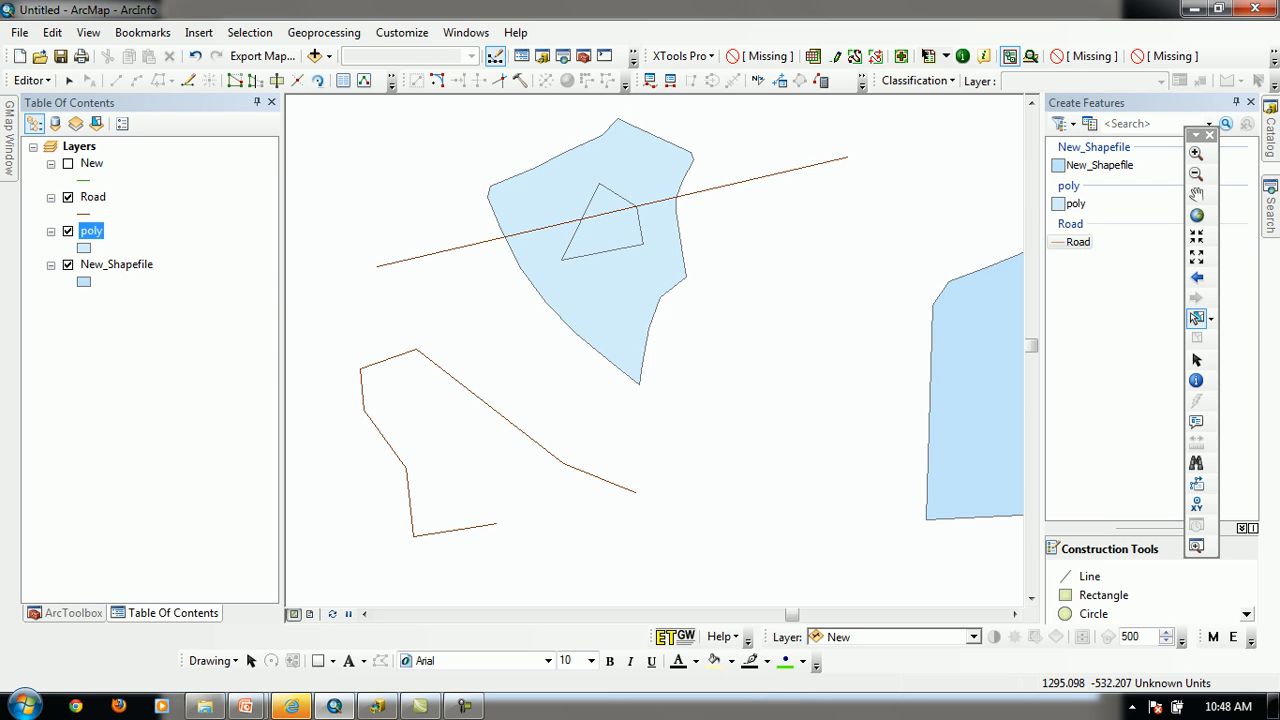
pyautogui.click(591, 251)
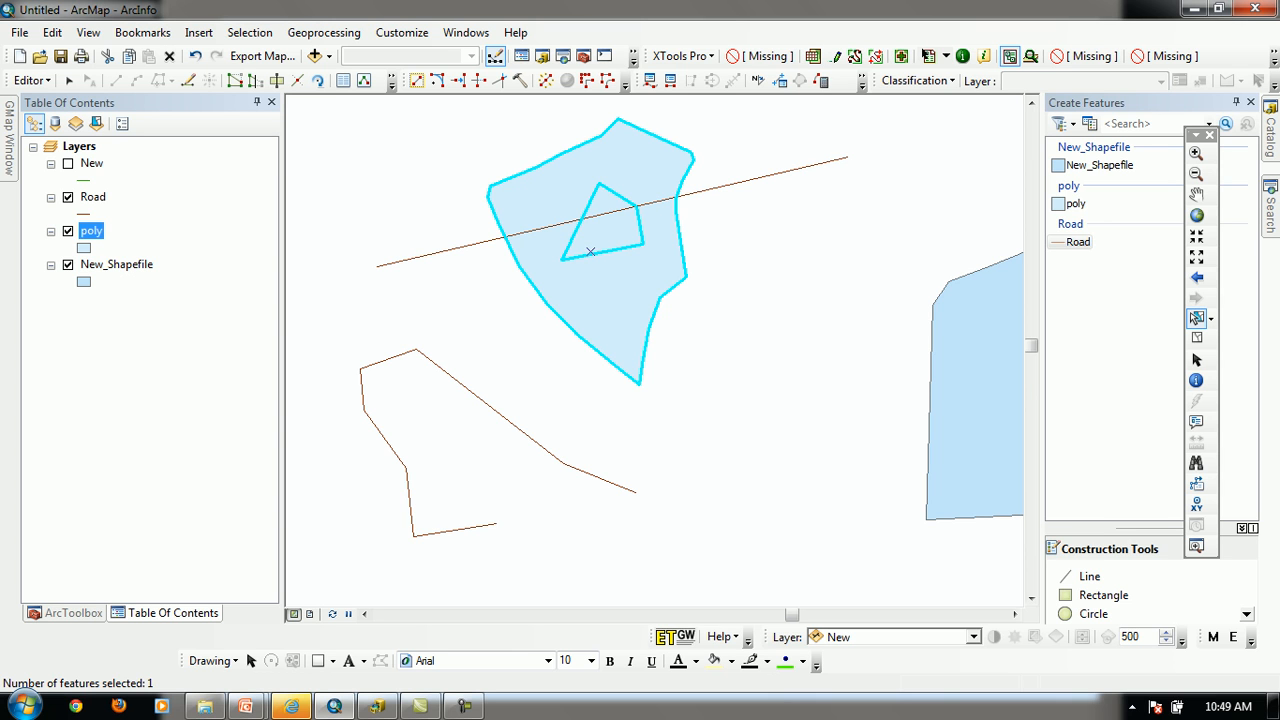
pyautogui.click(776, 330)
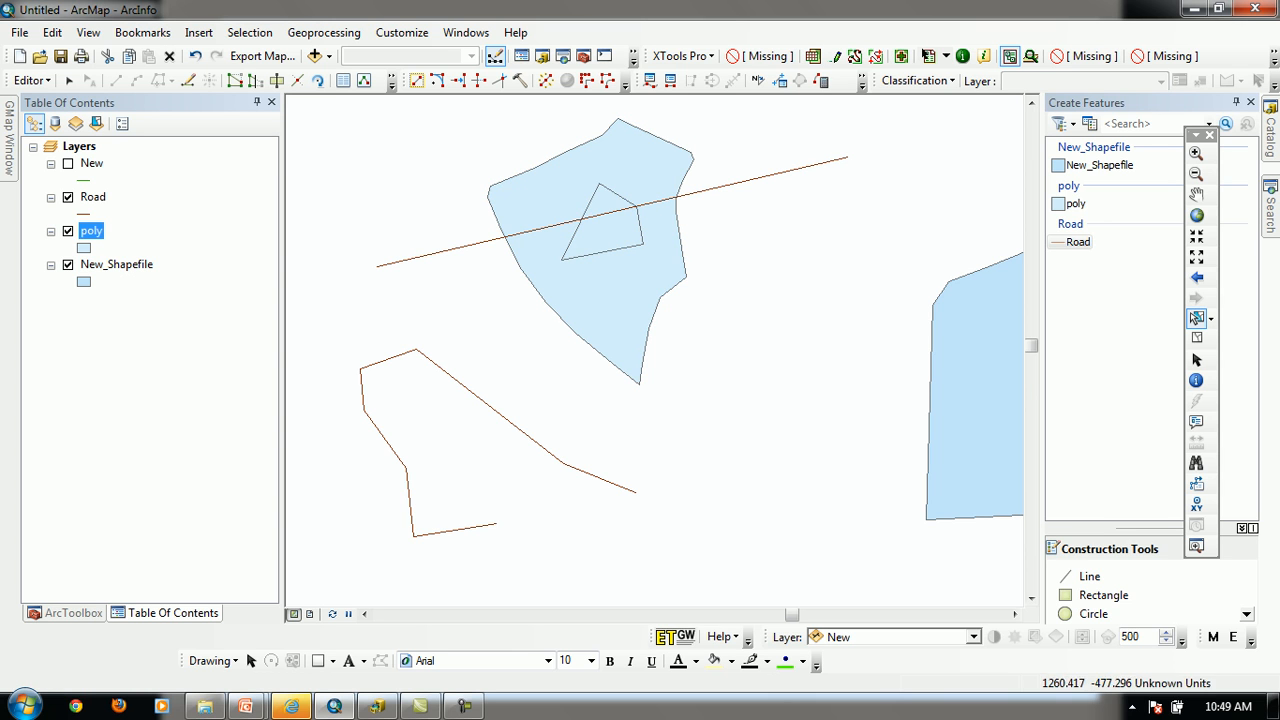
# Restore the deleted lower polygon and select the small inner polygon and the polygon surrounding it in turn
pyautogui.click(609, 229)
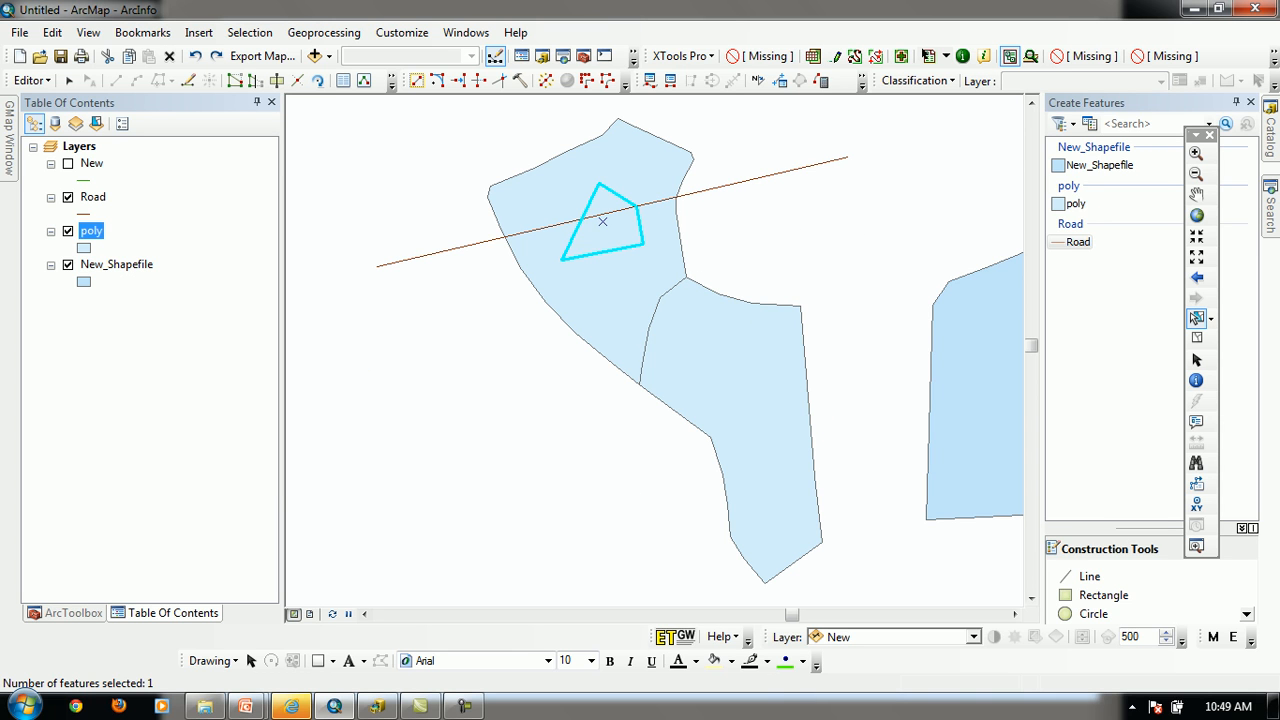
pyautogui.click(850, 240)
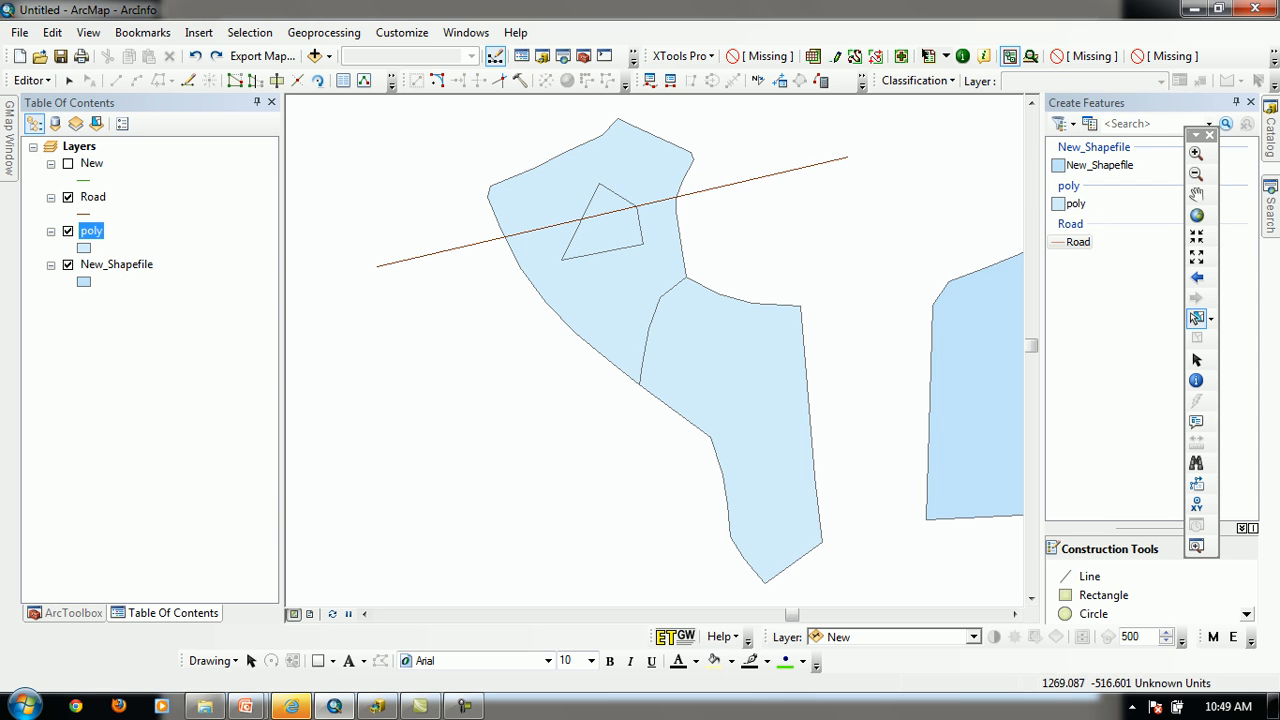
pyautogui.click(591, 251)
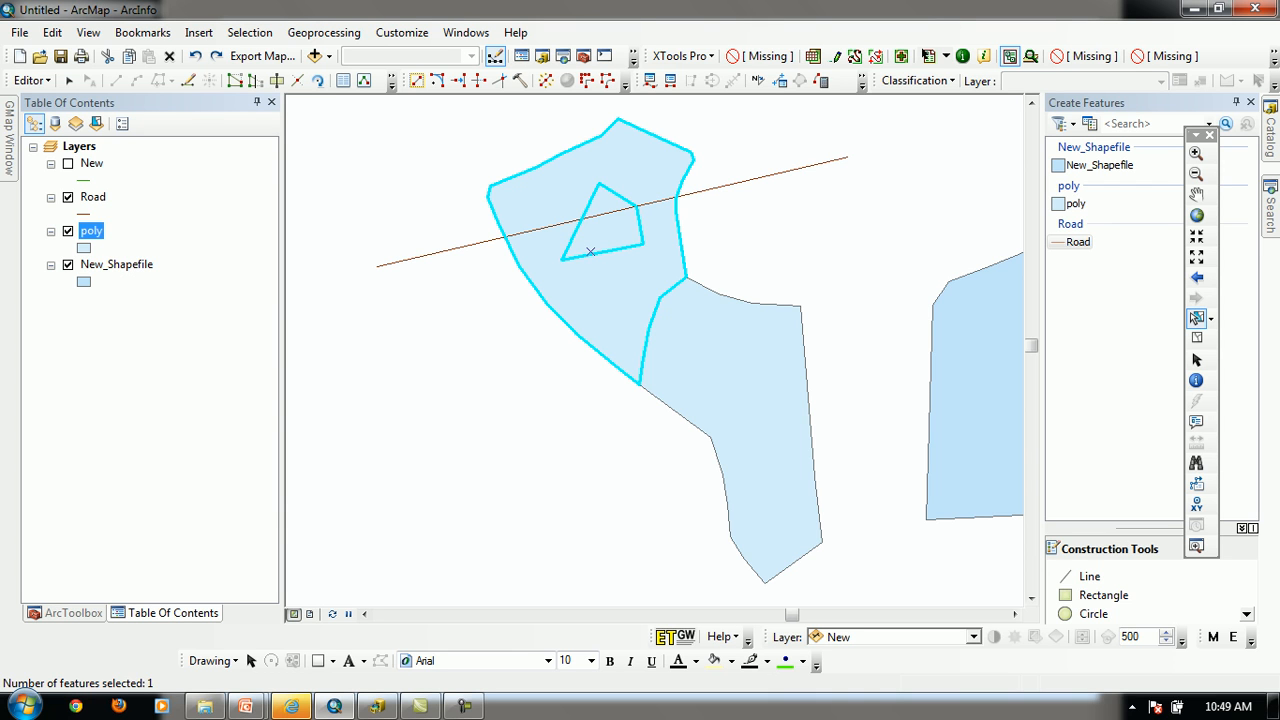
pyautogui.click(622, 446)
# Cut the lower polygon with the Cut Polygons tool along a diagonal sketch crossing its left and right edges
pyautogui.click(730, 431)
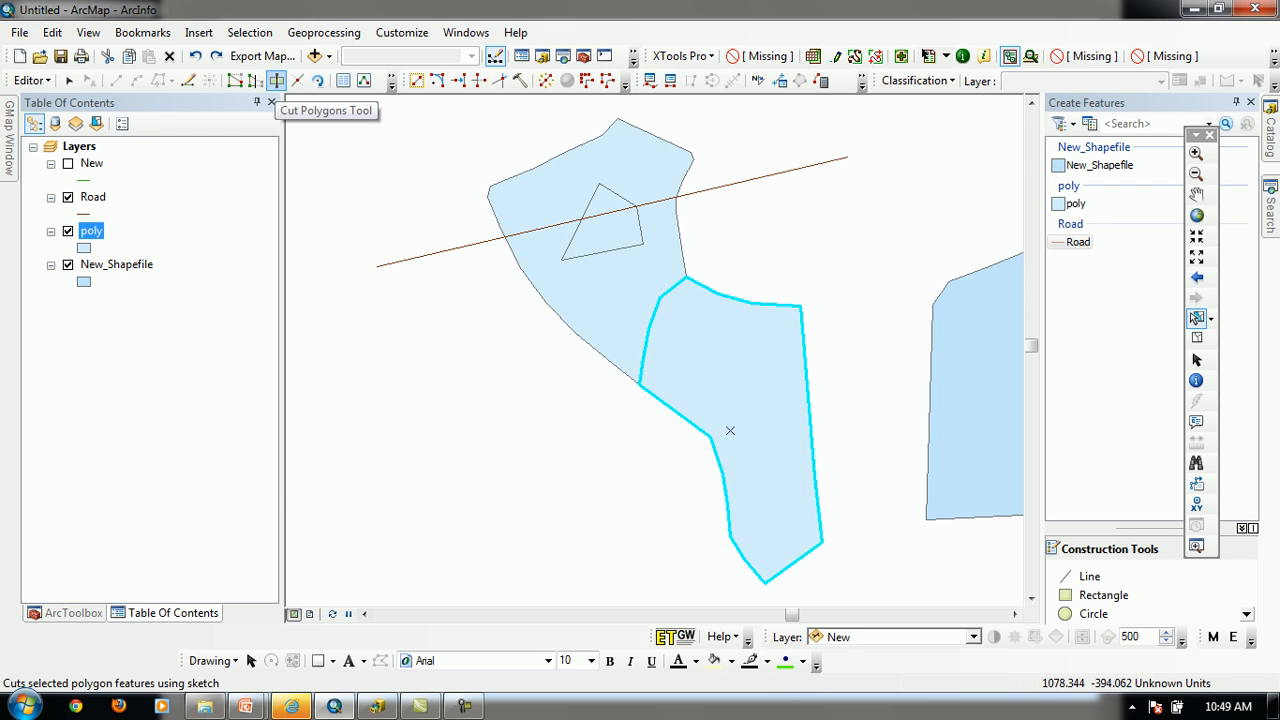
pyautogui.click(276, 80)
pyautogui.click(582, 498)
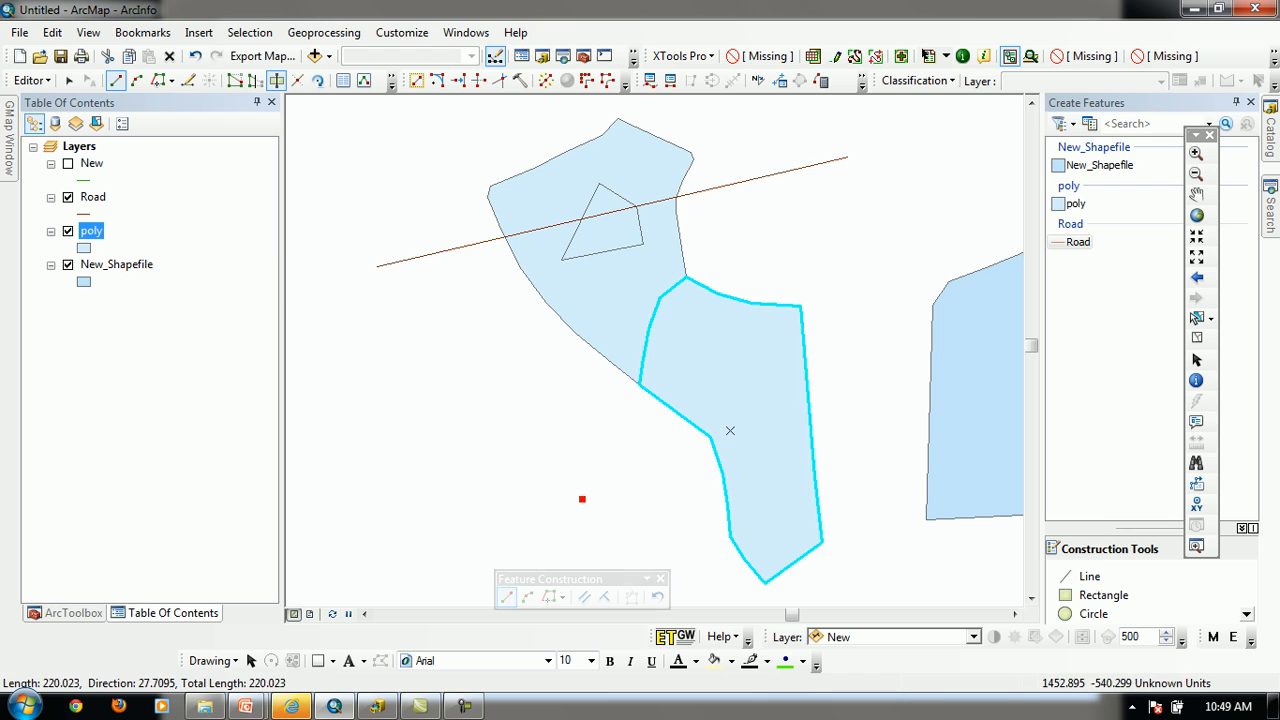
pyautogui.click(894, 302)
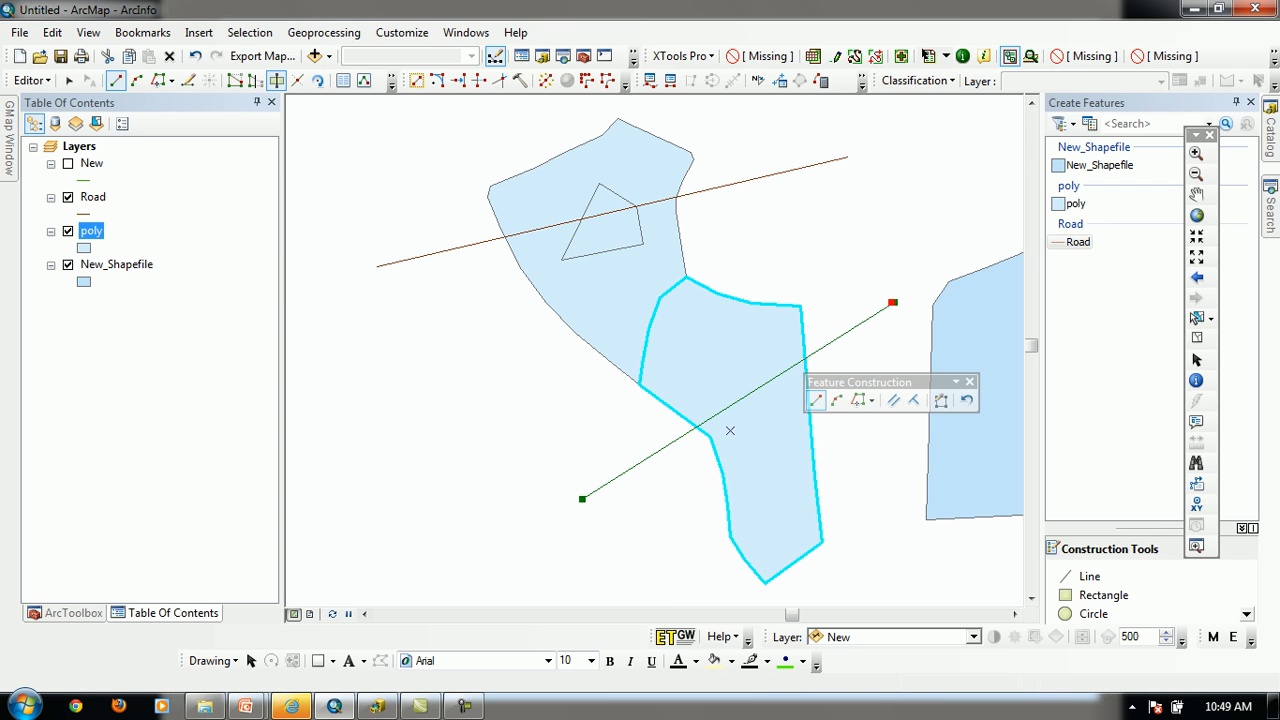
pyautogui.press('F2')
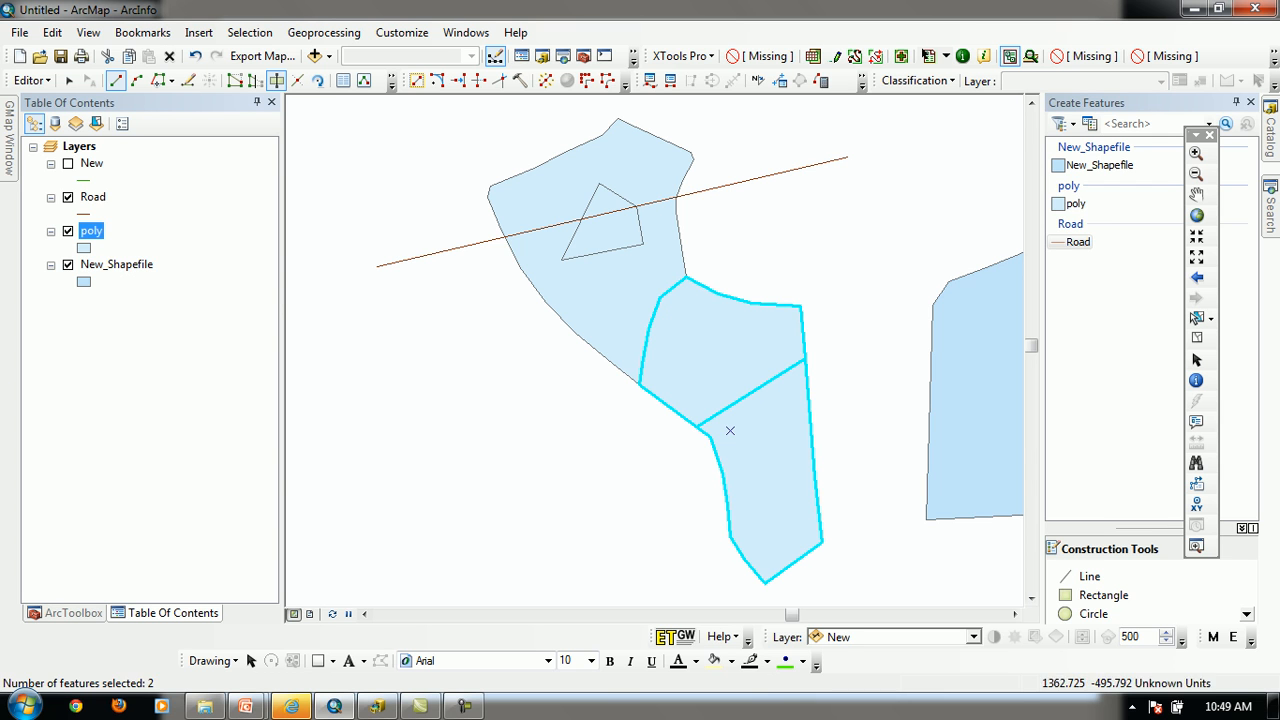
# Cut both lower pieces lengthwise with a near-vertical sketch about 209 units long, from above the upper edge to below the lower tip
pyautogui.click(752, 262)
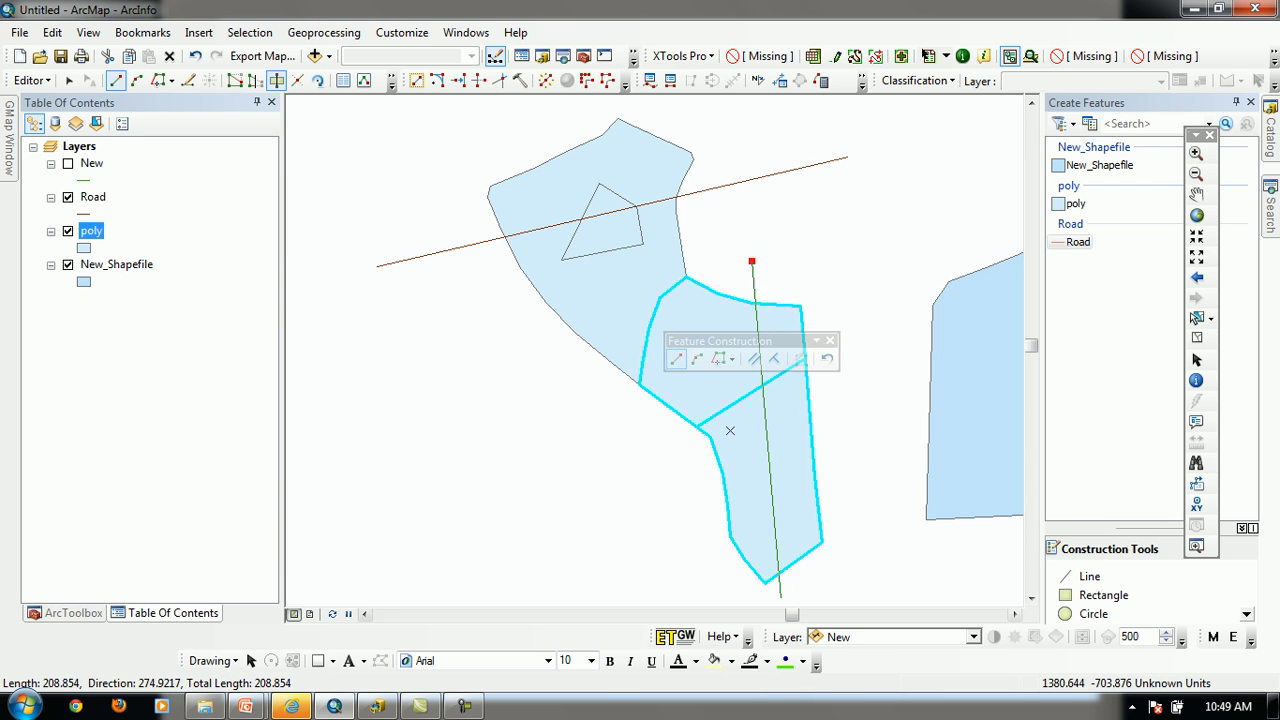
pyautogui.click(780, 600)
pyautogui.press('F2')
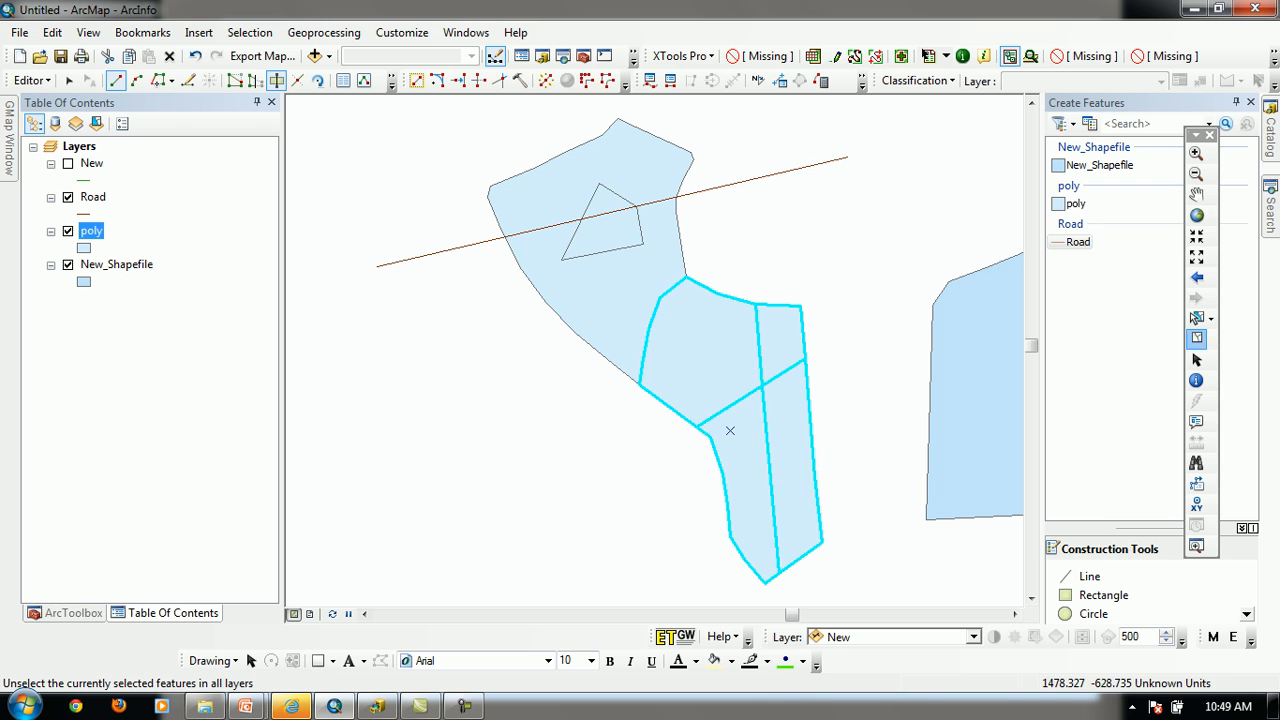
# Clear the feature selection and undo both cuts of the lower polygon
pyautogui.click(1196, 337)
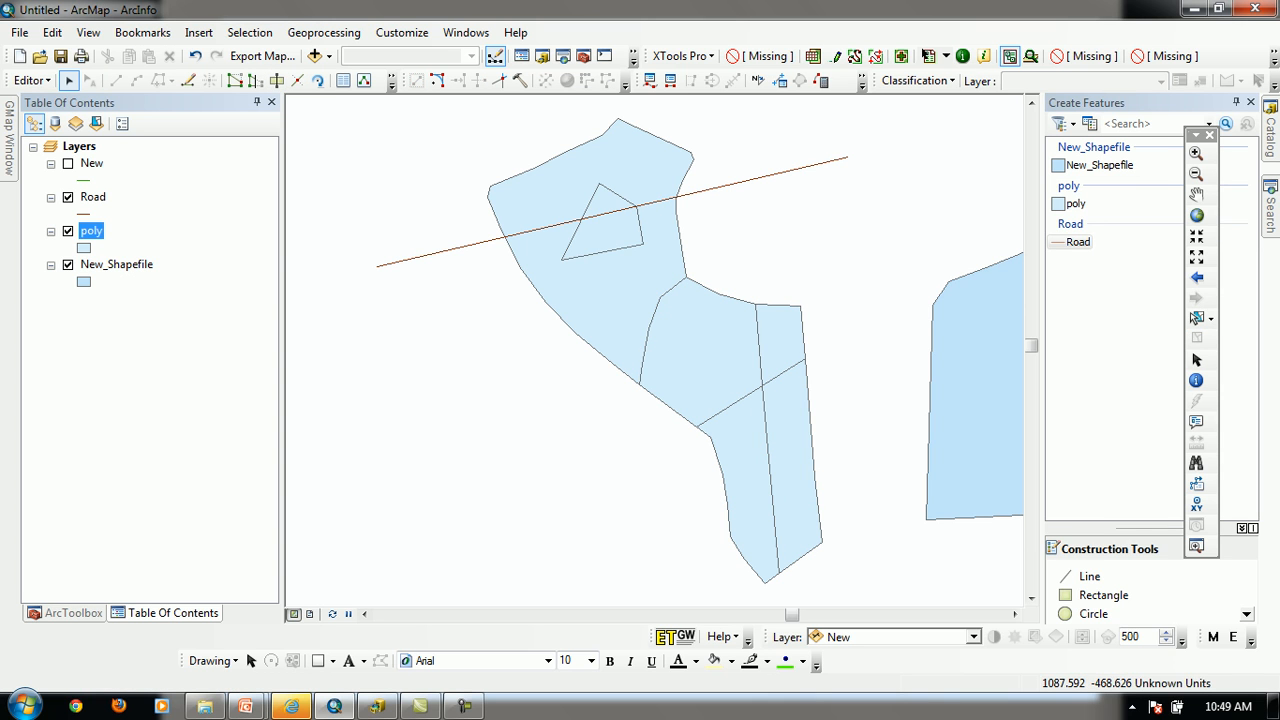
pyautogui.hotkey('ctrl', 'z')
pyautogui.hotkey('ctrl', 'z')
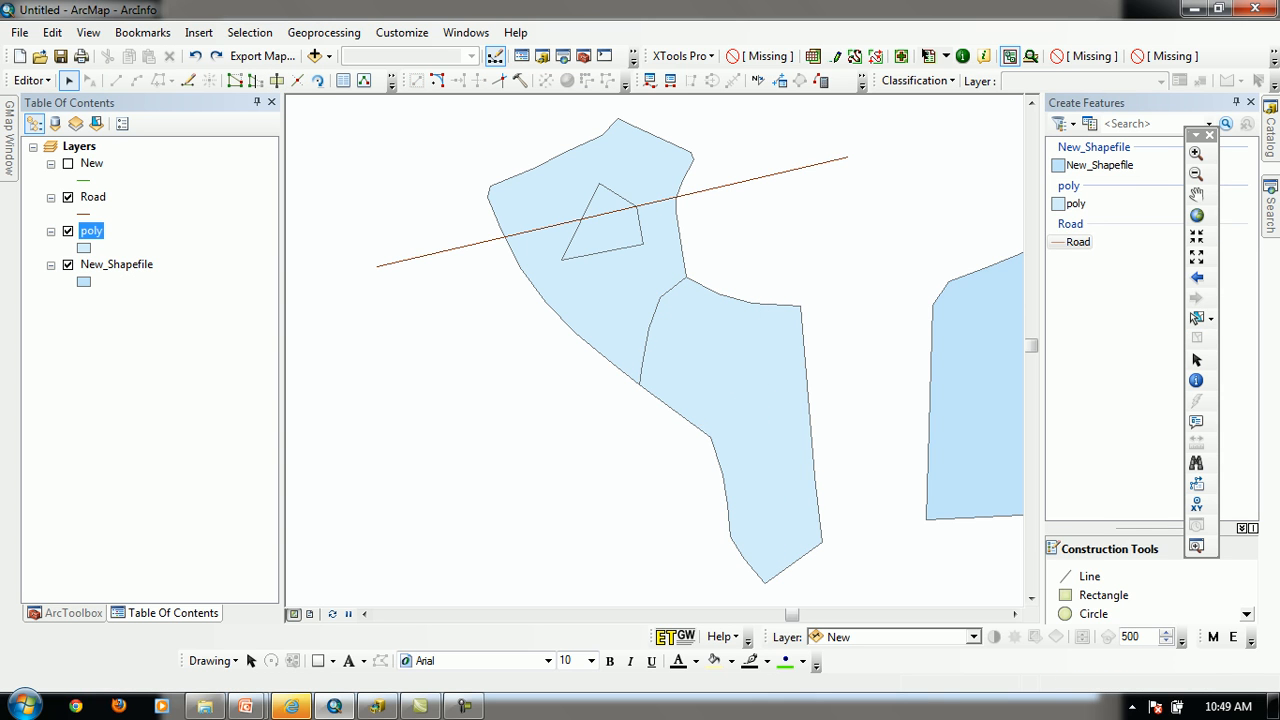
# Cut the upper polygon along the straight road with a sketch through both road endpoints, starting and ending outside the polygon
pyautogui.click(730, 431)
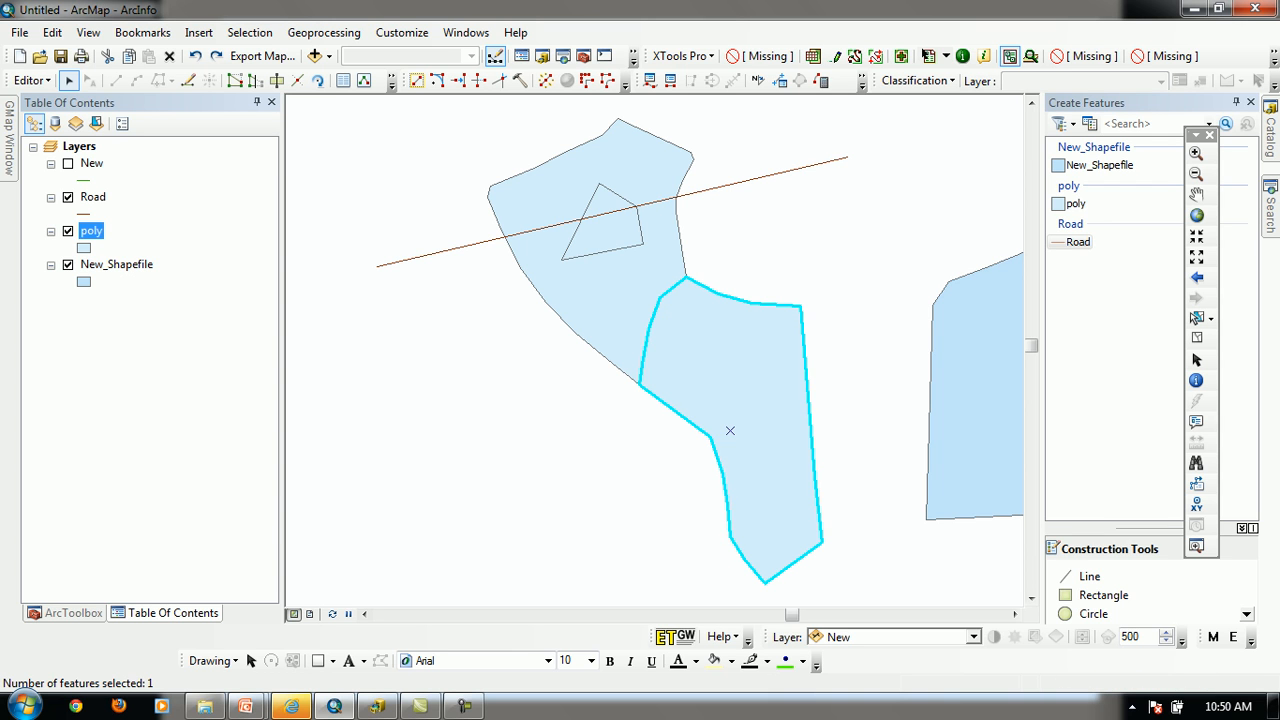
pyautogui.click(591, 251)
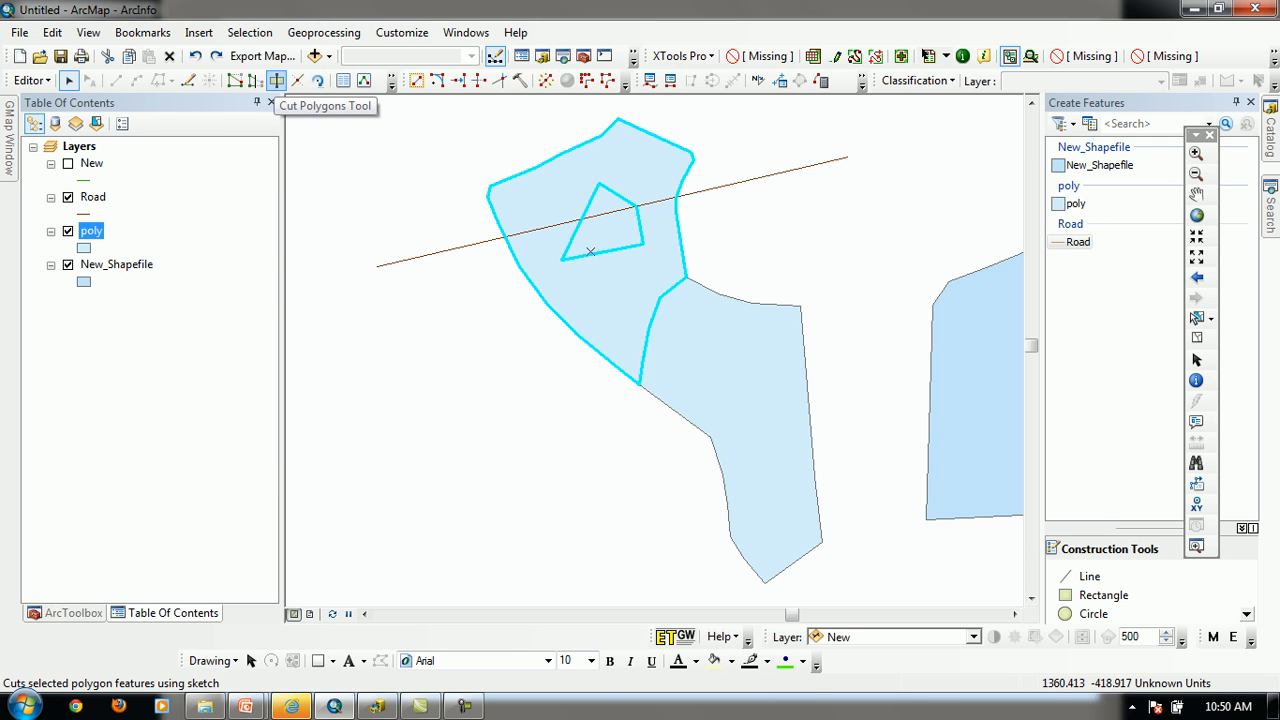
pyautogui.click(276, 82)
pyautogui.click(425, 332)
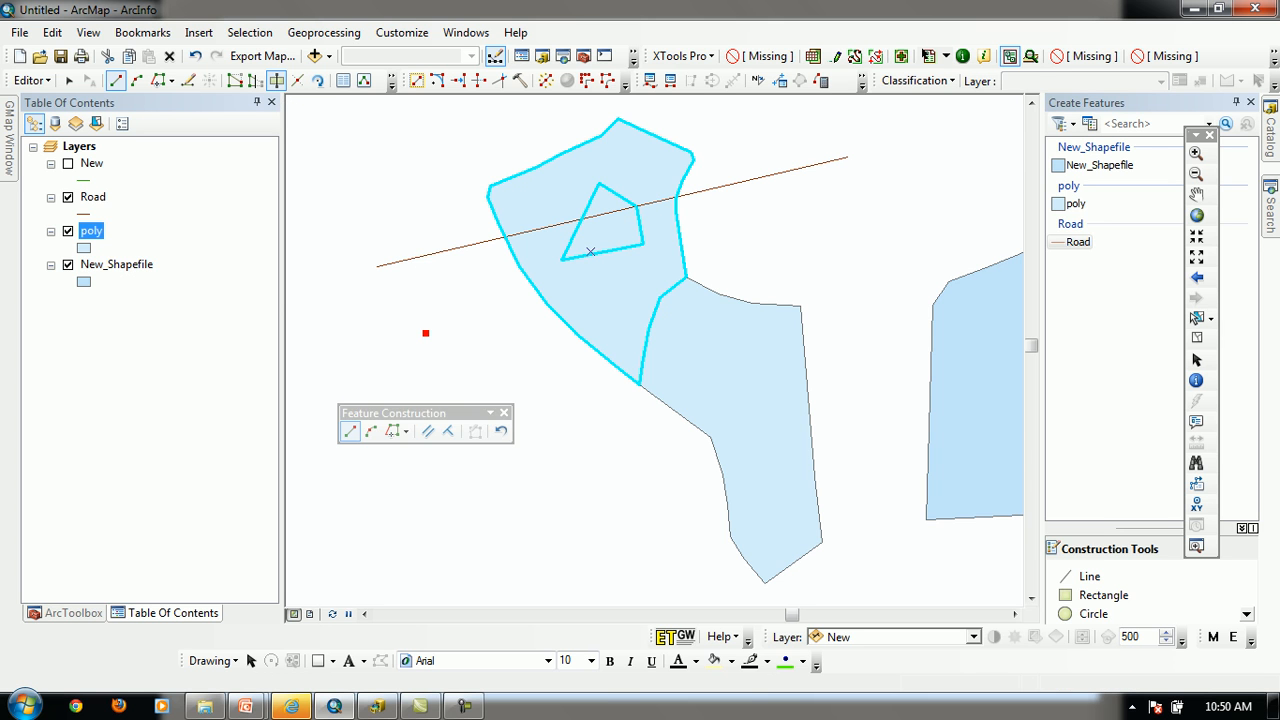
pyautogui.click(376, 266)
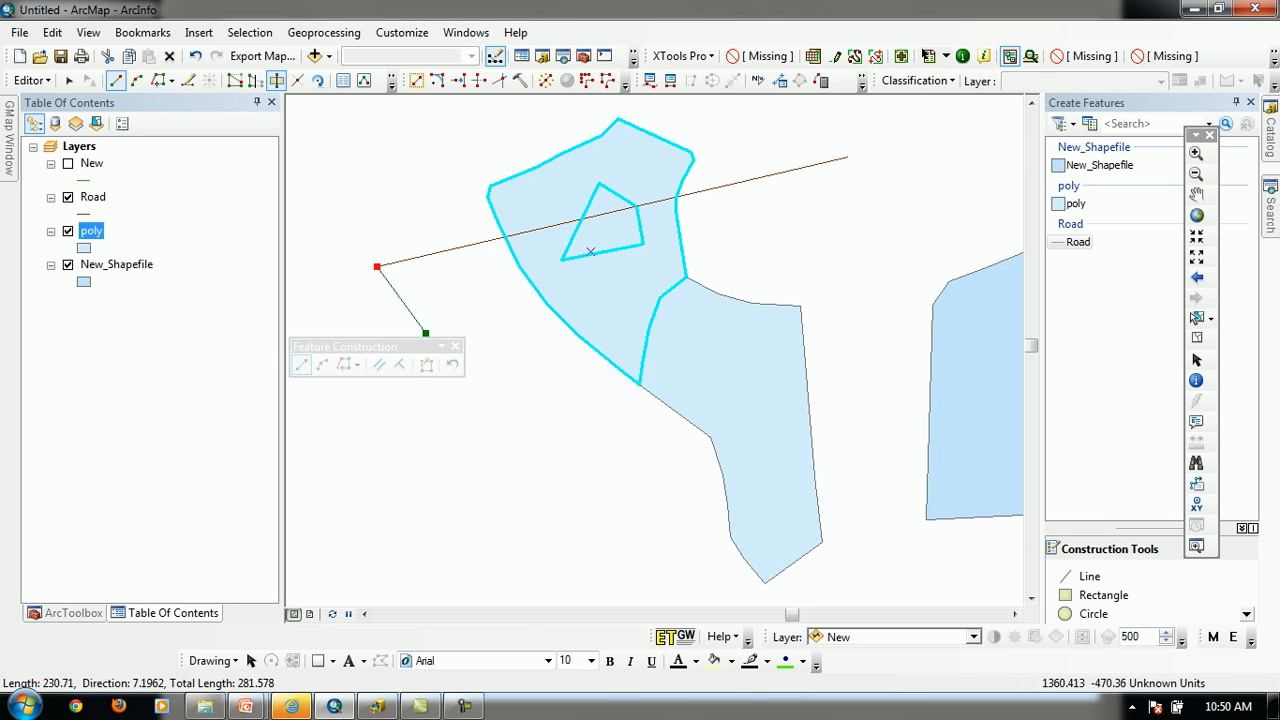
pyautogui.click(848, 157)
pyautogui.doubleClick(934, 206)
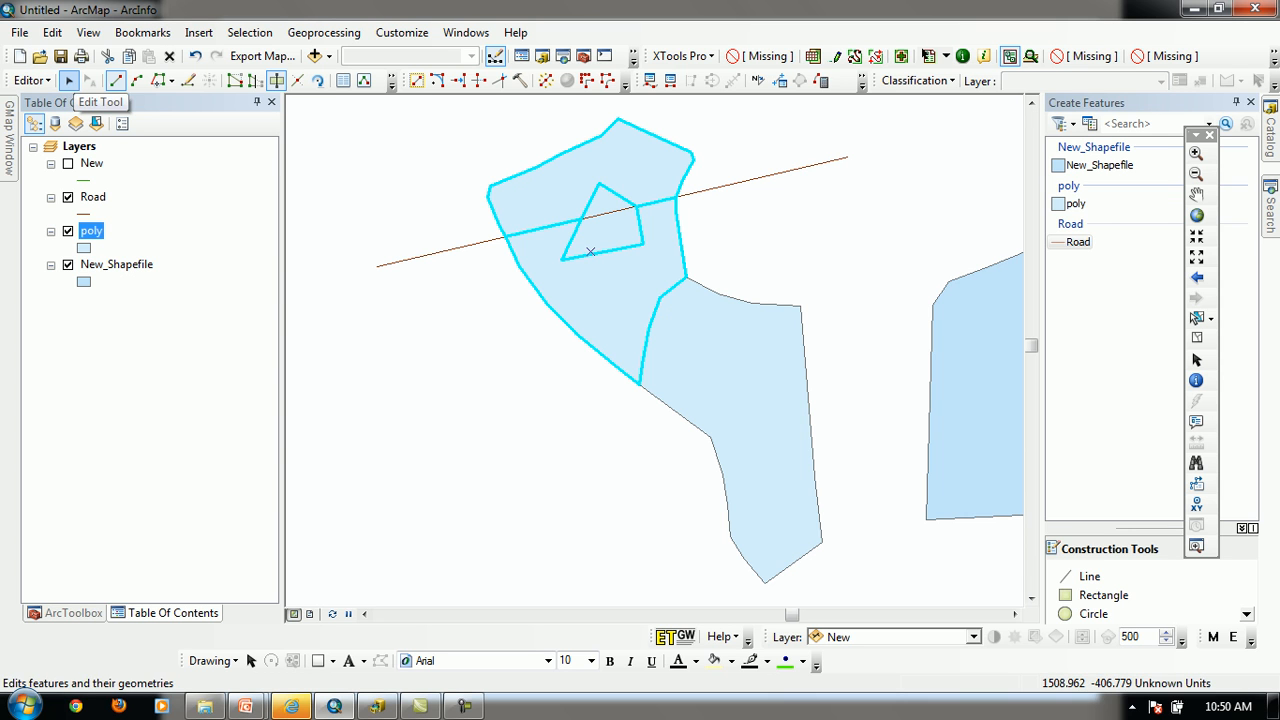
# Select the upper and lower pieces of the cut polygon separately with the Edit tool to check the division
pyautogui.click(68, 80)
pyautogui.click(590, 251)
pyautogui.click(590, 178)
pyautogui.click(596, 291)
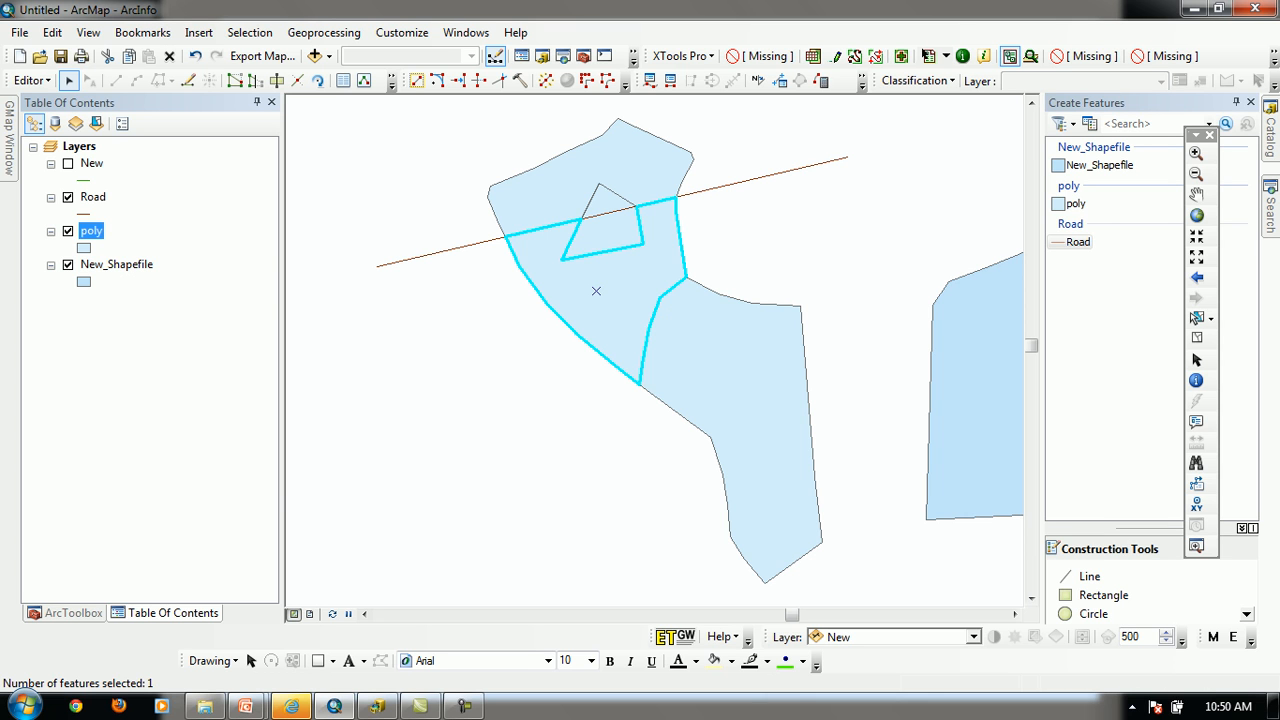
pyautogui.click(600, 450)
# Split the straight road with the Split tool between the polygon's right edge and the road's right end, and select the end piece
pyautogui.click(452, 249)
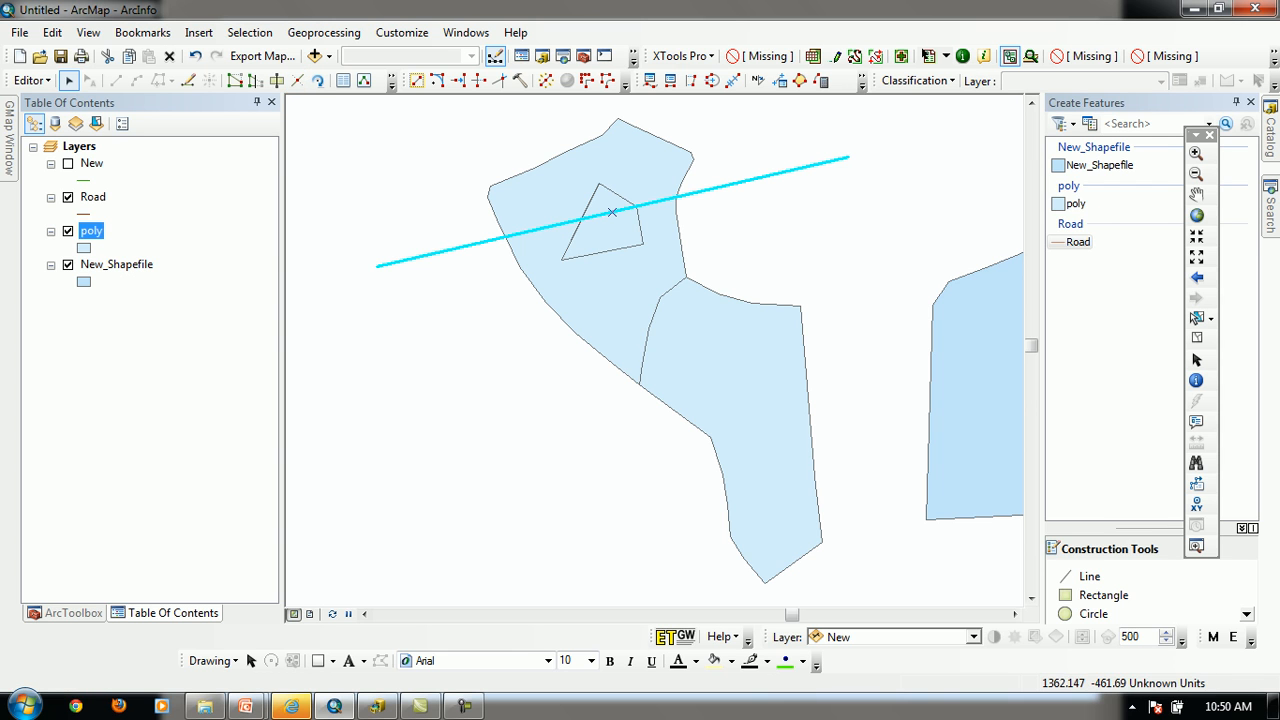
pyautogui.click(297, 80)
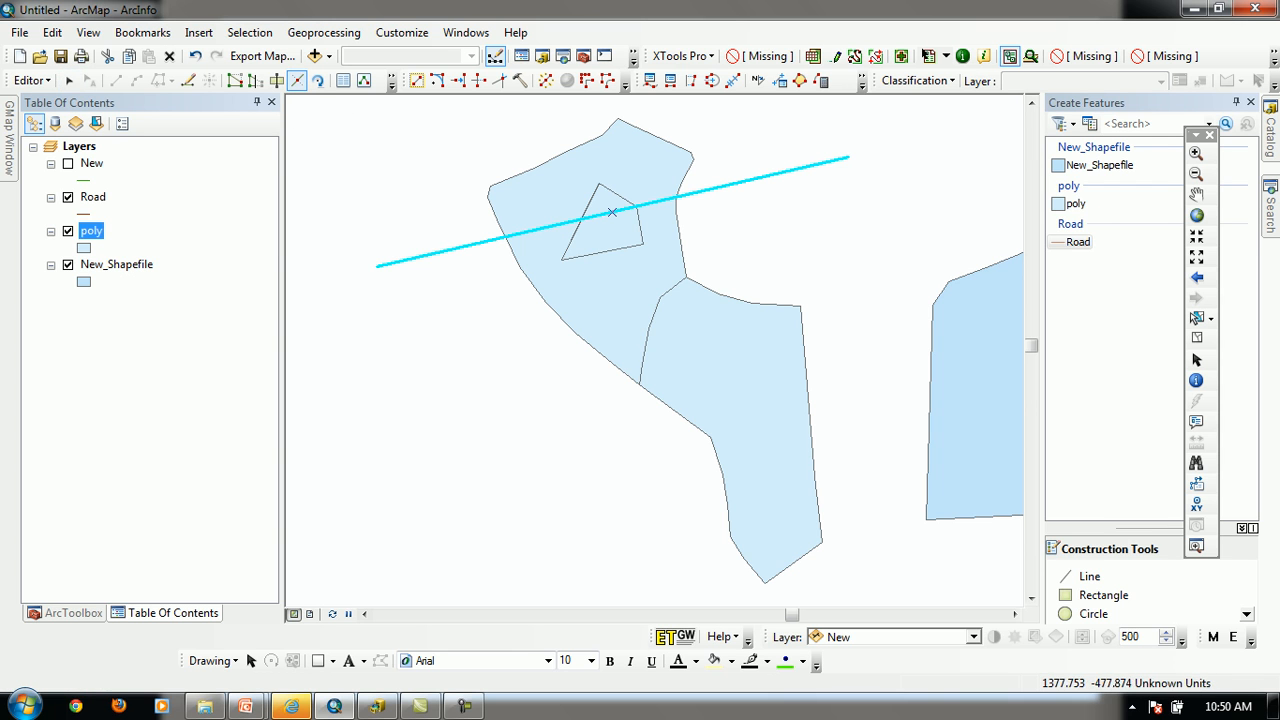
pyautogui.click(760, 177)
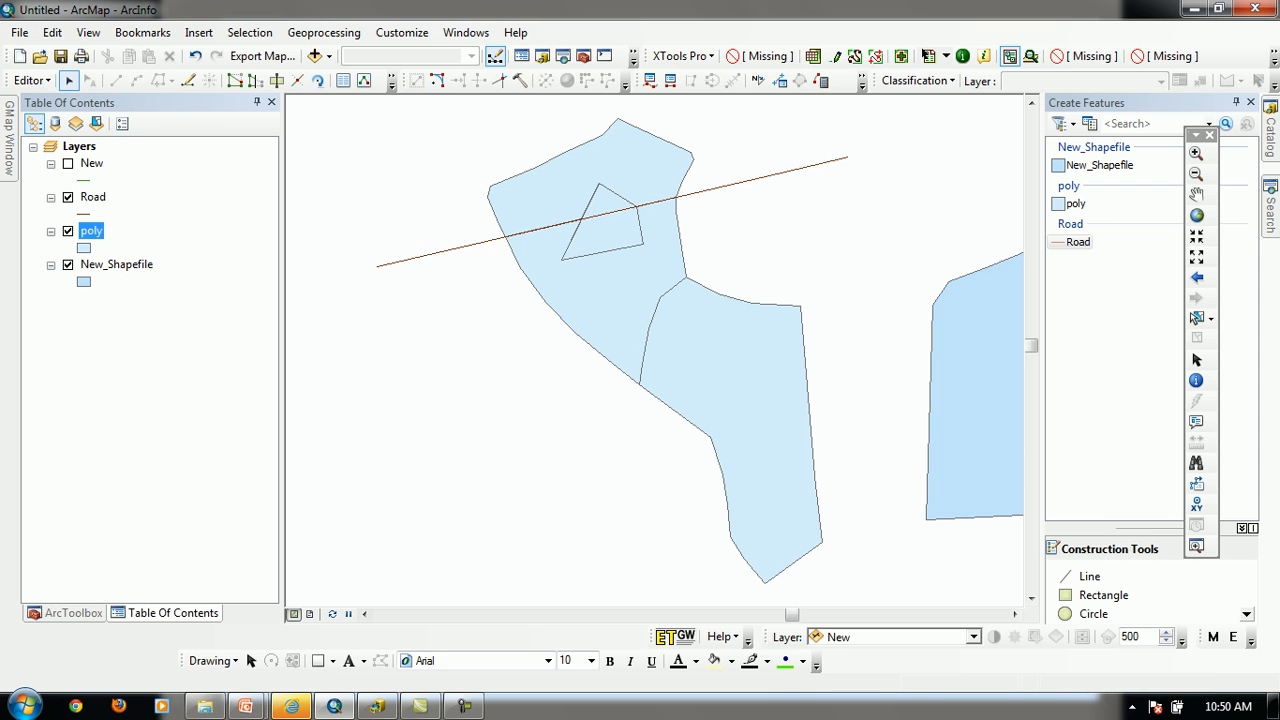
pyautogui.click(800, 167)
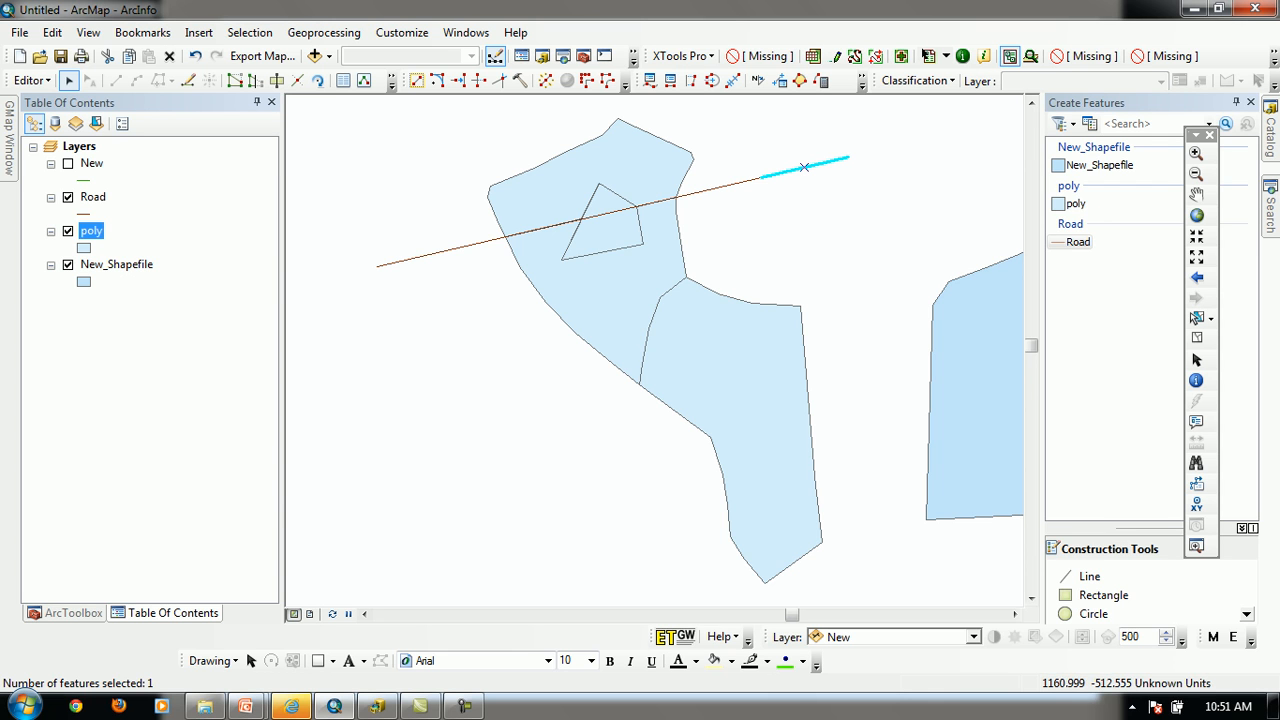
# Split the remaining road at its intersection with the polygon's left edge and delete the piece left of the polygon
pyautogui.click(297, 80)
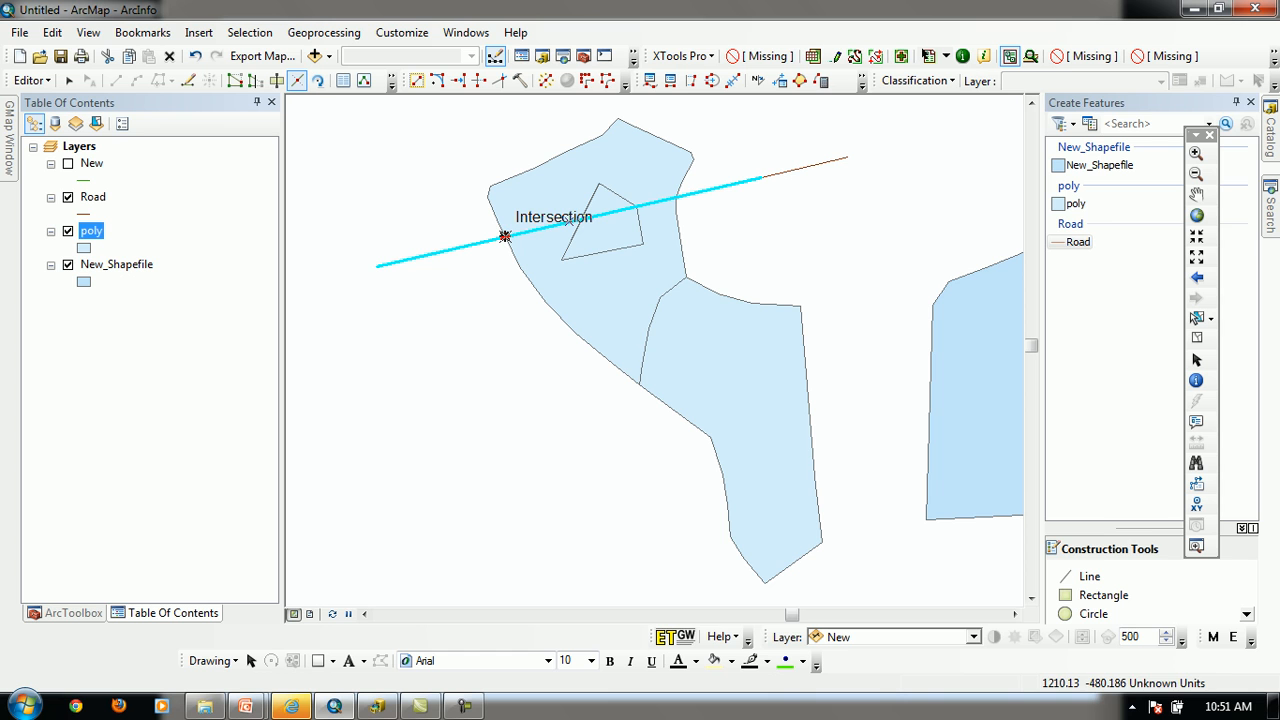
pyautogui.click(505, 237)
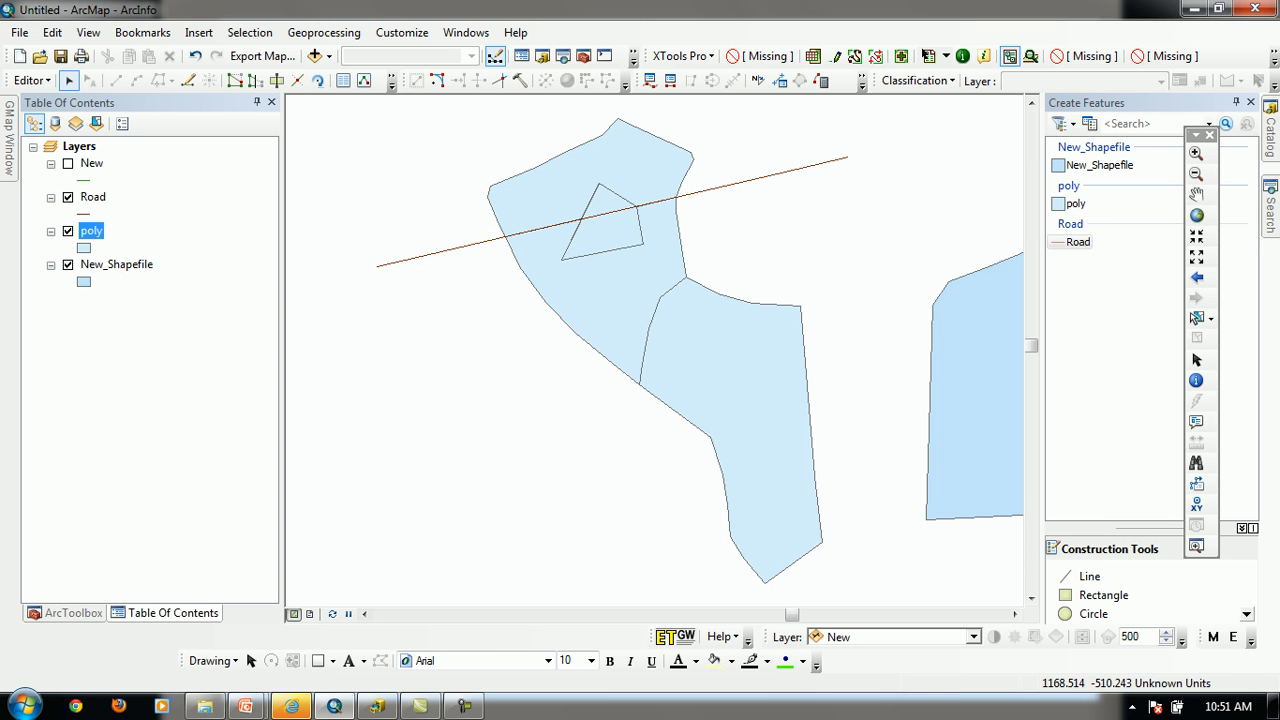
pyautogui.moveTo(388, 148); pyautogui.dragTo(438, 286)
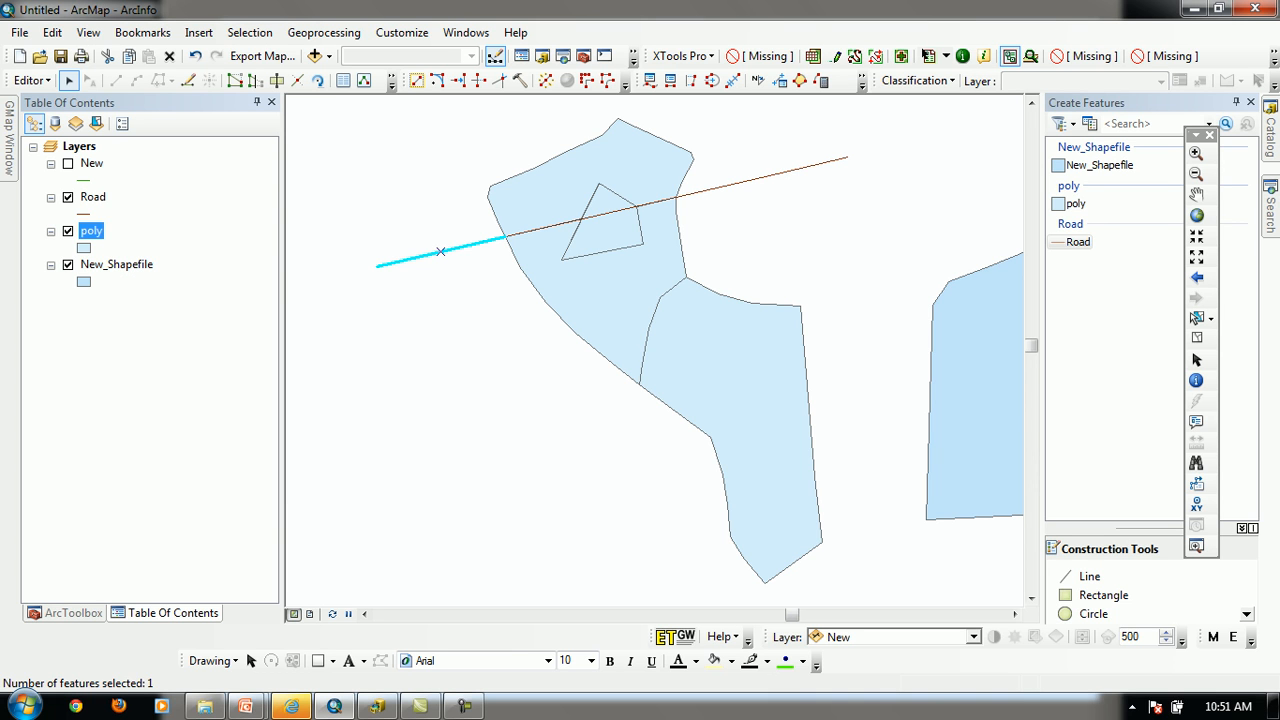
pyautogui.press('Delete')
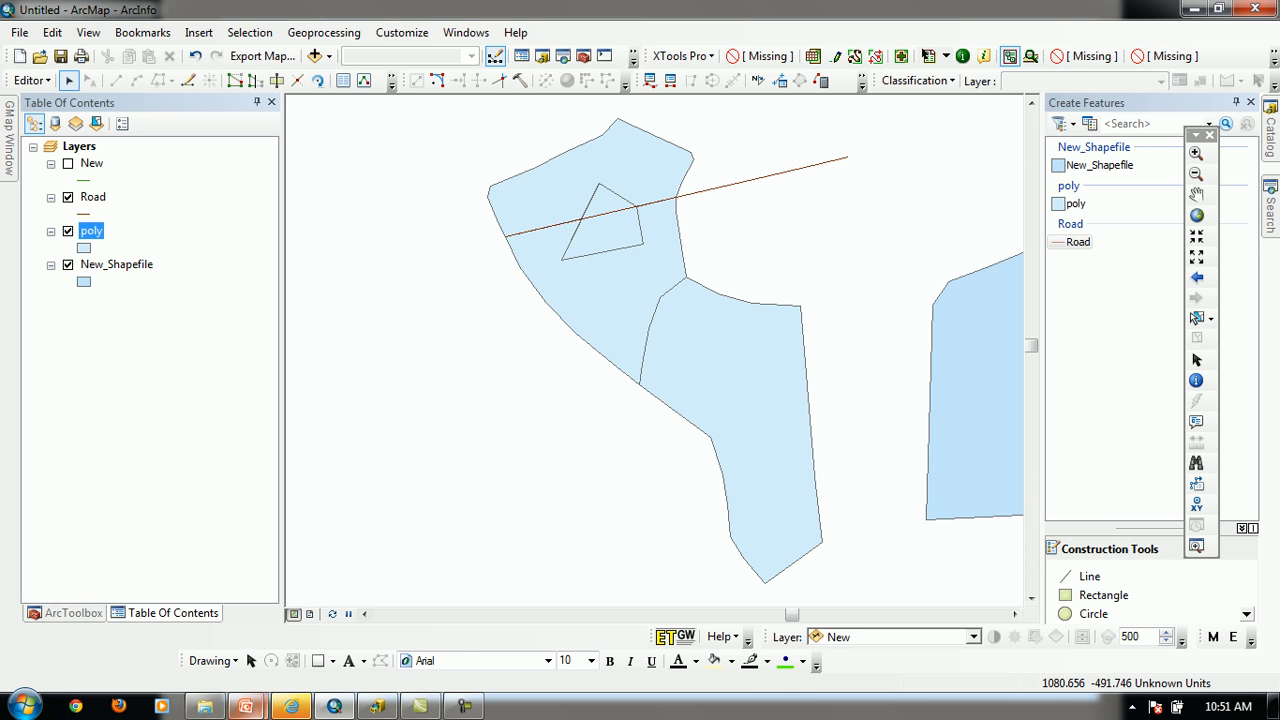
# Switch to the Windows Explorer window showing the PRESENTATION folder and clear the file selection
pyautogui.moveTo(245, 706)
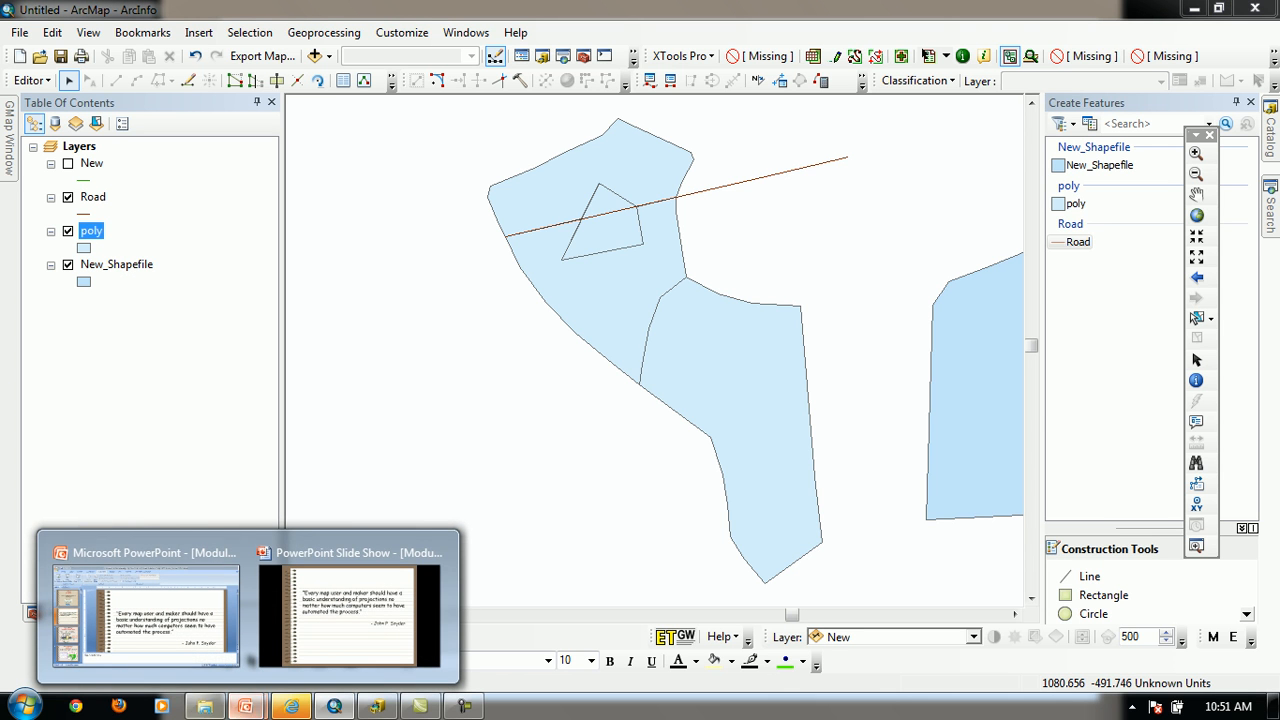
pyautogui.moveTo(350, 615)
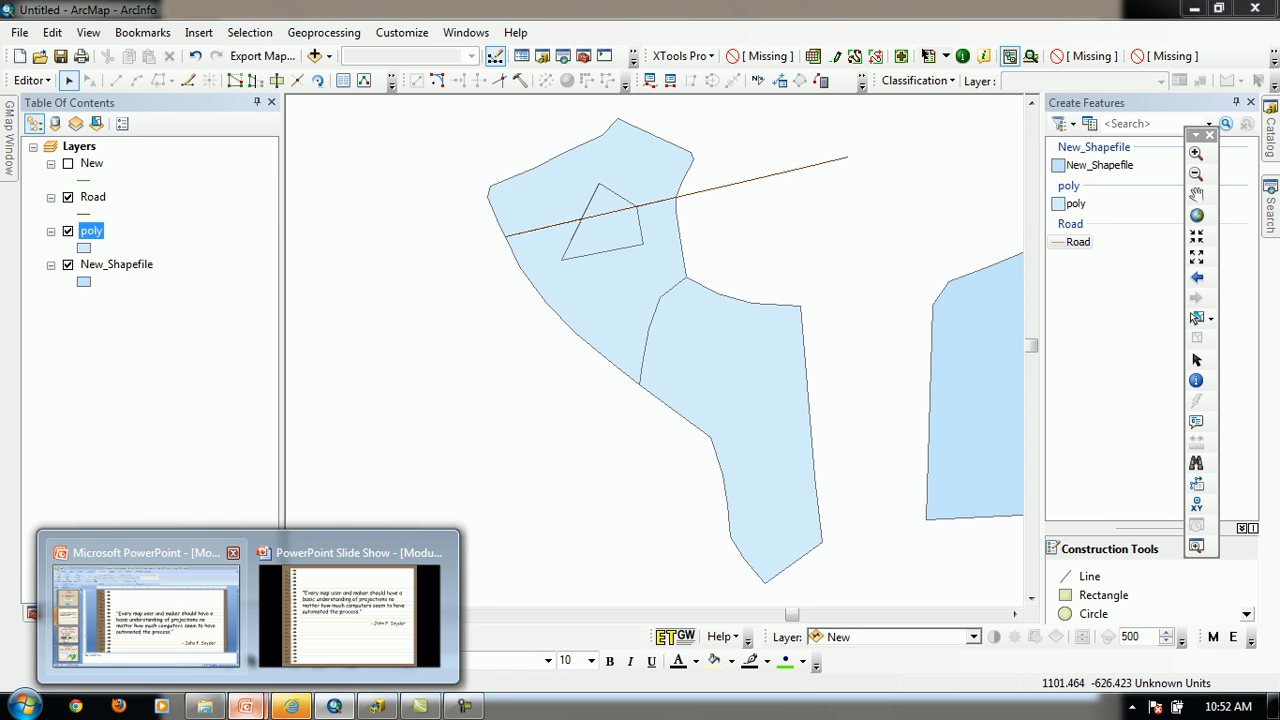
pyautogui.click(205, 706)
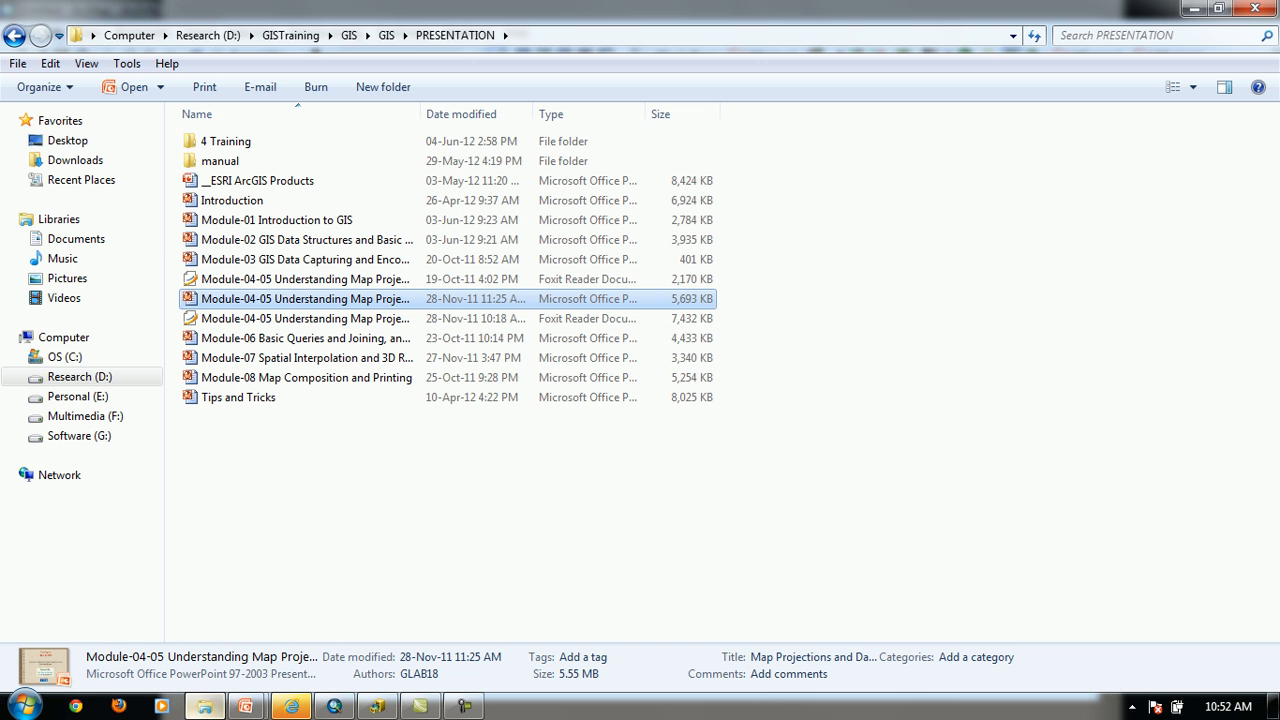
pyautogui.click(480, 510)
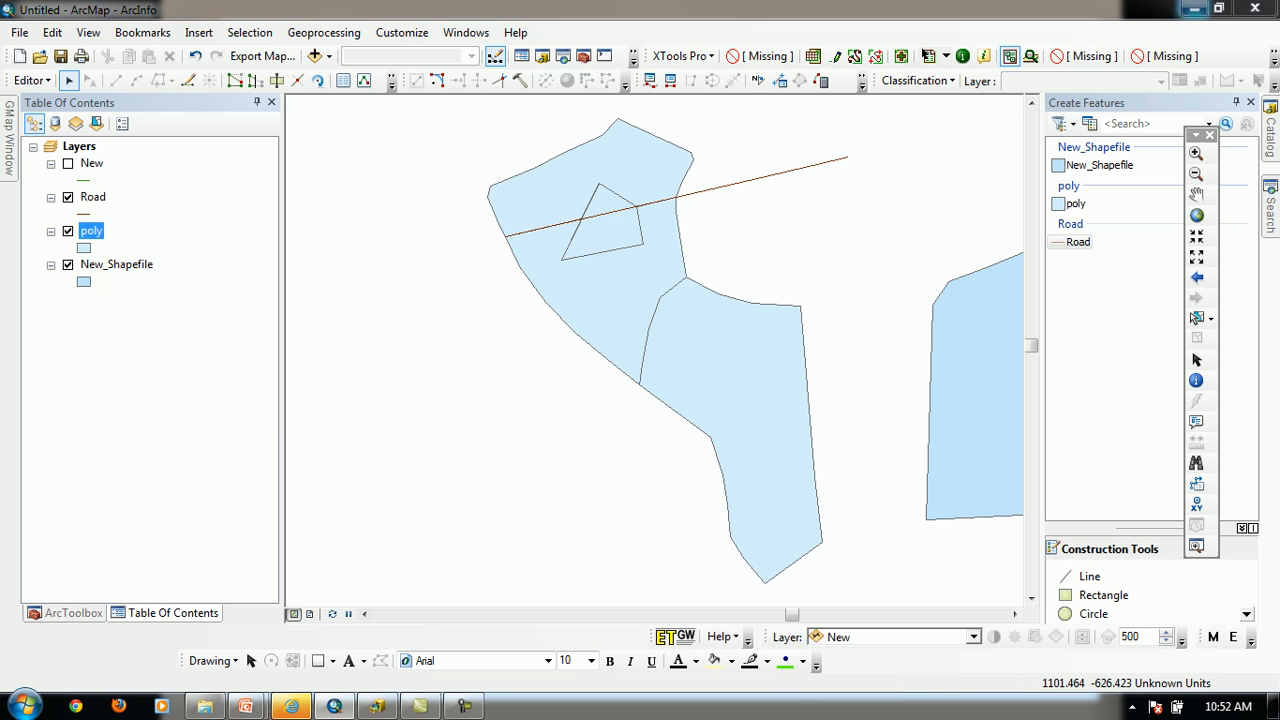
# Minimize the folder window, switch back to ArcMap and start a new blank map without saving the edits
pyautogui.click(1193, 8)
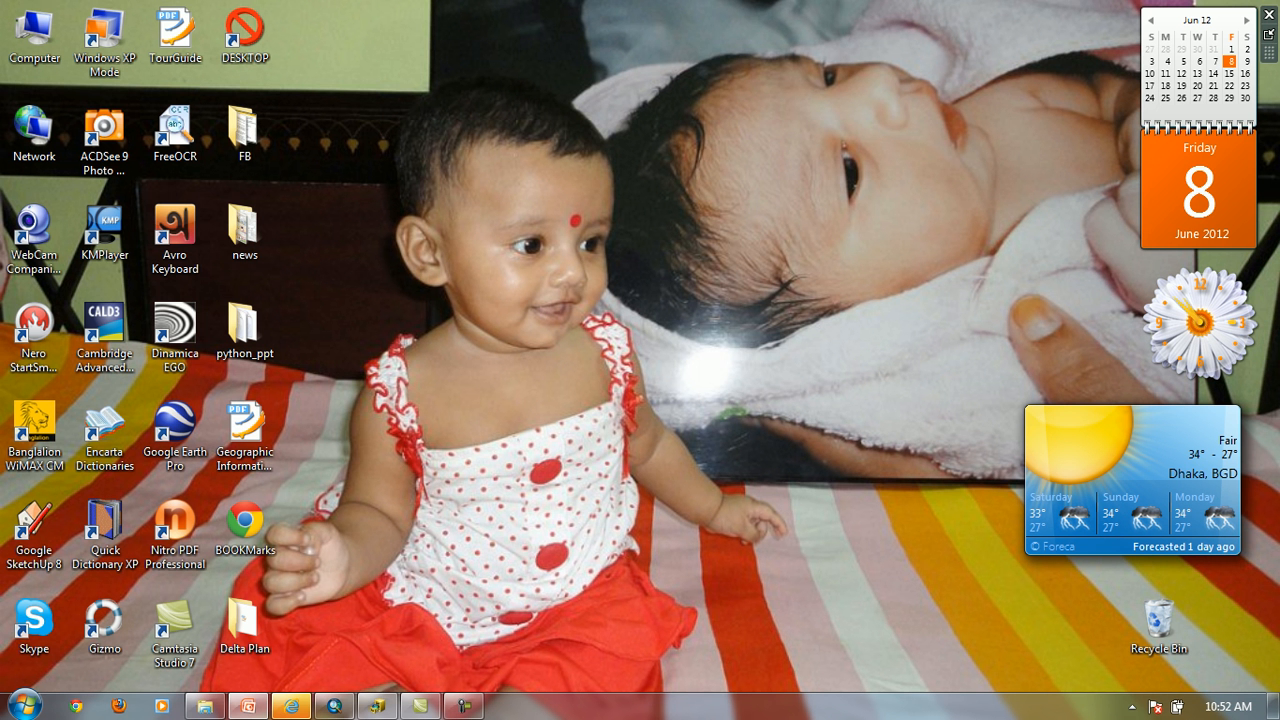
pyautogui.click(334, 706)
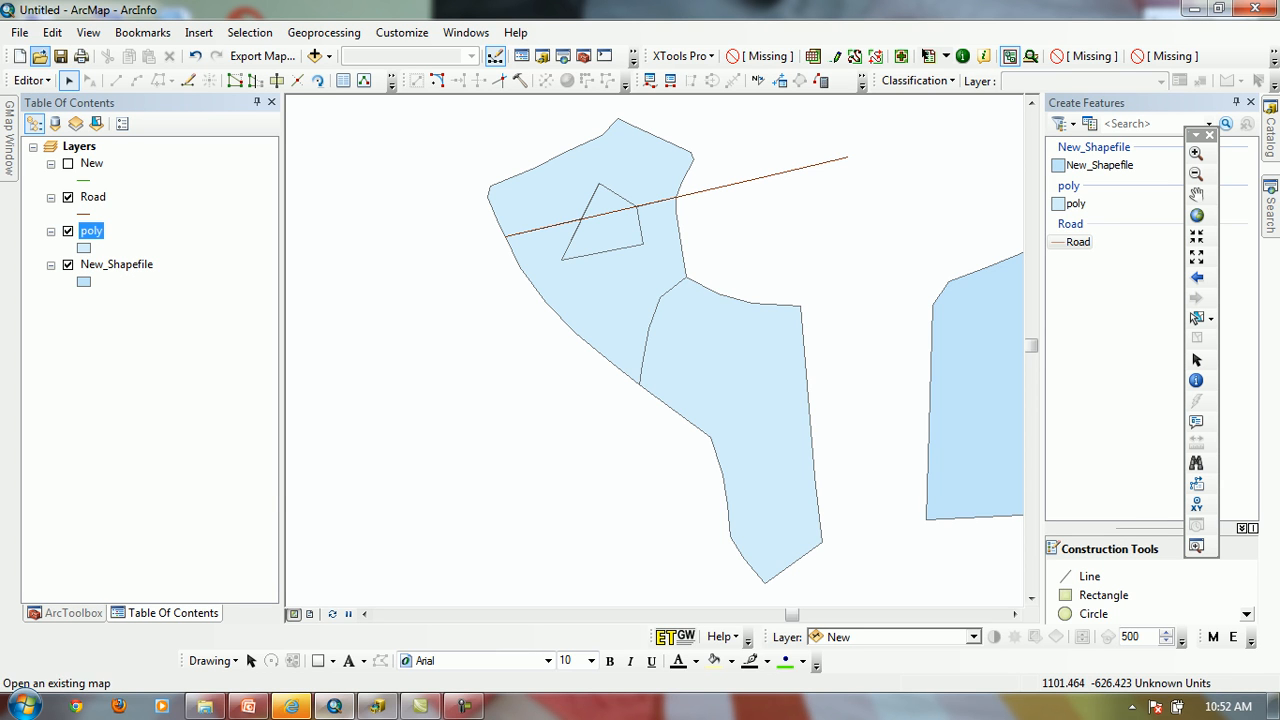
pyautogui.click(20, 56)
pyautogui.doubleClick(517, 240)
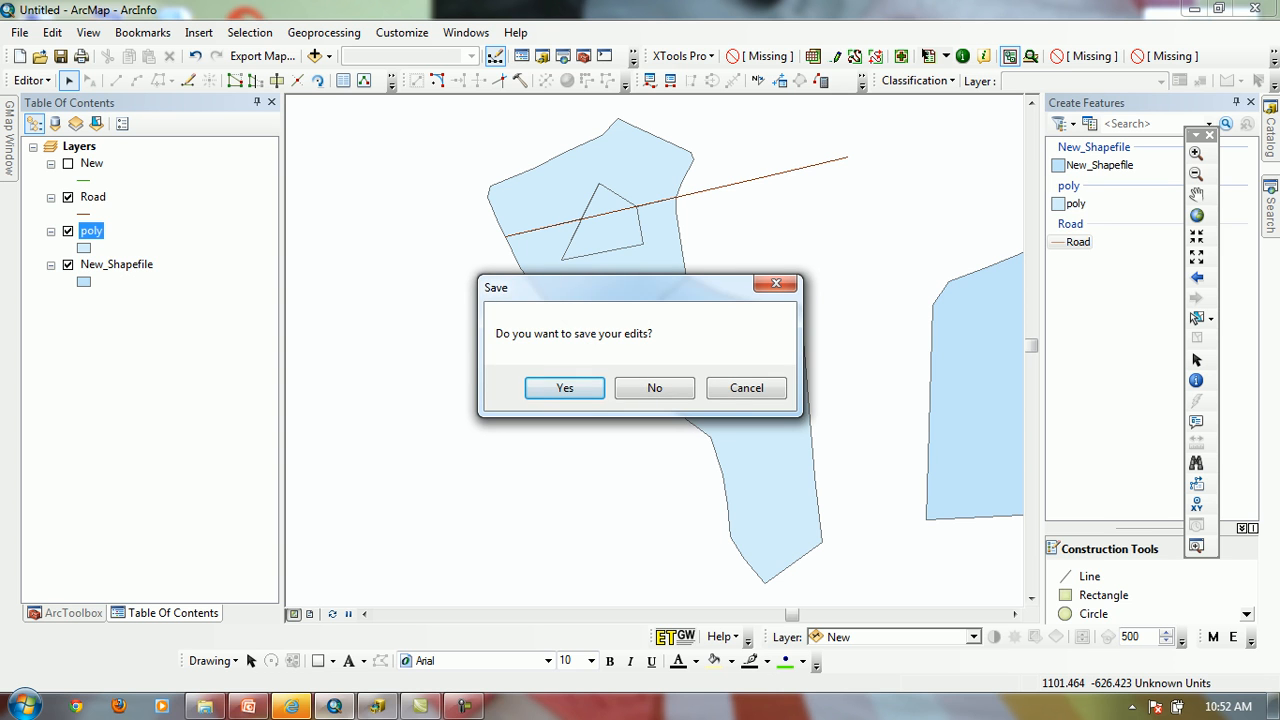
pyautogui.click(654, 388)
pyautogui.click(652, 391)
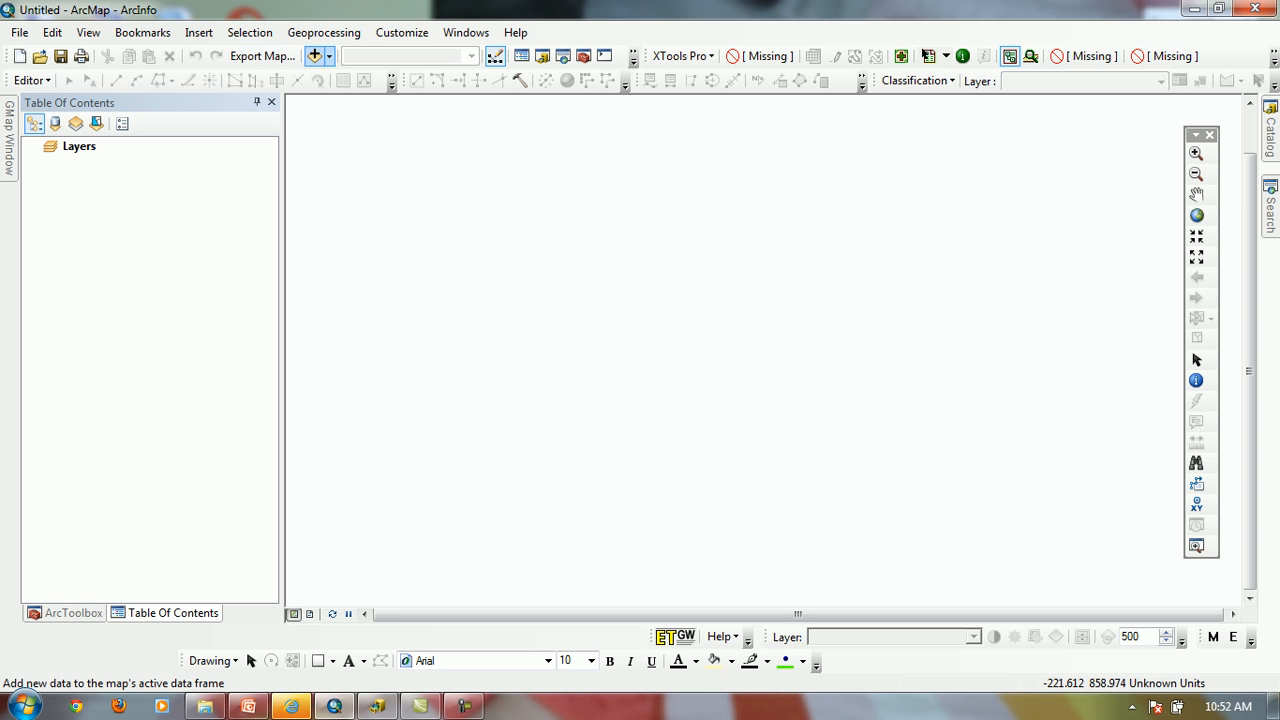
# Add the raster rsjl025_chhota_beraid.jpg to the map from the JPEG folder under D:\GISTraining\GIS\GIS\LABDATA\GISLAP-03
pyautogui.click(316, 56)
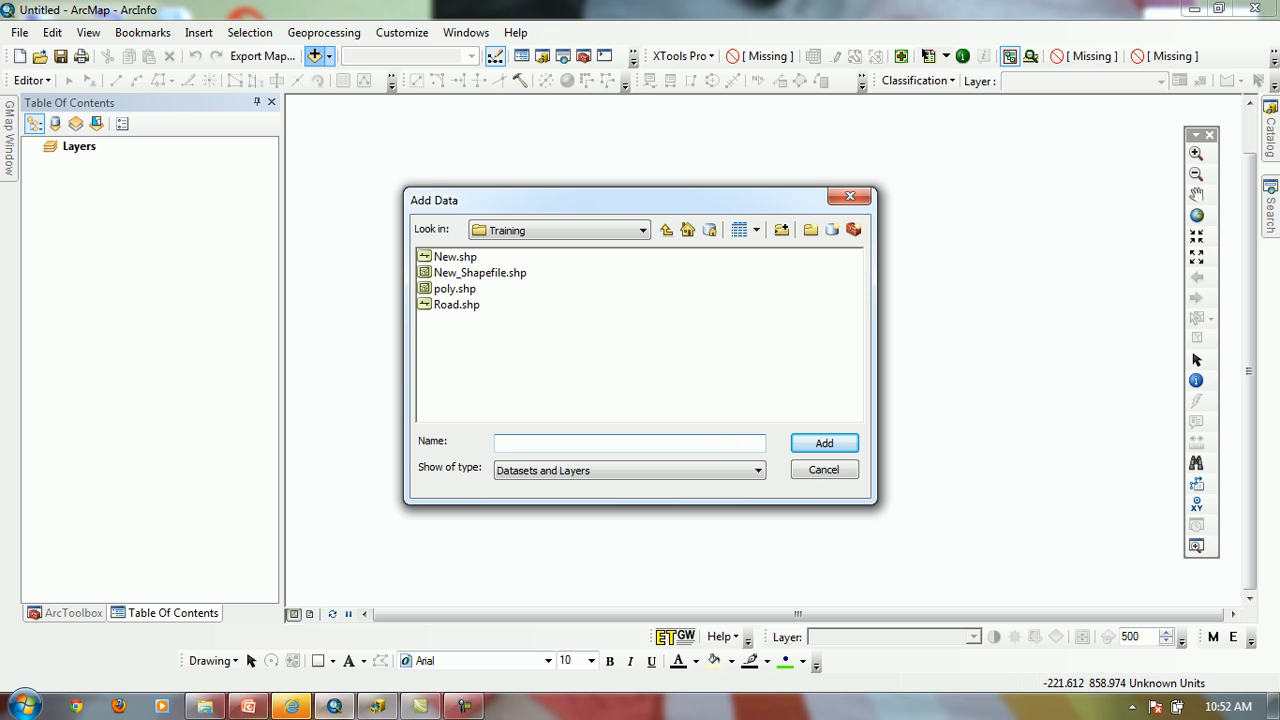
pyautogui.click(642, 230)
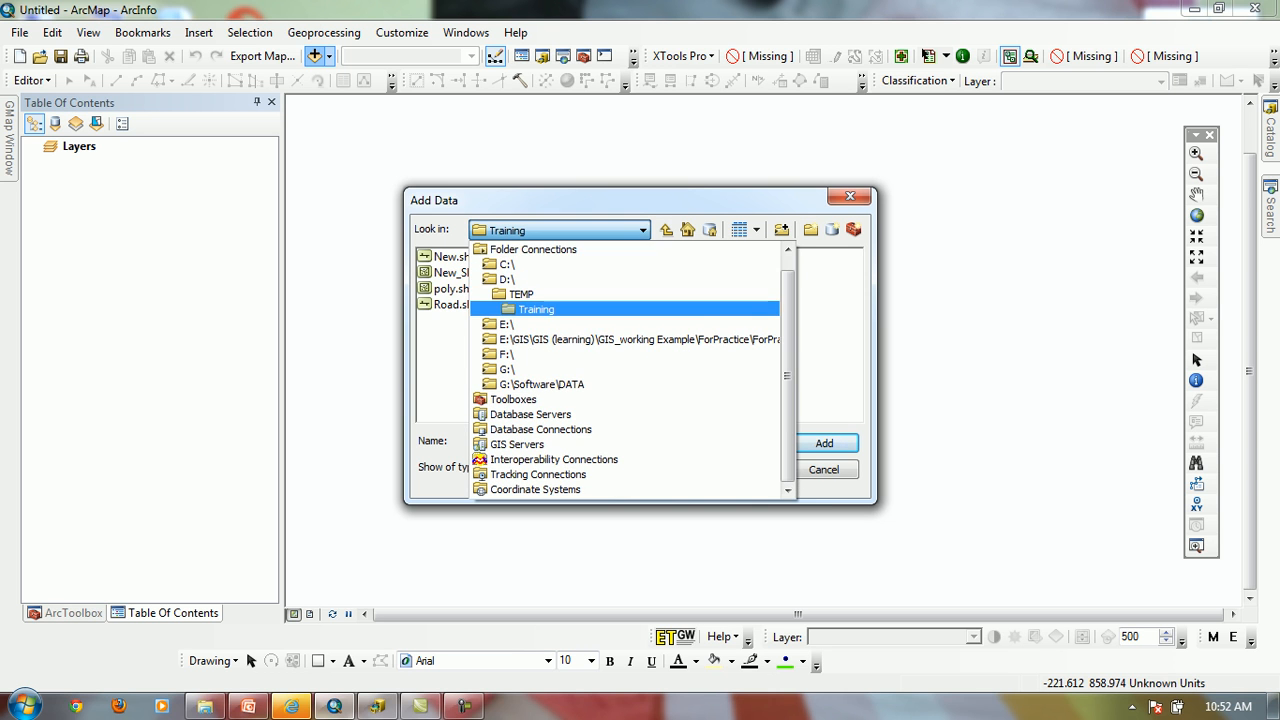
pyautogui.click(508, 280)
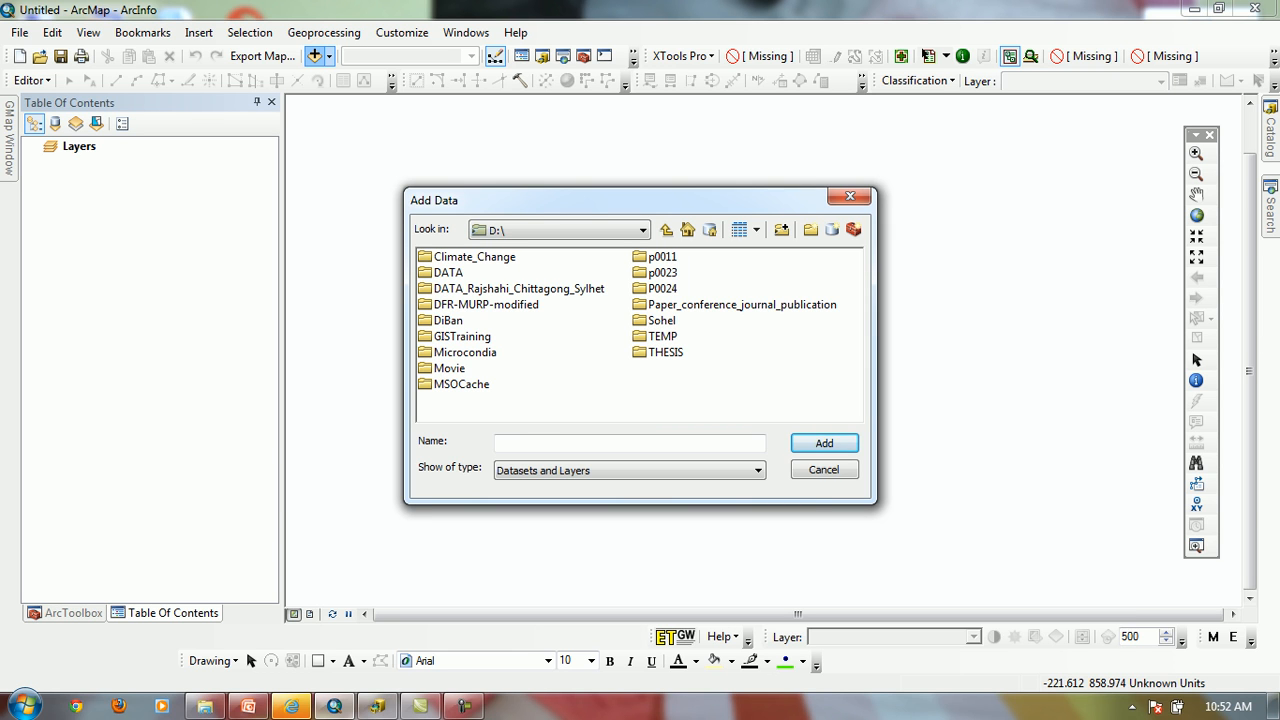
pyautogui.doubleClick(462, 337)
pyautogui.doubleClick(441, 257)
pyautogui.doubleClick(441, 257)
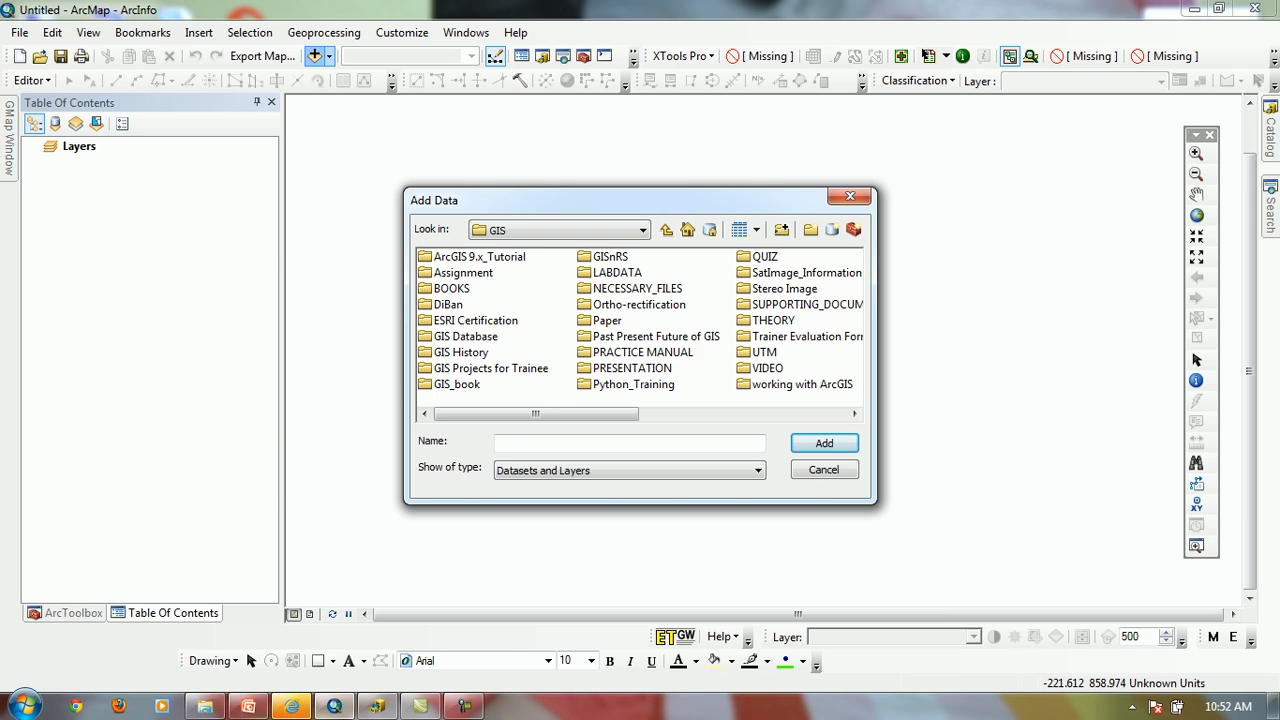
pyautogui.doubleClick(612, 272)
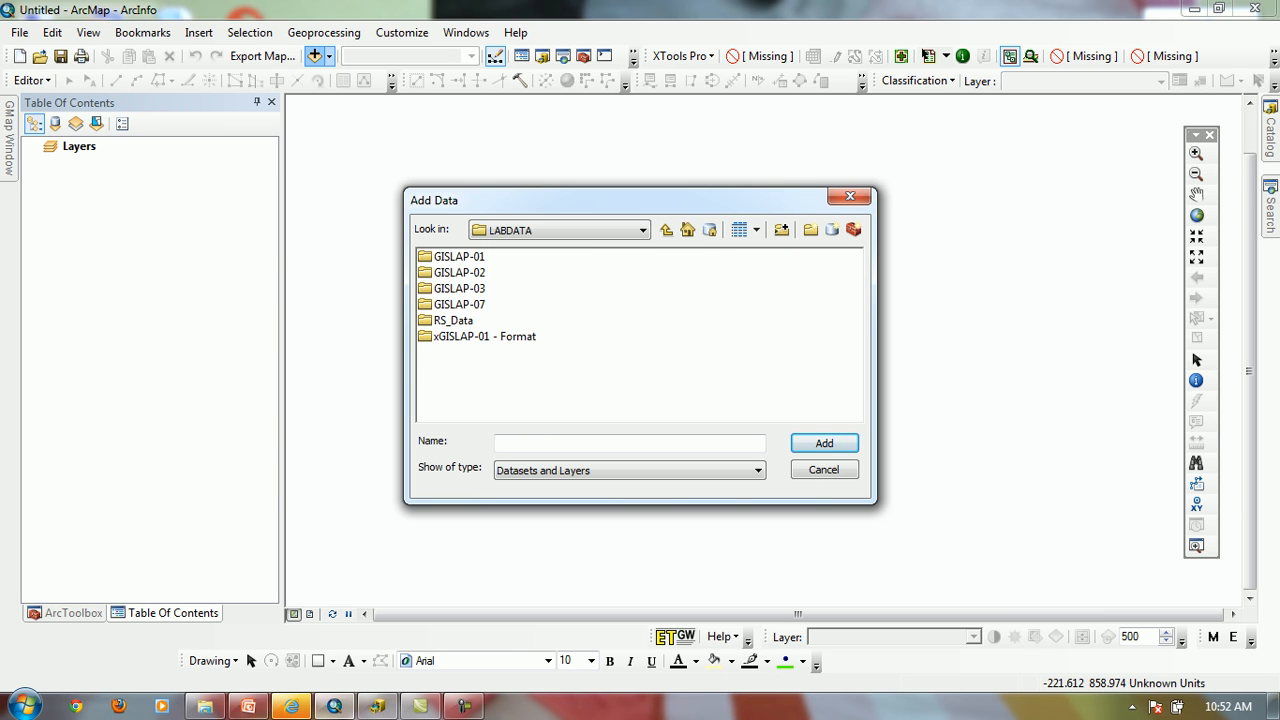
pyautogui.doubleClick(459, 289)
pyautogui.doubleClick(445, 321)
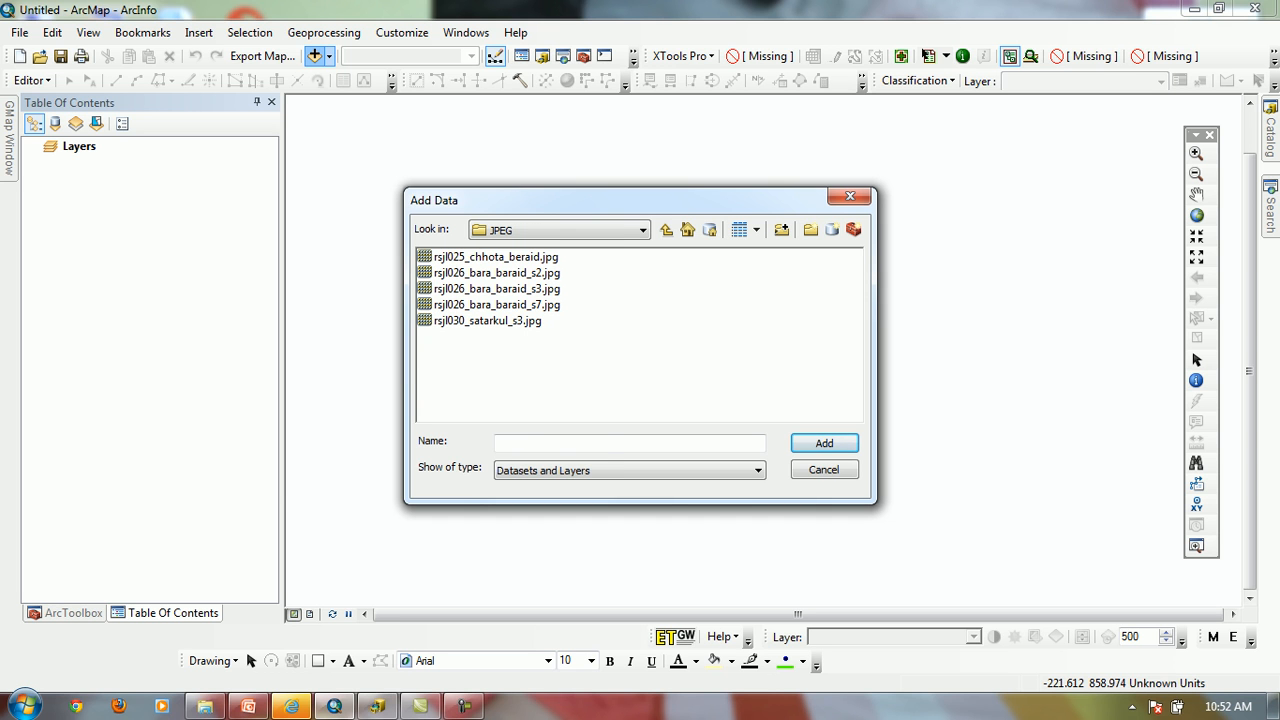
pyautogui.click(495, 257)
pyautogui.click(824, 443)
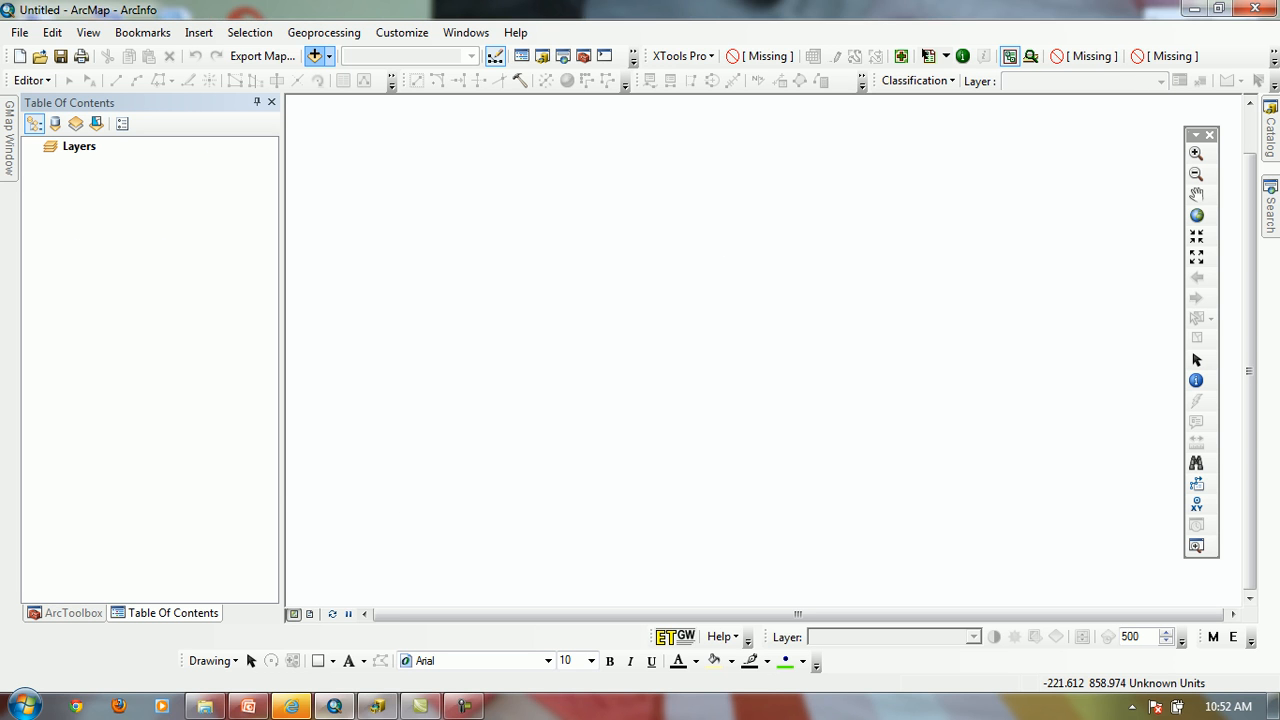
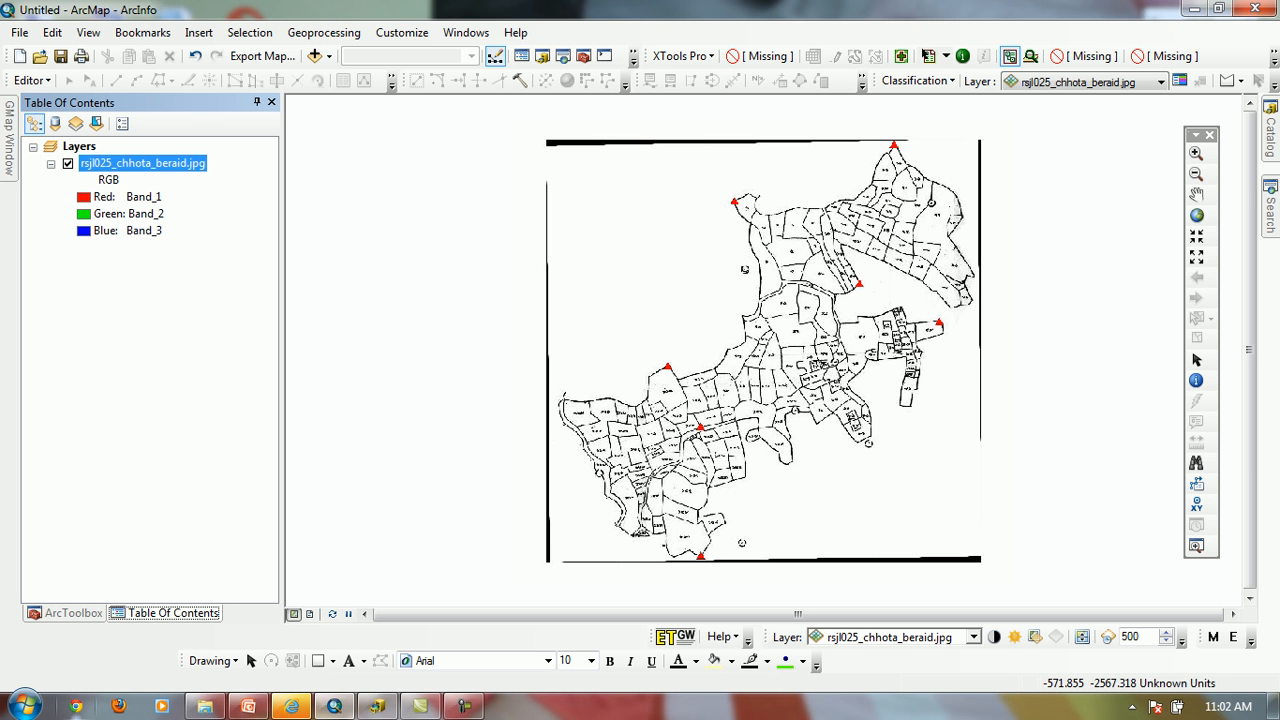
# Switch to Windows Explorer and open the DBF folder inside GIS\LABDATA\GISLAP-03
pyautogui.click(205, 706)
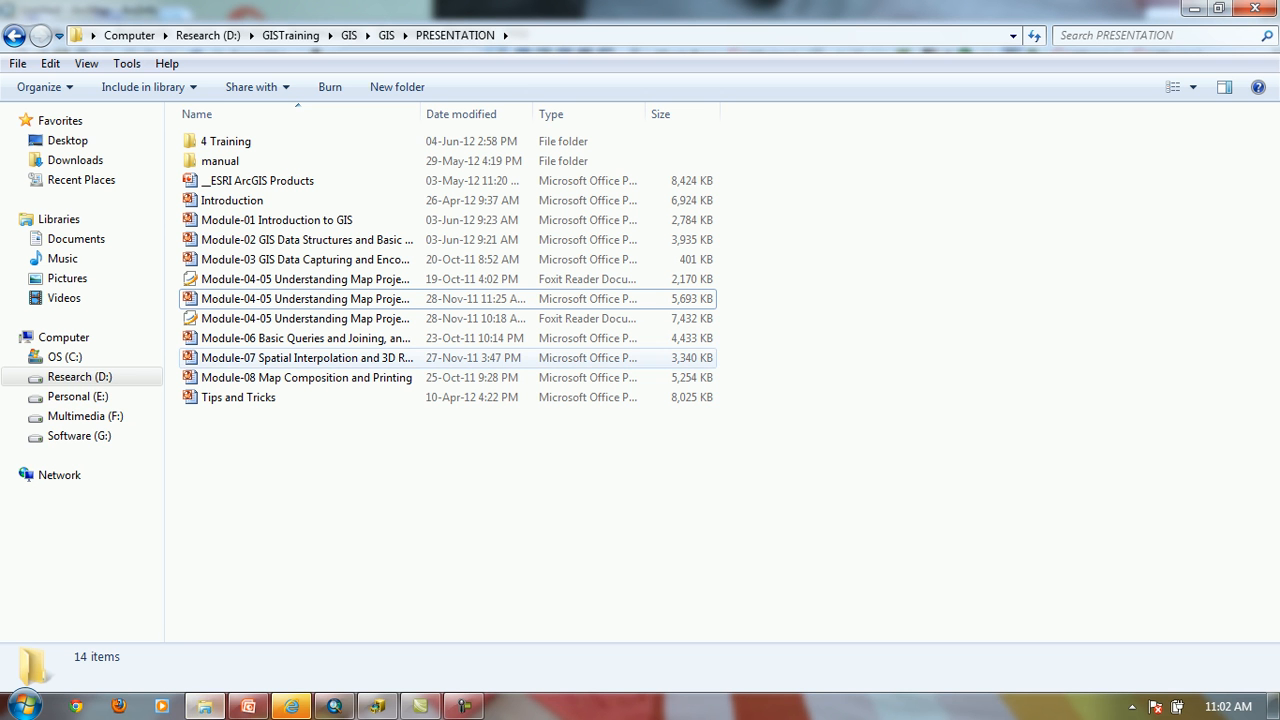
pyautogui.click(386, 36)
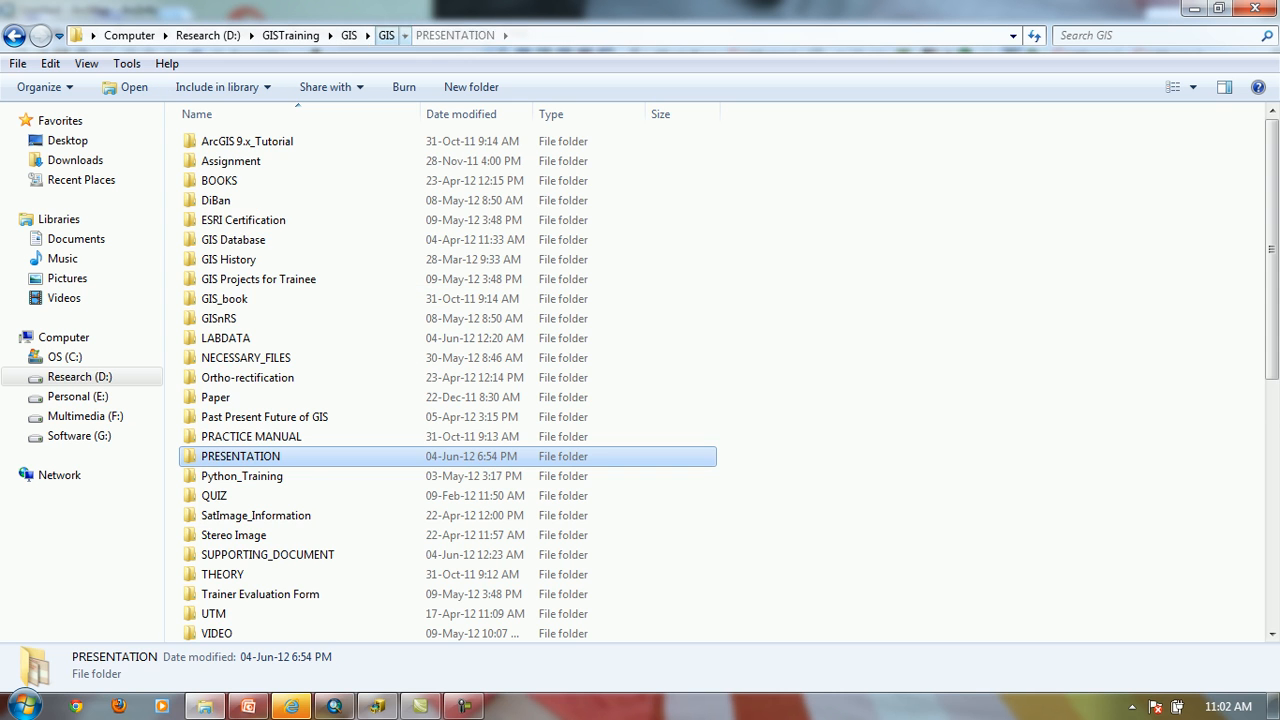
pyautogui.click(349, 36)
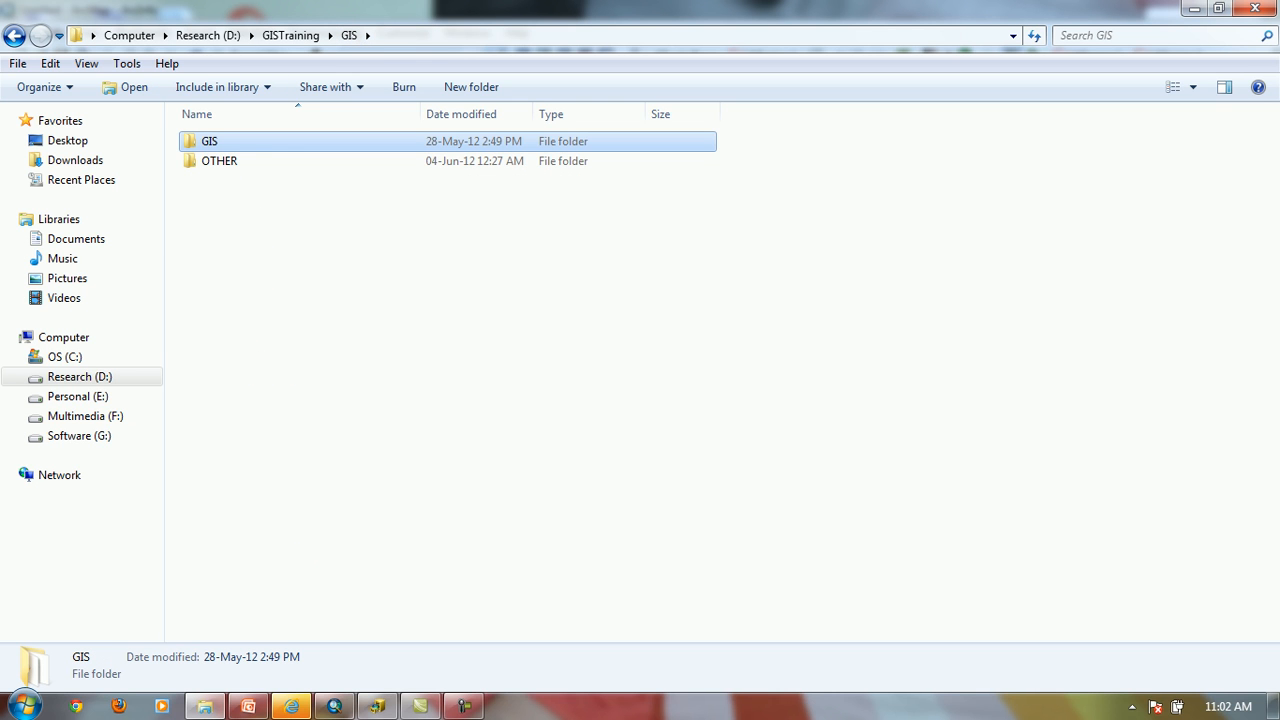
pyautogui.doubleClick(209, 141)
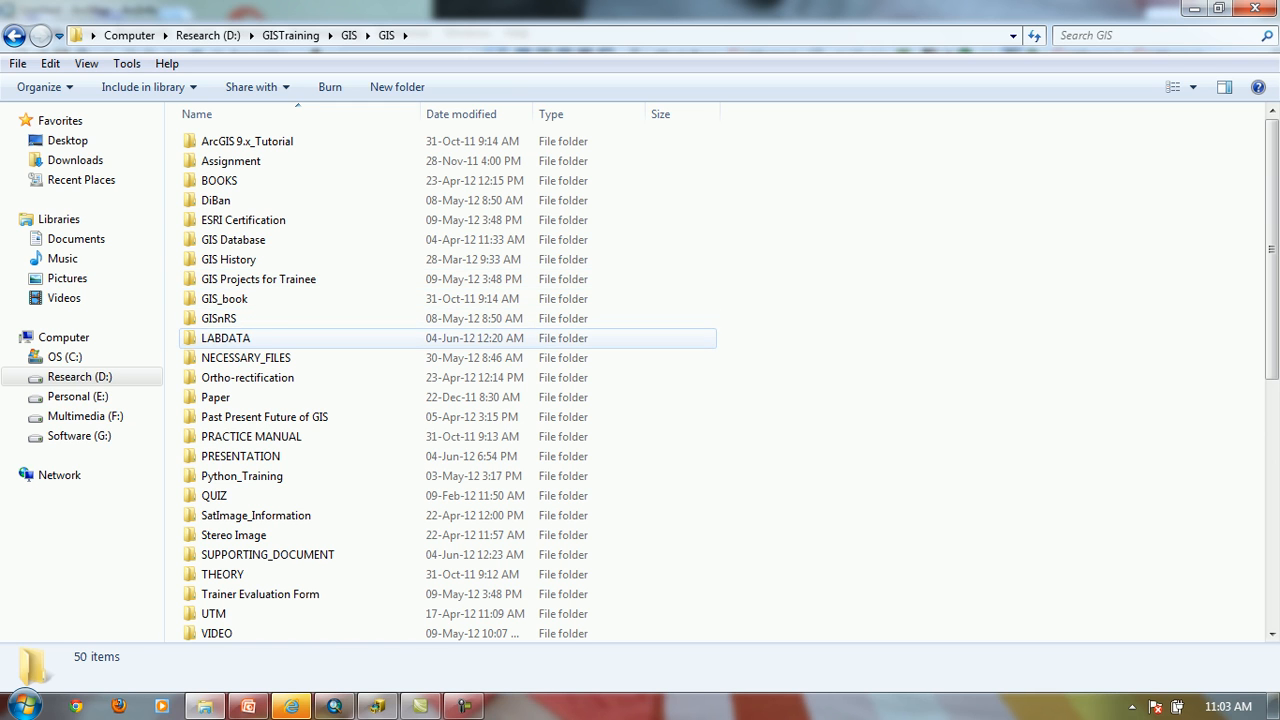
pyautogui.doubleClick(225, 338)
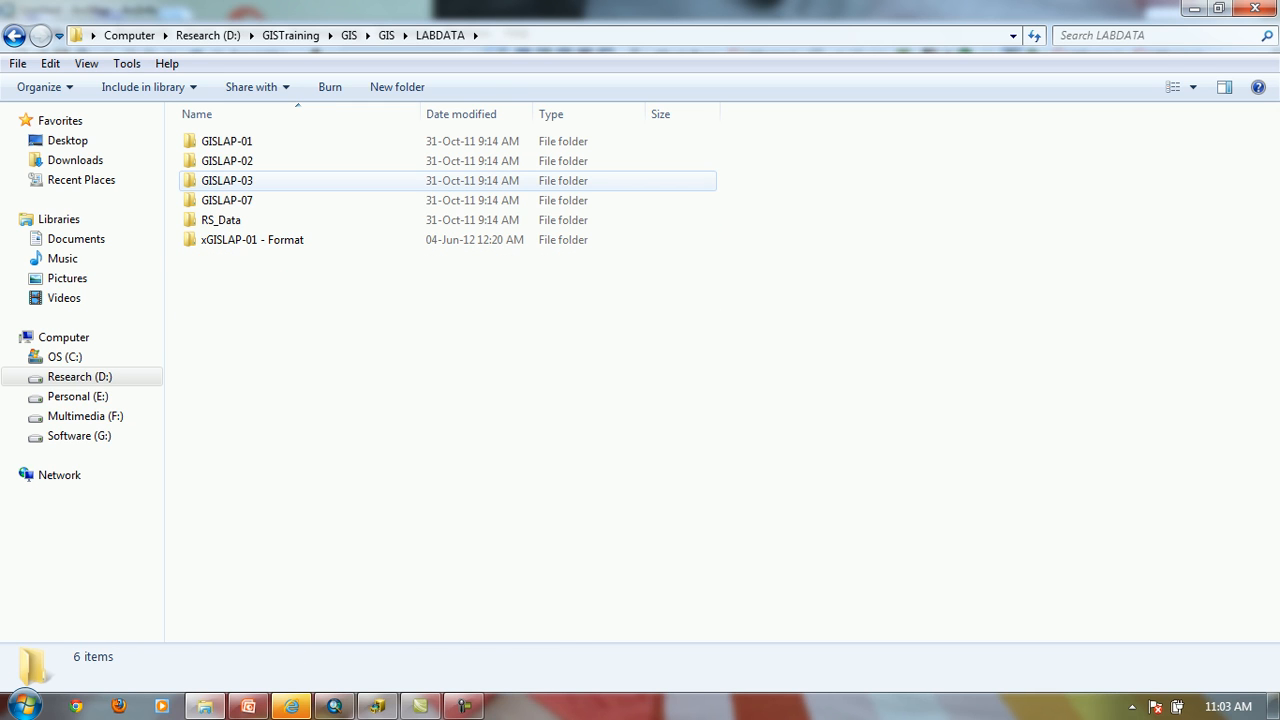
pyautogui.doubleClick(340, 180)
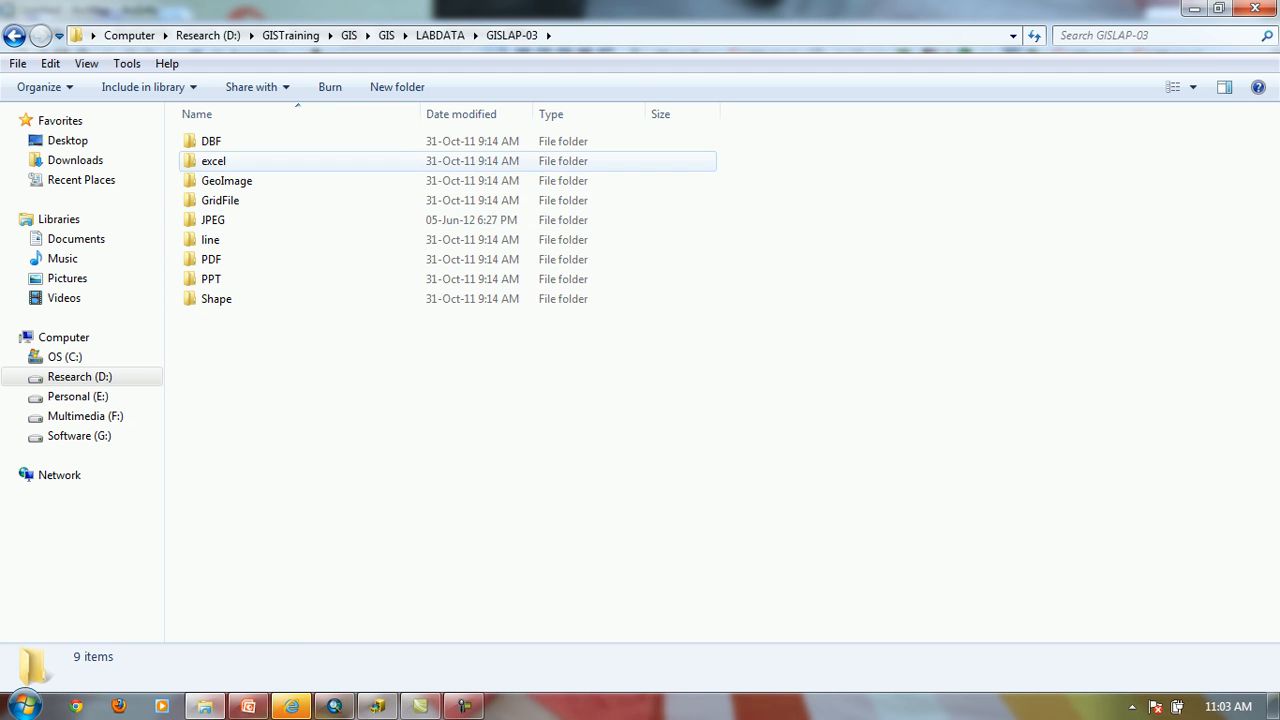
pyautogui.doubleClick(213, 161)
pyautogui.click(14, 35)
pyautogui.doubleClick(211, 141)
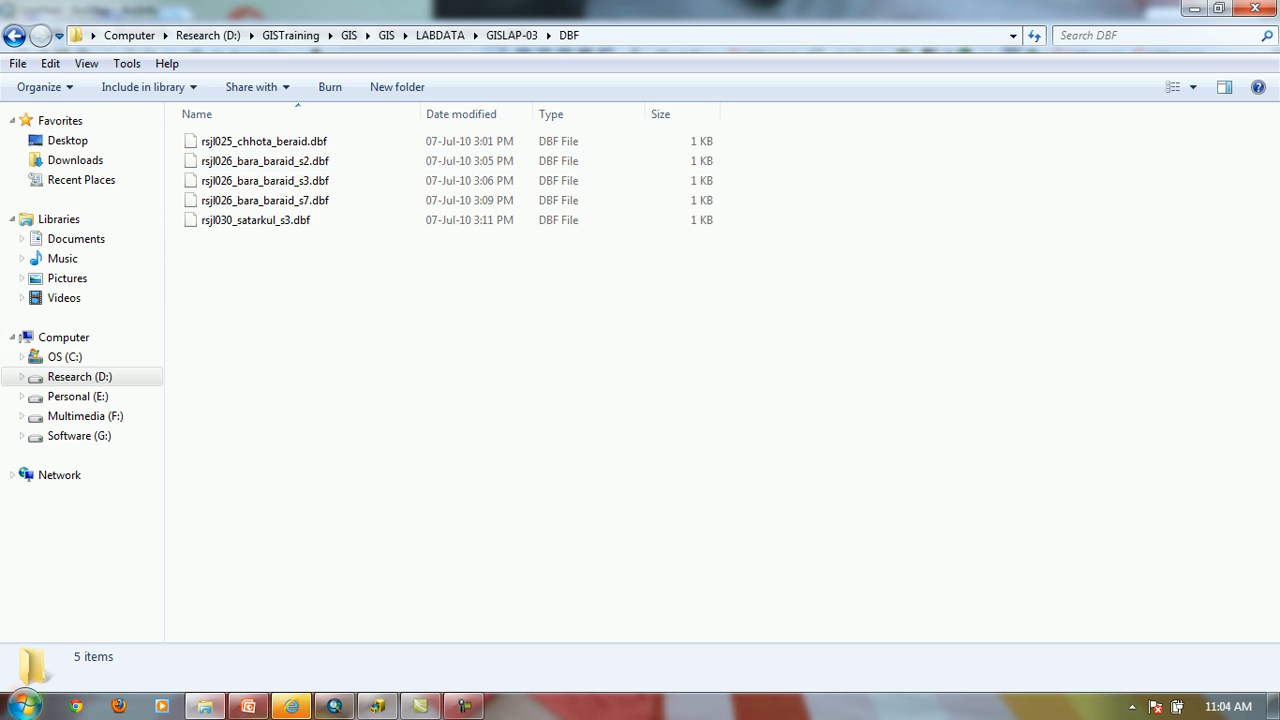
# Launch Excel with the Windows run command "excel"
pyautogui.click(24, 706)
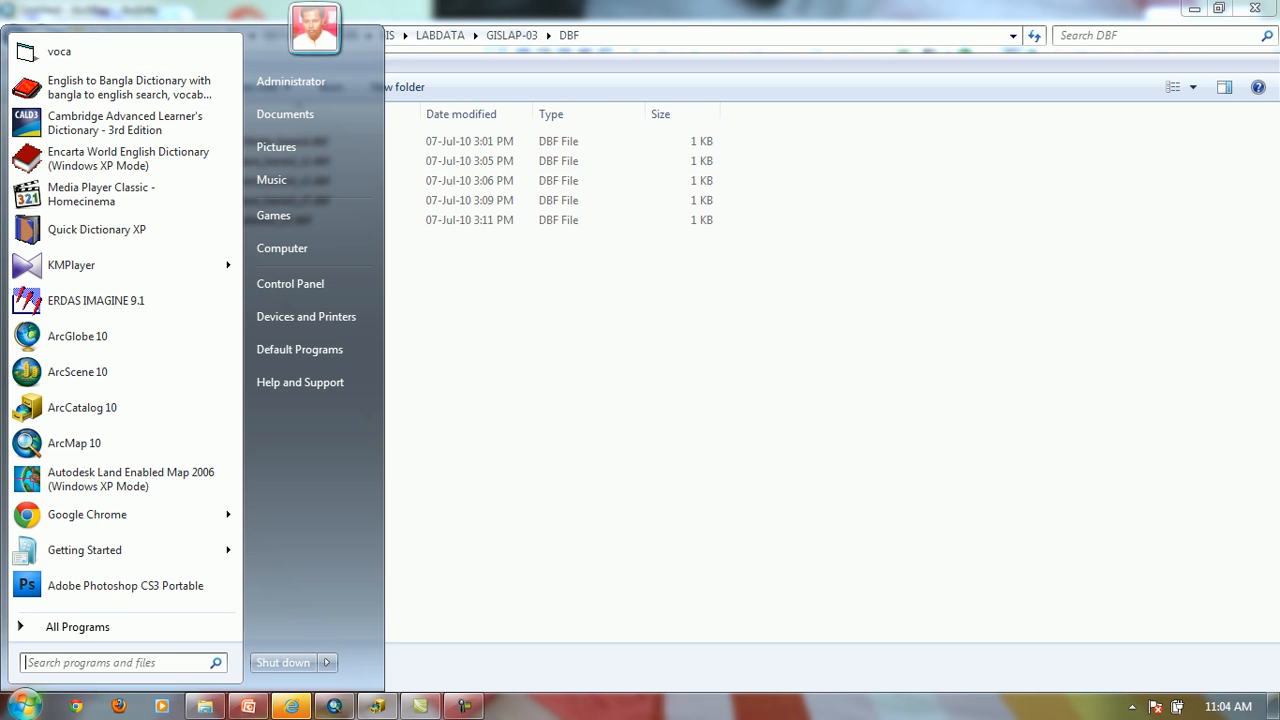
pyautogui.click(24, 706)
pyautogui.press('super+e')
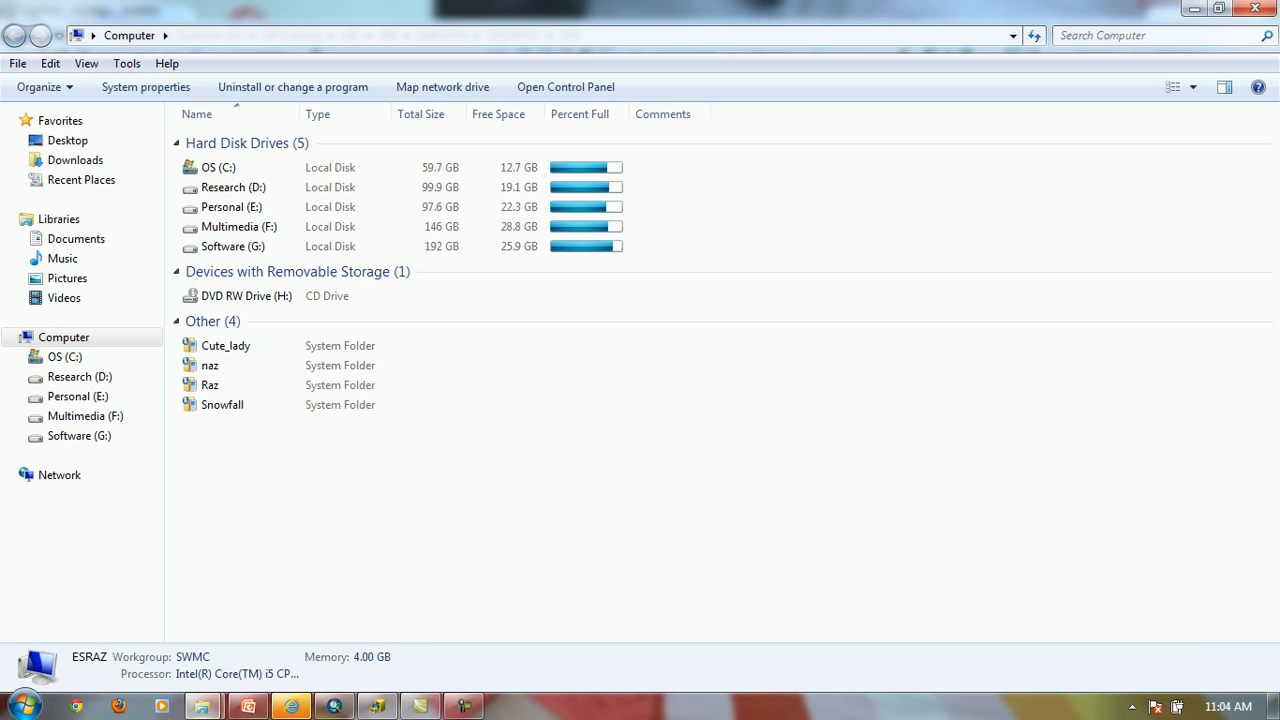
pyautogui.press('super+r')
pyautogui.write('excel')
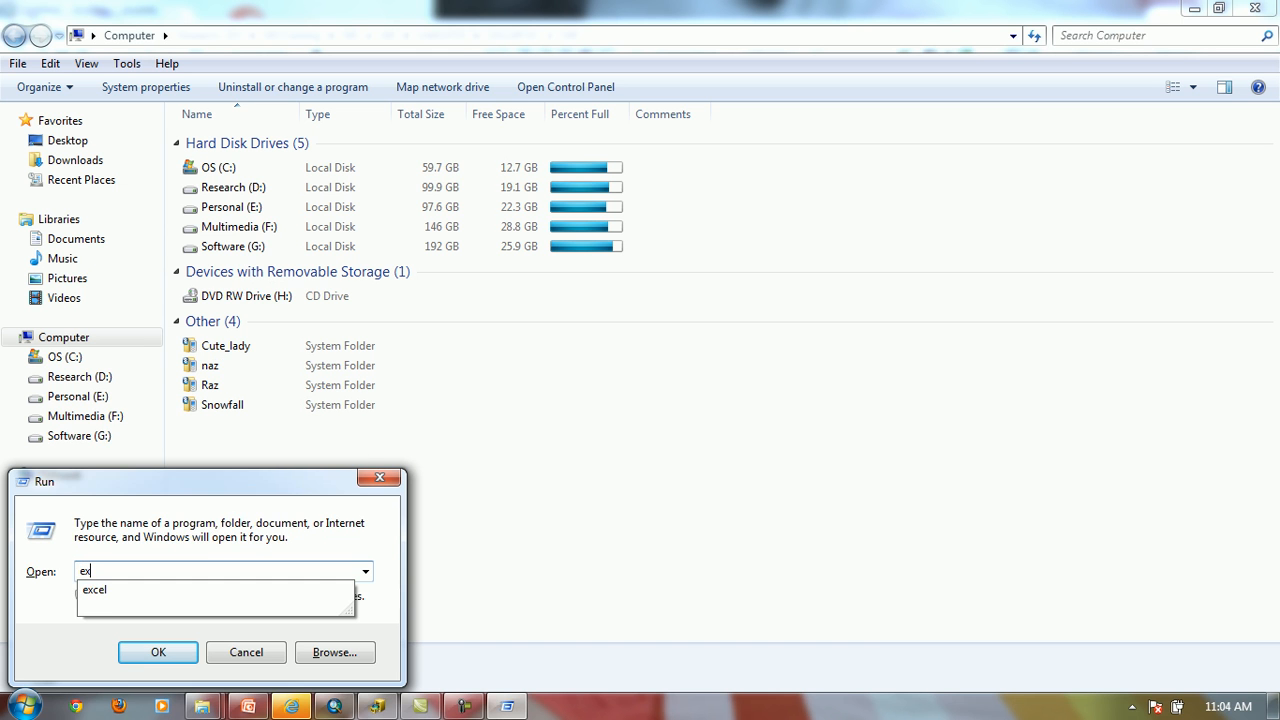
pyautogui.press('Return')
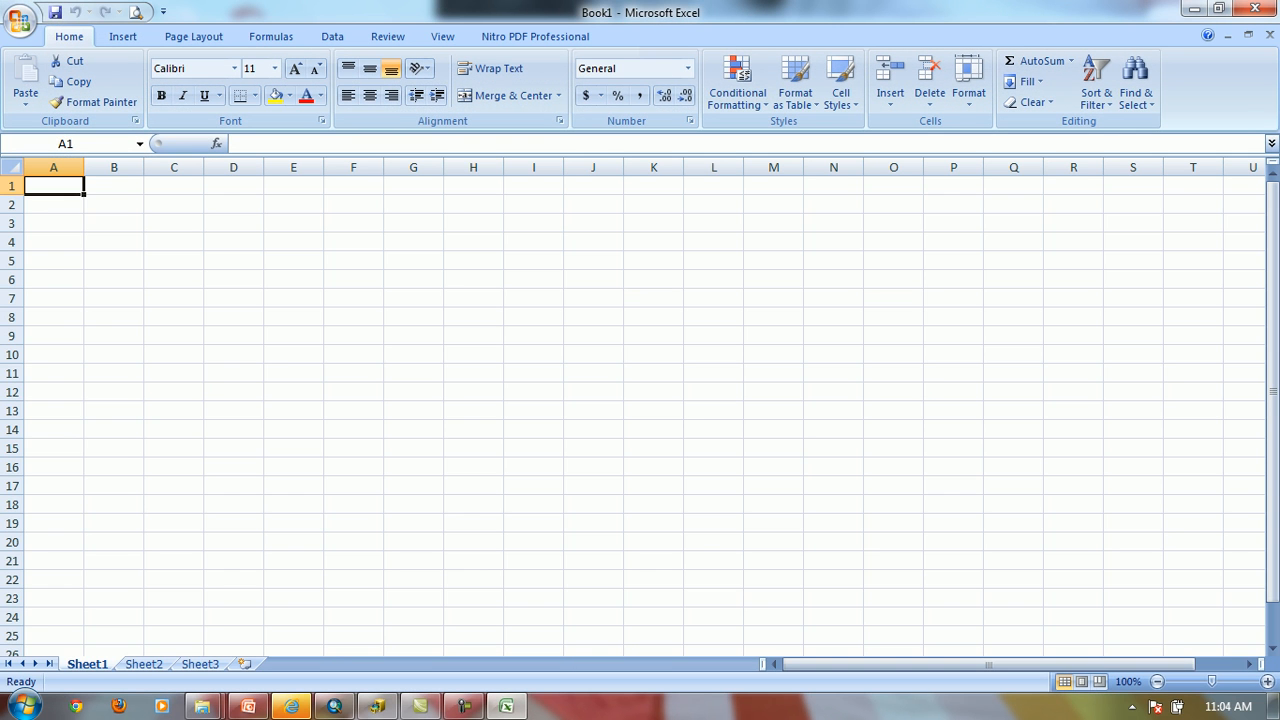
# Return to the DBF folder window and copy its full path, D:\GISTraining\GIS\GIS\LABDATA\GISLAP-03\DBF
pyautogui.click(202, 706)
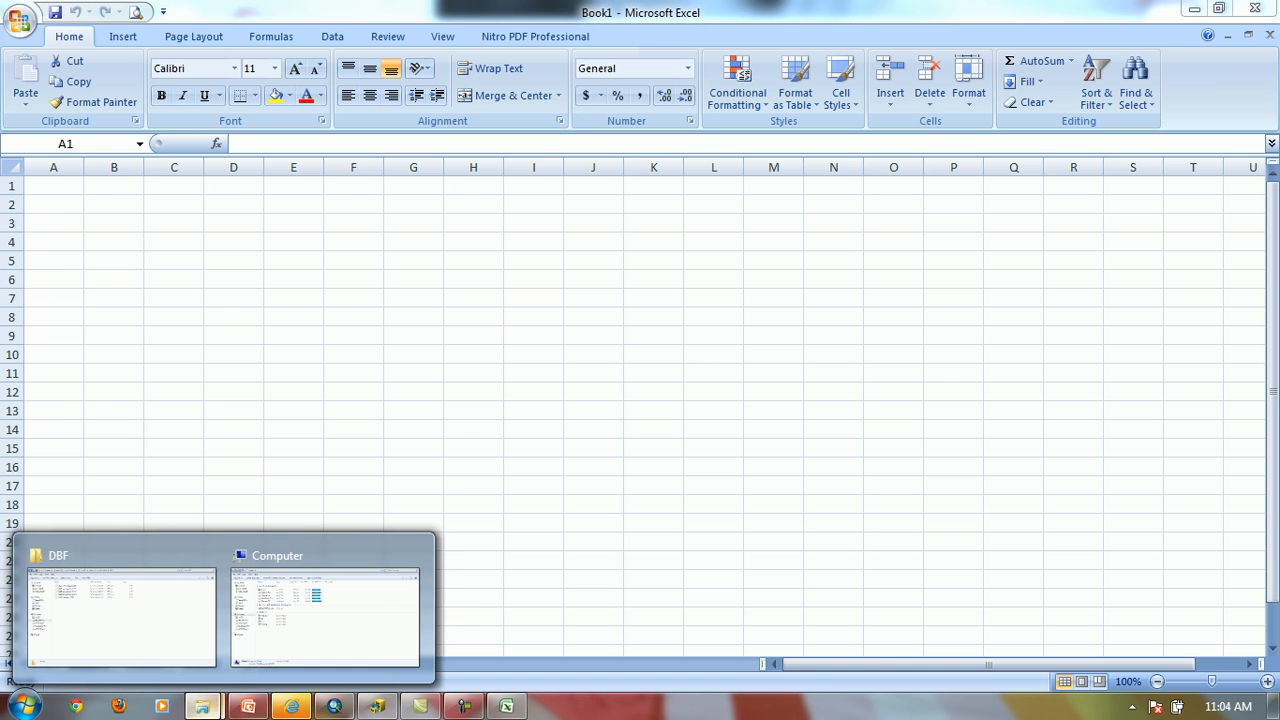
pyautogui.click(120, 610)
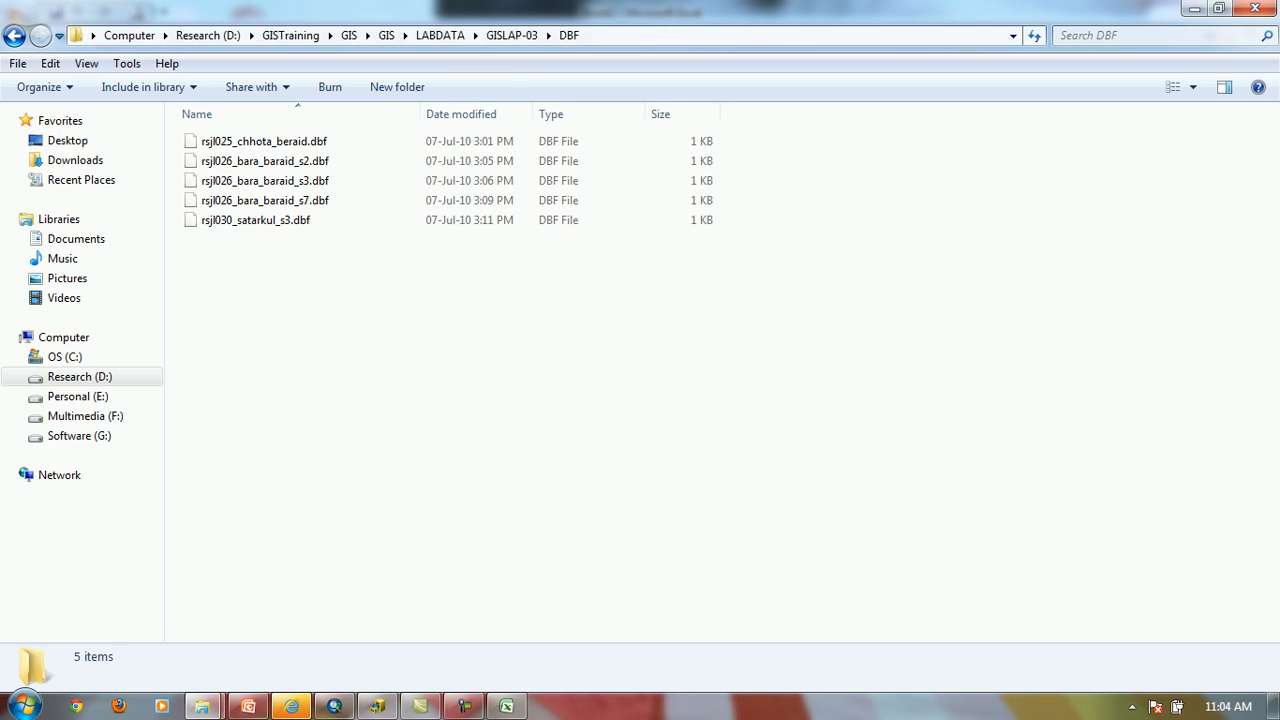
pyautogui.rightClick(643, 35)
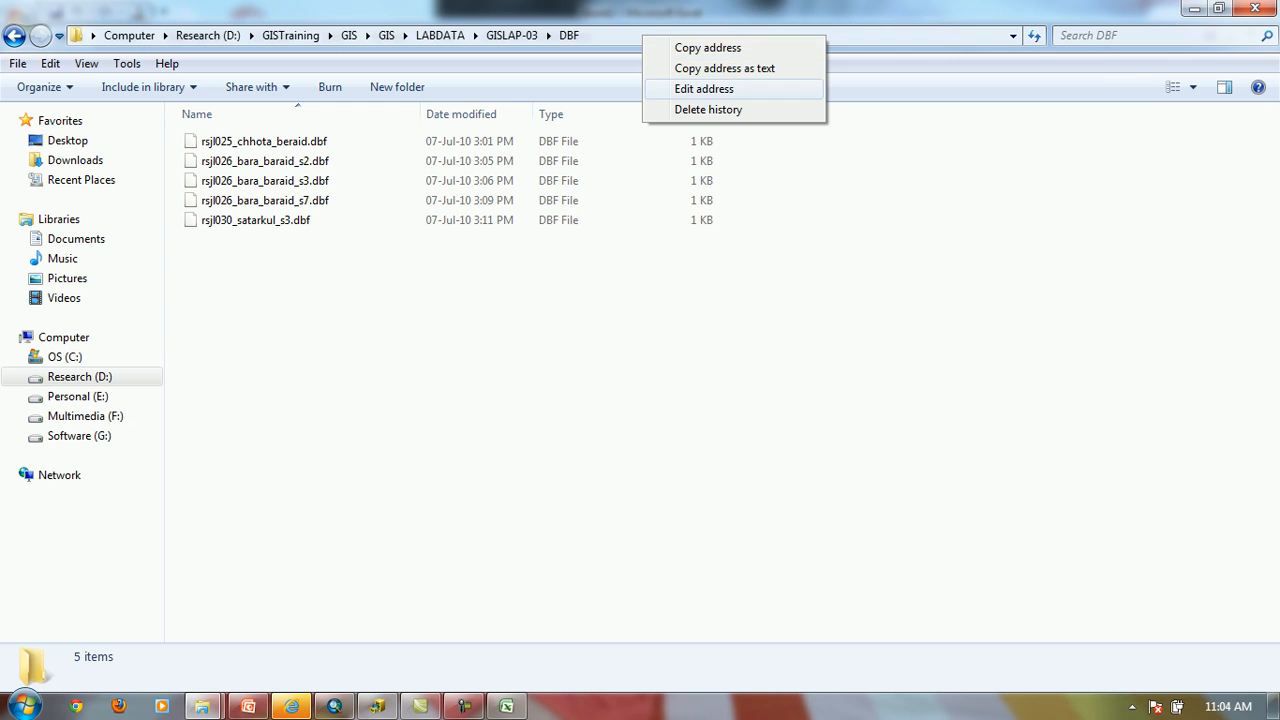
pyautogui.click(704, 88)
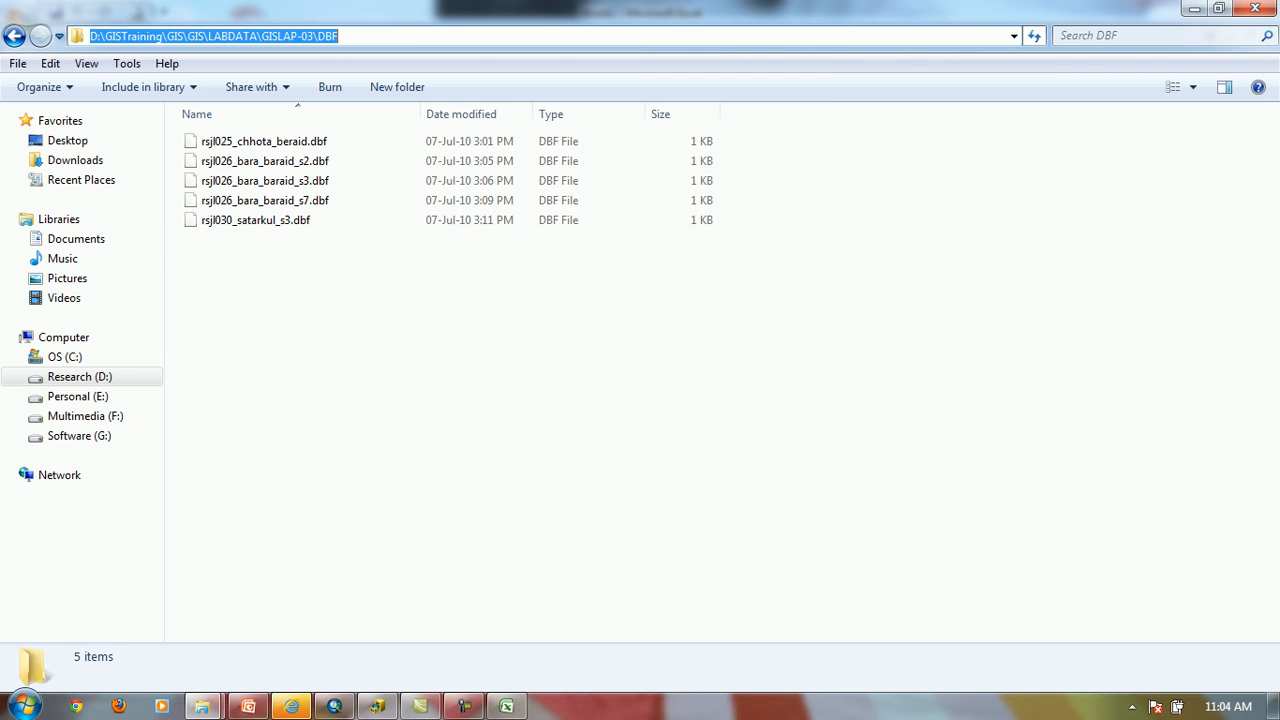
# Switch to Excel, browse to the copied DBF path with the dBase Files filter and open rsjl025_chhota_beraid.dbf
pyautogui.click(506, 706)
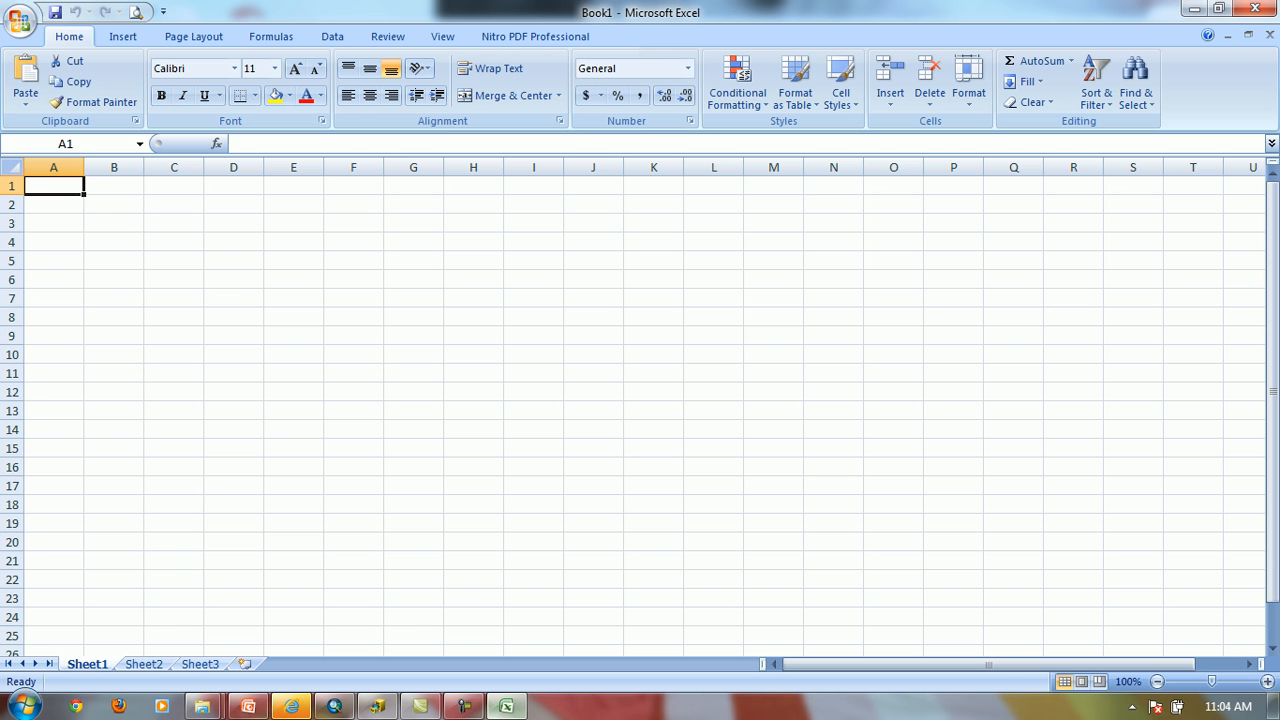
pyautogui.click(20, 20)
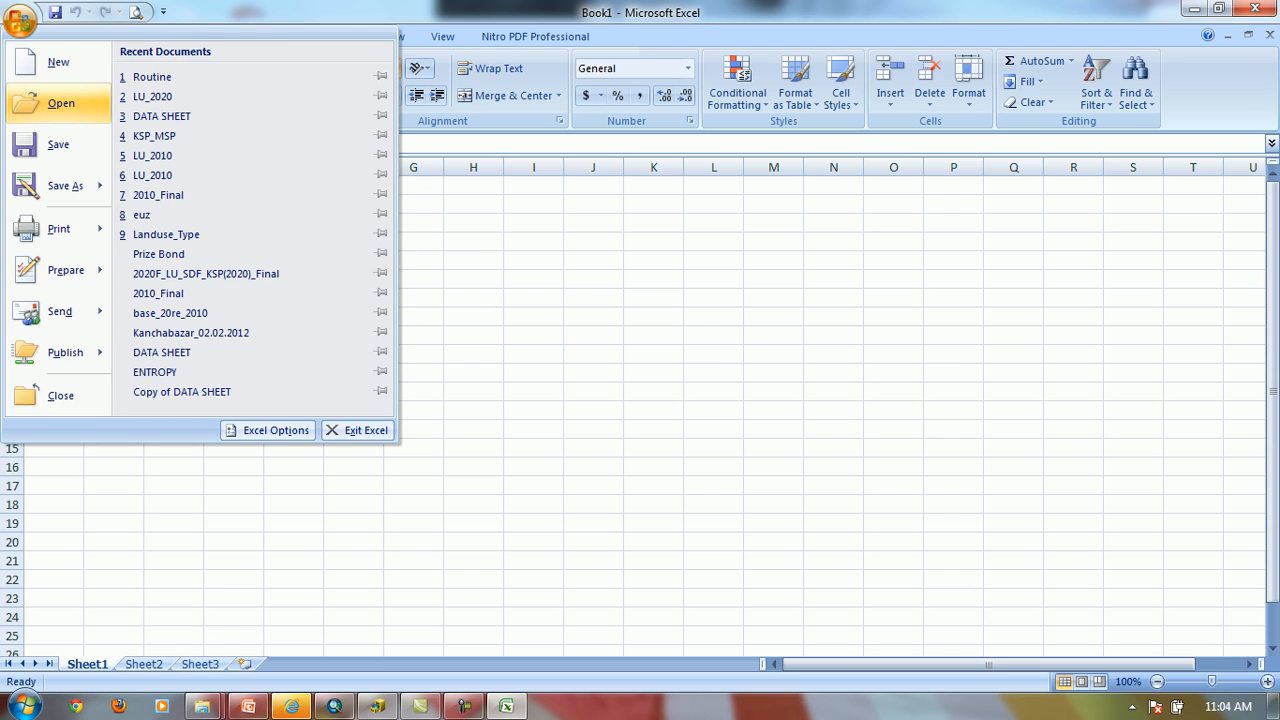
pyautogui.click(60, 103)
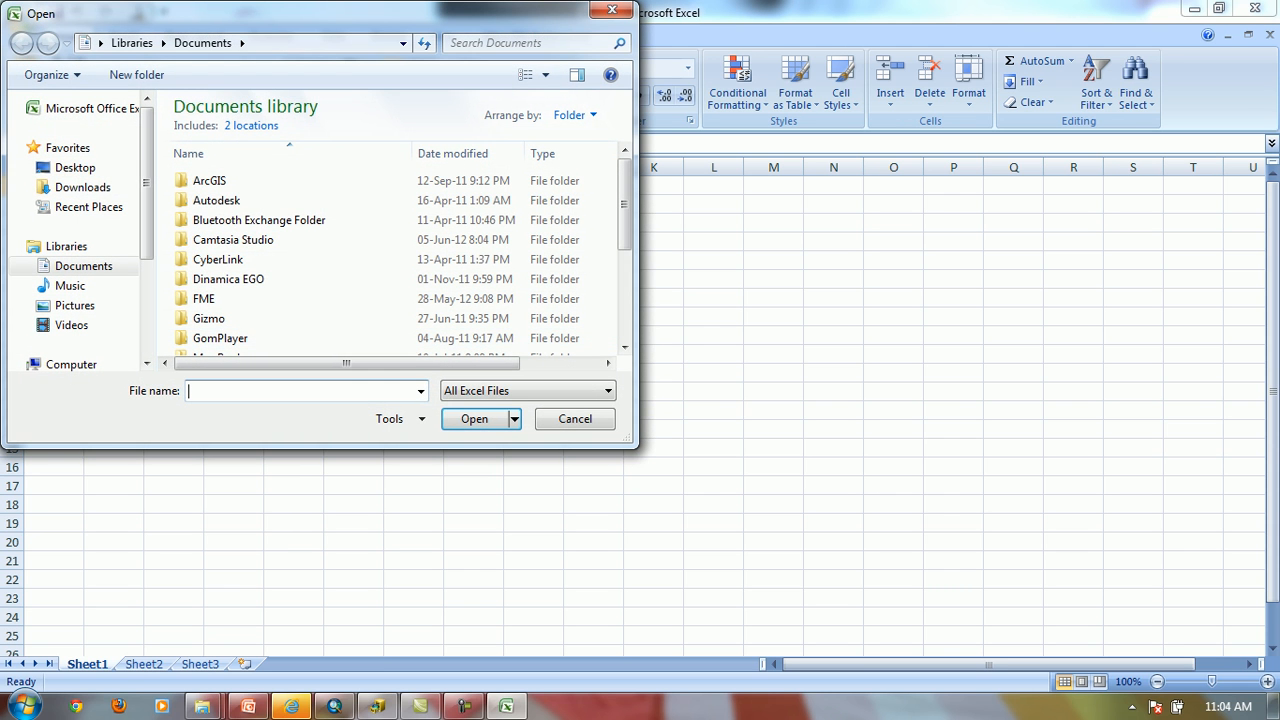
pyautogui.write('D:\\Training\\GIS\\GIS\\LABDATA\\GISLAP-03\\DBF')
pyautogui.press('Return')
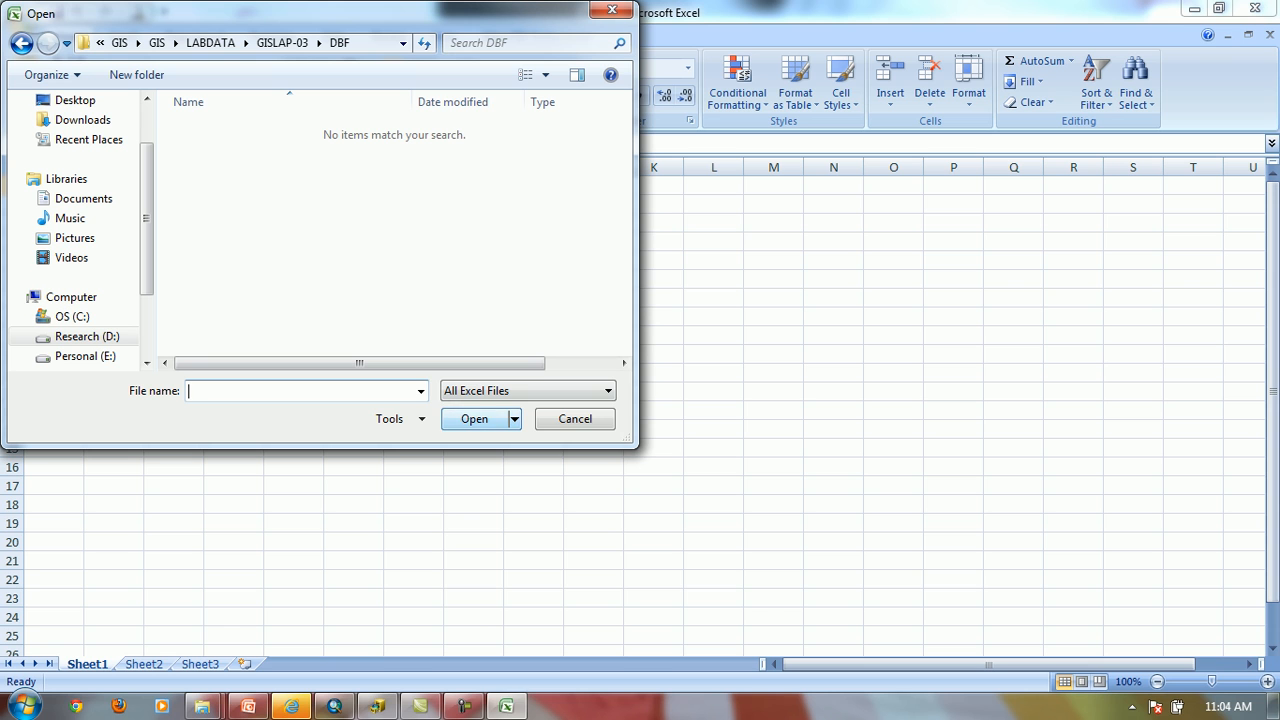
pyautogui.click(528, 391)
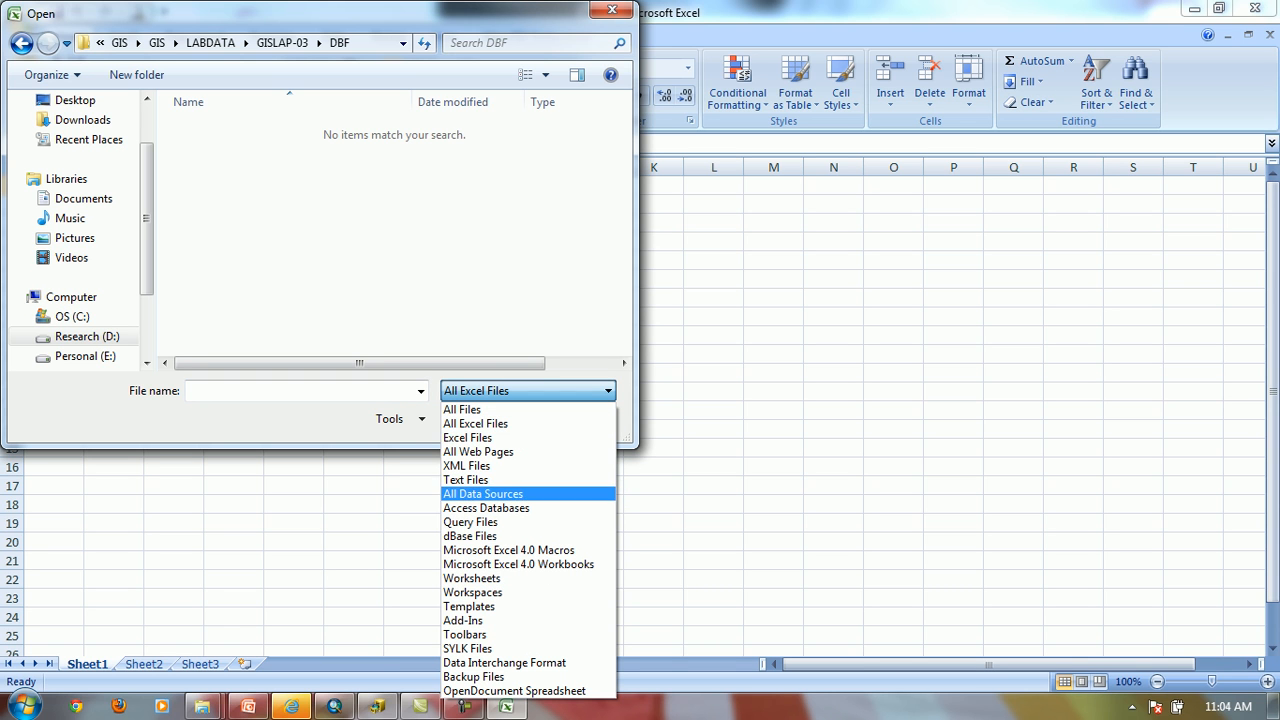
pyautogui.click(480, 536)
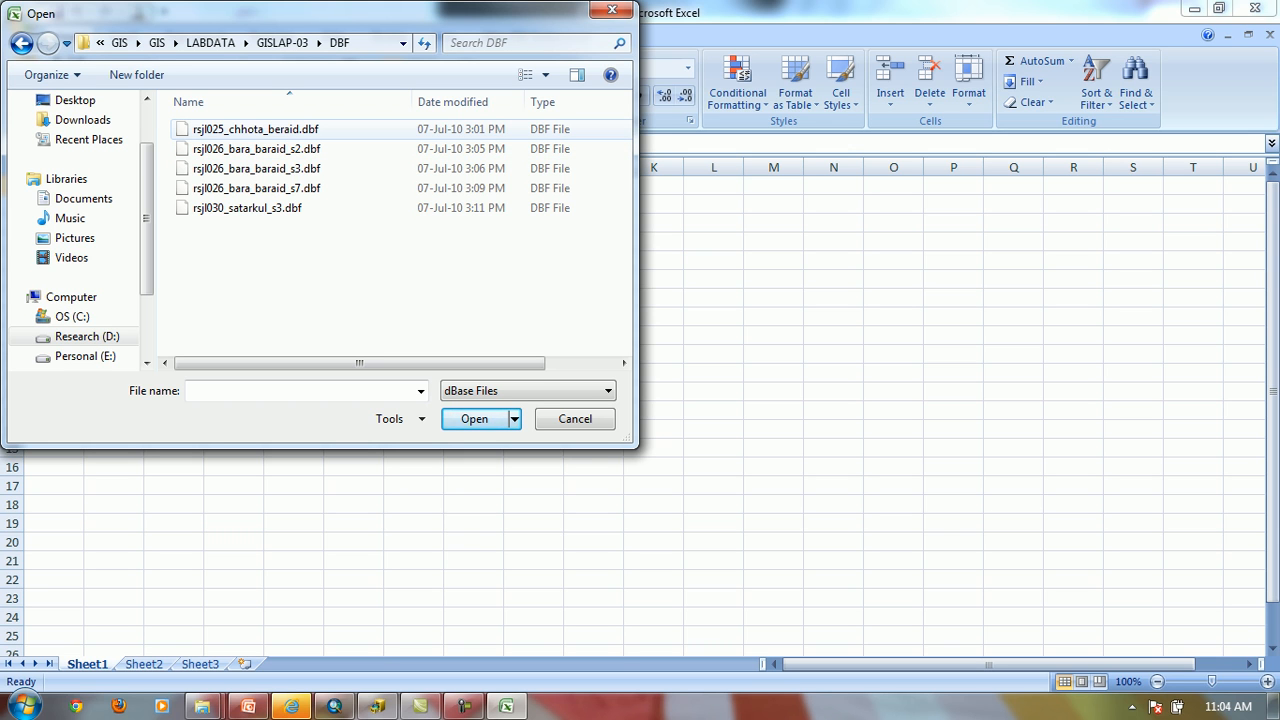
pyautogui.click(256, 129)
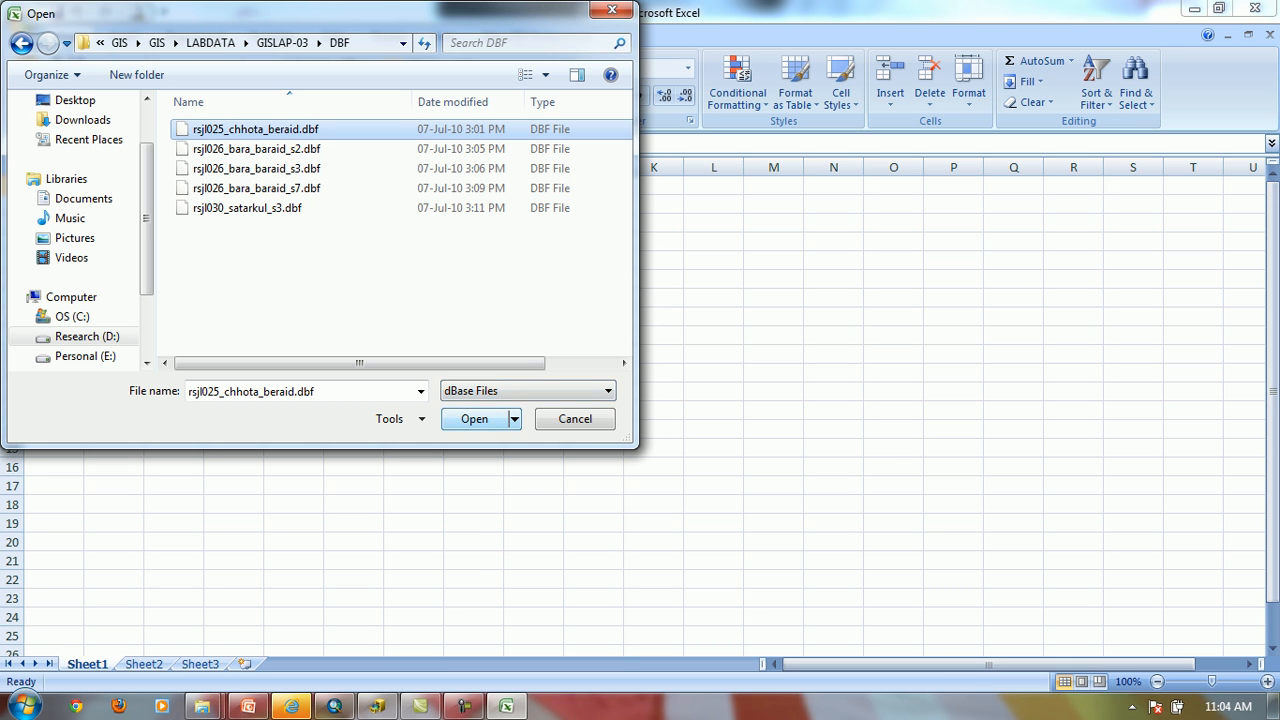
pyautogui.press('Return')
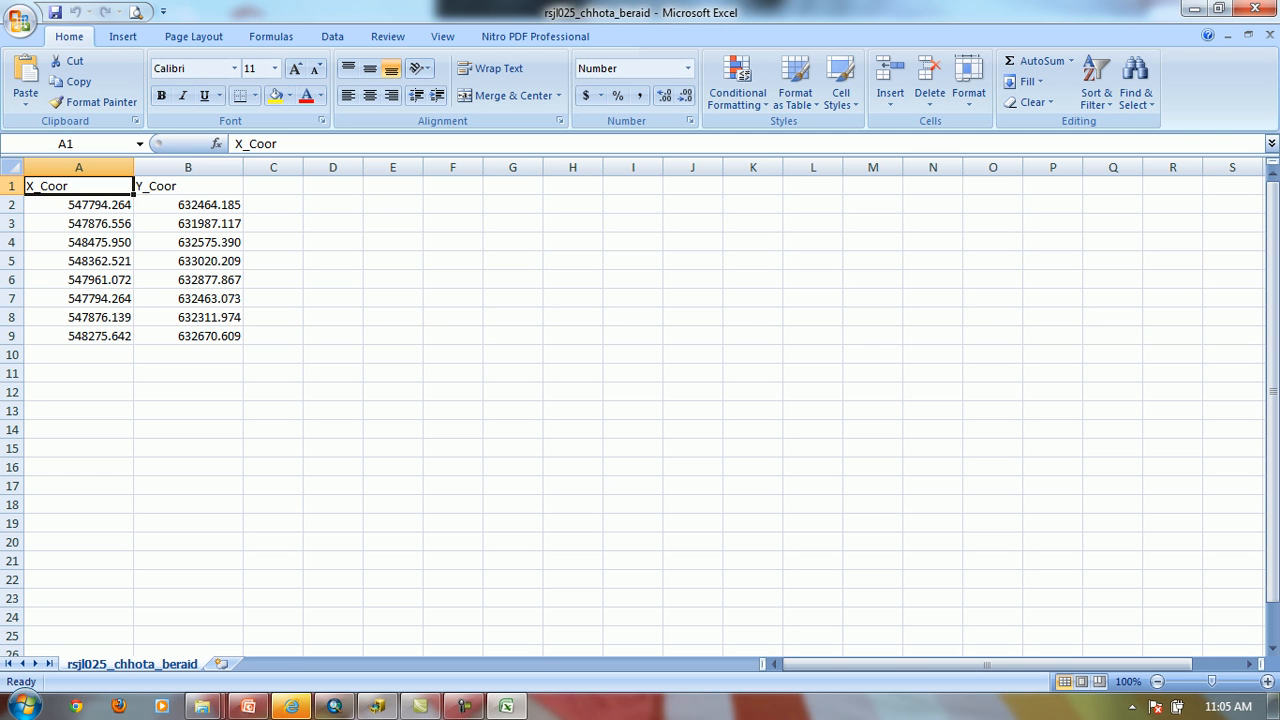
# Save the coordinate table as an Excel Workbook named rsjl025_chhota_beraid in the GISLAP-03\excel folder
pyautogui.click(55, 12)
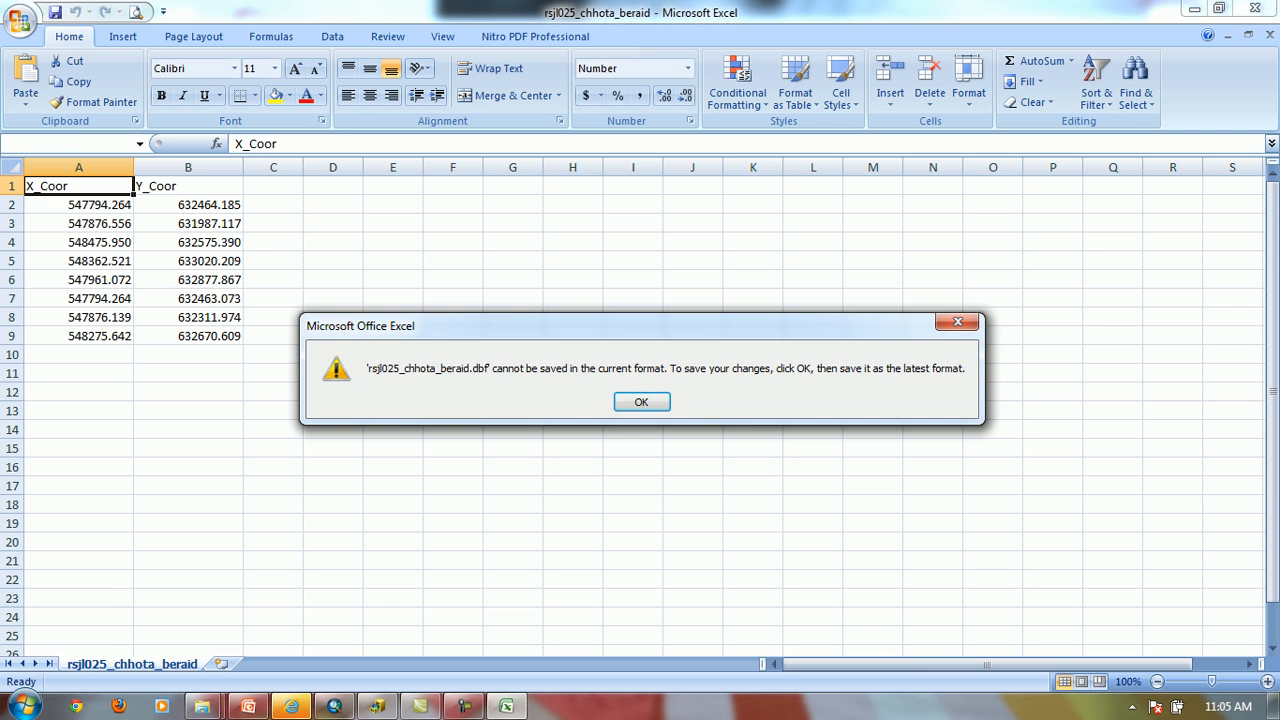
pyautogui.click(641, 401)
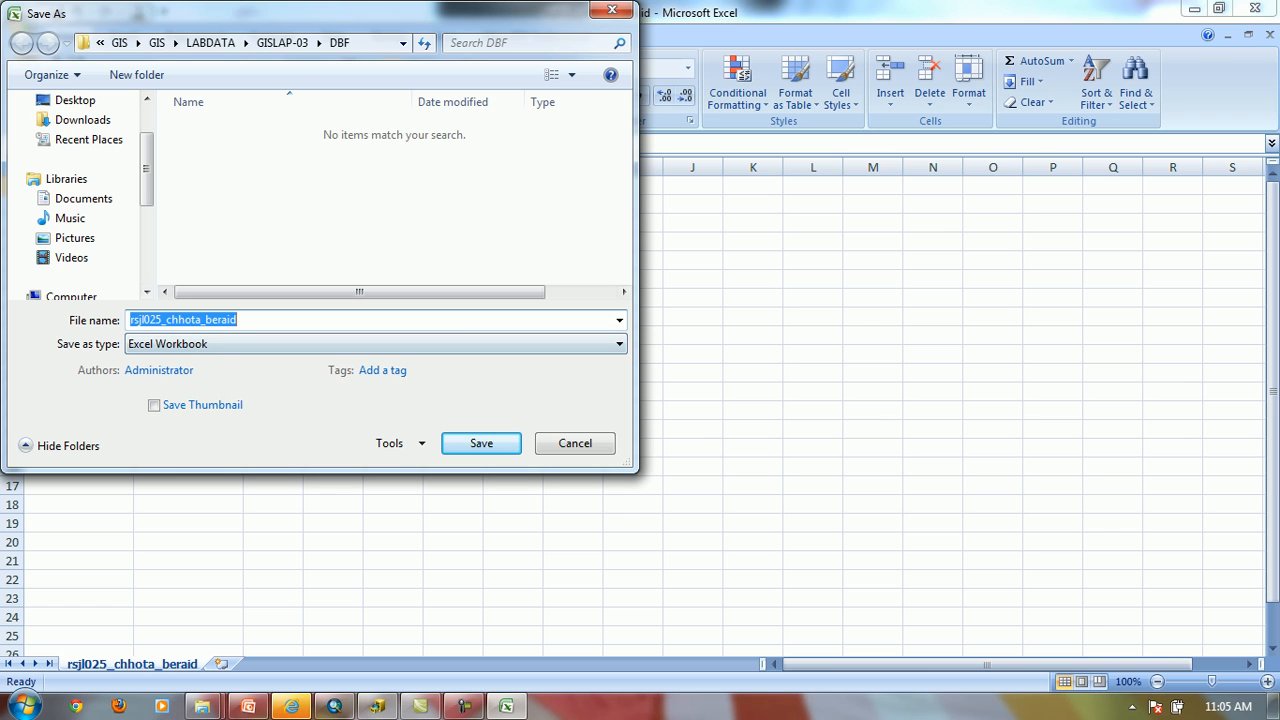
pyautogui.click(288, 43)
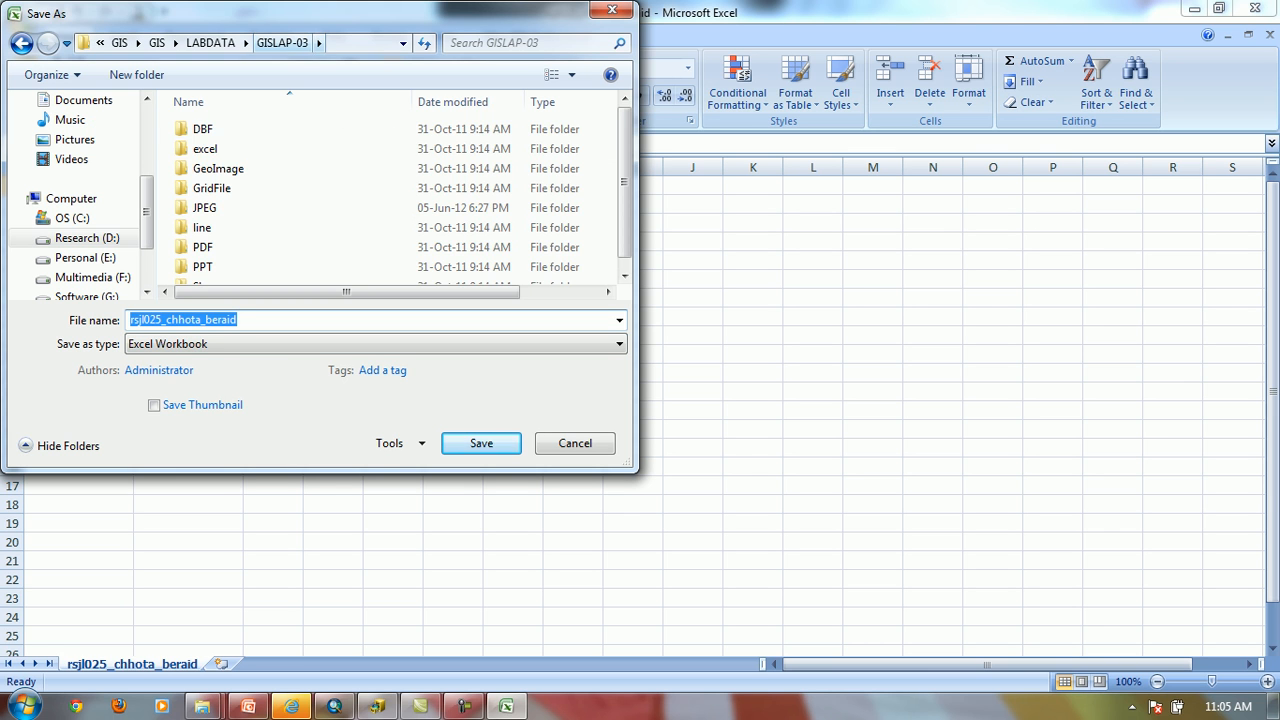
pyautogui.doubleClick(205, 148)
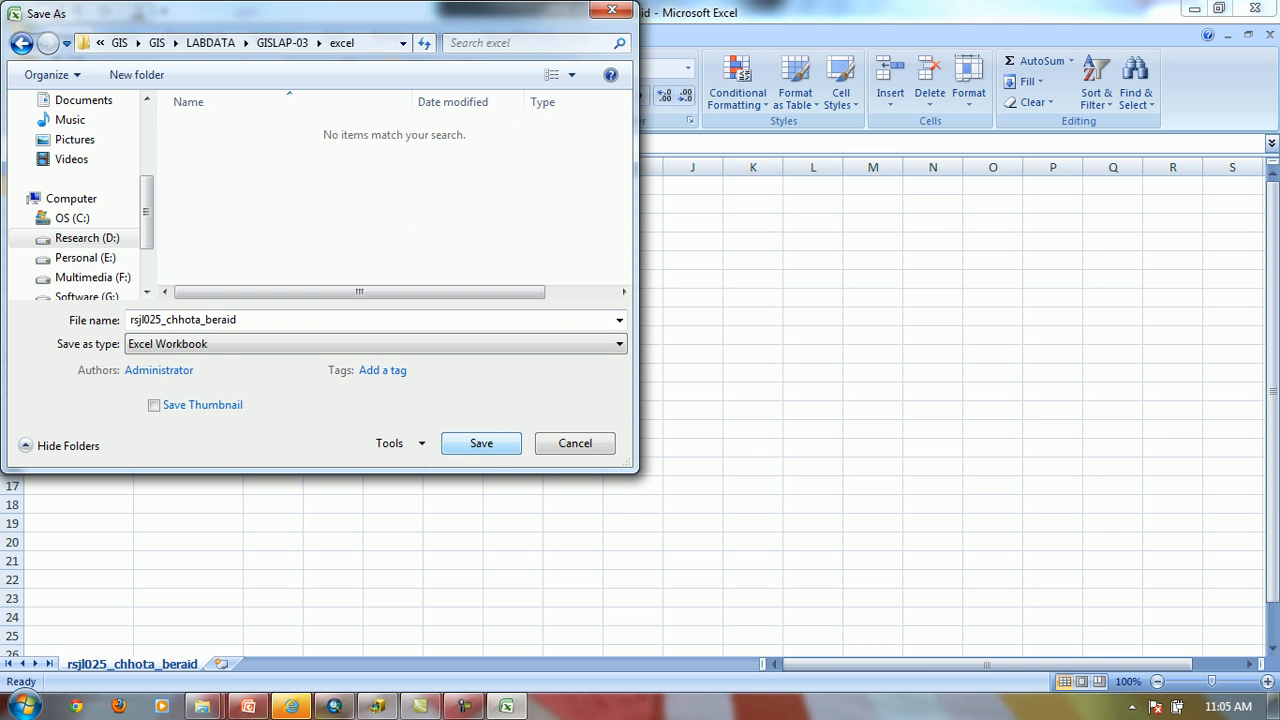
pyautogui.press('Return')
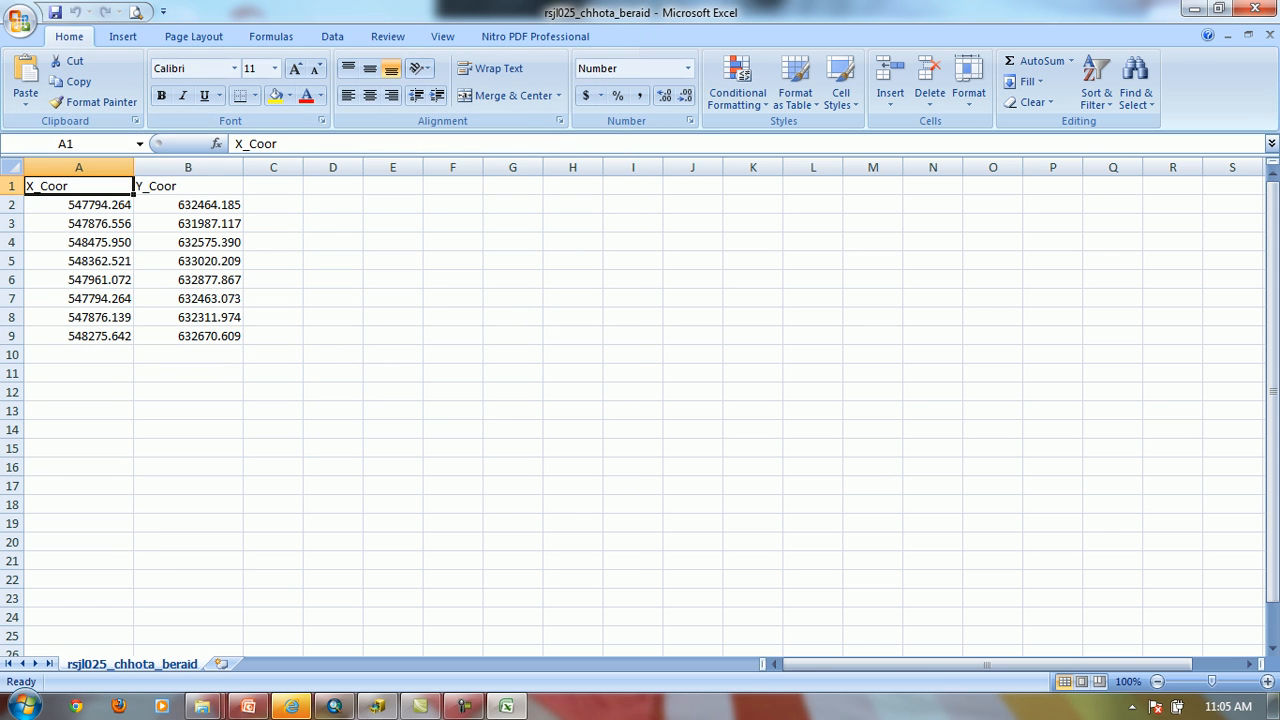
# Select the coordinate table A1:B9 and examine its range name, then clear the selection at B10
pyautogui.click(188, 430)
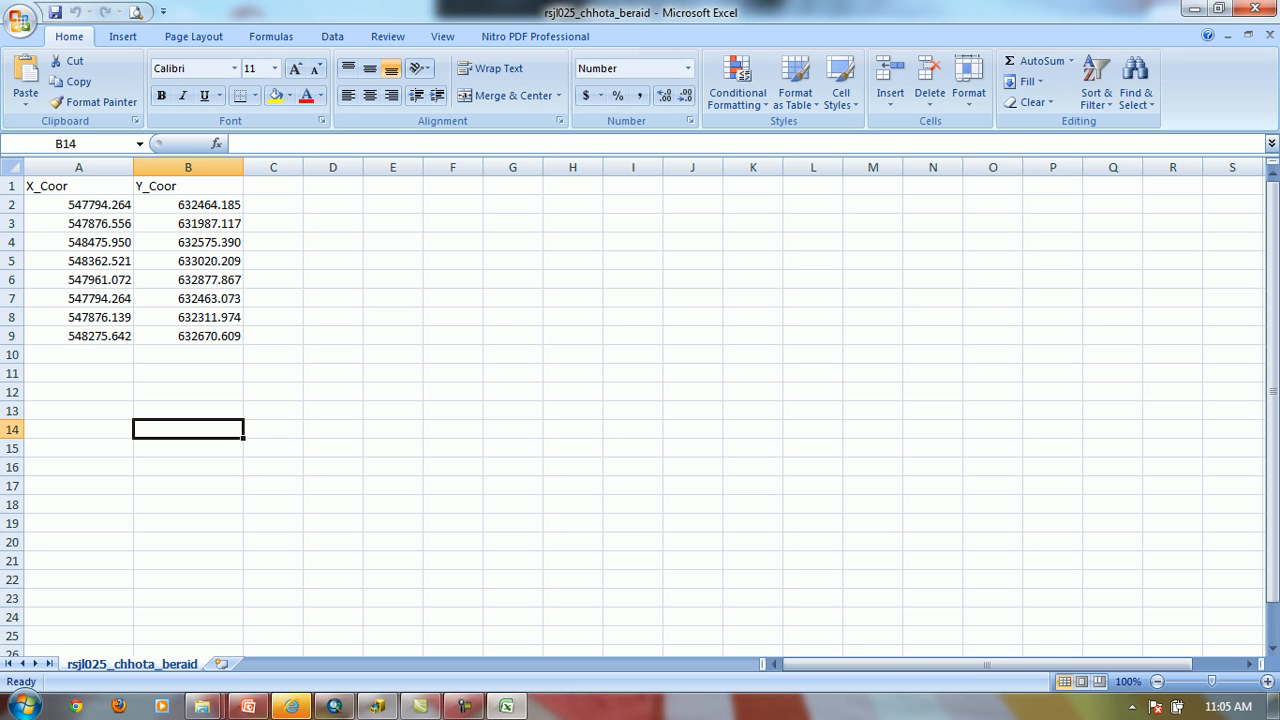
pyautogui.moveTo(188, 355); pyautogui.dragTo(188, 411)
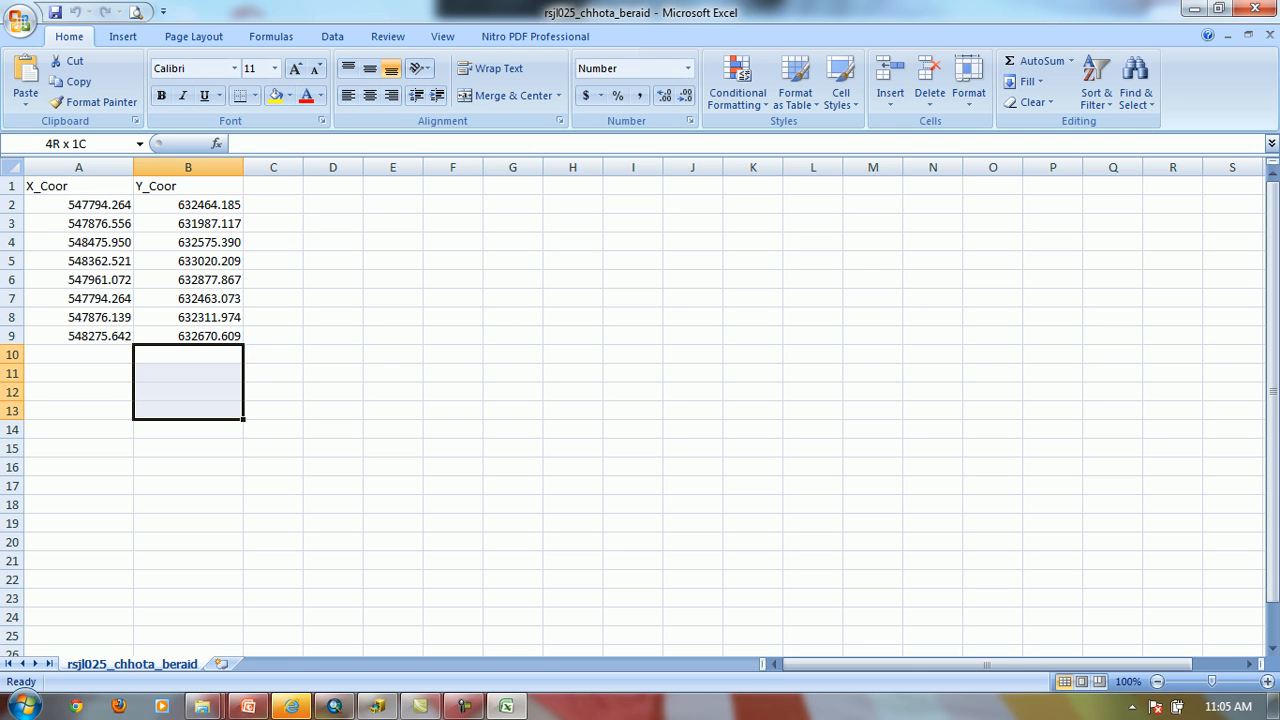
pyautogui.moveTo(50, 186); pyautogui.dragTo(200, 336)
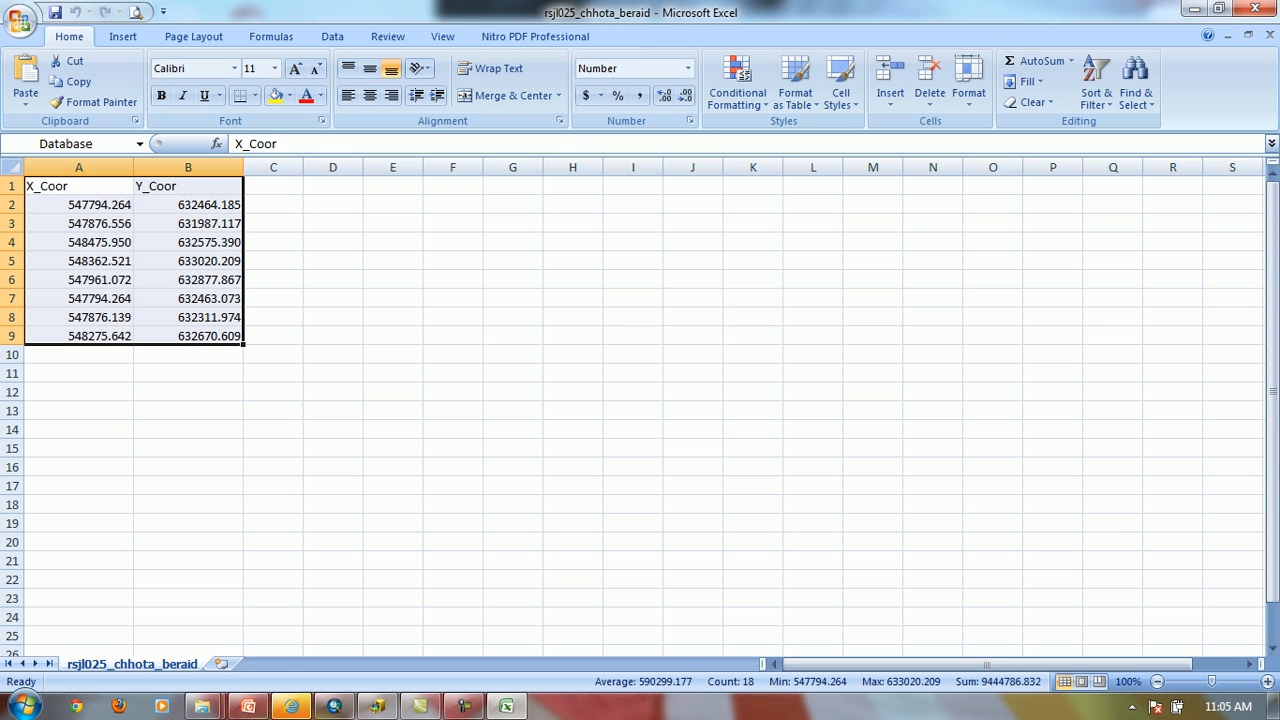
pyautogui.click(68, 144)
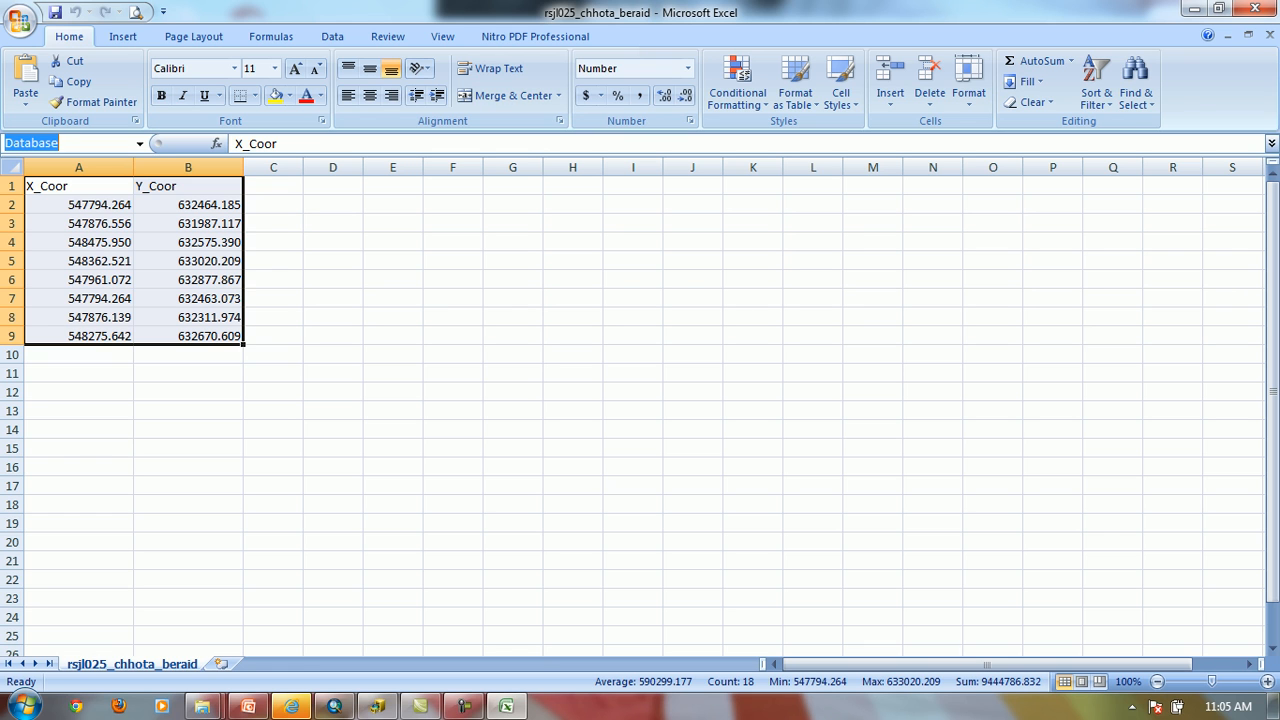
pyautogui.click(188, 355)
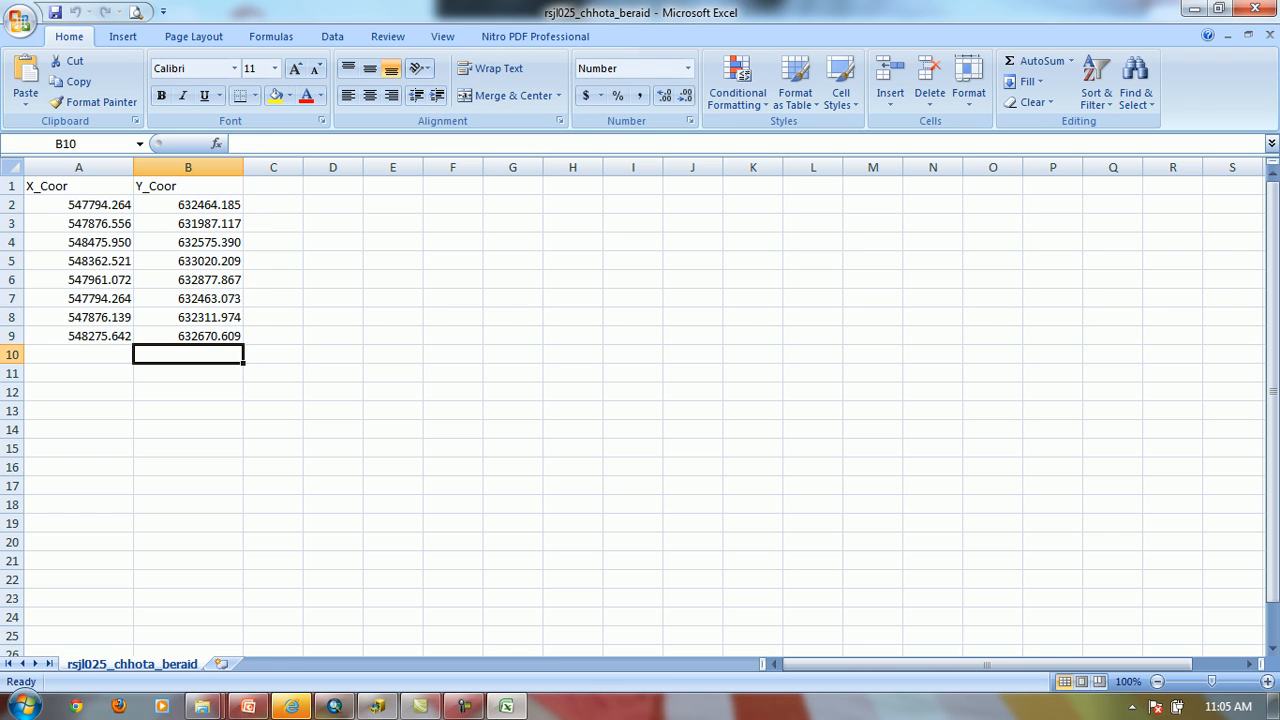
# Select the Database named range covering the coordinate table, then close Excel
pyautogui.moveTo(392, 448); pyautogui.dragTo(80, 205)
pyautogui.click(140, 144)
pyautogui.click(40, 165)
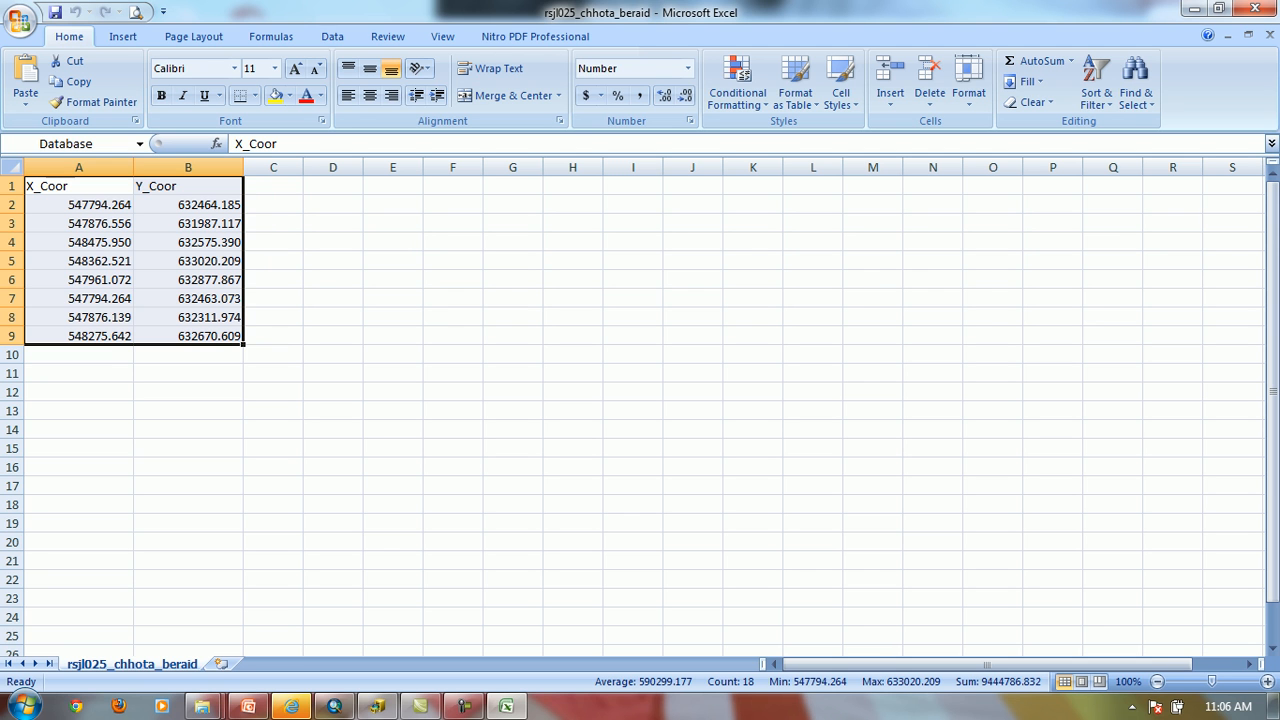
pyautogui.click(1256, 8)
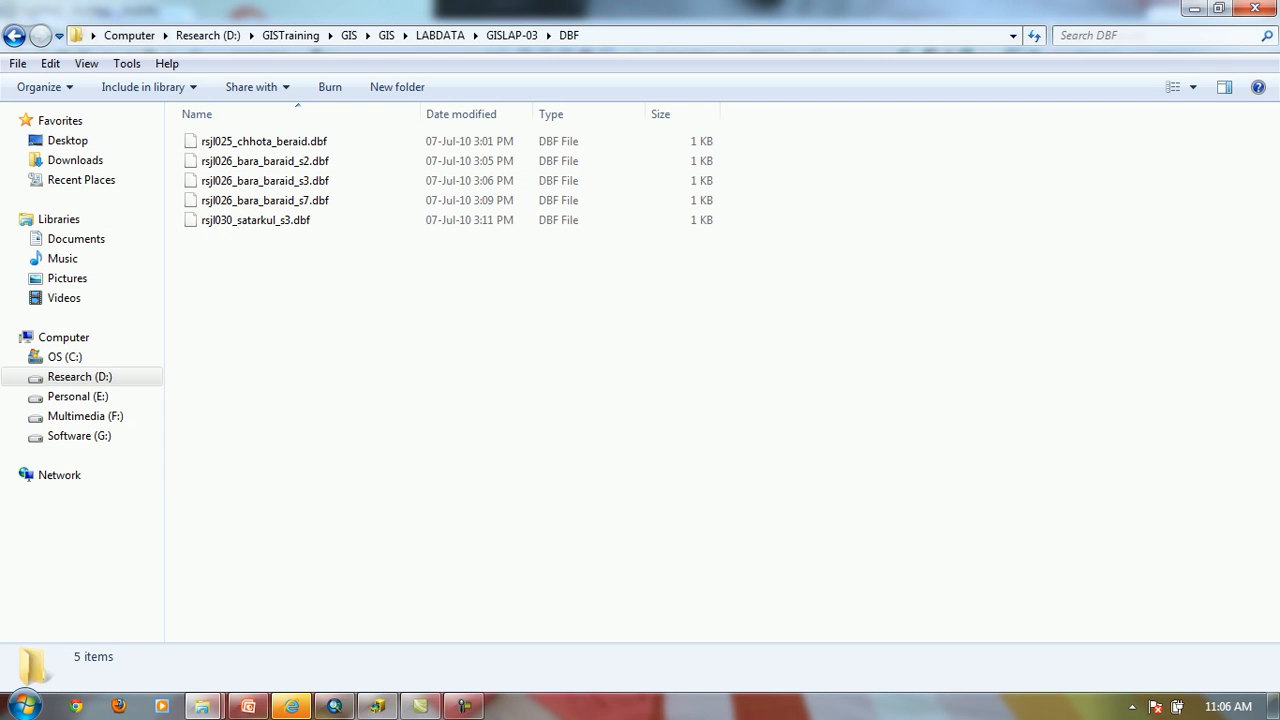
# Switch to ArcCatalog and go to the copied folder path D:\GISTraining\GIS\GIS\LABDATA\GISLAP-03\DBF
pyautogui.click(334, 706)
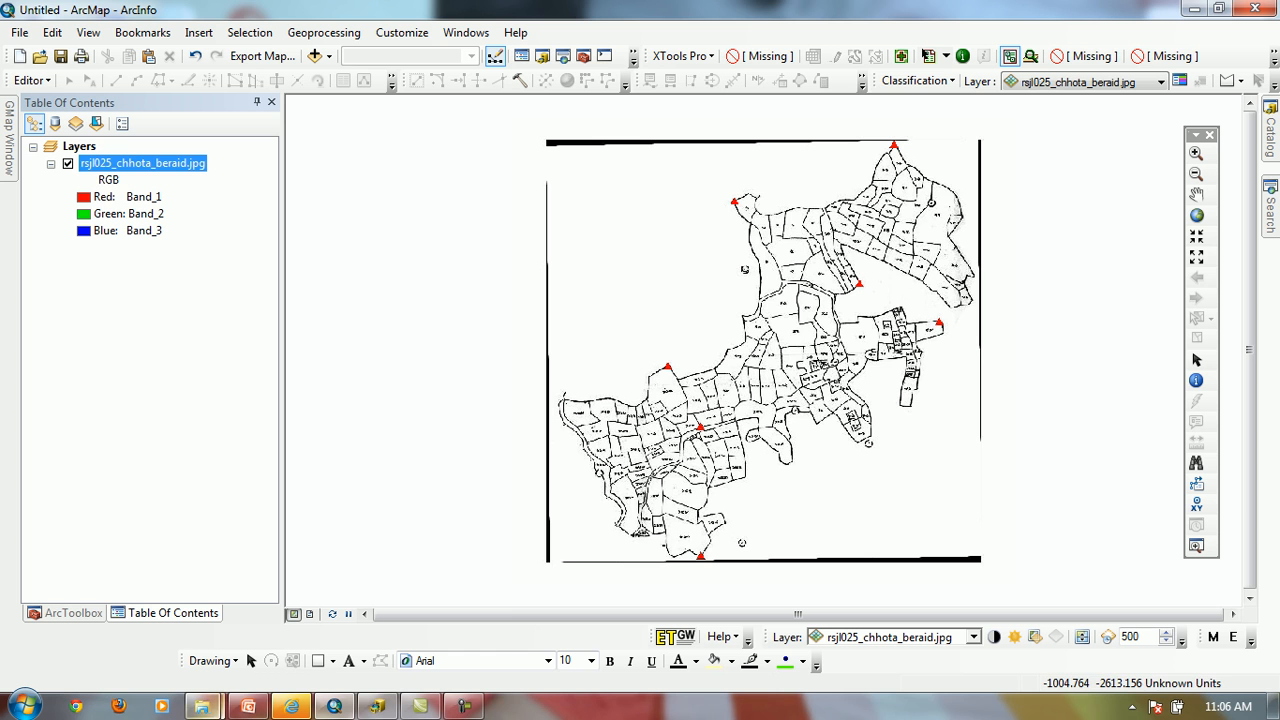
pyautogui.click(376, 706)
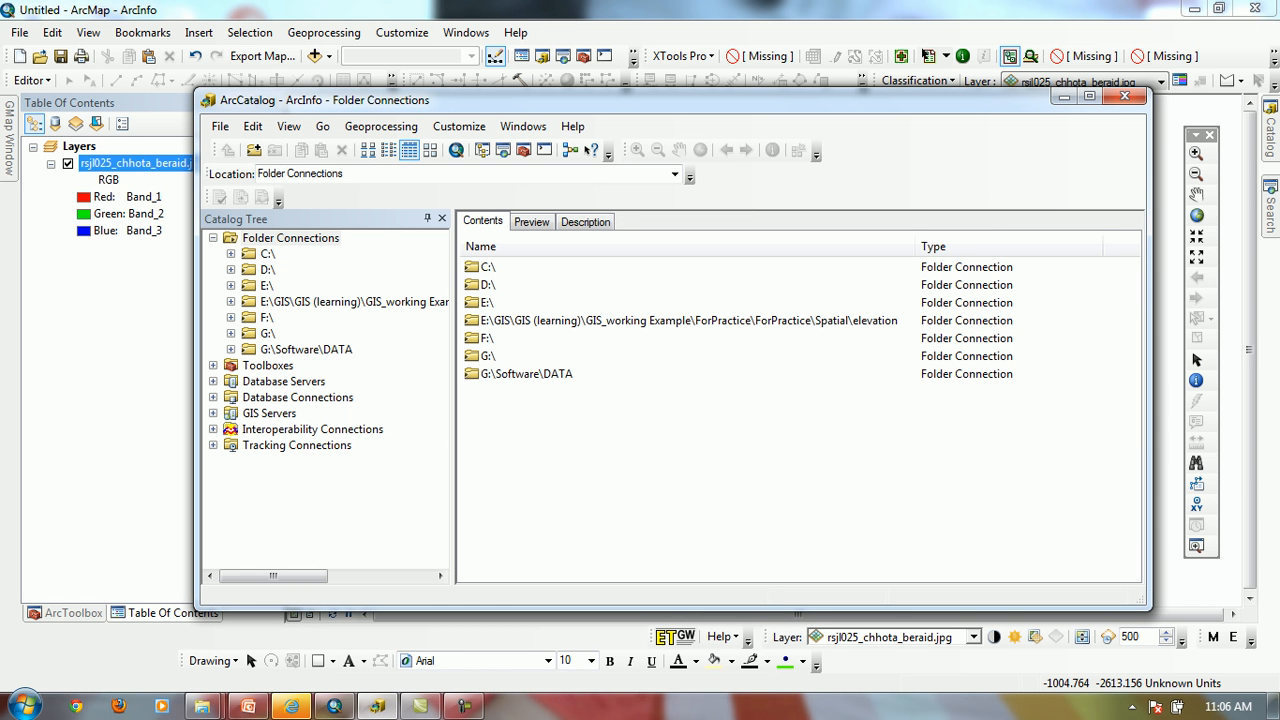
pyautogui.click(350, 174)
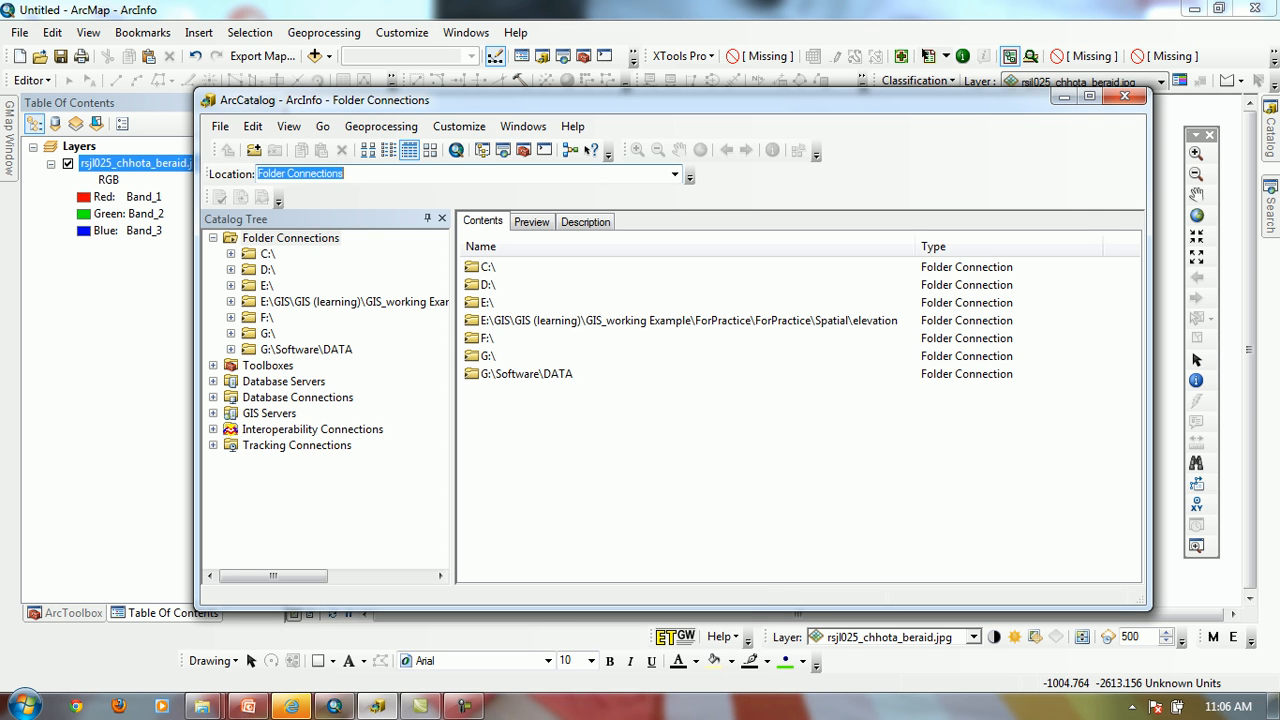
pyautogui.write('D:\\GISTraining\\GIS\\GIS\\LABDATA\\GISLAP-03\\DBF')
pyautogui.press('Return')
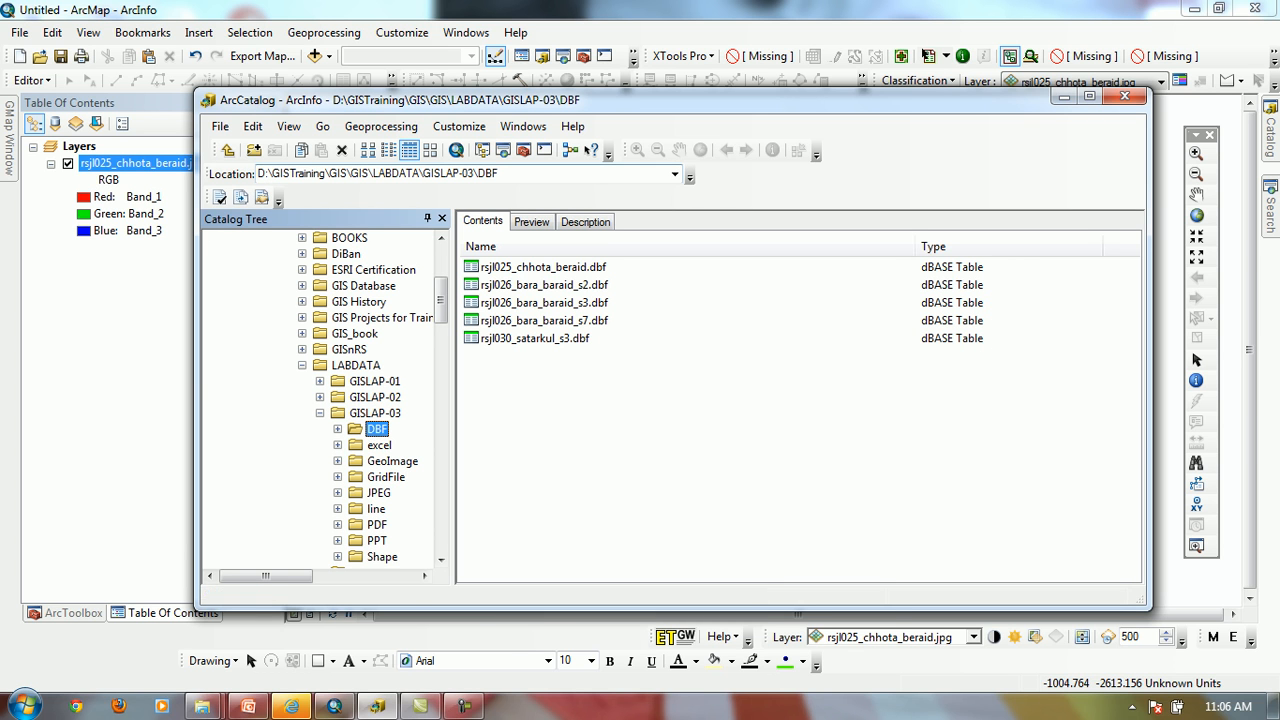
# Go up to the GISLAP-03 folder and open the rsjl025_chhota_beraid.xlsx workbook in its excel subfolder
pyautogui.click(560, 174)
pyautogui.click(560, 174)
pyautogui.press('BackSpace')
pyautogui.press('BackSpace')
pyautogui.press('BackSpace')
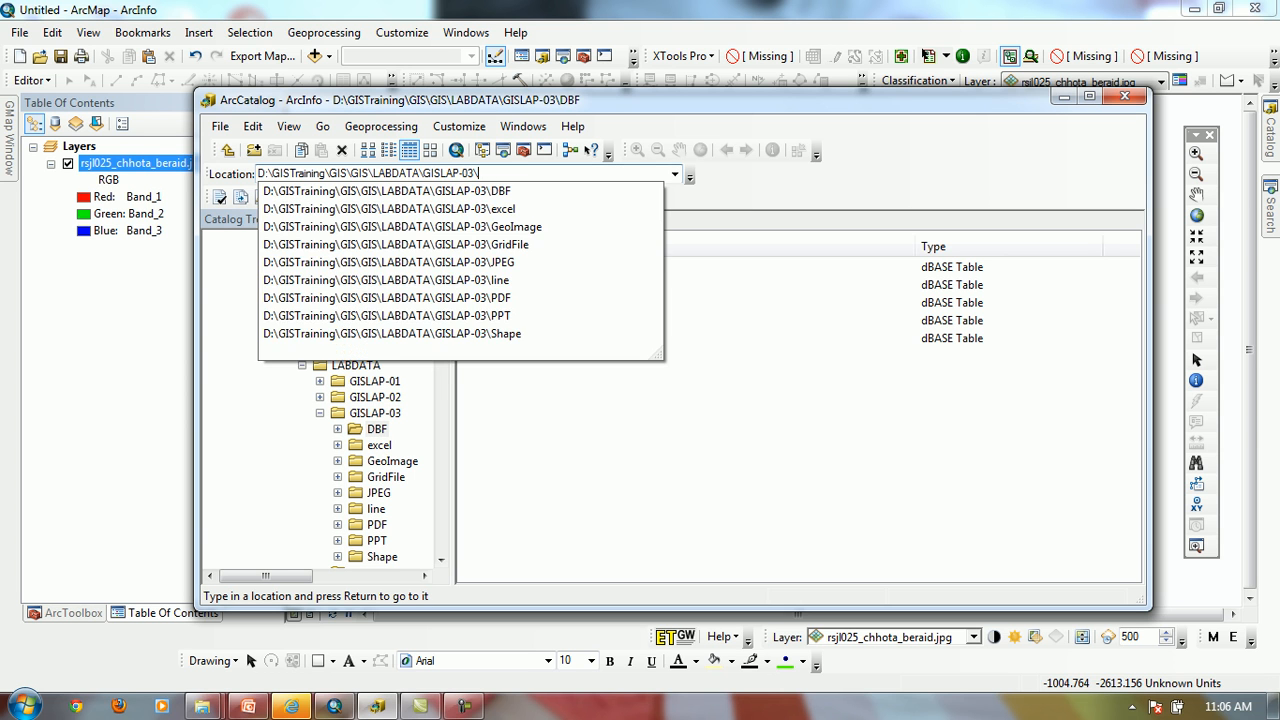
pyautogui.press('Return')
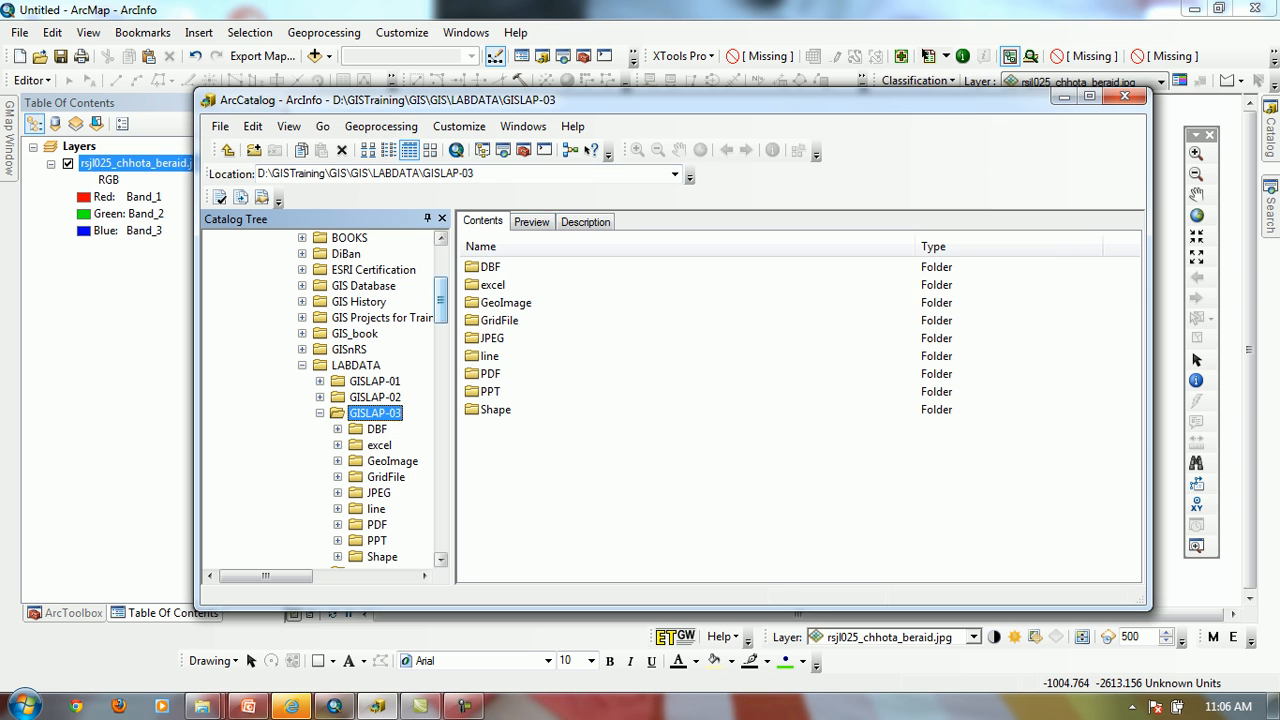
pyautogui.doubleClick(492, 285)
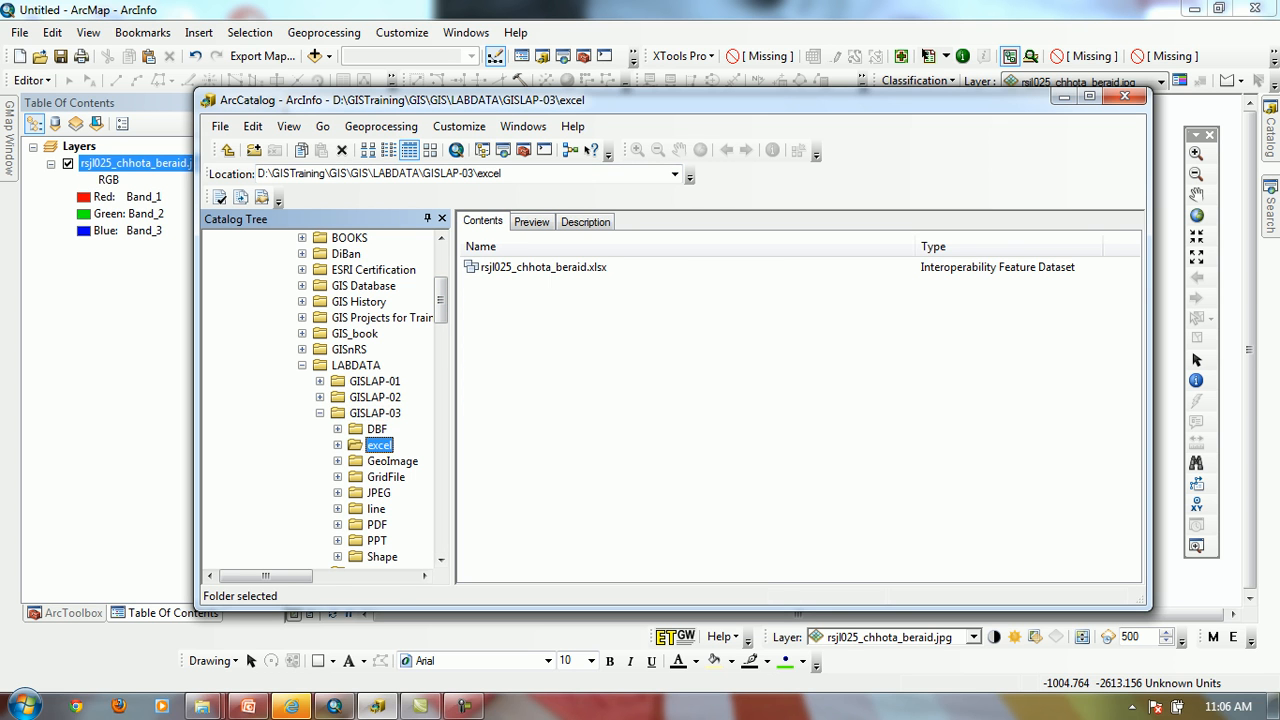
pyautogui.doubleClick(543, 267)
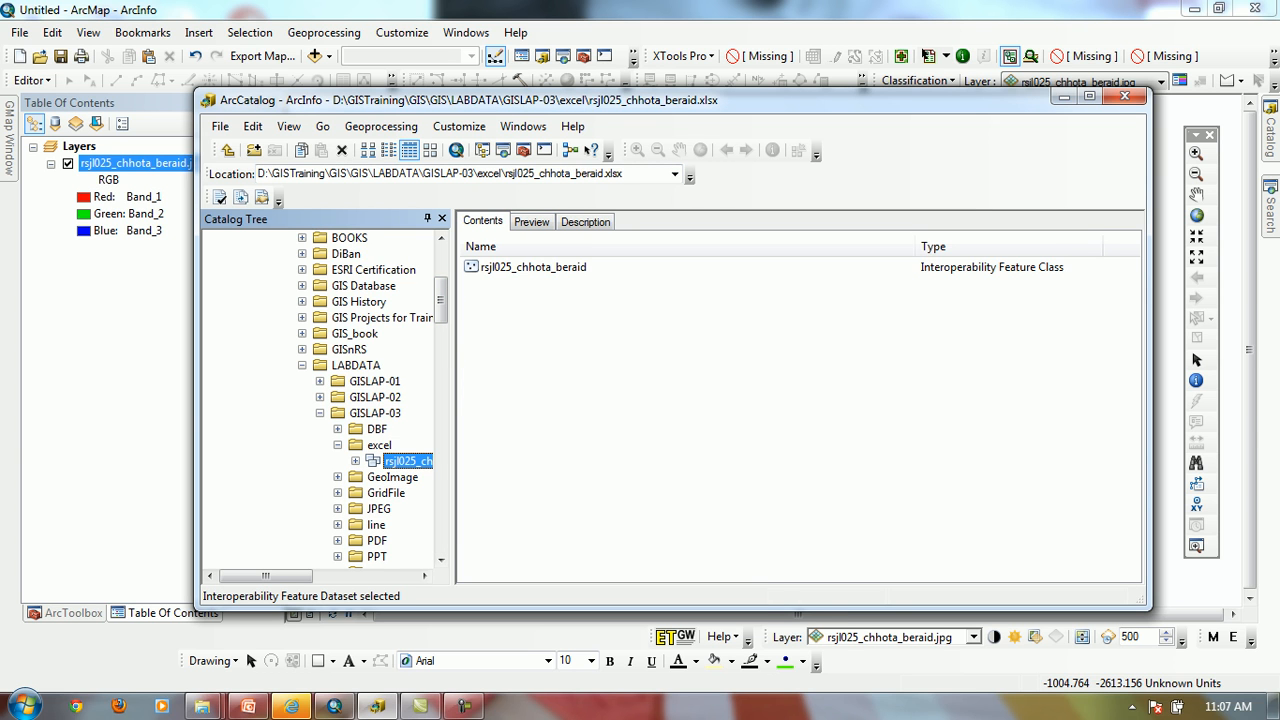
# Try to add the workbook's rsjl025_chhota_beraid feature class from ArcCatalog to the ArcMap layers
pyautogui.moveTo(700, 100); pyautogui.dragTo(900, 177)
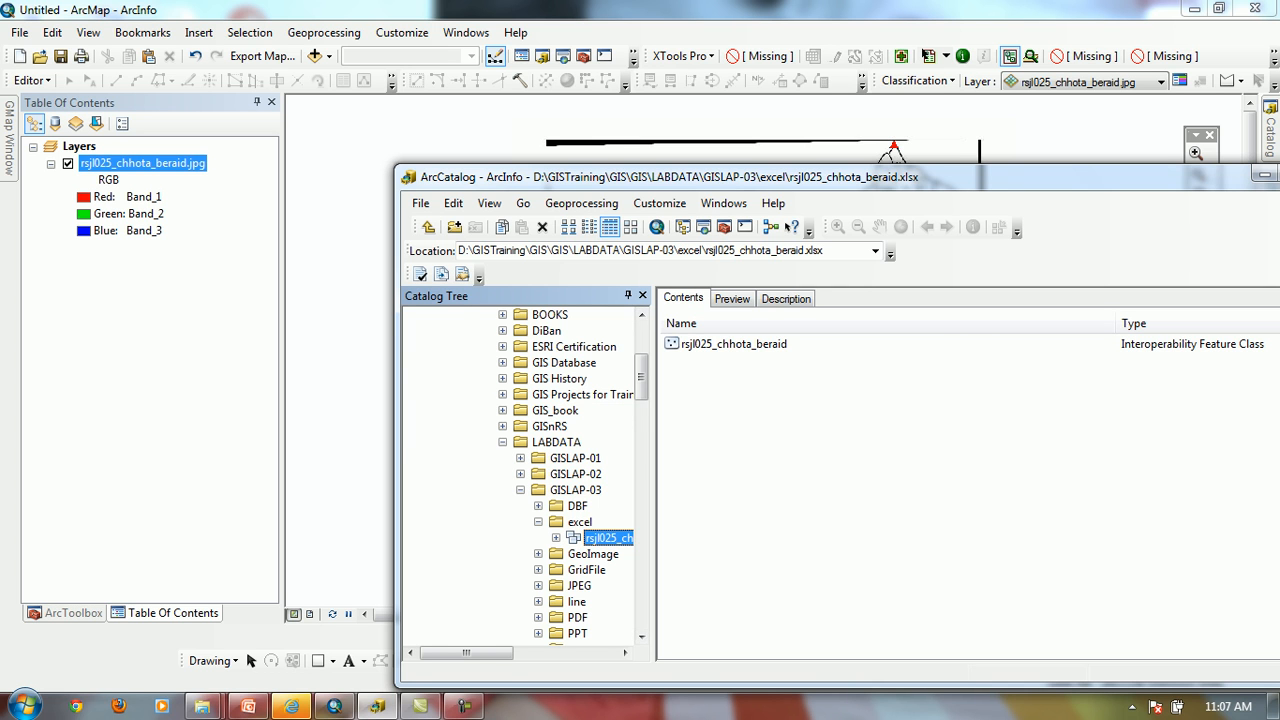
pyautogui.click(733, 344)
pyautogui.moveTo(734, 344); pyautogui.dragTo(166, 250)
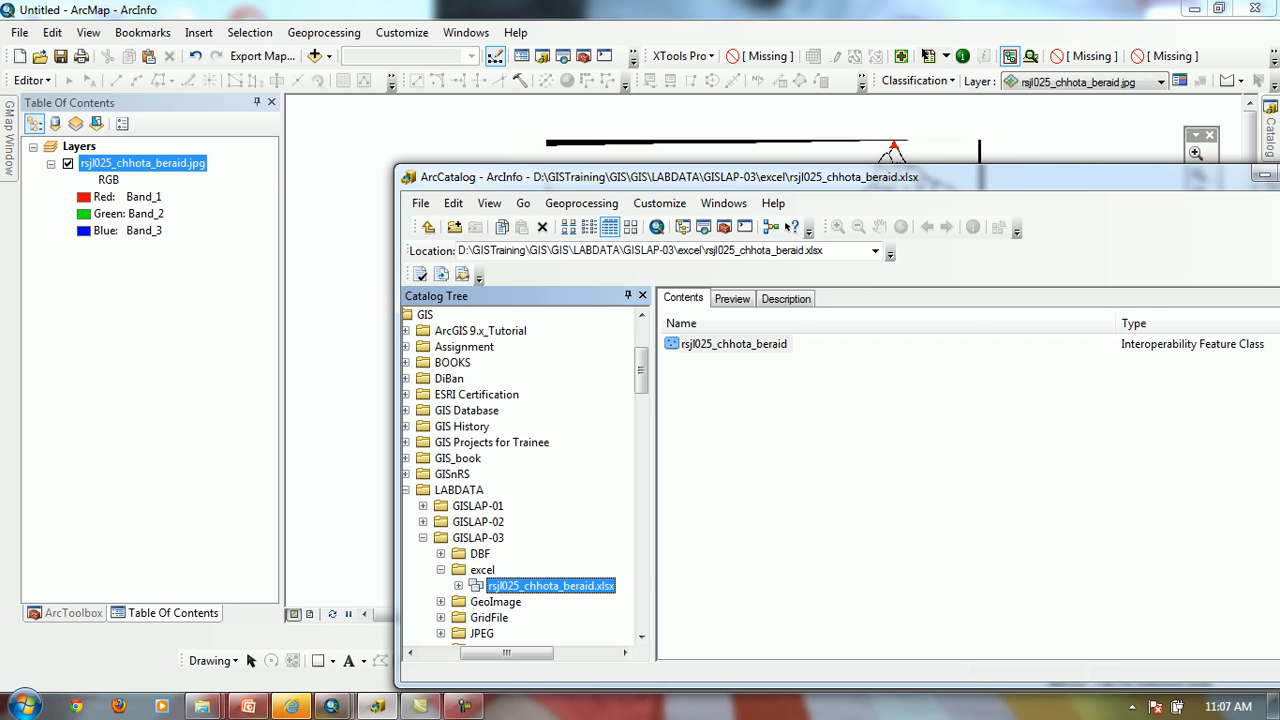
pyautogui.click(850, 440)
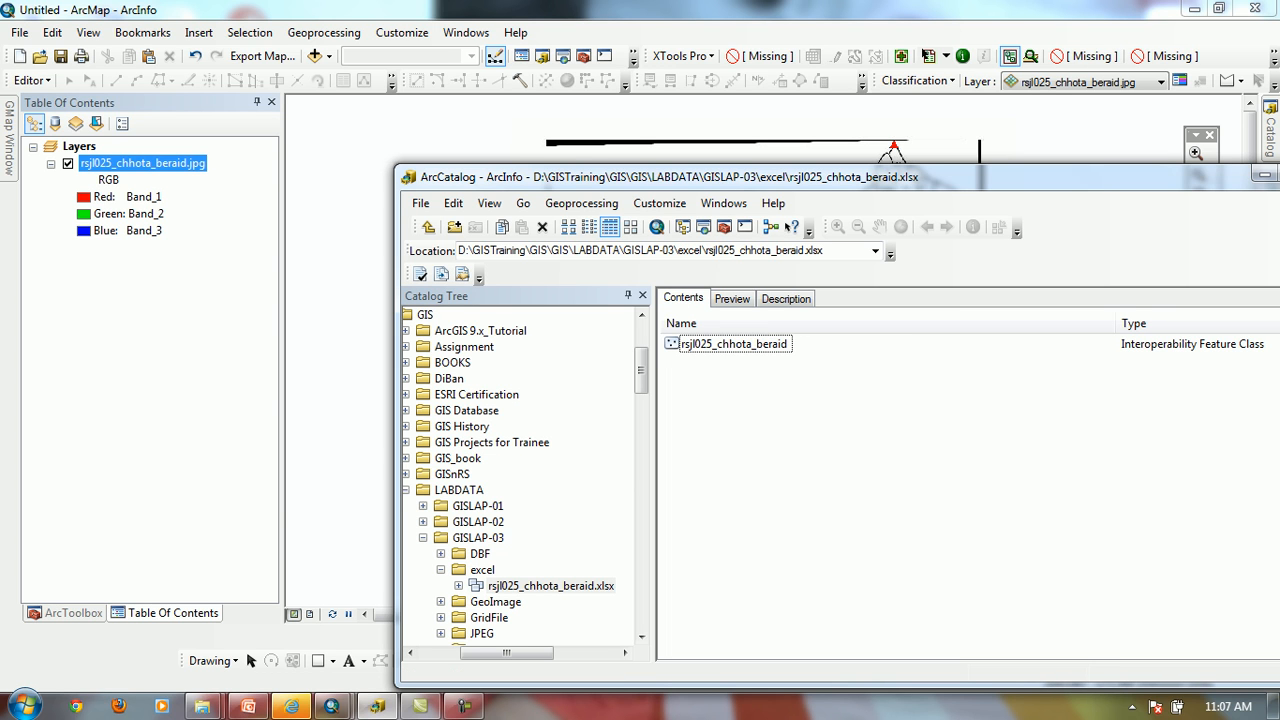
pyautogui.moveTo(800, 177); pyautogui.dragTo(712, 519)
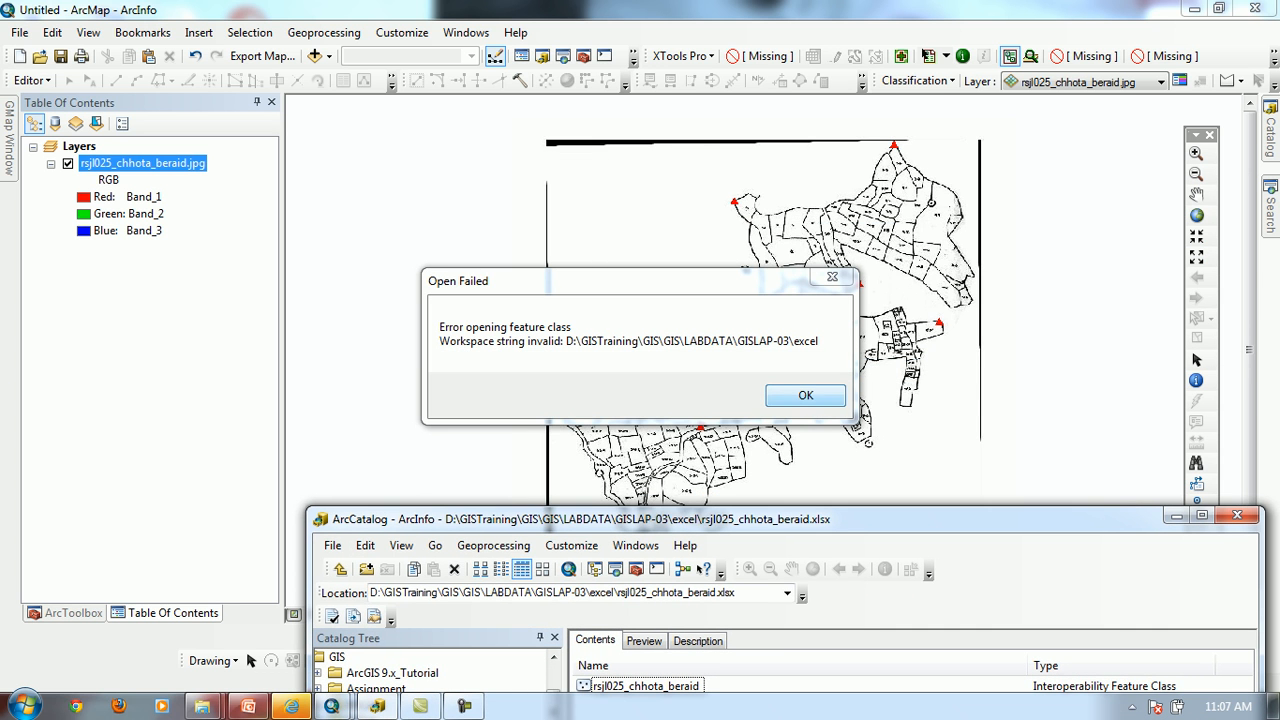
pyautogui.click(805, 395)
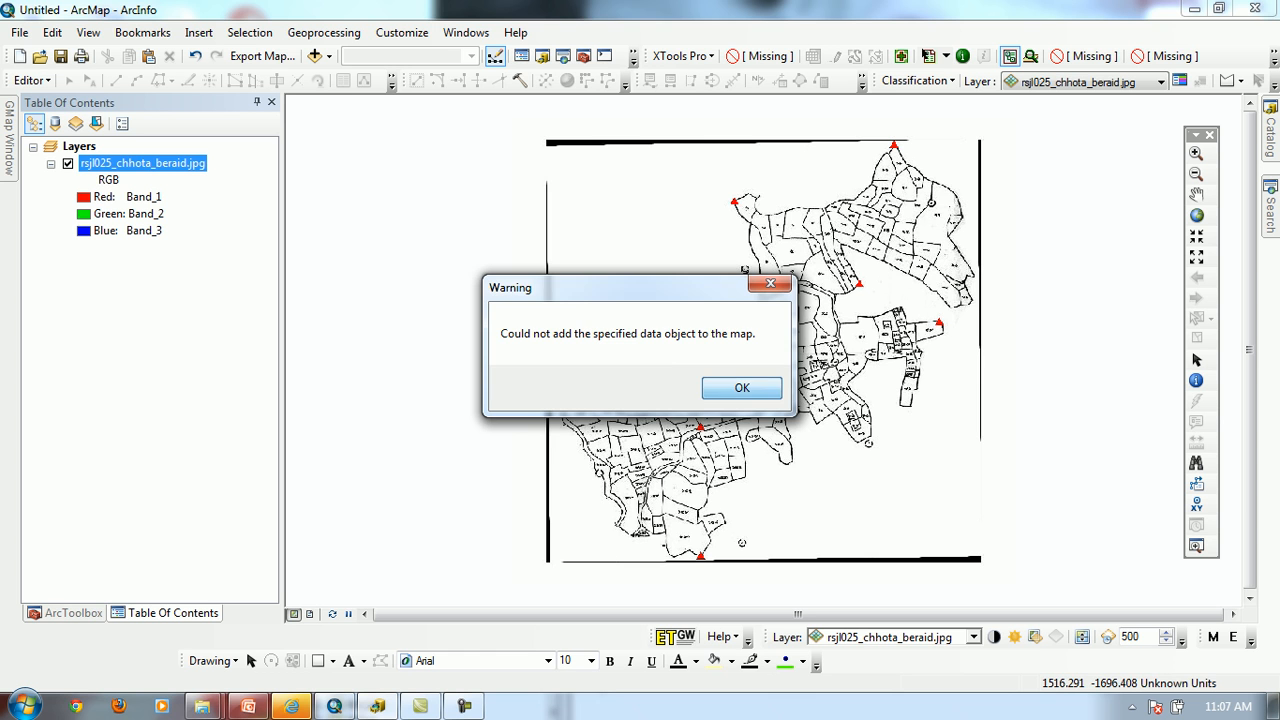
pyautogui.click(742, 388)
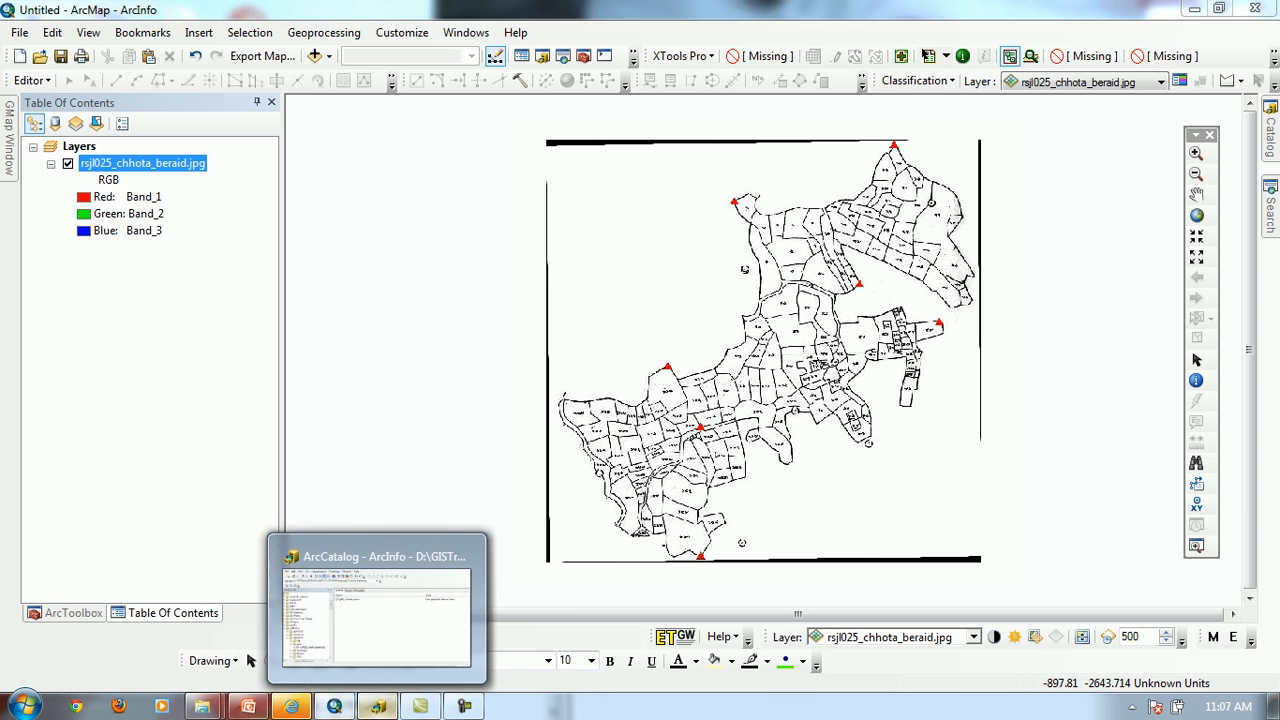
# Return to ArcCatalog and examine the commands available for the rsjl025_chhota_beraid feature class
pyautogui.click(377, 706)
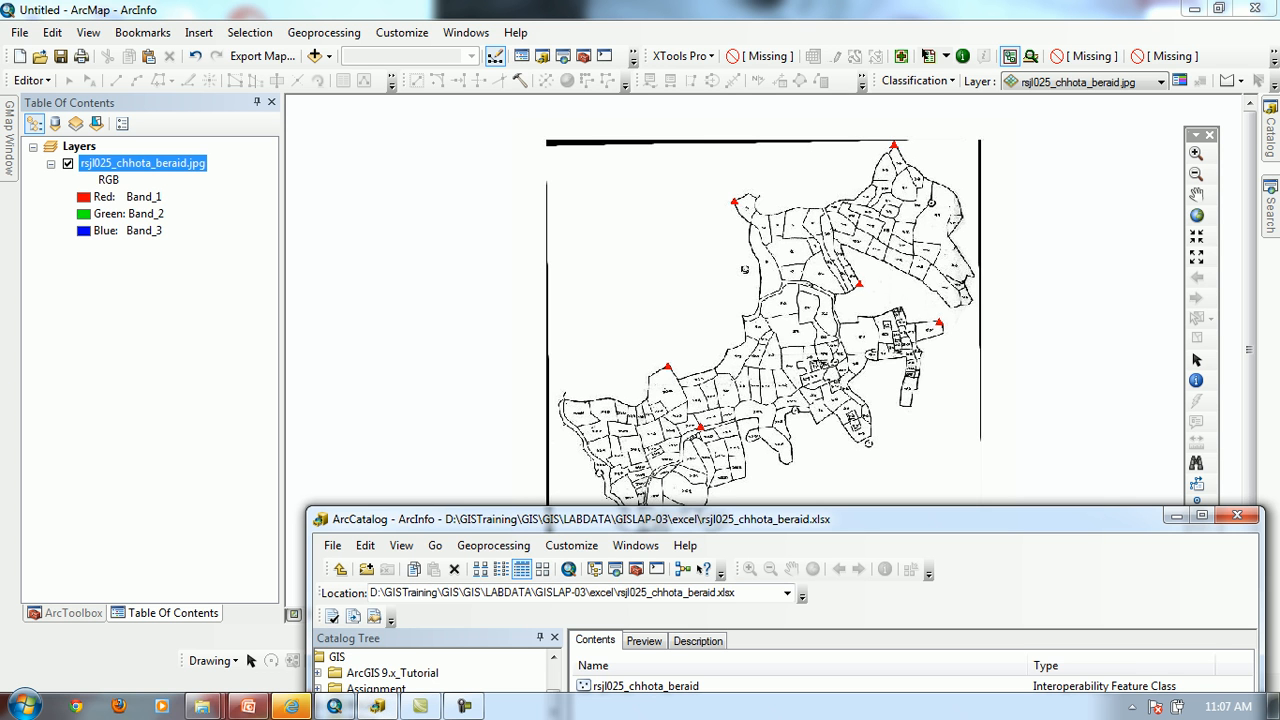
pyautogui.moveTo(780, 519); pyautogui.dragTo(801, 139)
pyautogui.click(776, 388)
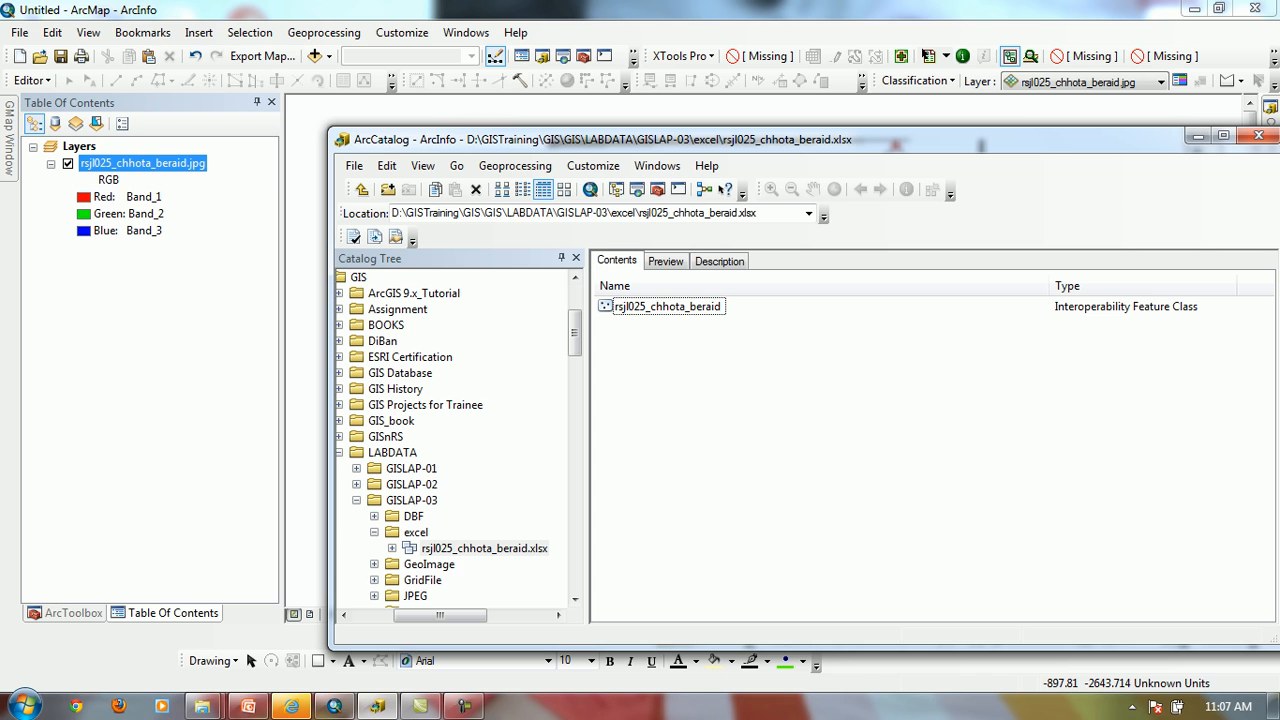
pyautogui.click(667, 307)
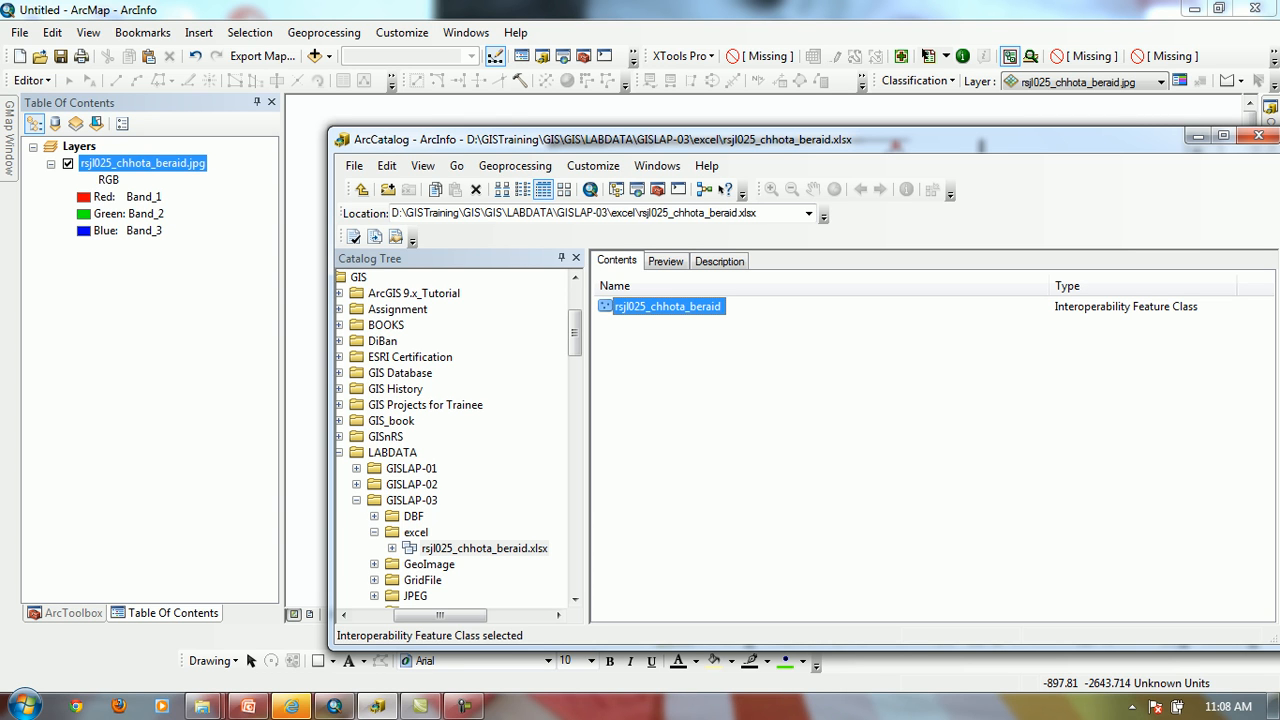
pyautogui.rightClick(641, 303)
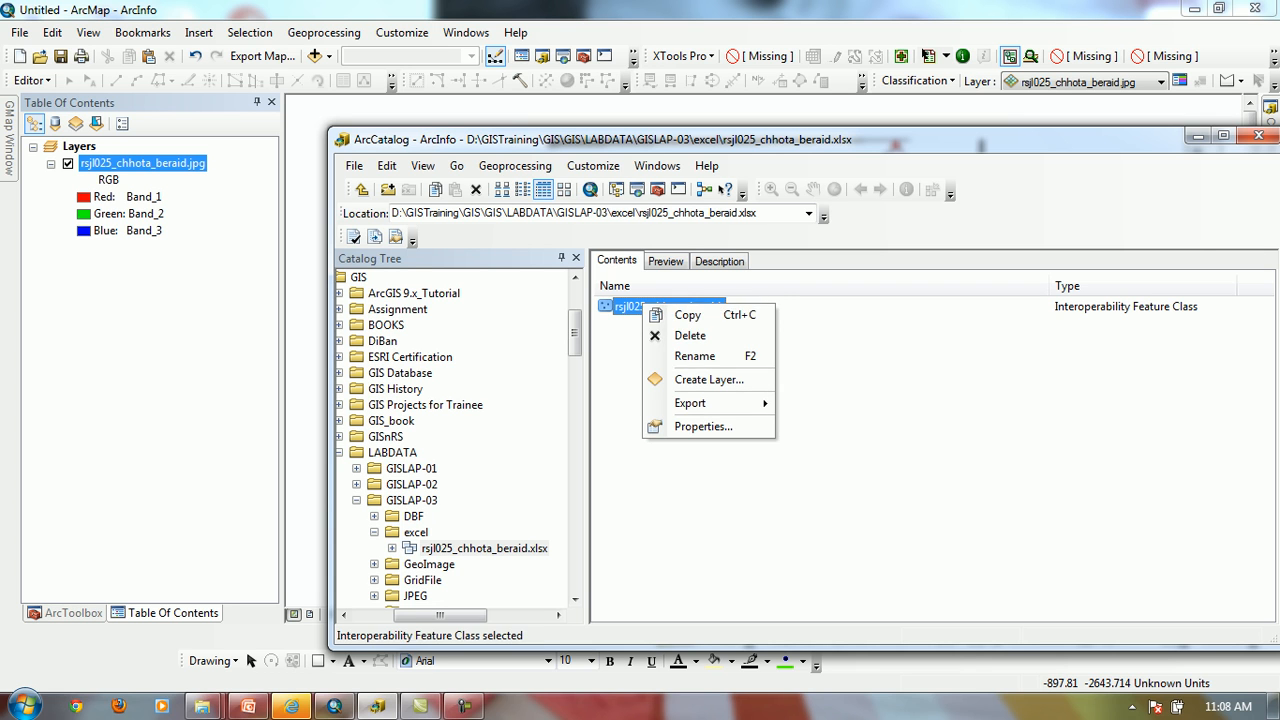
pyautogui.press('Escape')
pyautogui.click(640, 306)
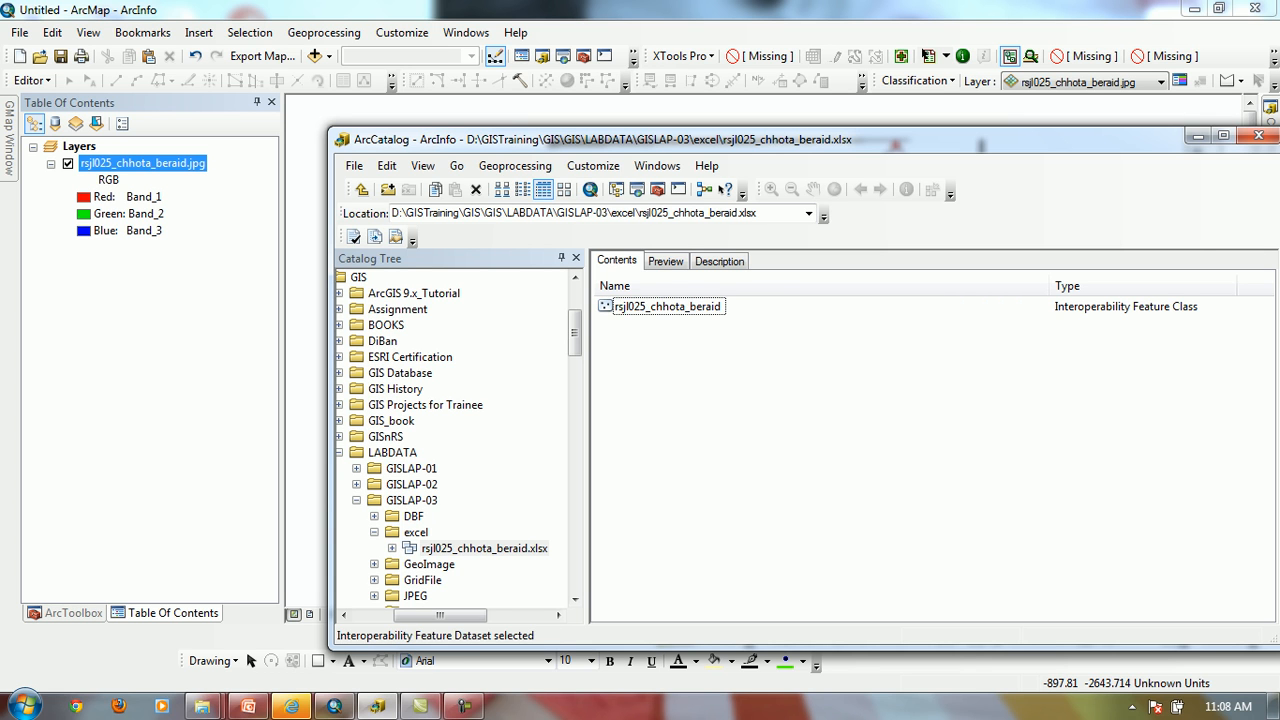
pyautogui.rightClick(613, 305)
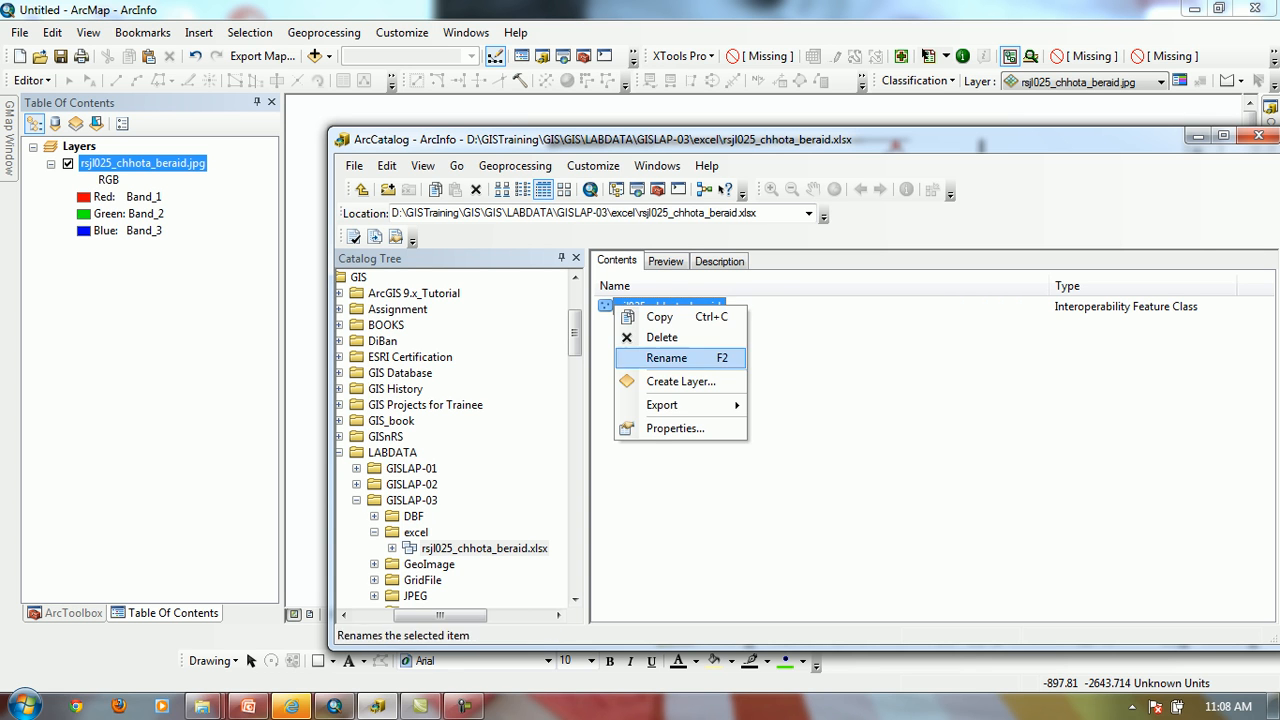
pyautogui.moveTo(670, 405)
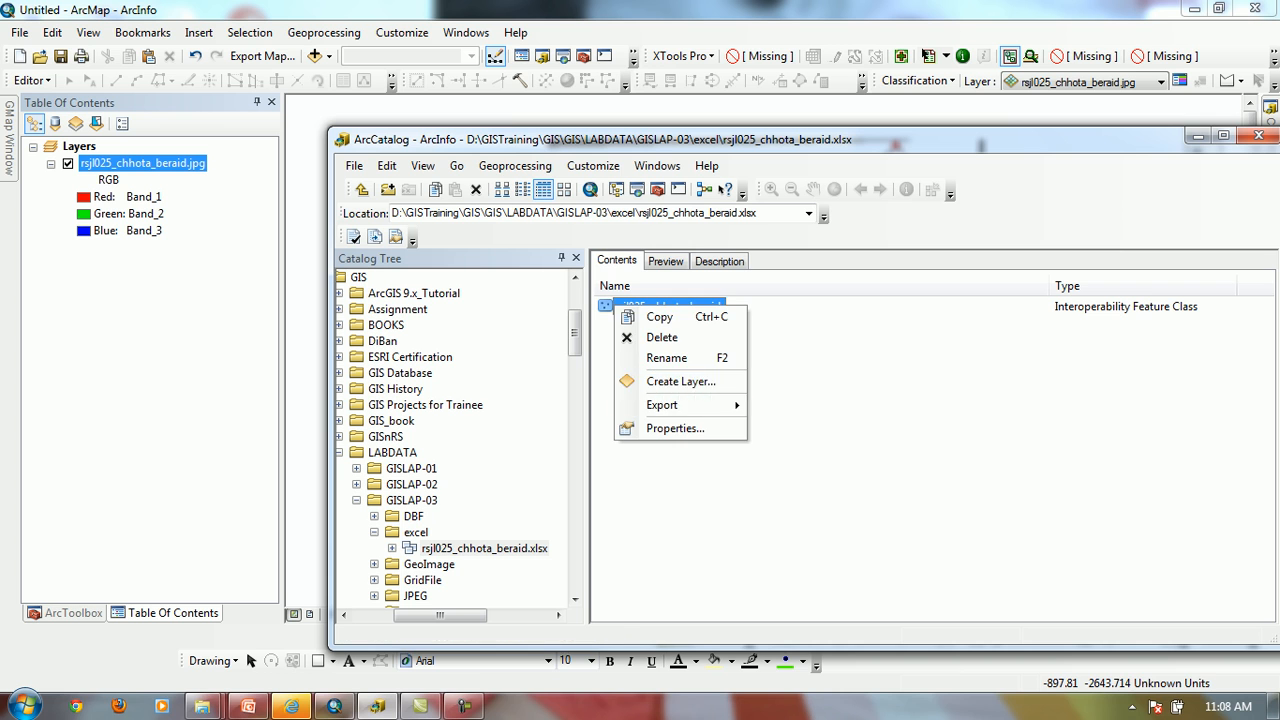
pyautogui.click(812, 420)
# Examine the commands available for rsjl025_chhota_beraid.xlsx in the excel folder
pyautogui.click(415, 532)
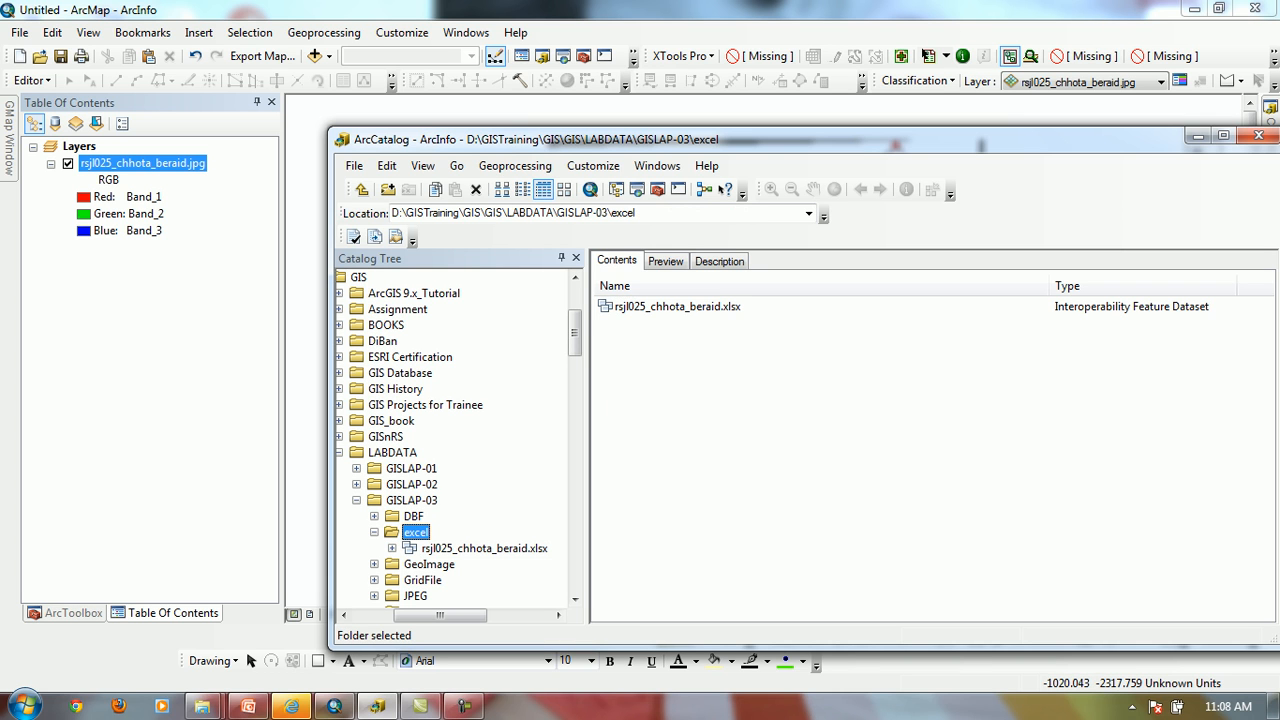
pyautogui.click(656, 306)
pyautogui.rightClick(656, 306)
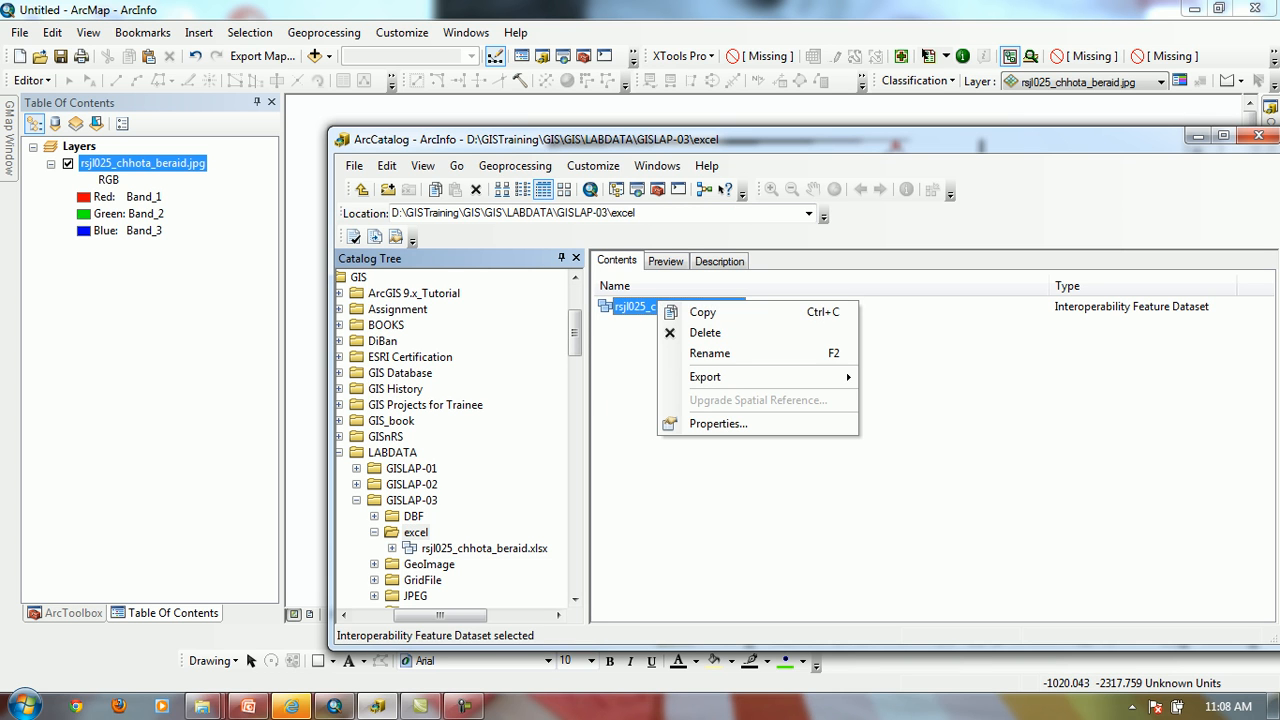
pyautogui.click(484, 548)
# Review the export options of the workbook's feature class and try to create a layer file from it in the excel folder
pyautogui.click(667, 307)
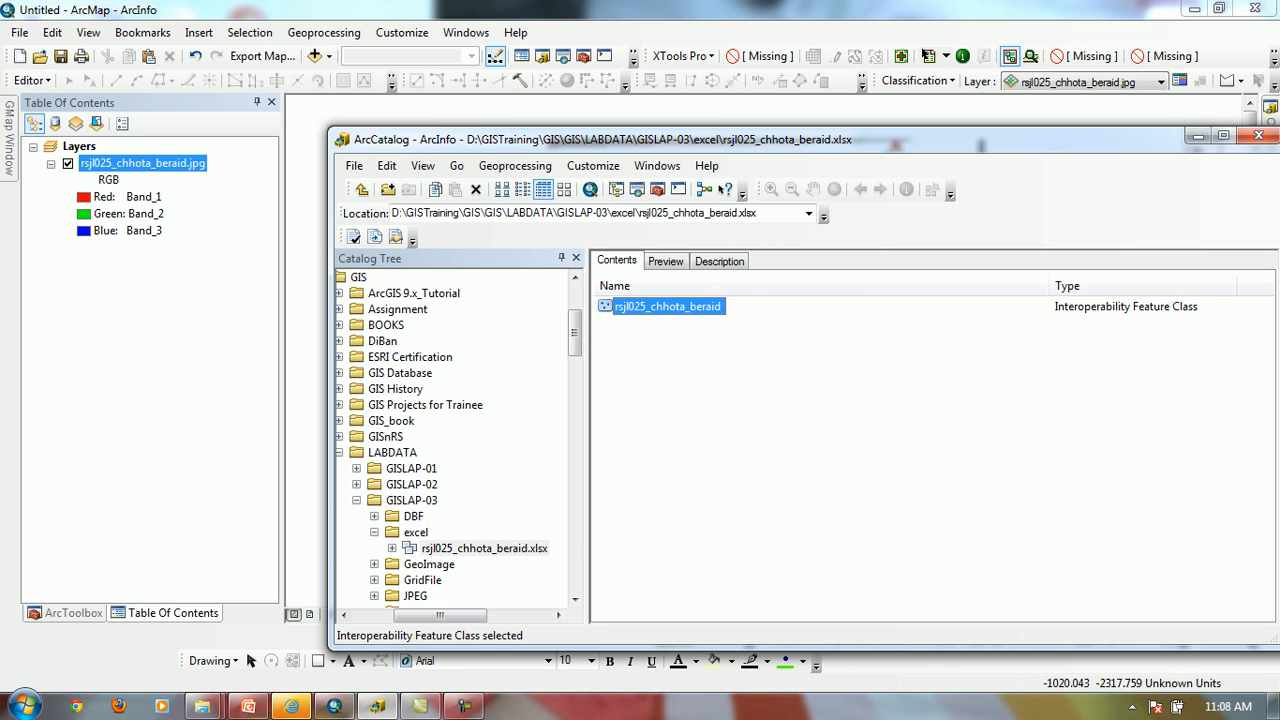
pyautogui.rightClick(619, 303)
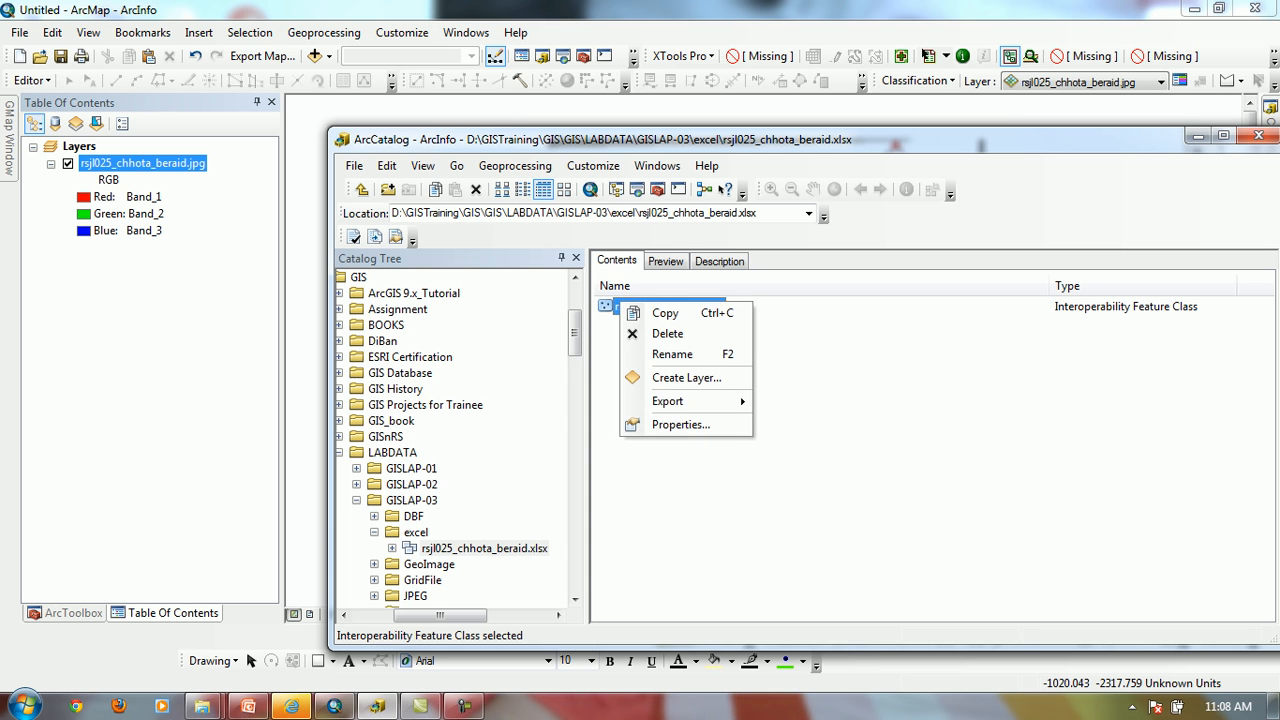
pyautogui.click(808, 345)
pyautogui.click(667, 307)
pyautogui.rightClick(606, 307)
pyautogui.moveTo(655, 407)
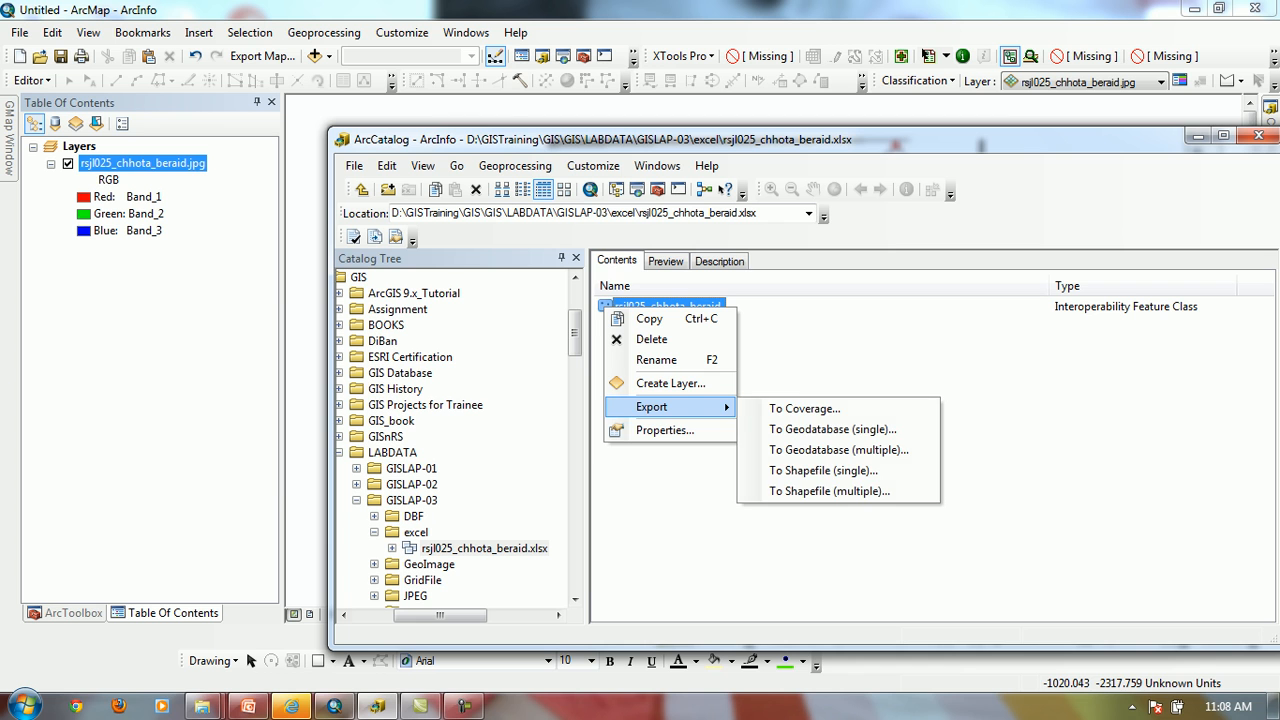
pyautogui.click(670, 383)
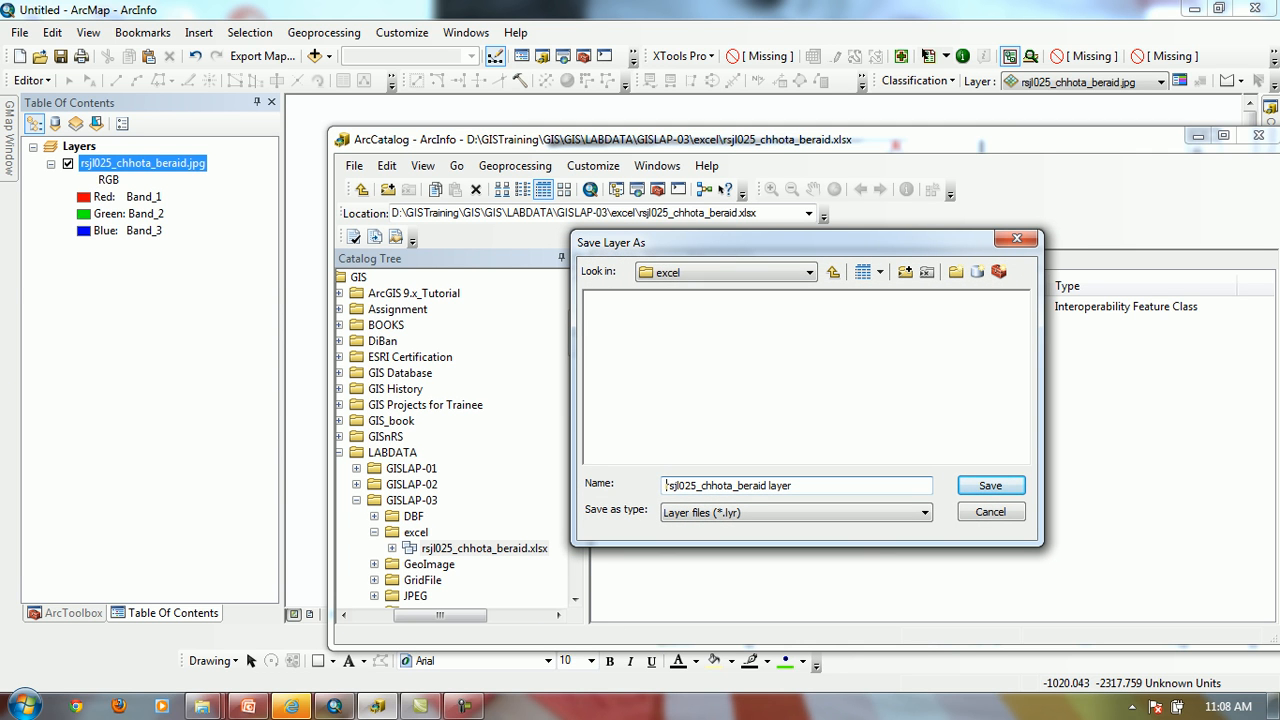
pyautogui.press('Return')
# Check the general properties of the rsjl025_chhota_beraid feature class and close them without changes
pyautogui.rightClick(634, 305)
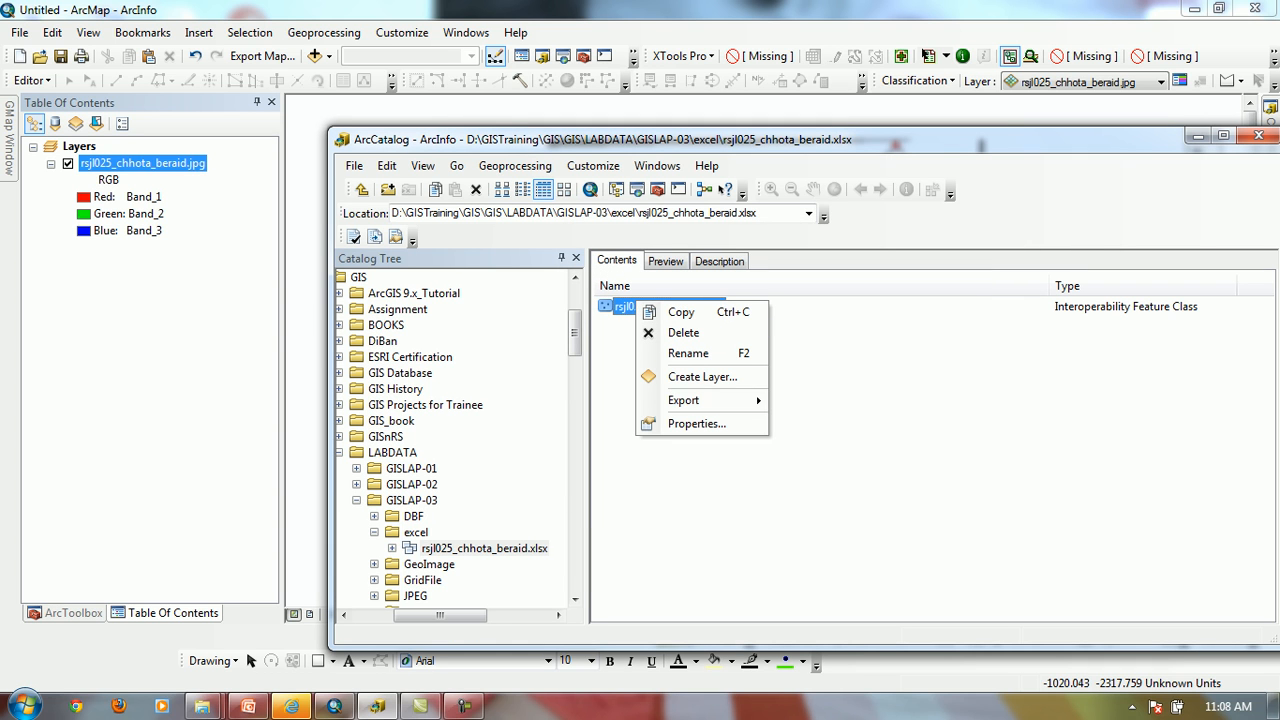
pyautogui.moveTo(700, 400)
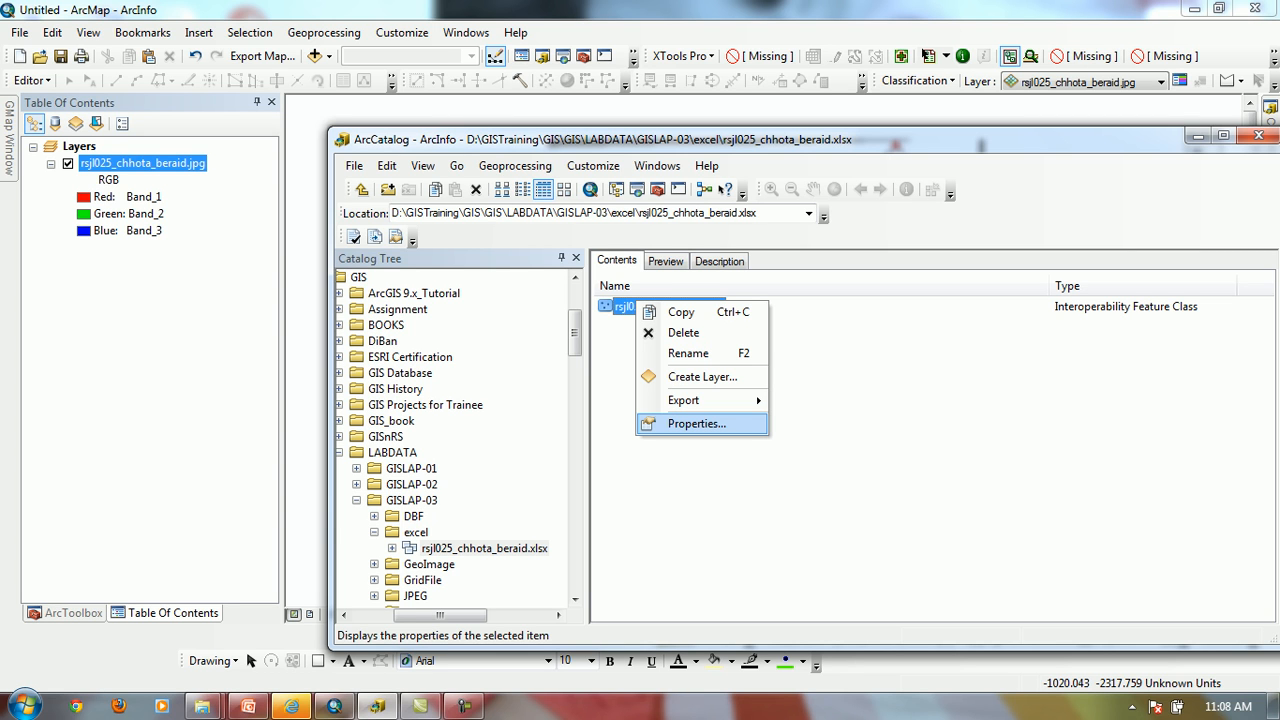
pyautogui.click(697, 423)
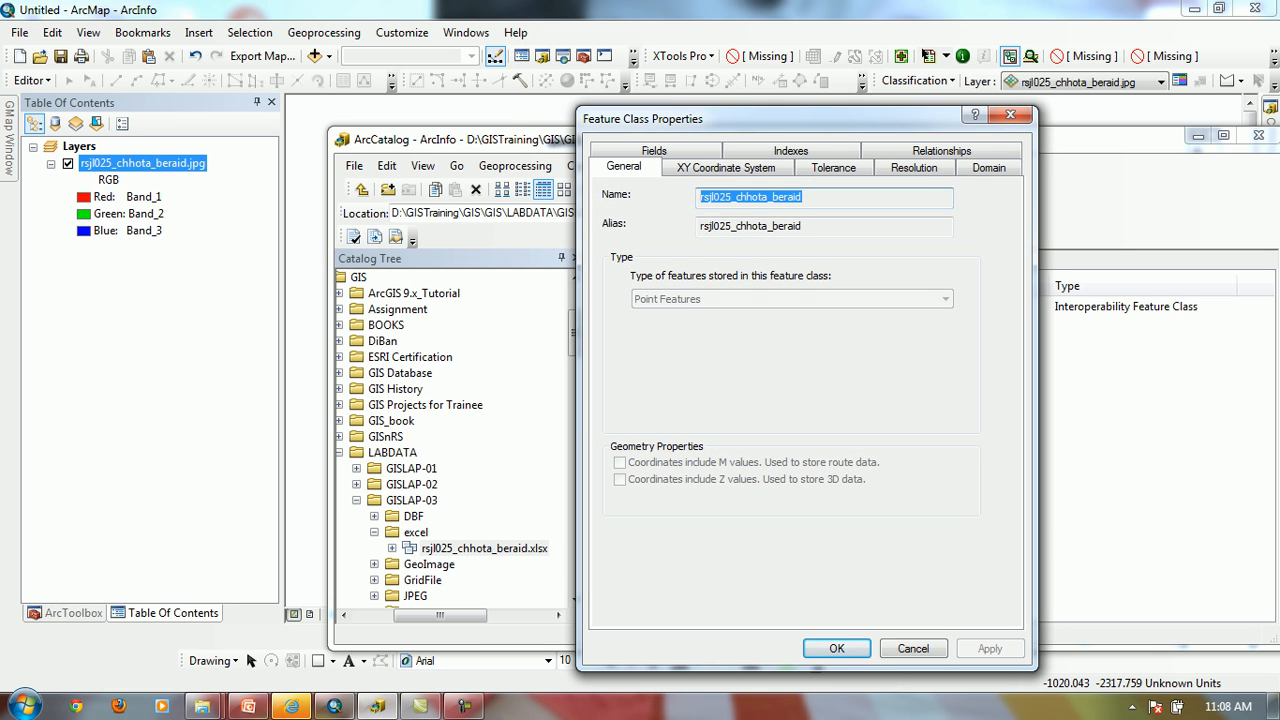
pyautogui.click(913, 649)
pyautogui.click(800, 430)
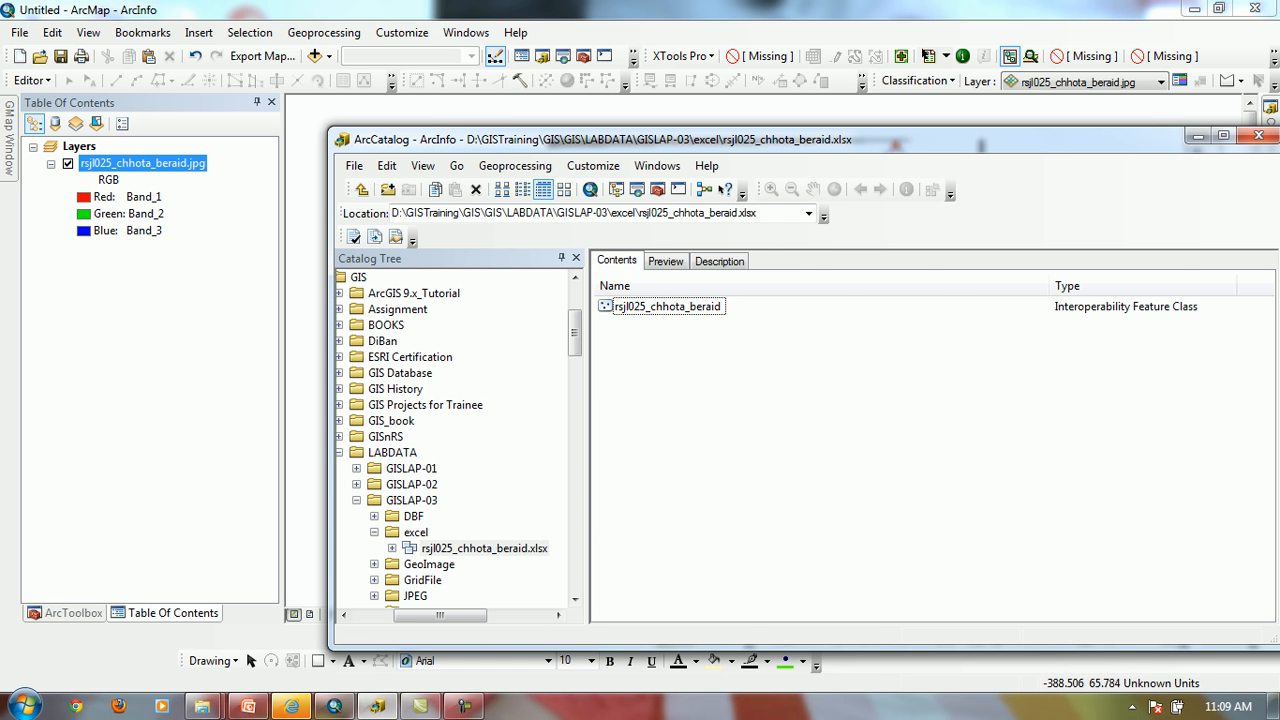
# Switch to ArcMap and list the table of contents layers by source
pyautogui.click(443, 11)
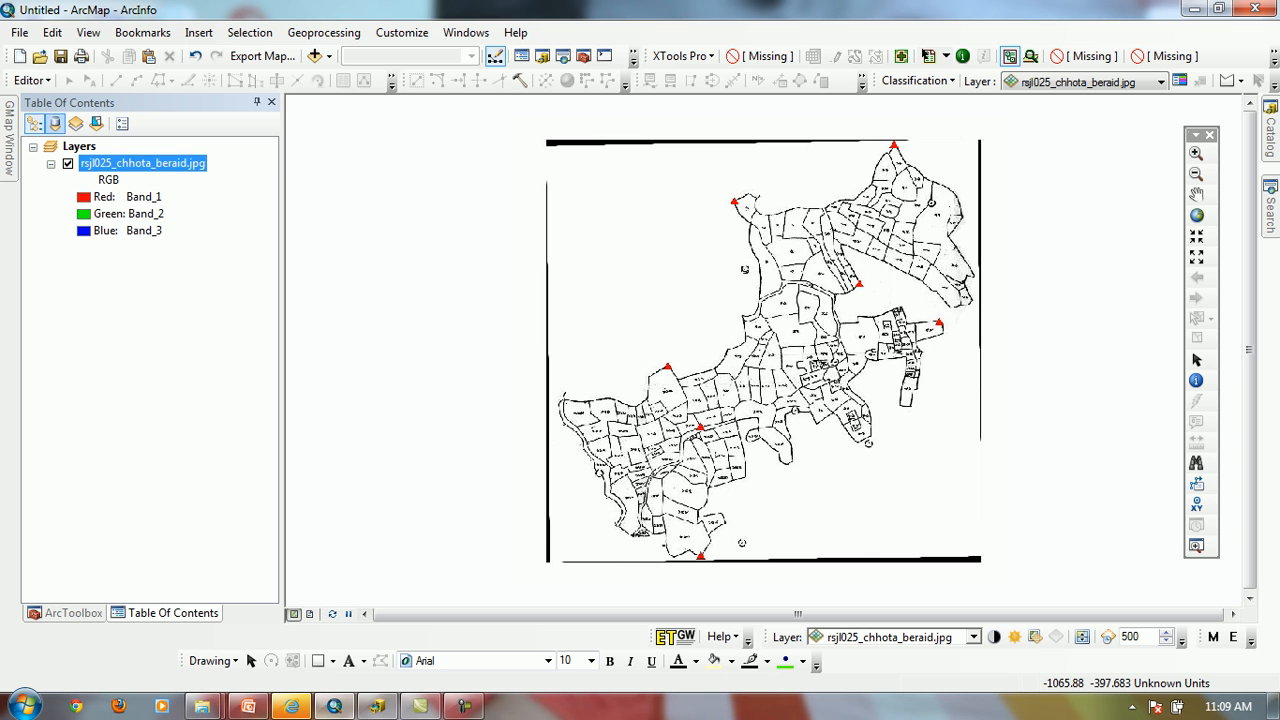
pyautogui.click(55, 123)
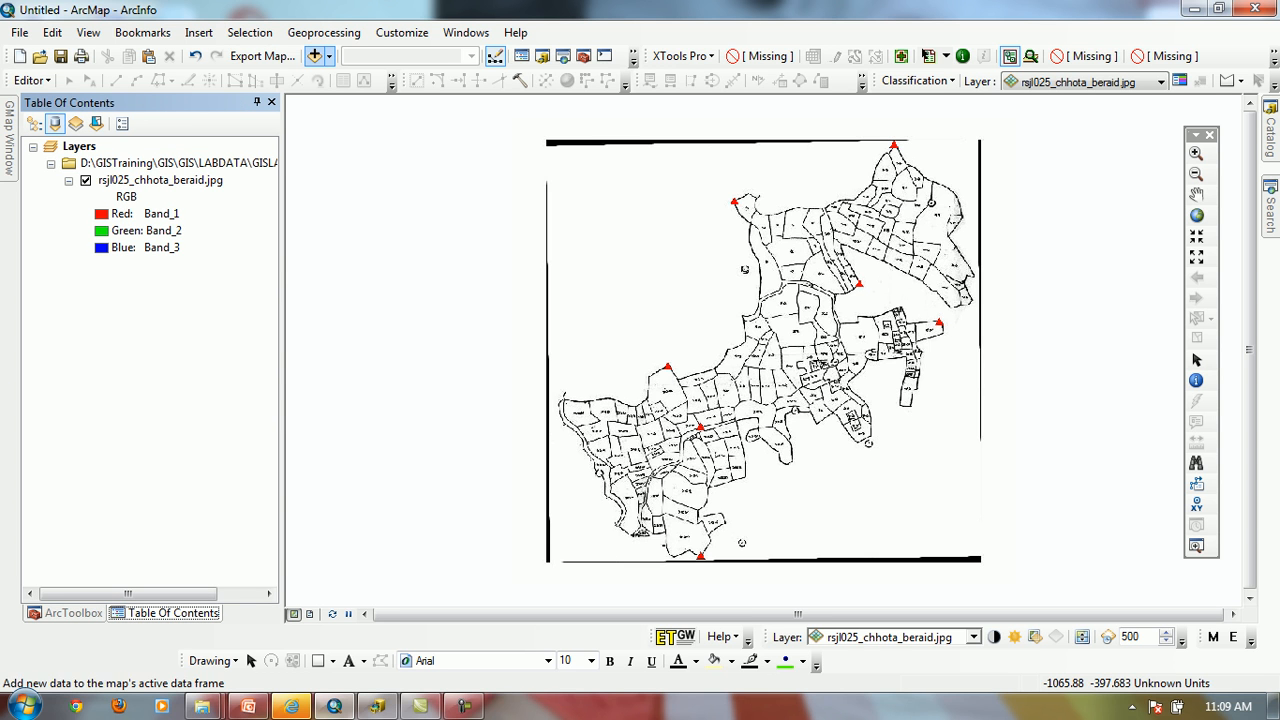
# Try to add rsjl025_chhota_beraid.xlsx from the excel folder of LABDATA\GISLAP-03 to the map
pyautogui.click(314, 56)
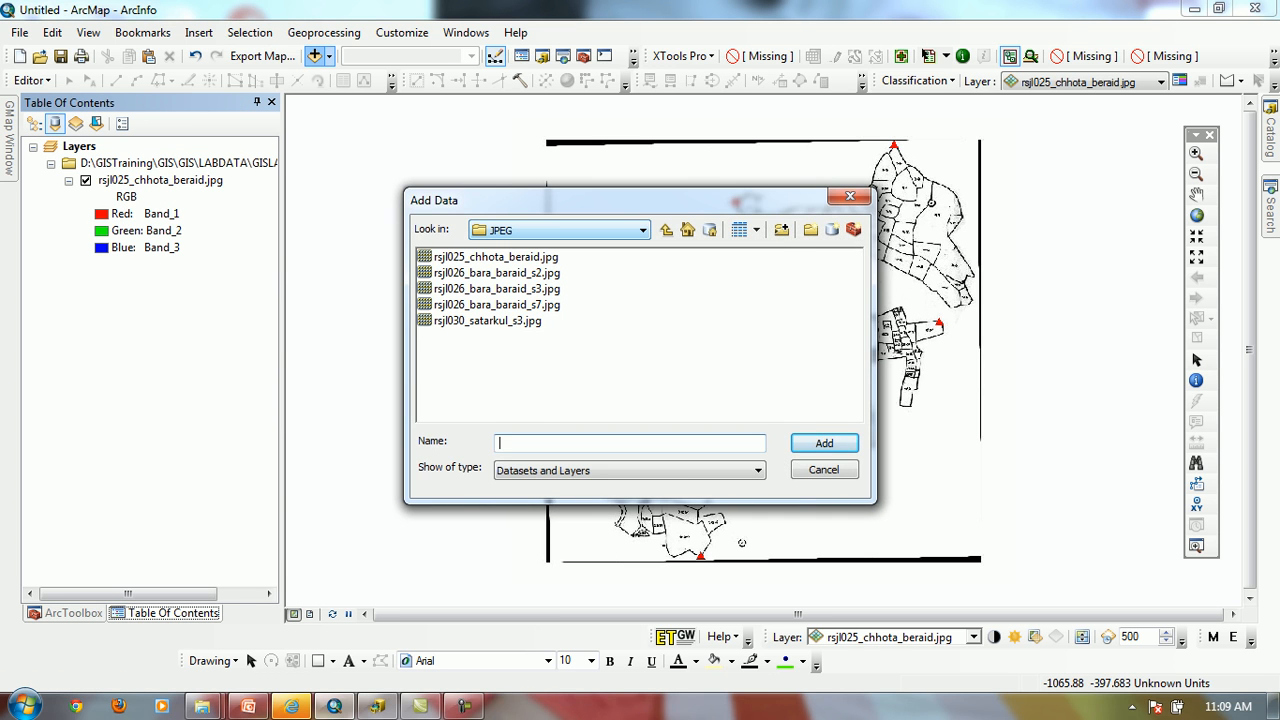
pyautogui.click(643, 230)
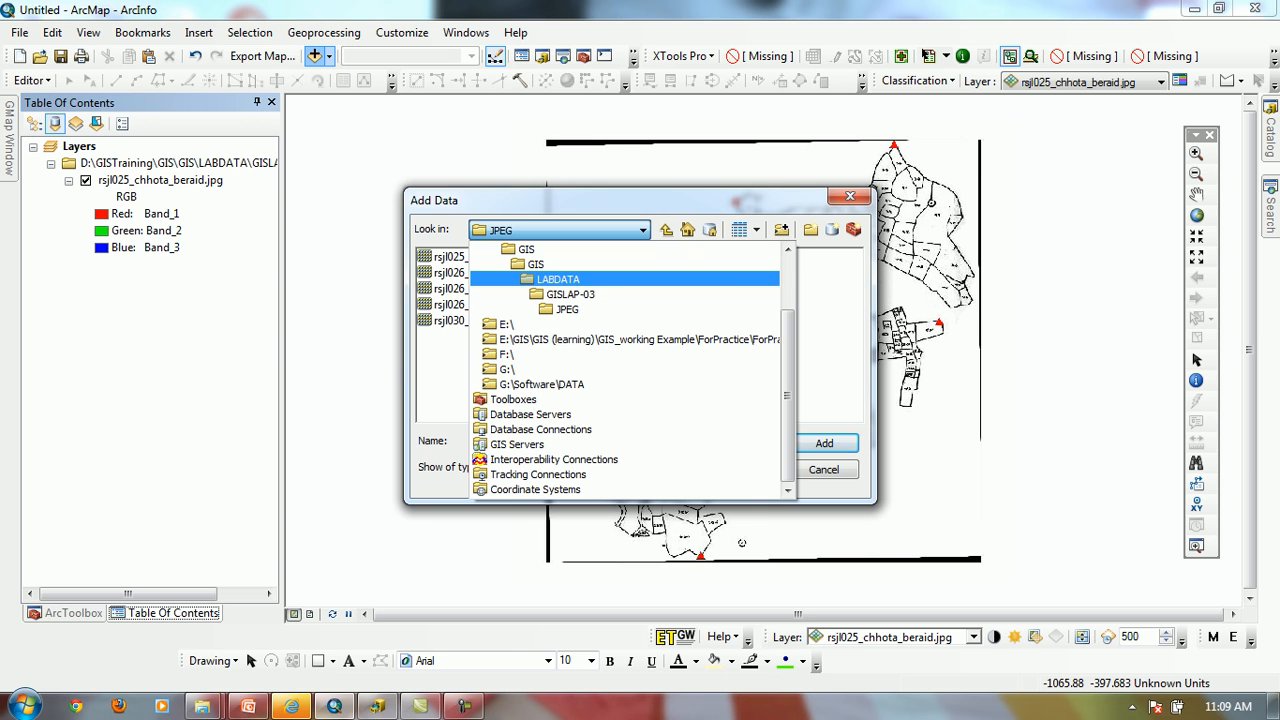
pyautogui.click(558, 280)
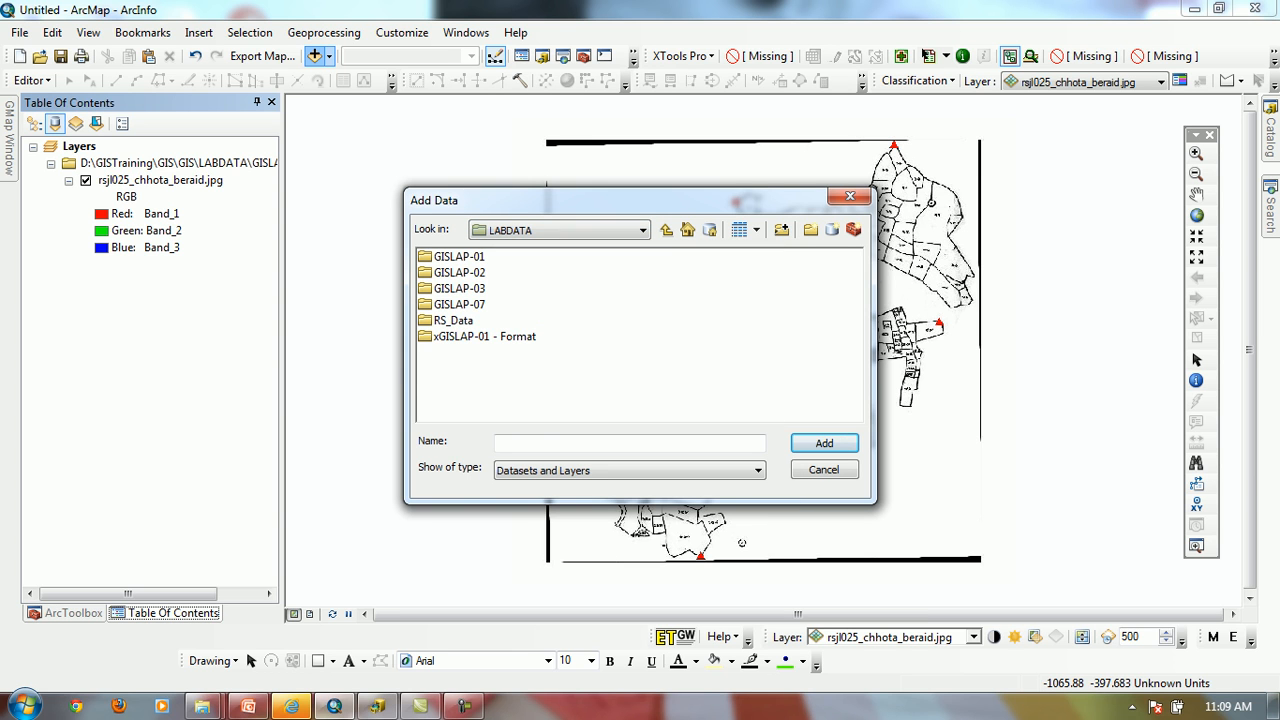
pyautogui.doubleClick(459, 288)
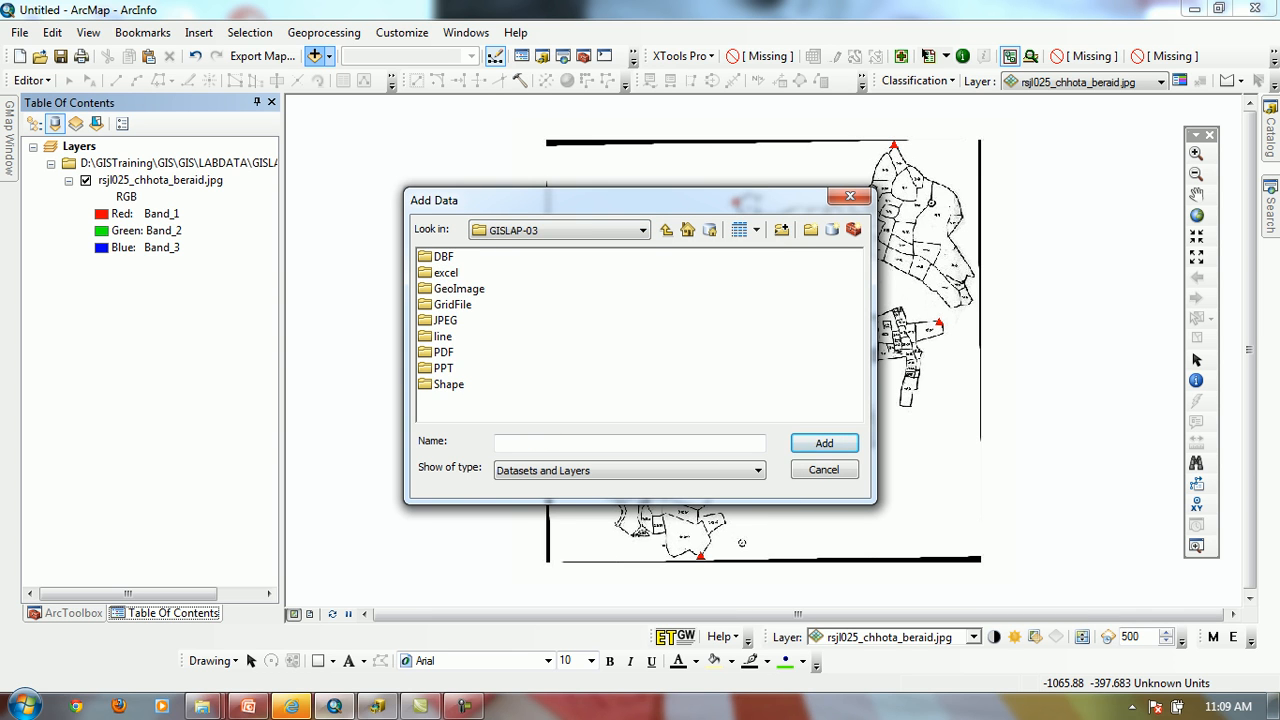
pyautogui.doubleClick(446, 273)
pyautogui.doubleClick(496, 257)
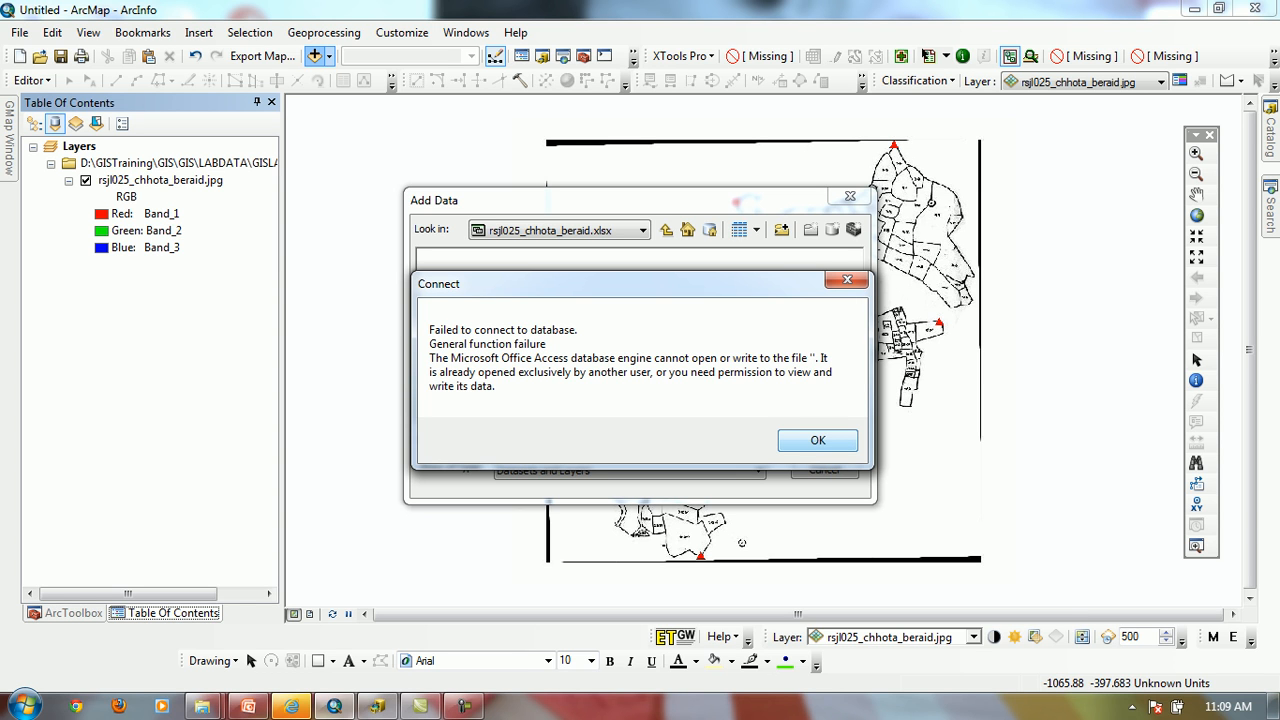
pyautogui.press('Return')
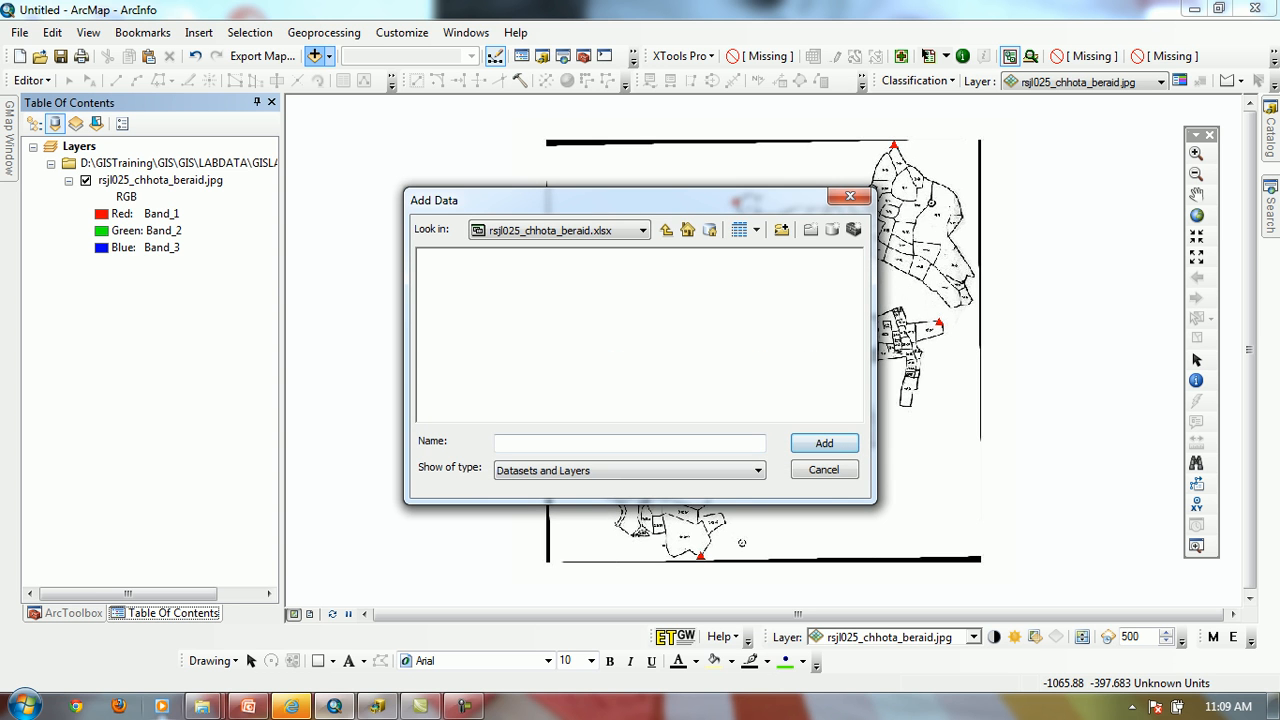
pyautogui.press('Escape')
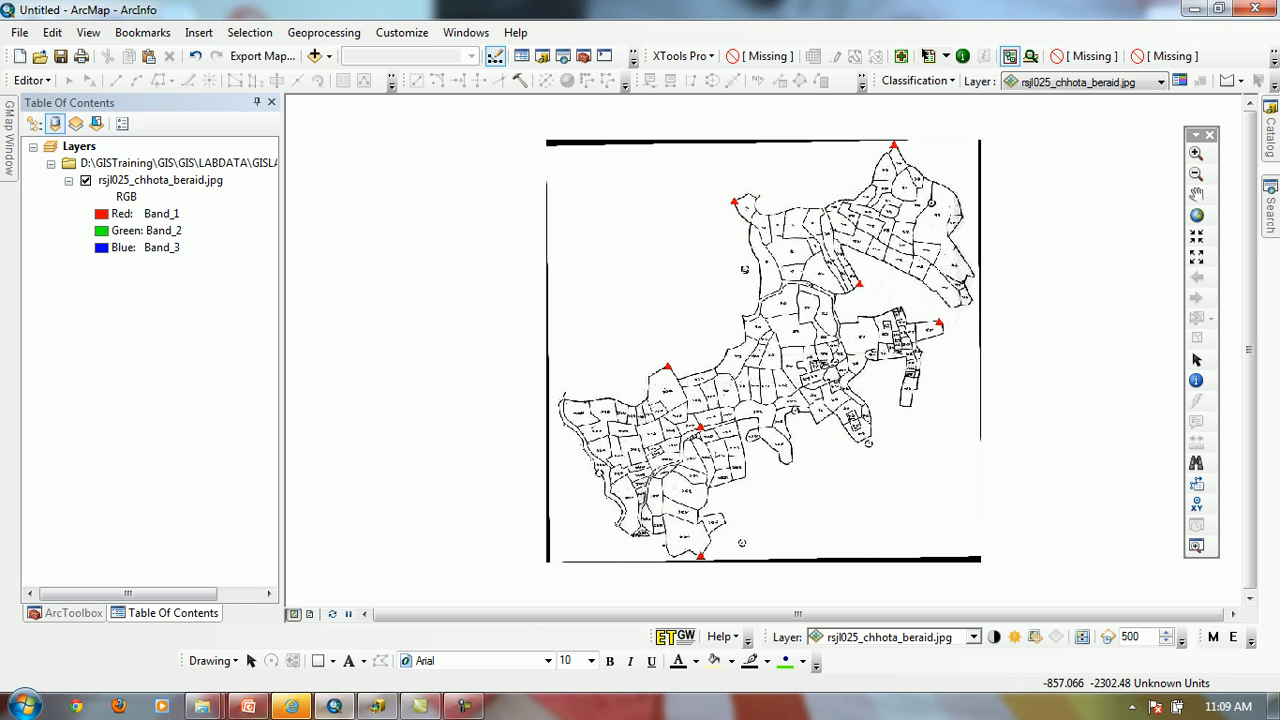
# Switch to Windows Explorer and go to the excel folder inside LABDATA\GISLAP-03
pyautogui.click(248, 707)
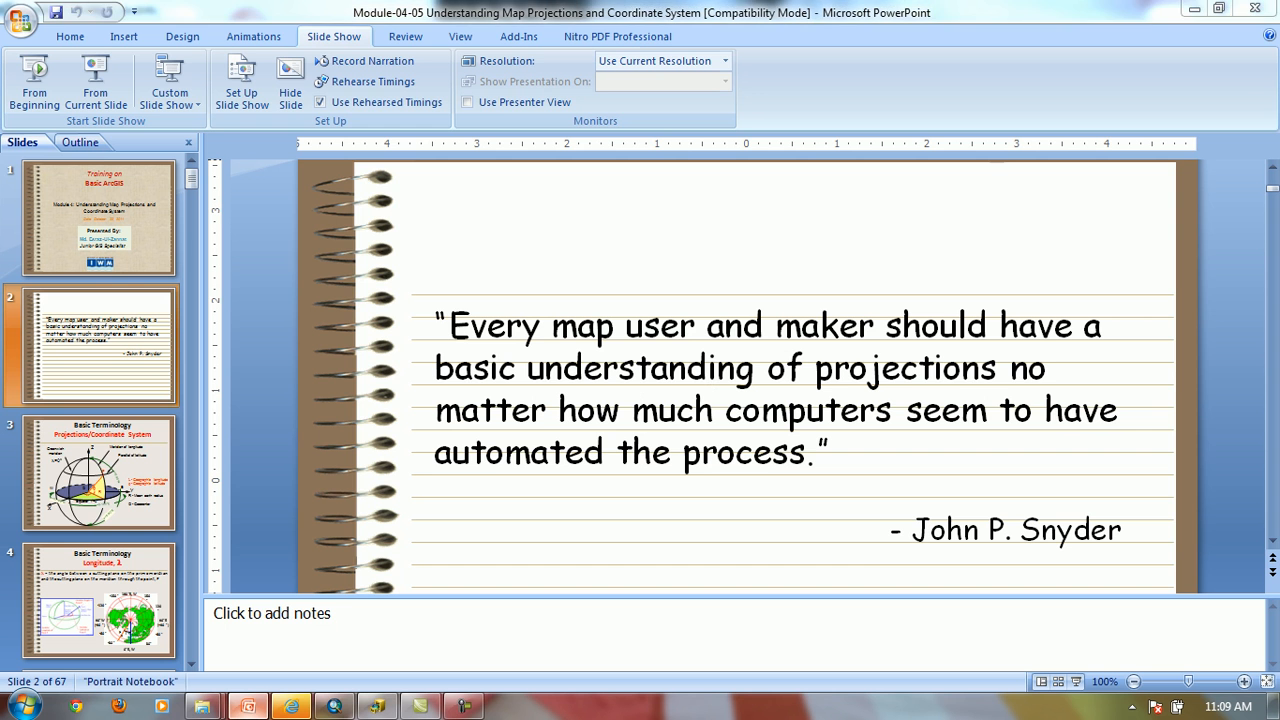
pyautogui.click(248, 707)
pyautogui.moveTo(204, 708)
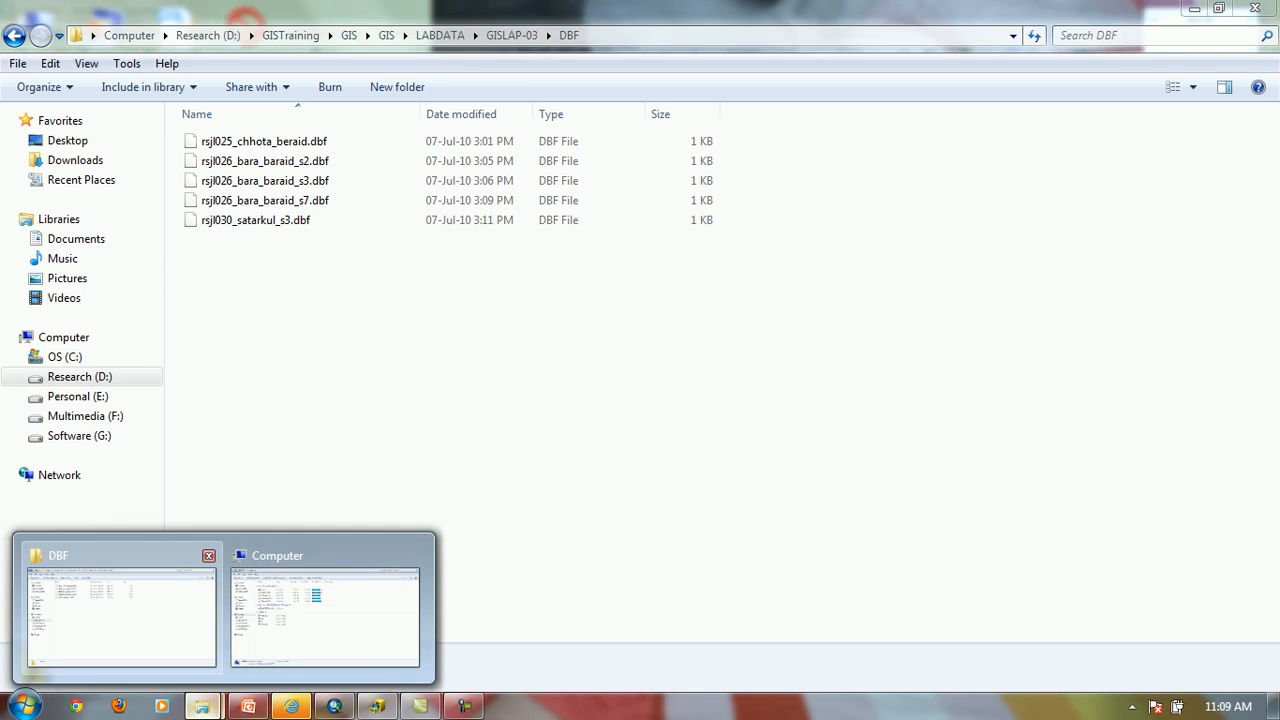
pyautogui.click(120, 625)
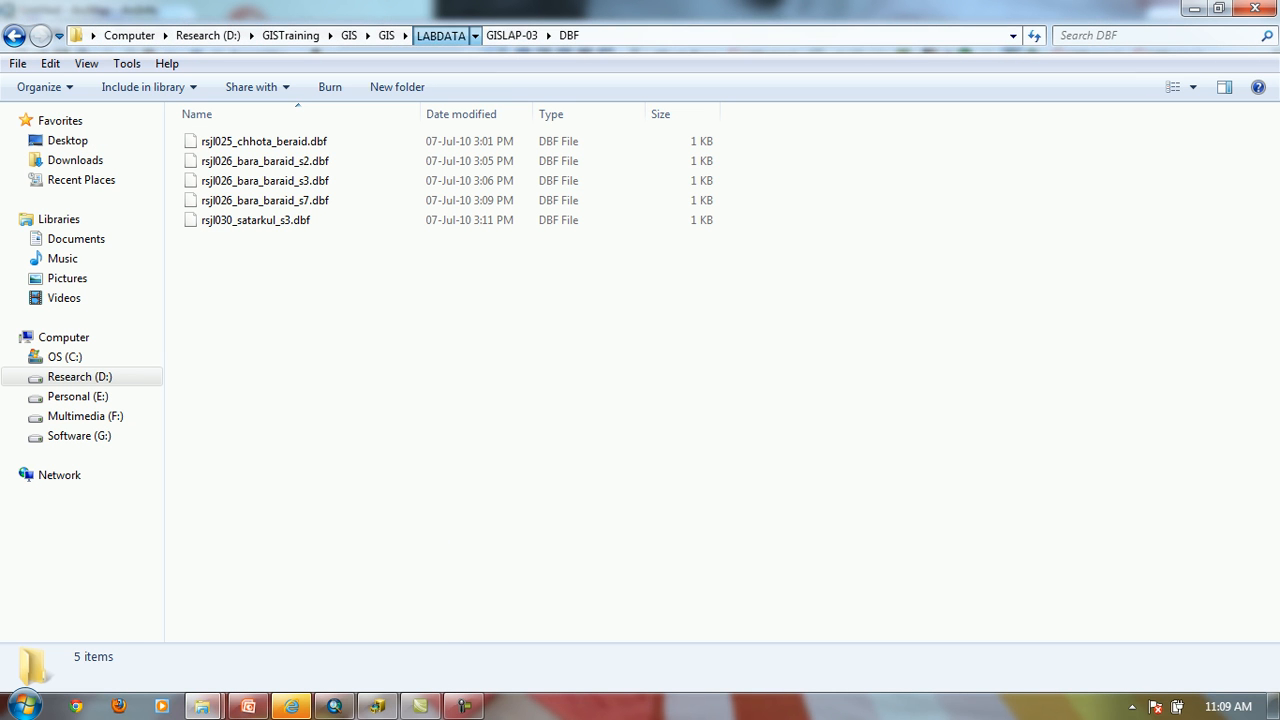
pyautogui.click(440, 35)
pyautogui.doubleClick(227, 180)
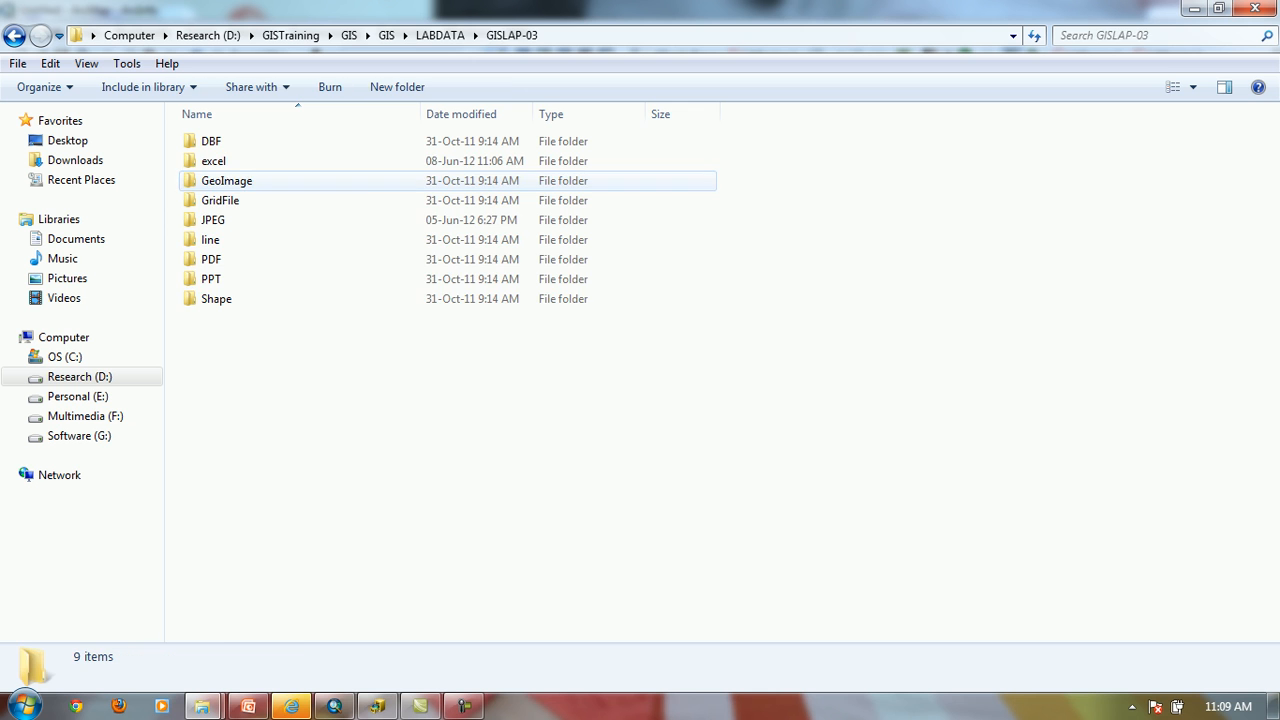
pyautogui.doubleClick(220, 160)
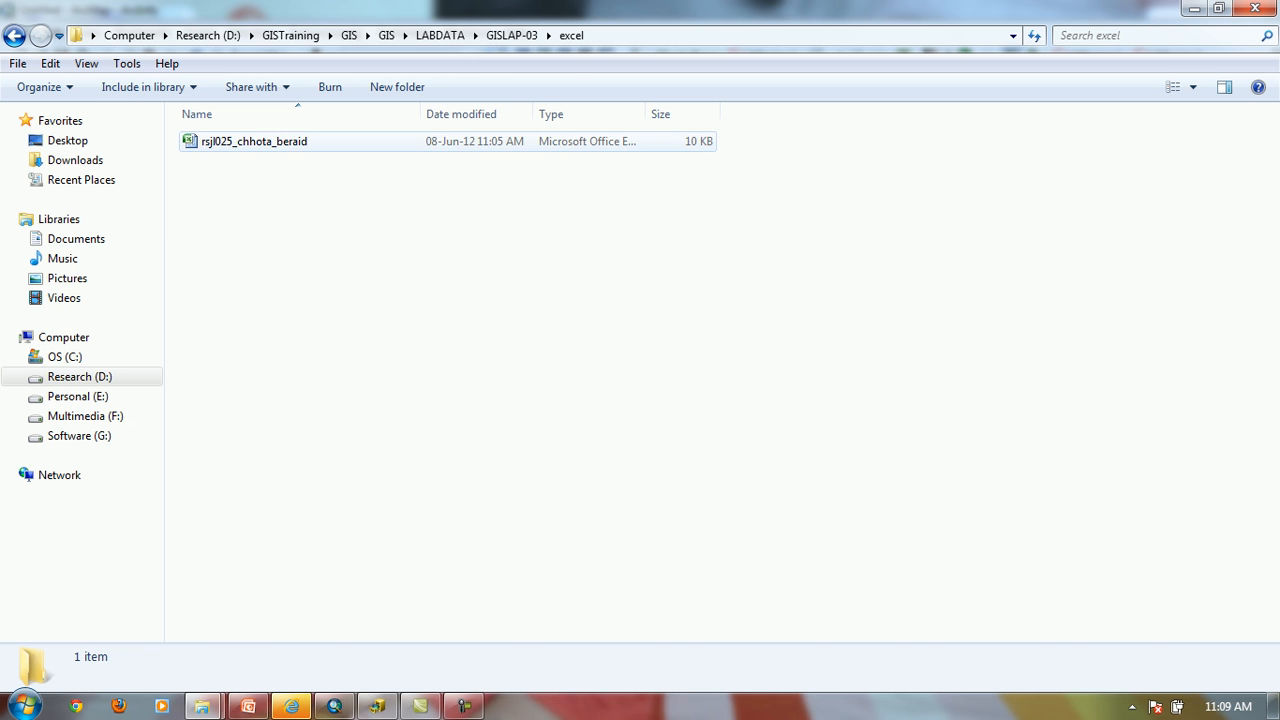
# Try to open the rsjl025_chhota_beraid workbook in Excel and close the program again
pyautogui.doubleClick(254, 141)
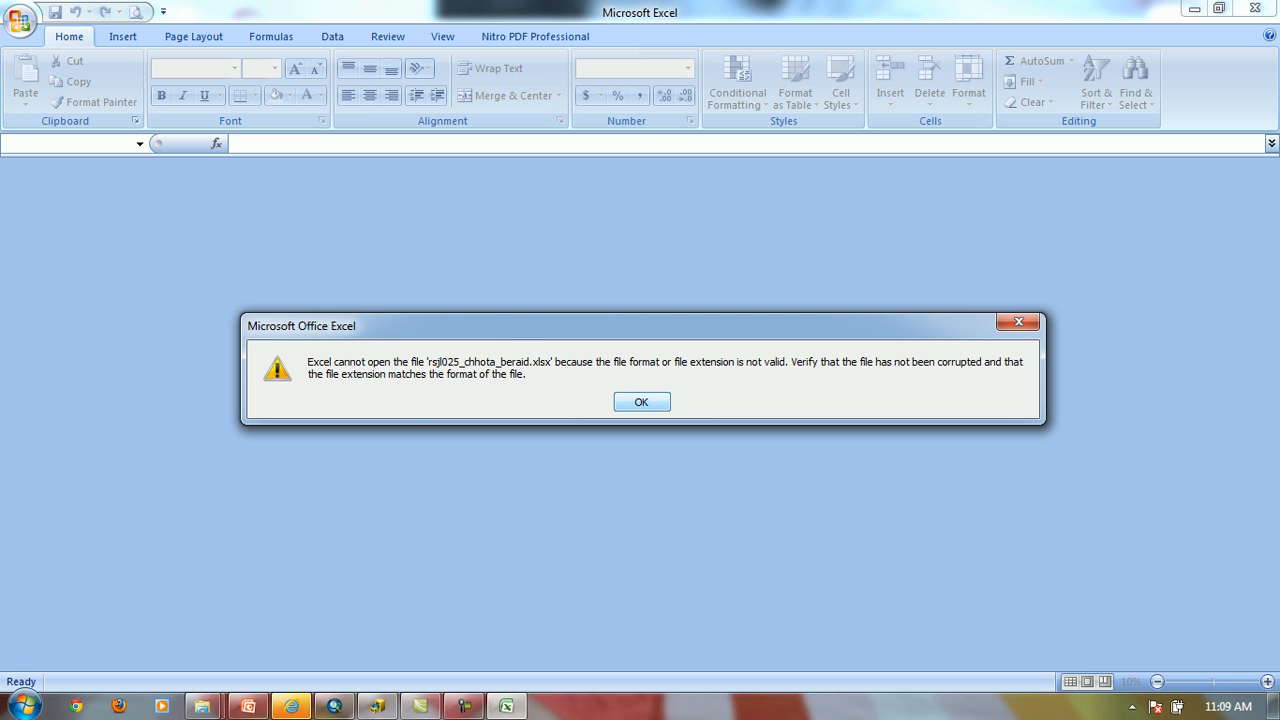
pyautogui.press('Return')
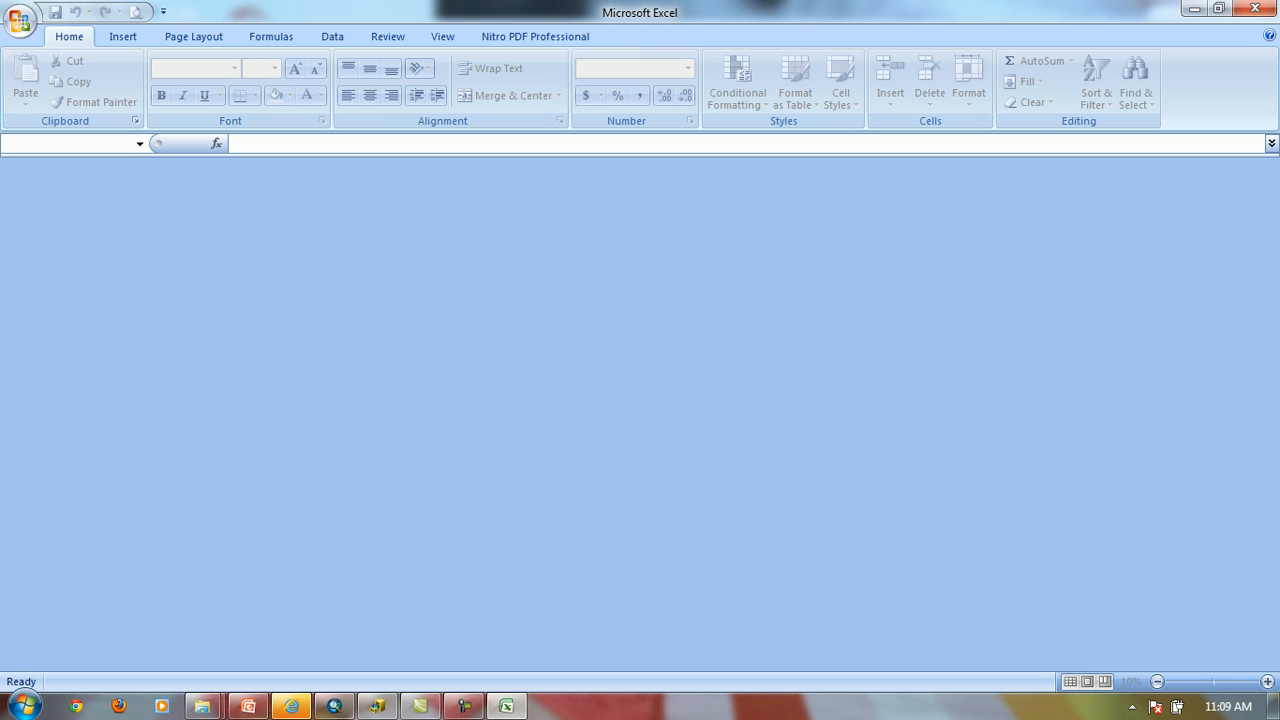
pyautogui.click(1255, 8)
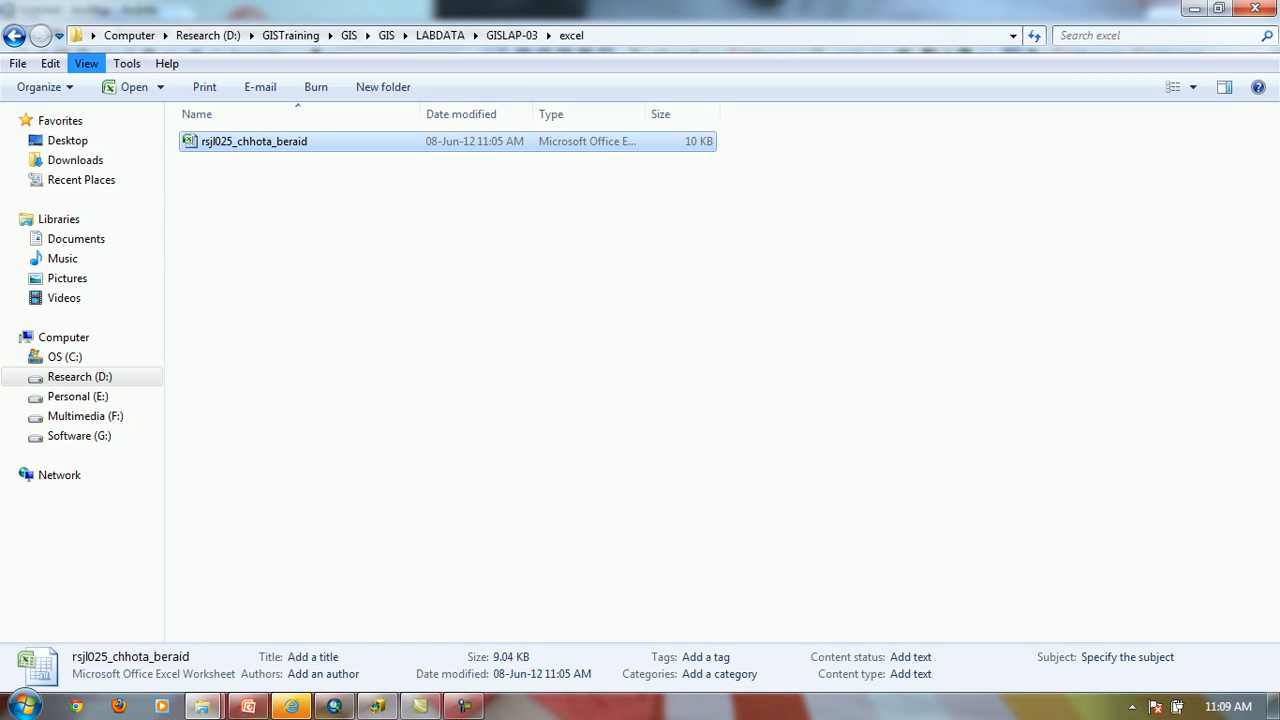
# Change the folder options so that extensions for known file types are no longer hidden
pyautogui.click(86, 63)
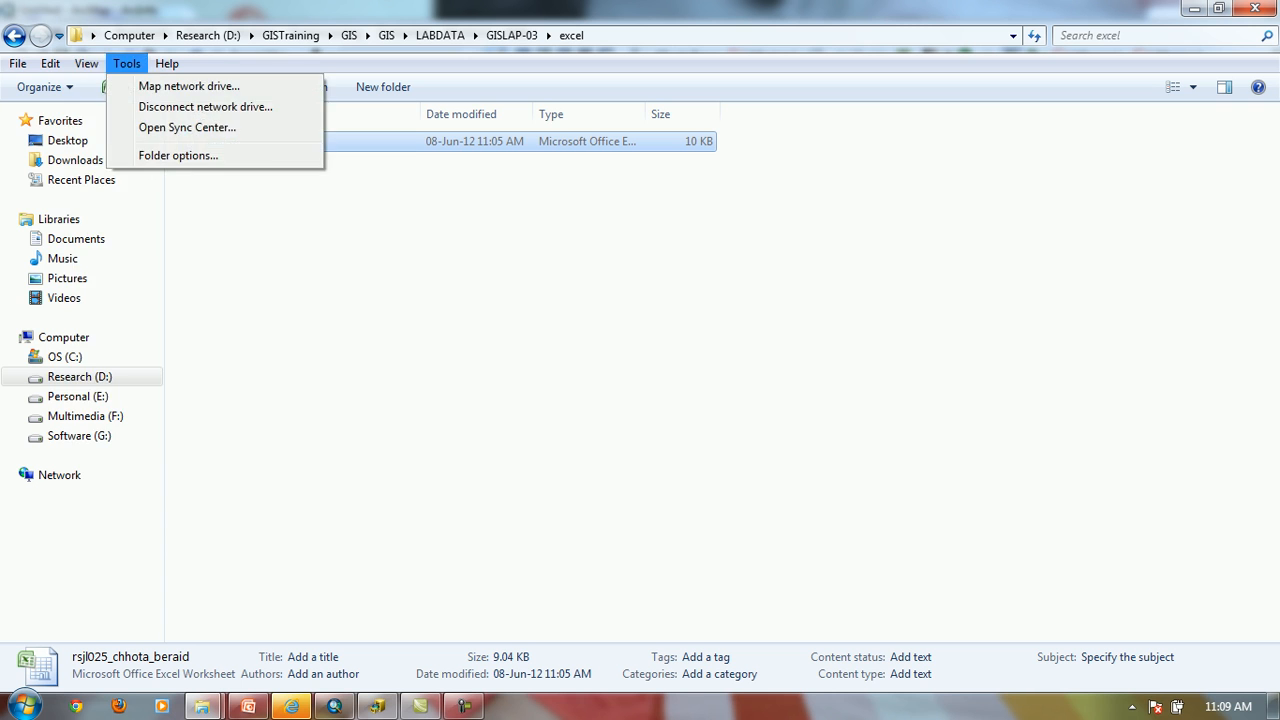
pyautogui.moveTo(18, 64)
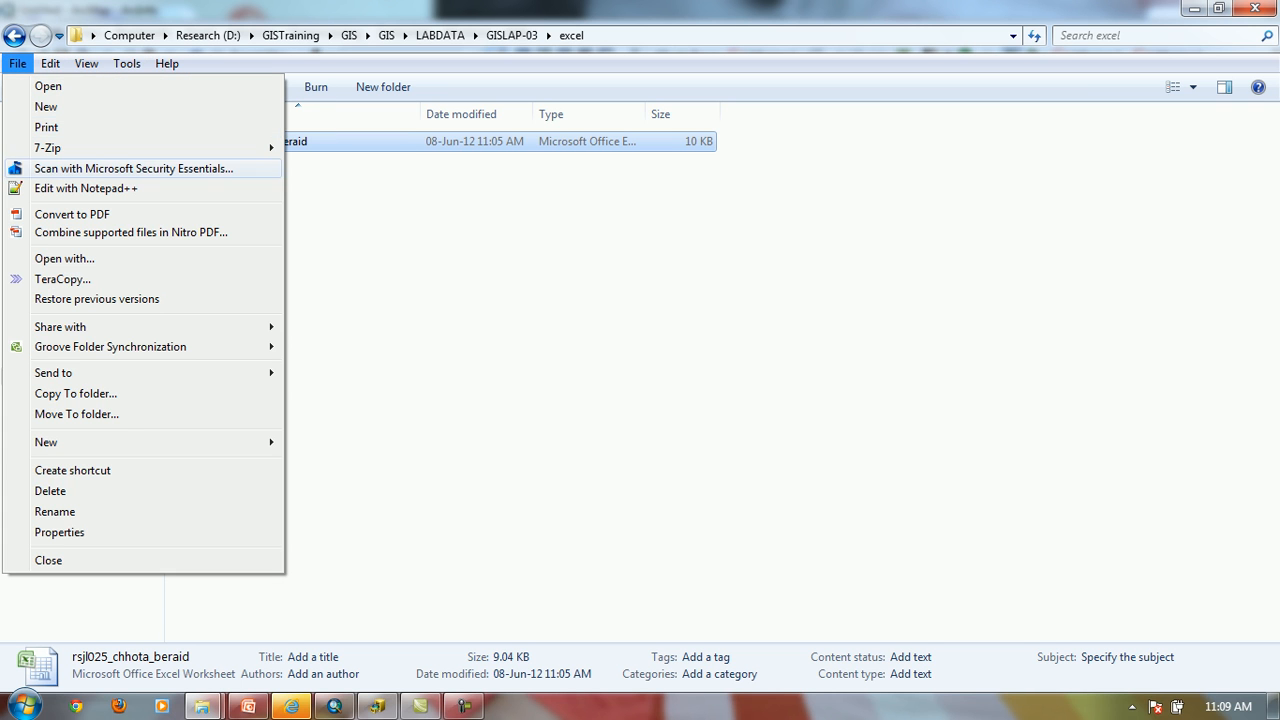
pyautogui.moveTo(86, 64)
pyautogui.moveTo(127, 64)
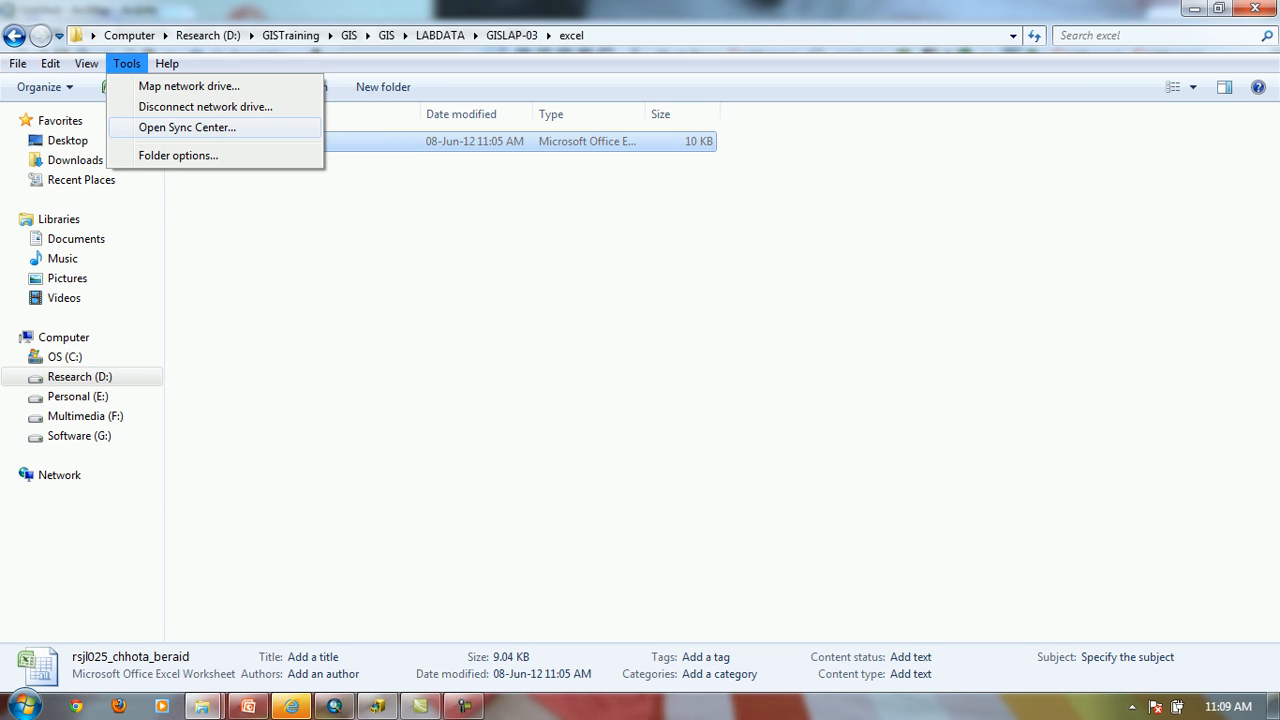
pyautogui.click(178, 156)
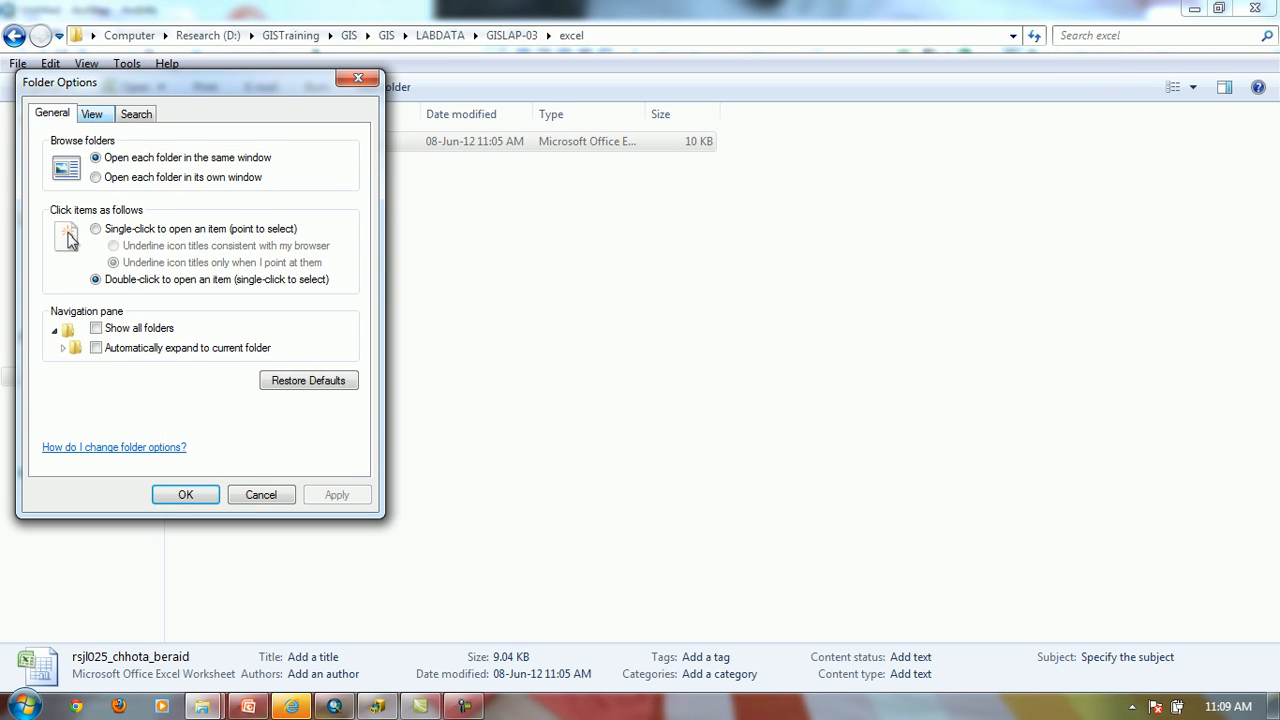
pyautogui.click(91, 114)
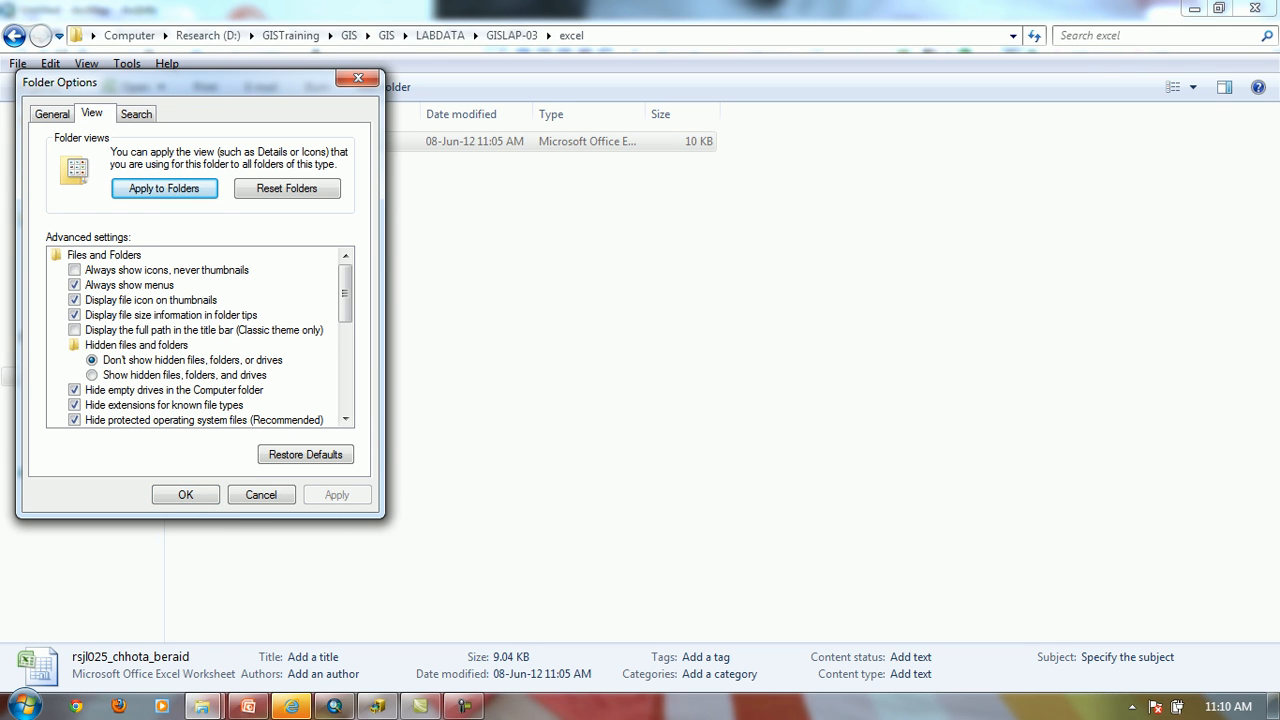
pyautogui.click(75, 405)
pyautogui.click(185, 494)
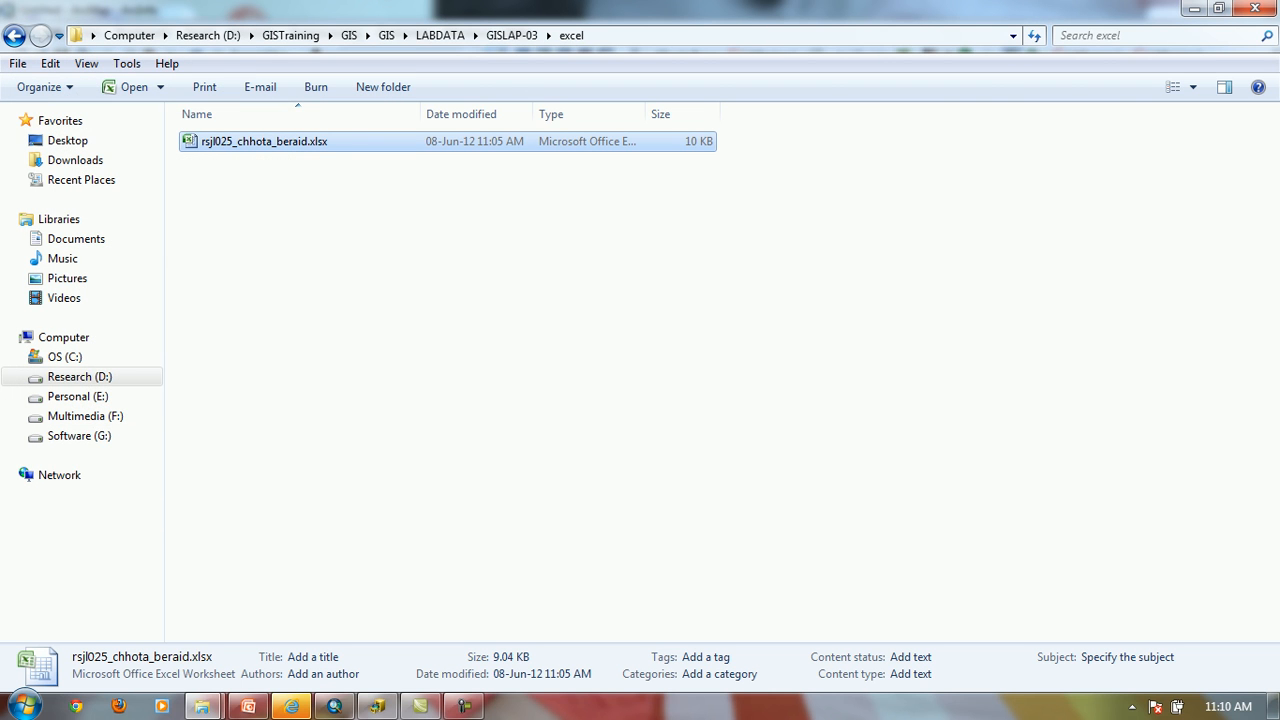
# Try once more to open rsjl025_chhota_beraid.xlsx in Excel and exit the program
pyautogui.doubleClick(264, 142)
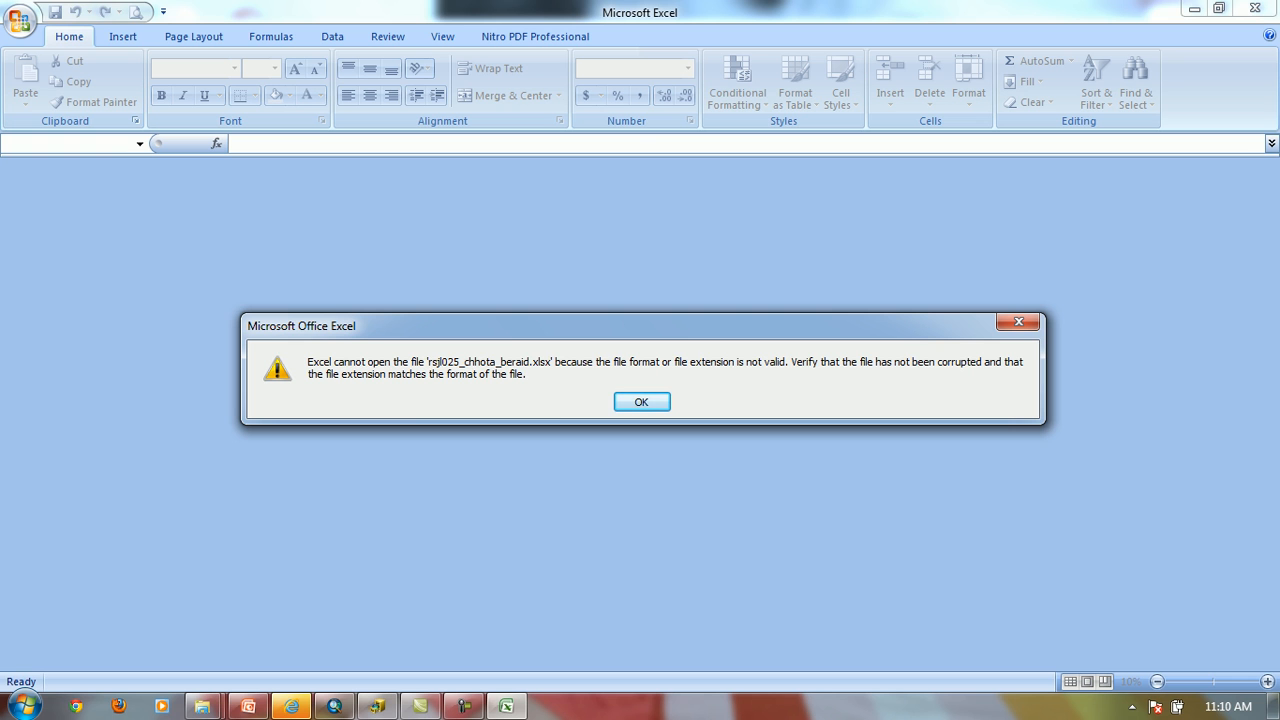
pyautogui.click(641, 402)
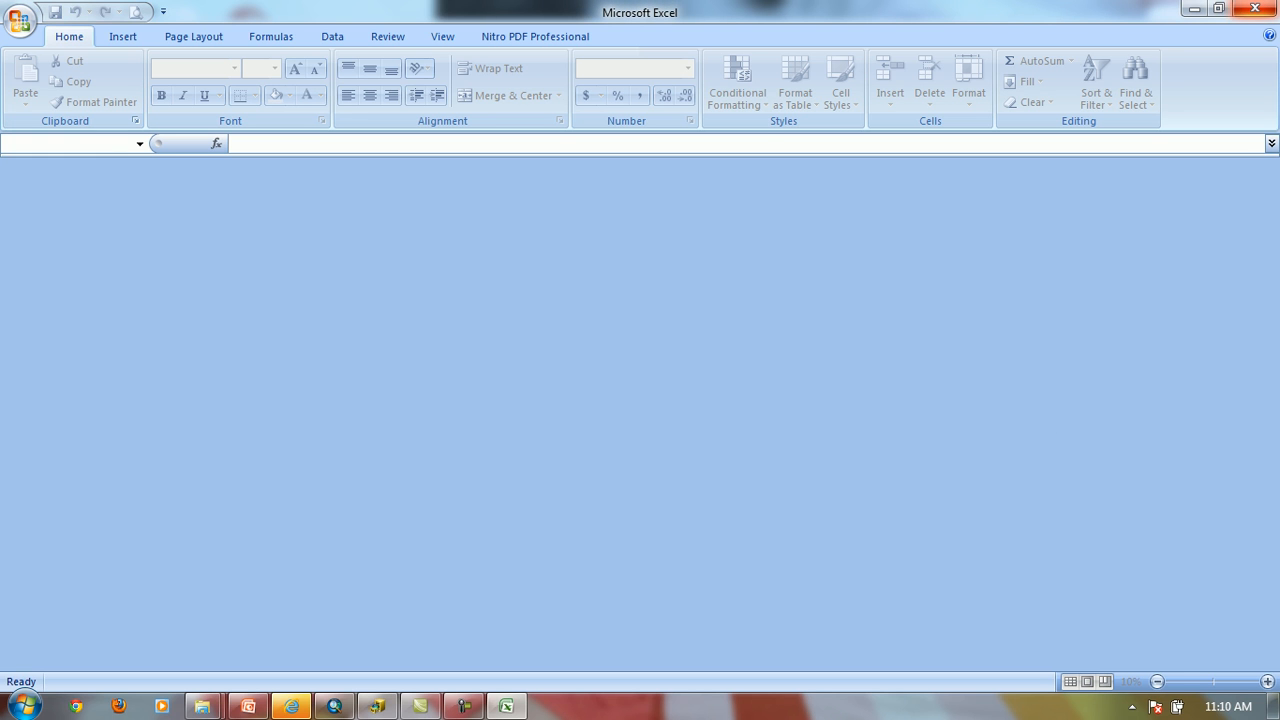
pyautogui.click(1254, 8)
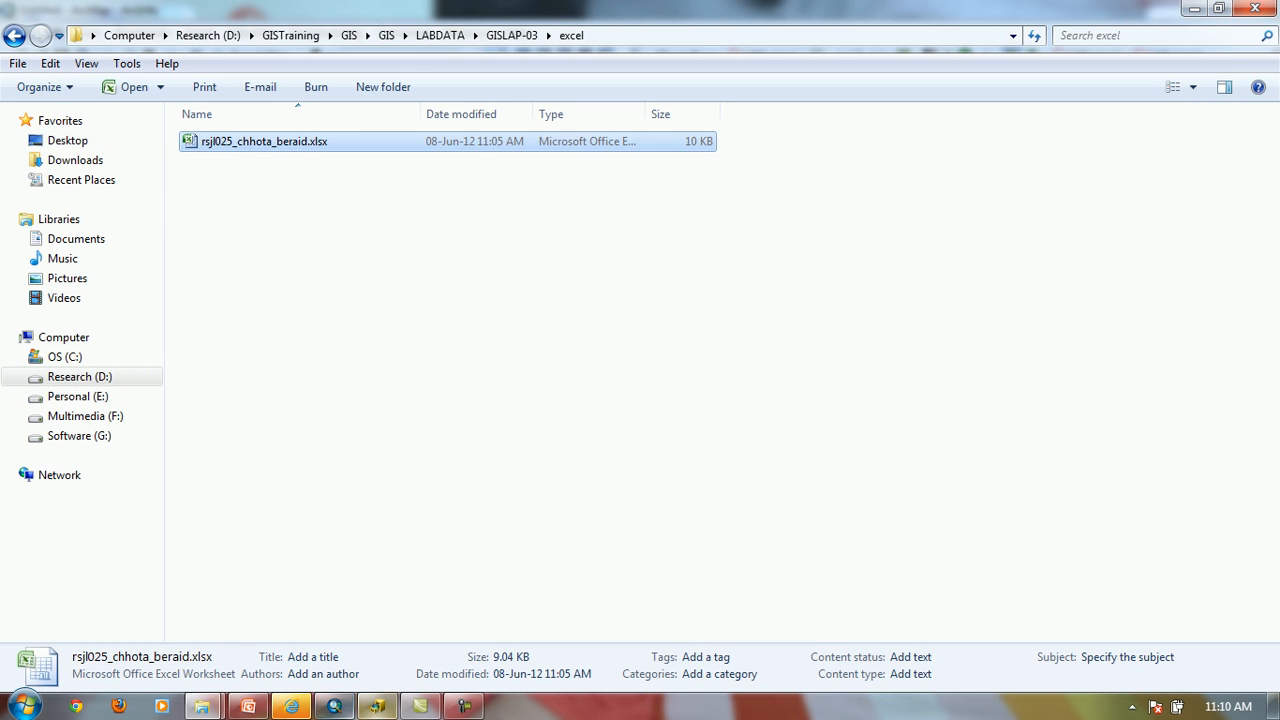
# Switch to ArcCatalog, move up from the workbook to the excel folder and close ArcCatalog
pyautogui.click(377, 706)
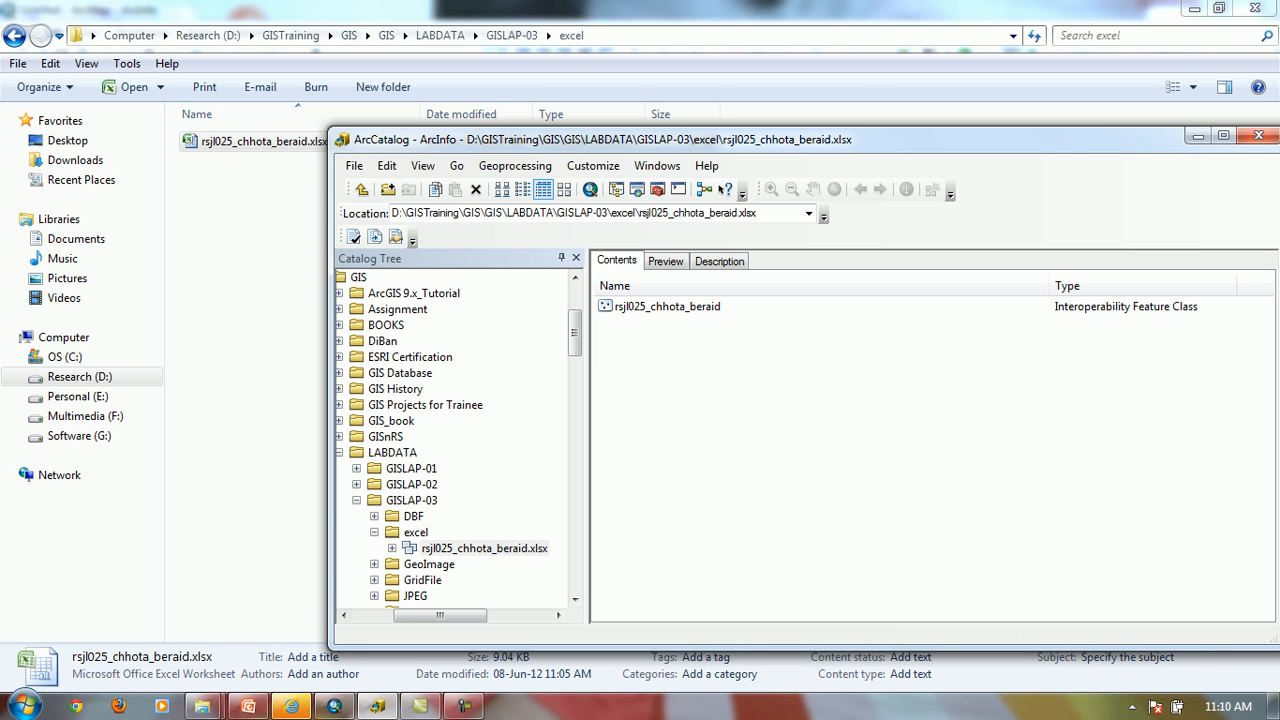
pyautogui.click(416, 532)
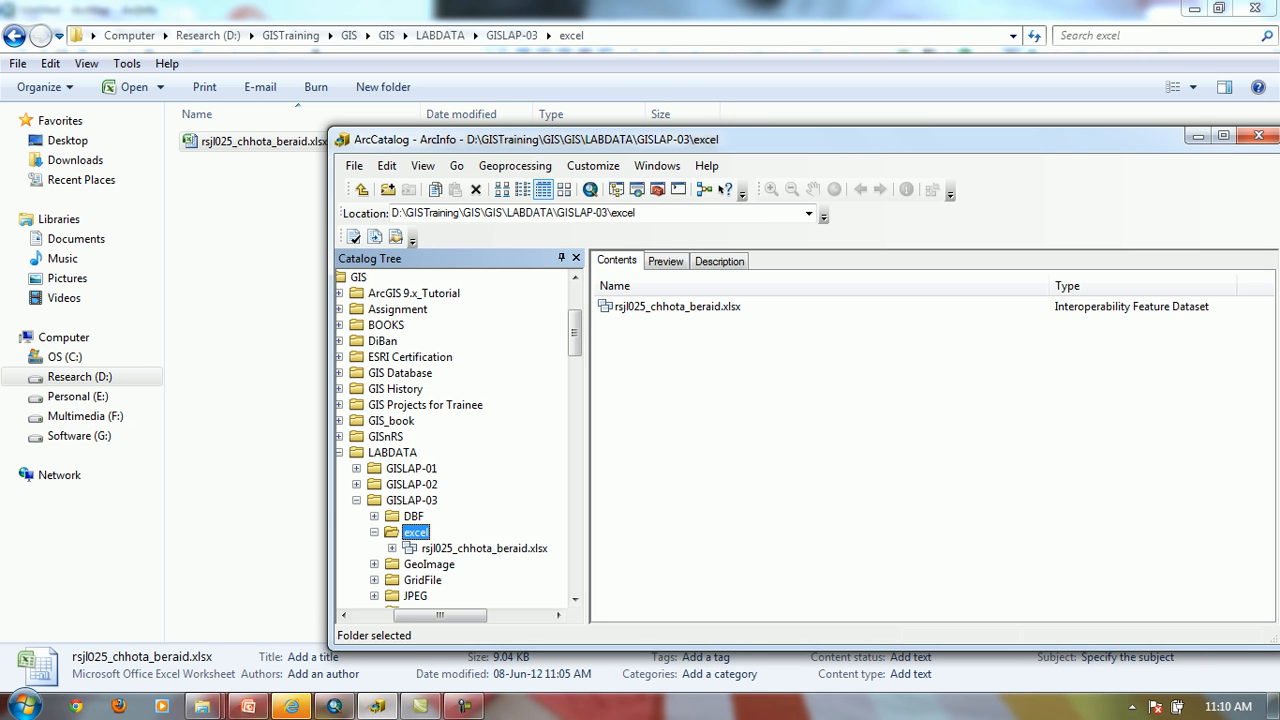
pyautogui.click(1258, 135)
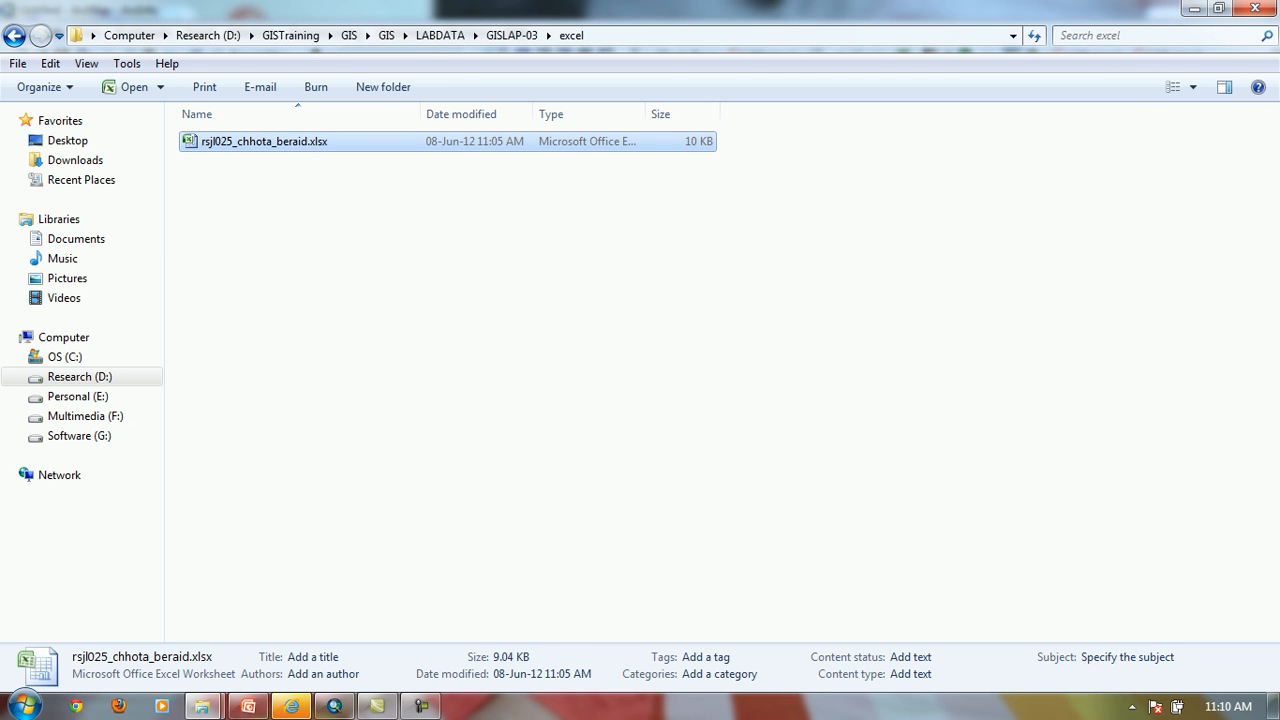
# Open rsjl025_chhota_beraid.xlsx in Excel and save it in the excel folder as the Excel 97-2003 workbook rsjl025_chhota_beraid.xls
pyautogui.press('Return')
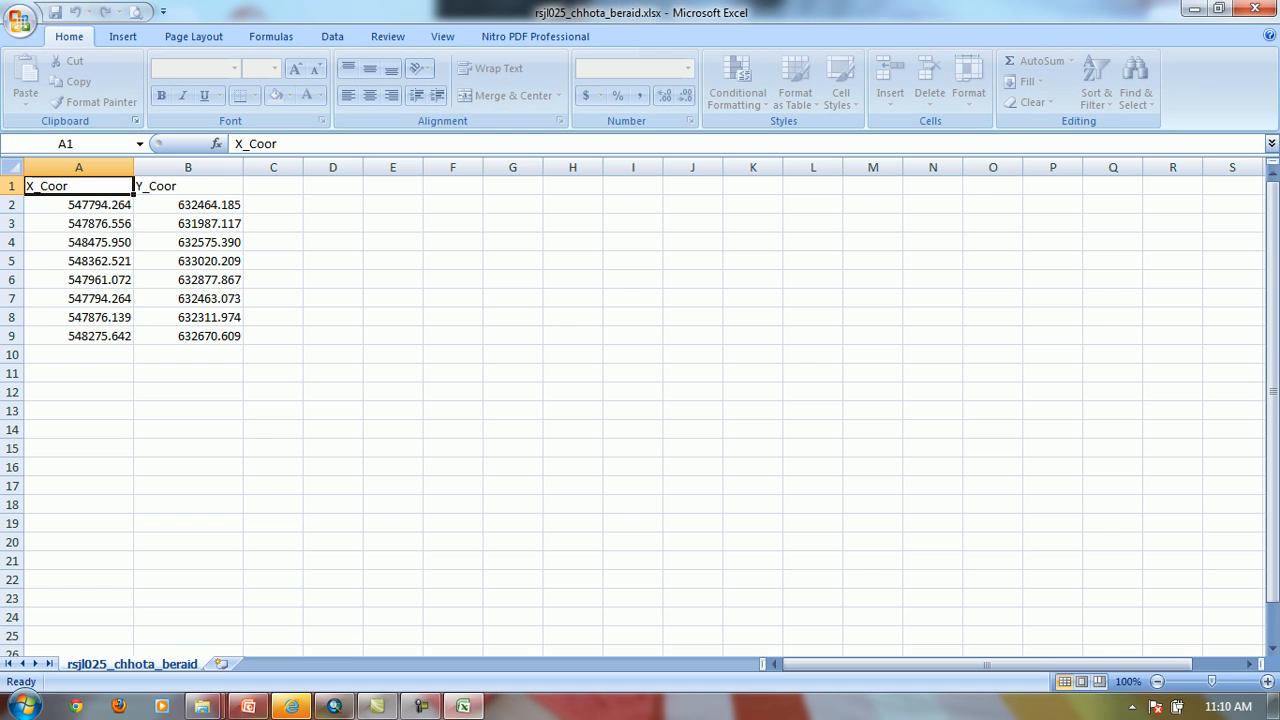
pyautogui.click(20, 22)
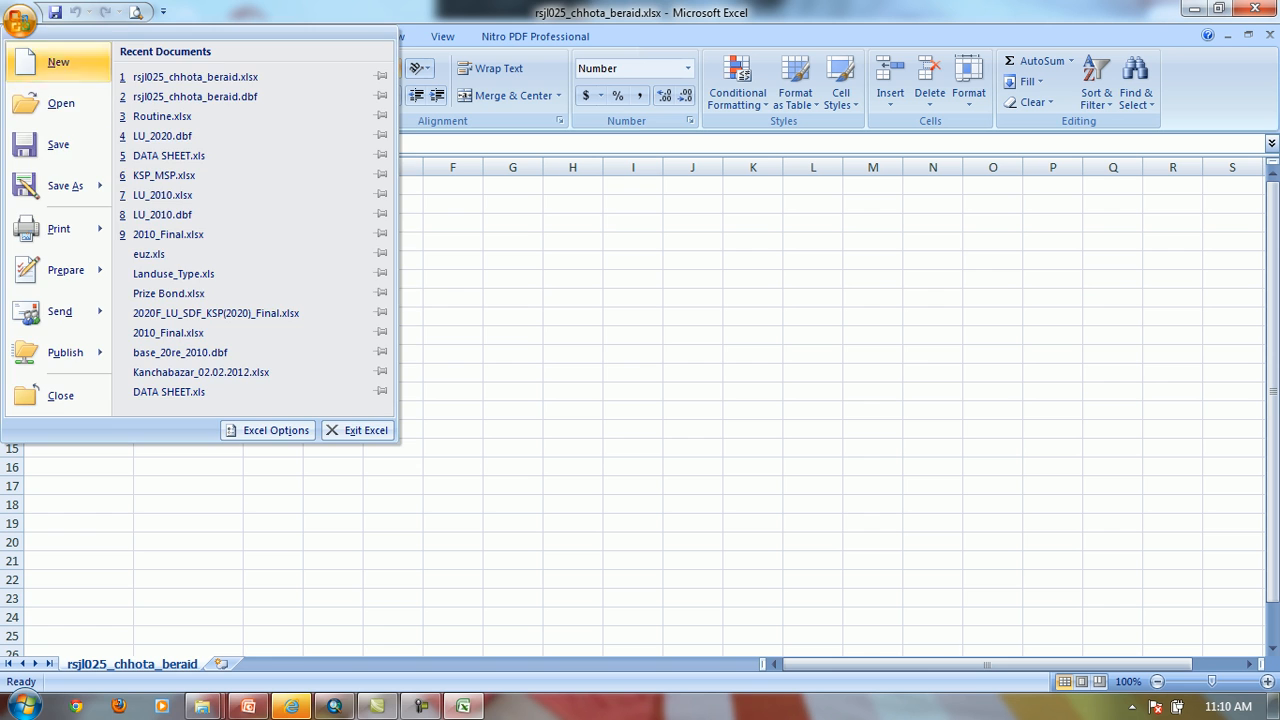
pyautogui.click(65, 186)
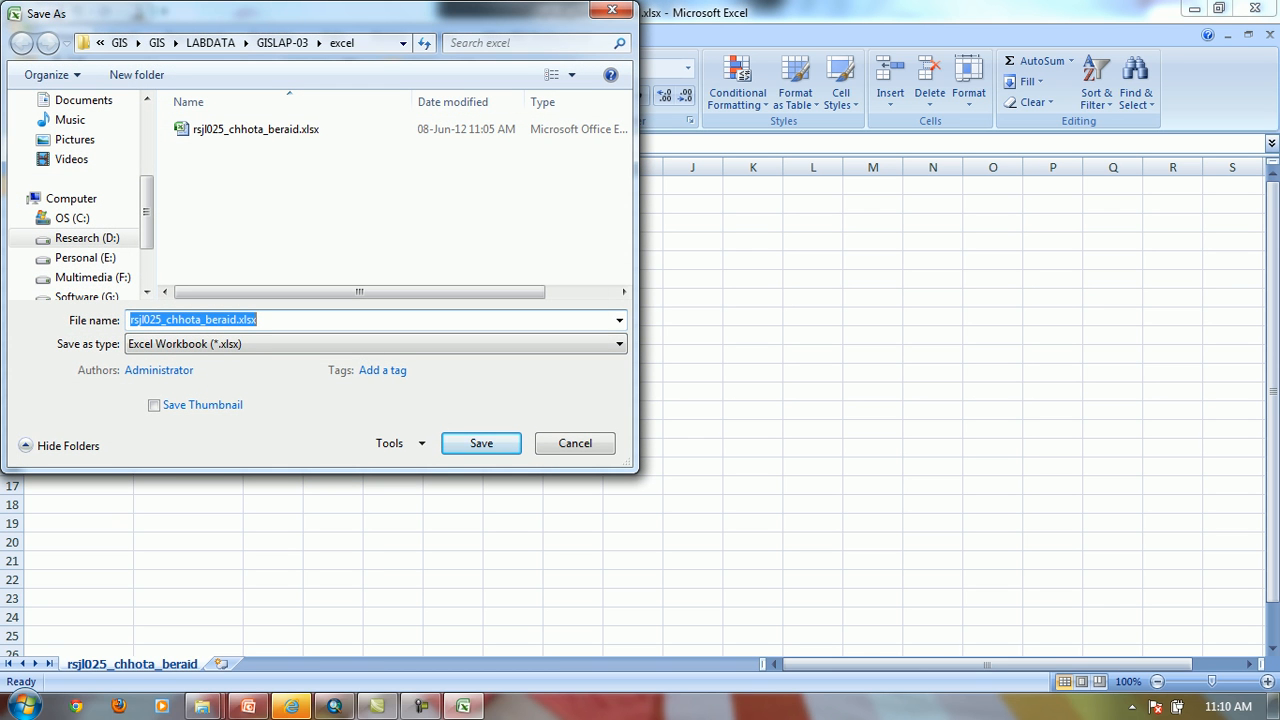
pyautogui.click(376, 344)
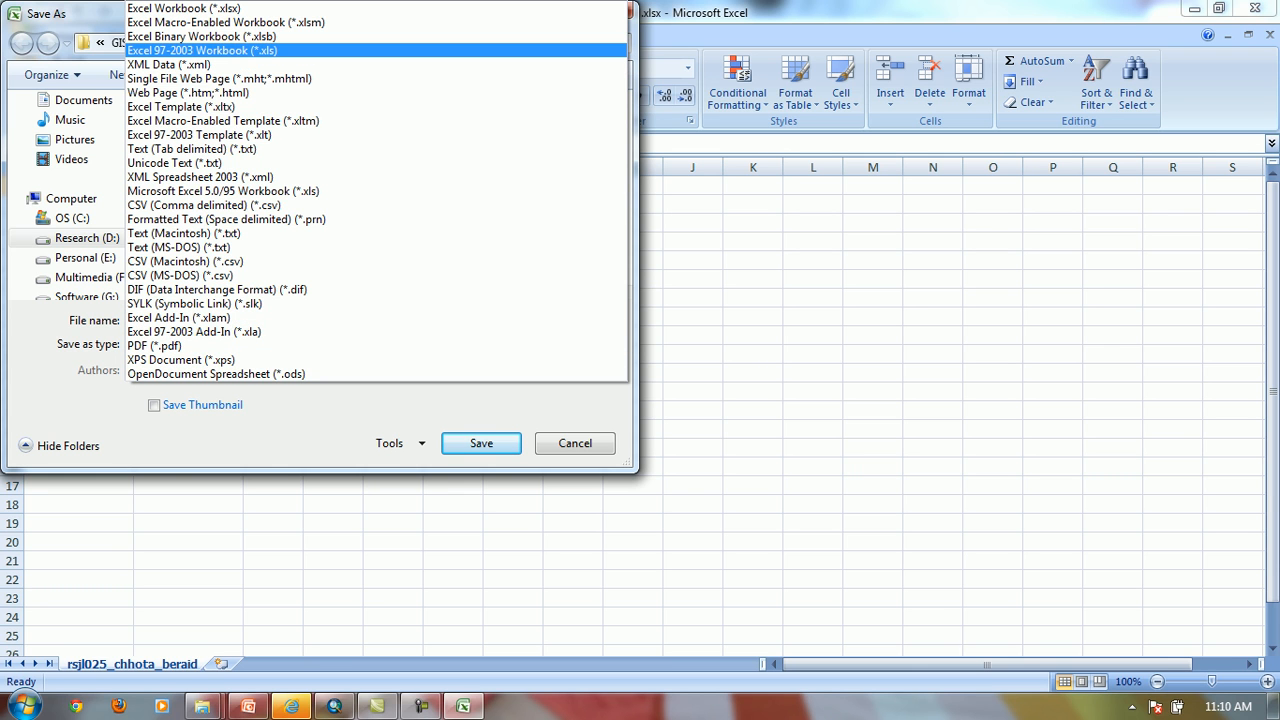
pyautogui.press('Return')
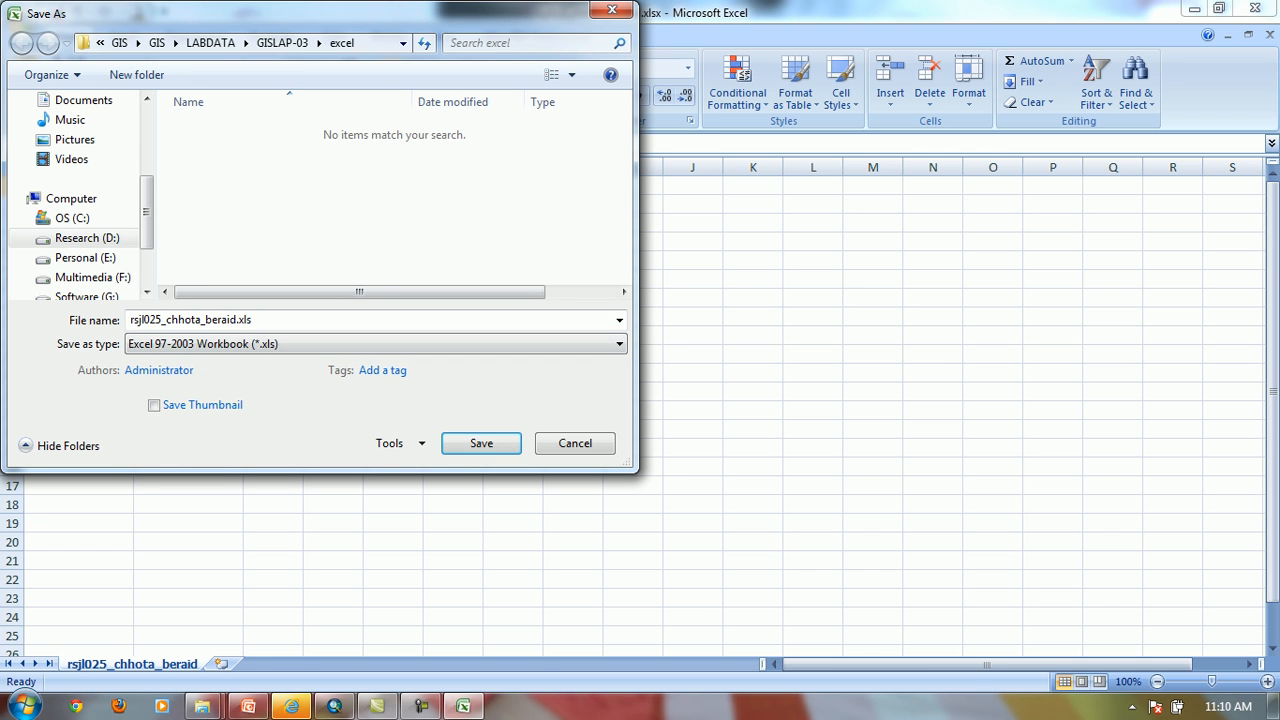
pyautogui.press('Return')
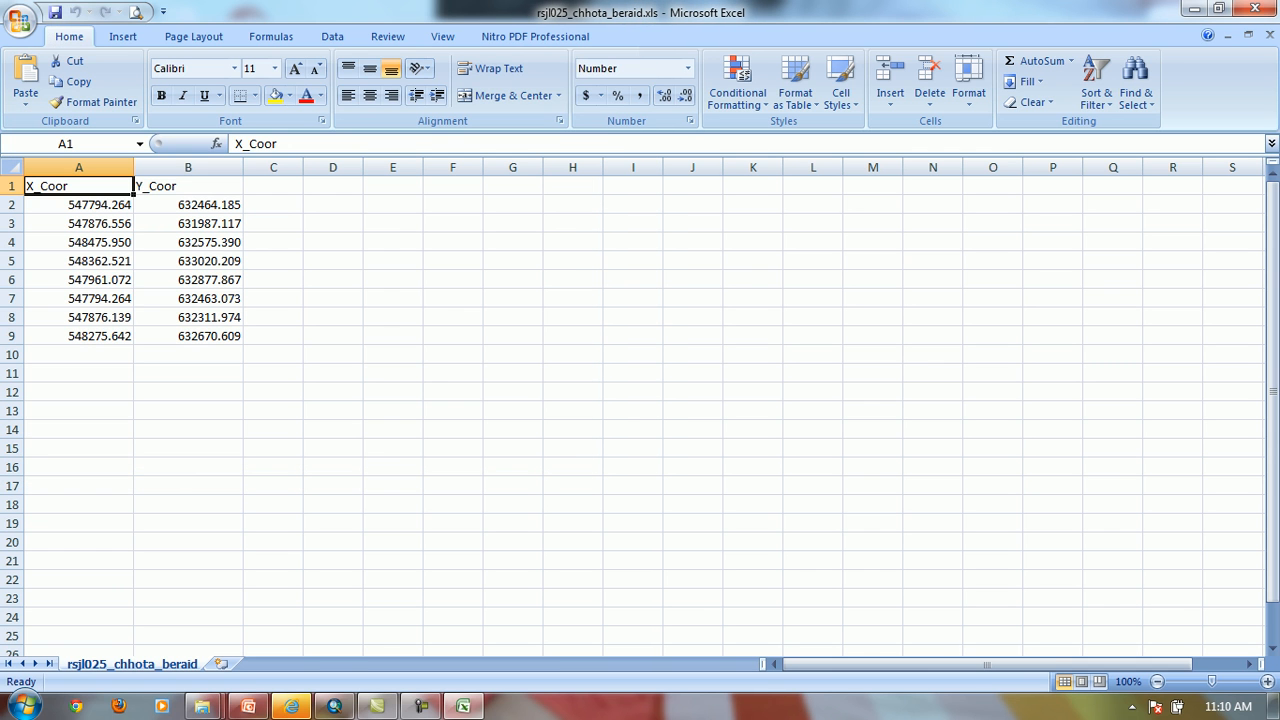
# Close the rsjl025_chhota_beraid.xls workbook and switch to ArcMap
pyautogui.click(1255, 9)
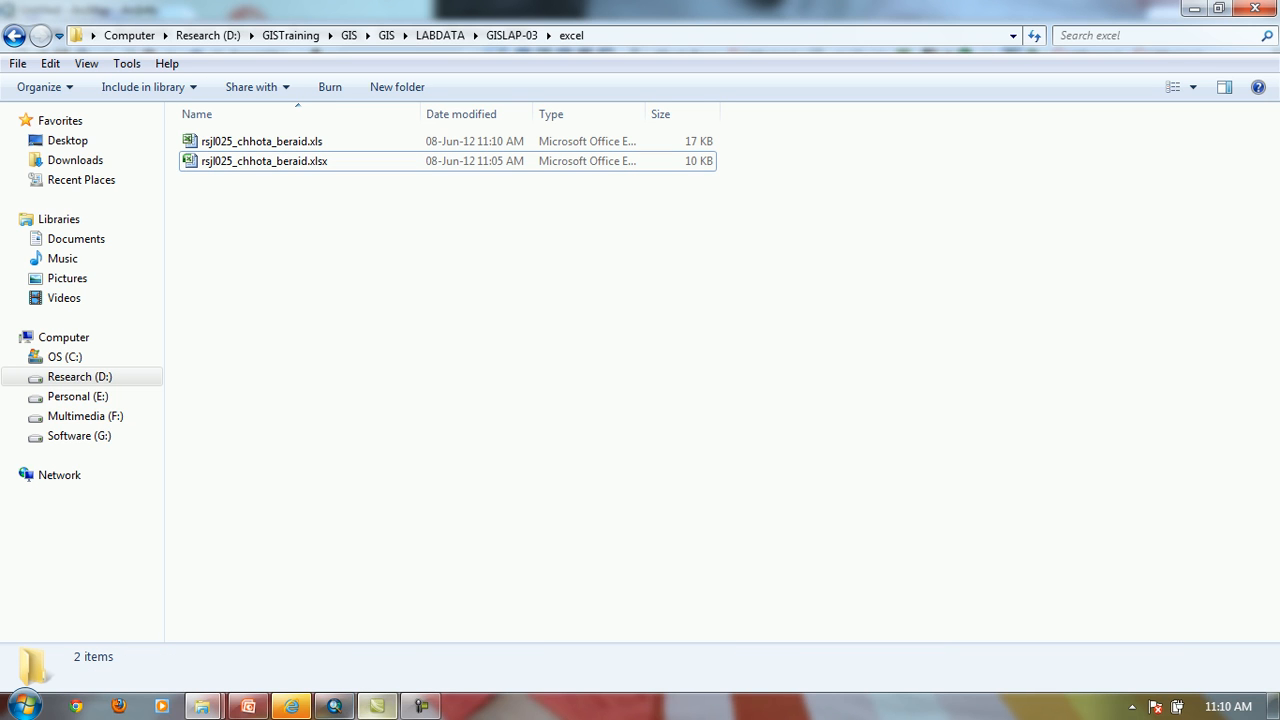
pyautogui.click(335, 706)
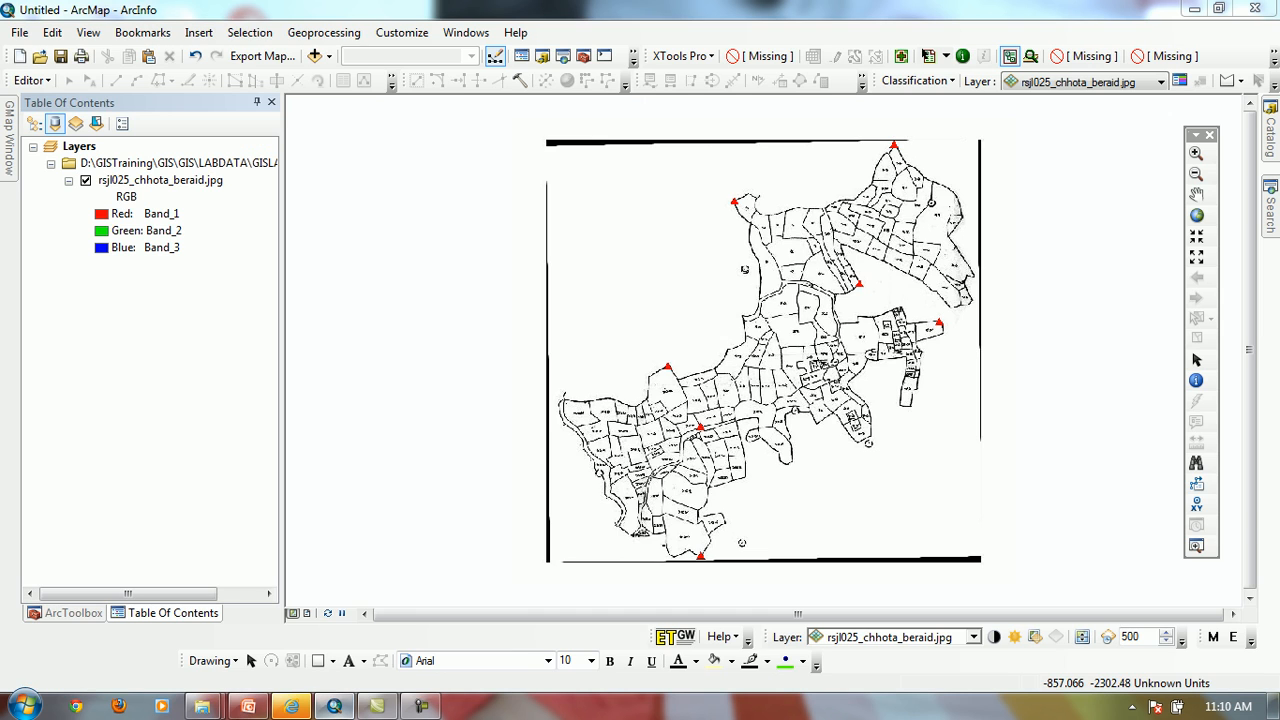
# Add the _xlnm#Database table from rsjl025_chhota_beraid.xlsx, remove it from the map and list the layers by drawing order
pyautogui.click(314, 56)
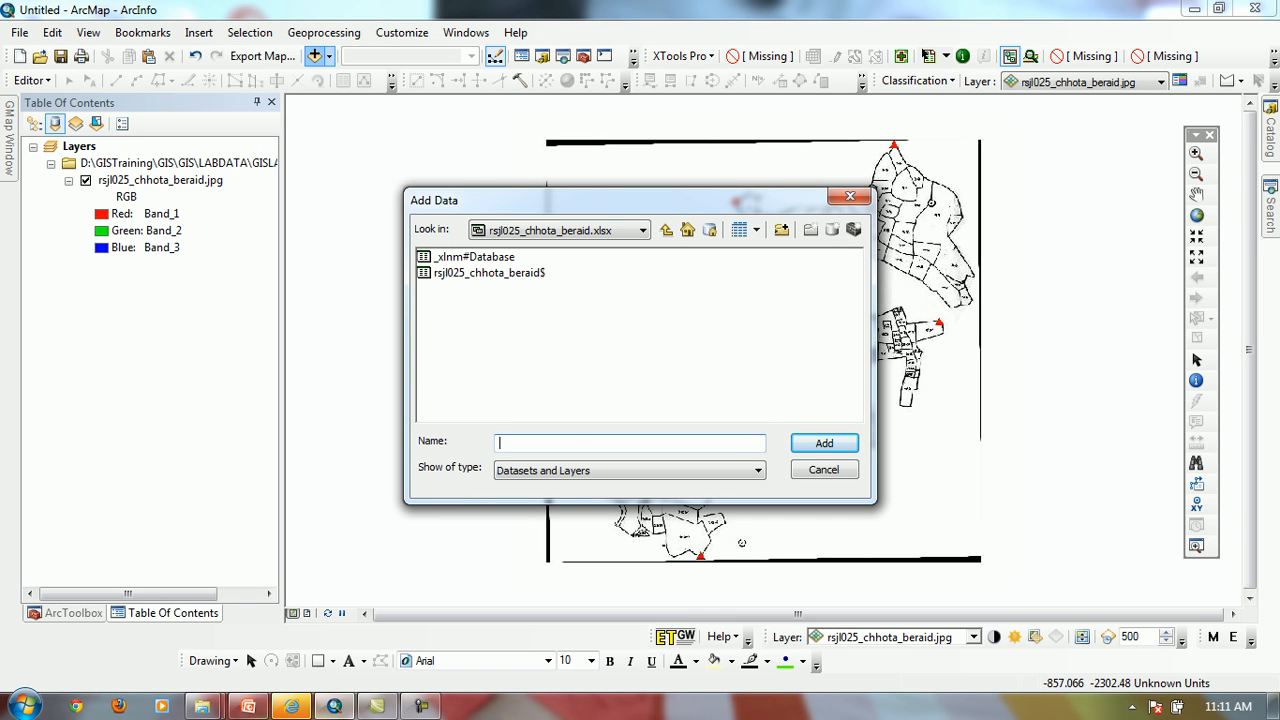
pyautogui.click(475, 257)
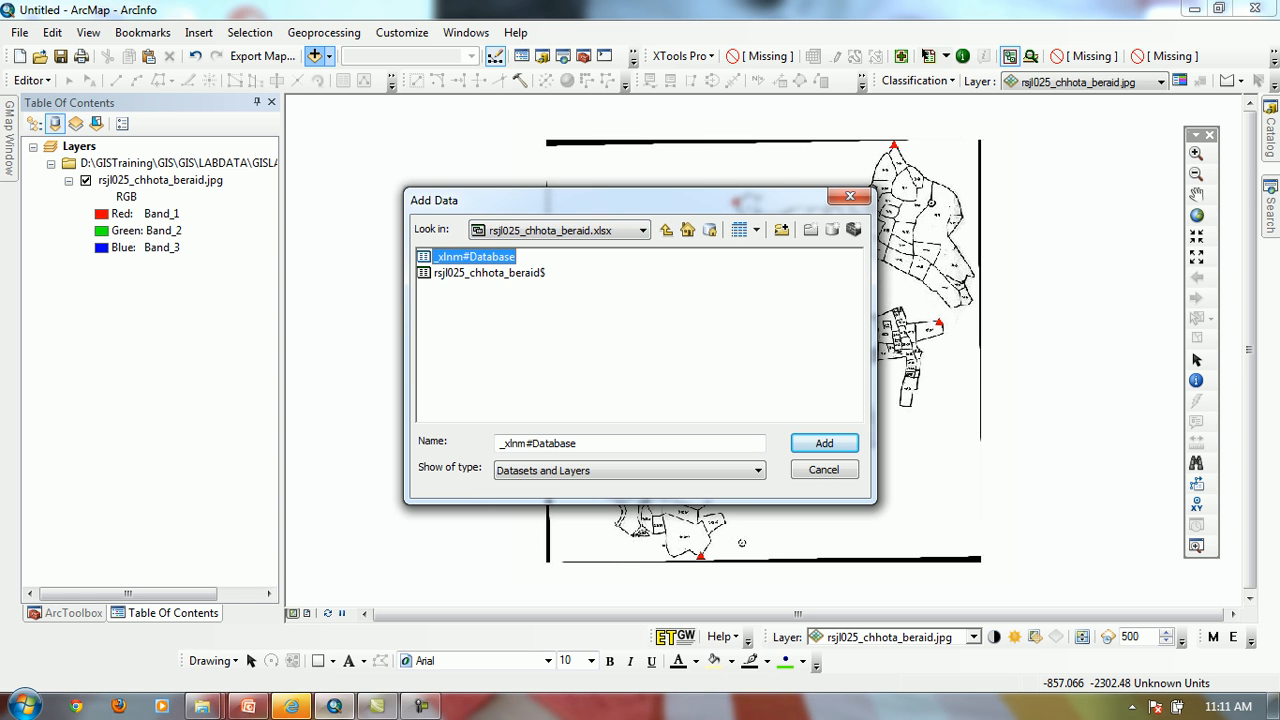
pyautogui.click(824, 443)
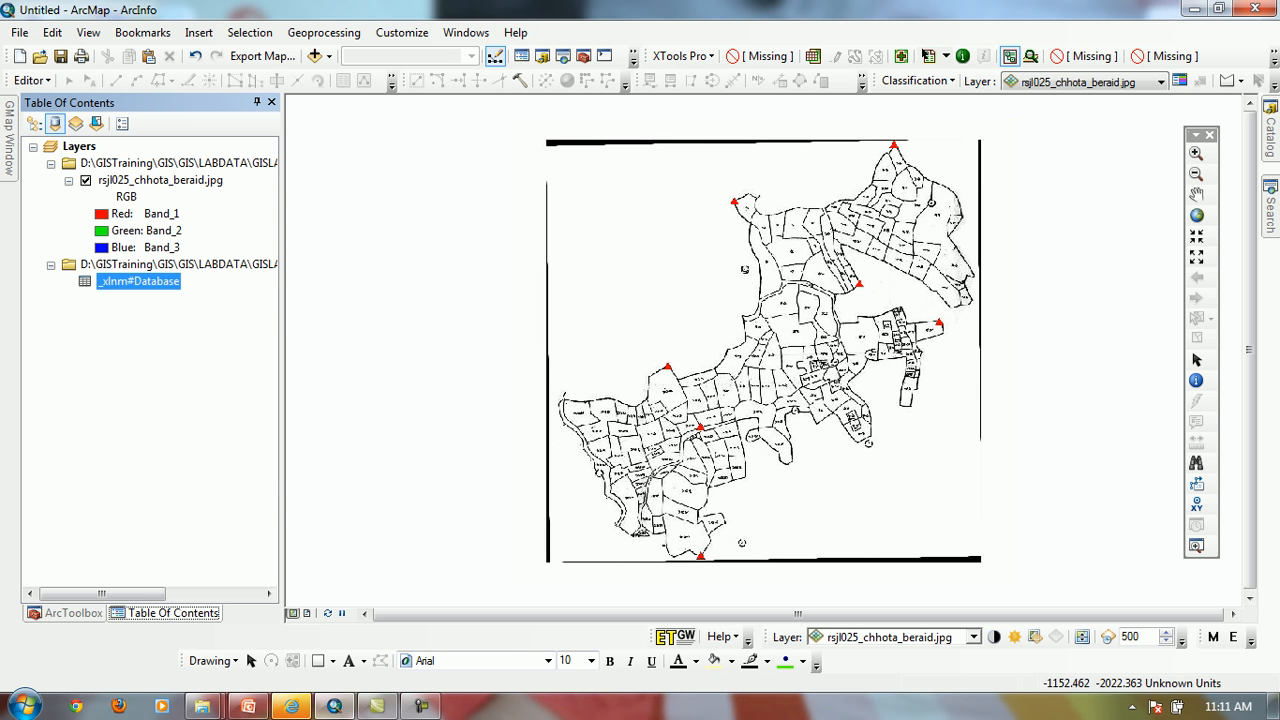
pyautogui.rightClick(105, 282)
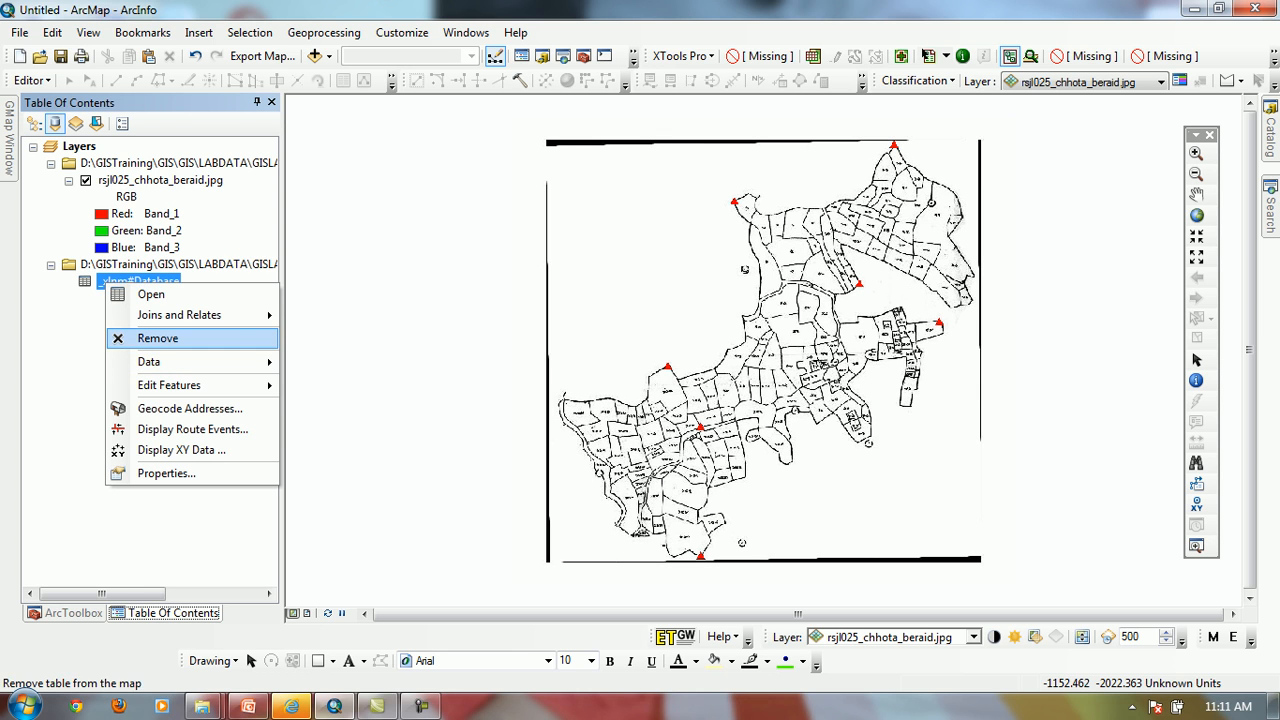
pyautogui.click(158, 338)
pyautogui.click(34, 123)
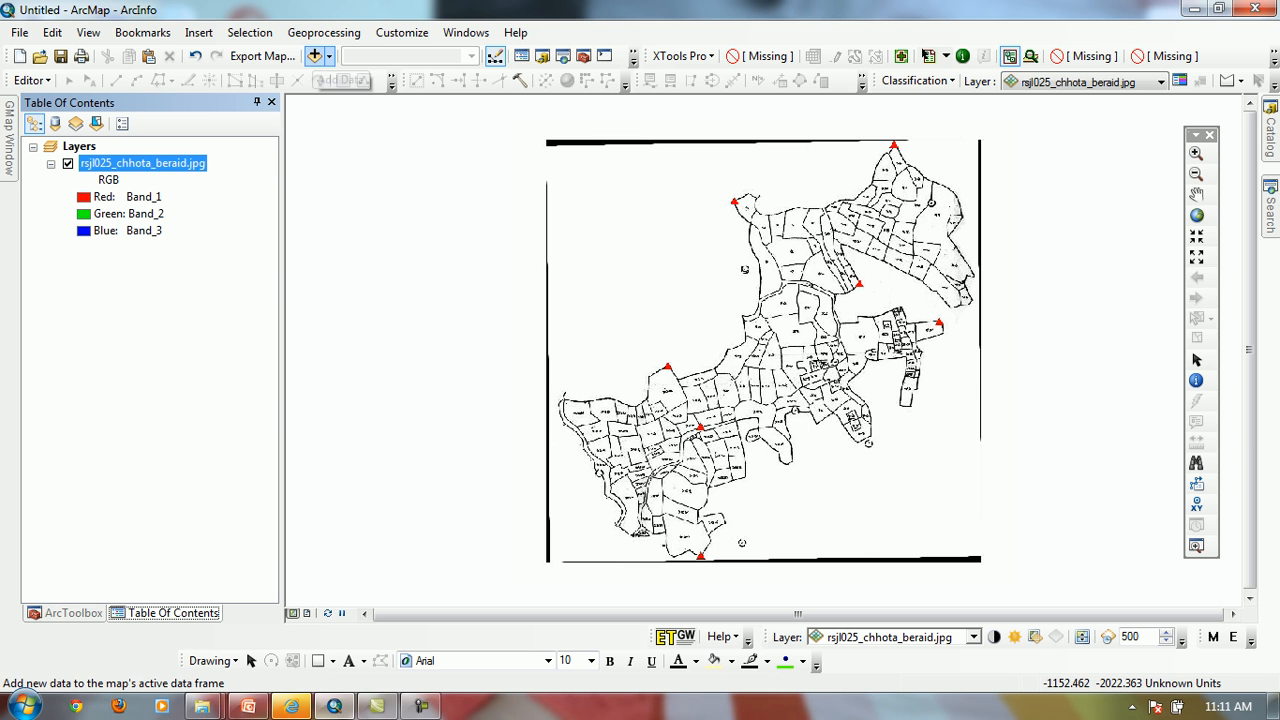
# Add the _xlnm#Database table from the rsjl025_chhota_beraid workbook in the excel folder to the map
pyautogui.click(316, 56)
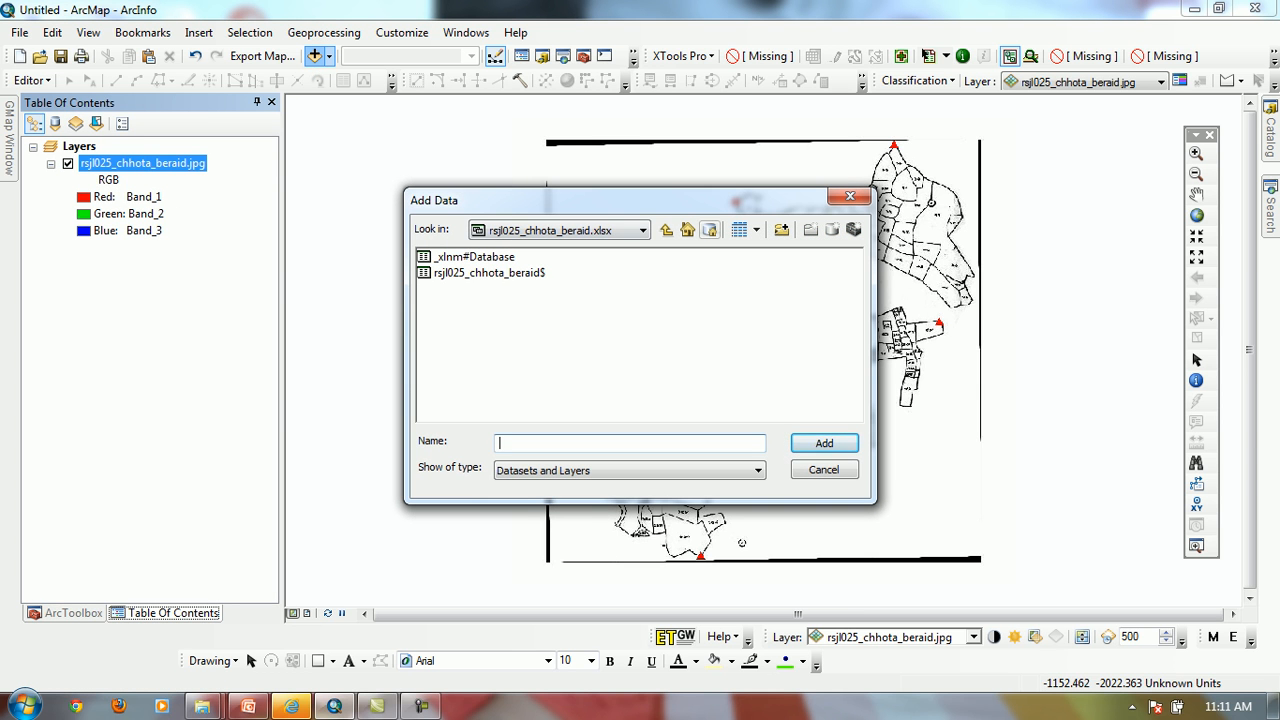
pyautogui.click(666, 229)
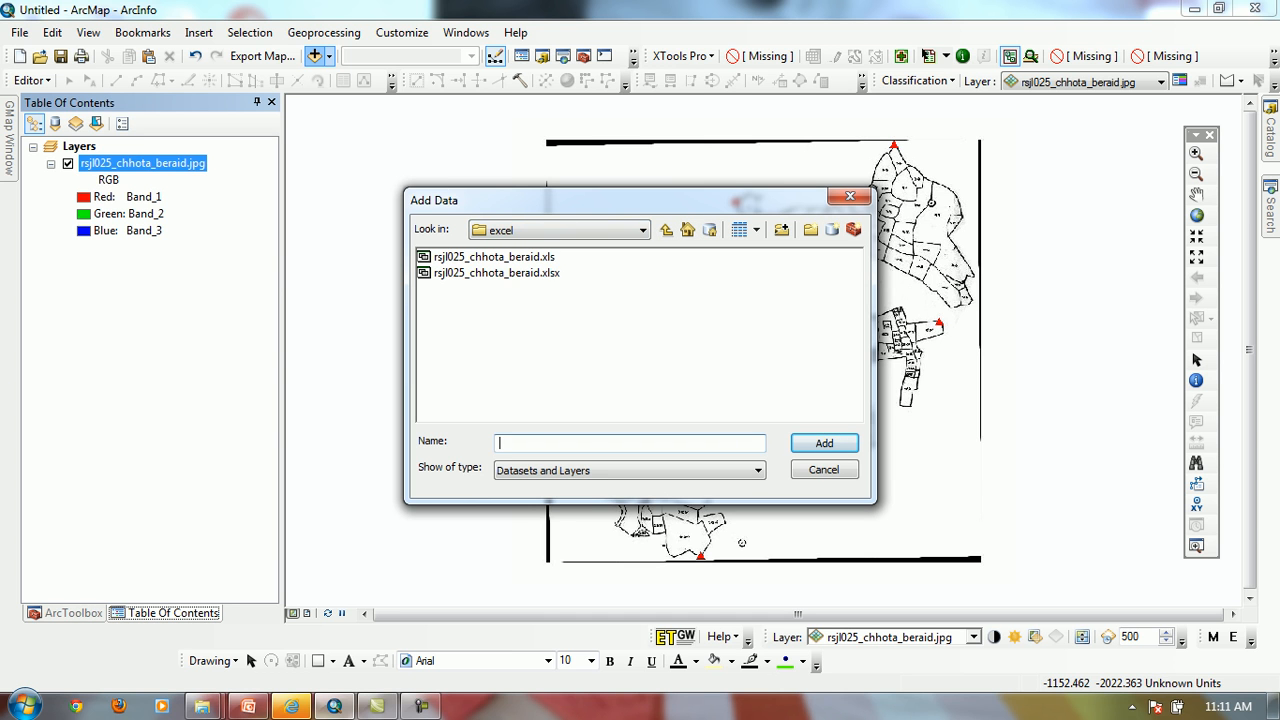
pyautogui.doubleClick(497, 272)
pyautogui.doubleClick(496, 257)
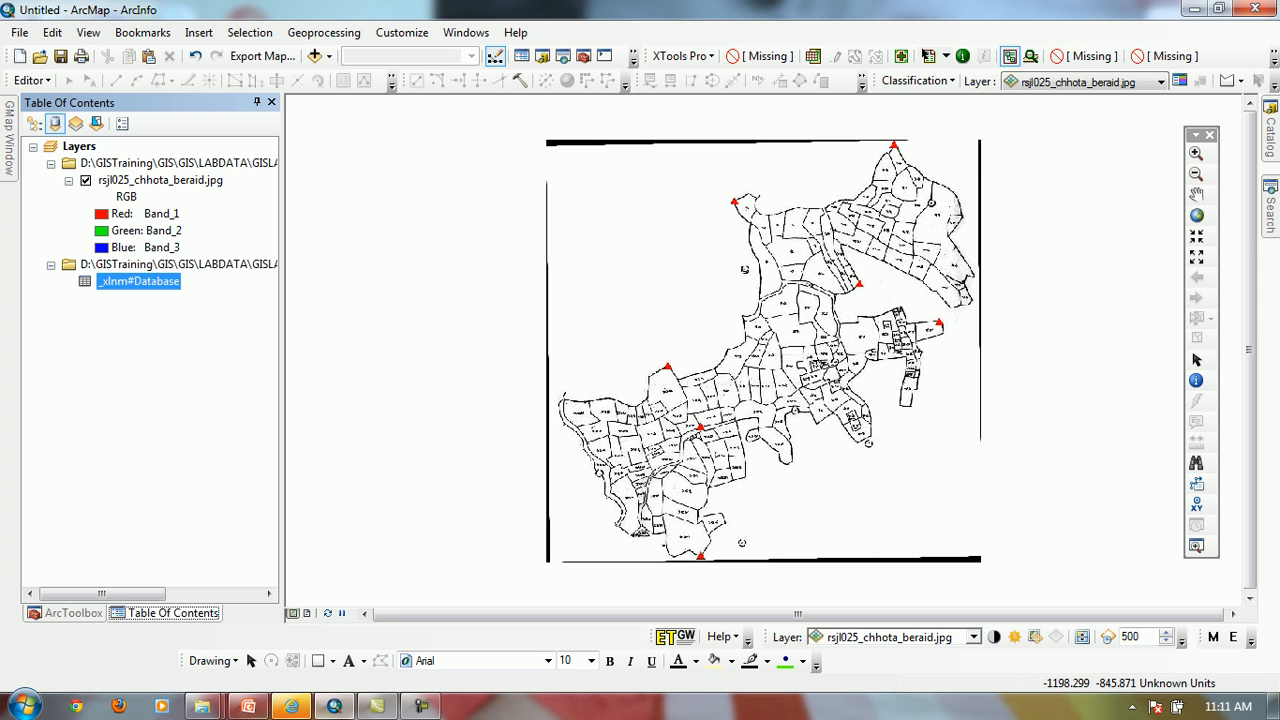
# Open the _xlnm#Database table to check its coordinate columns, and close it
pyautogui.rightClick(144, 283)
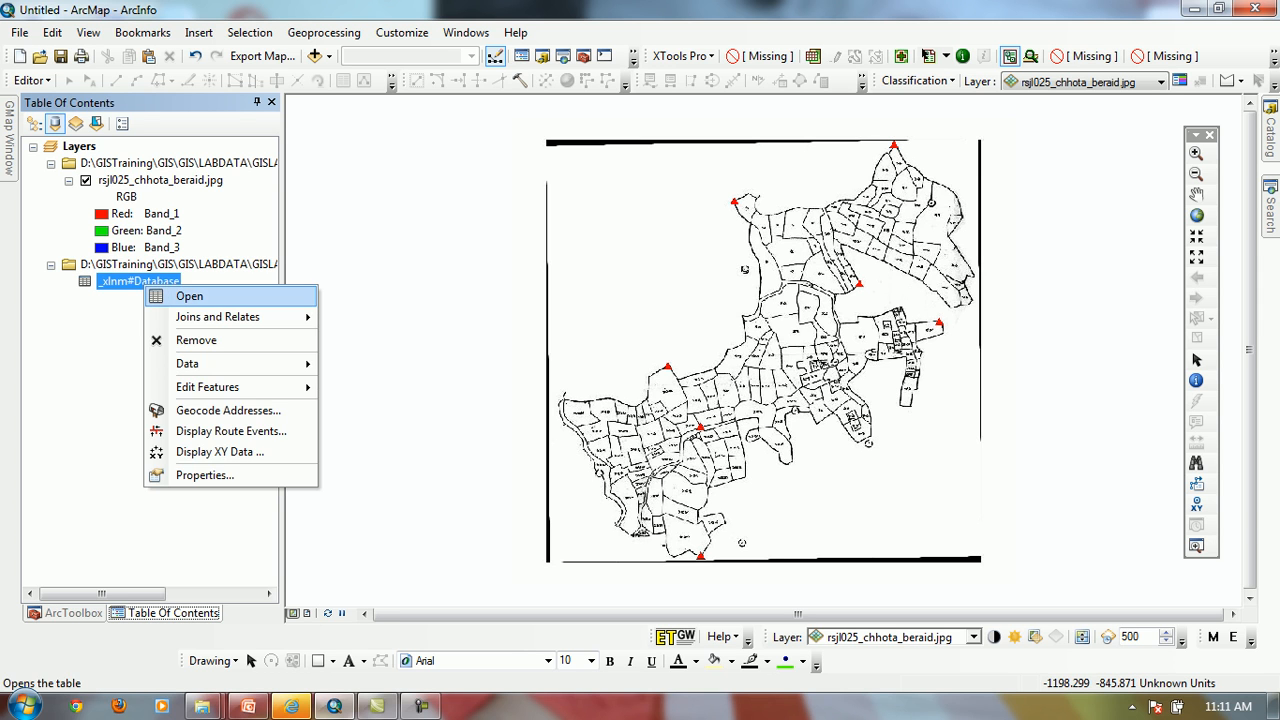
pyautogui.click(190, 296)
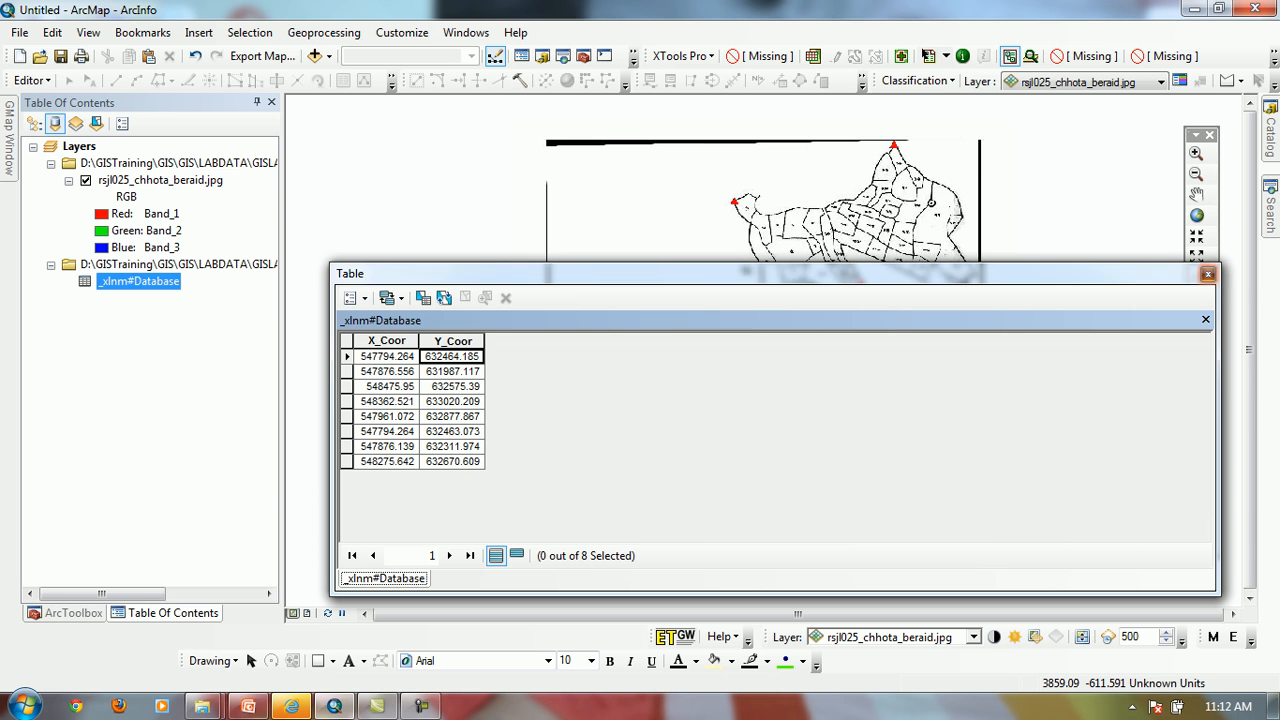
pyautogui.click(1208, 273)
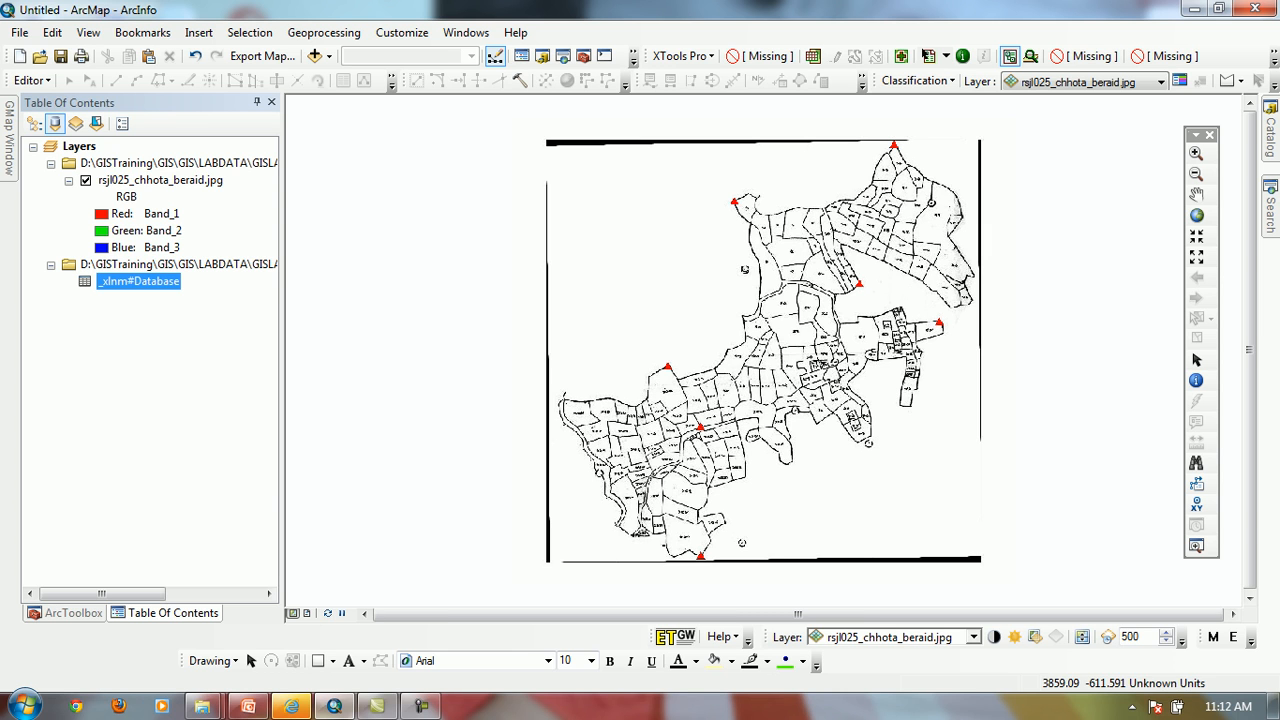
# Start displaying the _xlnm#Database table as XY data with X_Coor as the X field
pyautogui.rightClick(130, 281)
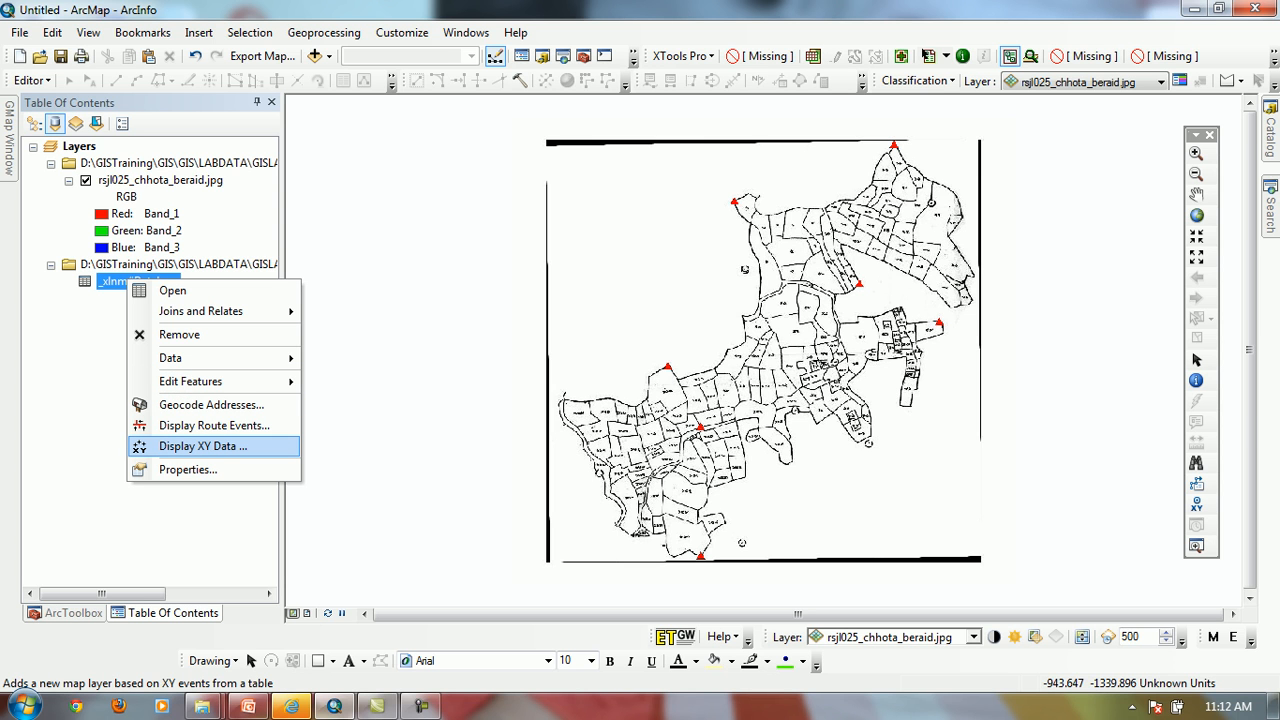
pyautogui.click(203, 447)
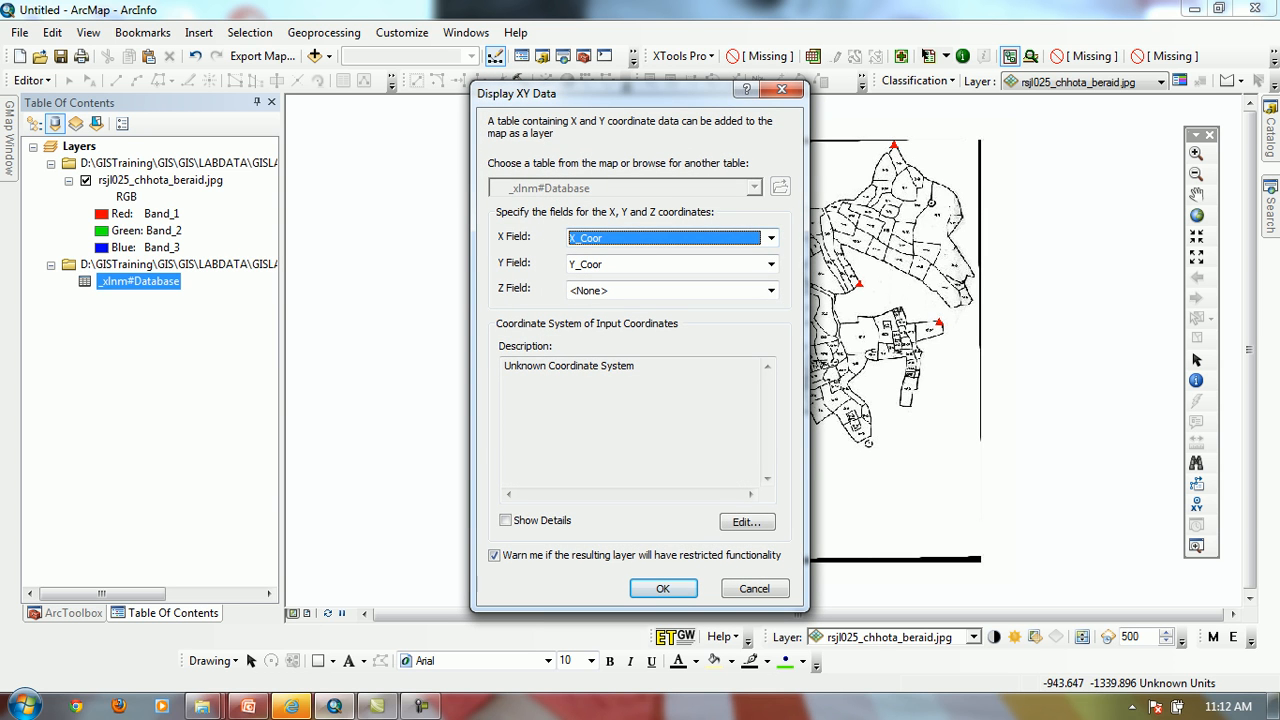
pyautogui.click(771, 238)
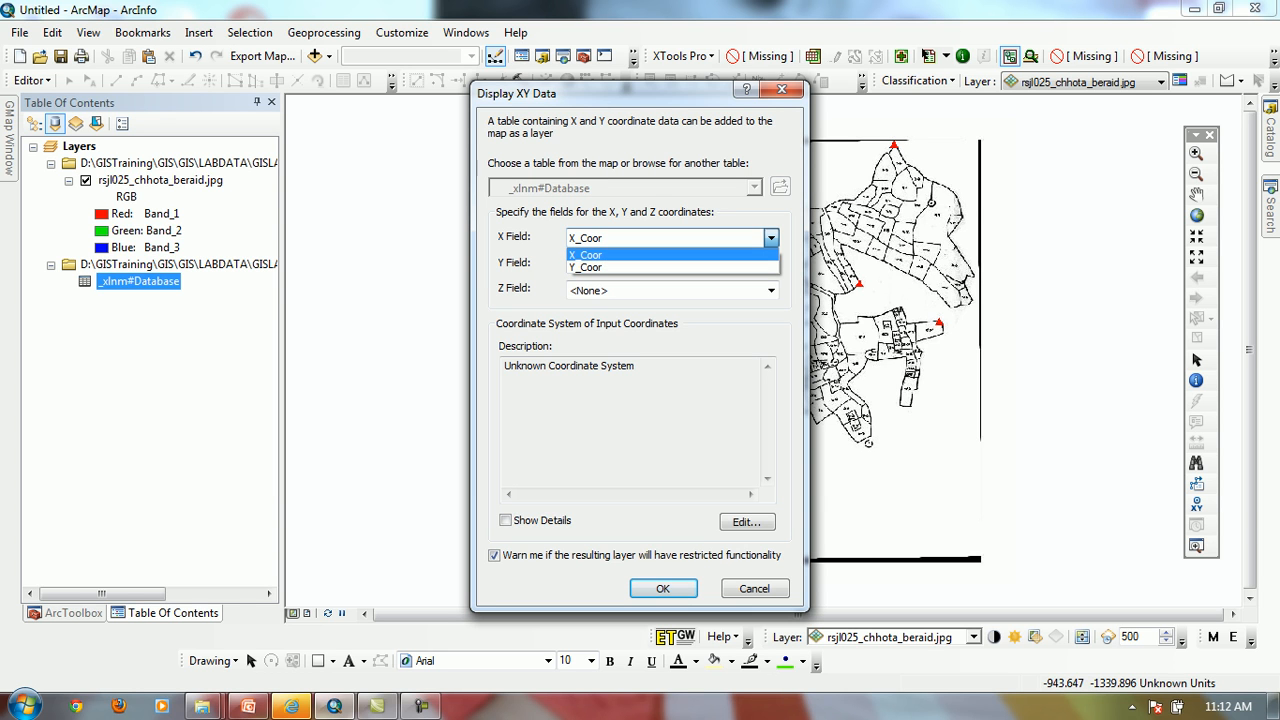
pyautogui.click(650, 255)
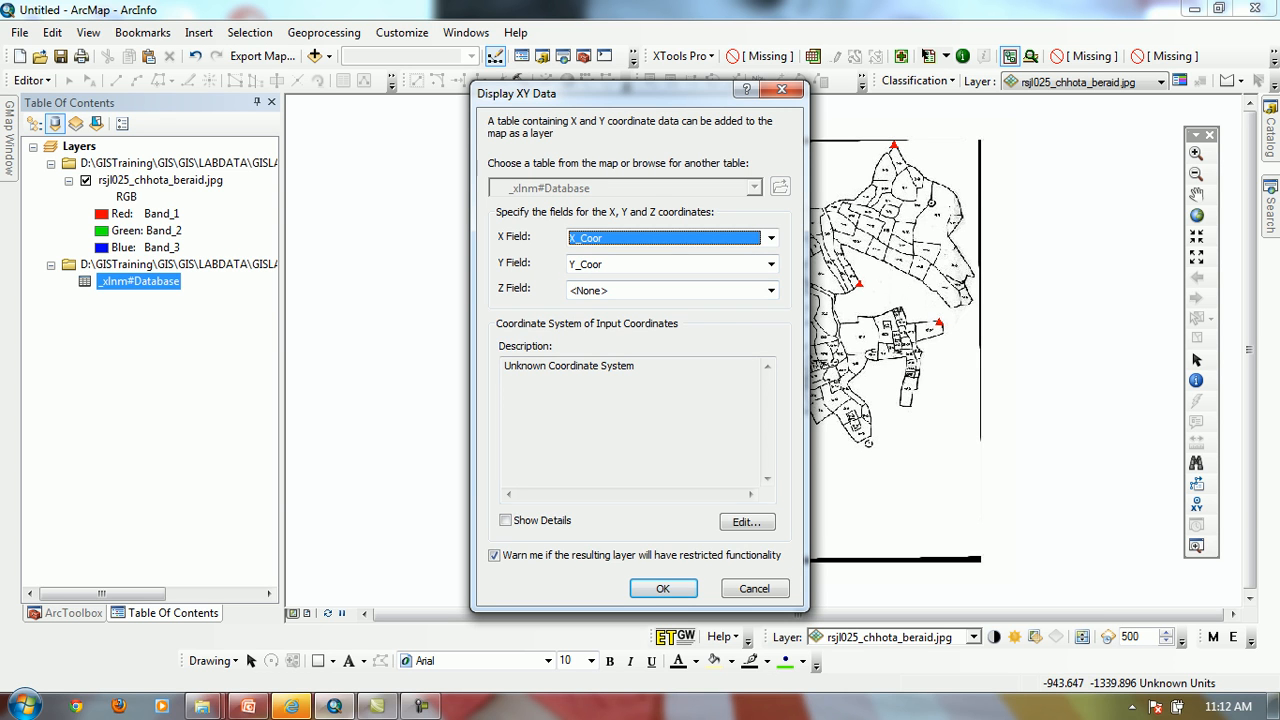
# Assign the predefined BTM.prj coordinate system to the XY data and create the point events layer, accepting the missing Object-ID field
pyautogui.click(747, 521)
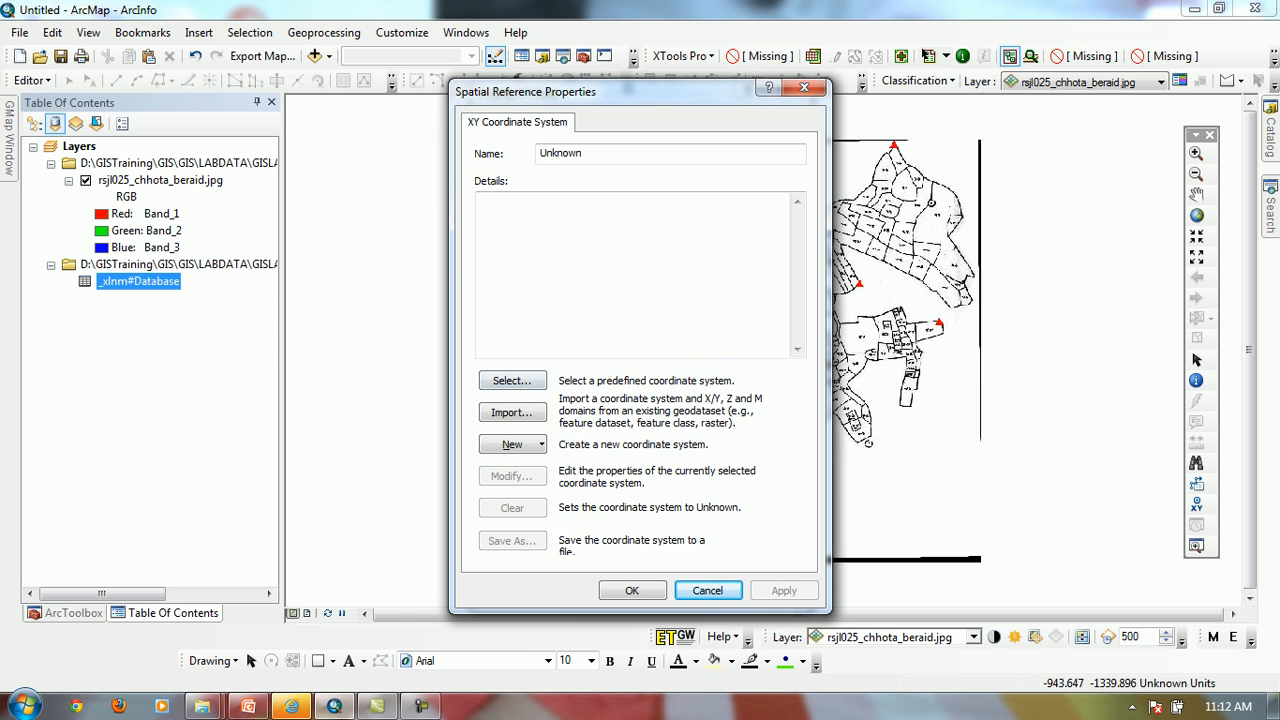
pyautogui.click(512, 380)
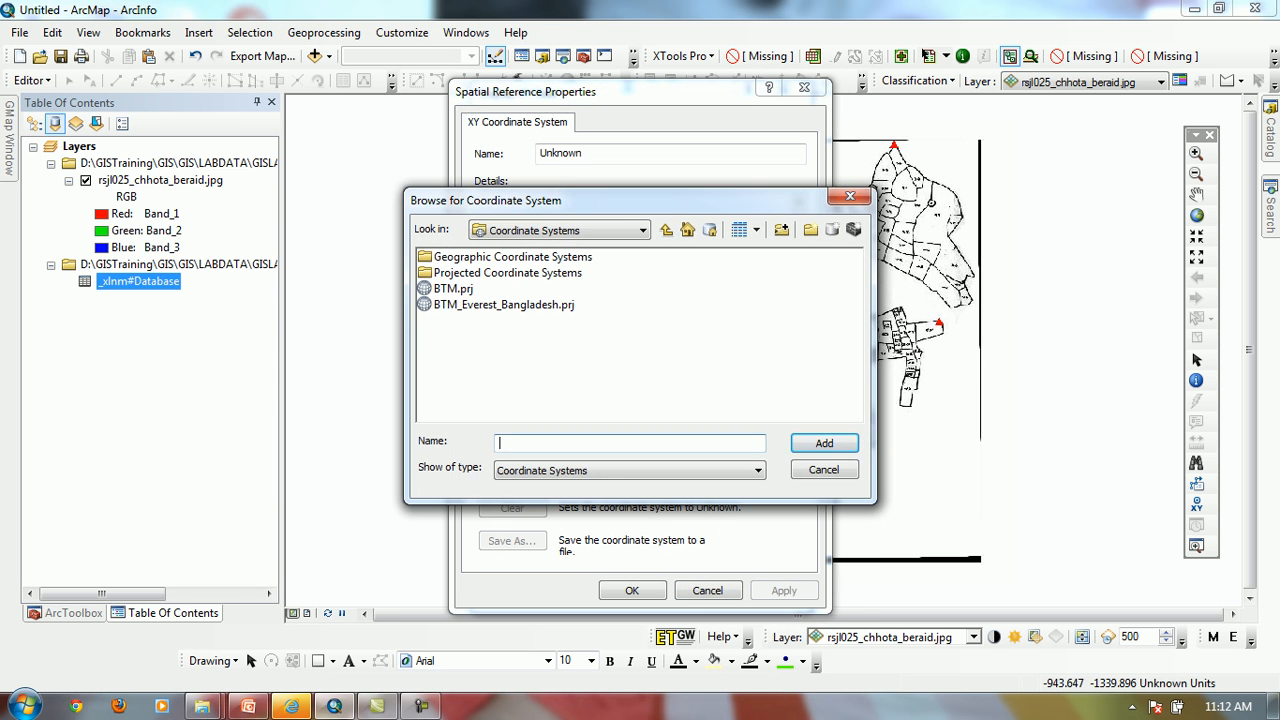
pyautogui.doubleClick(453, 288)
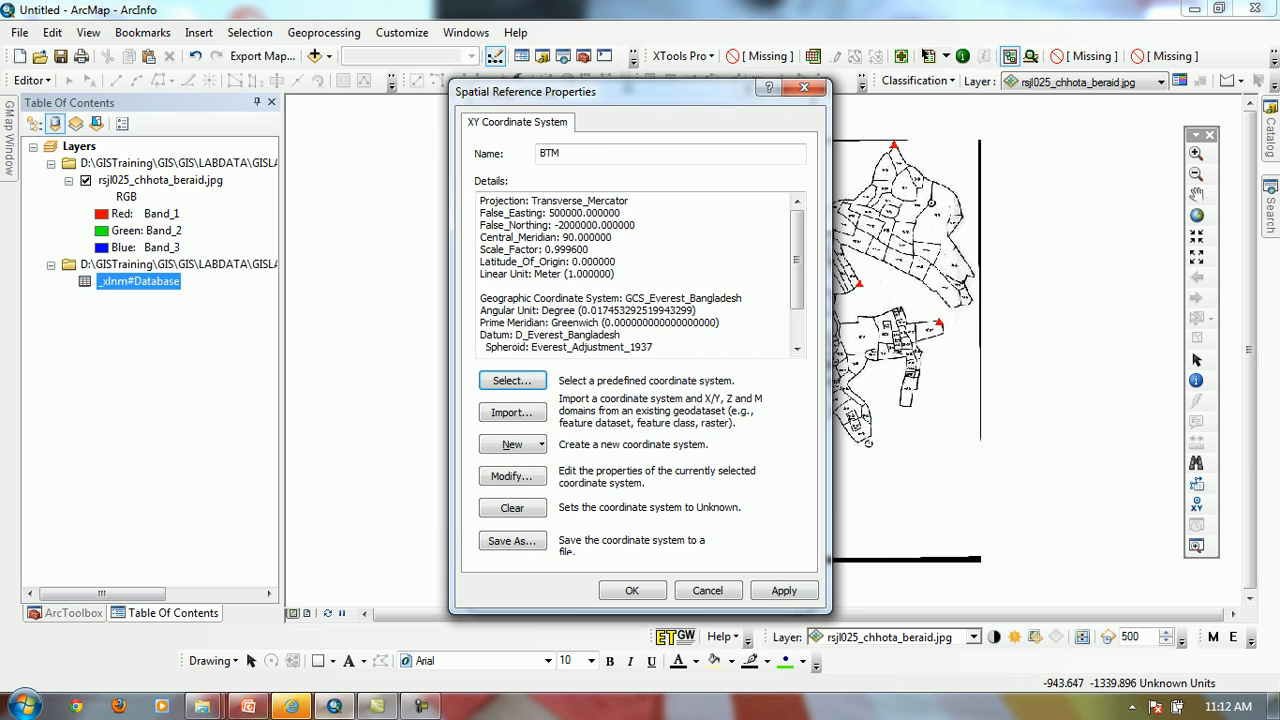
pyautogui.click(632, 590)
pyautogui.press('Return')
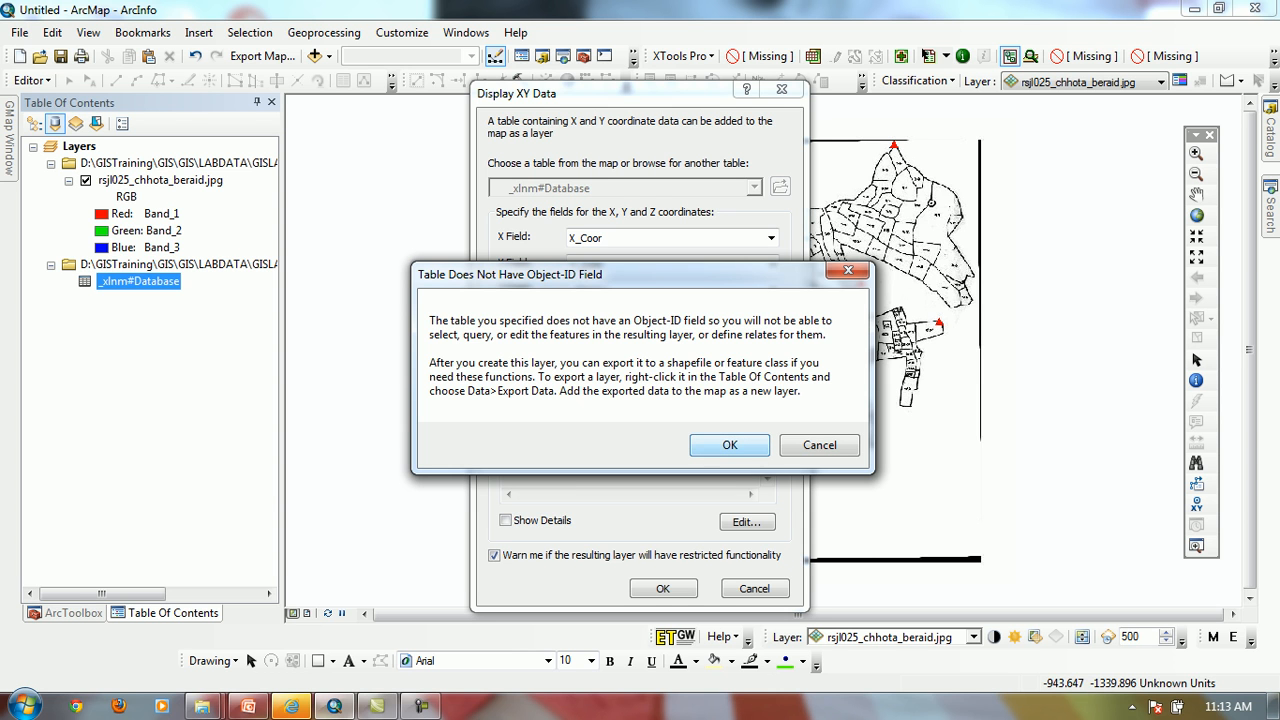
pyautogui.press('Return')
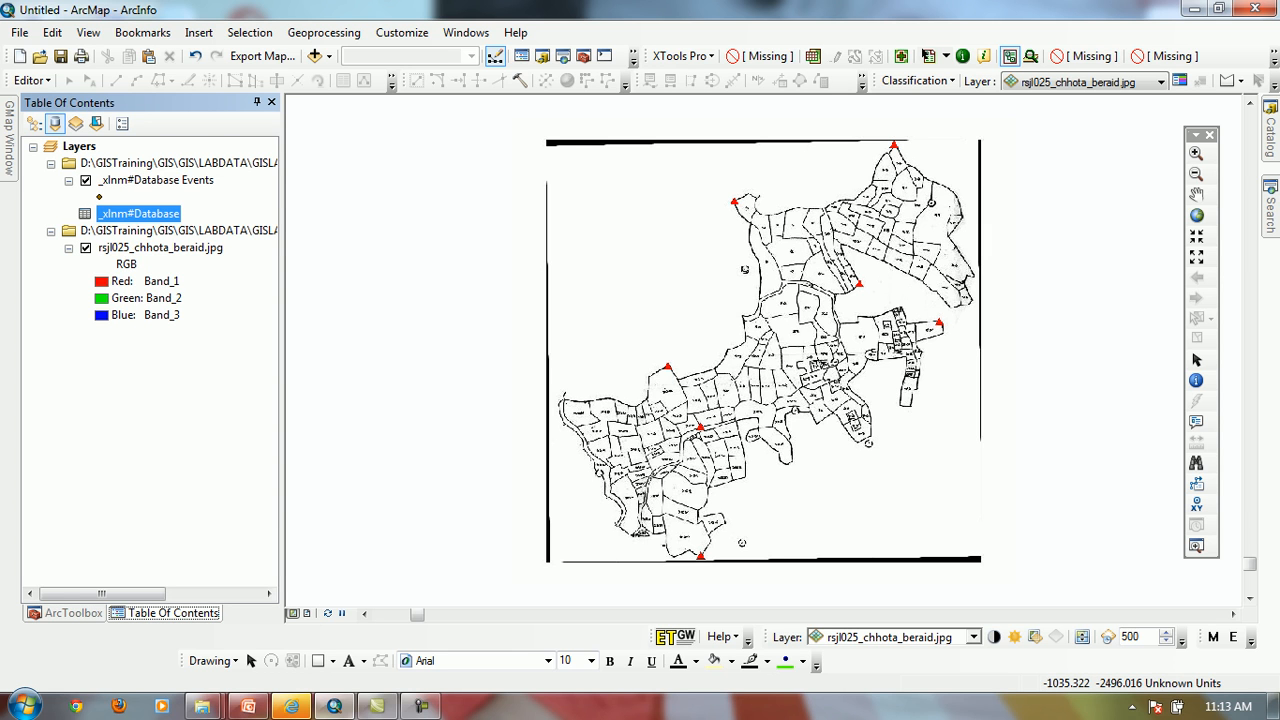
# Compare the layer lists by source and drawing order, and zoom to the extent of the _xlnm#Database Events layer
pyautogui.click(34, 123)
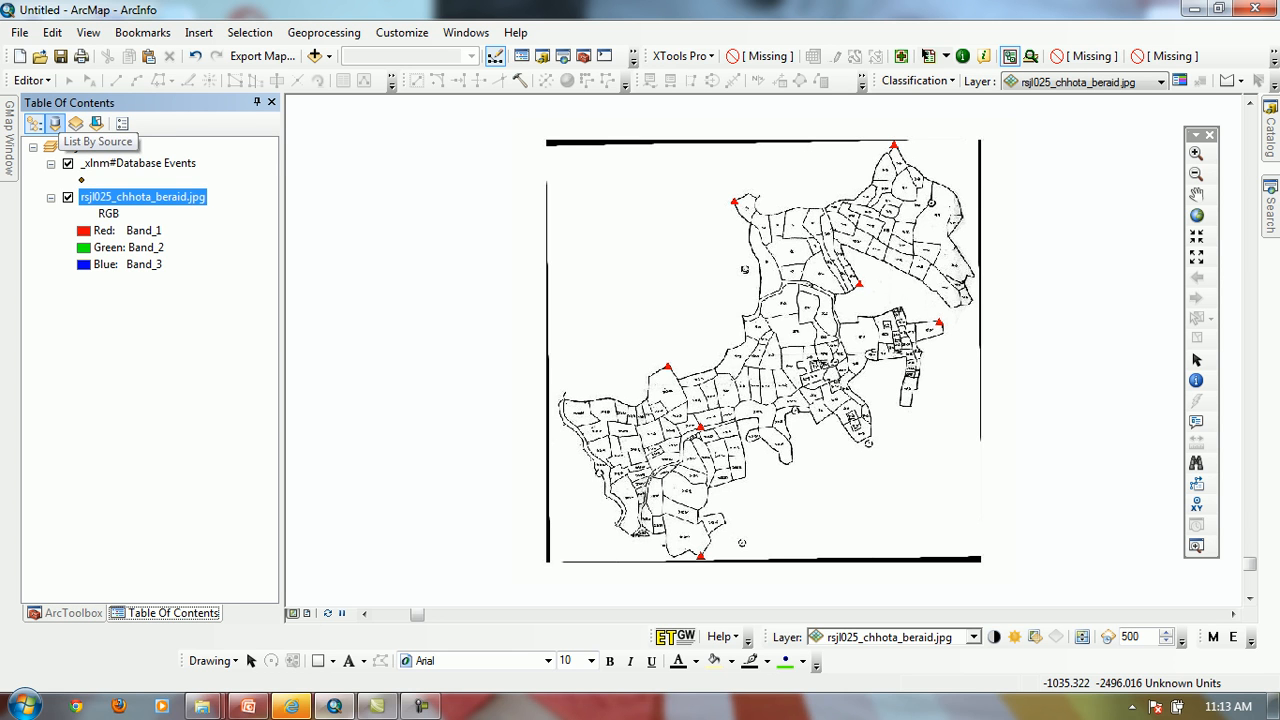
pyautogui.click(54, 123)
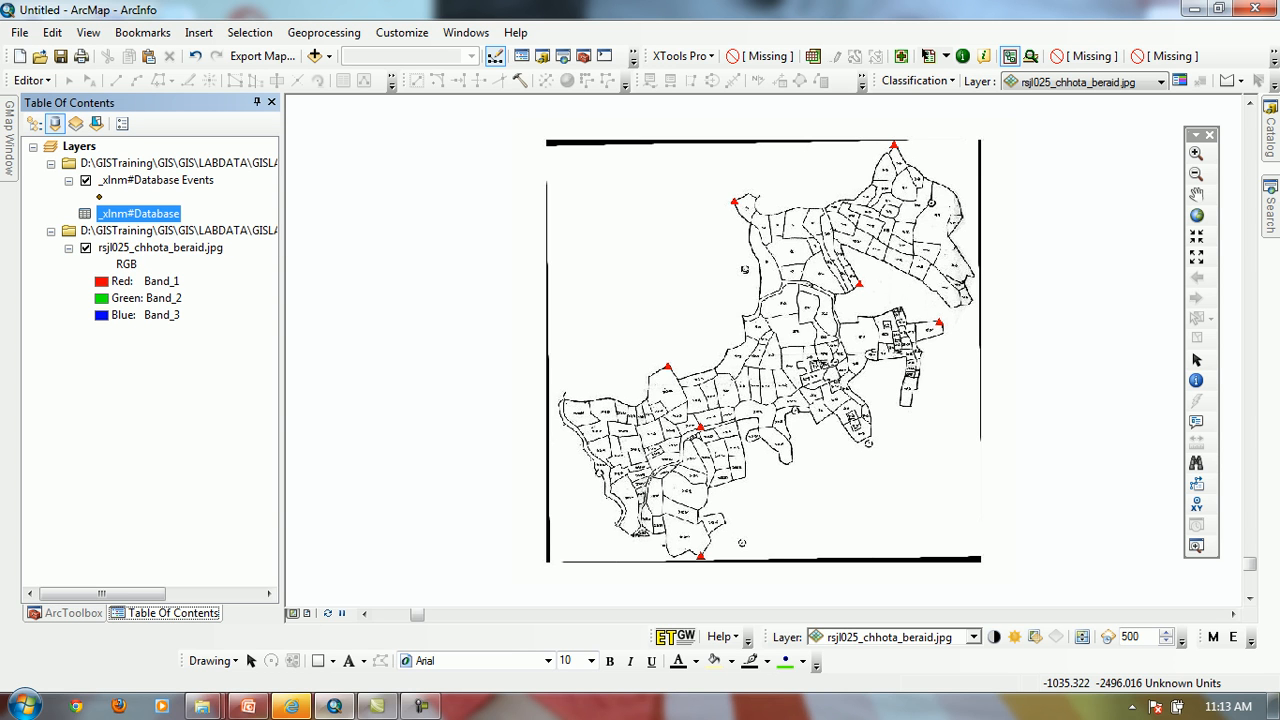
pyautogui.click(35, 123)
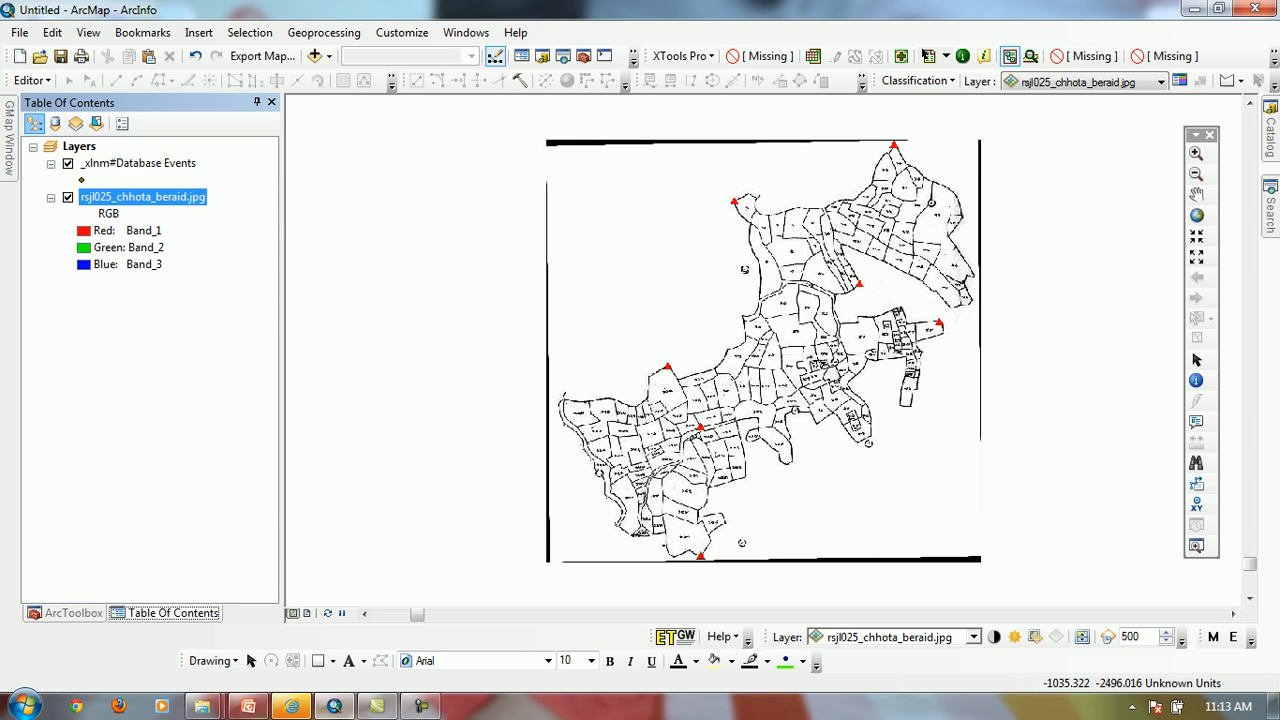
pyautogui.click(138, 163)
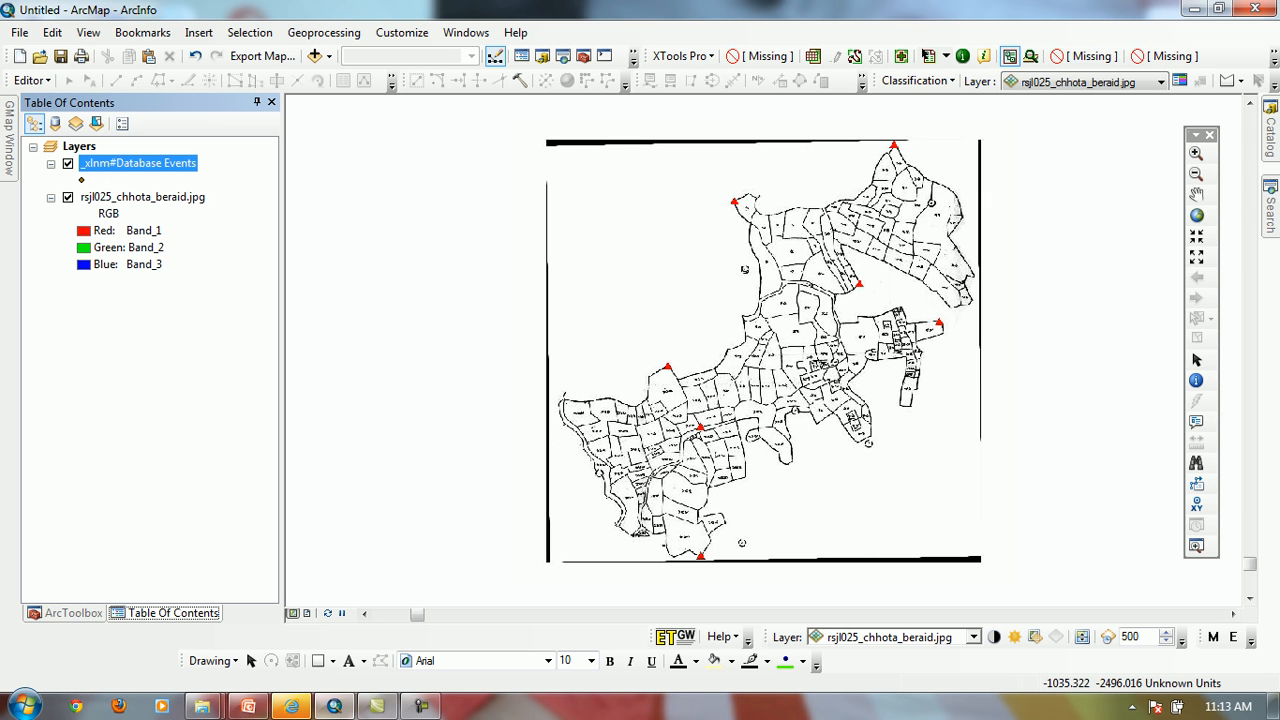
pyautogui.rightClick(133, 165)
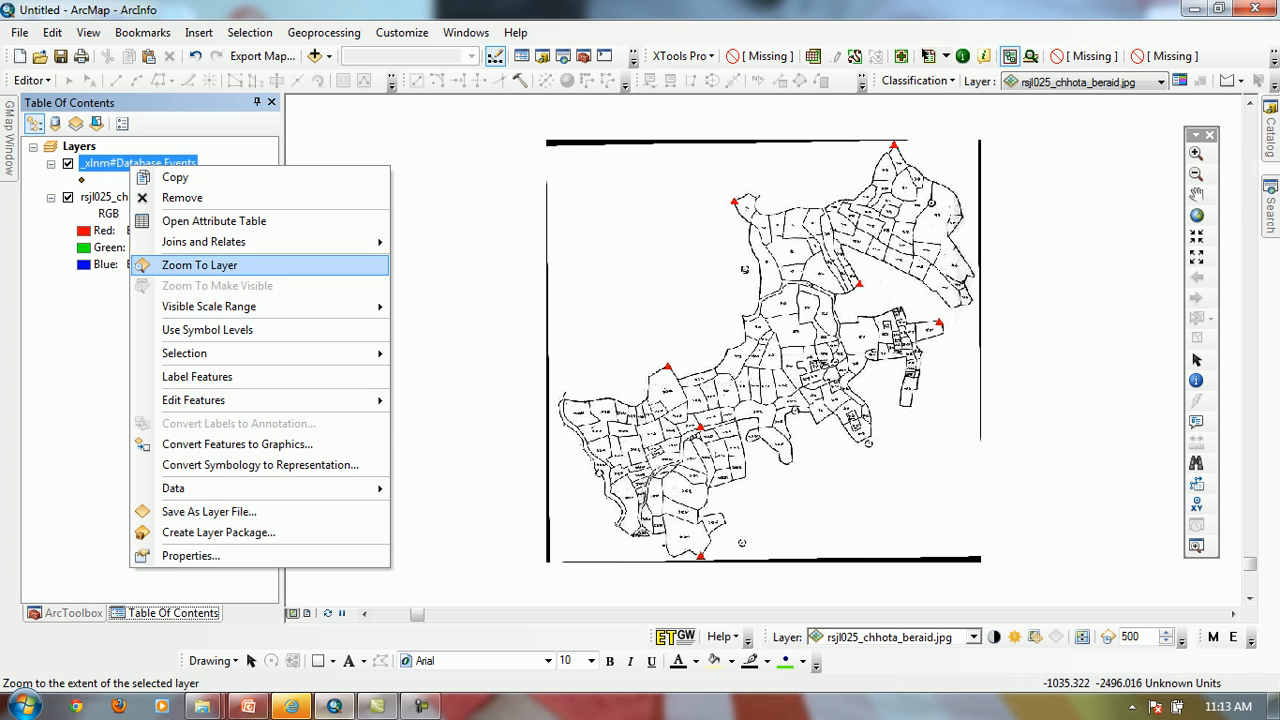
pyautogui.click(199, 265)
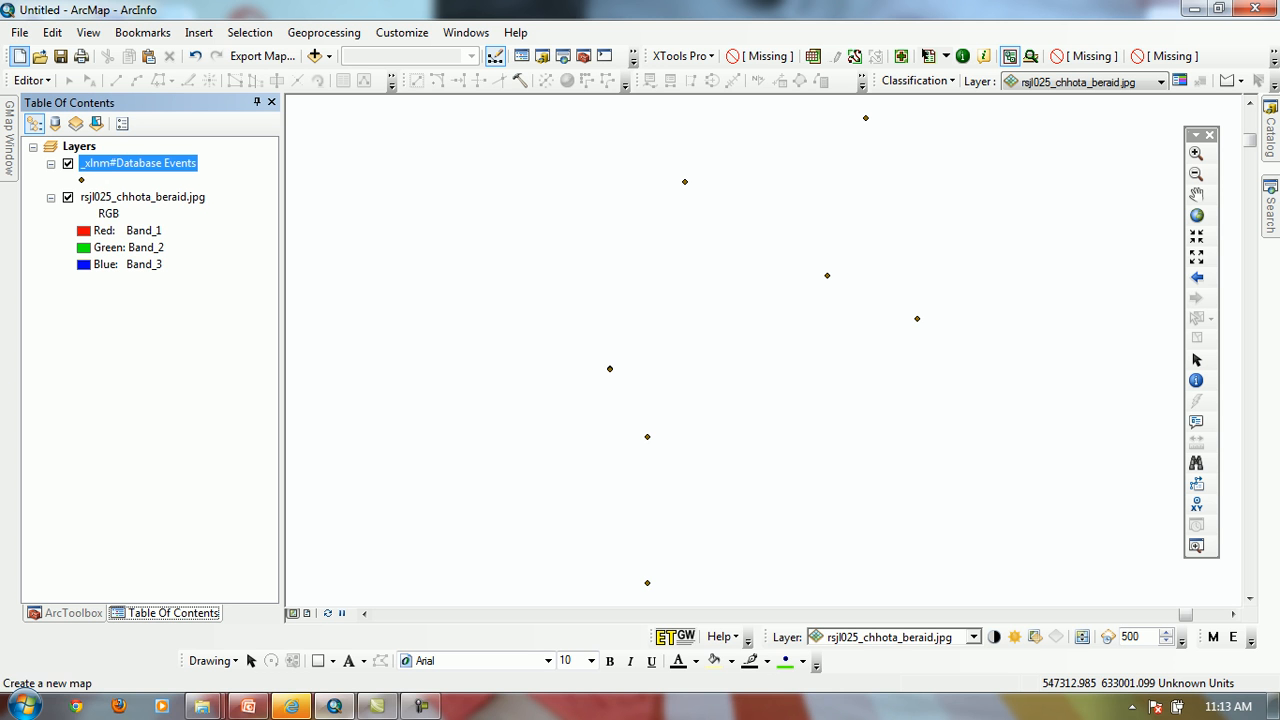
# Create a new blank map without saving the changes to the current one
pyautogui.click(19, 56)
pyautogui.press('Return')
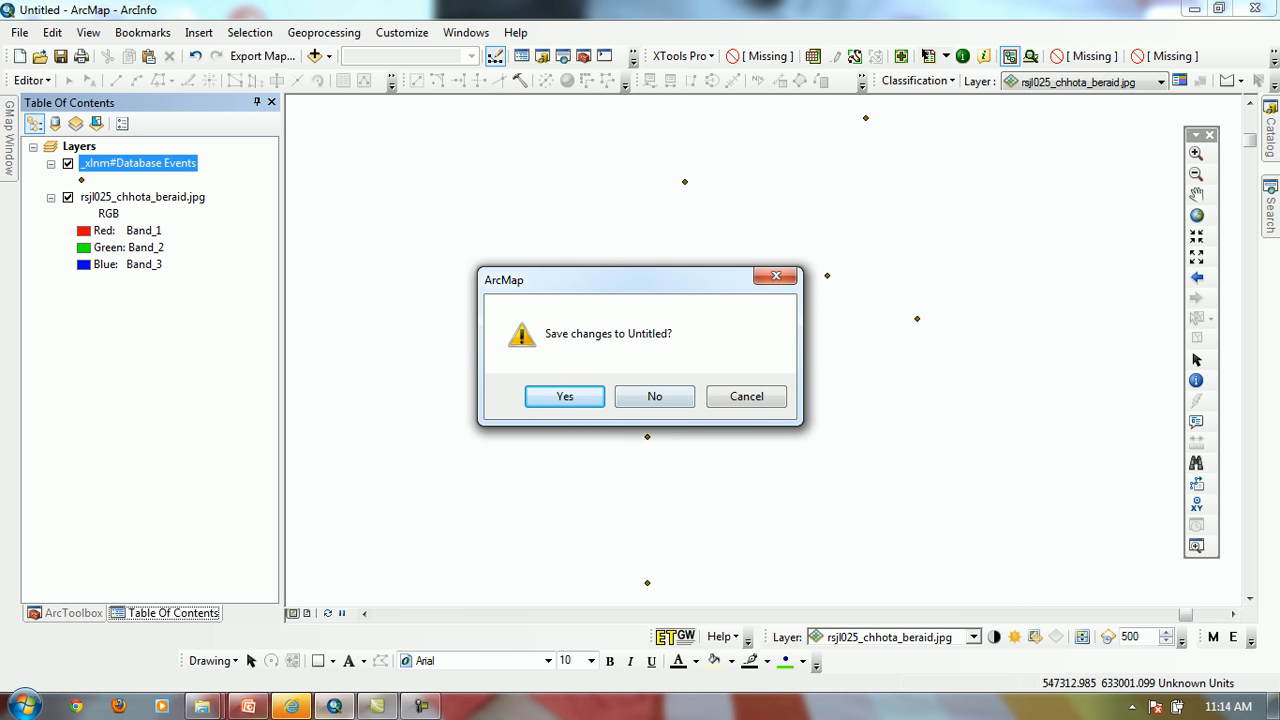
pyautogui.press('Tab')
pyautogui.press('Return')
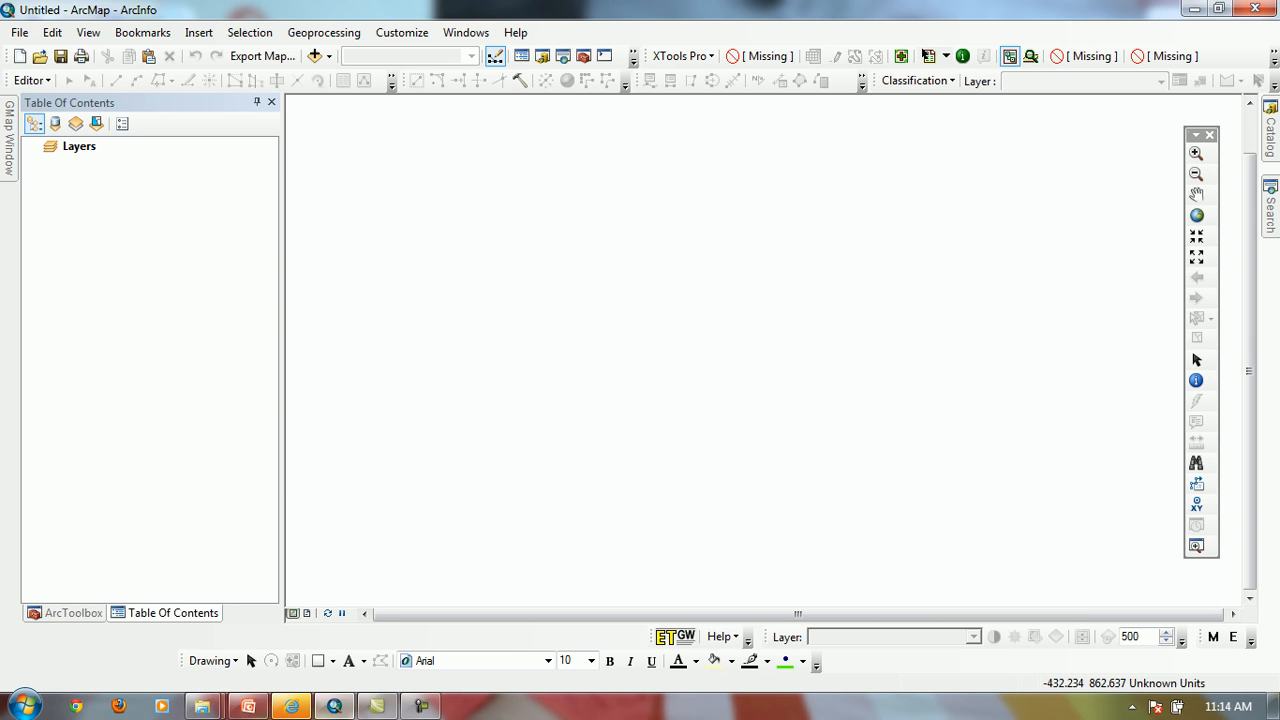
# Start adding XY data from the _xlnm#Database table in rsjl025_chhota_beraid.xlsx
pyautogui.click(328, 56)
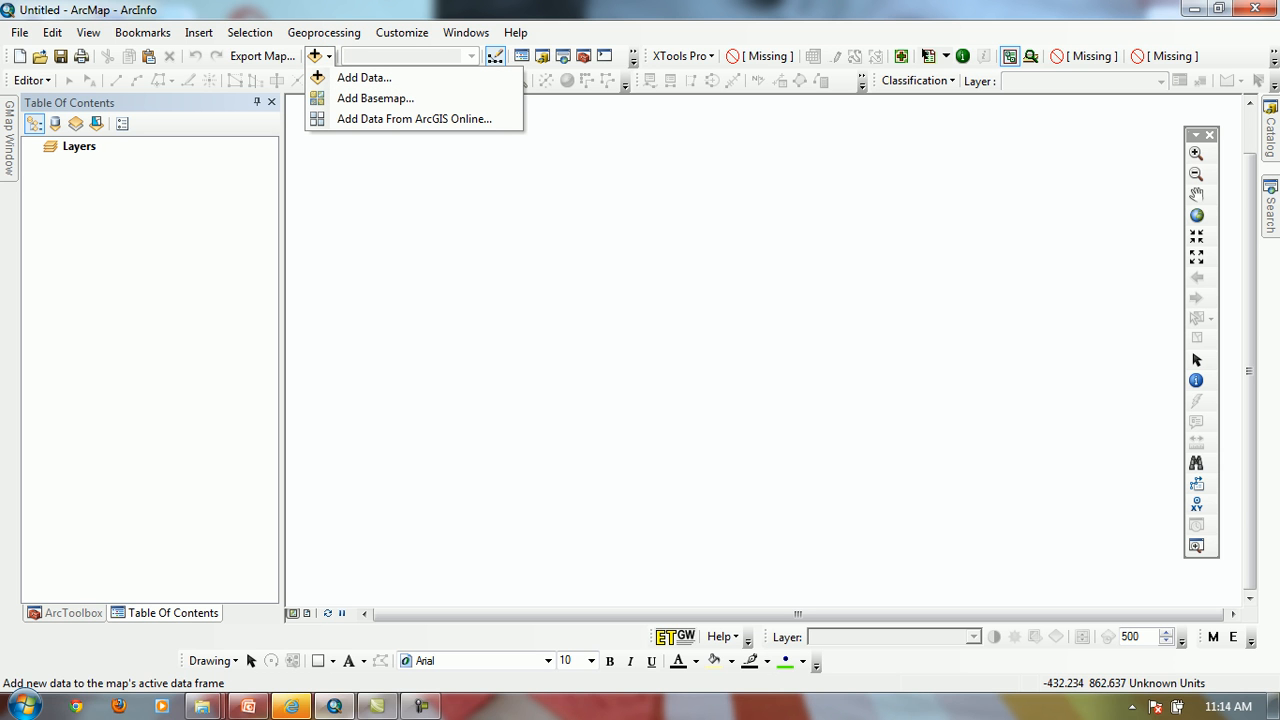
pyautogui.click(364, 77)
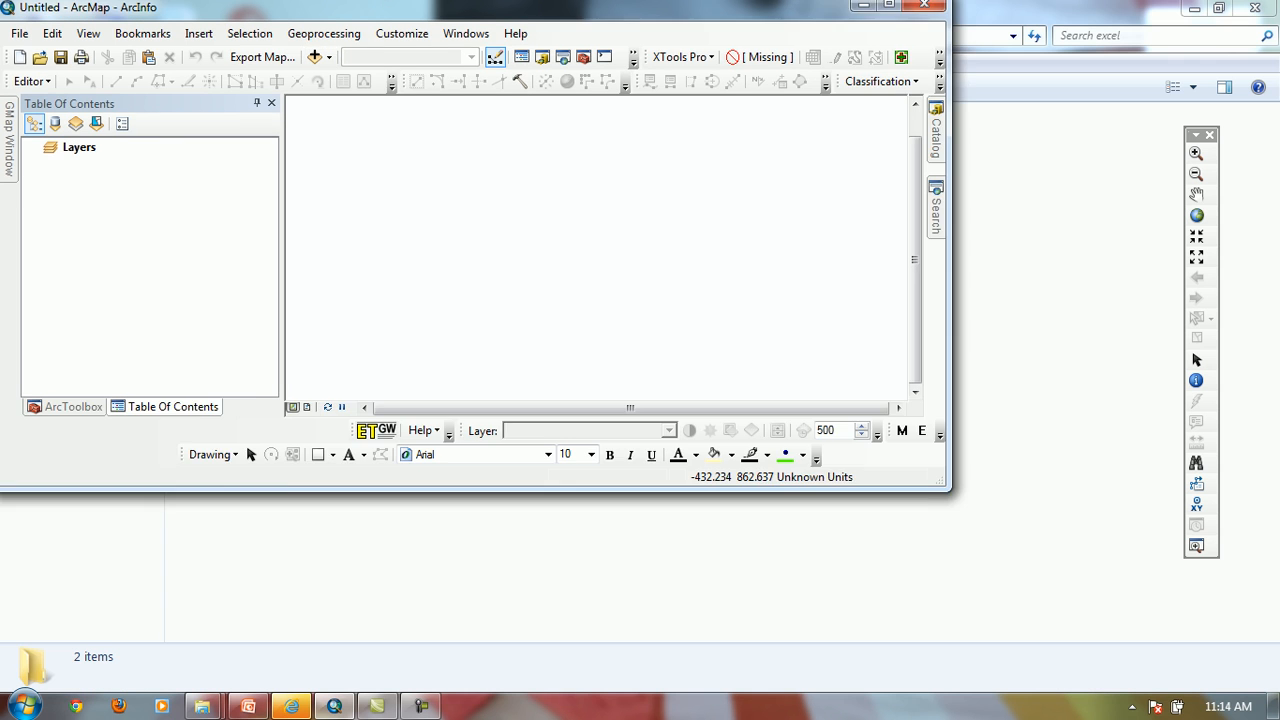
pyautogui.hotkey('alt', 'f')
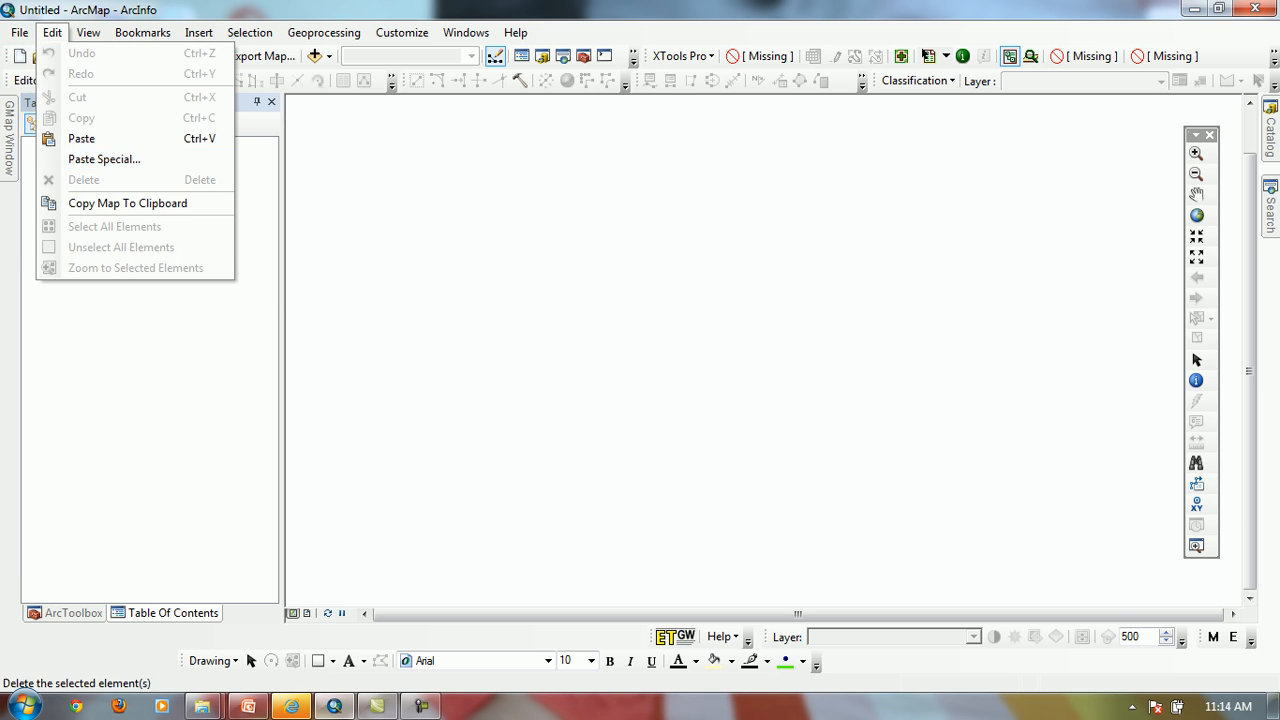
pyautogui.moveTo(90, 162)
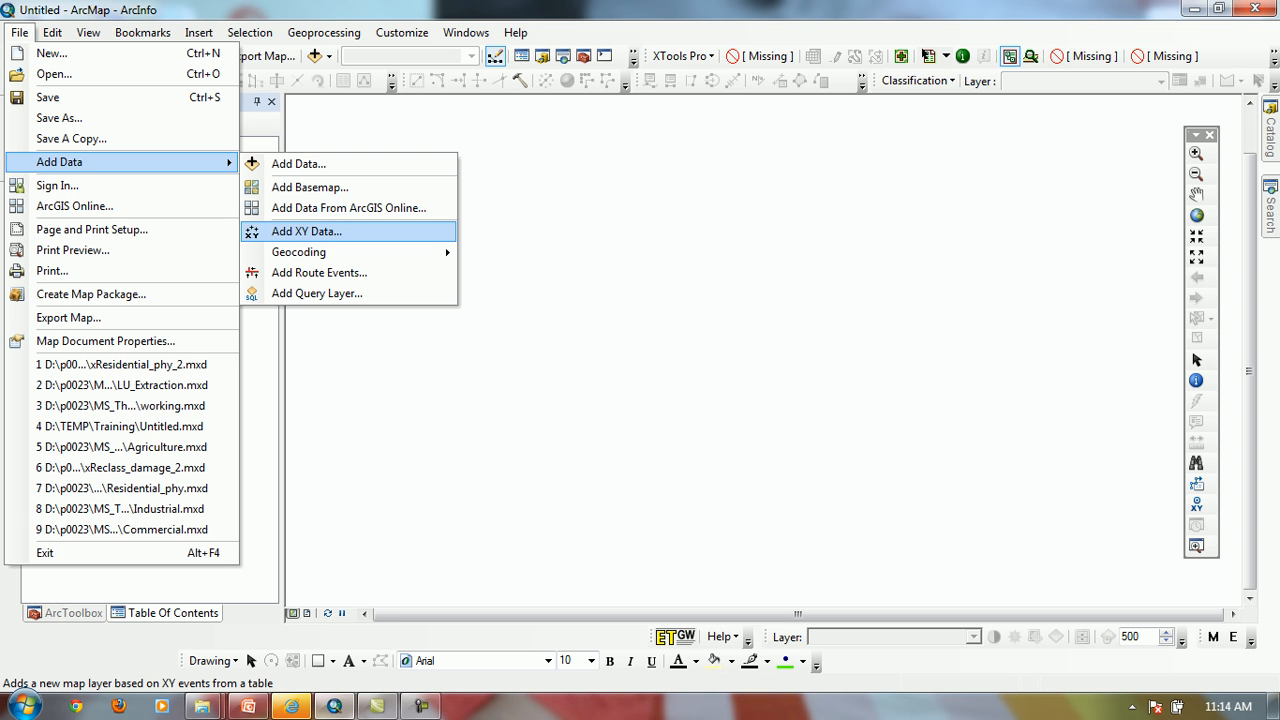
pyautogui.press('Return')
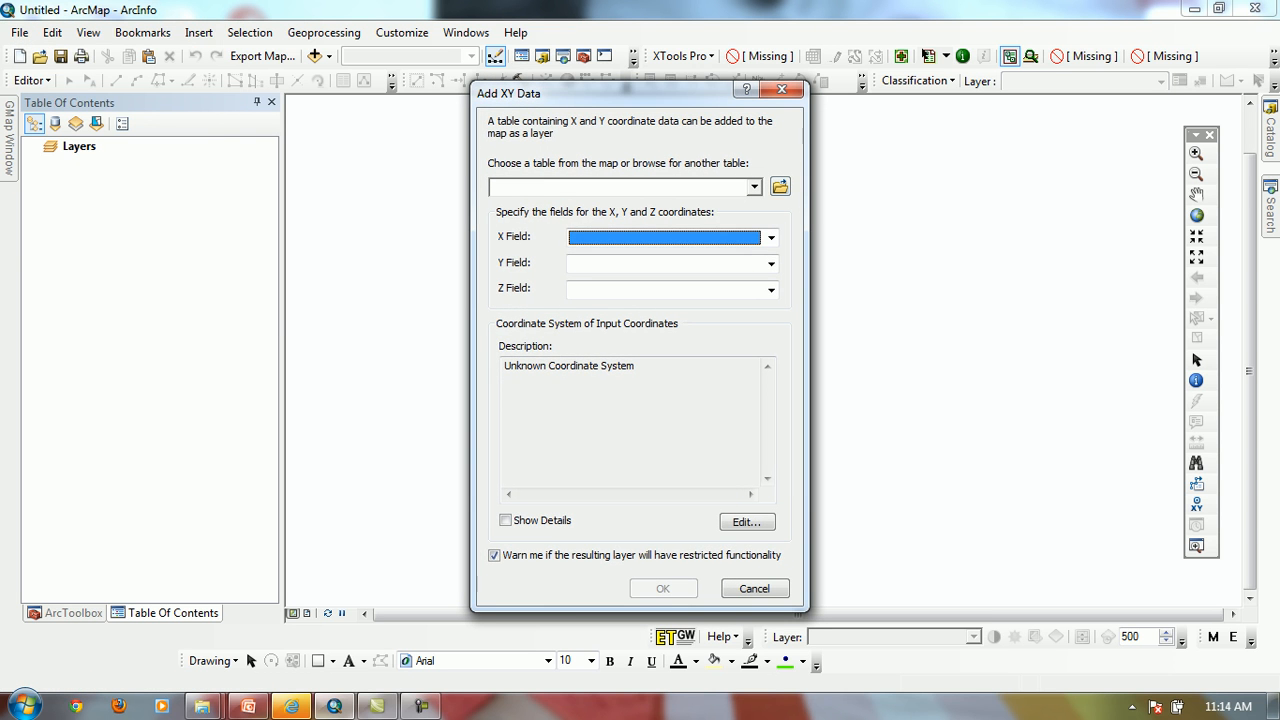
pyautogui.click(780, 187)
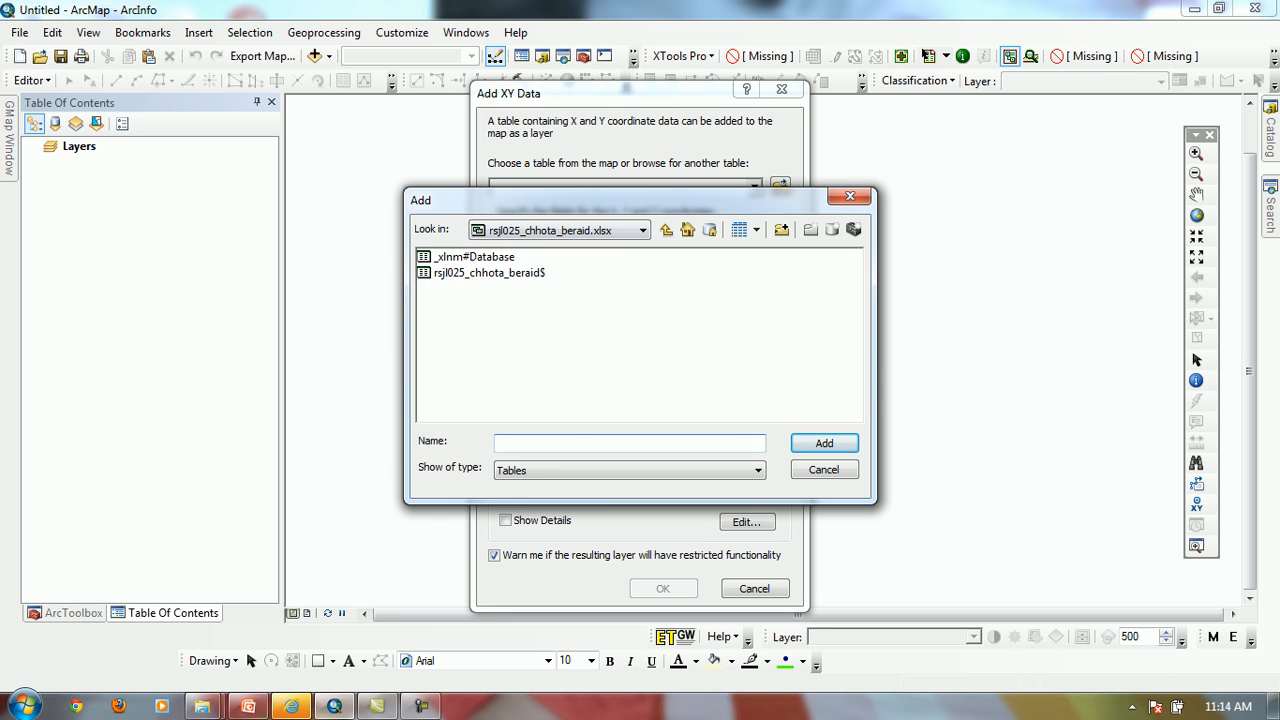
pyautogui.doubleClick(474, 257)
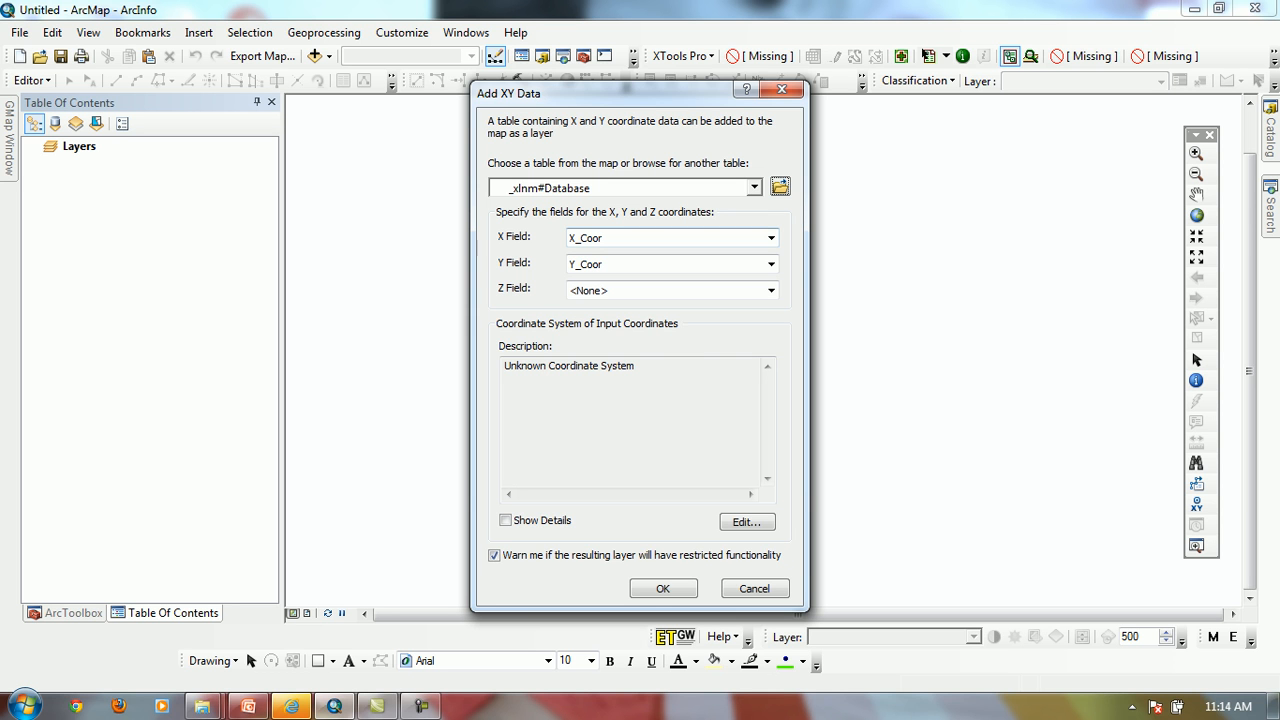
# Assign the predefined BTM.prj coordinate system to the XY data and create the events layer despite the missing Object-ID field
pyautogui.click(747, 522)
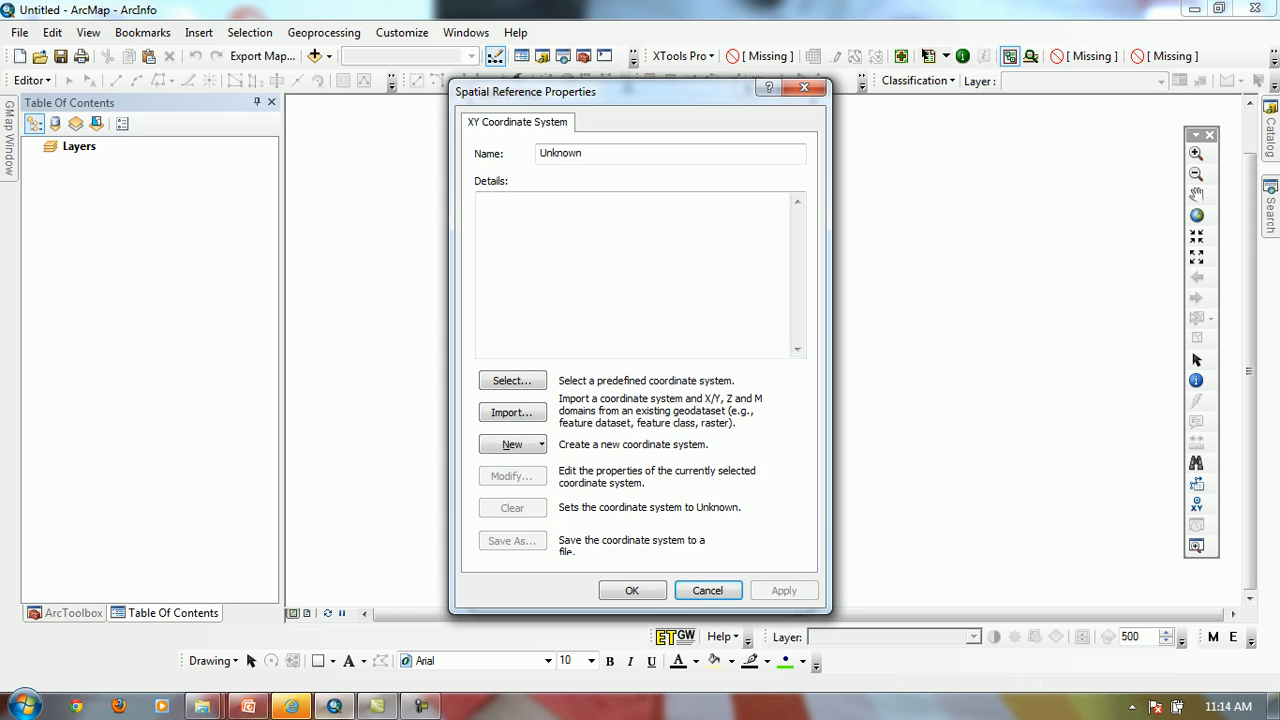
pyautogui.click(512, 380)
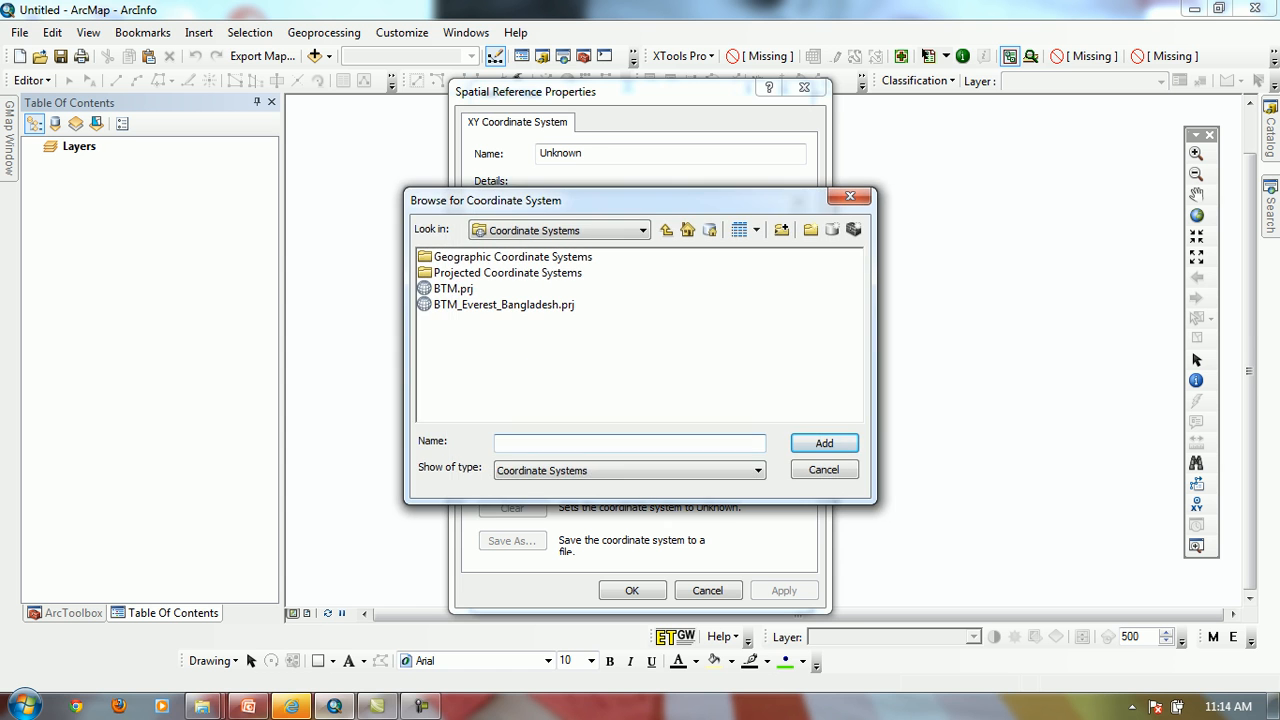
pyautogui.doubleClick(453, 289)
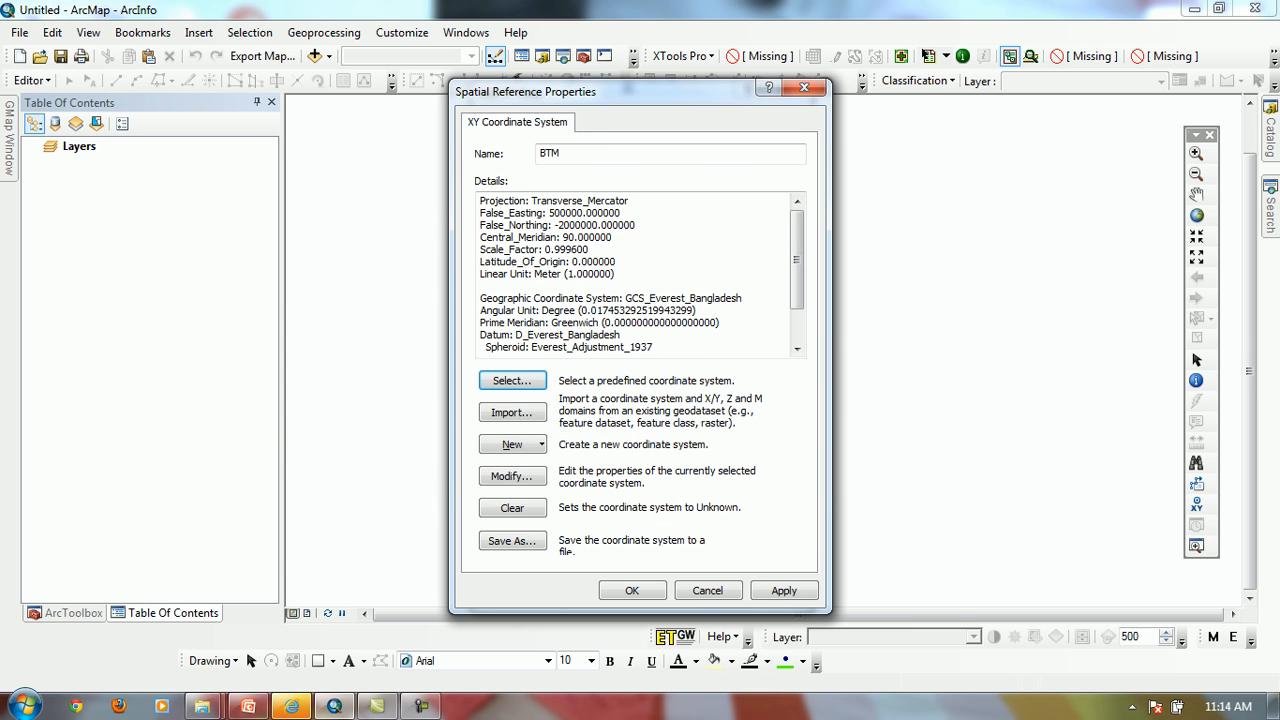
pyautogui.click(632, 590)
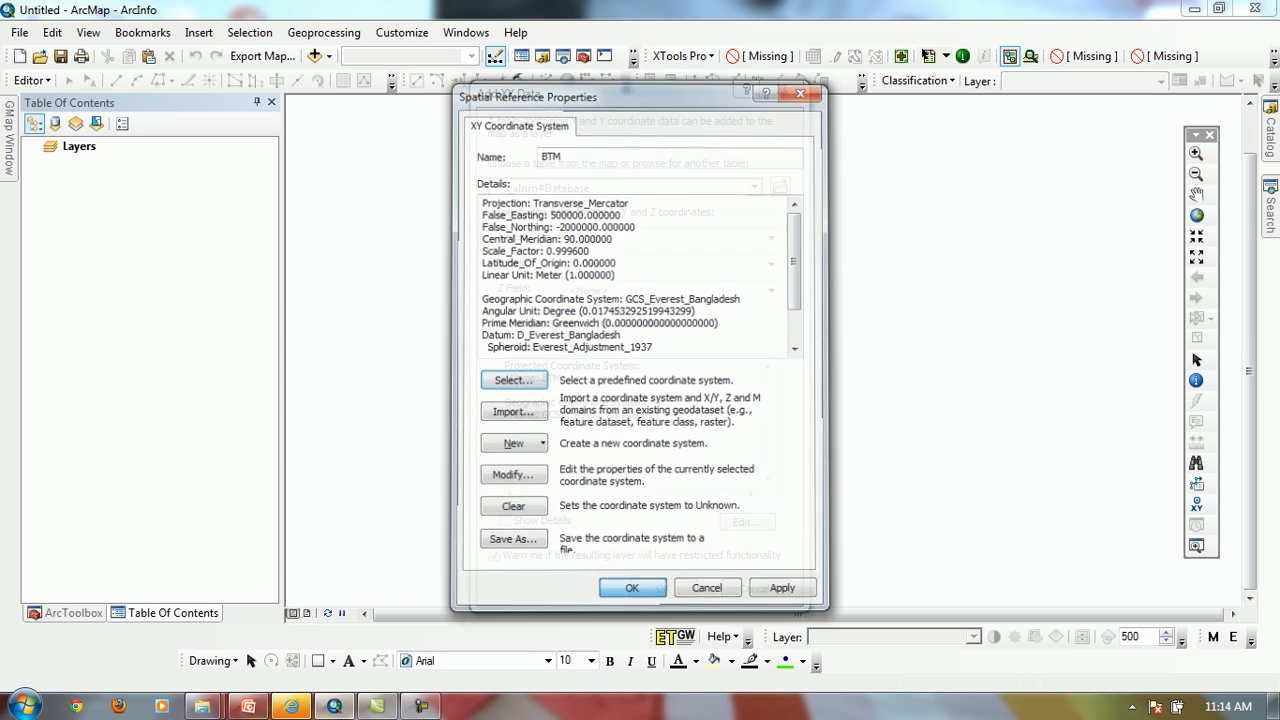
pyautogui.click(663, 588)
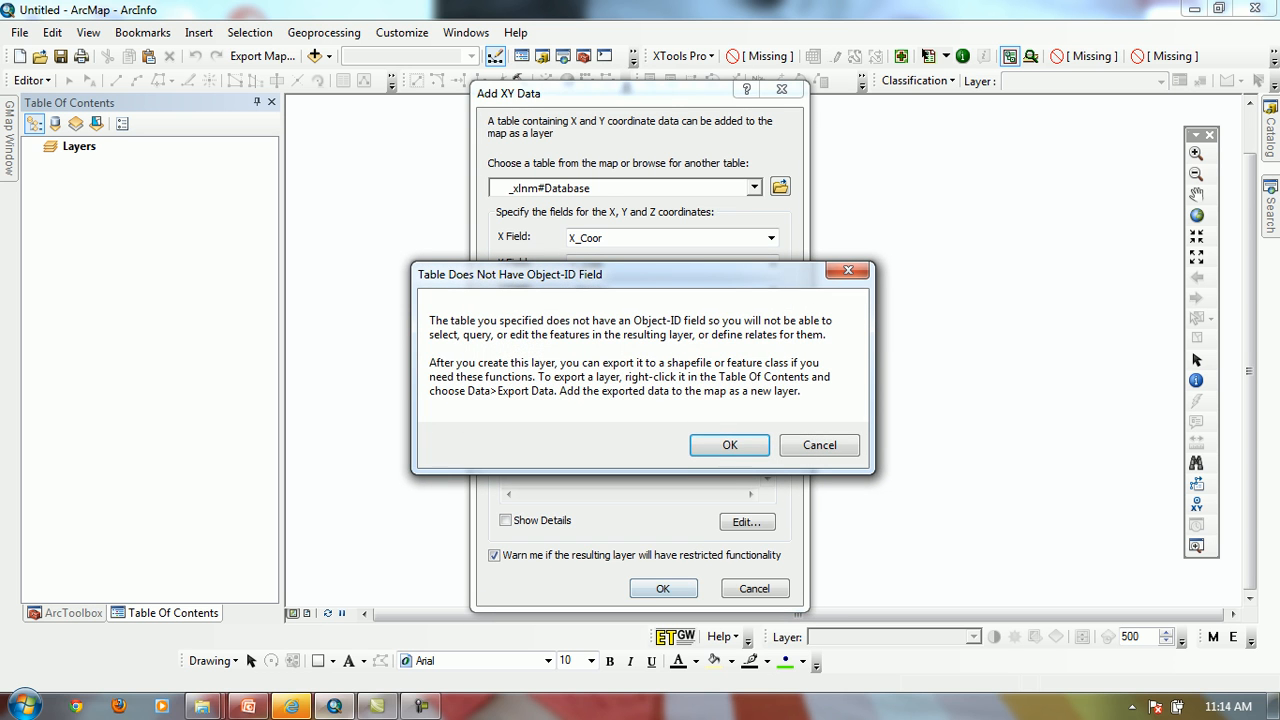
pyautogui.press('Return')
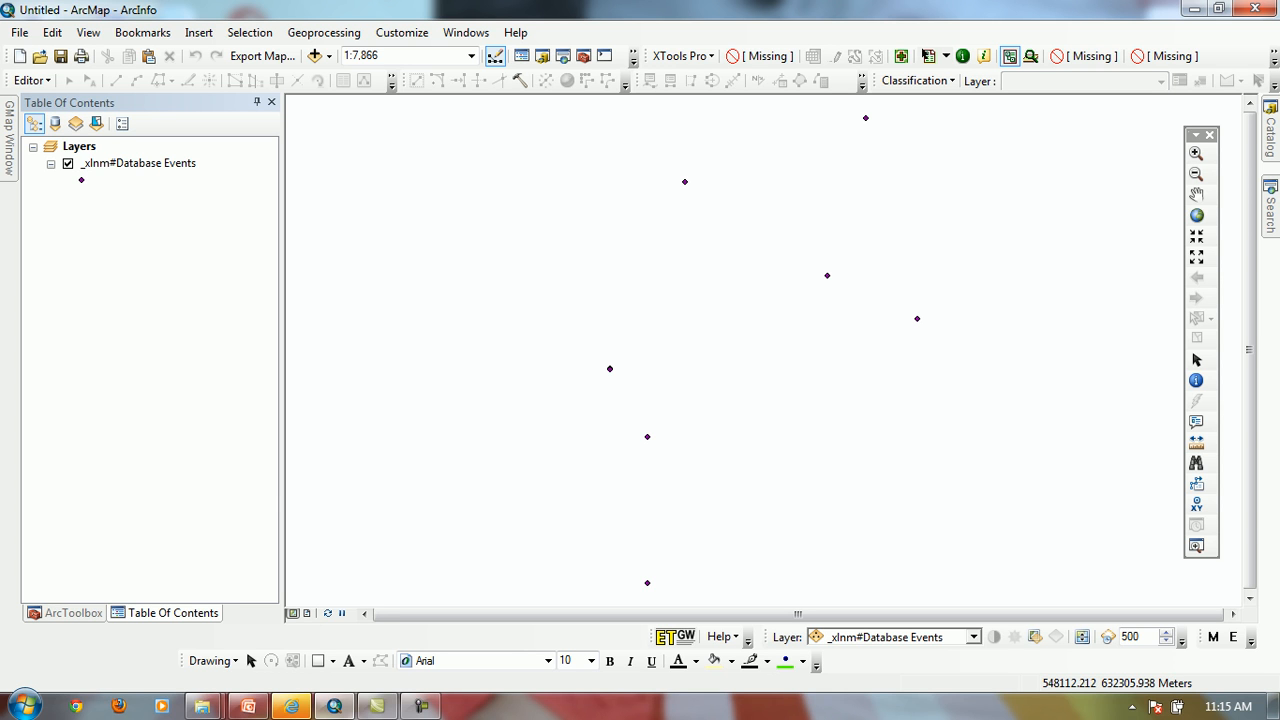
# Replace the current map with a new Blank Map from My Templates, without saving the changes
pyautogui.click(88, 32)
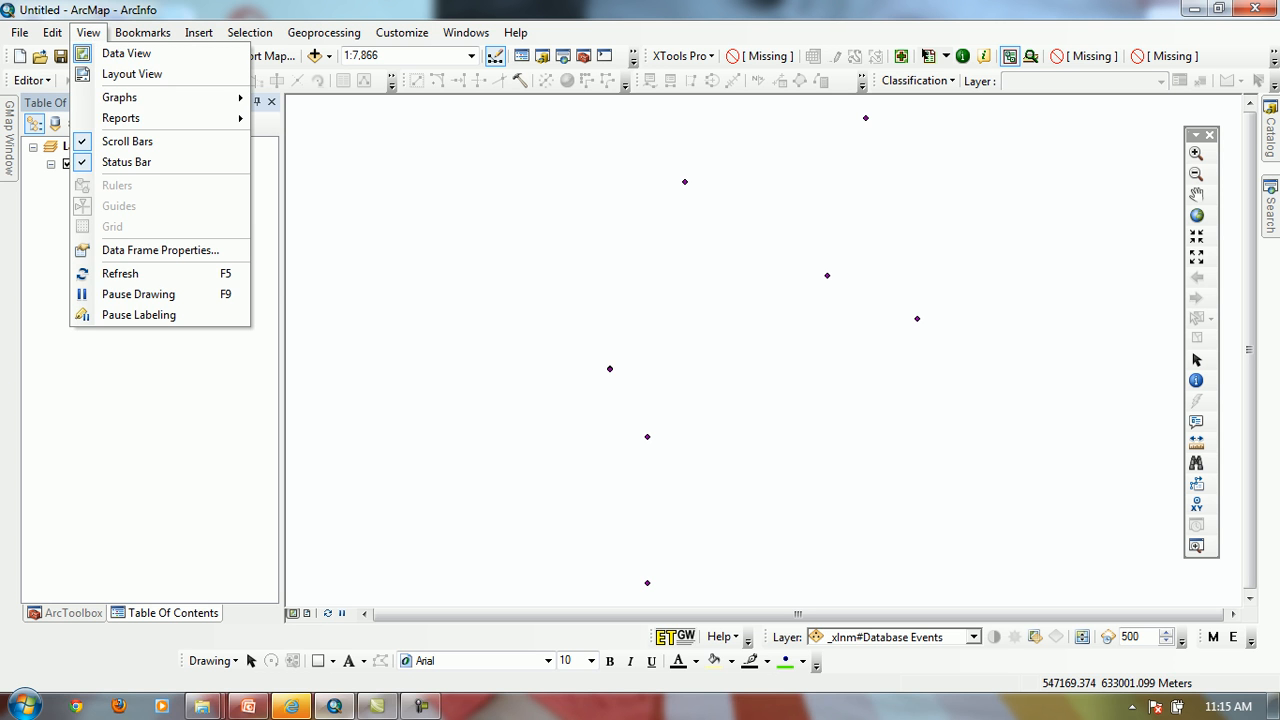
pyautogui.press('Escape')
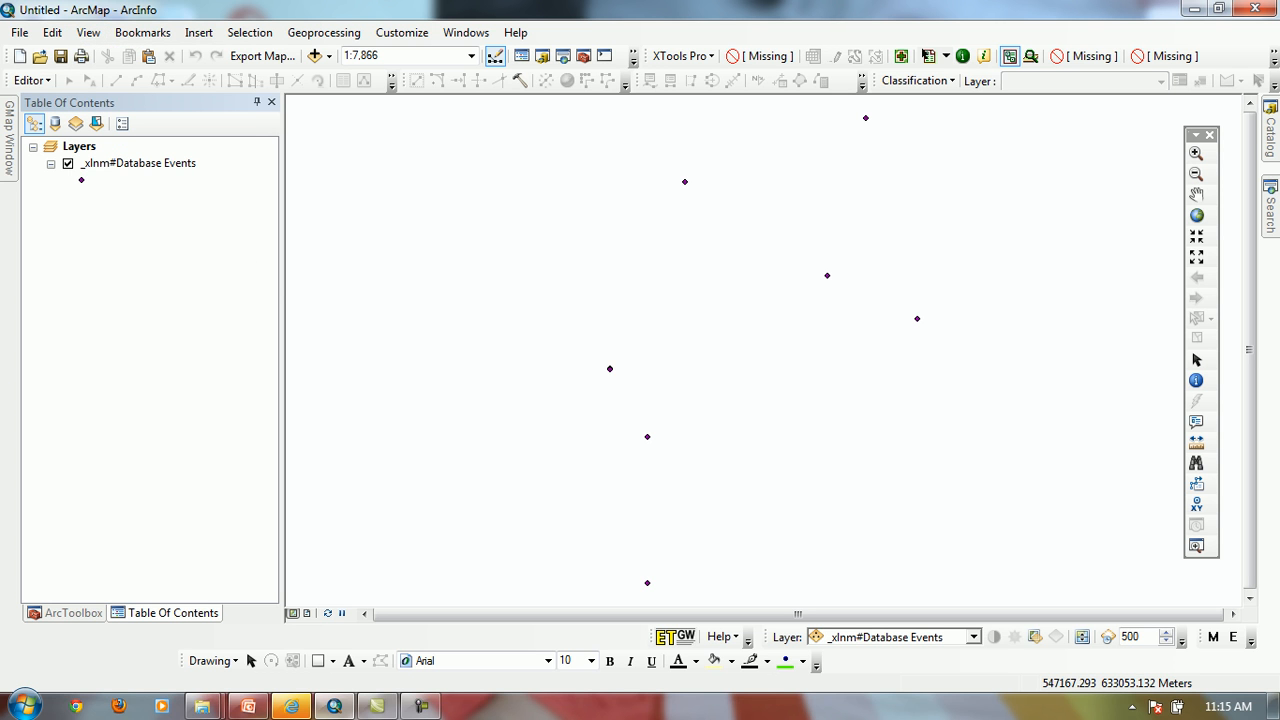
pyautogui.click(19, 56)
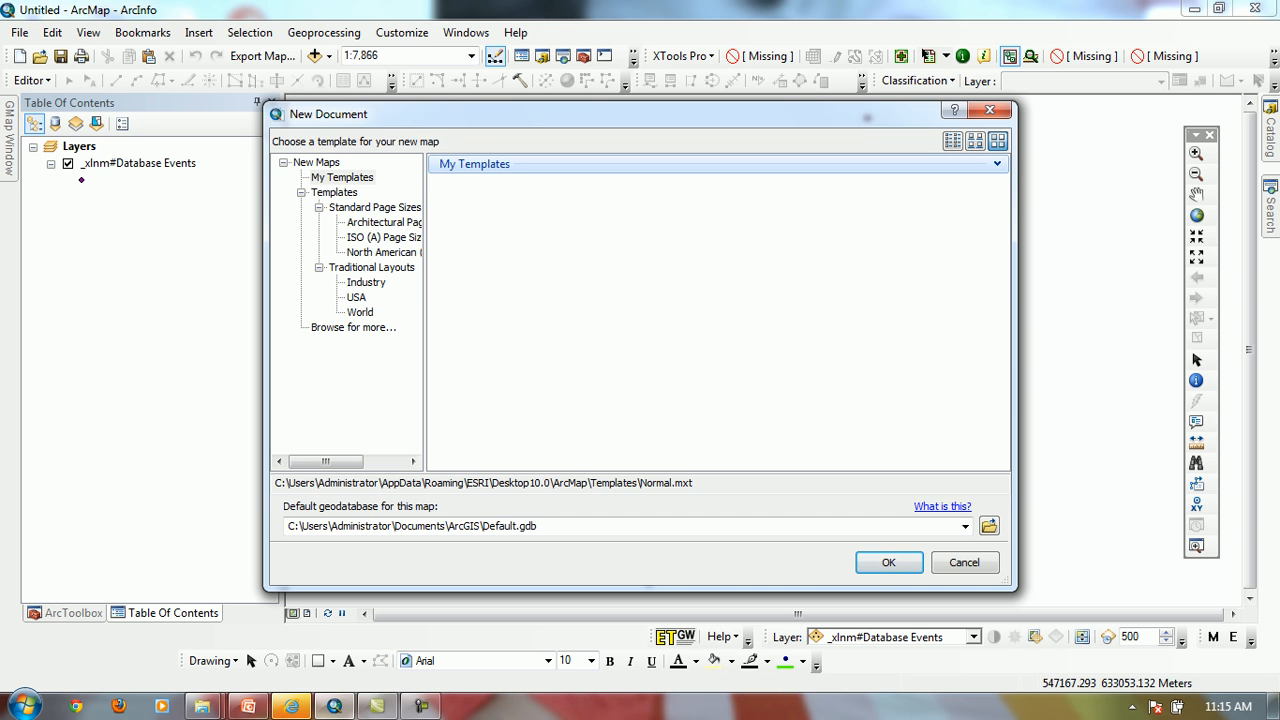
pyautogui.click(990, 110)
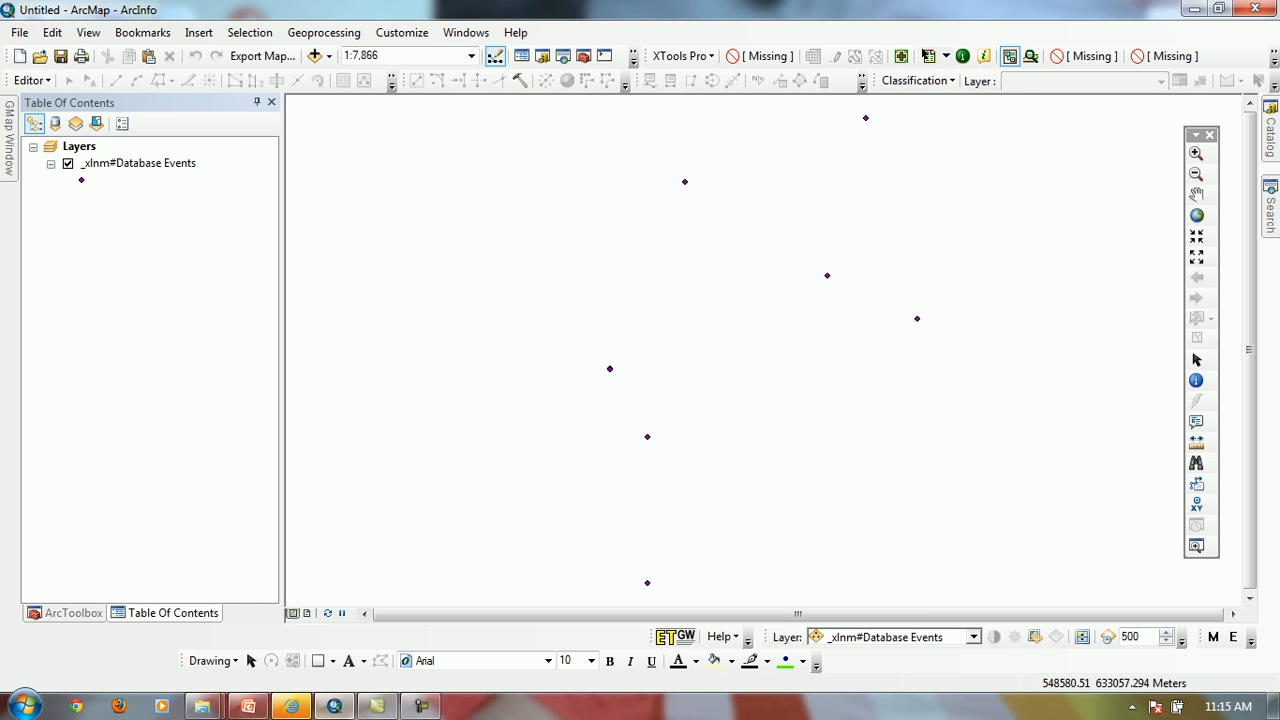
pyautogui.click(19, 56)
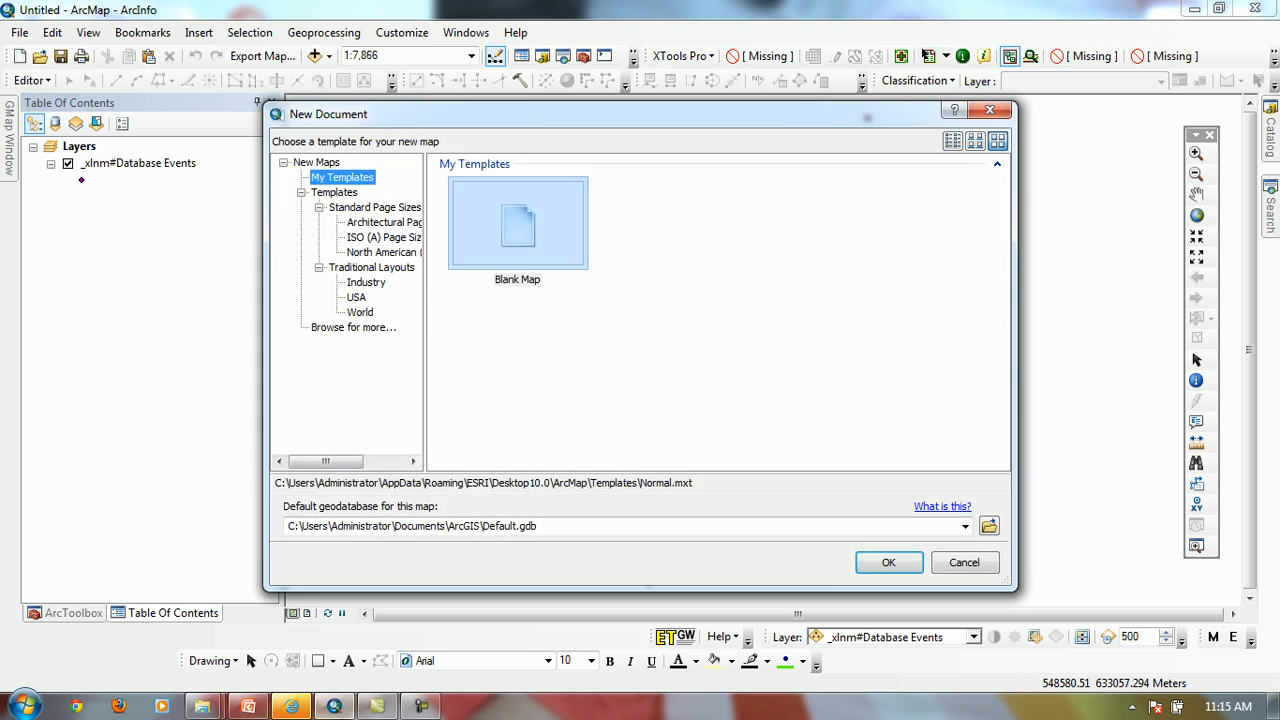
pyautogui.click(889, 562)
pyautogui.click(655, 397)
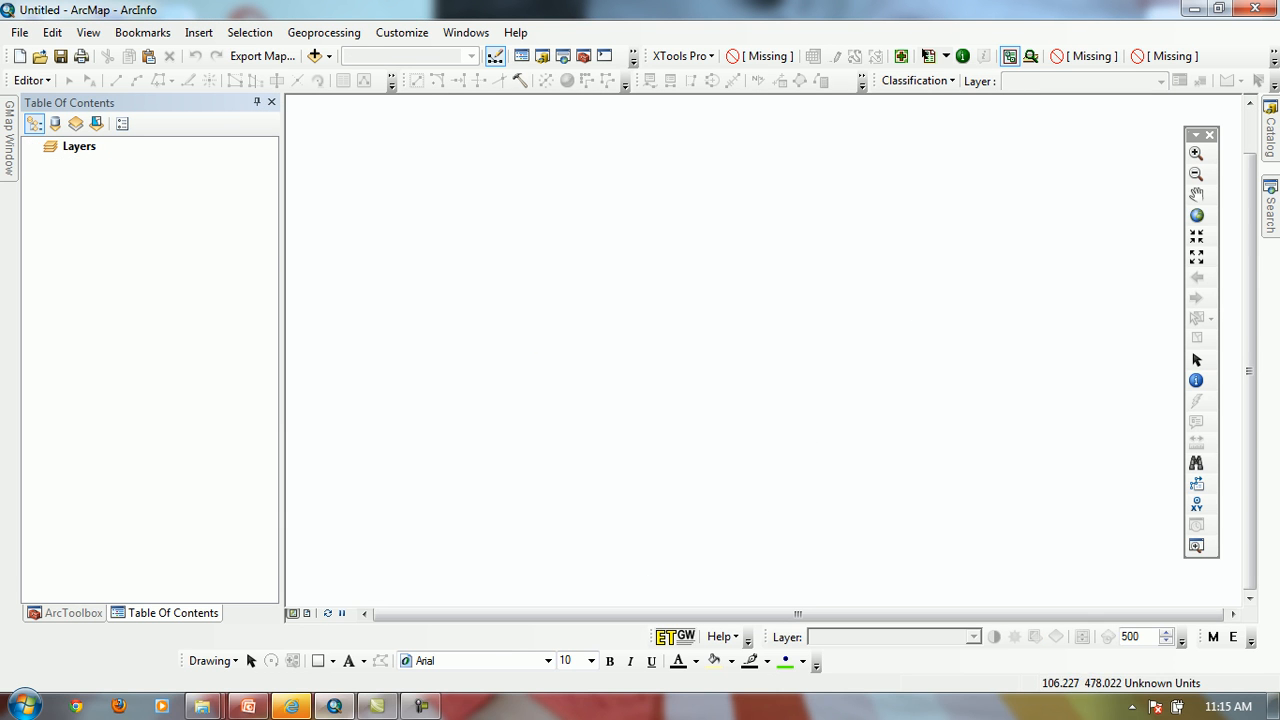
# Add the scanned map image rsjl025_chhota_beraid.jpg from the GISLAP-03 JPEG folder to the map
pyautogui.click(314, 56)
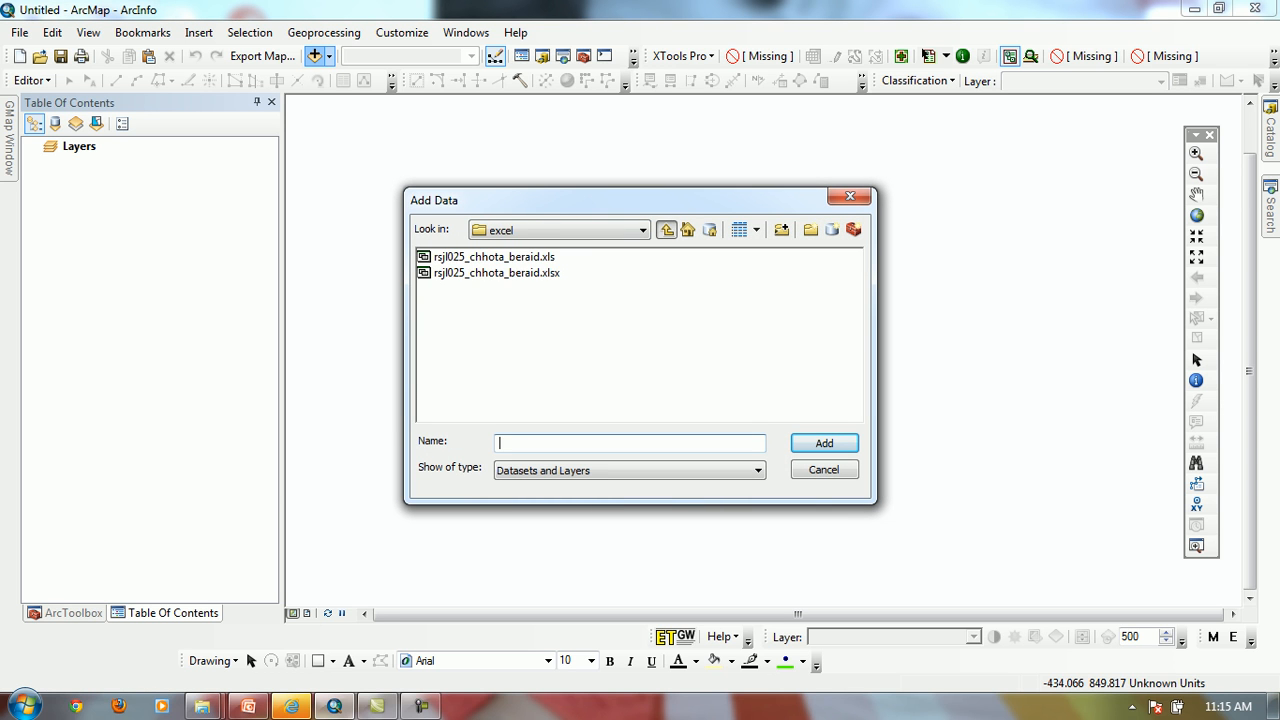
pyautogui.click(666, 229)
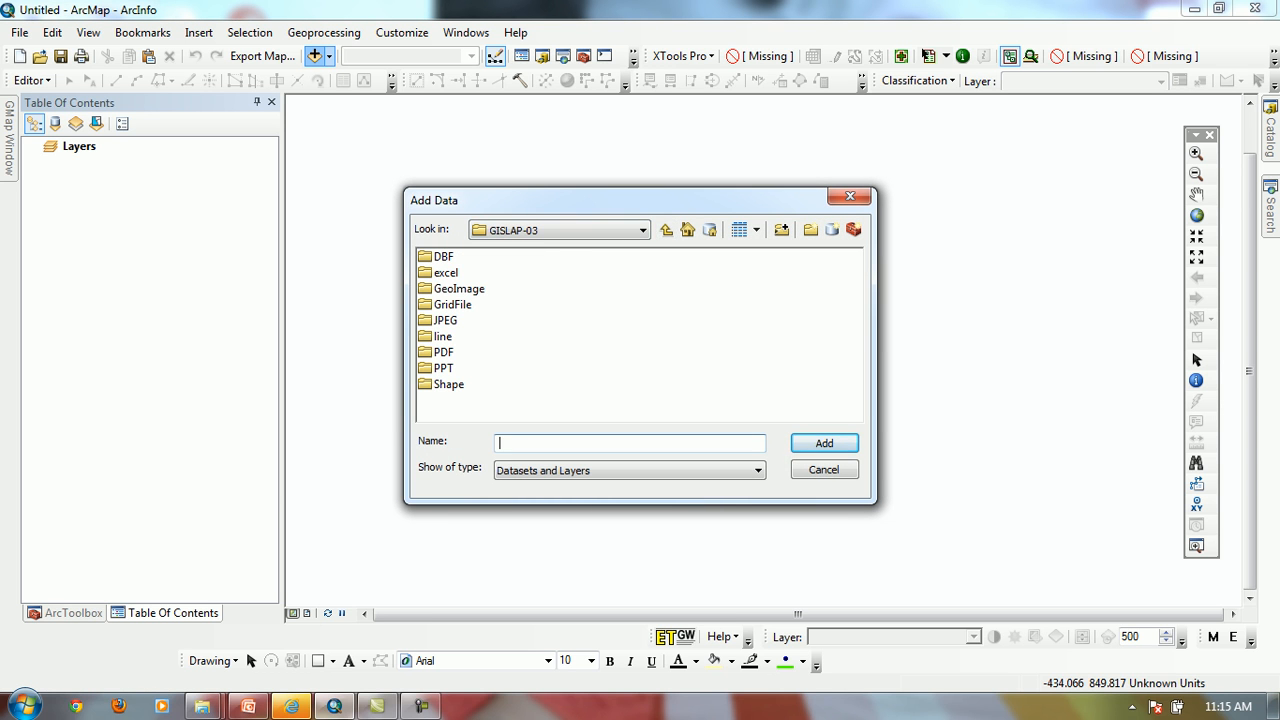
pyautogui.doubleClick(445, 320)
pyautogui.click(496, 257)
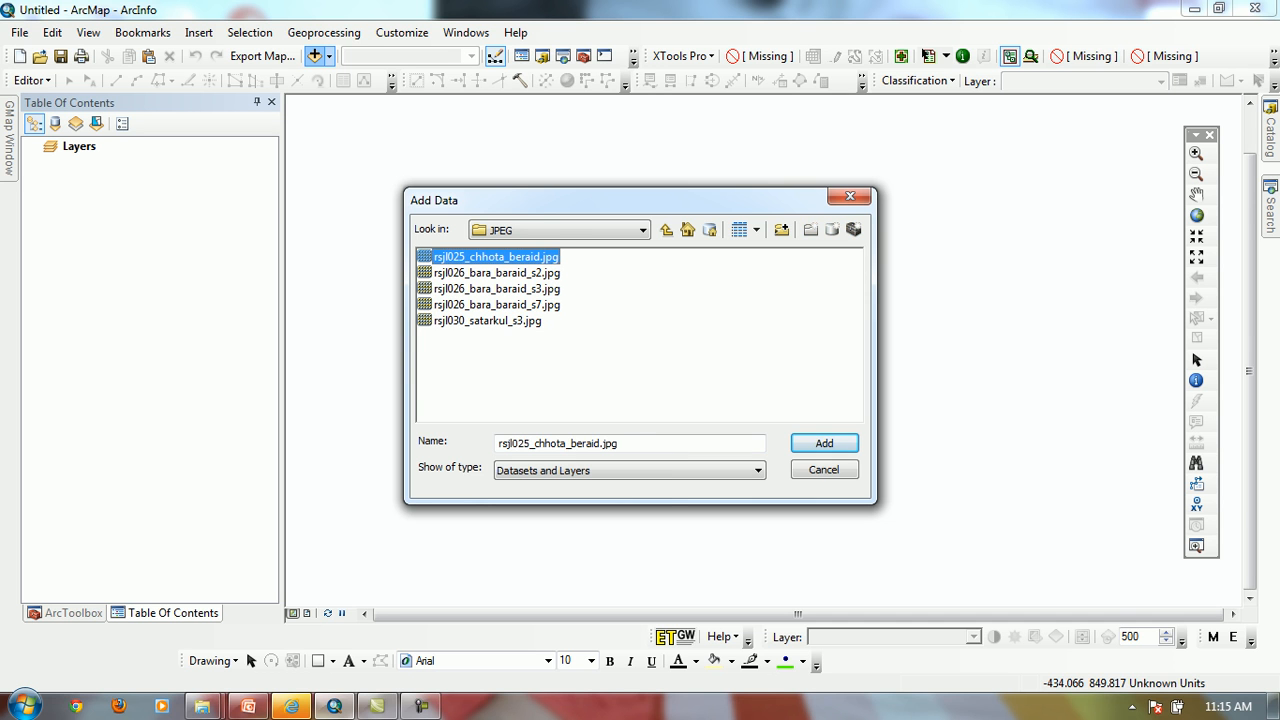
pyautogui.click(824, 443)
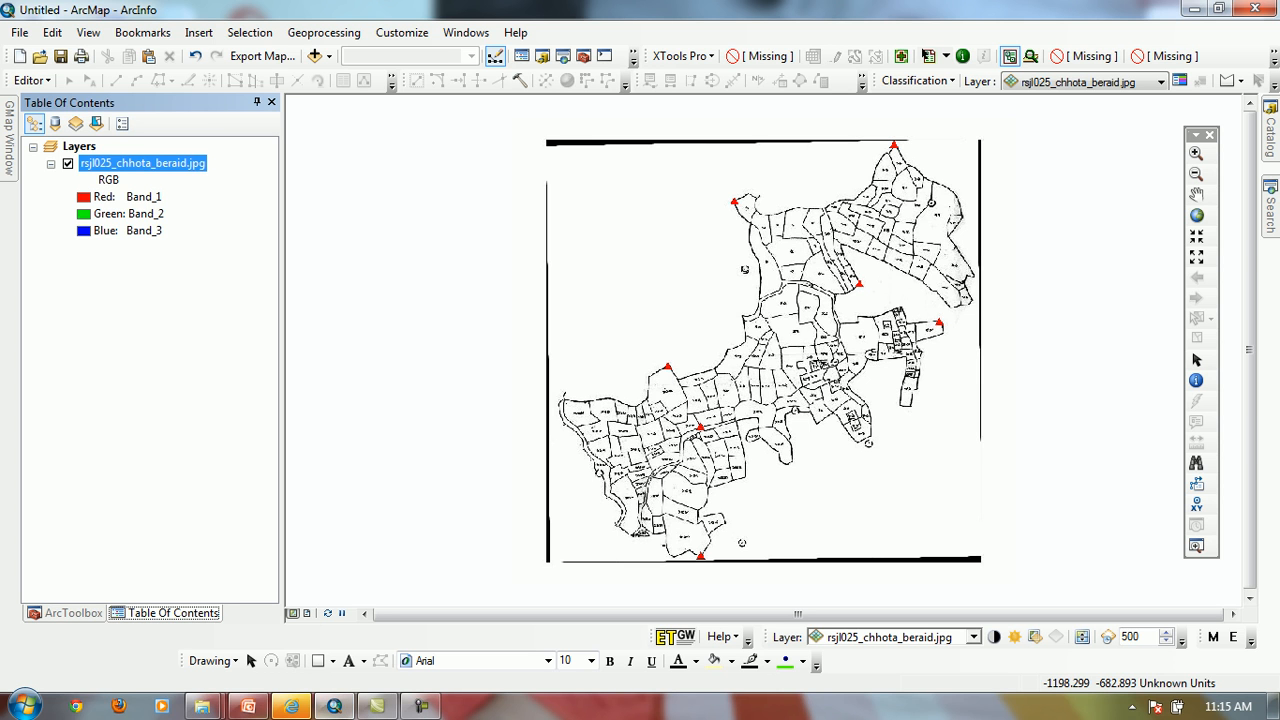
# Open ArcCatalog, add the Database table from rsjl025_chhota_beraid.xls to the ArcMap layers, and minimize ArcCatalog
pyautogui.moveTo(291, 706)
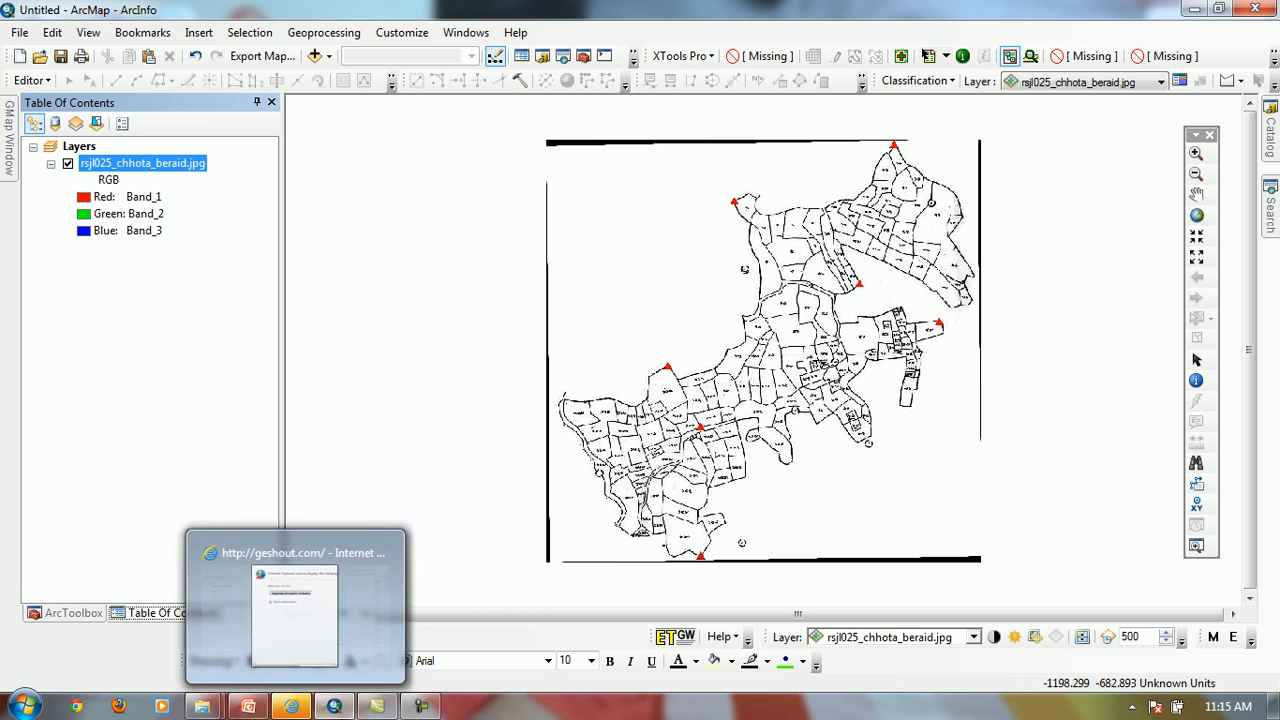
pyautogui.press('super')
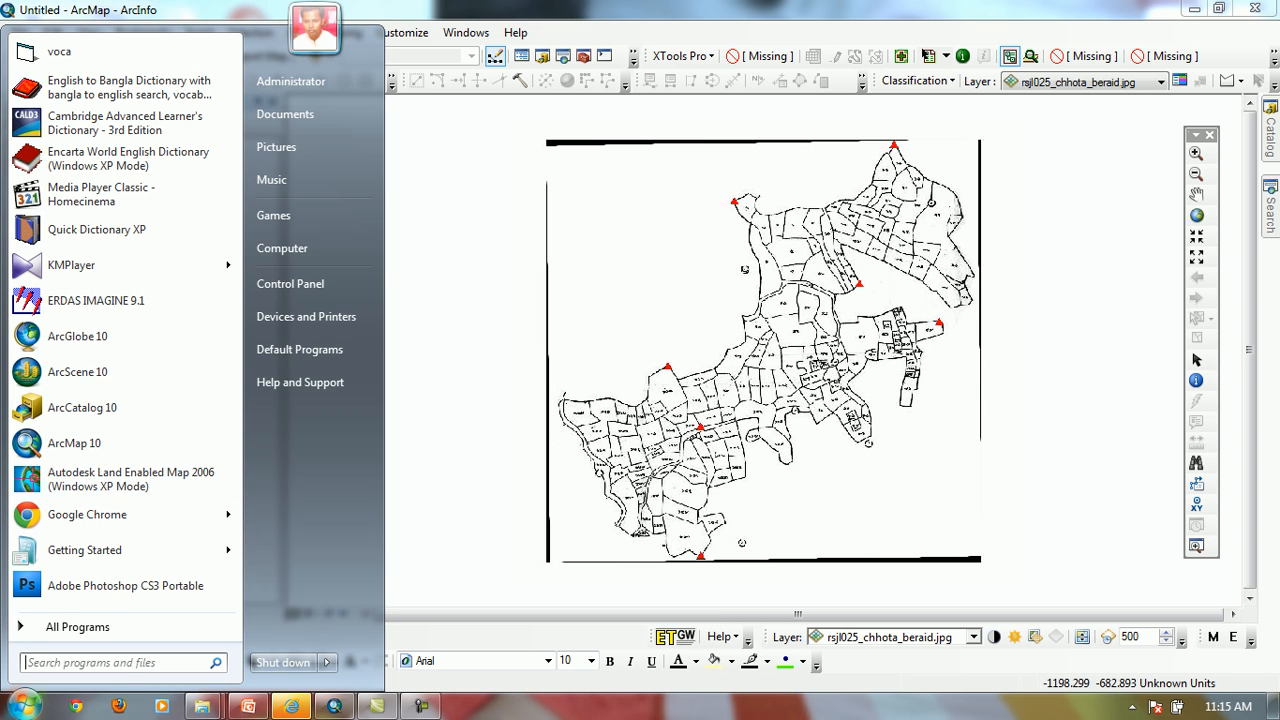
pyautogui.click(82, 408)
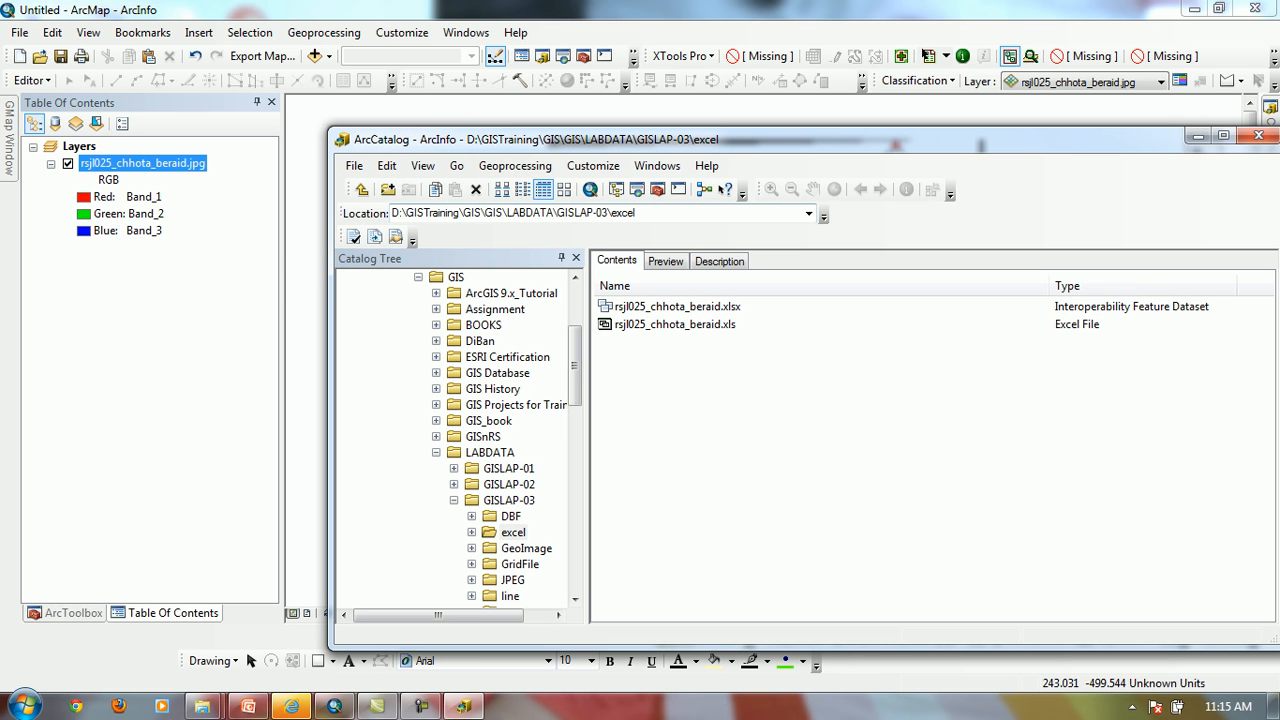
pyautogui.doubleClick(675, 324)
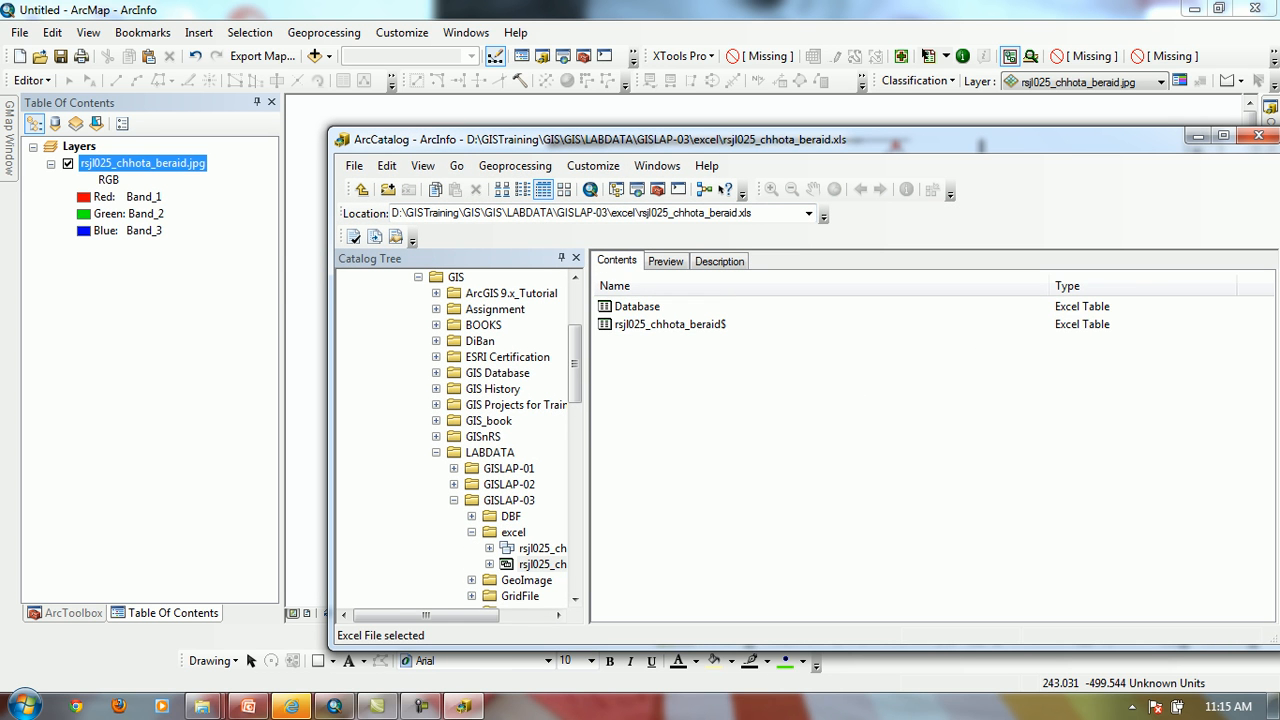
pyautogui.moveTo(637, 307); pyautogui.dragTo(145, 300)
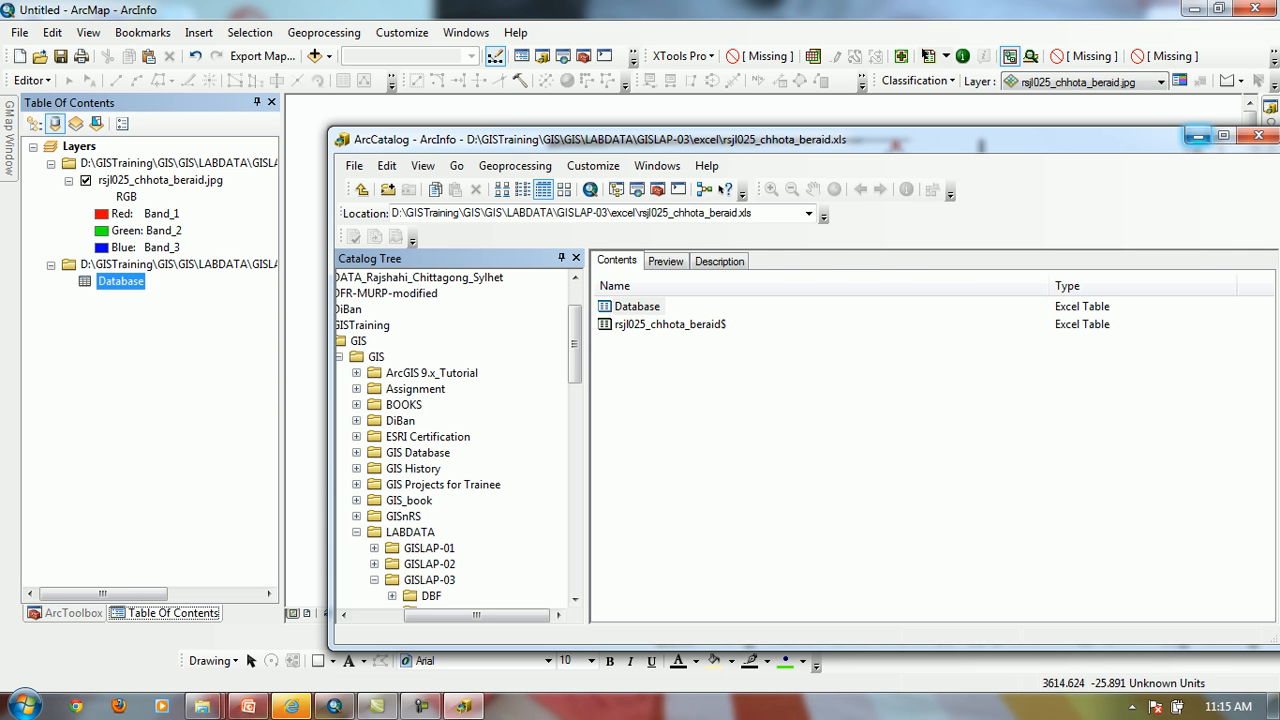
pyautogui.click(1197, 135)
# Display the Database table as XY data in the predefined BTM.prj coordinate system, accepting the missing Object-ID field
pyautogui.rightClick(115, 279)
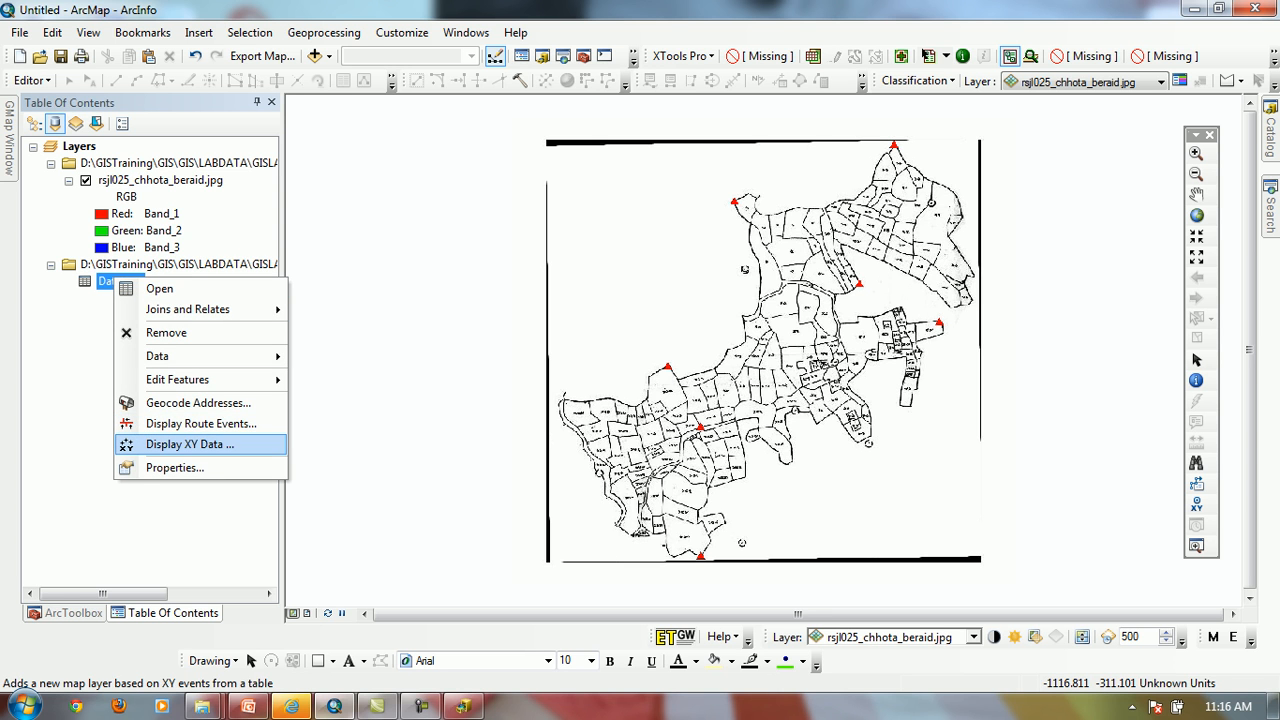
pyautogui.click(190, 444)
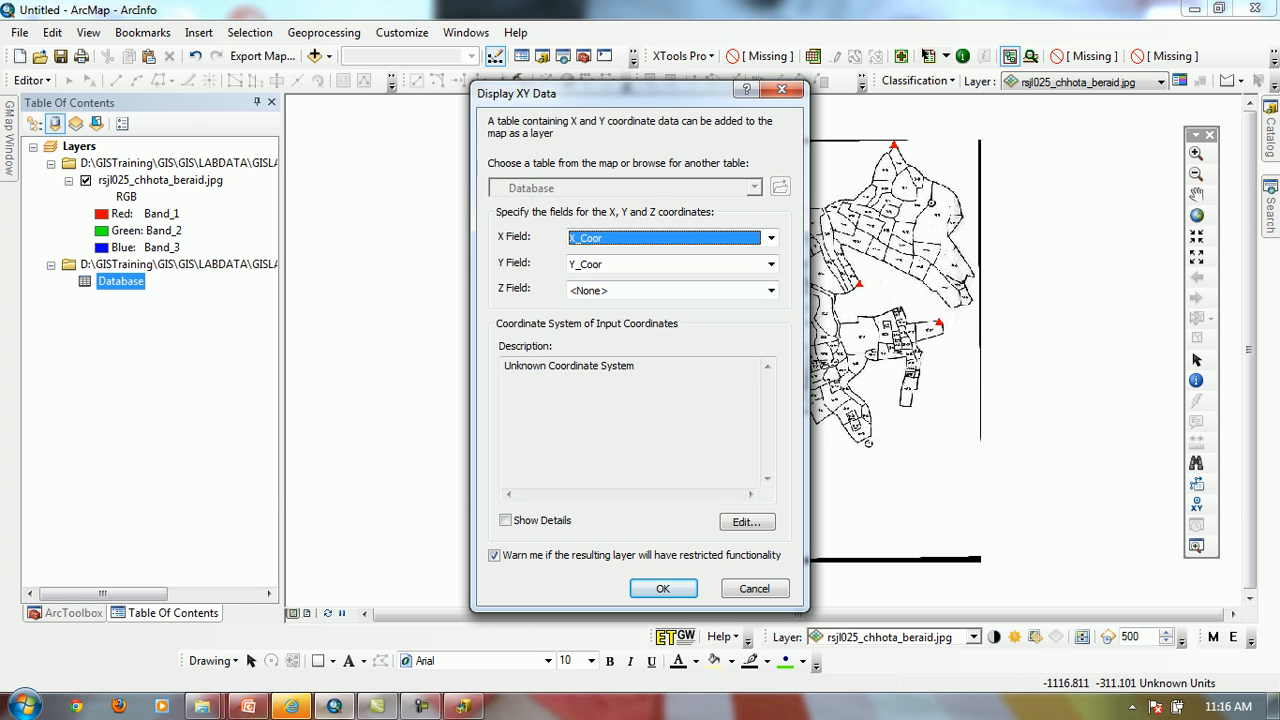
pyautogui.click(747, 521)
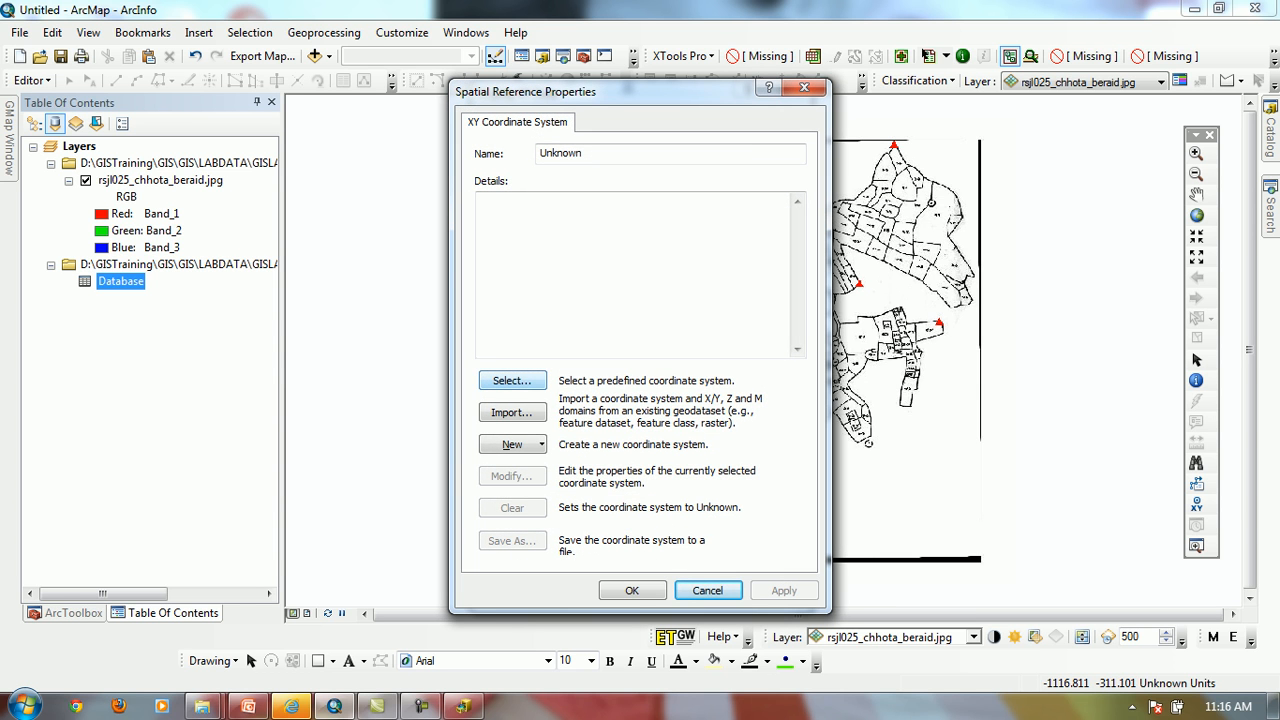
pyautogui.click(512, 380)
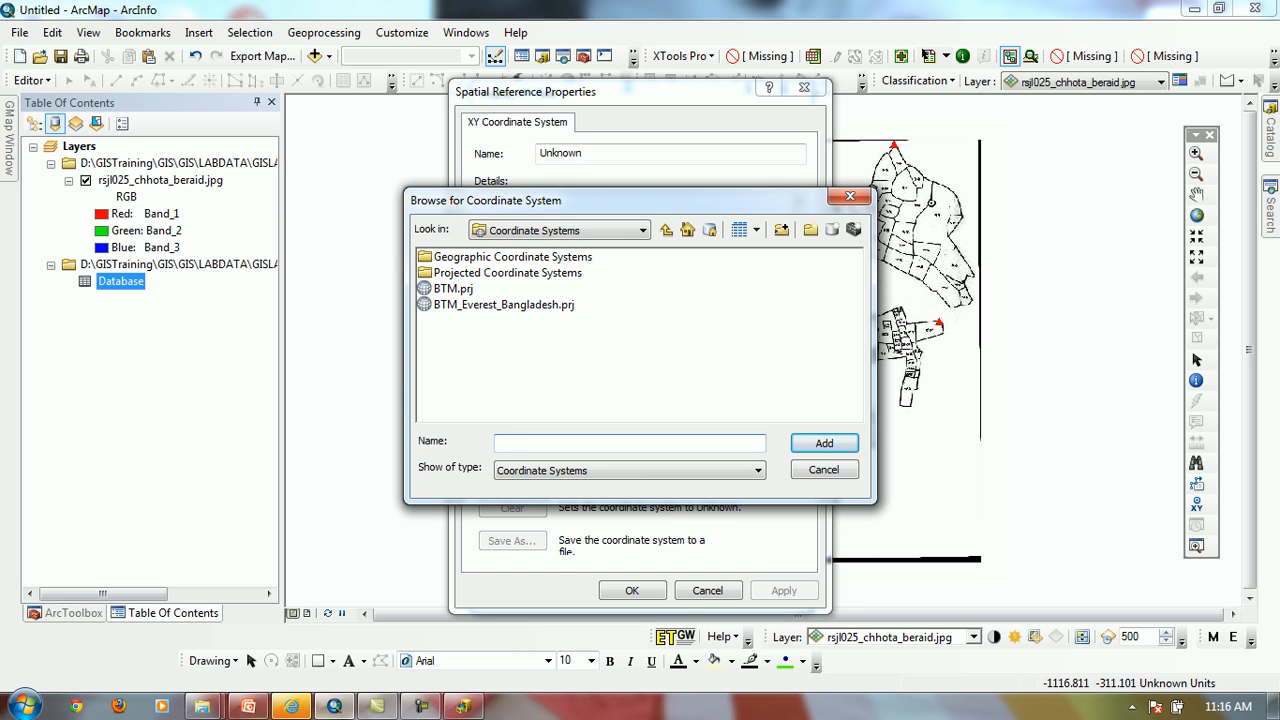
pyautogui.doubleClick(454, 289)
pyautogui.click(632, 590)
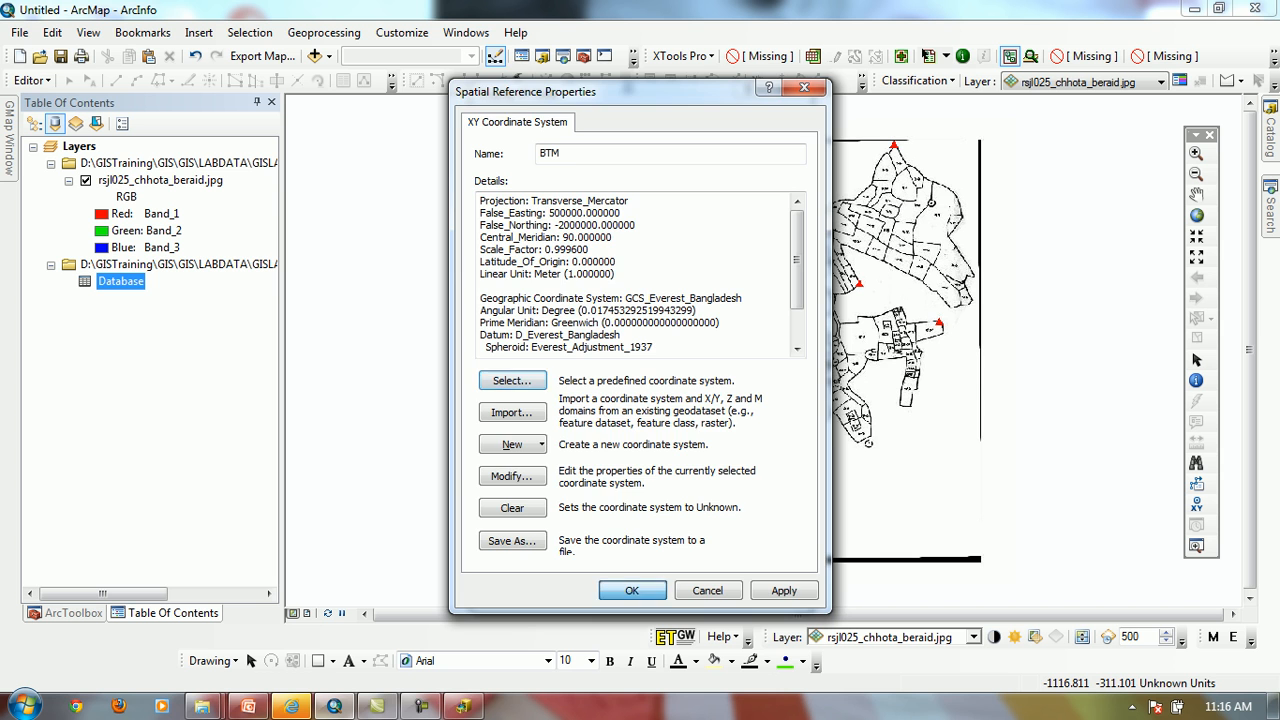
pyautogui.click(663, 588)
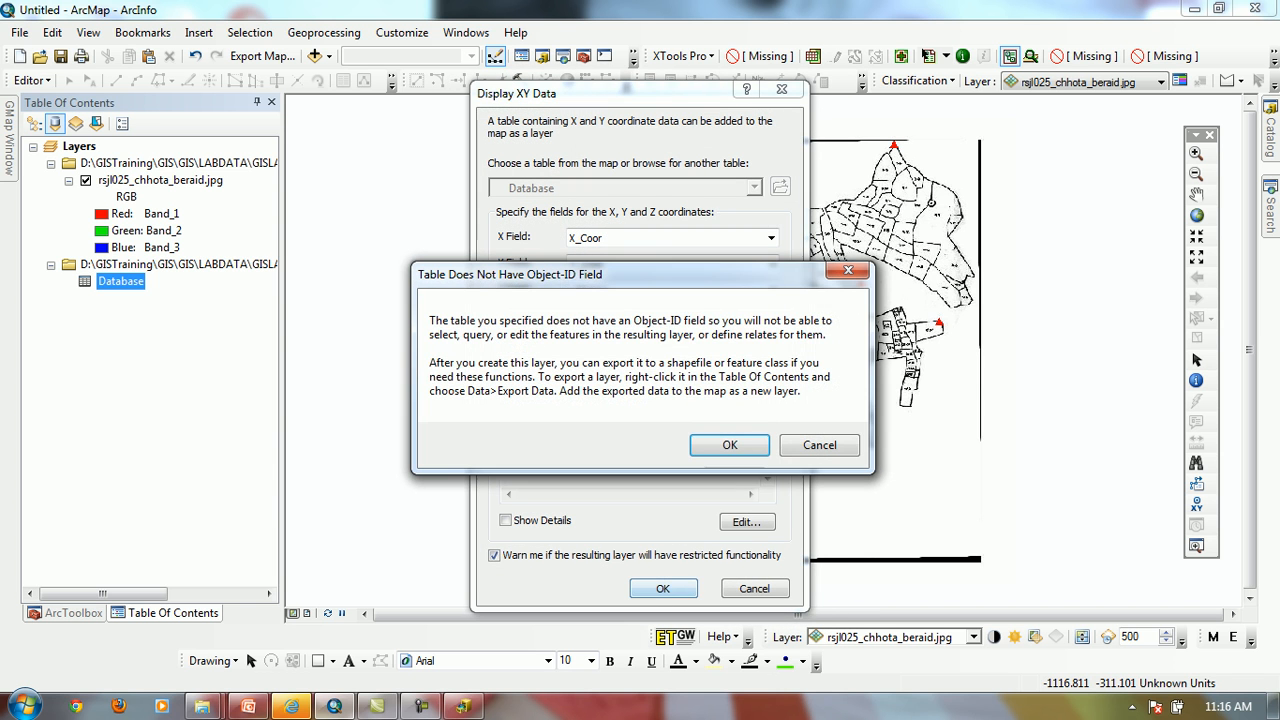
pyautogui.click(731, 444)
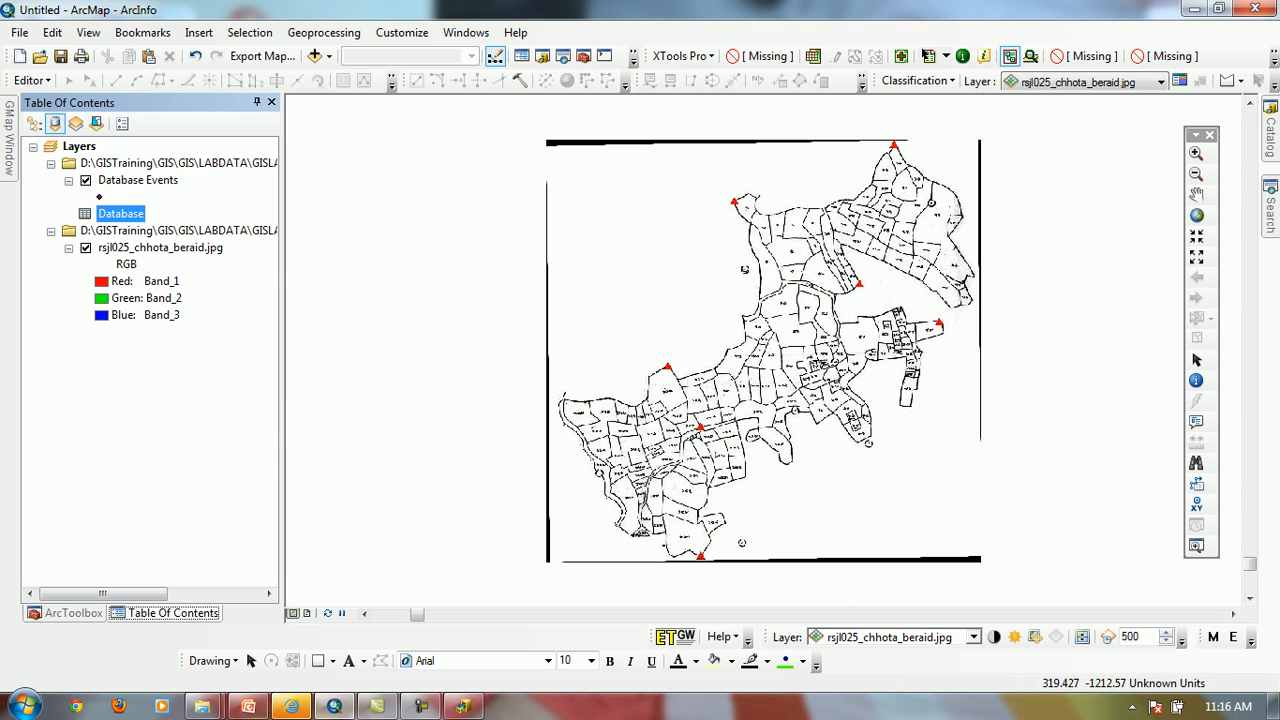
# List the layers by drawing order and check the data source and coordinate system of the Database Events layer
pyautogui.click(34, 123)
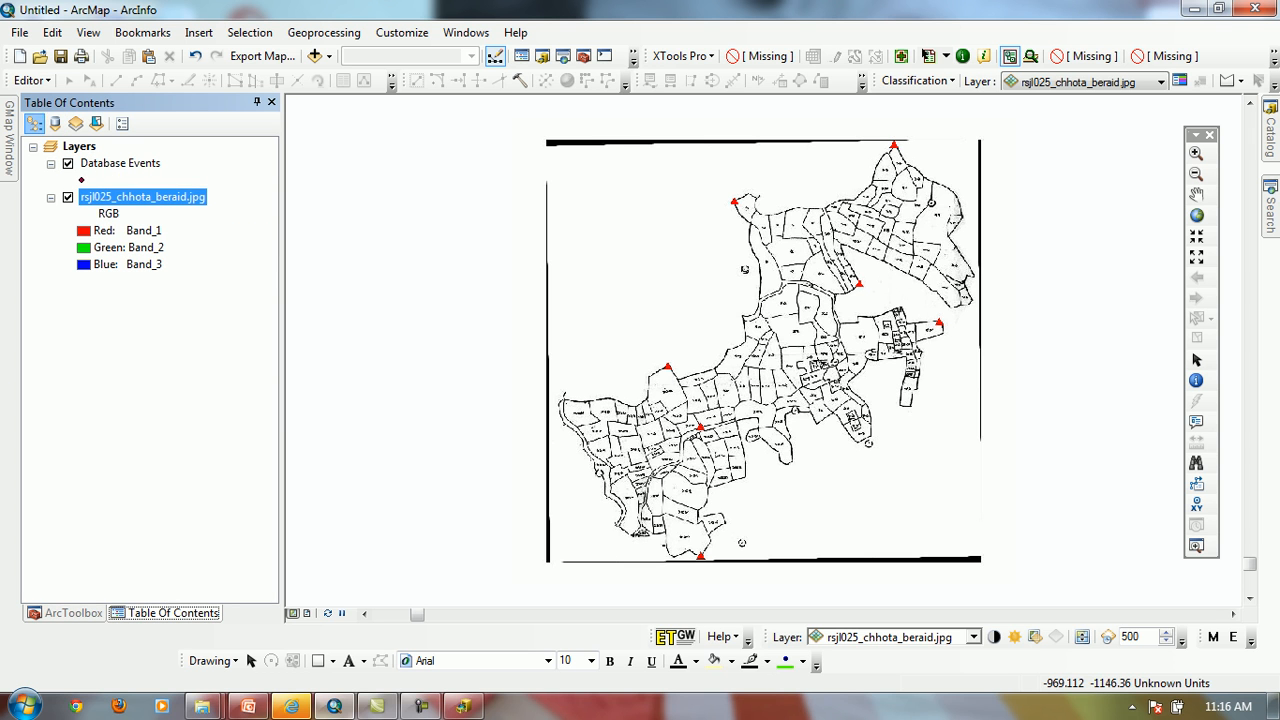
pyautogui.click(120, 163)
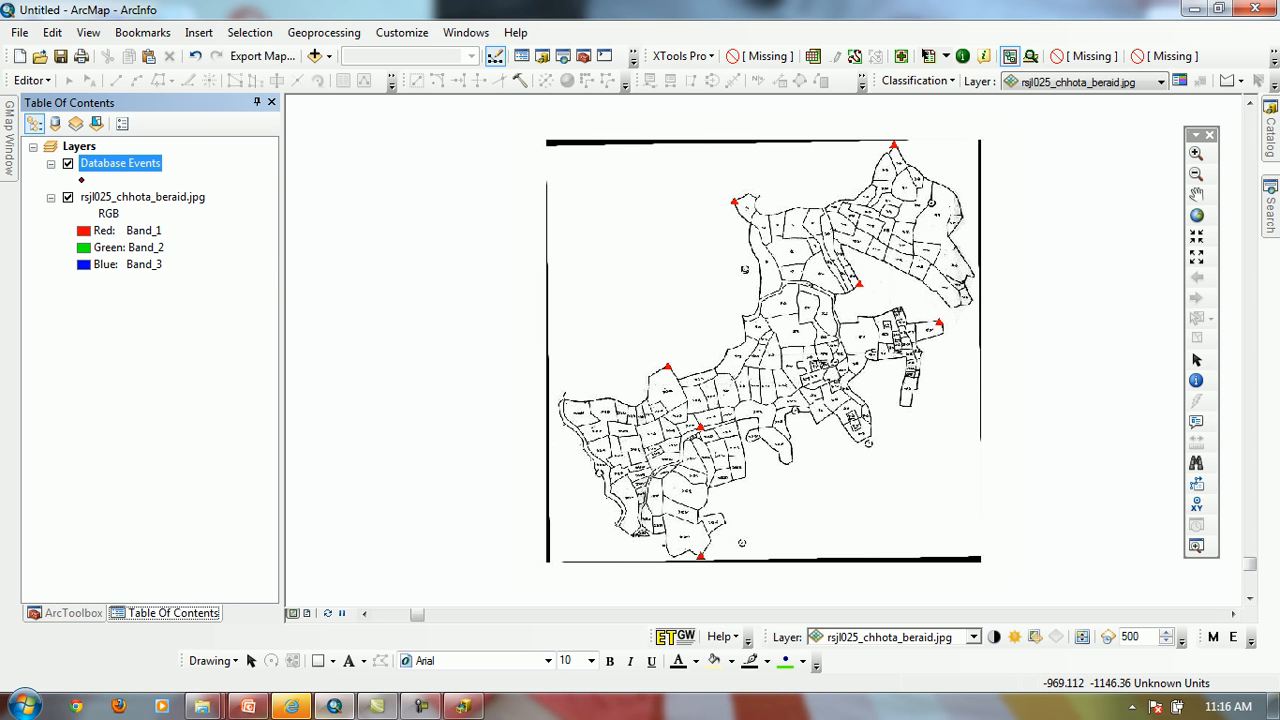
pyautogui.doubleClick(120, 163)
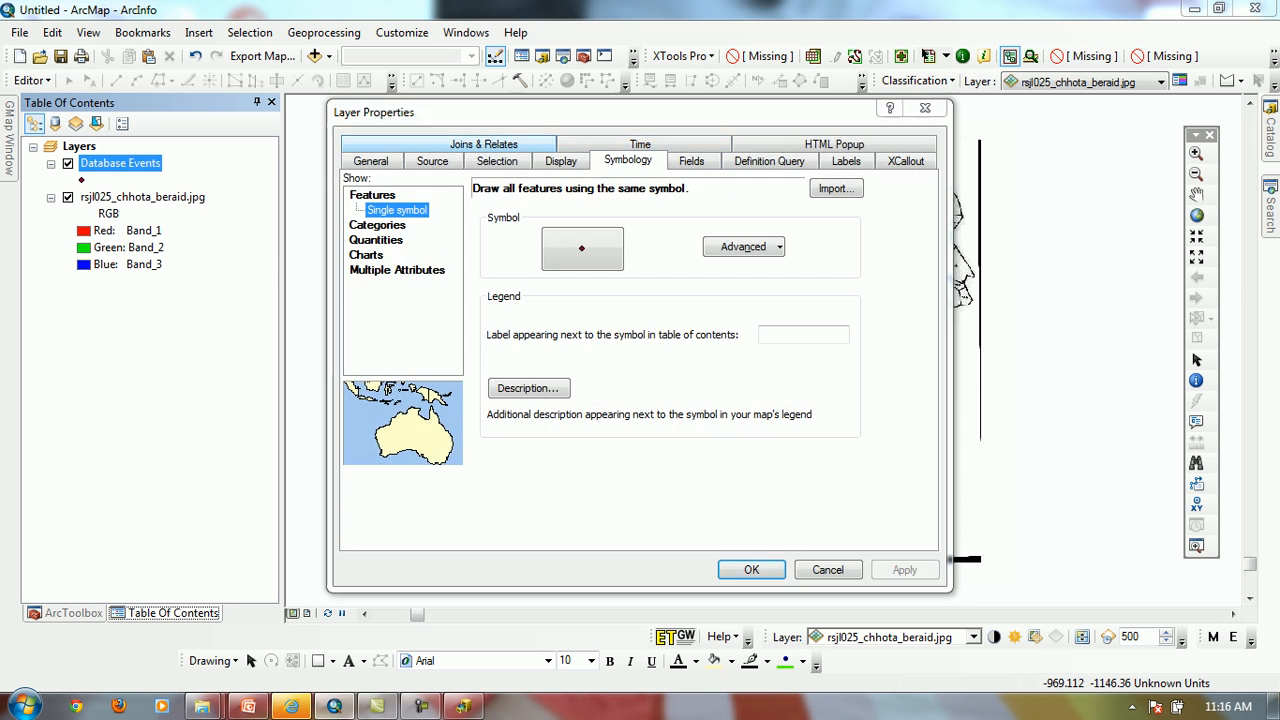
pyautogui.click(432, 161)
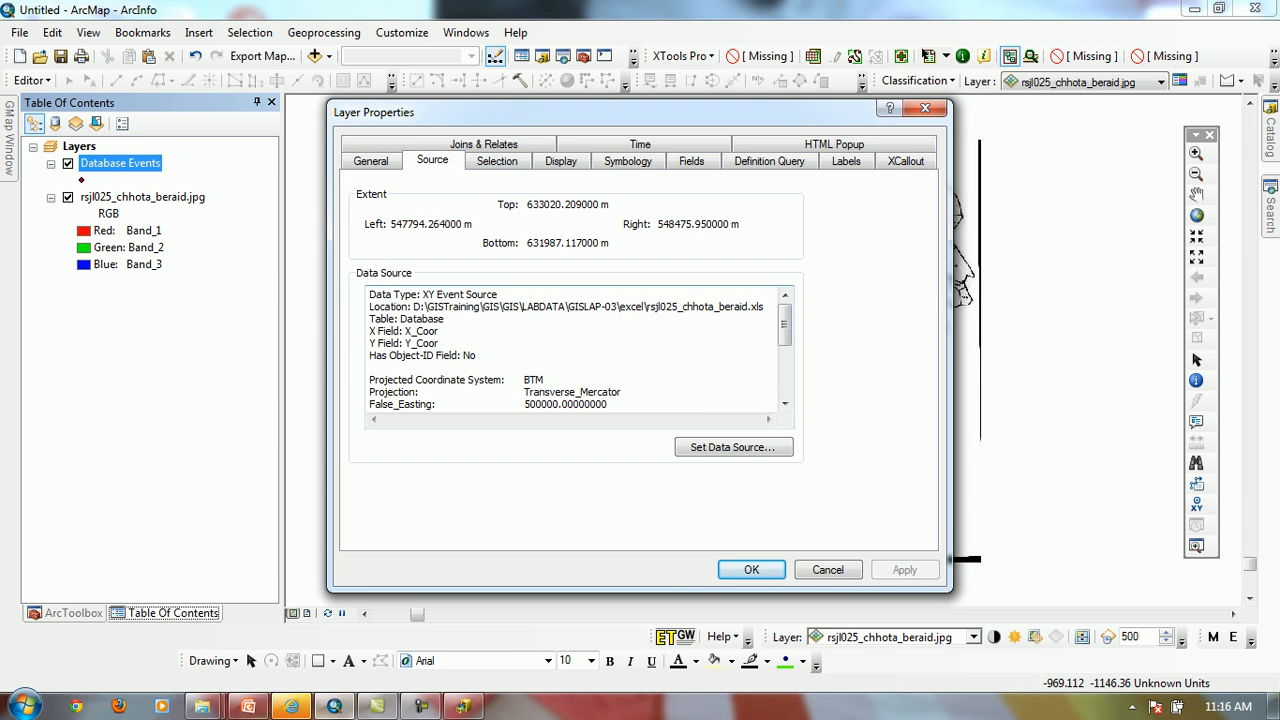
pyautogui.click(828, 570)
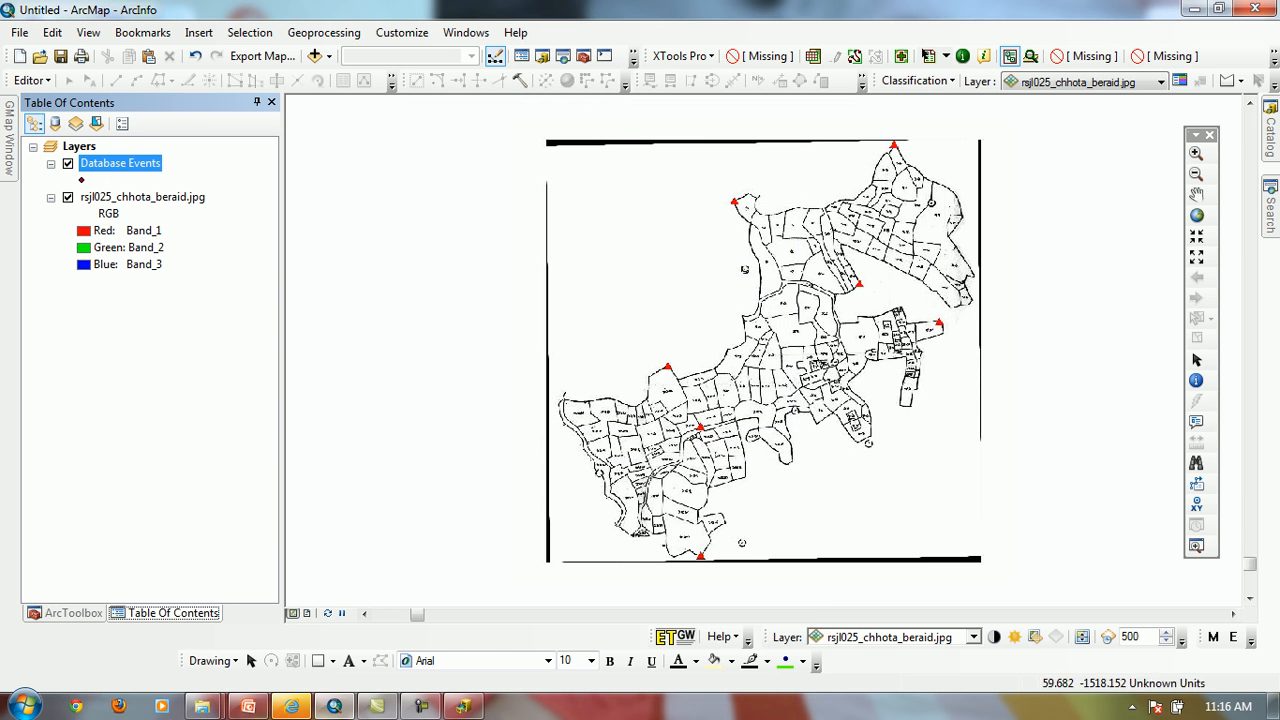
# Zoom the map to the full extent of the Database Events layer
pyautogui.click(143, 197)
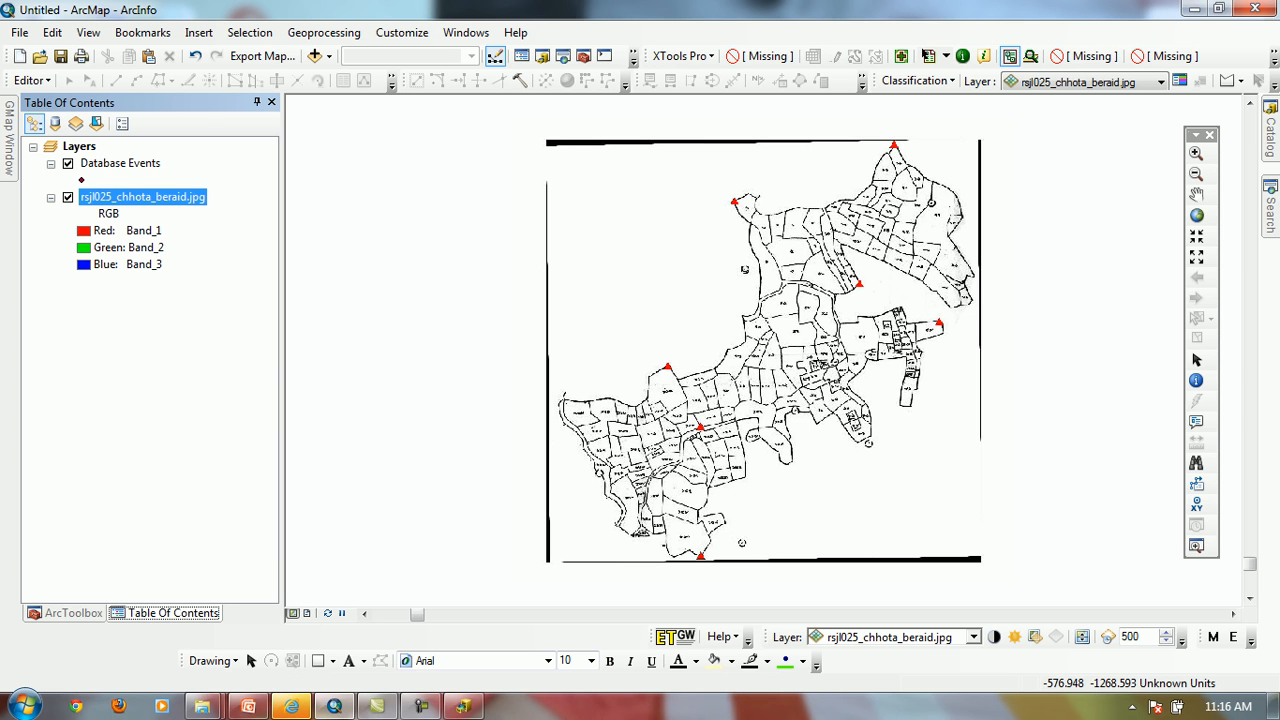
pyautogui.rightClick(145, 165)
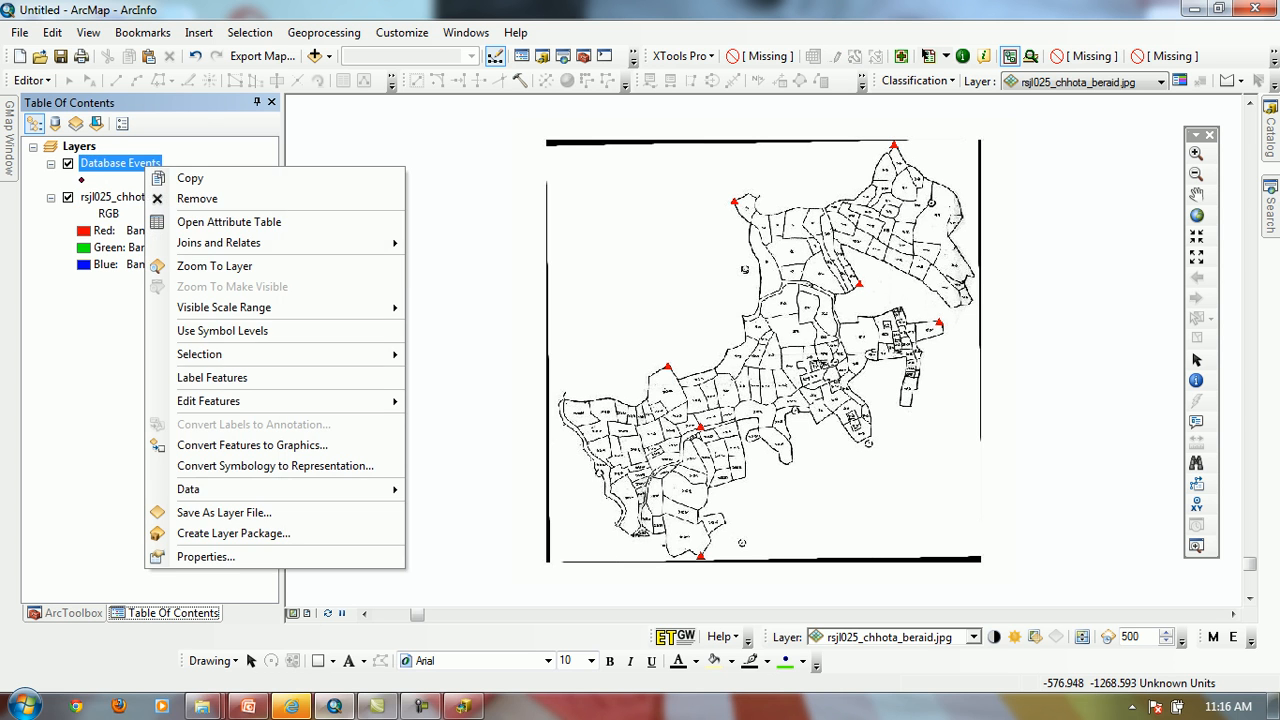
pyautogui.moveTo(260, 354)
pyautogui.click(214, 266)
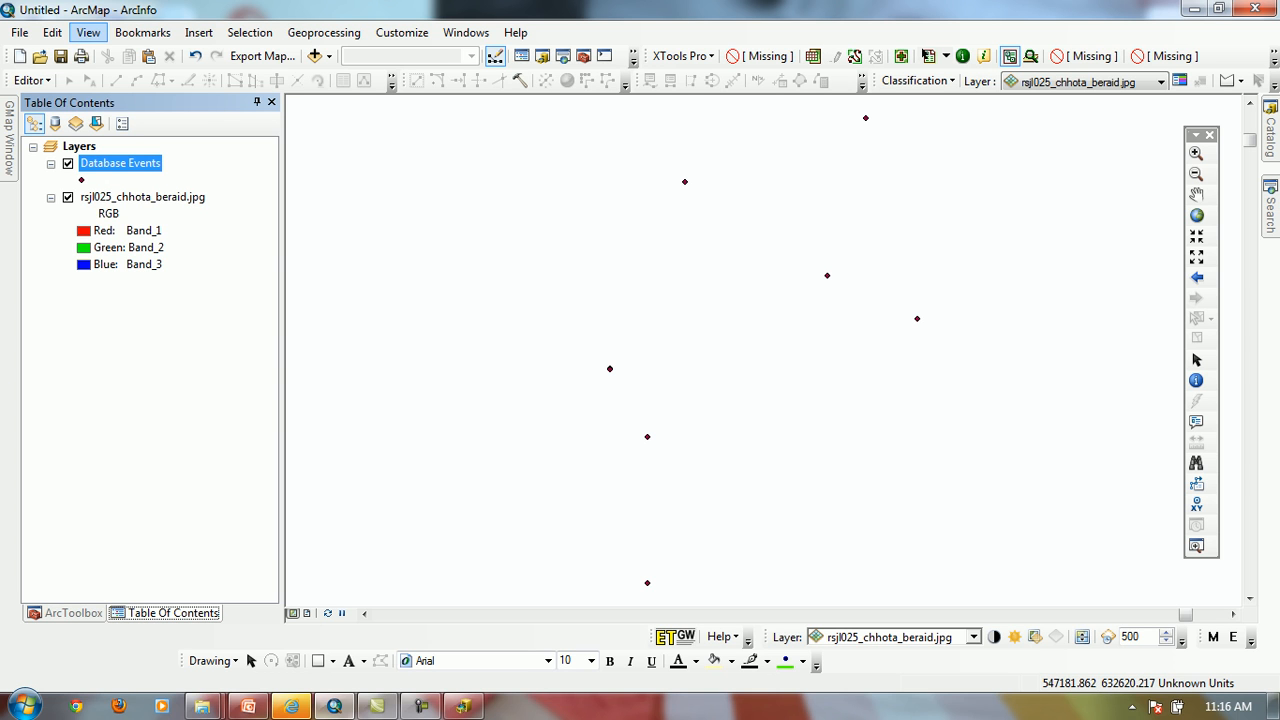
# Set the data frame's coordinate system to the predefined BTM
pyautogui.click(88, 32)
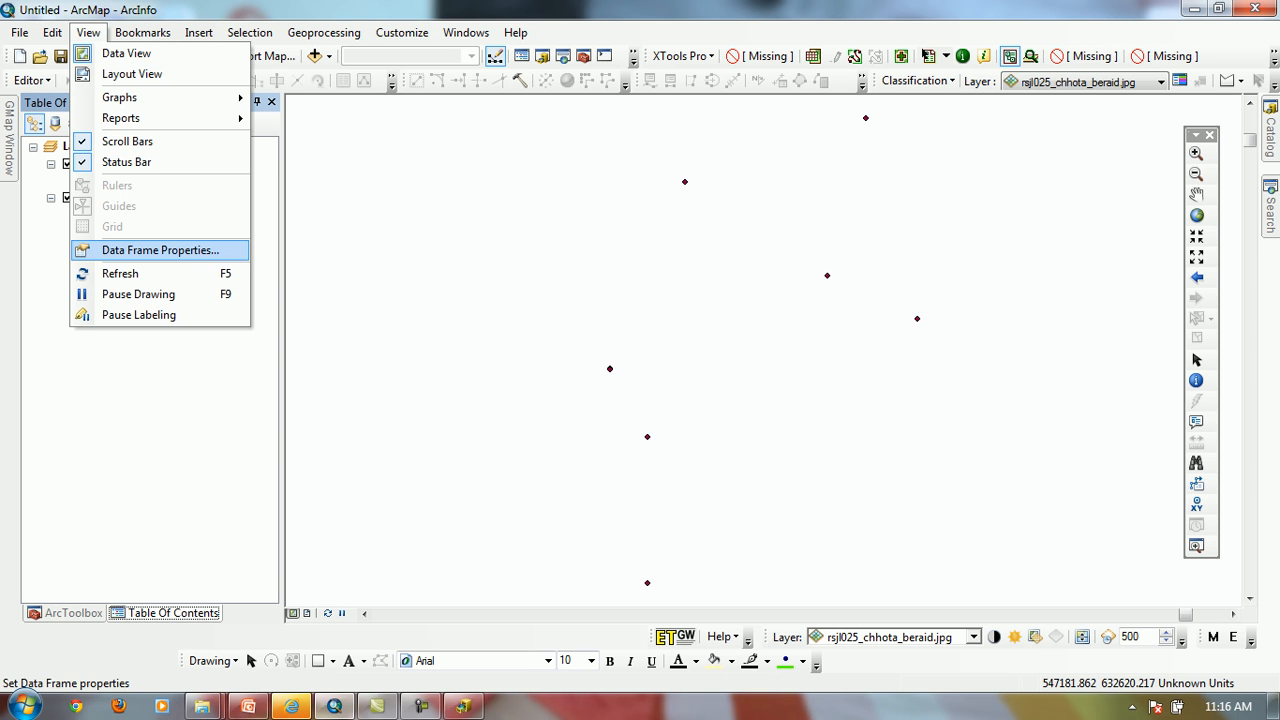
pyautogui.click(160, 250)
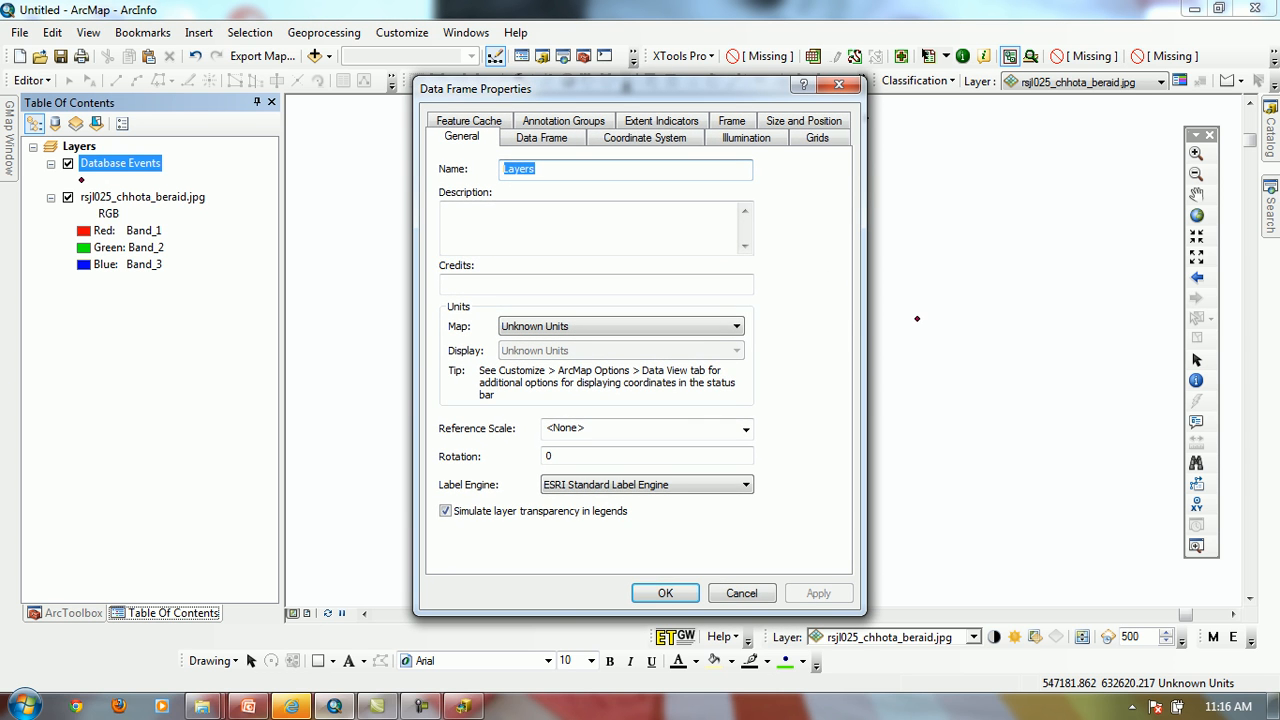
pyautogui.click(645, 137)
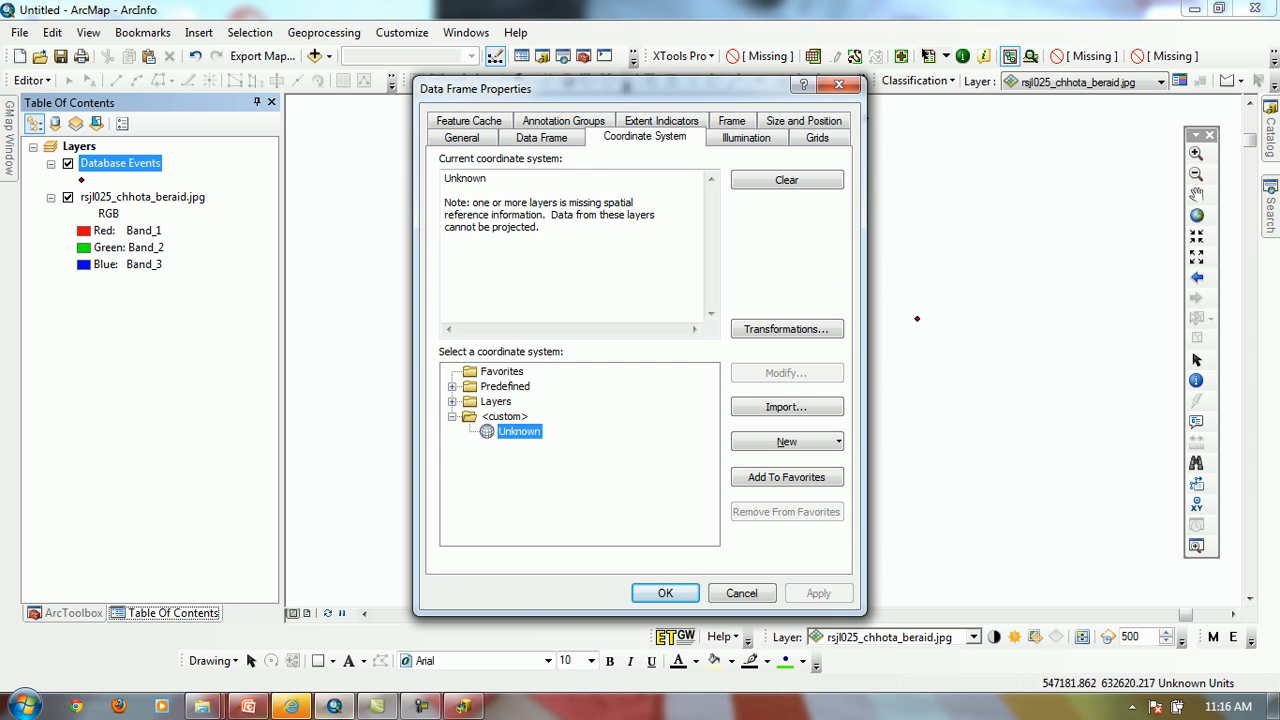
pyautogui.click(452, 387)
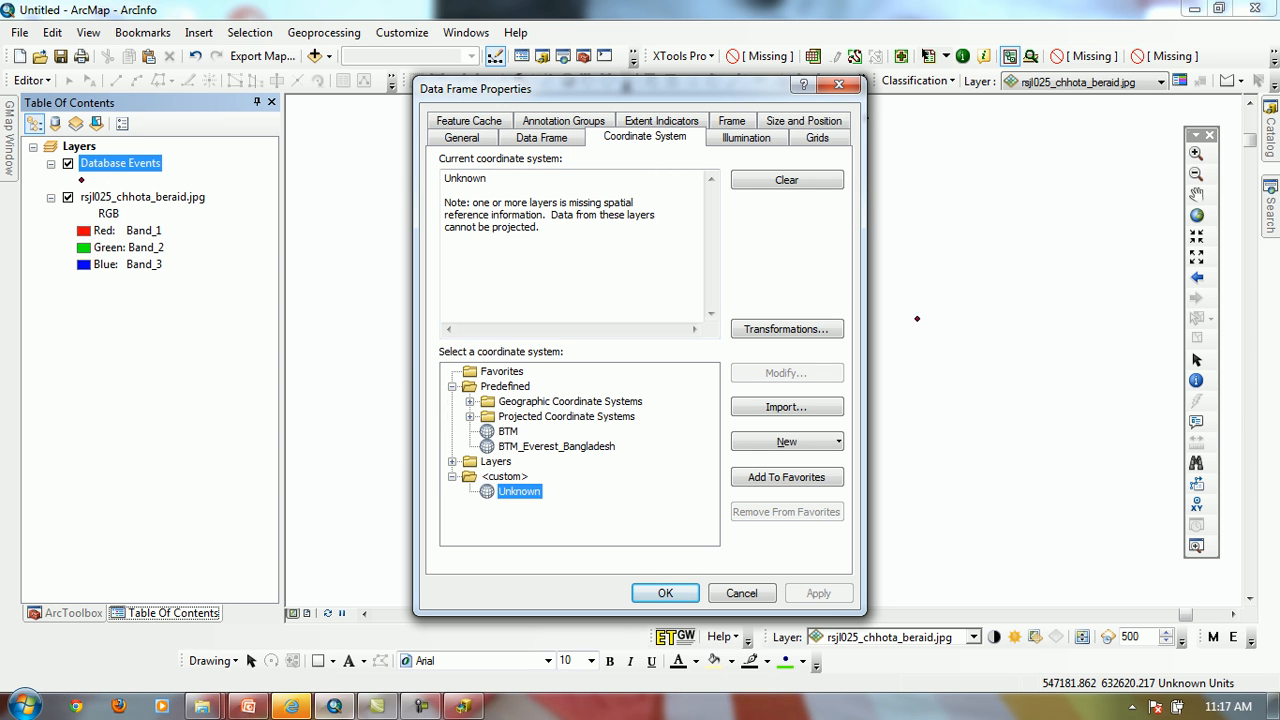
pyautogui.click(508, 431)
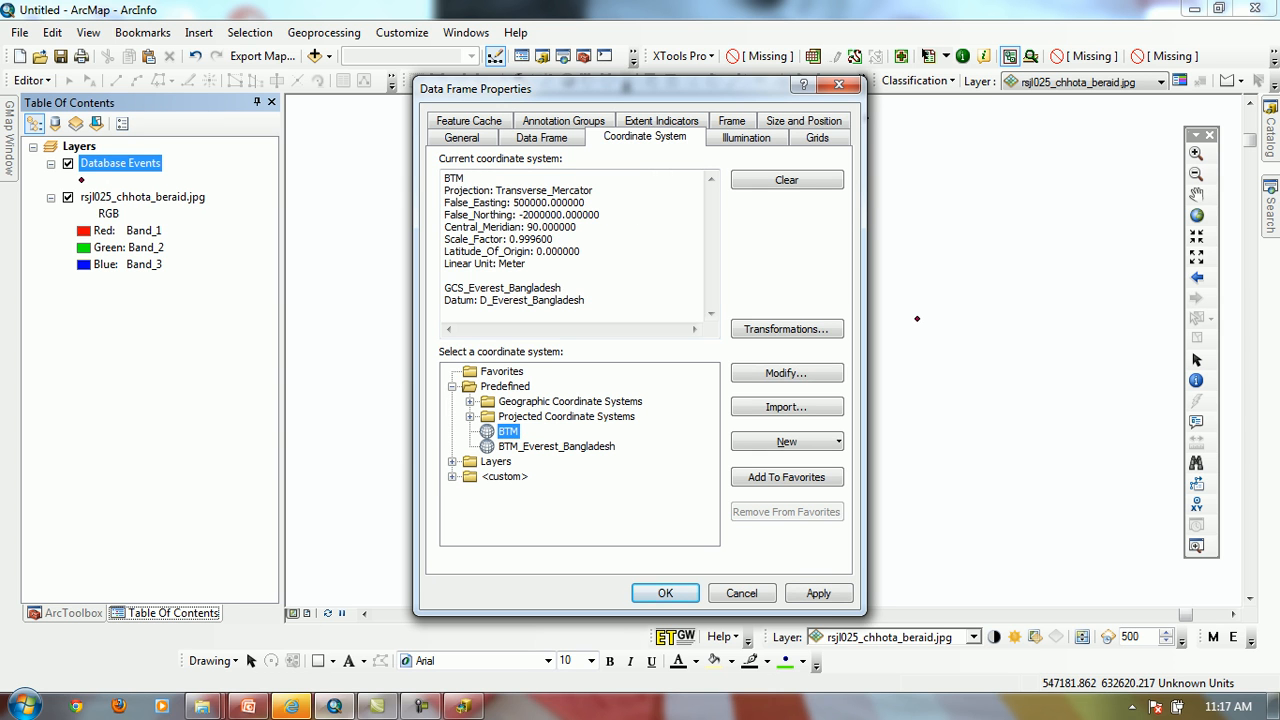
pyautogui.click(665, 593)
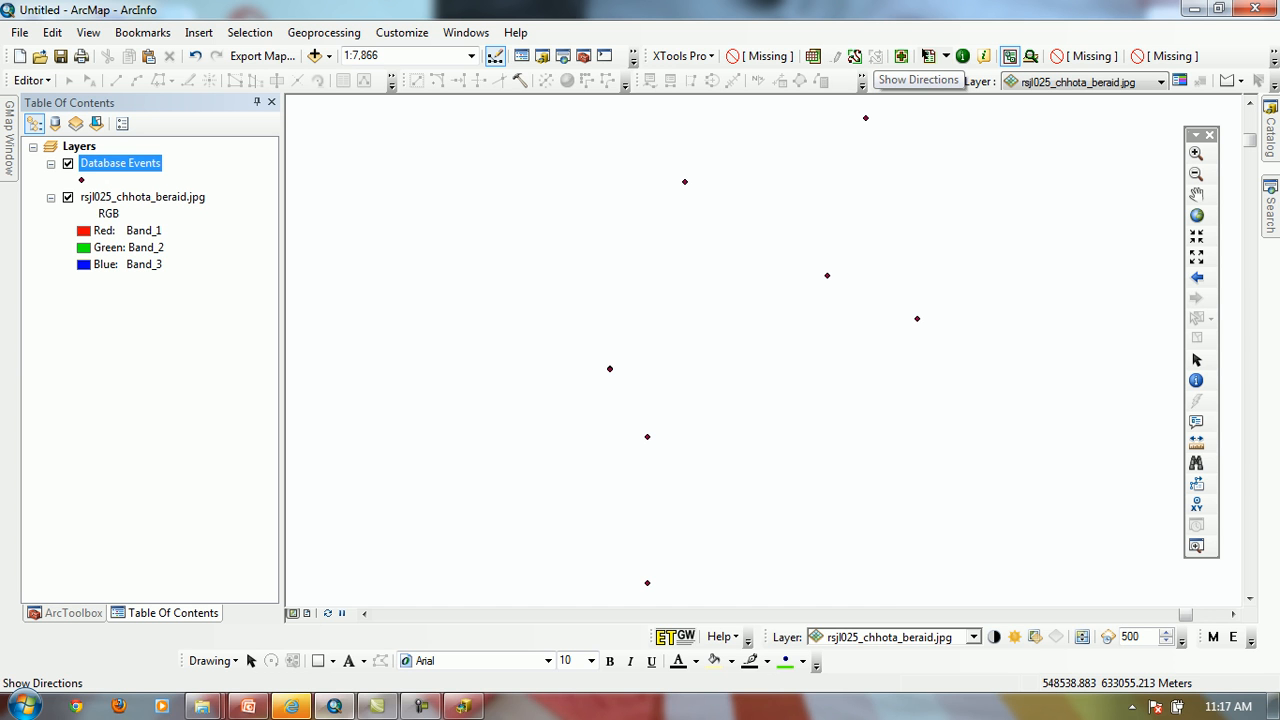
# Display the Georeferencing toolbar with rsjl025_chhota_beraid.jpg as its layer, and move it clear of the plotted points
pyautogui.rightClick(873, 58)
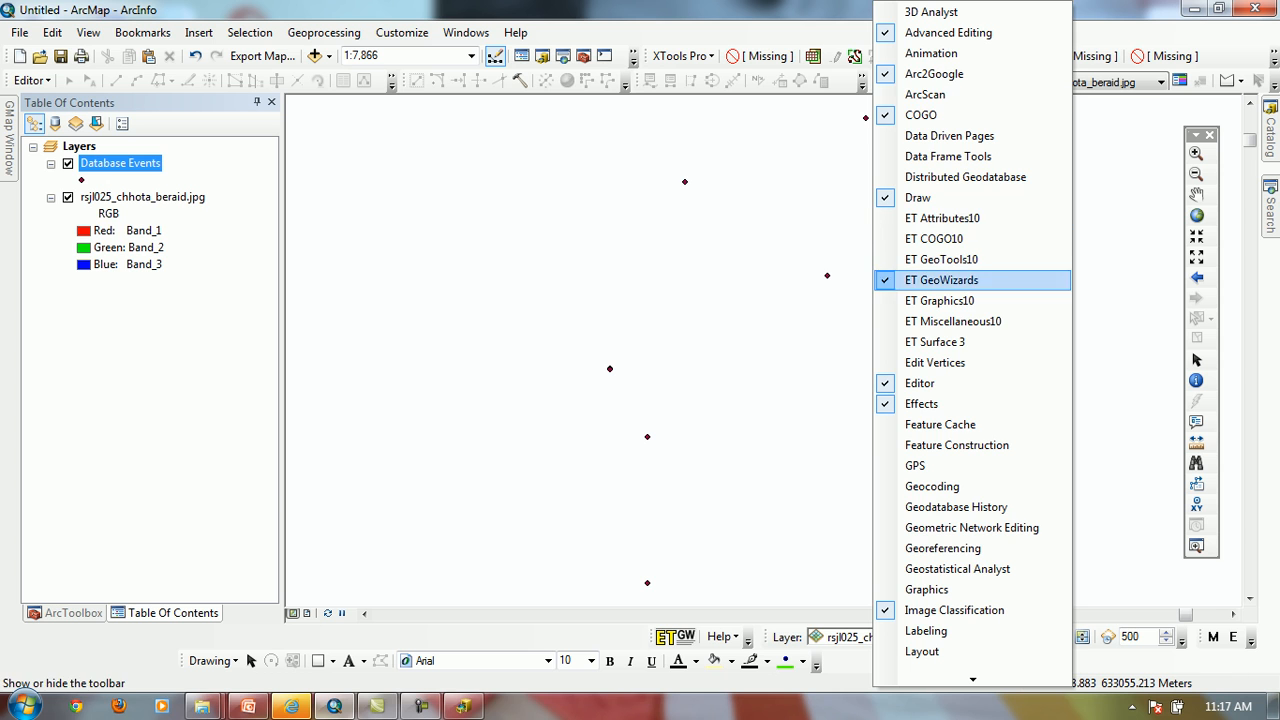
pyautogui.click(943, 548)
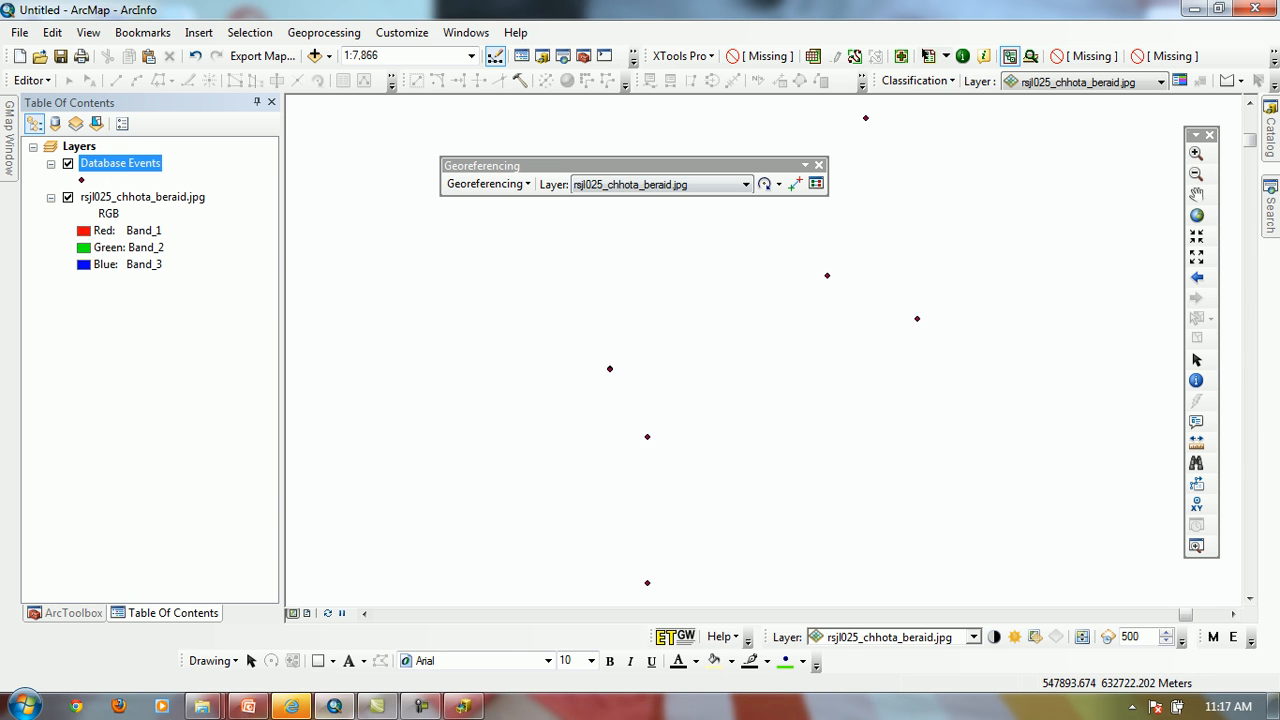
pyautogui.click(745, 184)
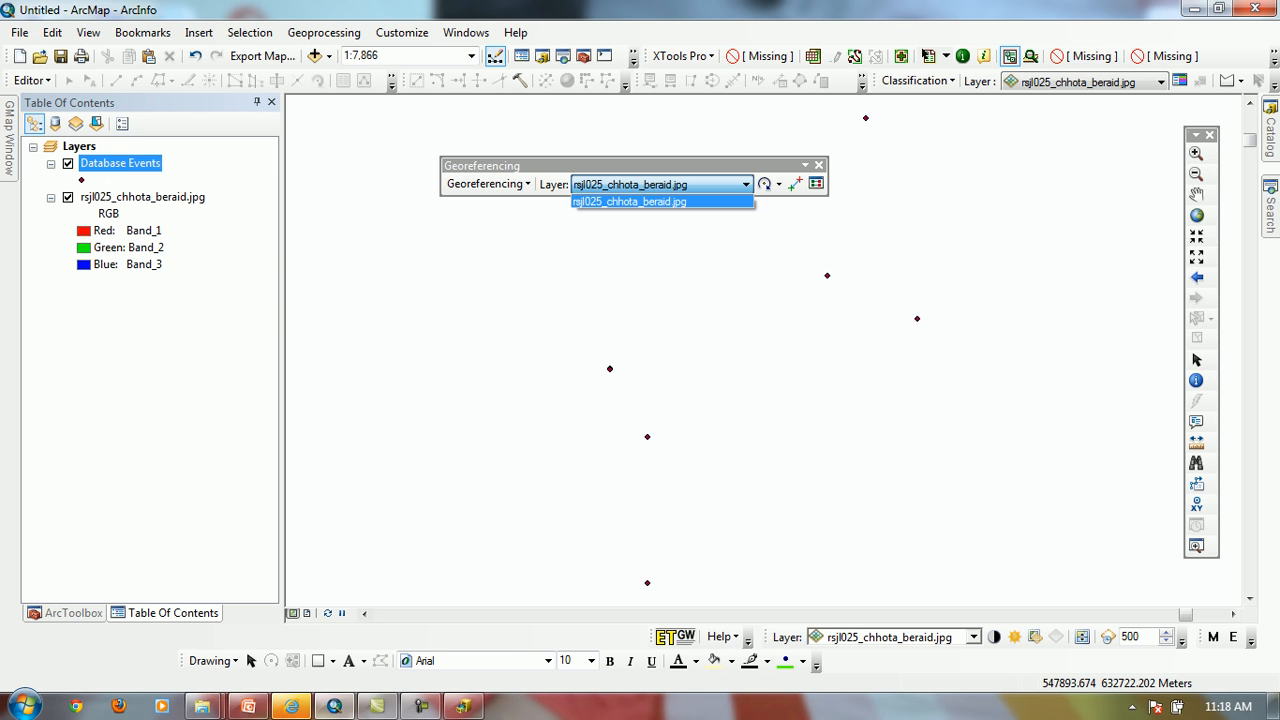
pyautogui.click(660, 202)
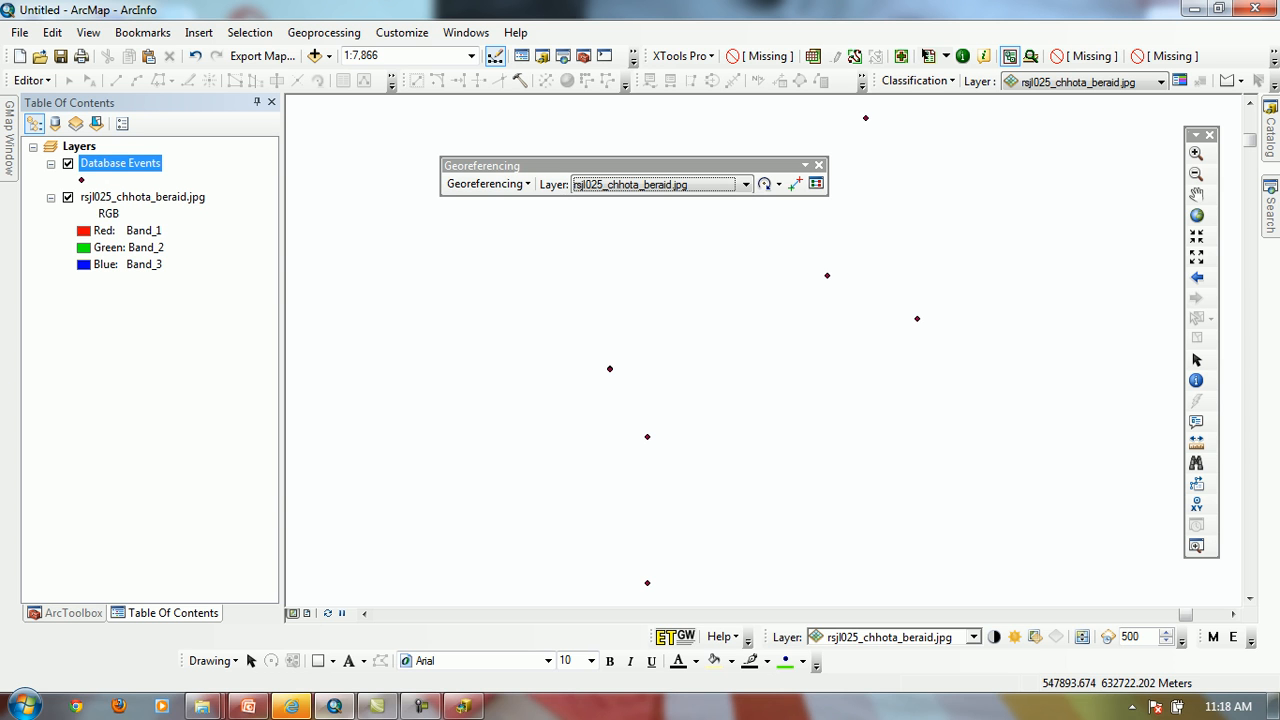
pyautogui.moveTo(600, 165); pyautogui.dragTo(936, 468)
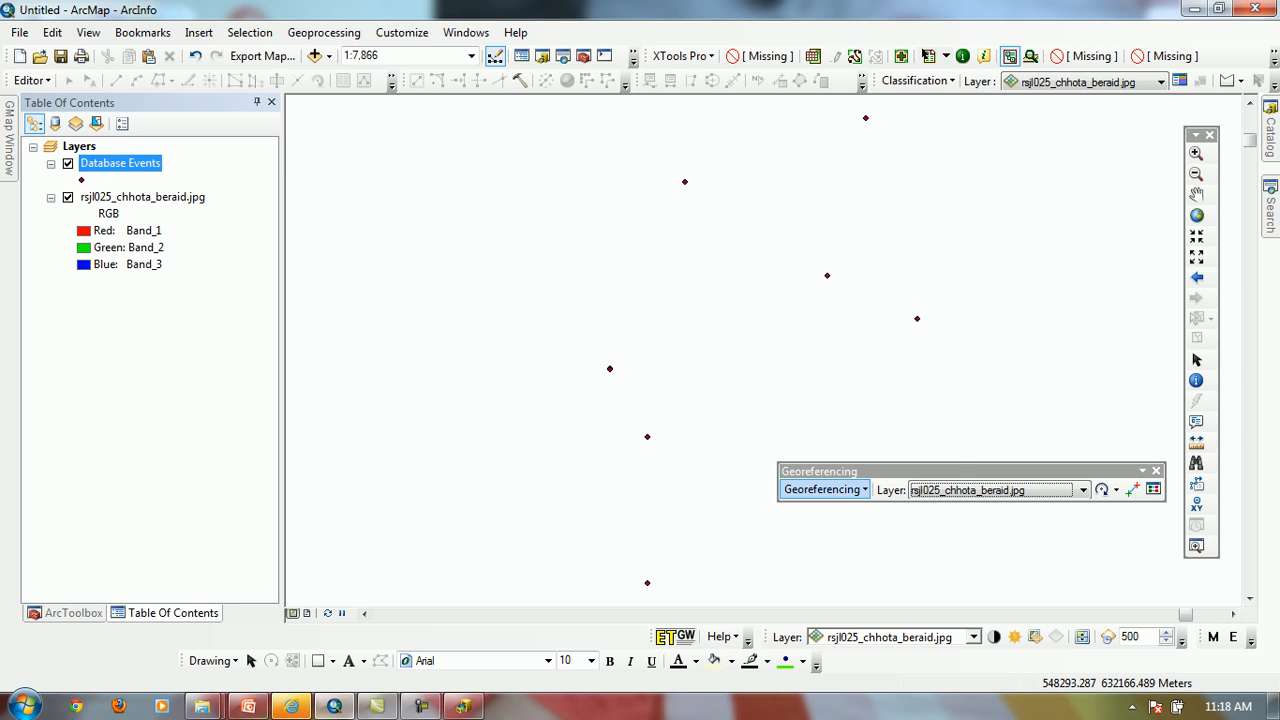
# Fit the scanned map rsjl025_chhota_beraid.jpg to the current display extent around the plotted points
pyautogui.click(825, 489)
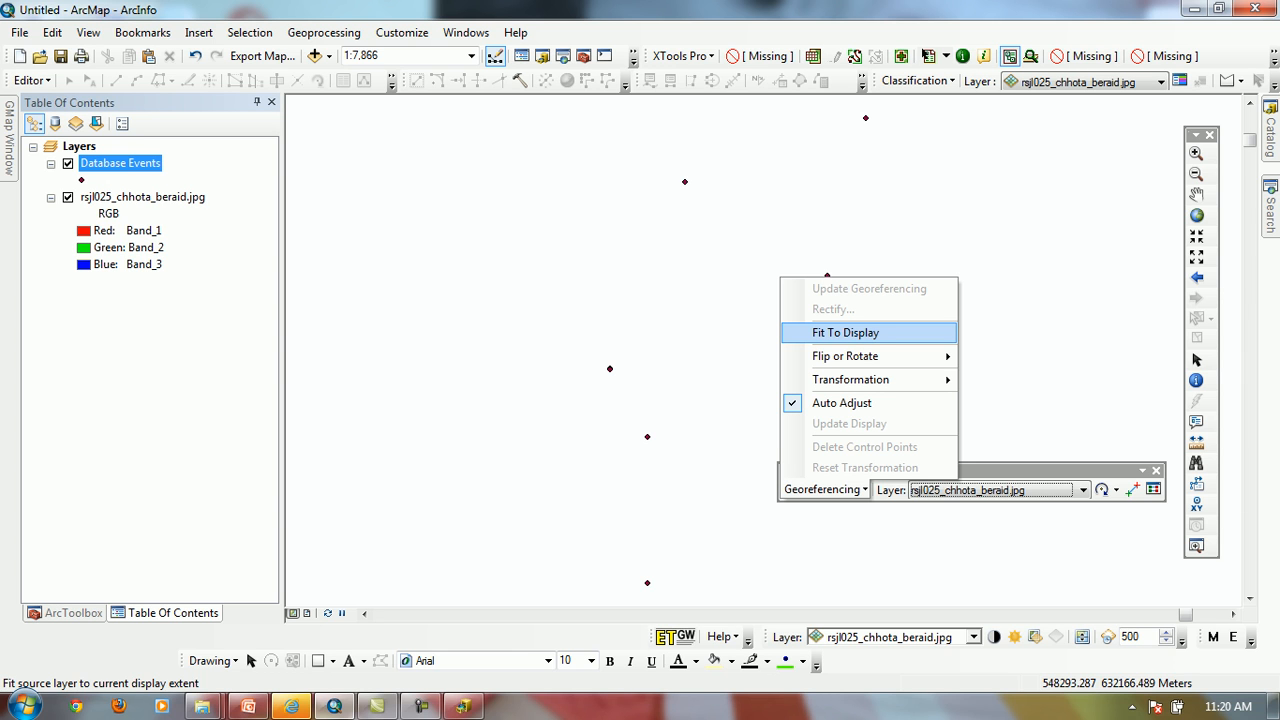
pyautogui.click(1030, 455)
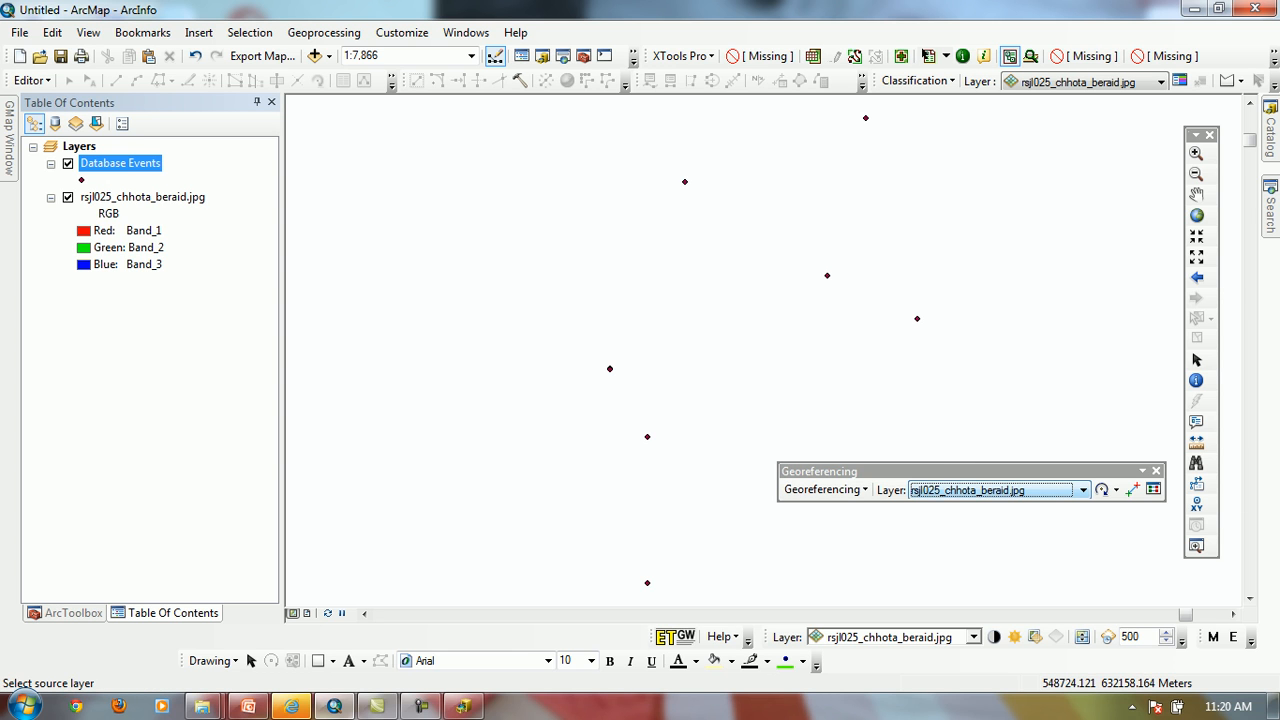
pyautogui.click(1083, 490)
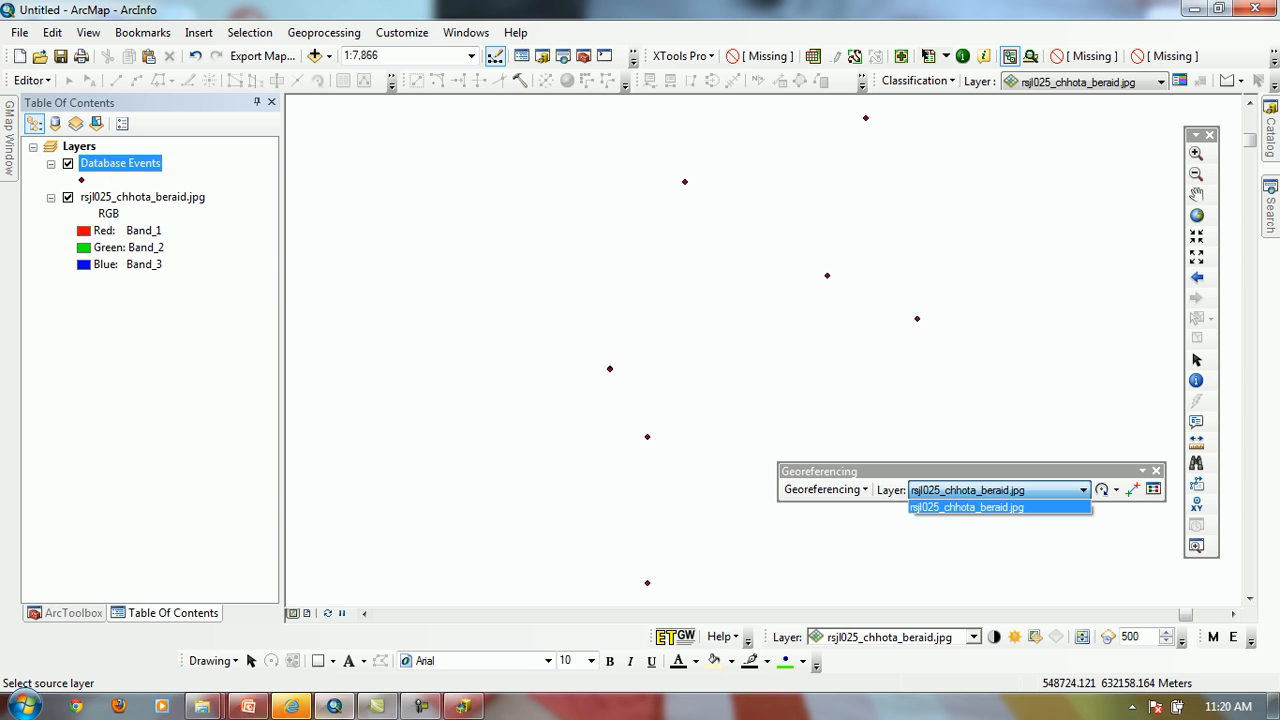
pyautogui.click(966, 507)
pyautogui.click(825, 489)
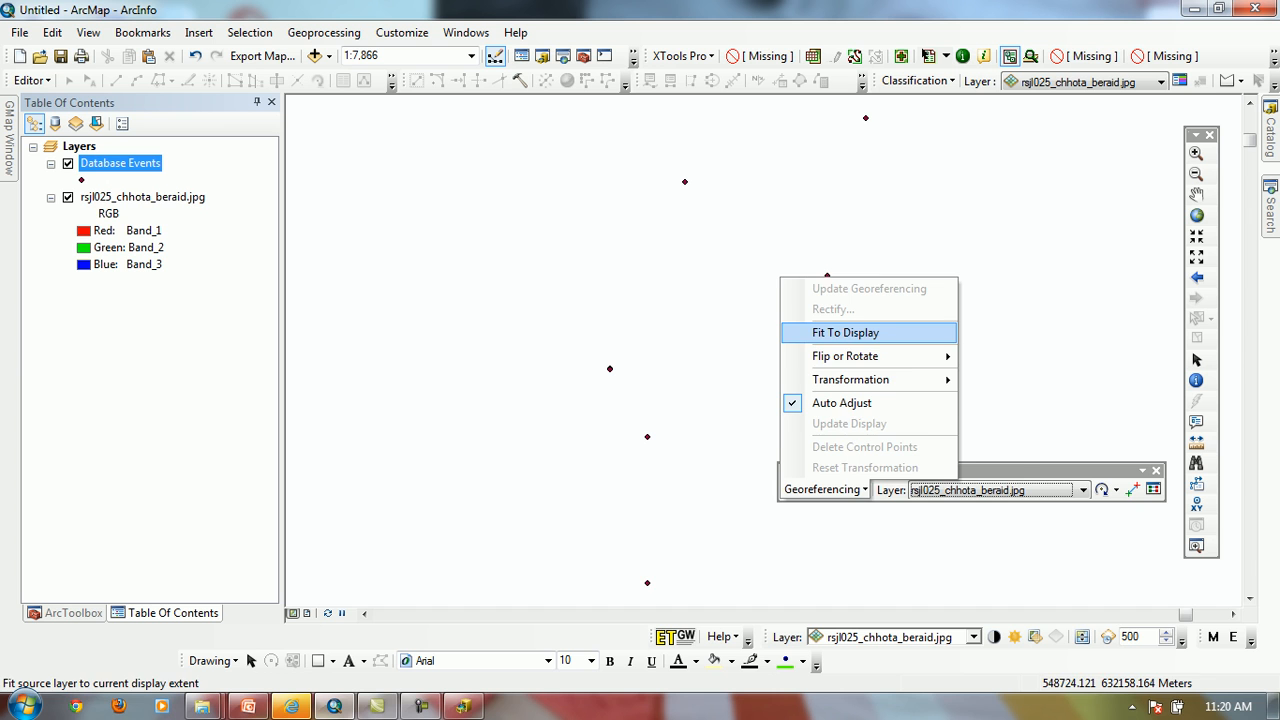
pyautogui.click(845, 332)
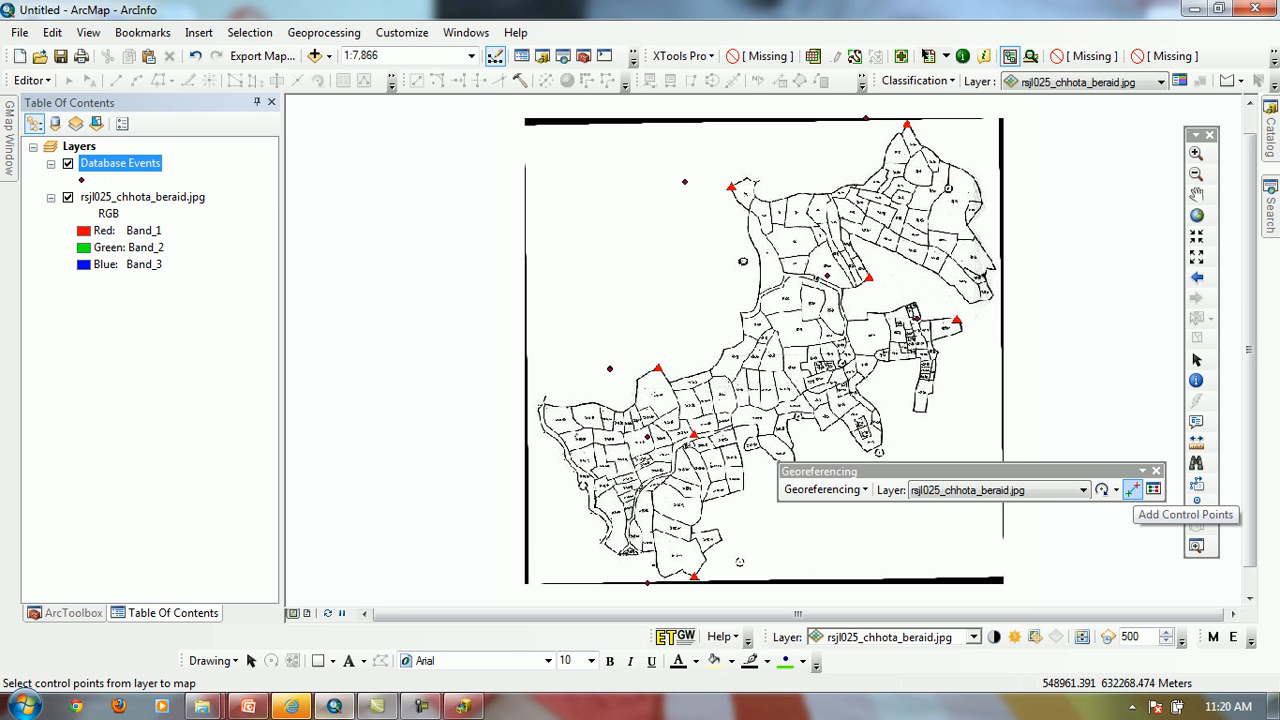
# Add a control point linking the centre of the northernmost red triangle on the scan to its matching Database Events point
pyautogui.click(1132, 490)
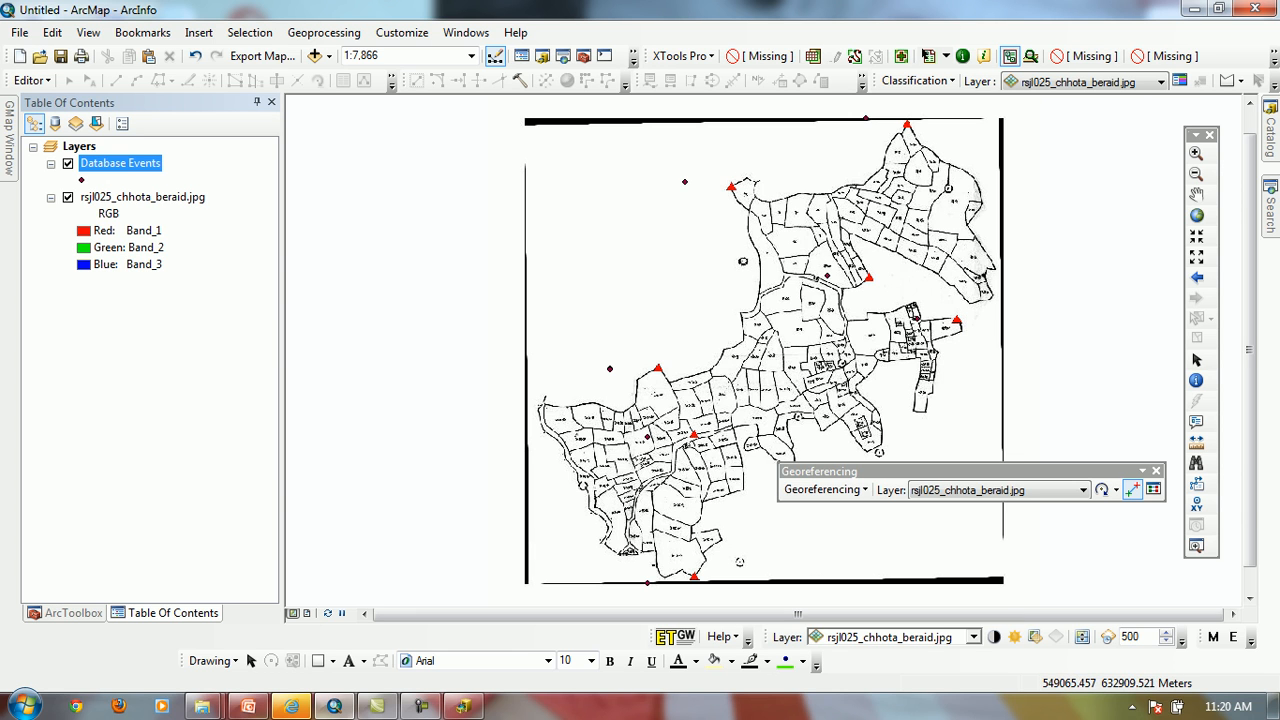
pyautogui.click(1196, 153)
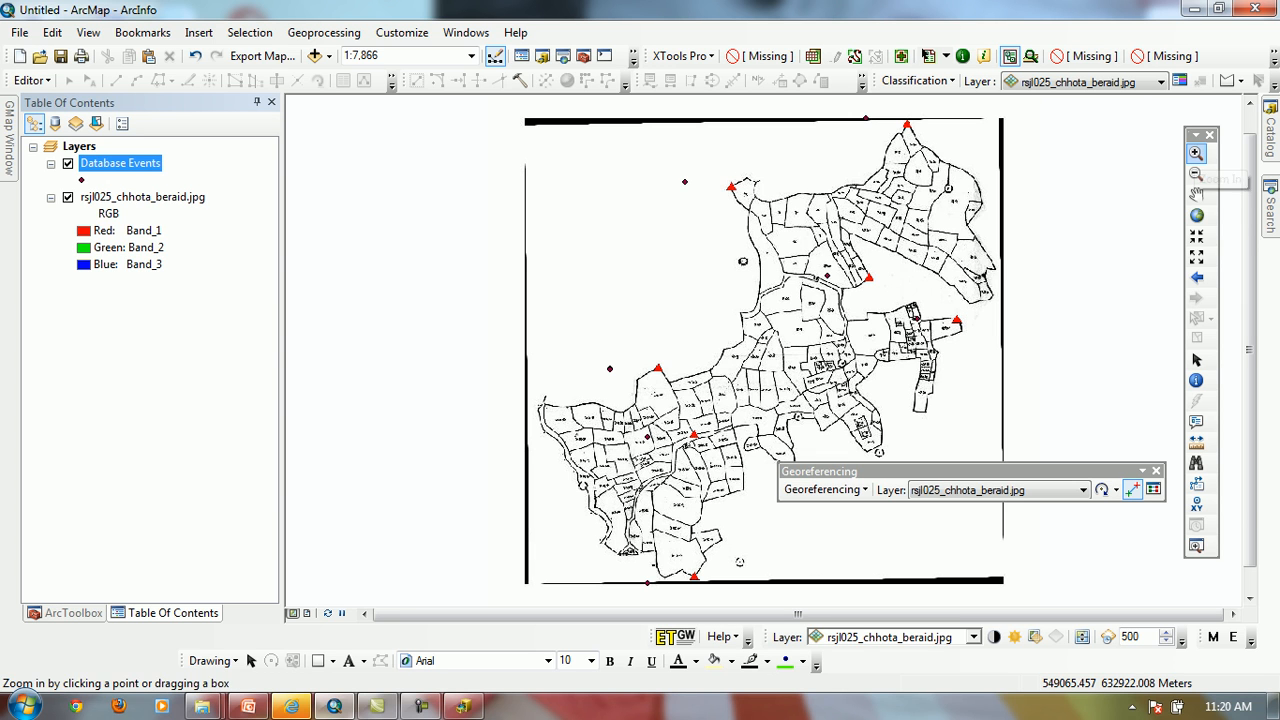
pyautogui.moveTo(850, 104); pyautogui.dragTo(944, 150)
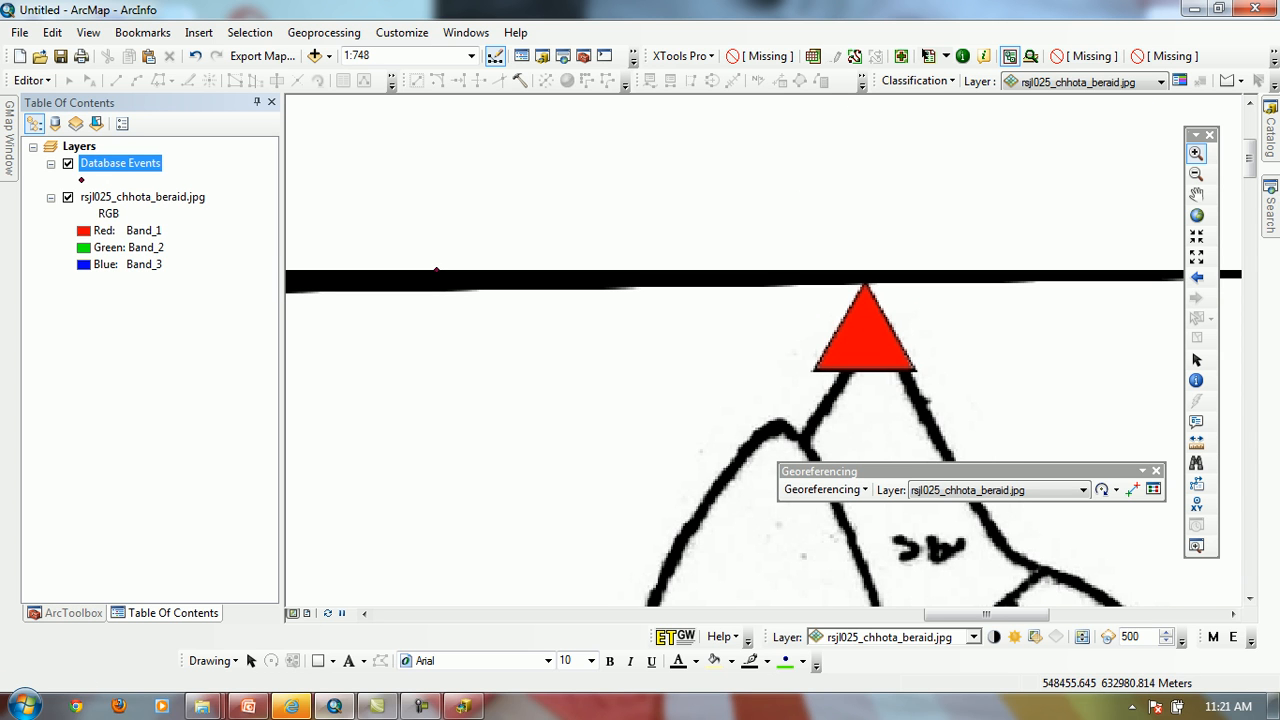
pyautogui.click(1132, 489)
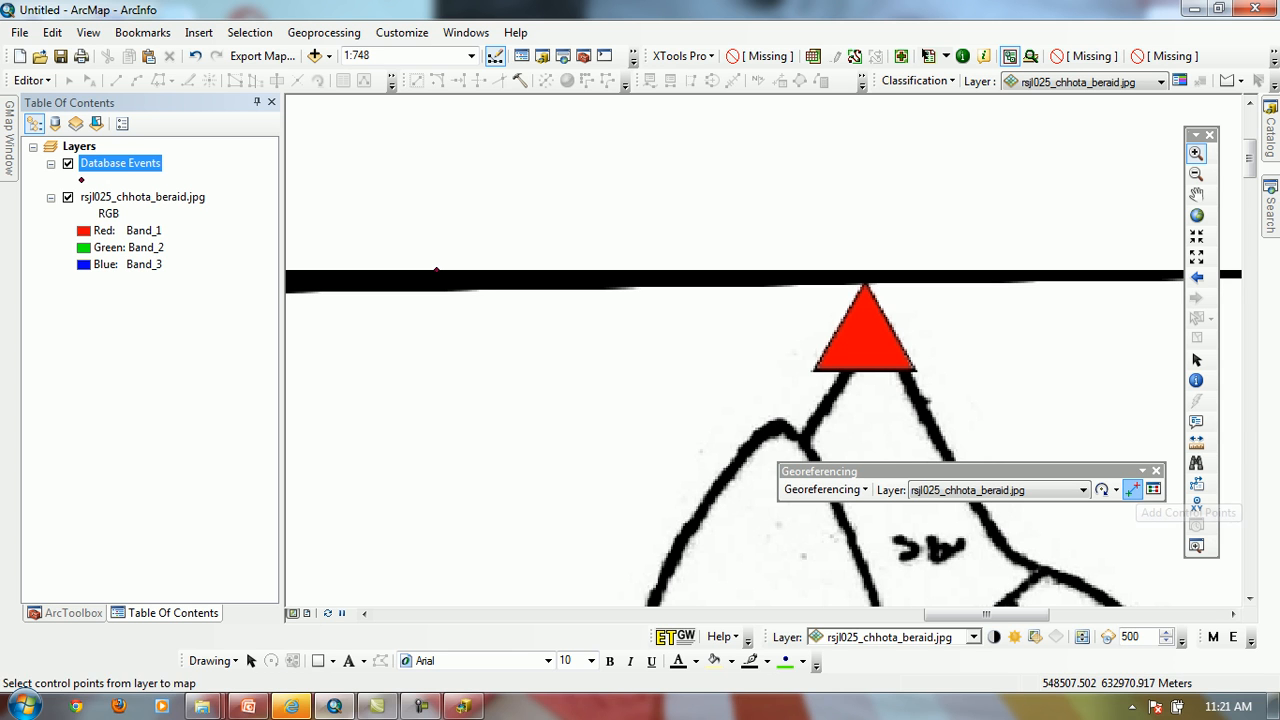
pyautogui.click(1132, 489)
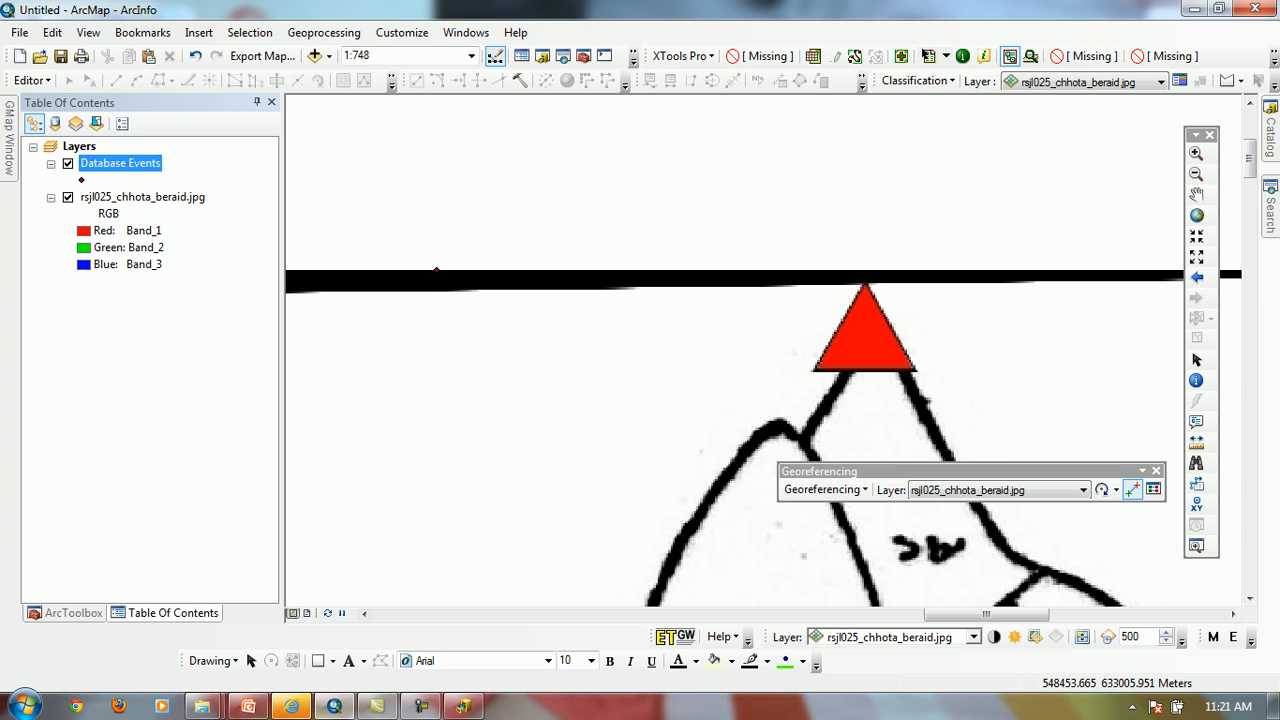
pyautogui.click(864, 340)
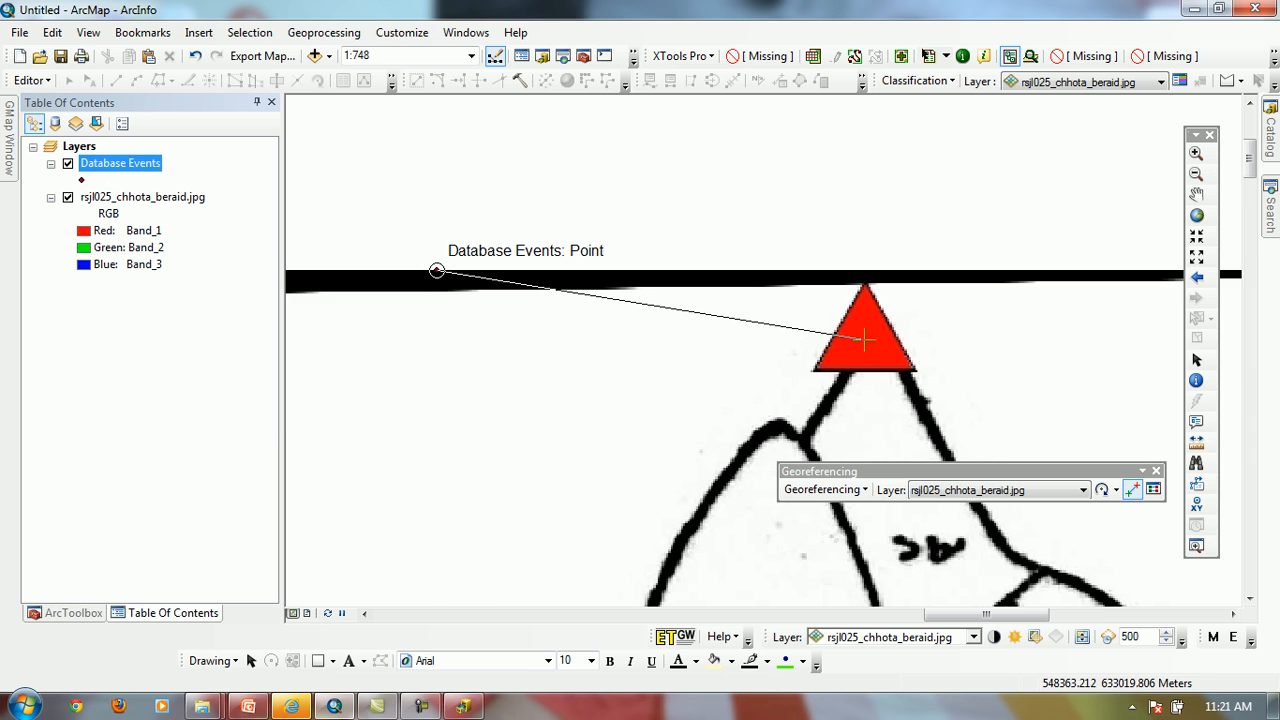
pyautogui.click(437, 270)
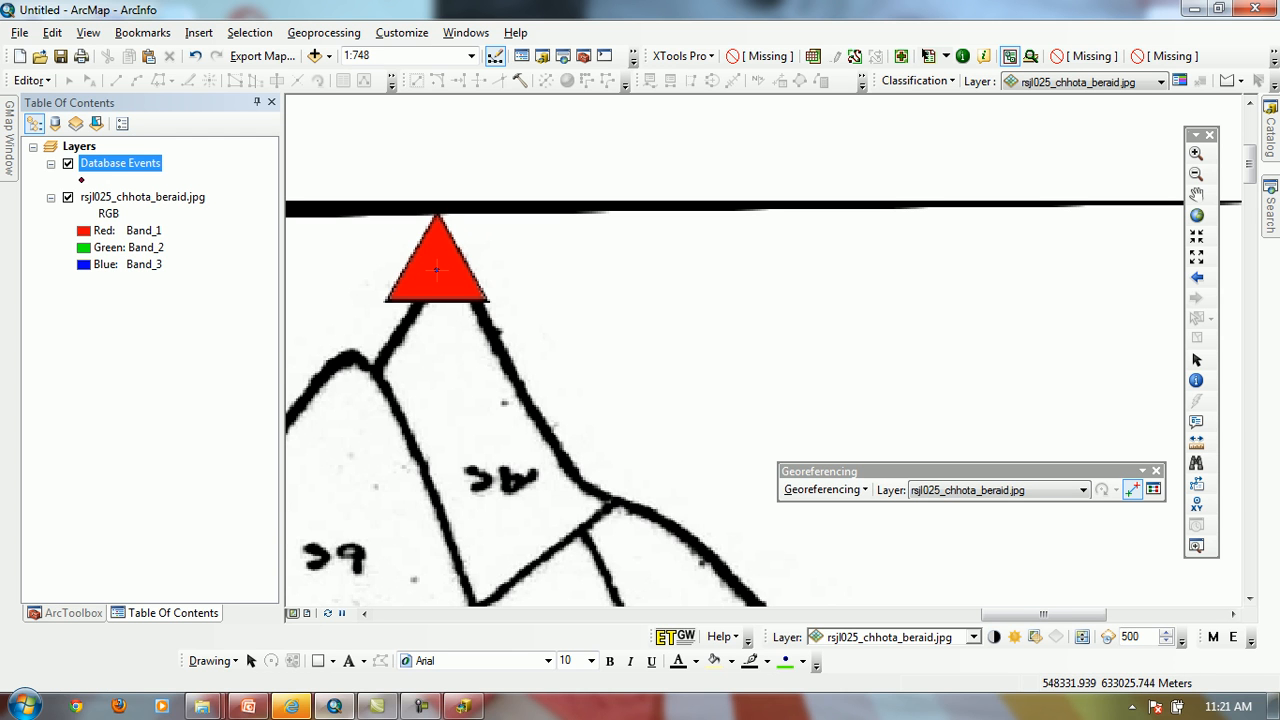
# Add a control point linking the centre of the southernmost red triangle on the scan to its matching Database Events point
pyautogui.keyDown('alt'); pyautogui.click(120, 163); pyautogui.keyUp('alt')
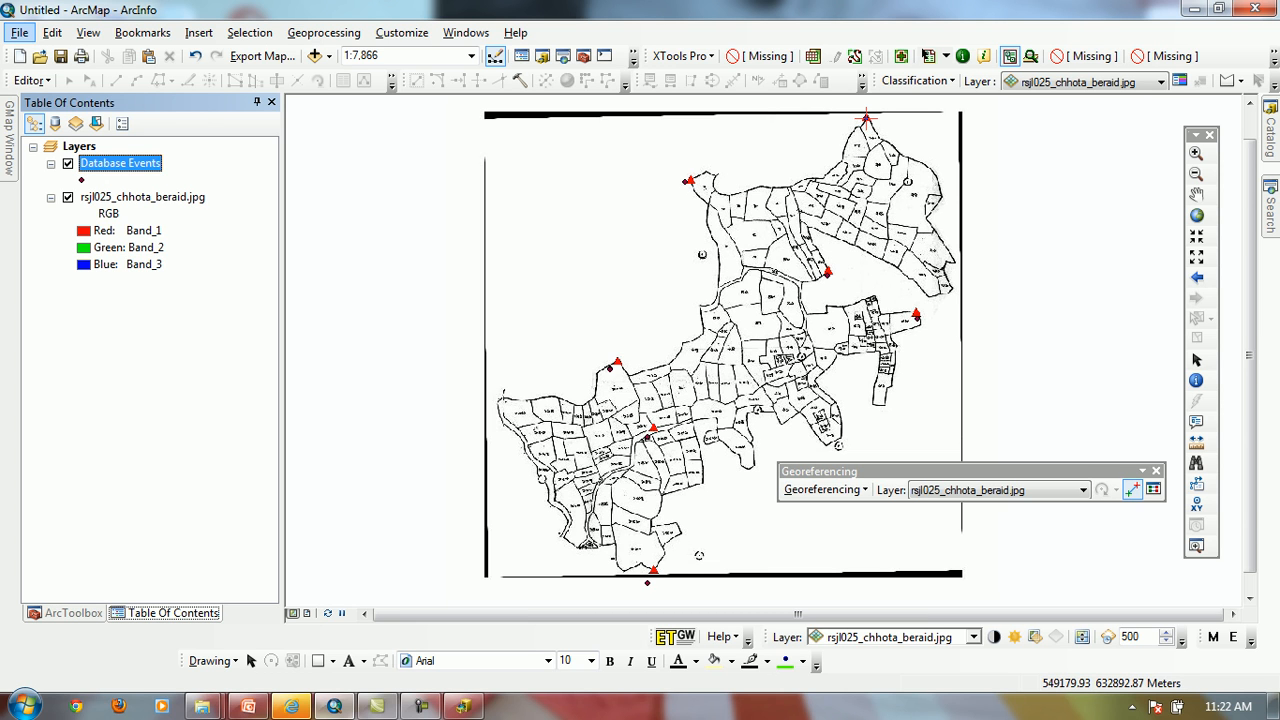
pyautogui.click(1196, 153)
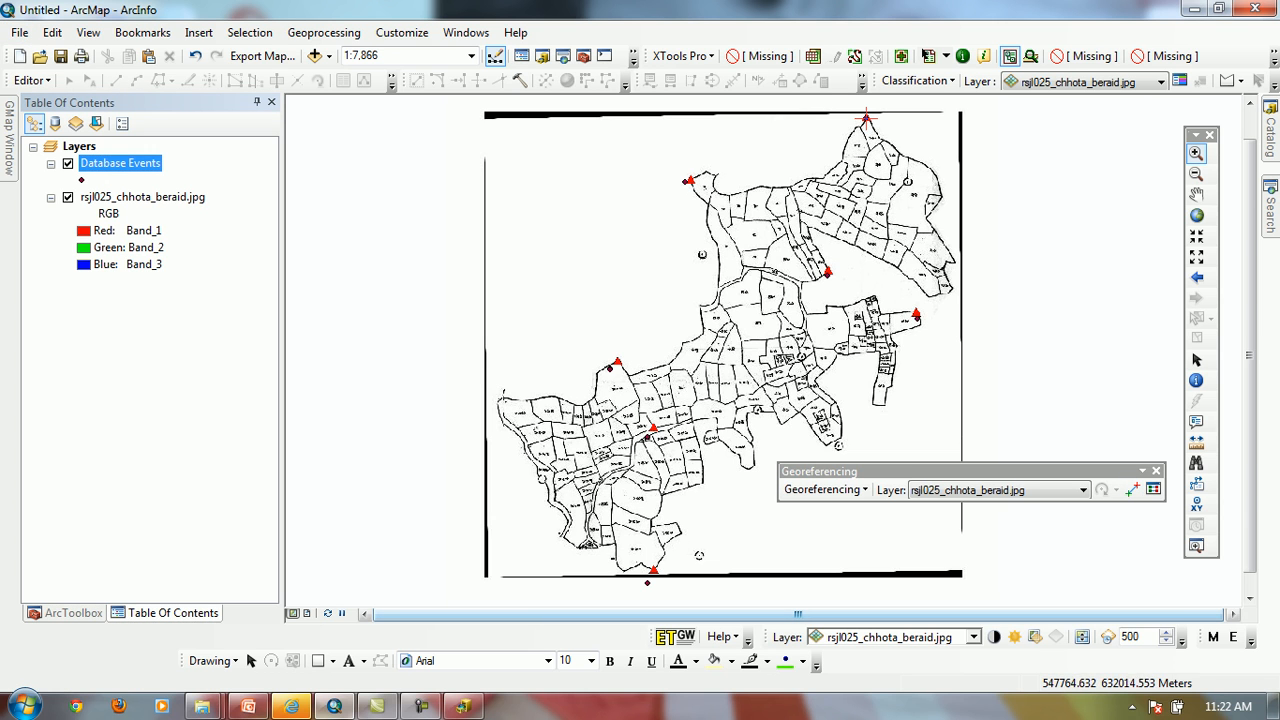
pyautogui.moveTo(610, 562); pyautogui.dragTo(700, 607)
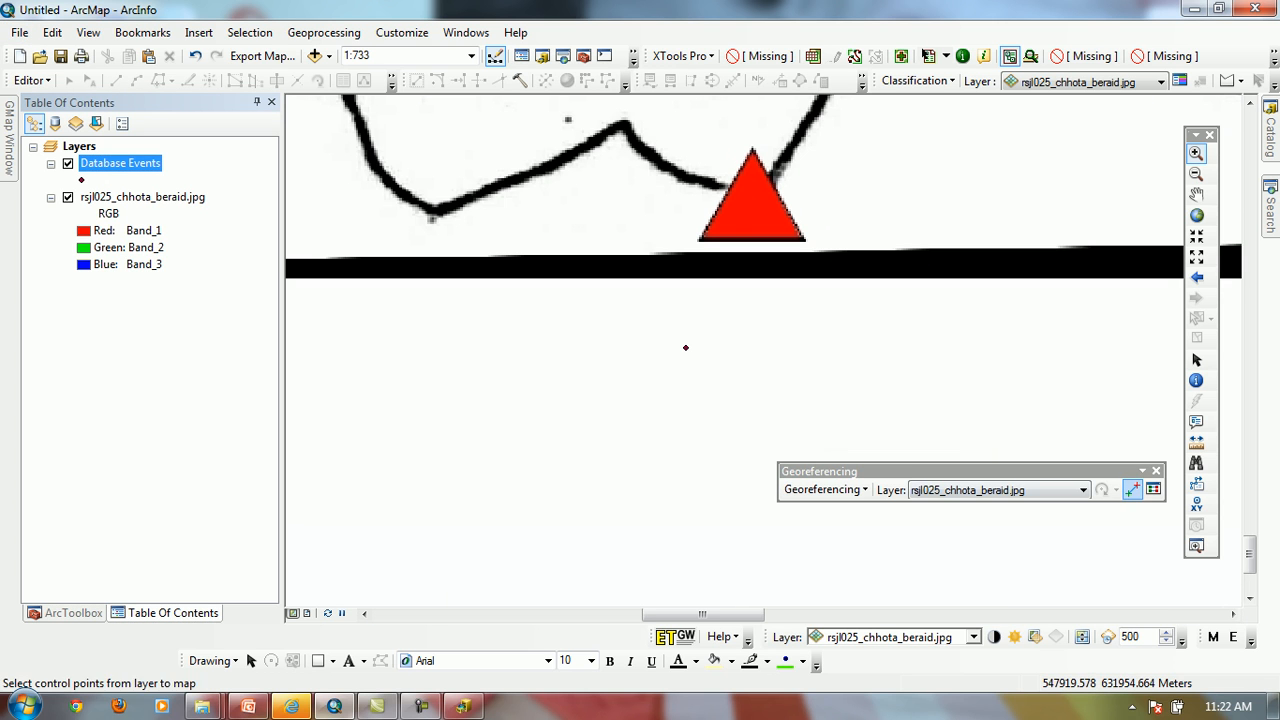
pyautogui.click(1132, 489)
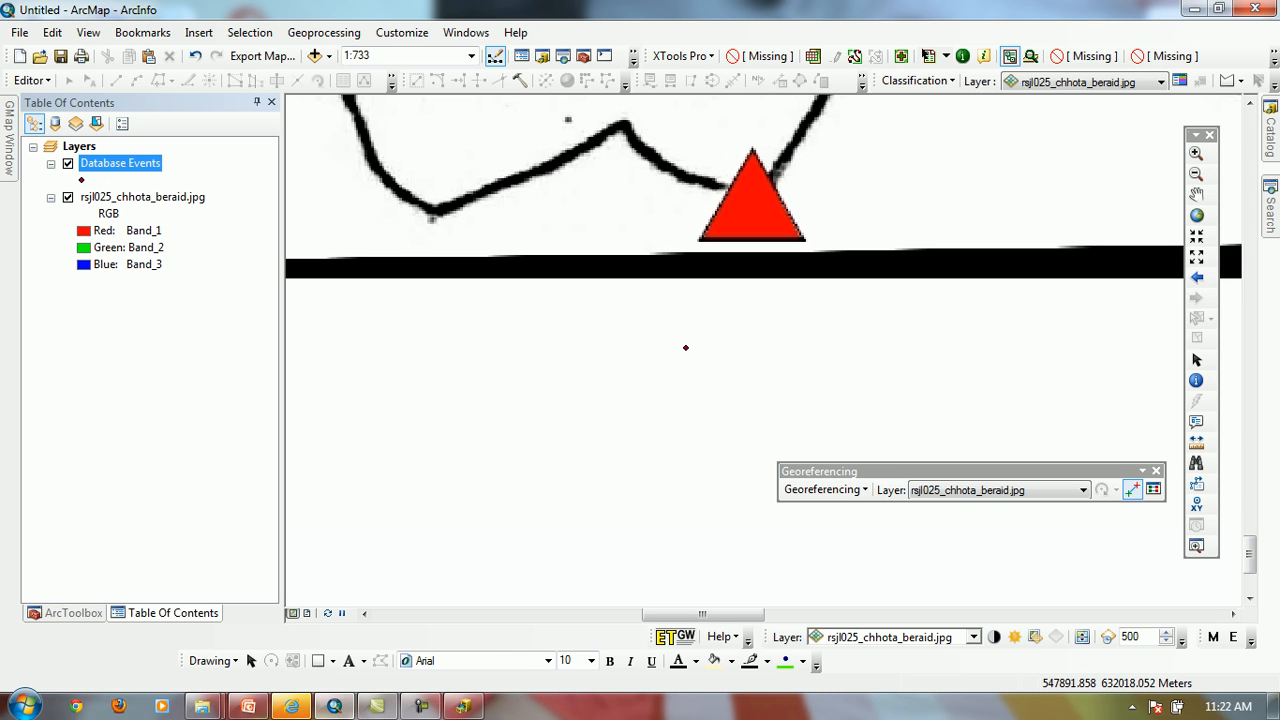
pyautogui.click(762, 192)
pyautogui.click(686, 348)
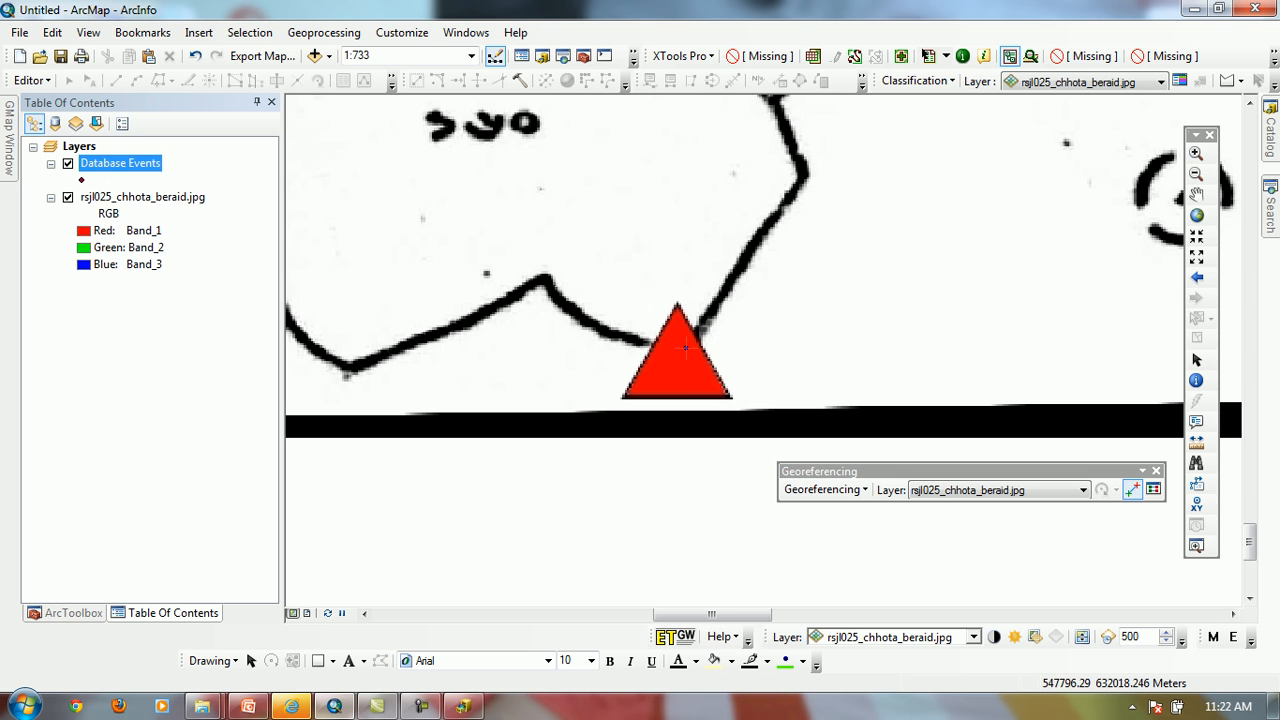
# Add a control point linking the centre of the easternmost red triangle on the scan to its matching Database Events point
pyautogui.click(125, 197)
pyautogui.rightClick(120, 198)
pyautogui.click(187, 297)
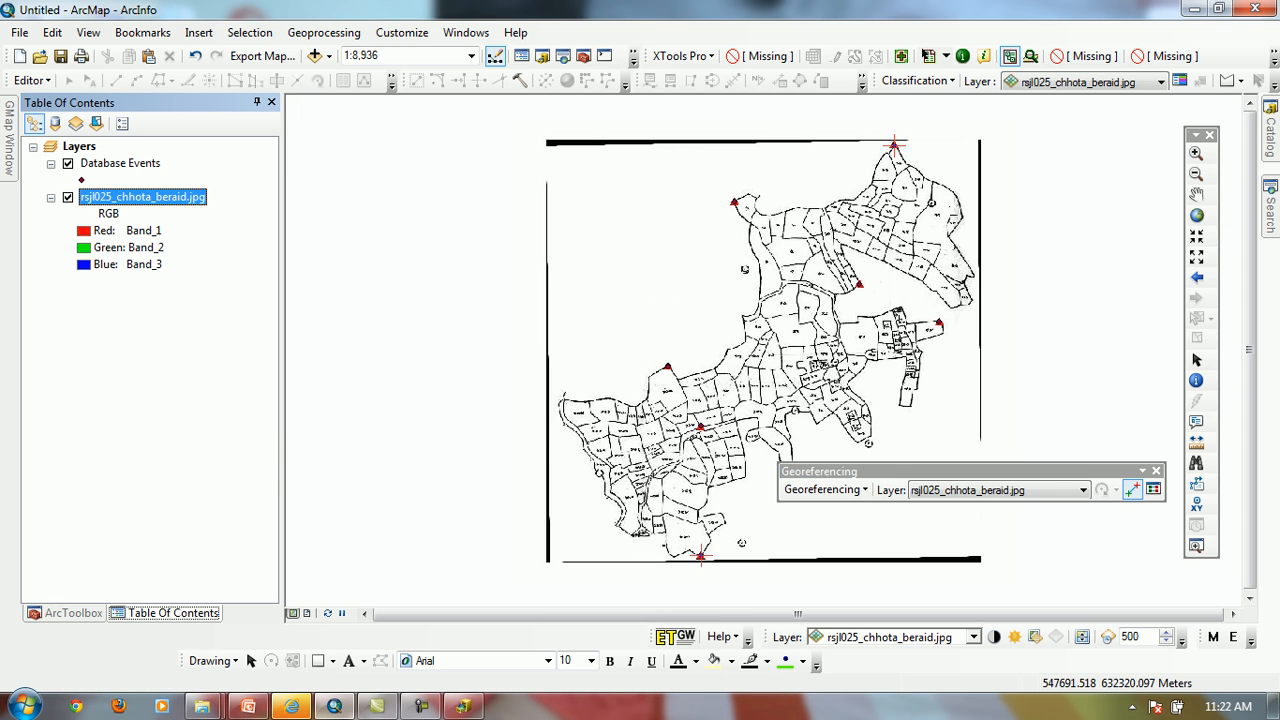
pyautogui.click(1196, 153)
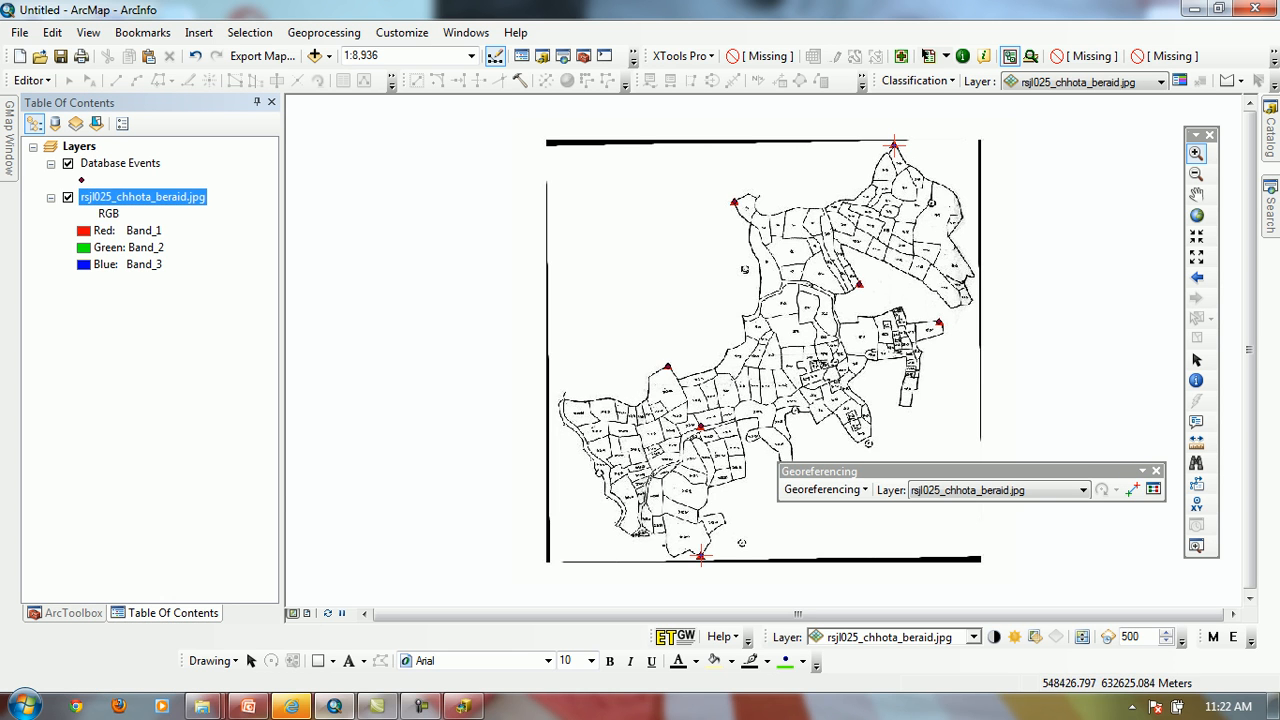
pyautogui.moveTo(918, 300); pyautogui.dragTo(958, 348)
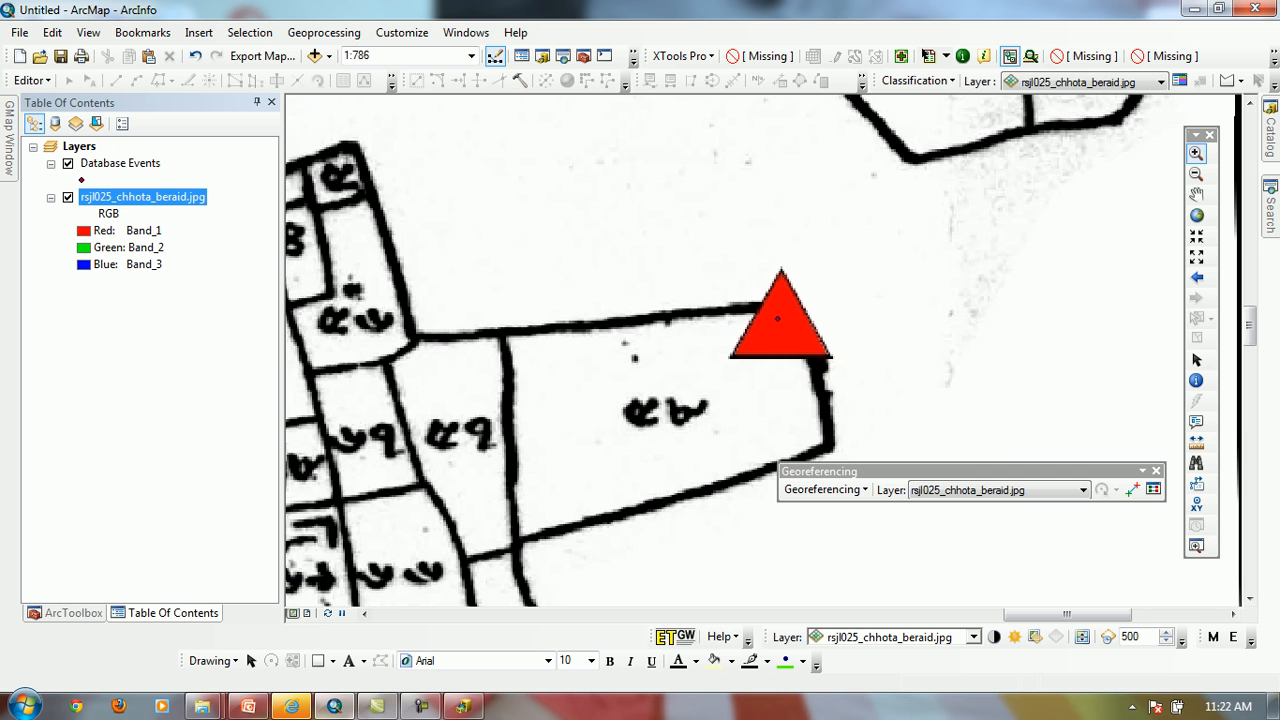
pyautogui.moveTo(704, 226); pyautogui.dragTo(950, 434)
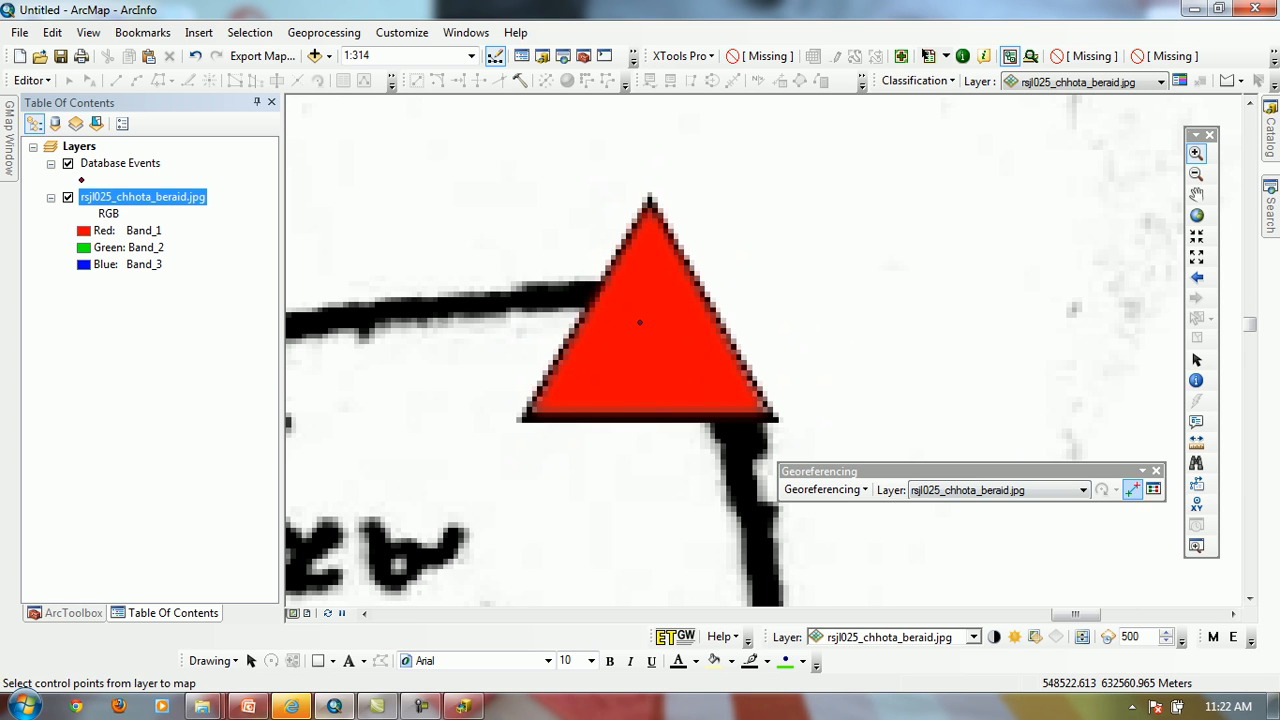
pyautogui.click(1131, 489)
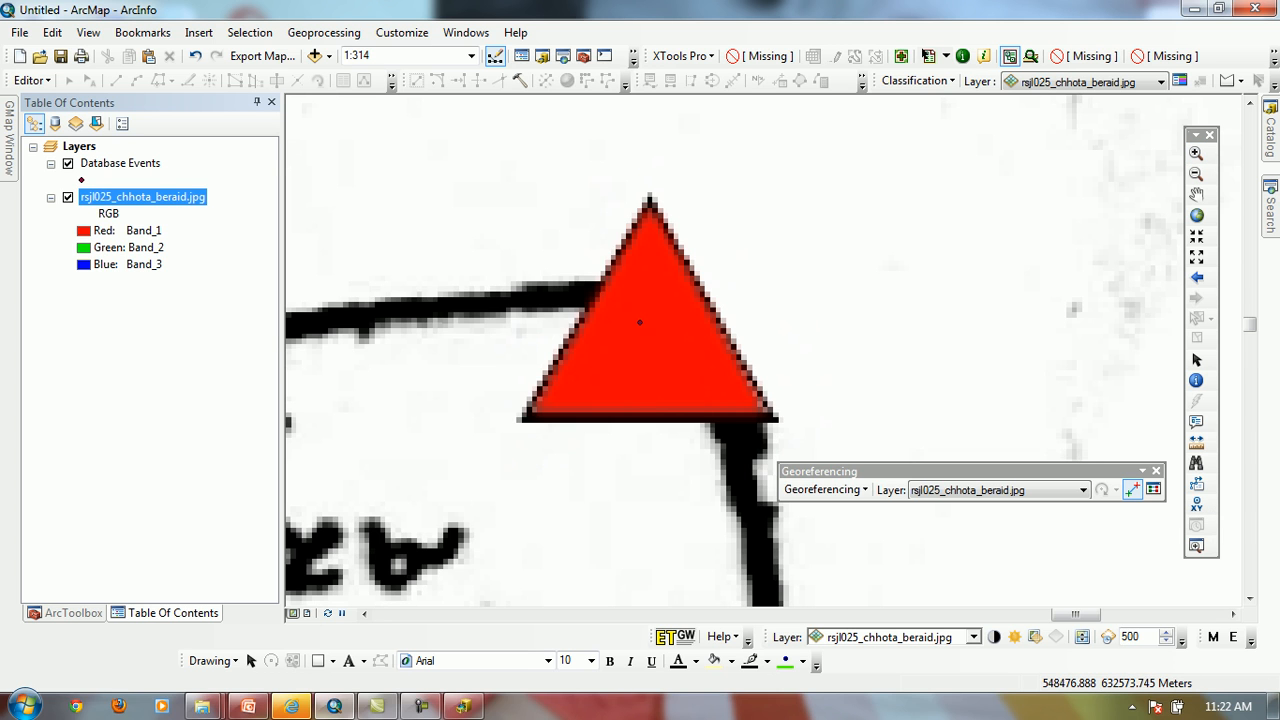
pyautogui.click(651, 340)
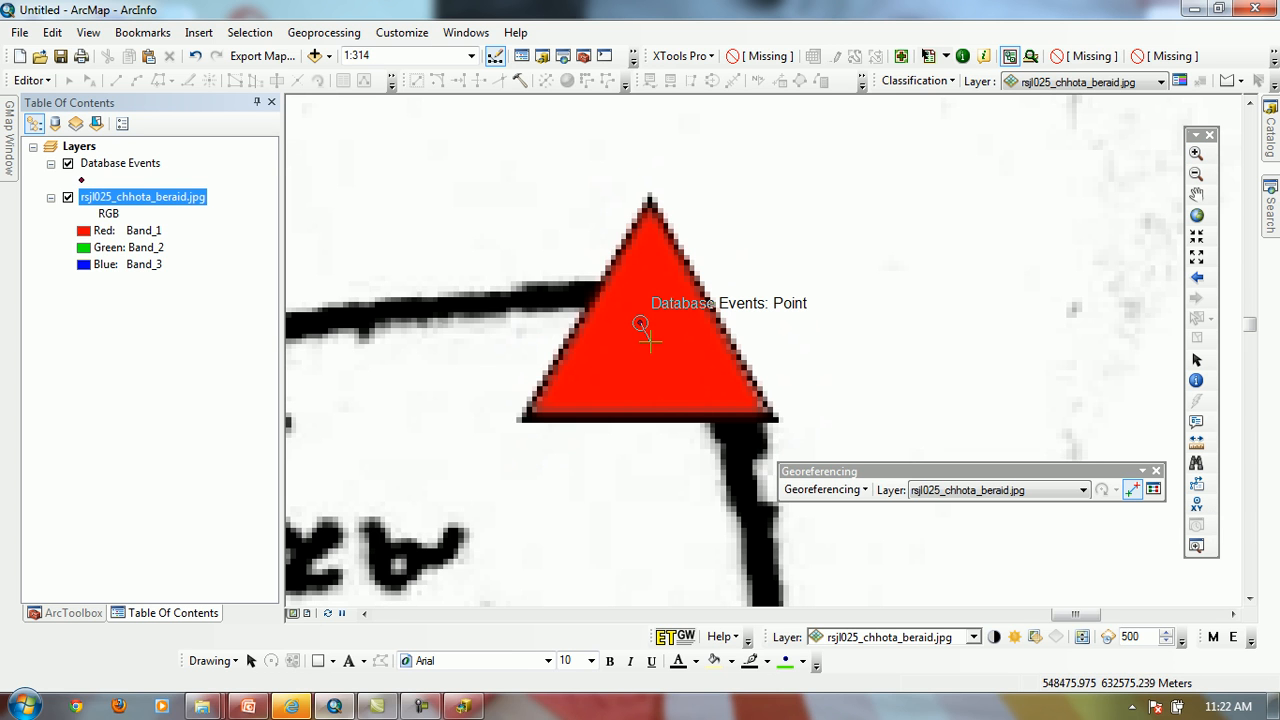
pyautogui.click(640, 323)
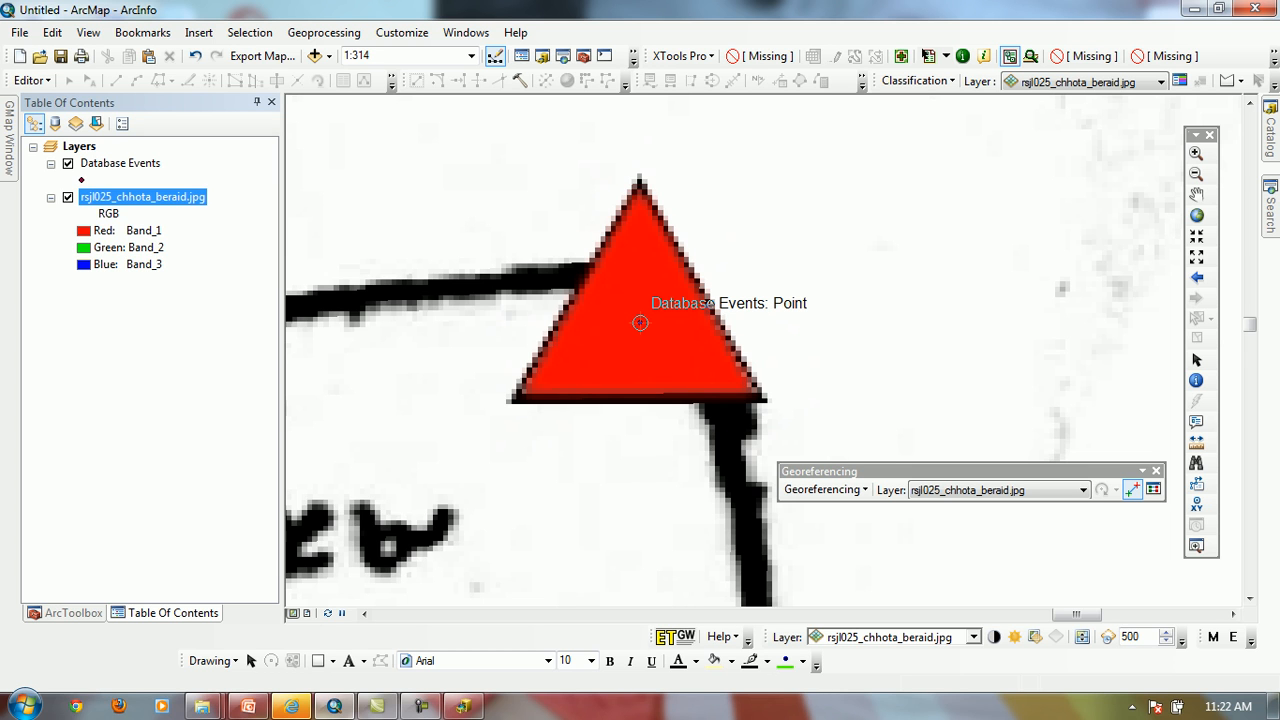
# Place a stray link beside the easternmost red triangle and delete it from the link table
pyautogui.click(680, 252)
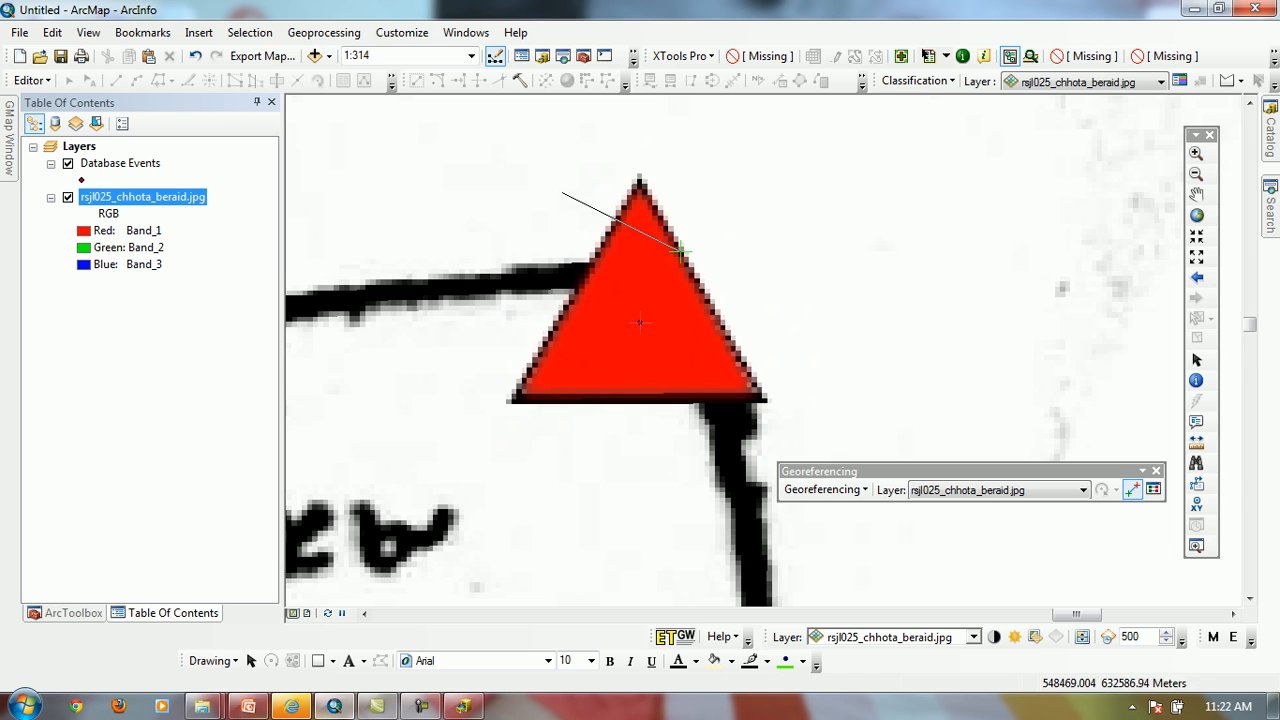
pyautogui.click(562, 192)
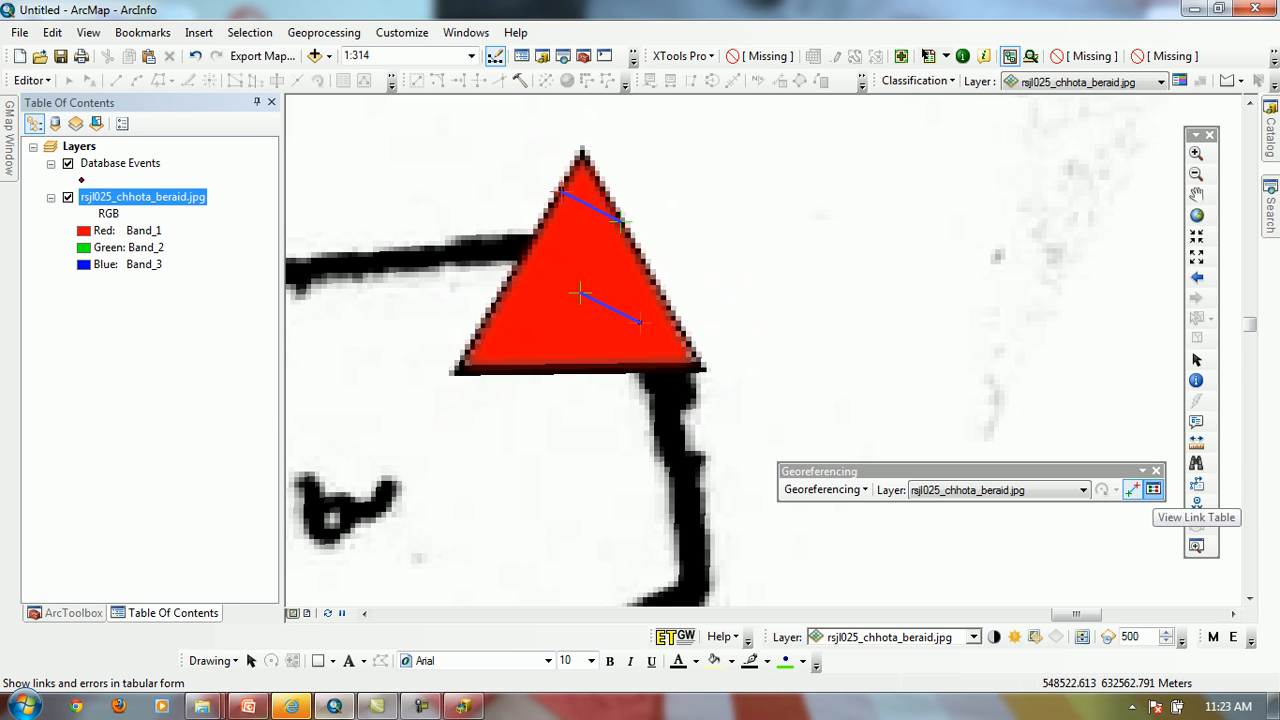
pyautogui.click(1153, 489)
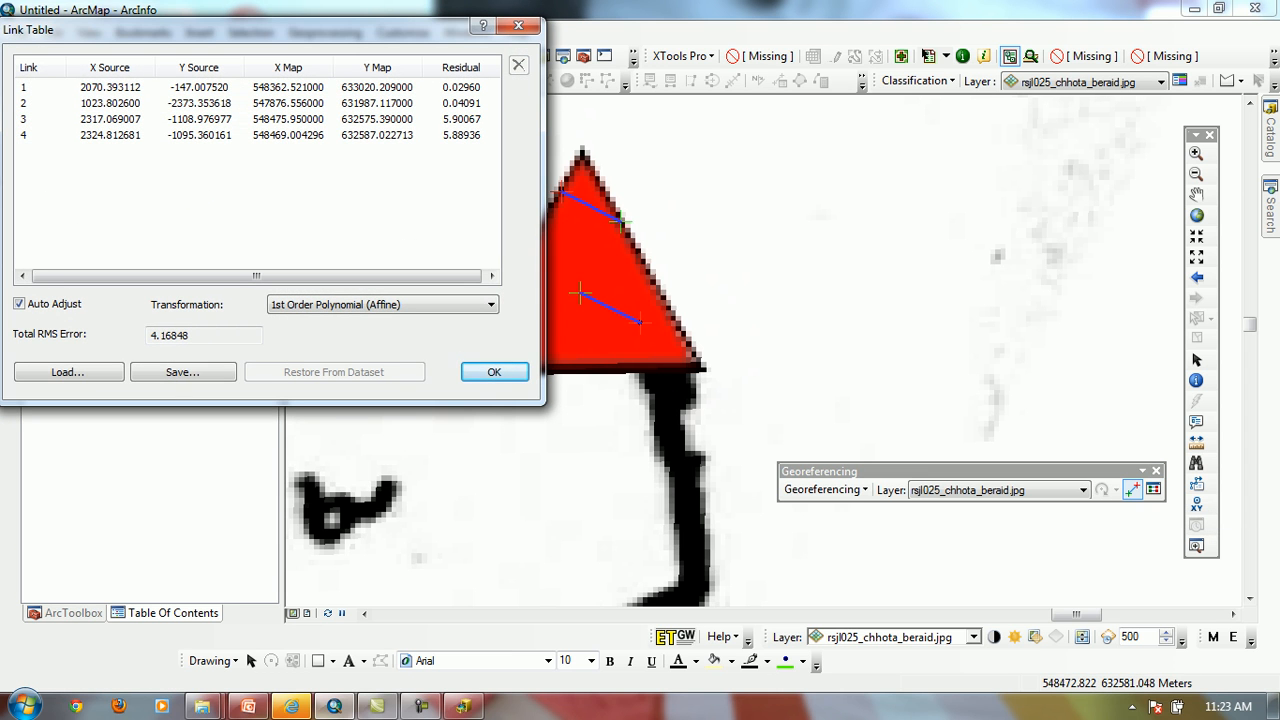
pyautogui.click(300, 135)
pyautogui.click(518, 65)
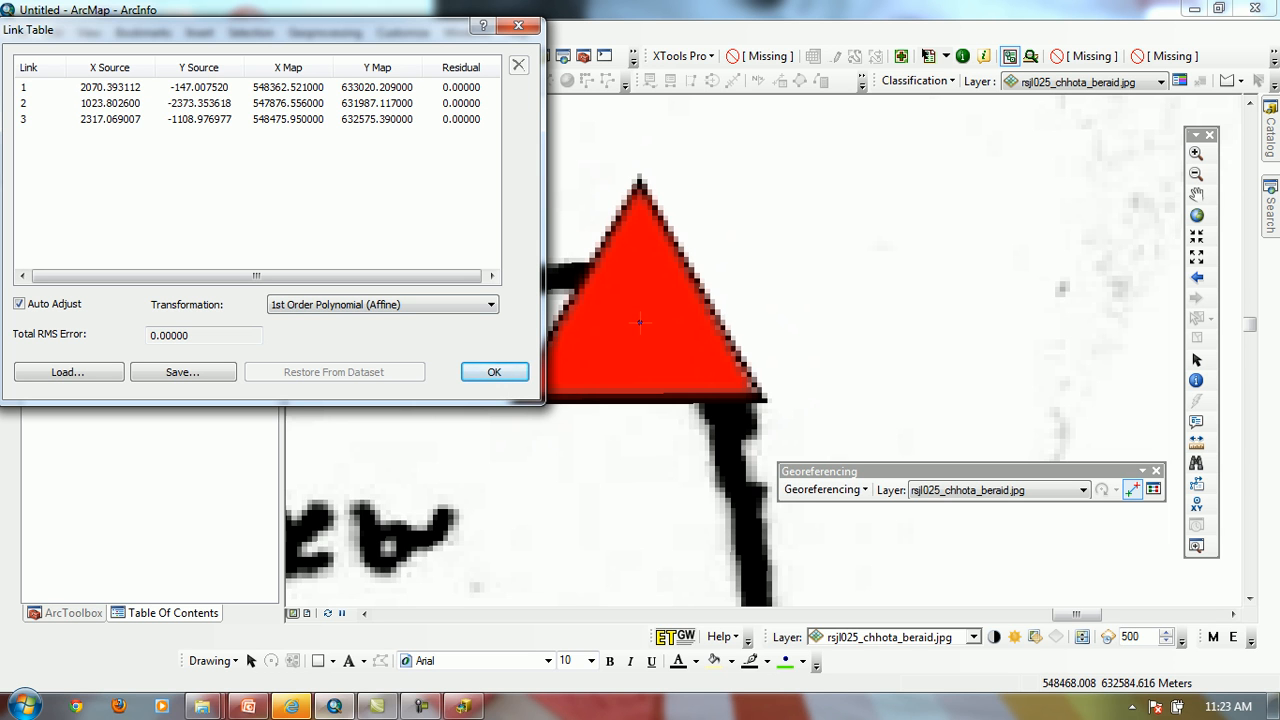
pyautogui.press('Return')
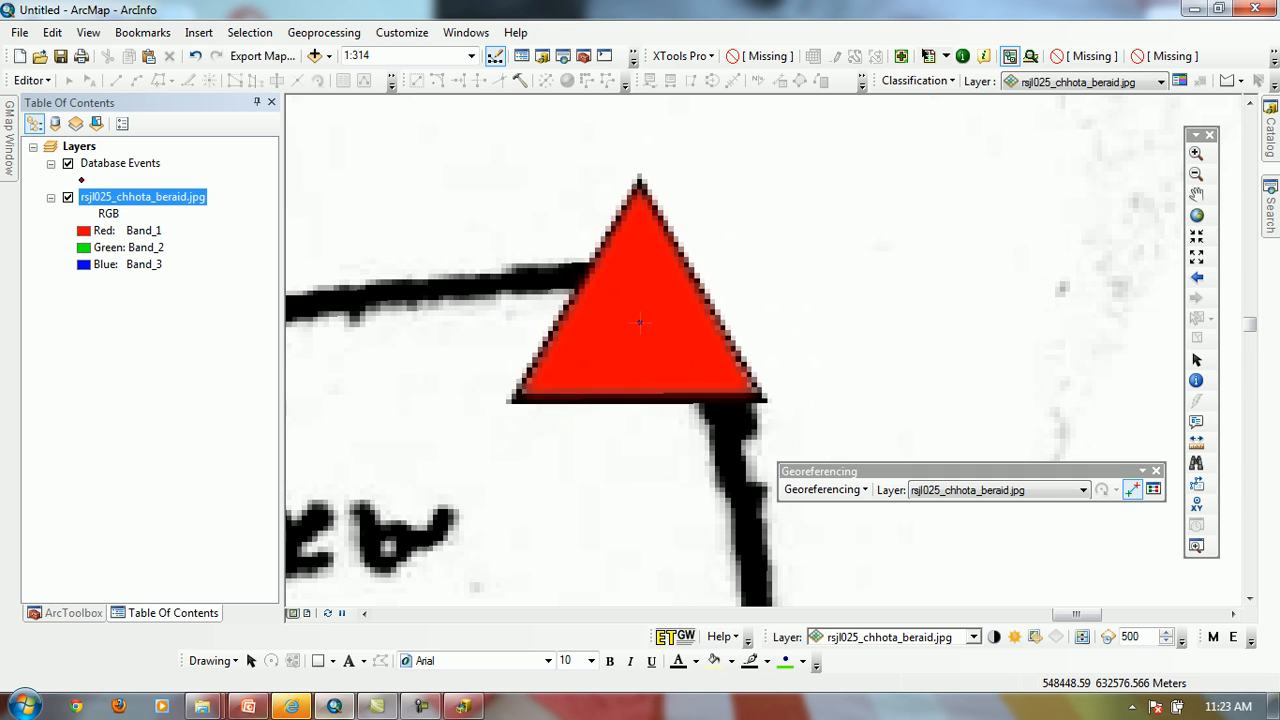
# Add a control point linking the westernmost red triangle's centre to the lower of the two Database Events points inside it
pyautogui.click(195, 306)
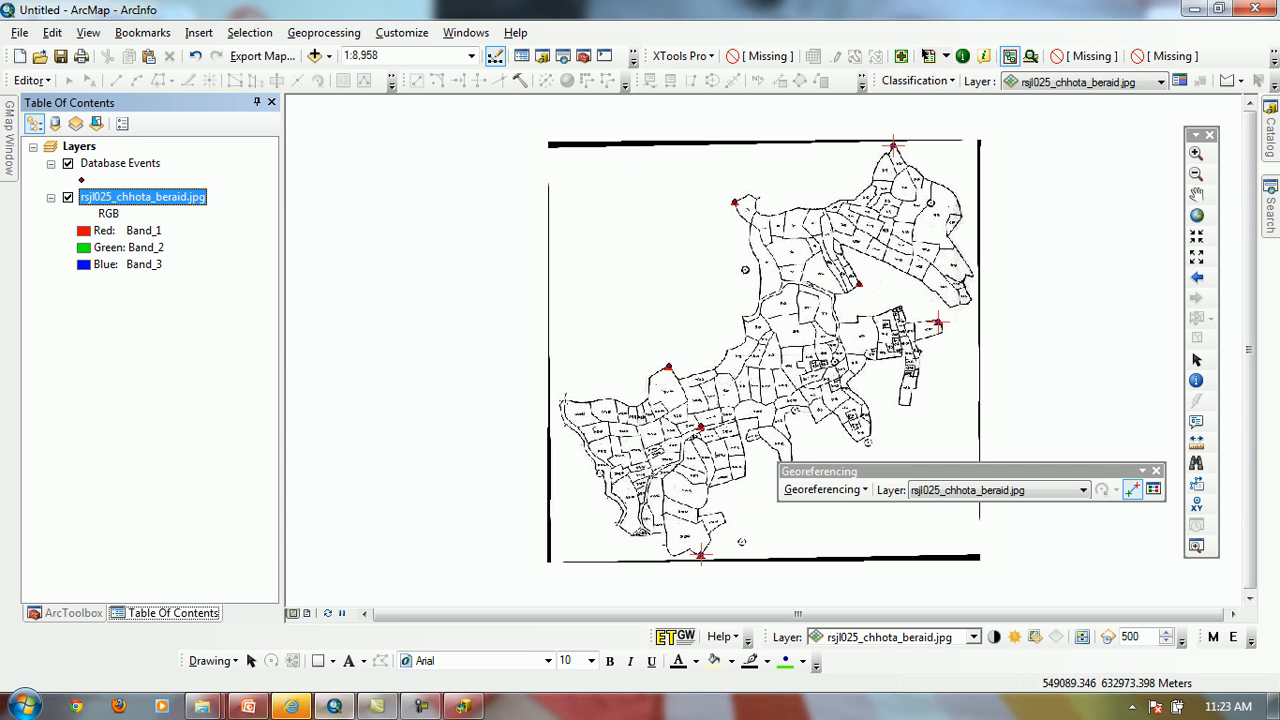
pyautogui.click(1196, 154)
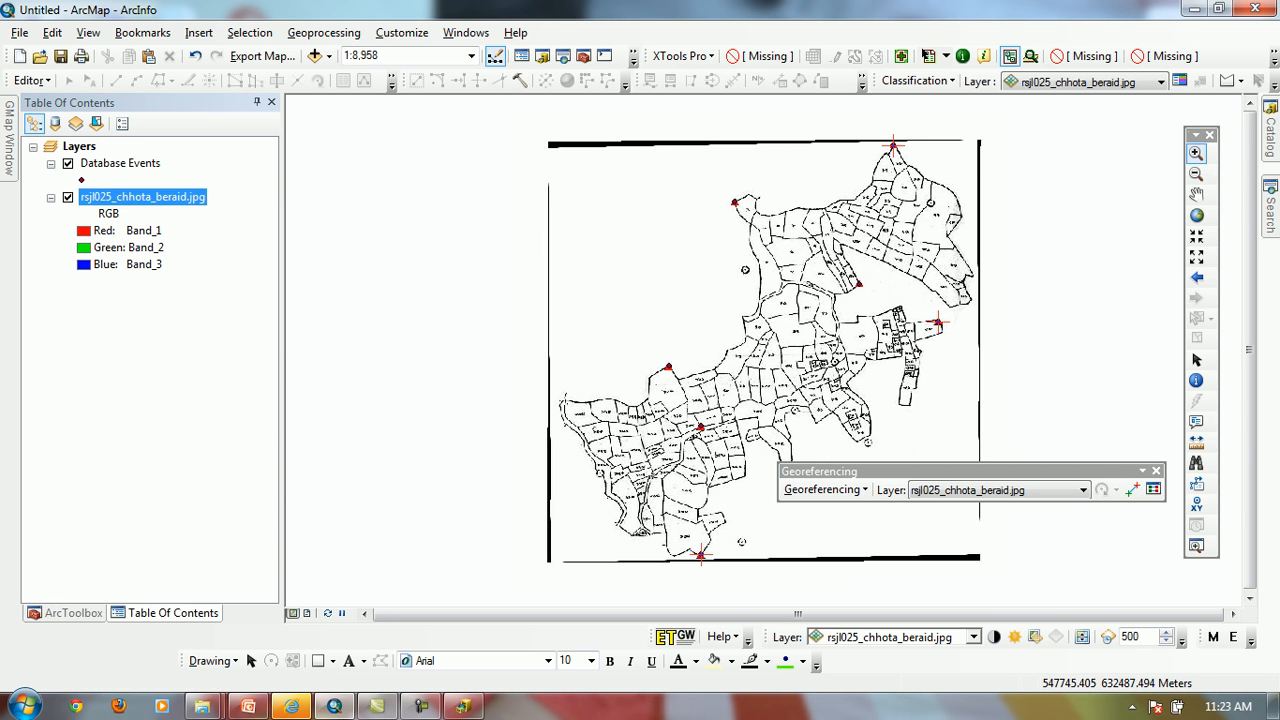
pyautogui.moveTo(655, 357); pyautogui.dragTo(682, 384)
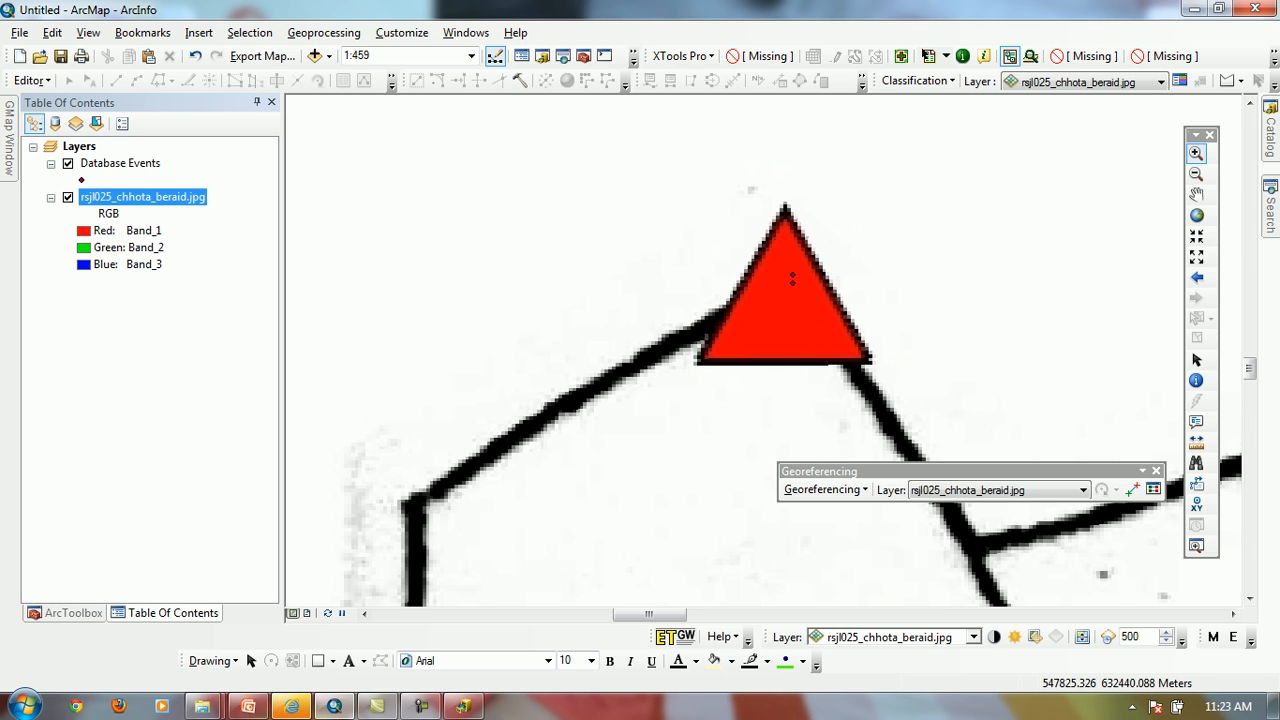
pyautogui.moveTo(706, 204); pyautogui.dragTo(874, 420)
pyautogui.click(1132, 489)
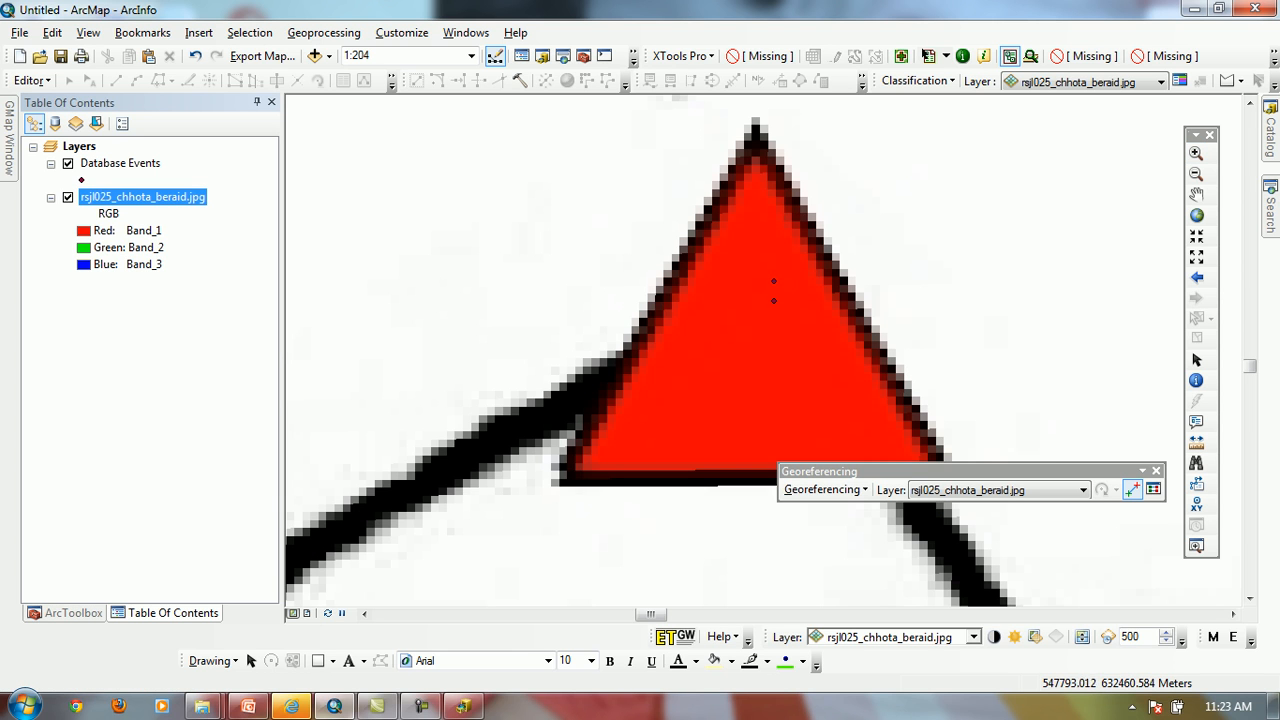
pyautogui.click(740, 327)
pyautogui.click(767, 304)
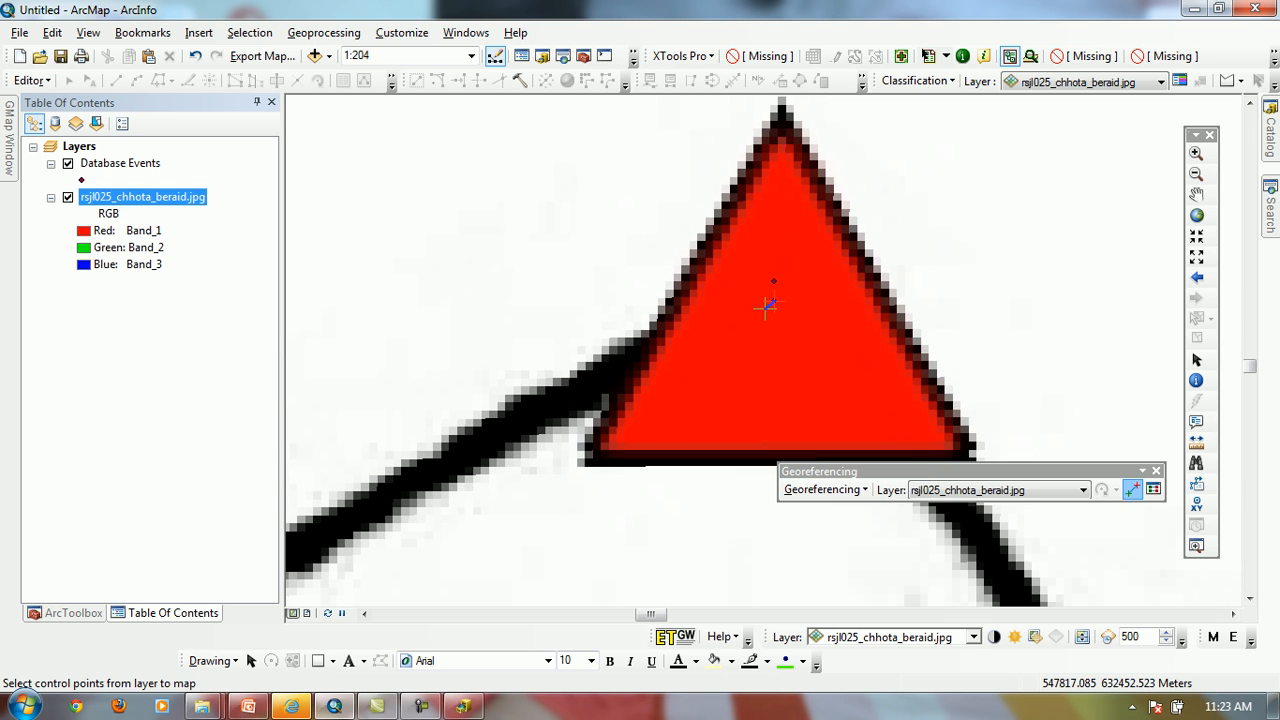
# Examine the link table's residuals and its option to save links as text, keeping the 1st Order Polynomial (Affine) transformation
pyautogui.click(1153, 489)
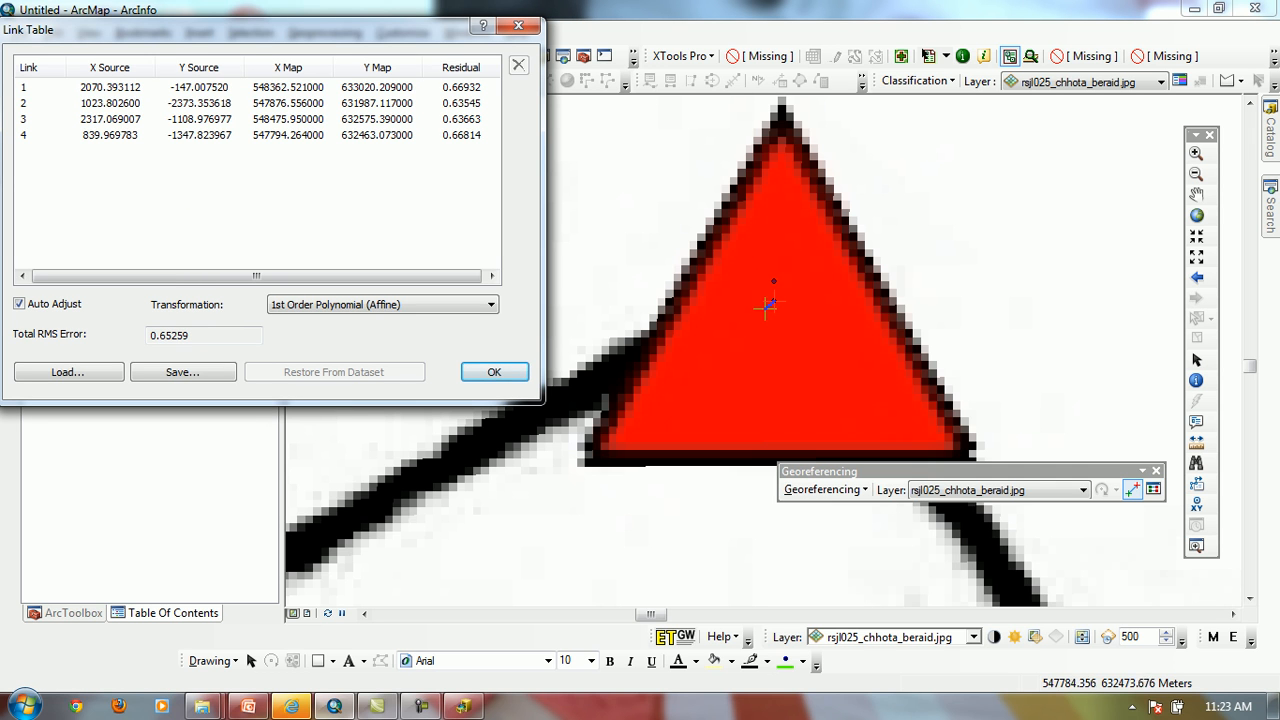
pyautogui.moveTo(250, 29); pyautogui.dragTo(452, 152)
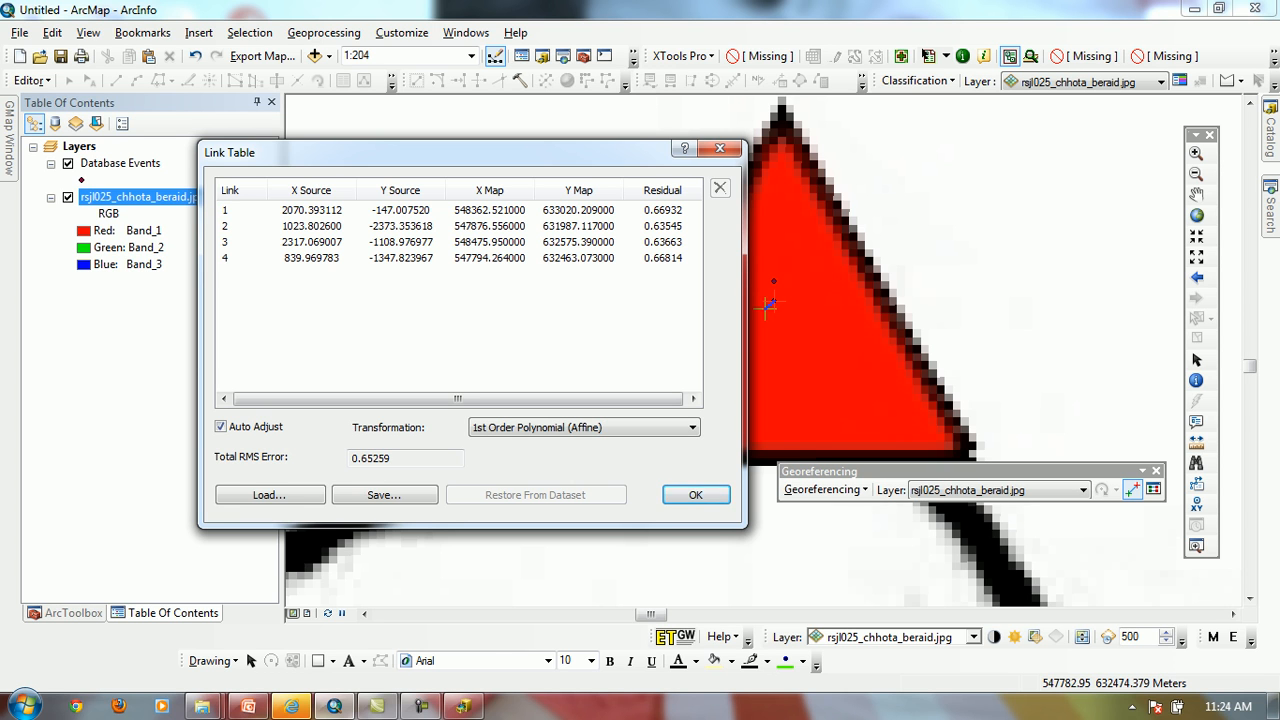
pyautogui.click(365, 258)
pyautogui.hotkey('shift', 'Up')
pyautogui.hotkey('shift', 'Up')
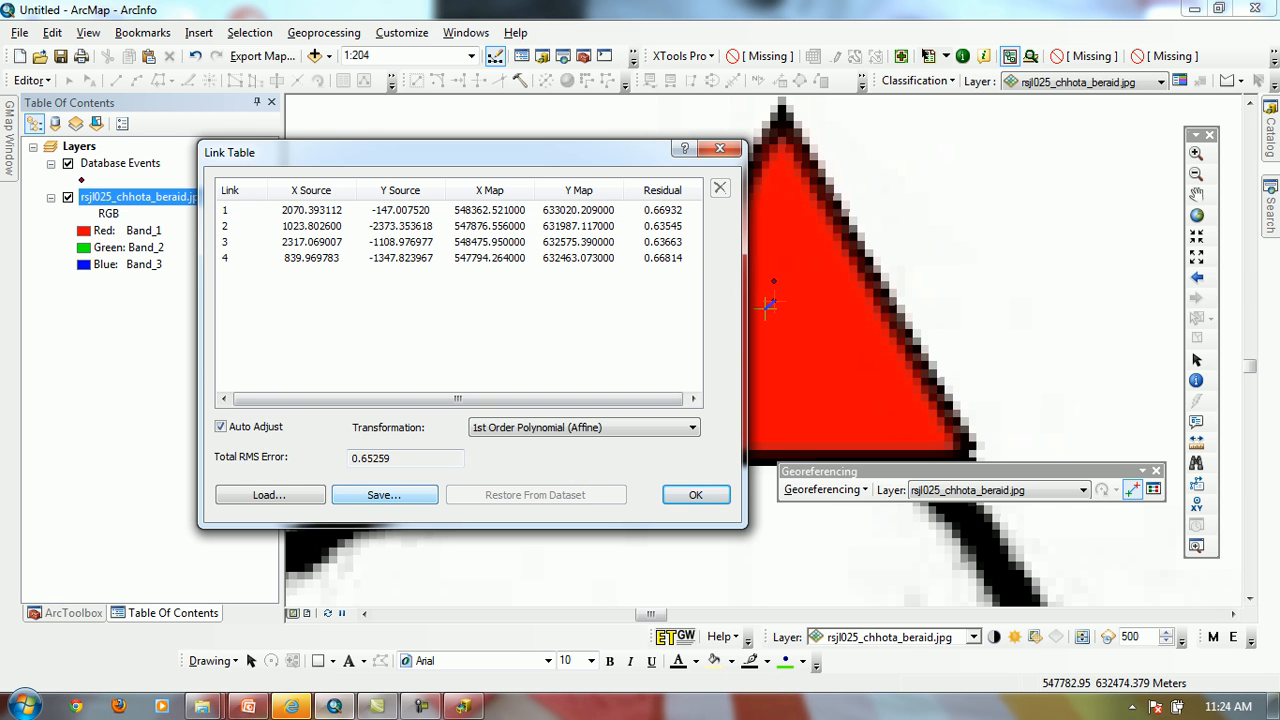
pyautogui.click(384, 494)
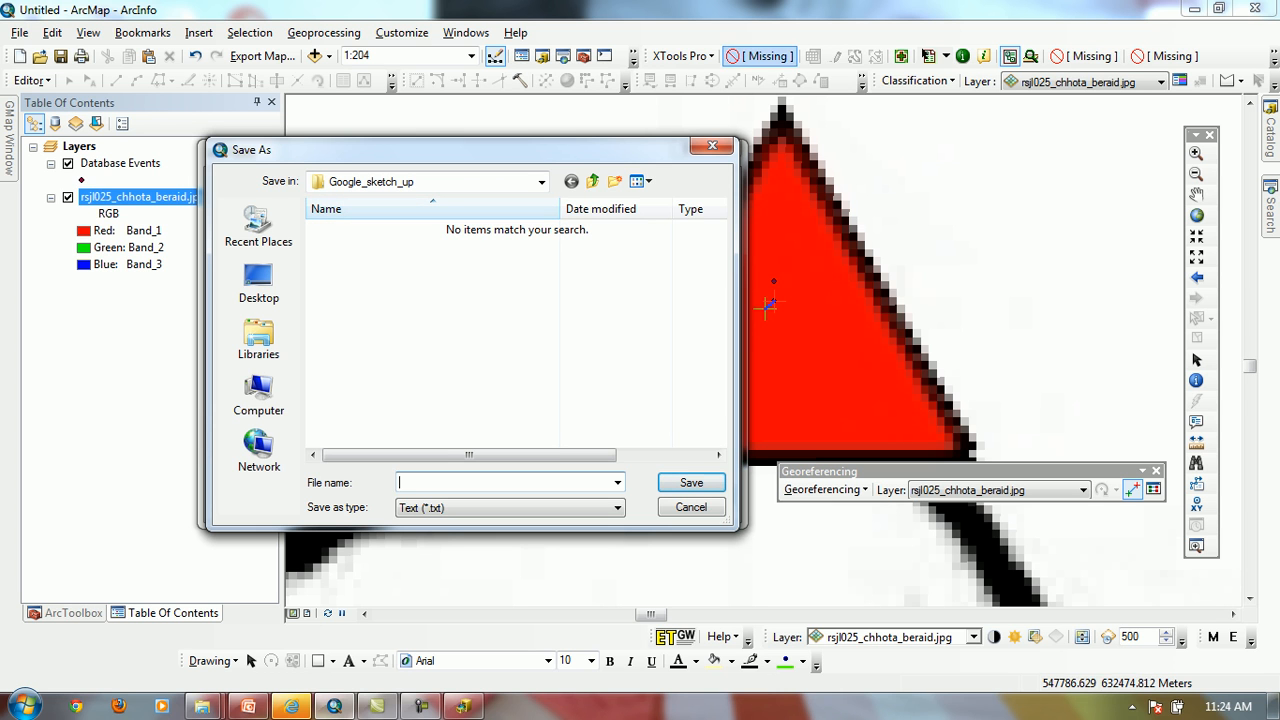
pyautogui.click(712, 146)
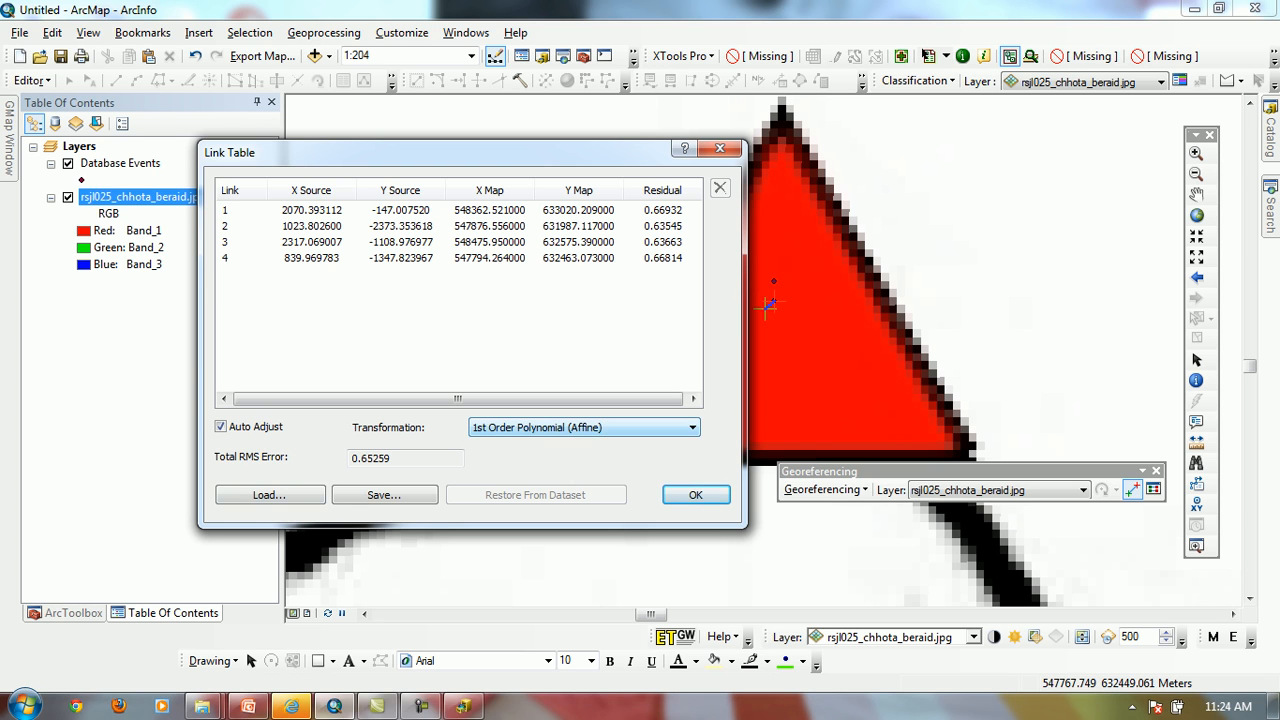
pyautogui.click(692, 427)
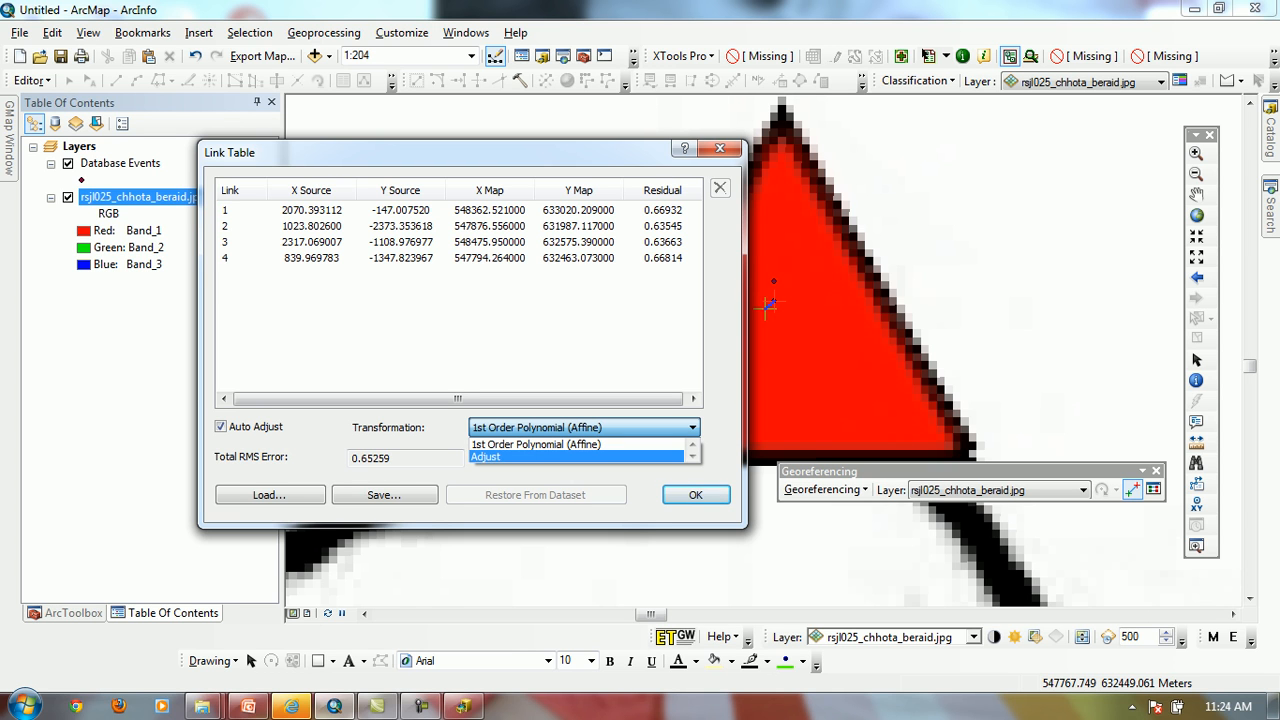
pyautogui.click(536, 444)
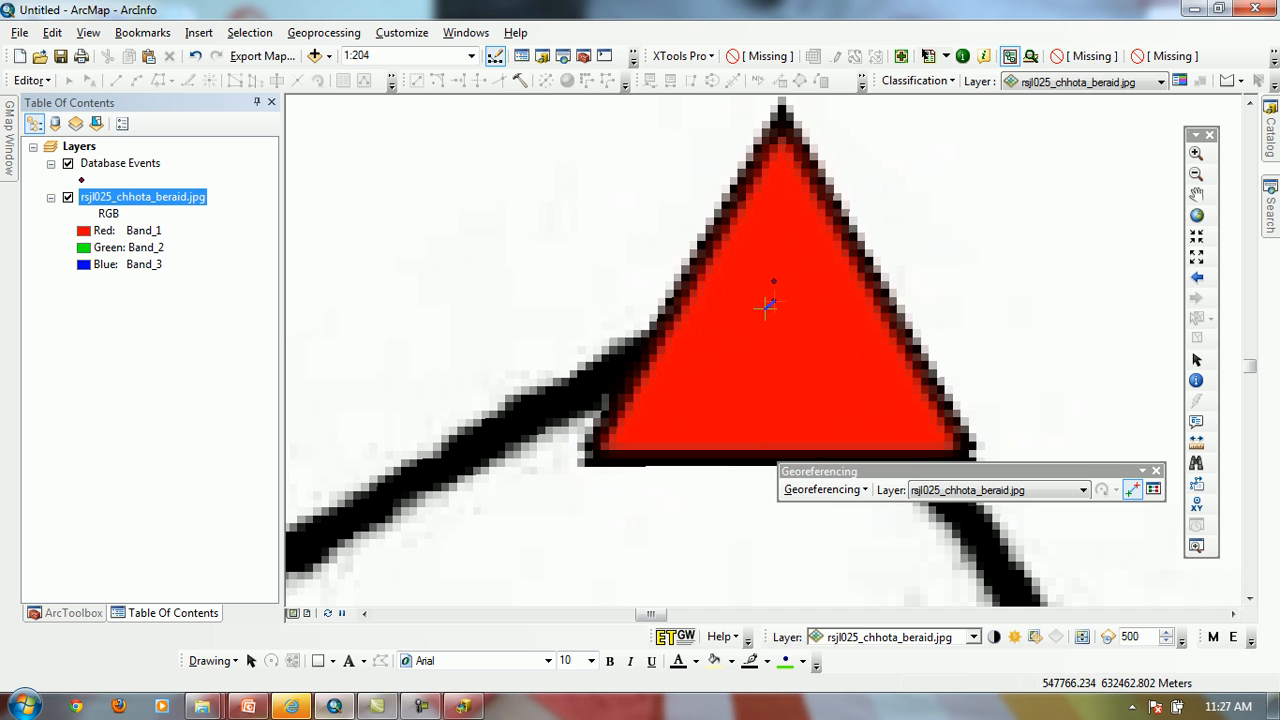
# Examine the source raster information of rsjl025_chhota_beraid.jpg, from columns and rows through cell size, format and pixel depth to NoData value
pyautogui.doubleClick(143, 197)
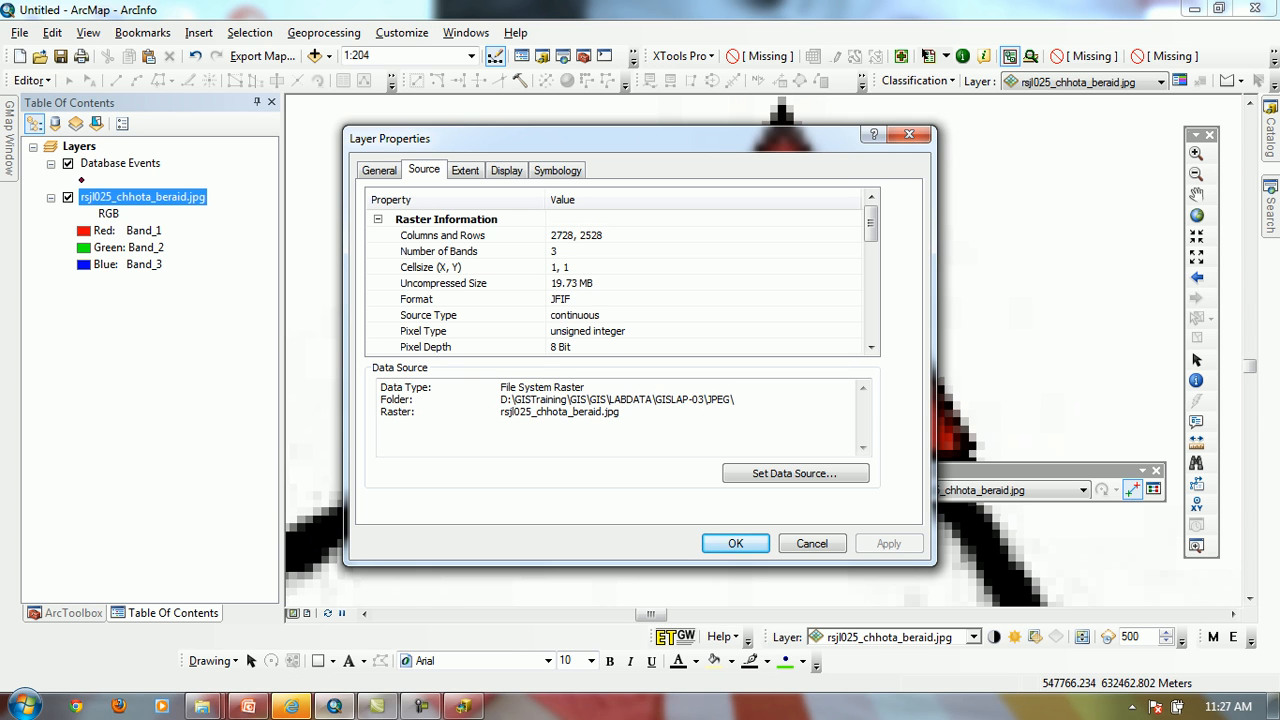
pyautogui.click(577, 235)
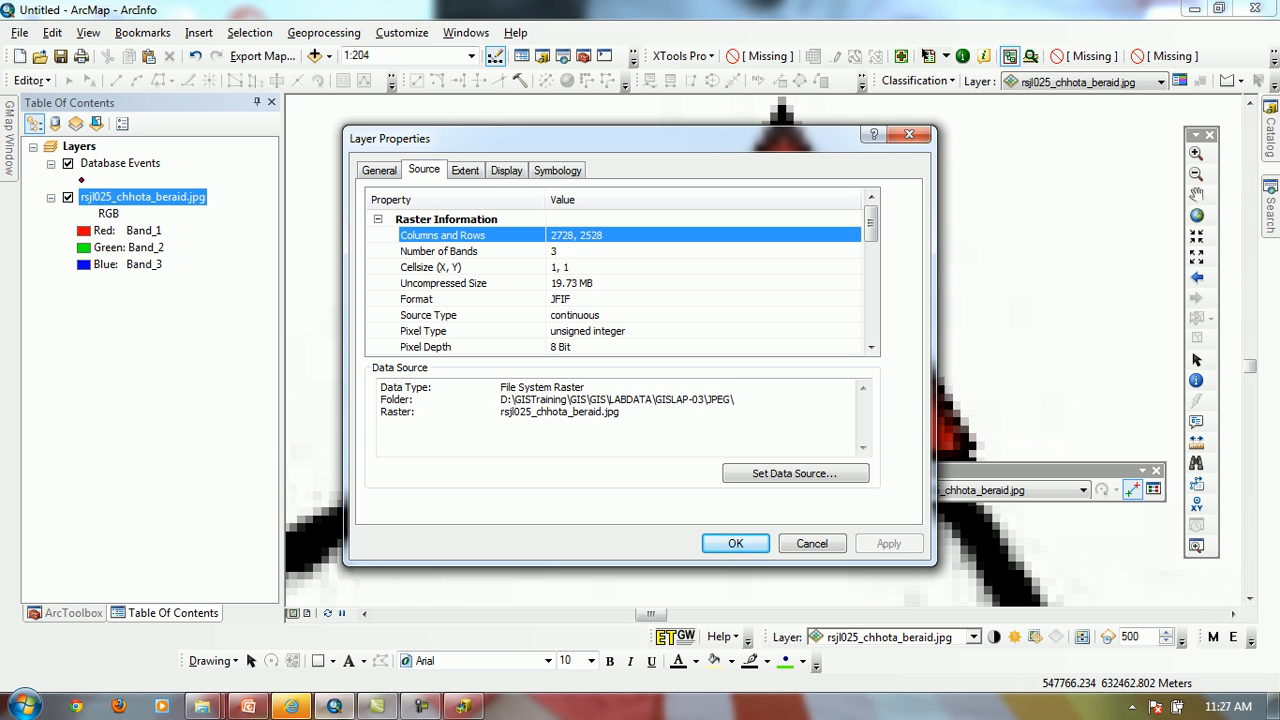
pyautogui.click(577, 251)
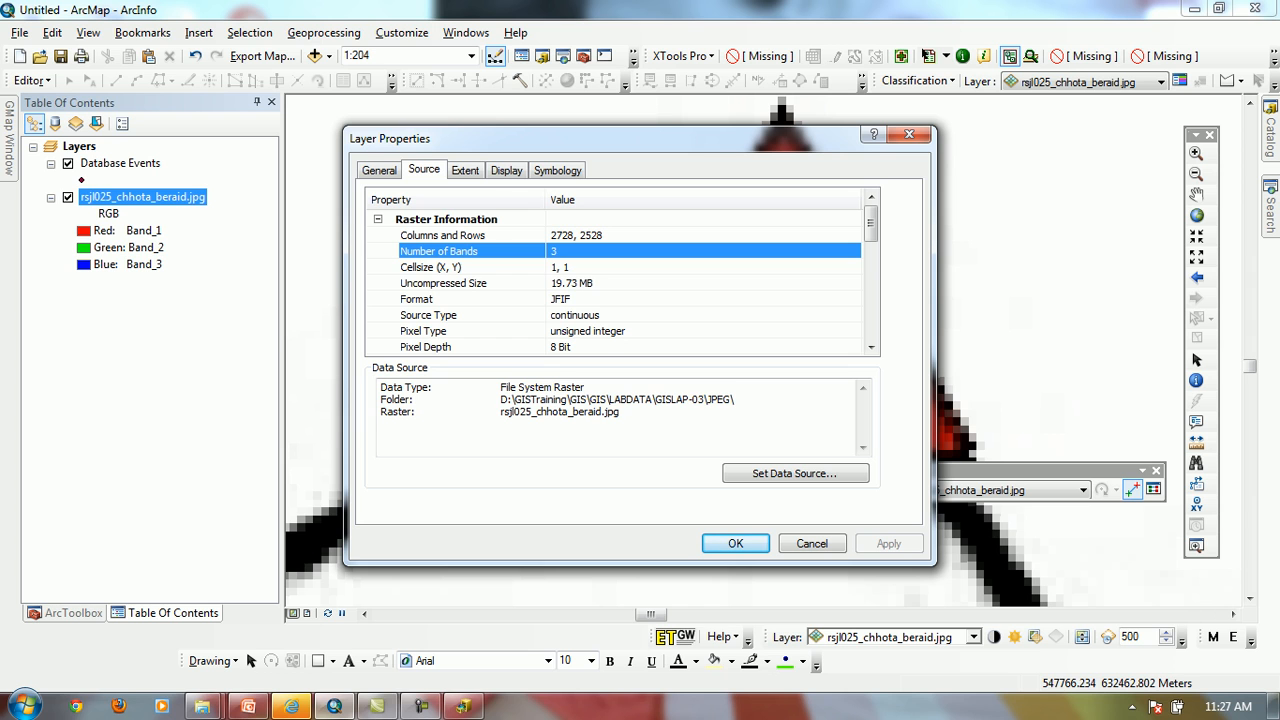
pyautogui.click(577, 267)
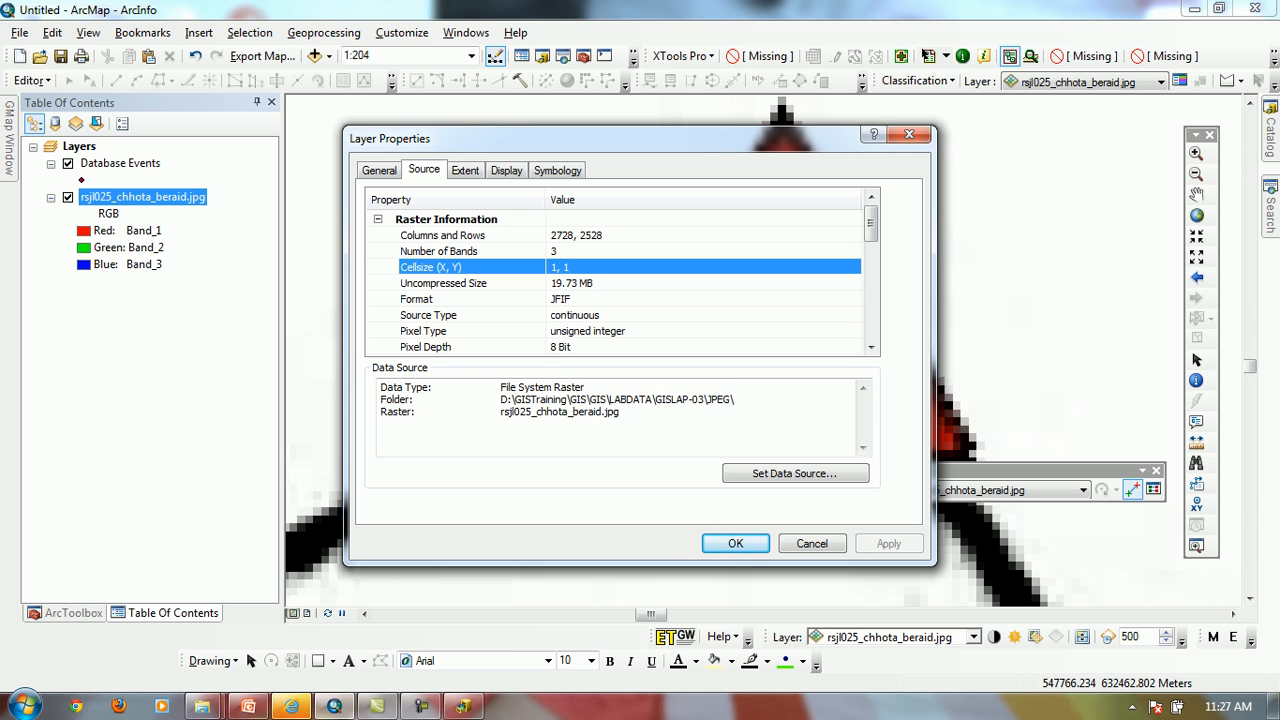
pyautogui.click(577, 283)
pyautogui.click(577, 299)
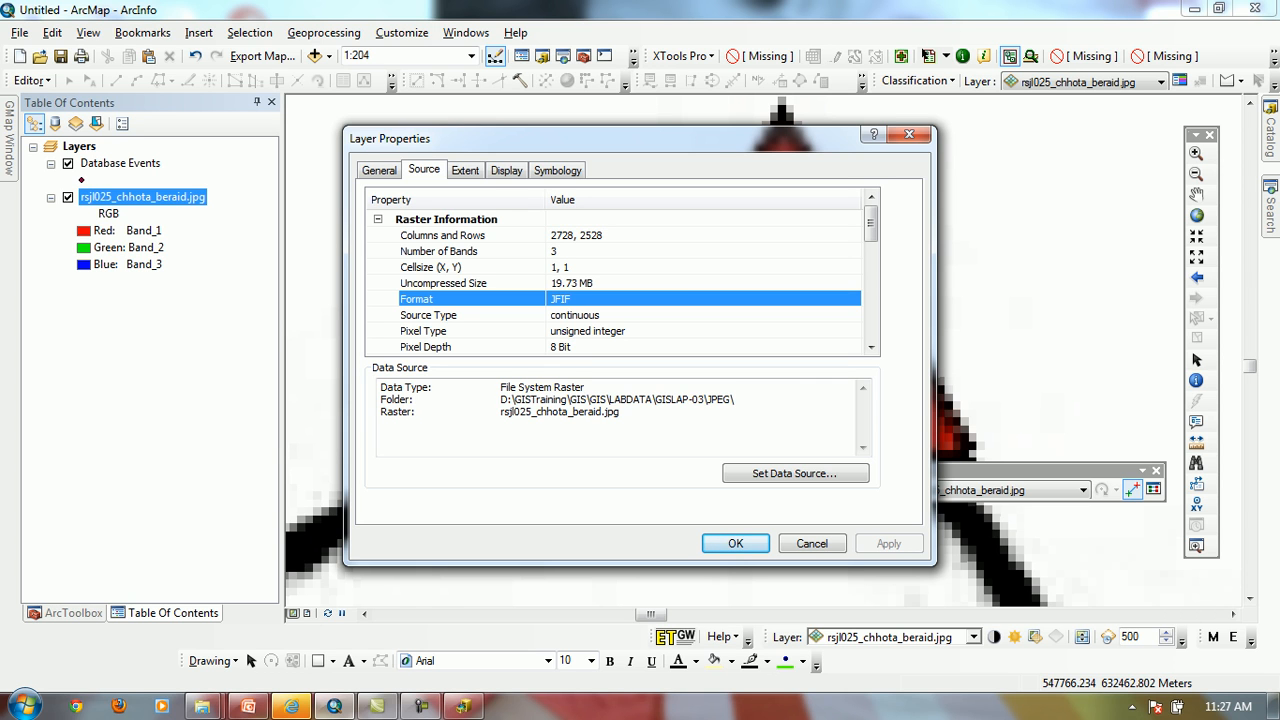
pyautogui.click(577, 315)
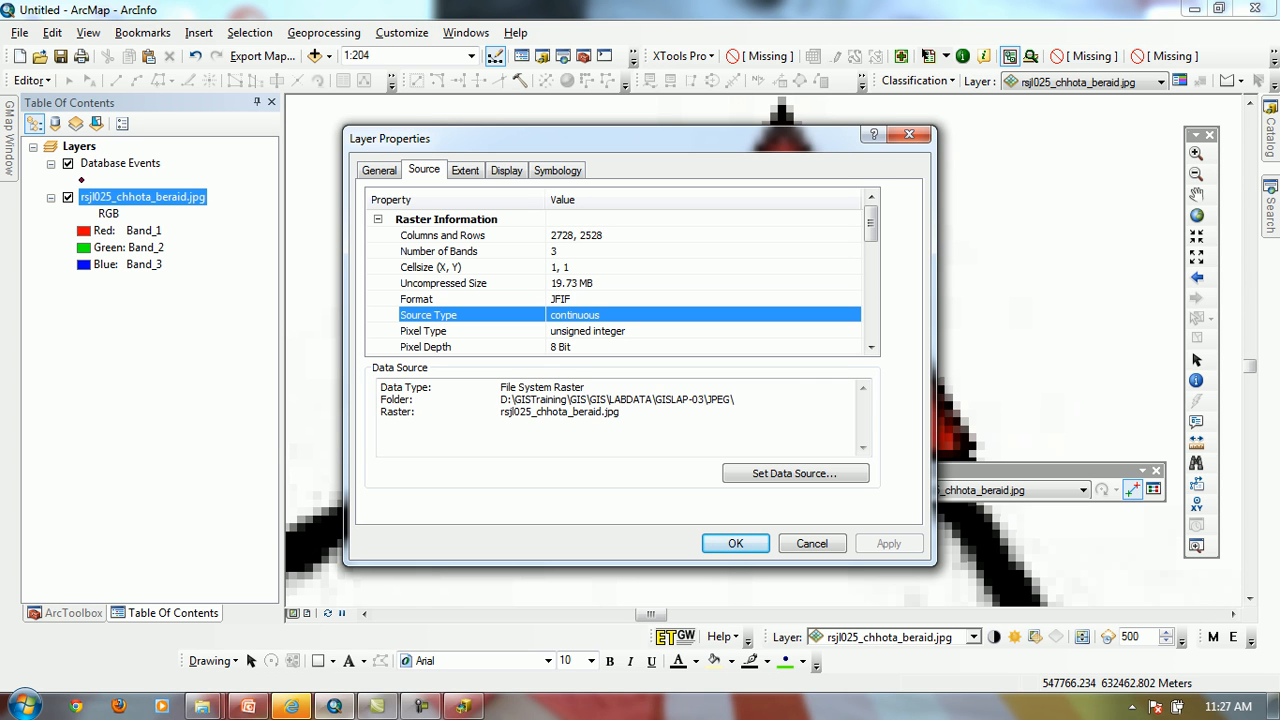
pyautogui.click(577, 347)
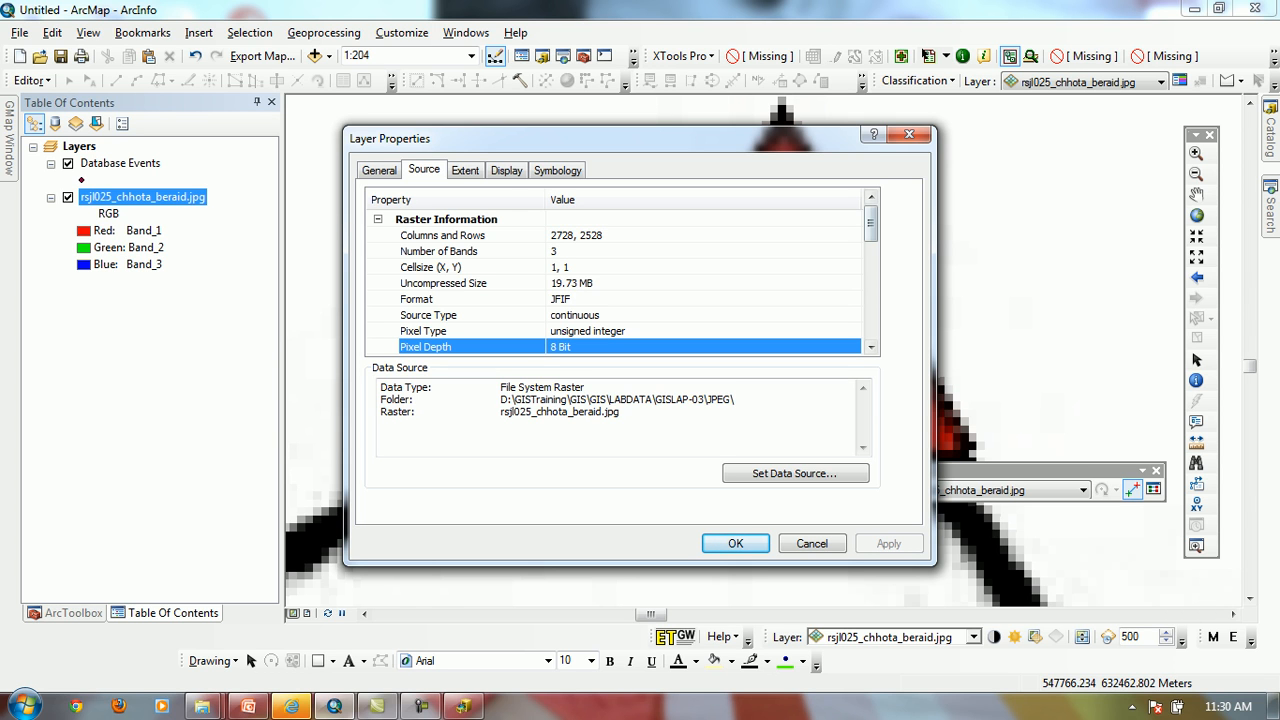
pyautogui.scroll(-4, 612, 275)
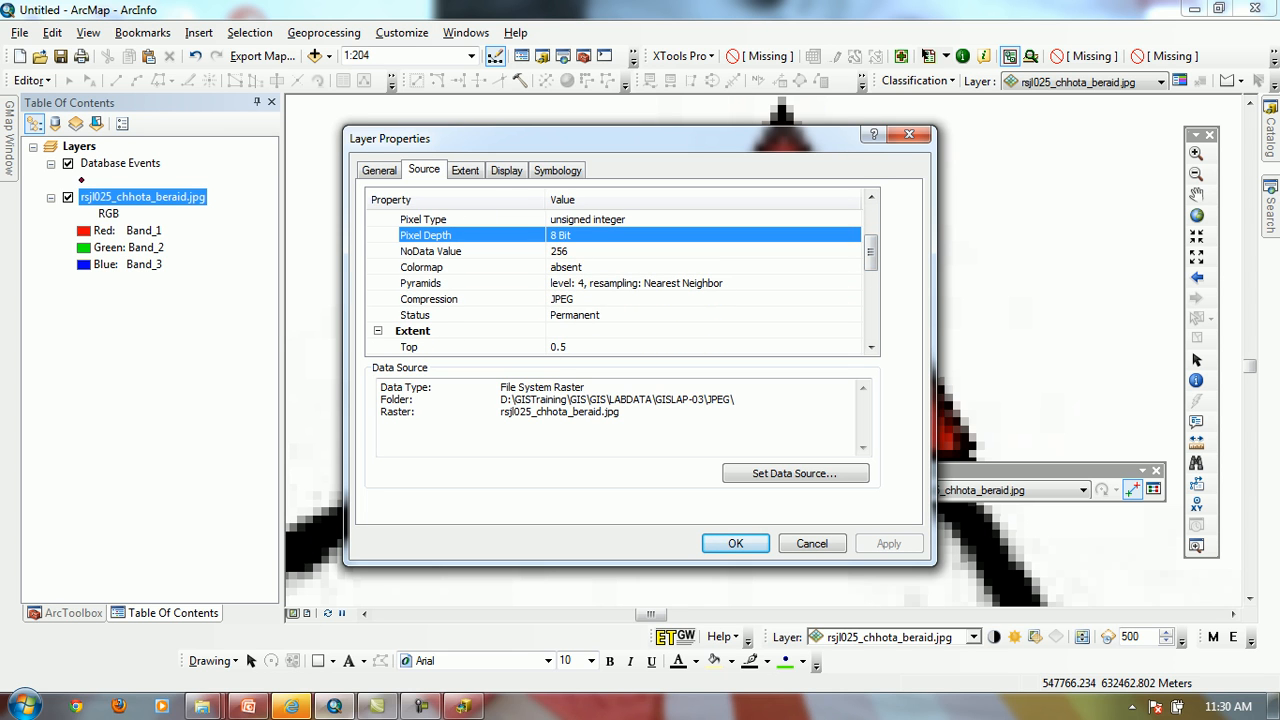
pyautogui.click(431, 251)
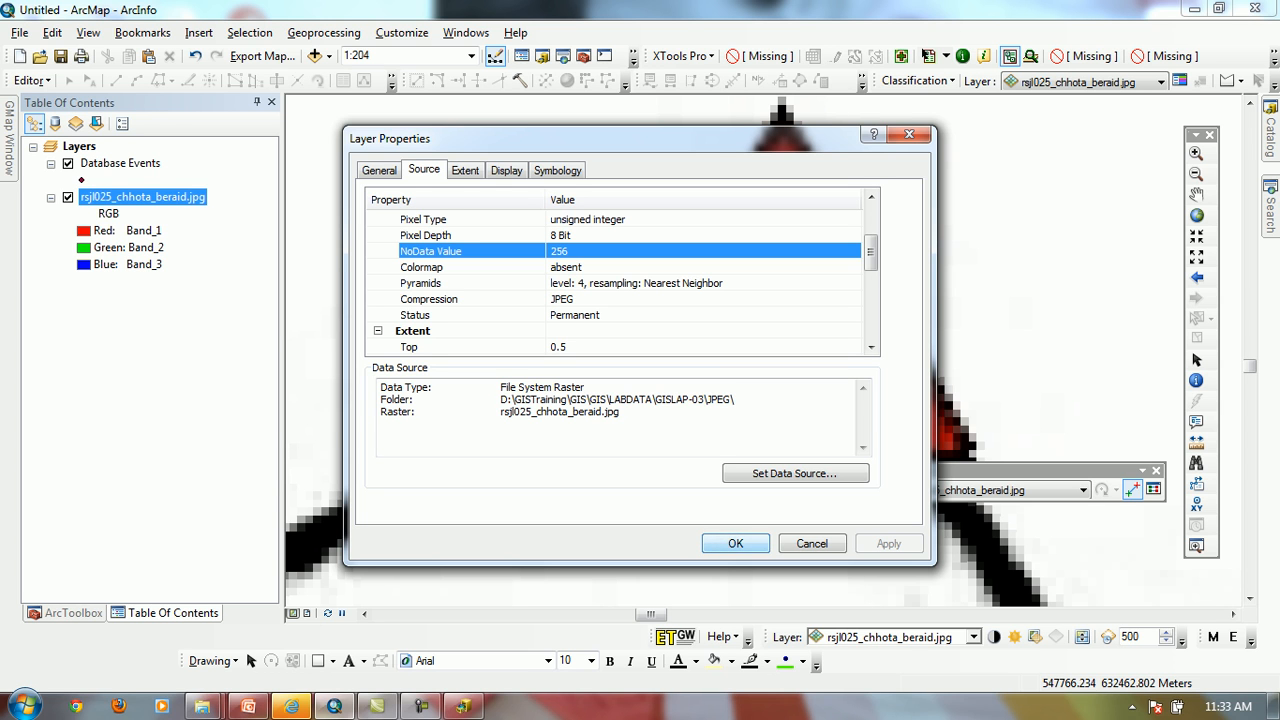
# Close the layer properties and examine the Georeferencing options, including the Transformation types and the Flip or Rotate choices
pyautogui.click(736, 544)
pyautogui.moveTo(820, 471); pyautogui.dragTo(838, 148)
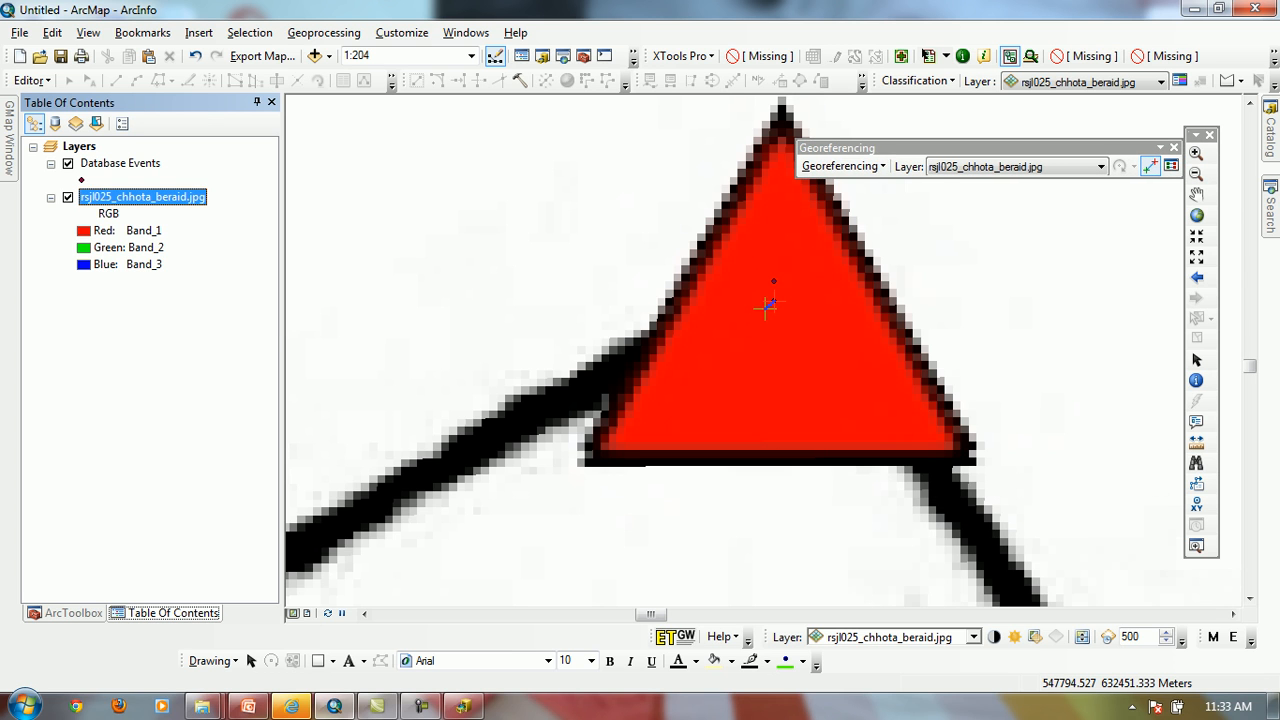
pyautogui.click(843, 166)
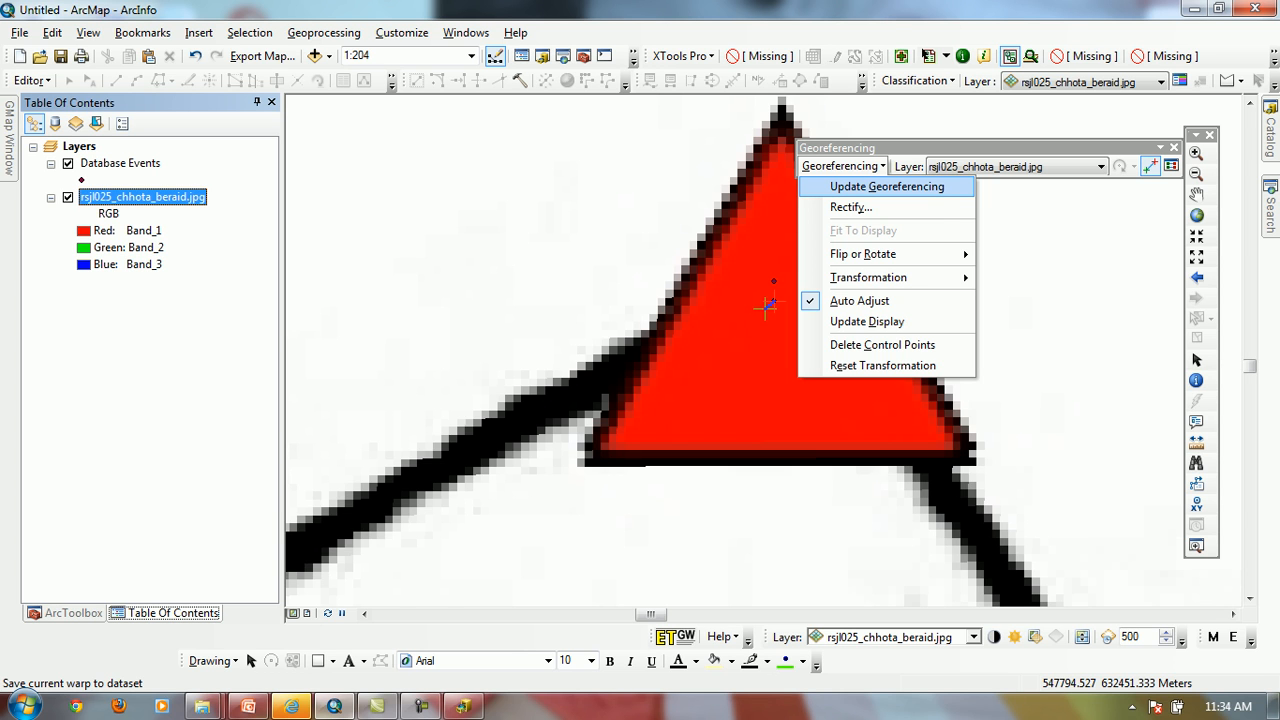
pyautogui.moveTo(870, 277)
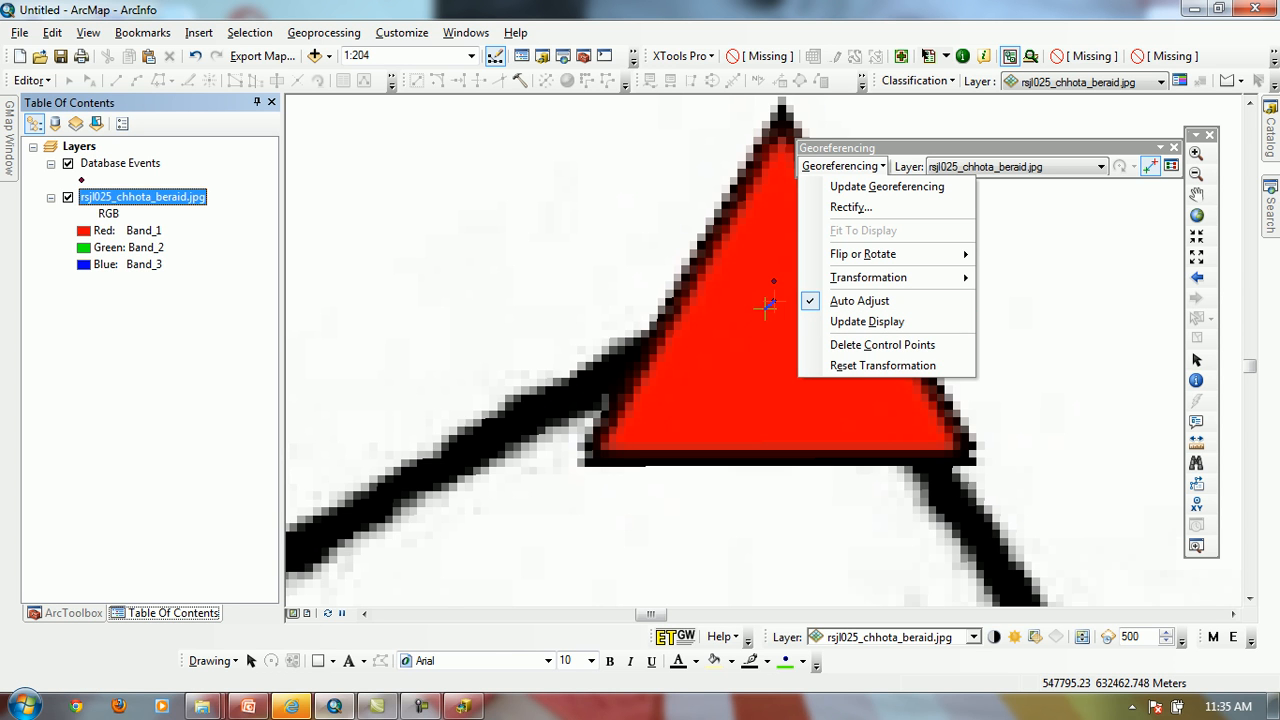
pyautogui.moveTo(880, 279)
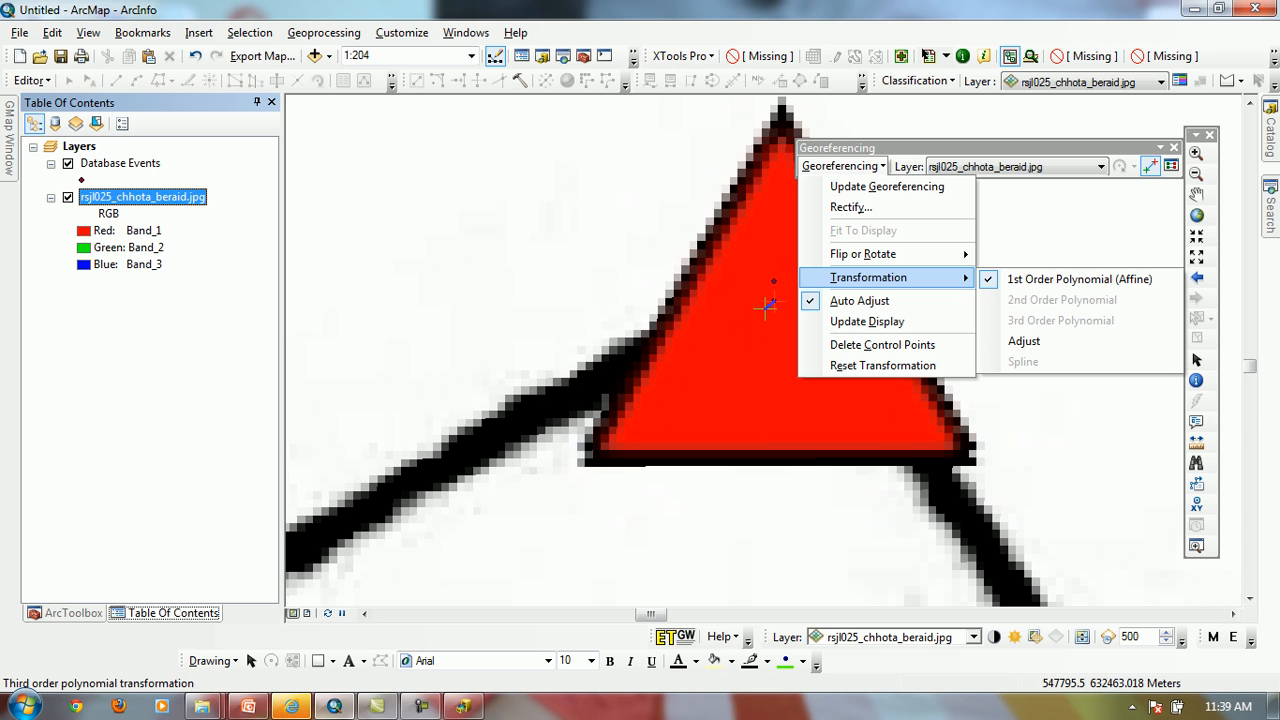
pyautogui.moveTo(863, 254)
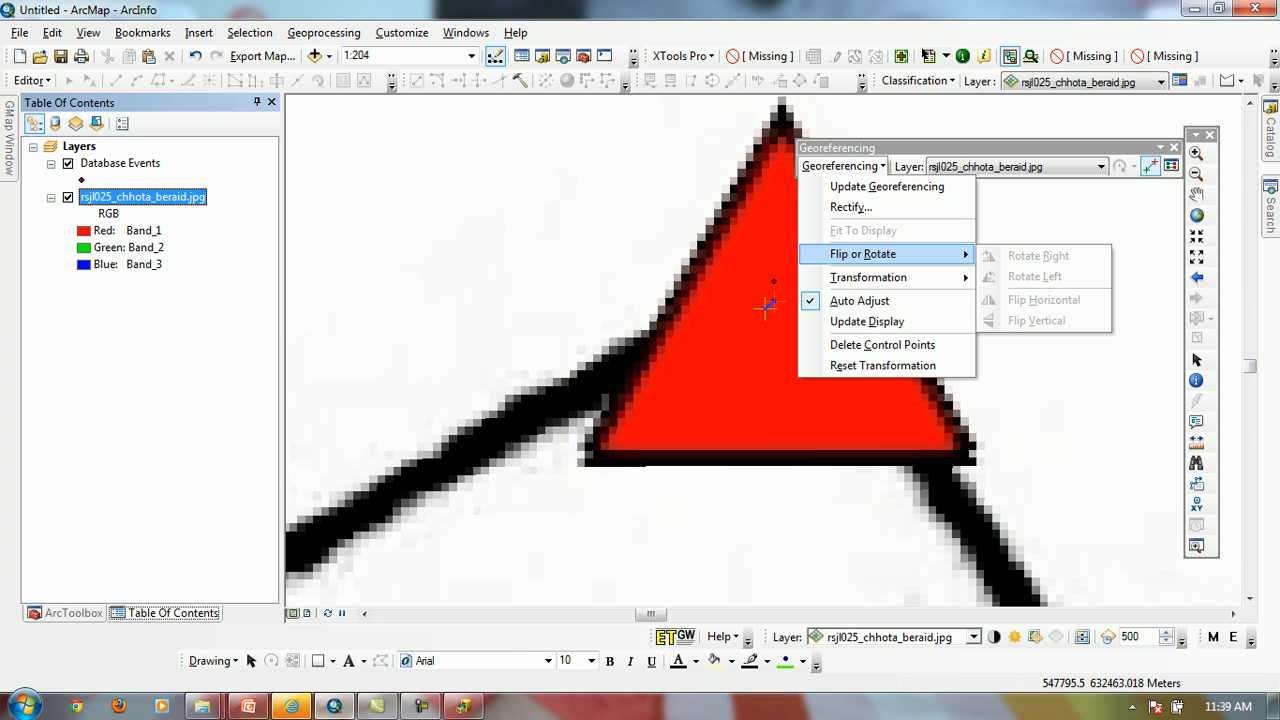
pyautogui.click(1010, 167)
# Examine the Rectify settings and their available resample types for the georeferenced sheet, leaving without saving a new raster
pyautogui.click(843, 166)
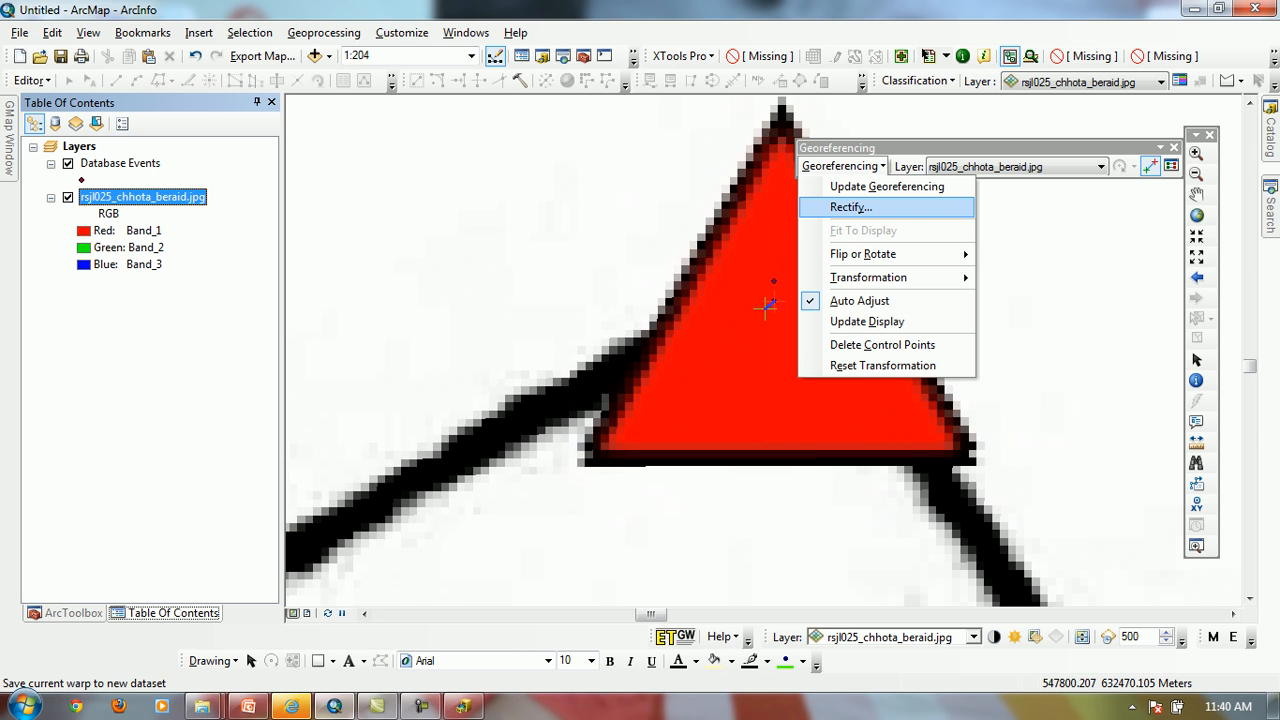
pyautogui.click(850, 207)
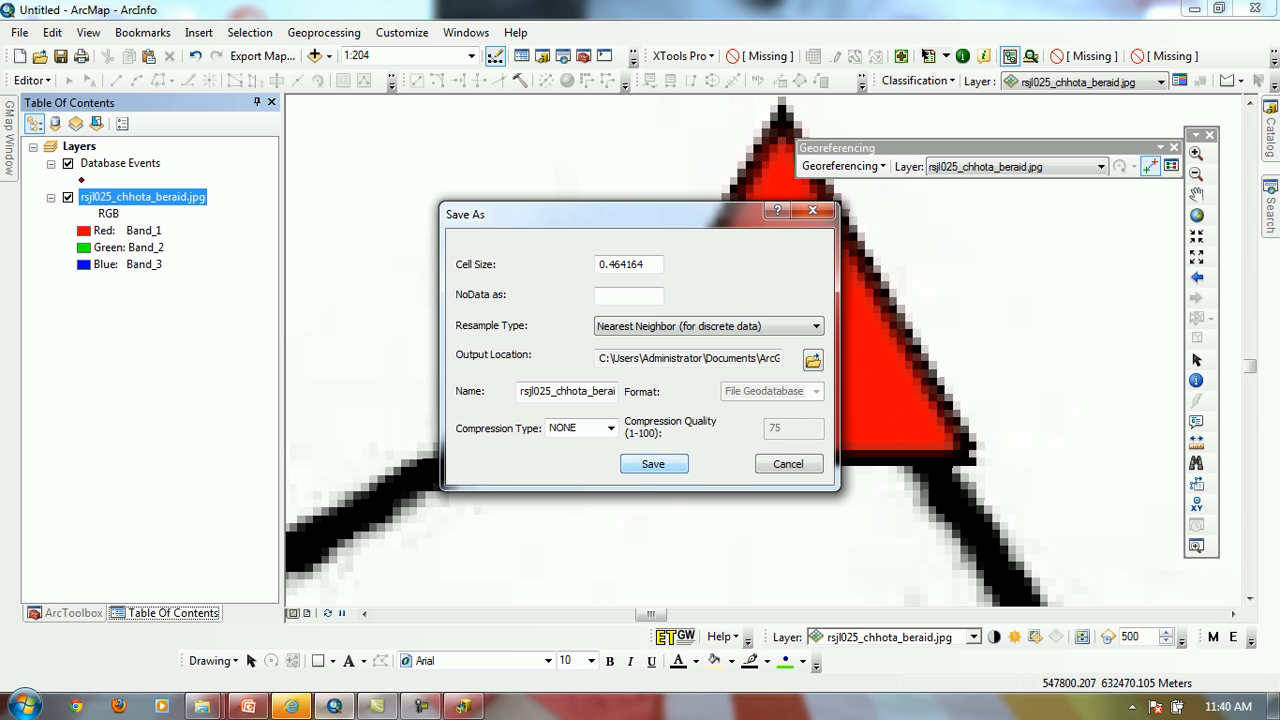
pyautogui.click(815, 326)
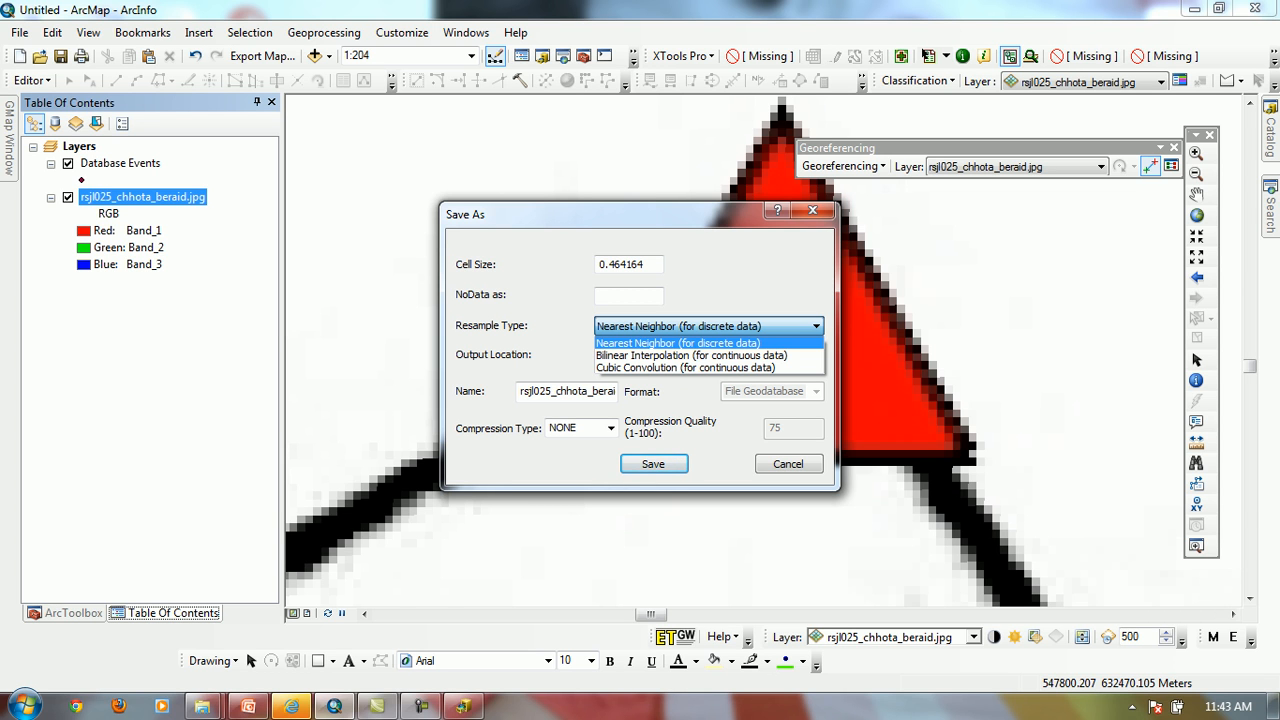
pyautogui.press('Escape')
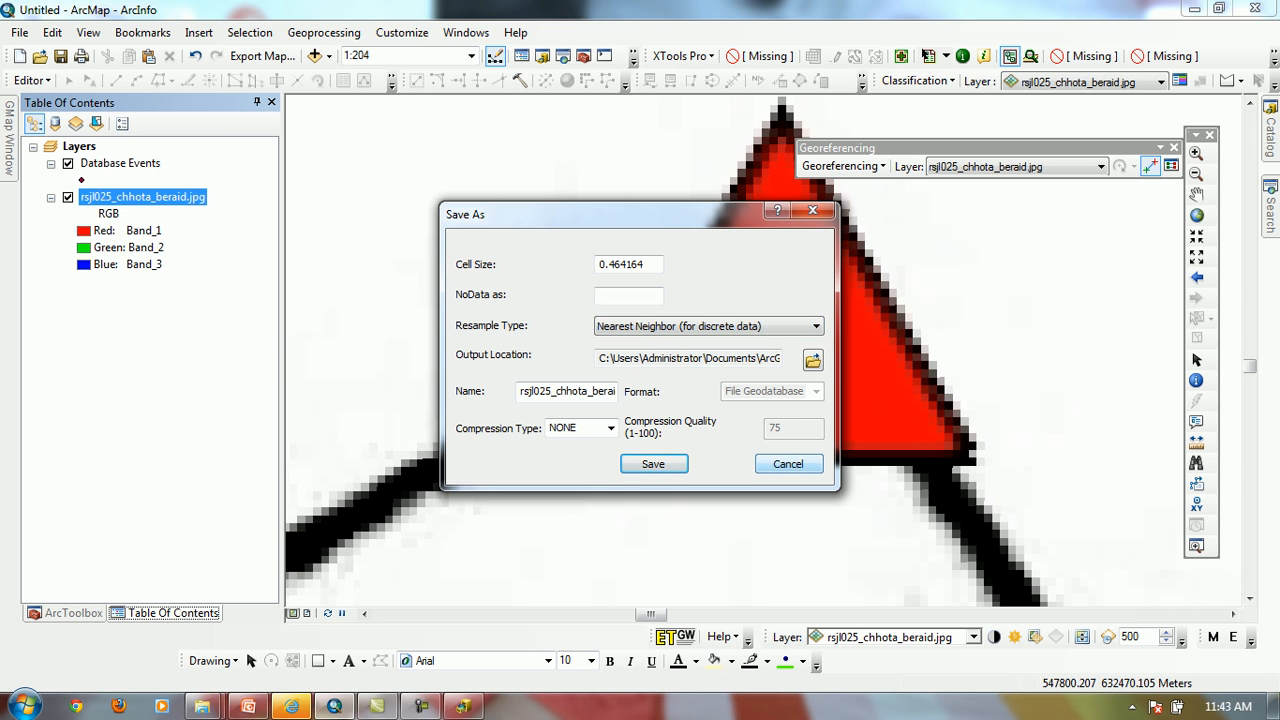
pyautogui.click(788, 463)
# Save the current warp to the dataset with Update Georeferencing and remove rsjl025_chhota_beraid.jpg from the map
pyautogui.click(843, 166)
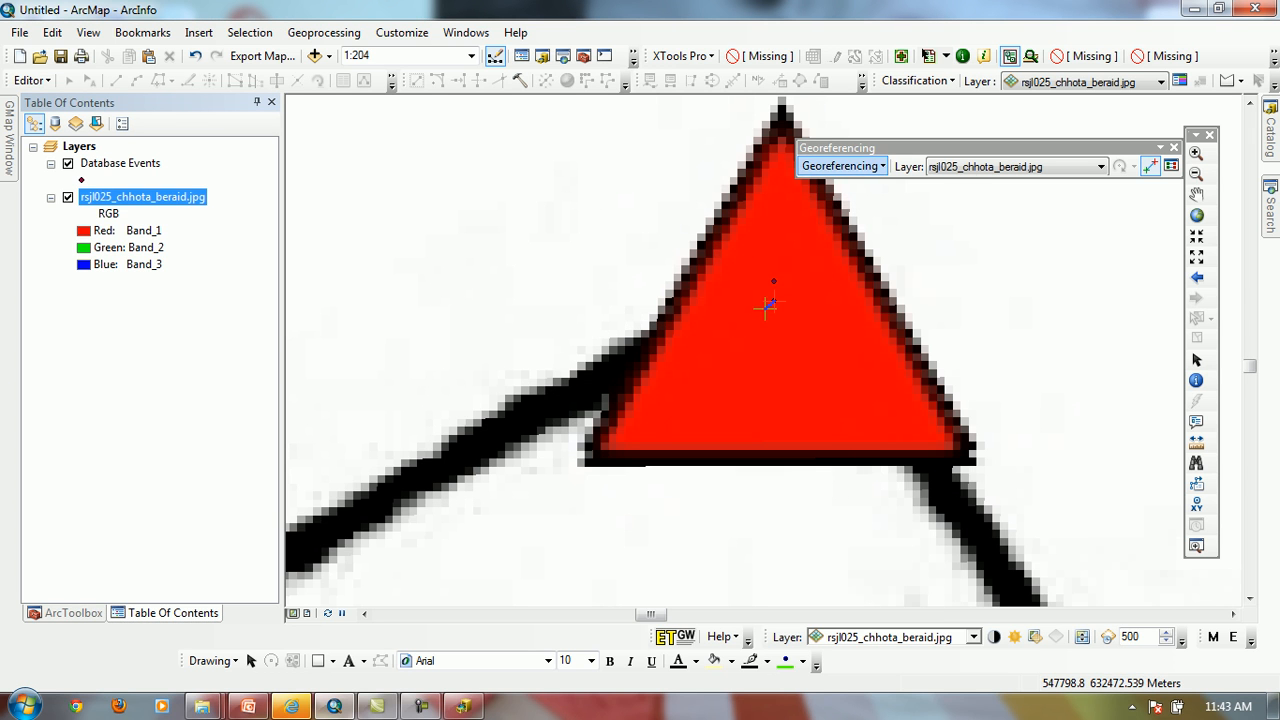
pyautogui.click(886, 187)
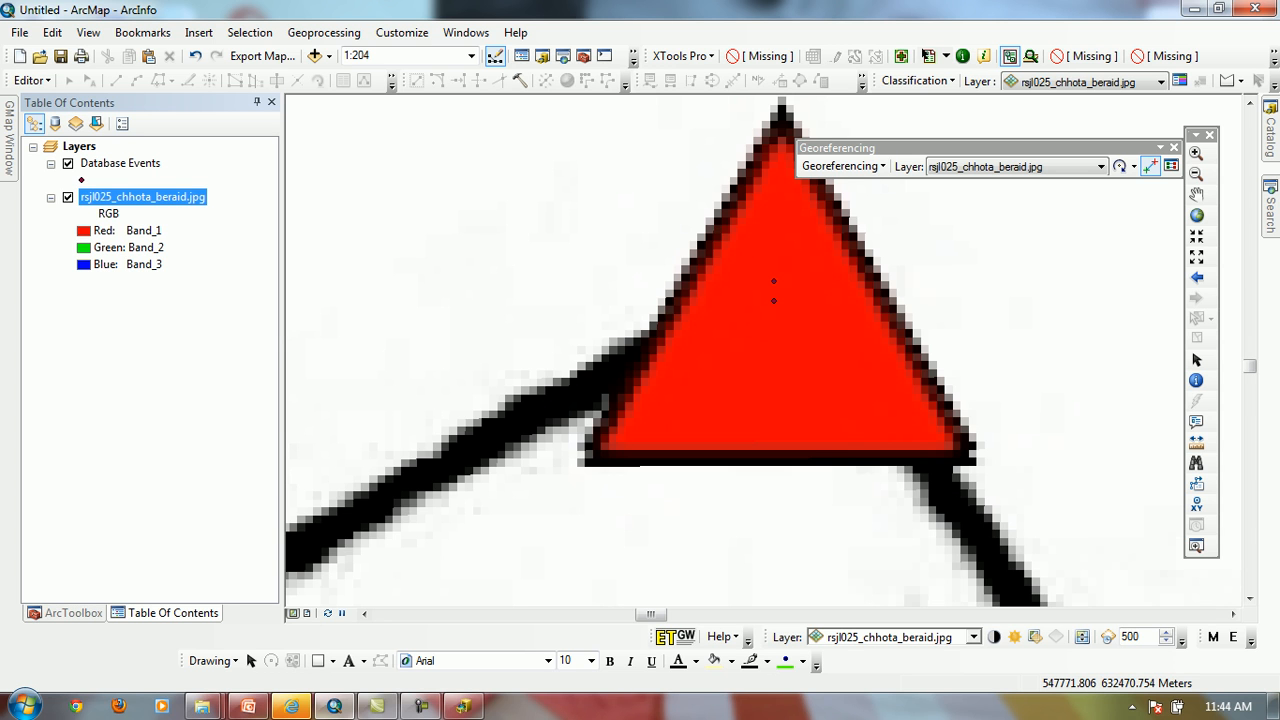
pyautogui.rightClick(112, 197)
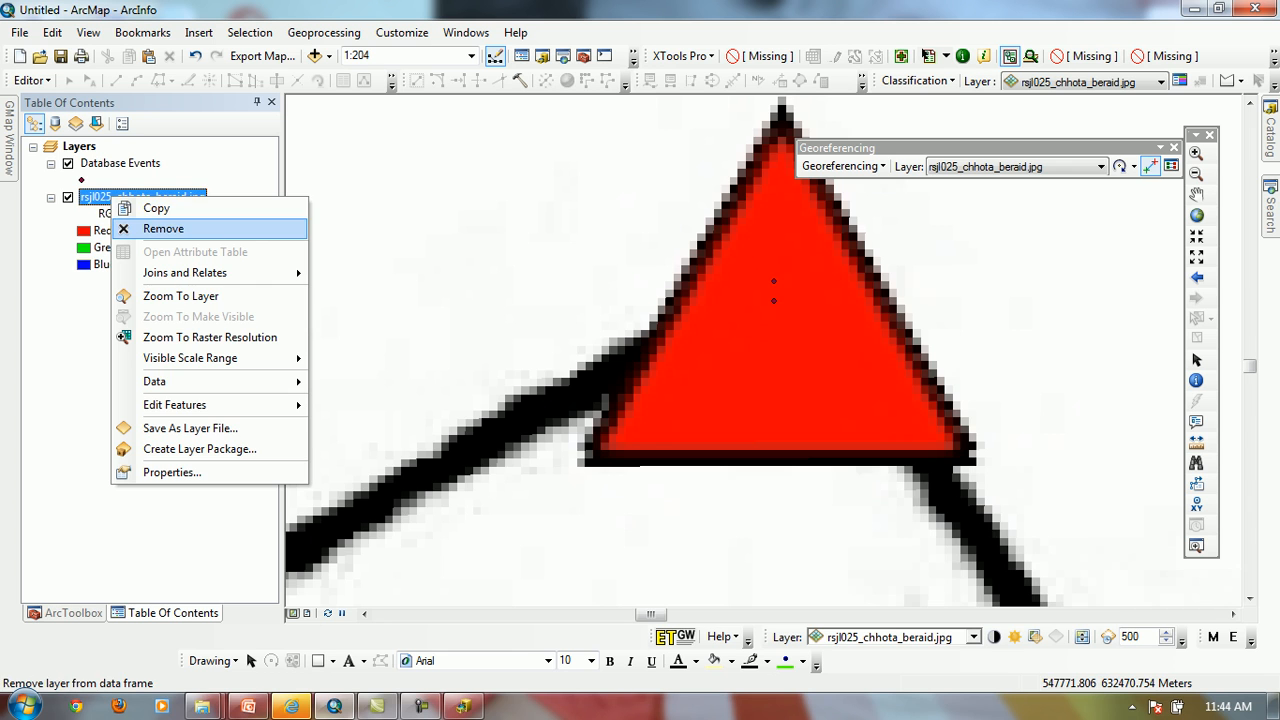
pyautogui.click(163, 228)
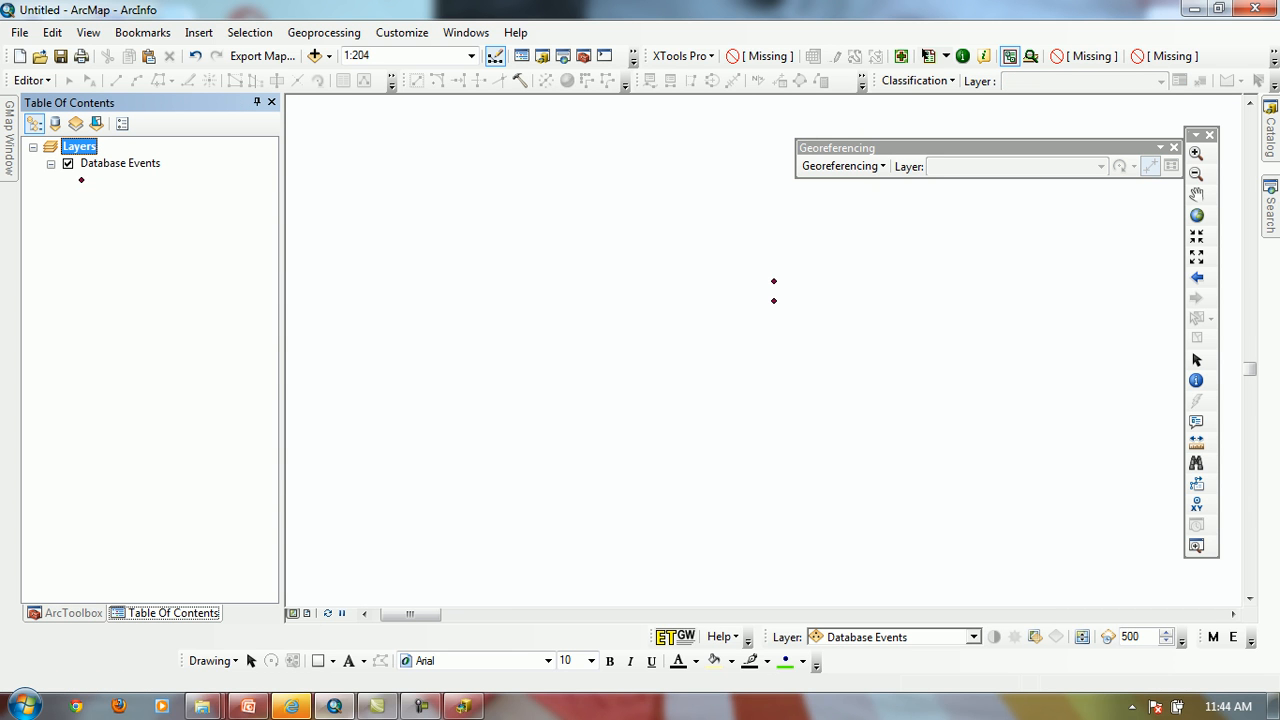
# Add rsjl025_chhota_beraid.jpg from the JPEG folder back into the map
pyautogui.click(316, 56)
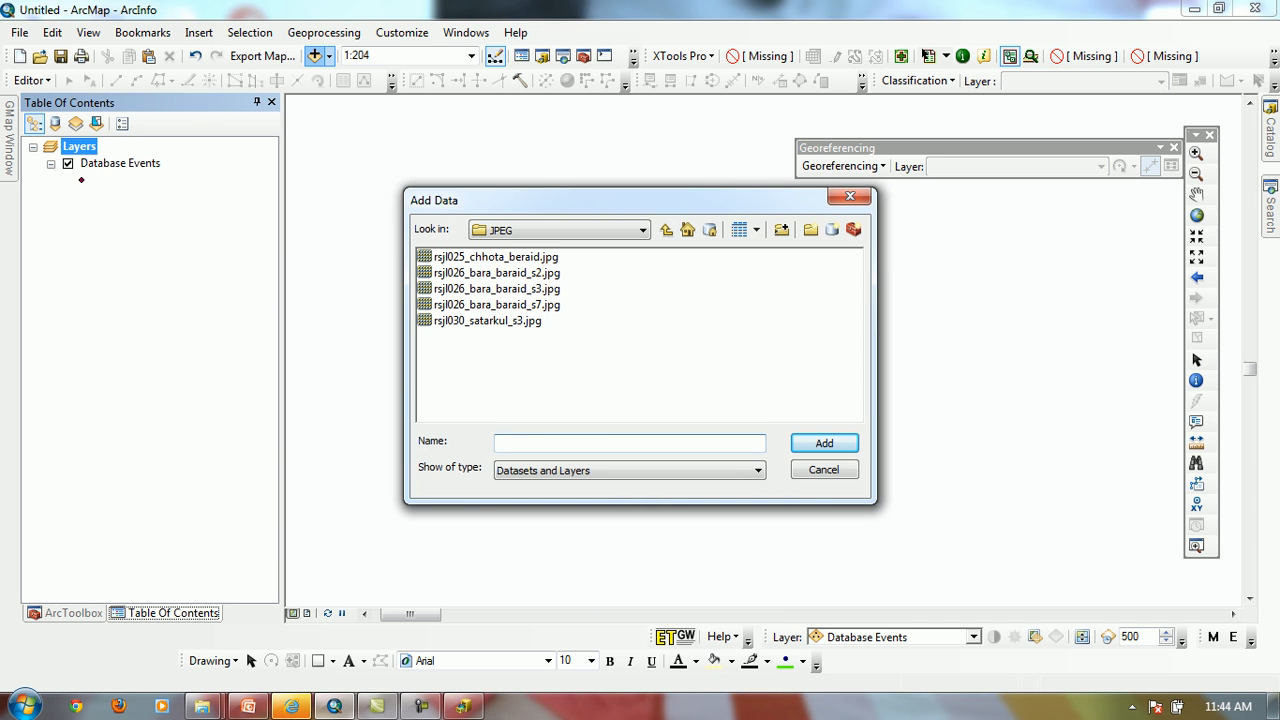
pyautogui.click(496, 257)
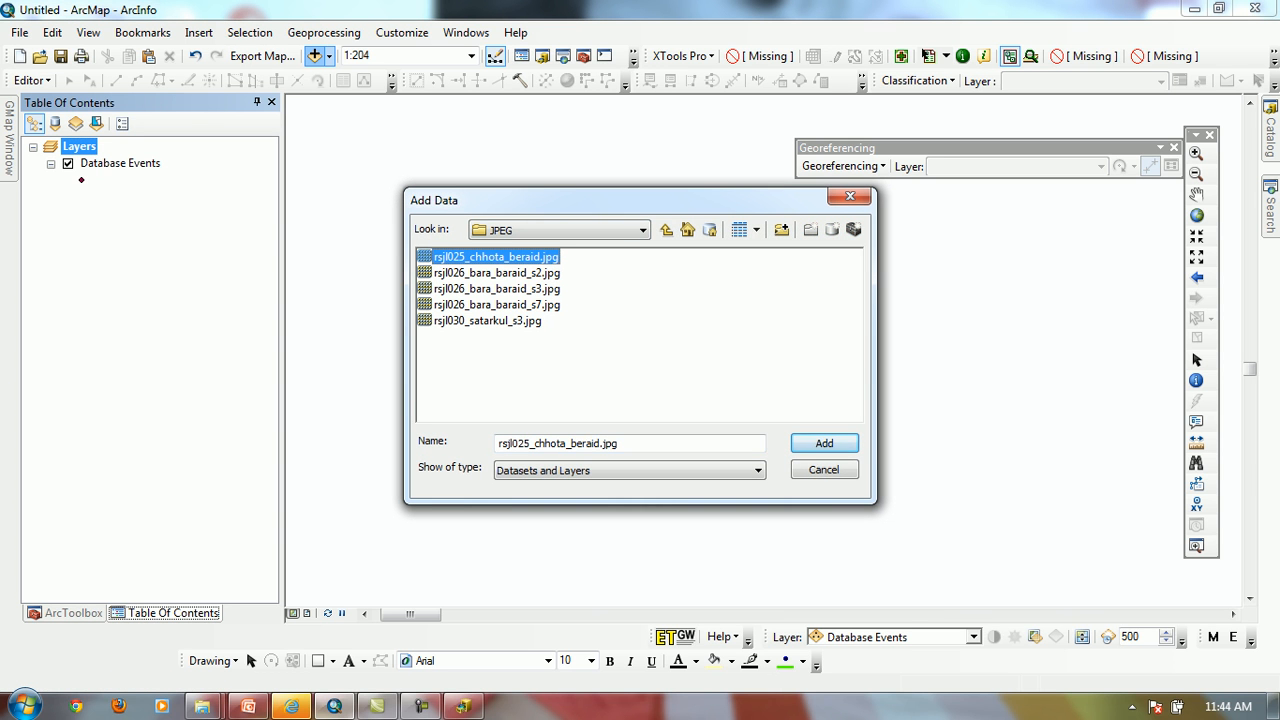
pyautogui.click(824, 443)
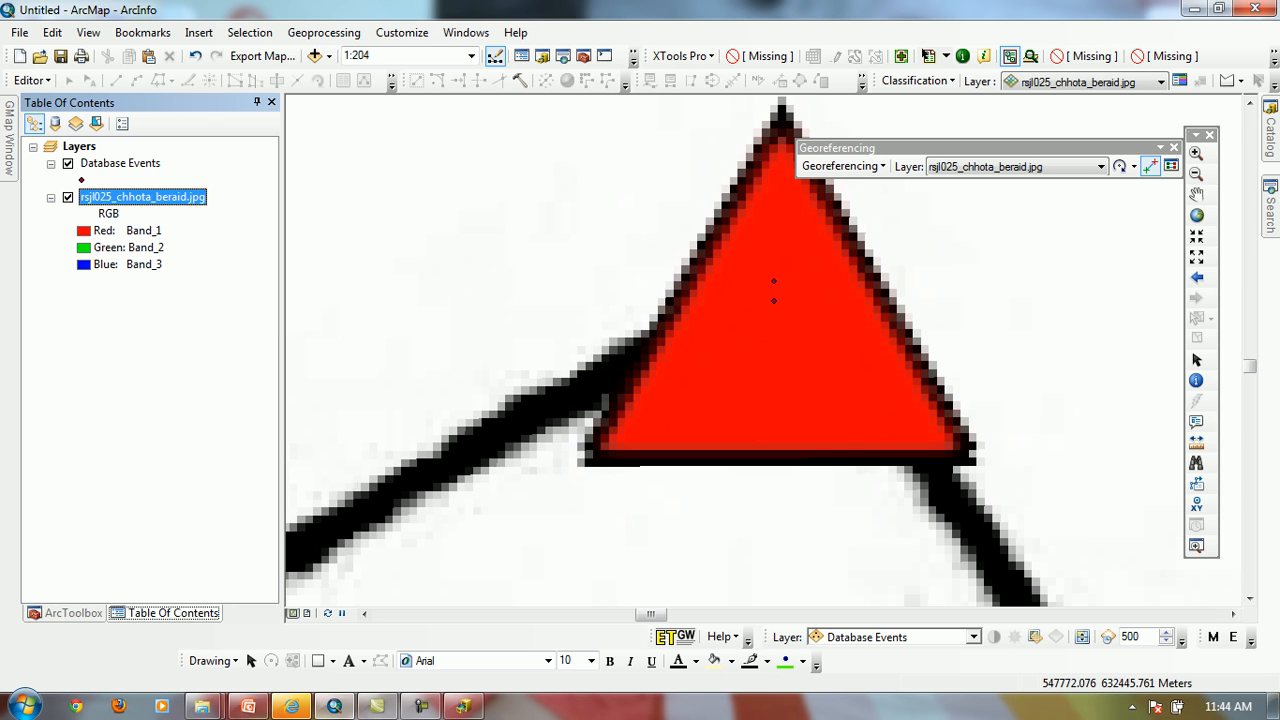
pyautogui.rightClick(158, 199)
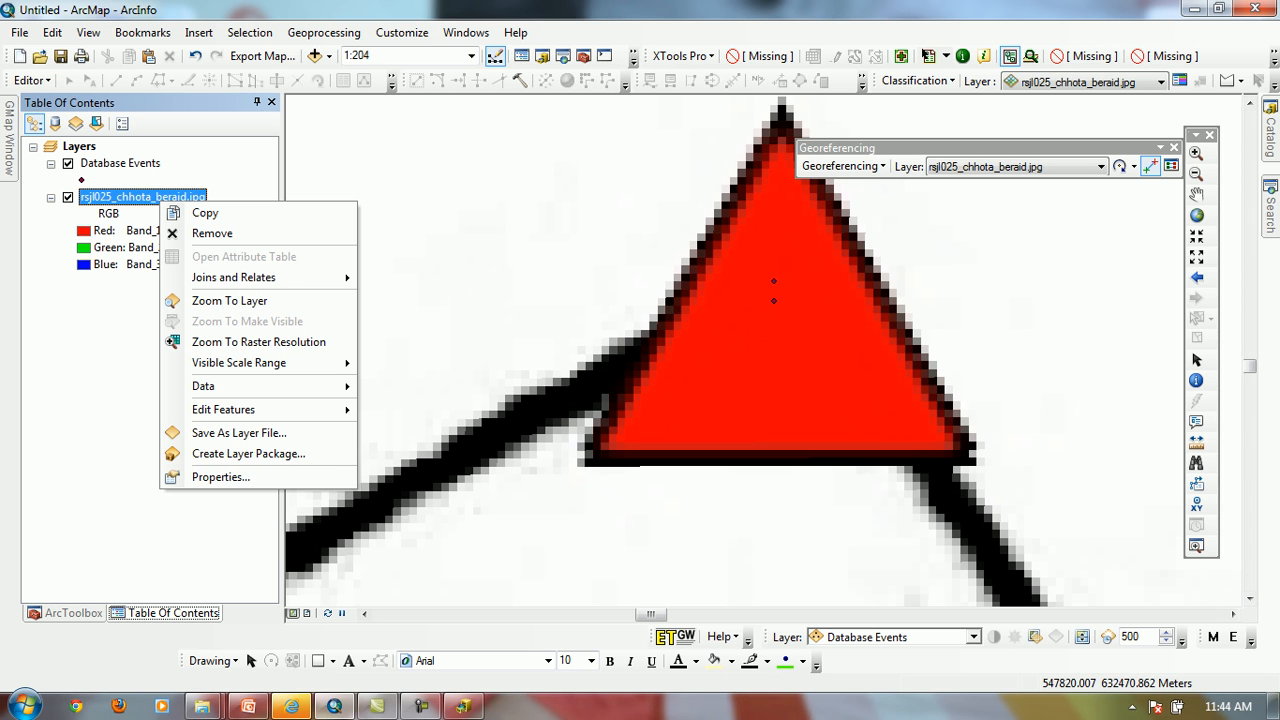
pyautogui.press('Escape')
# Examine the scan's individual pixels along the black boundary lines around the red triangle and at the nearby line junction
pyautogui.moveTo(303, 455); pyautogui.dragTo(609, 606)
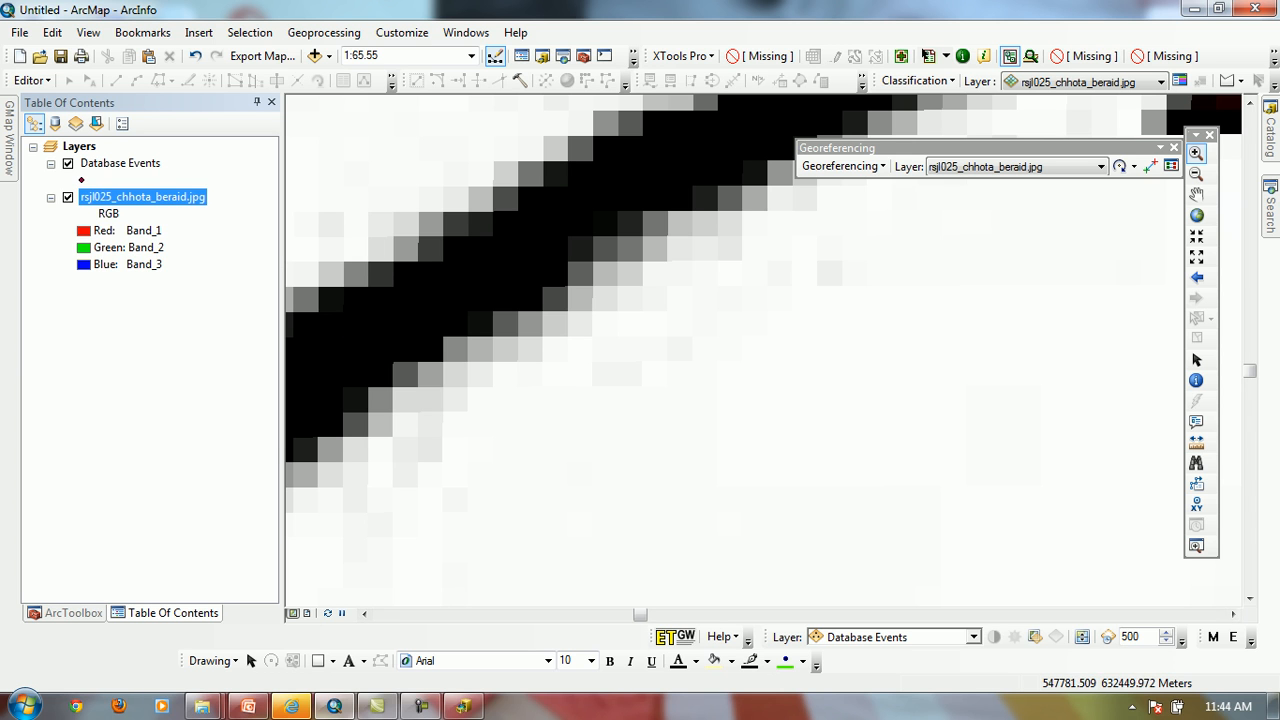
pyautogui.moveTo(428, 256); pyautogui.dragTo(566, 368)
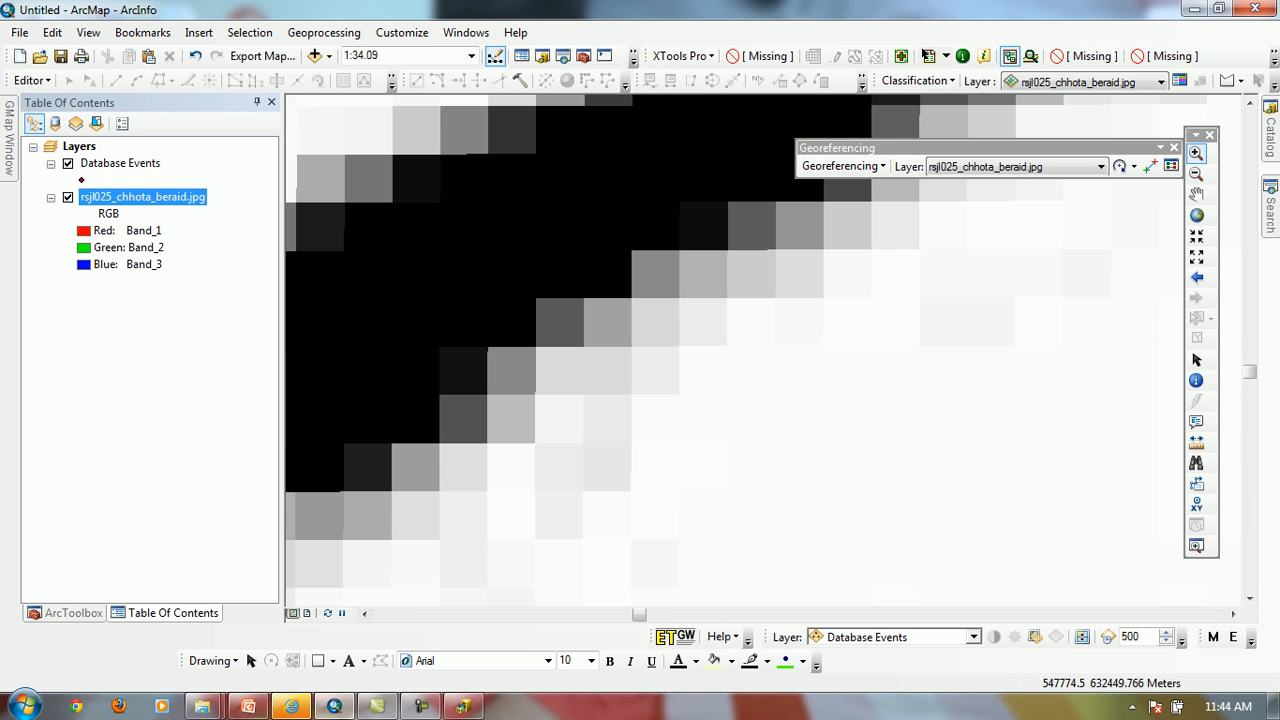
pyautogui.click(1196, 173)
pyautogui.moveTo(343, 206); pyautogui.dragTo(591, 423)
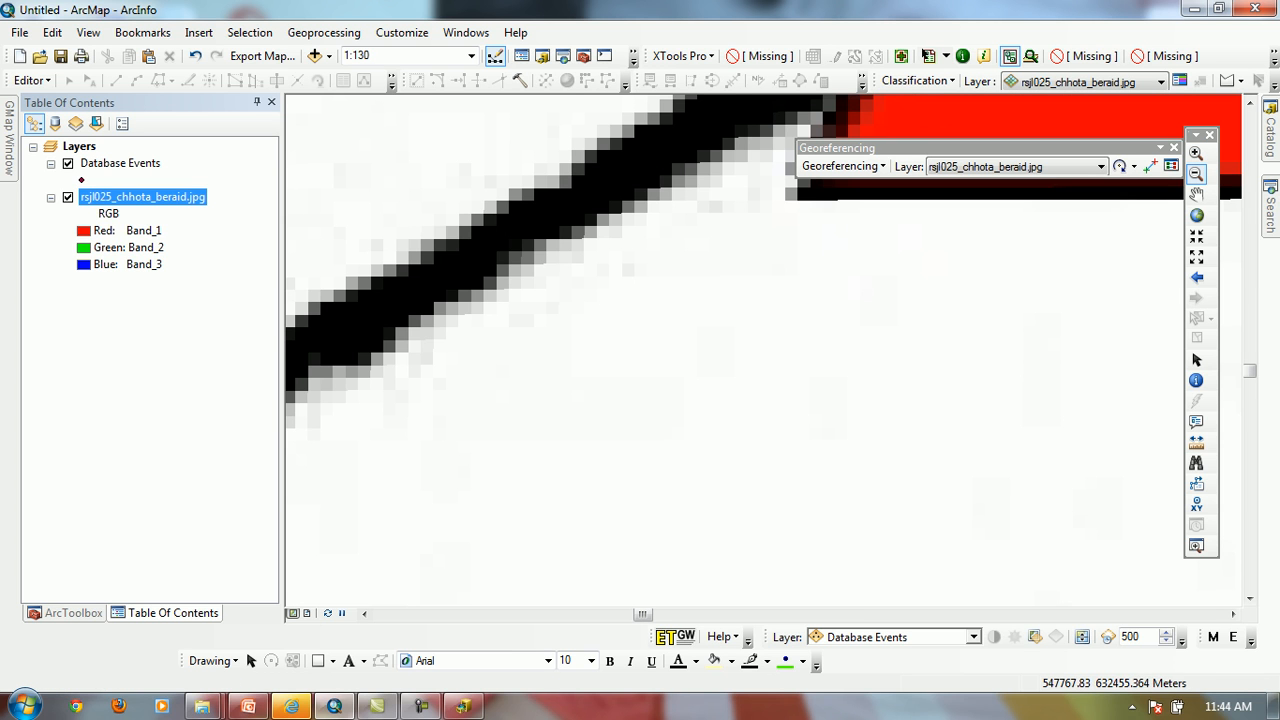
pyautogui.moveTo(374, 150); pyautogui.dragTo(576, 344)
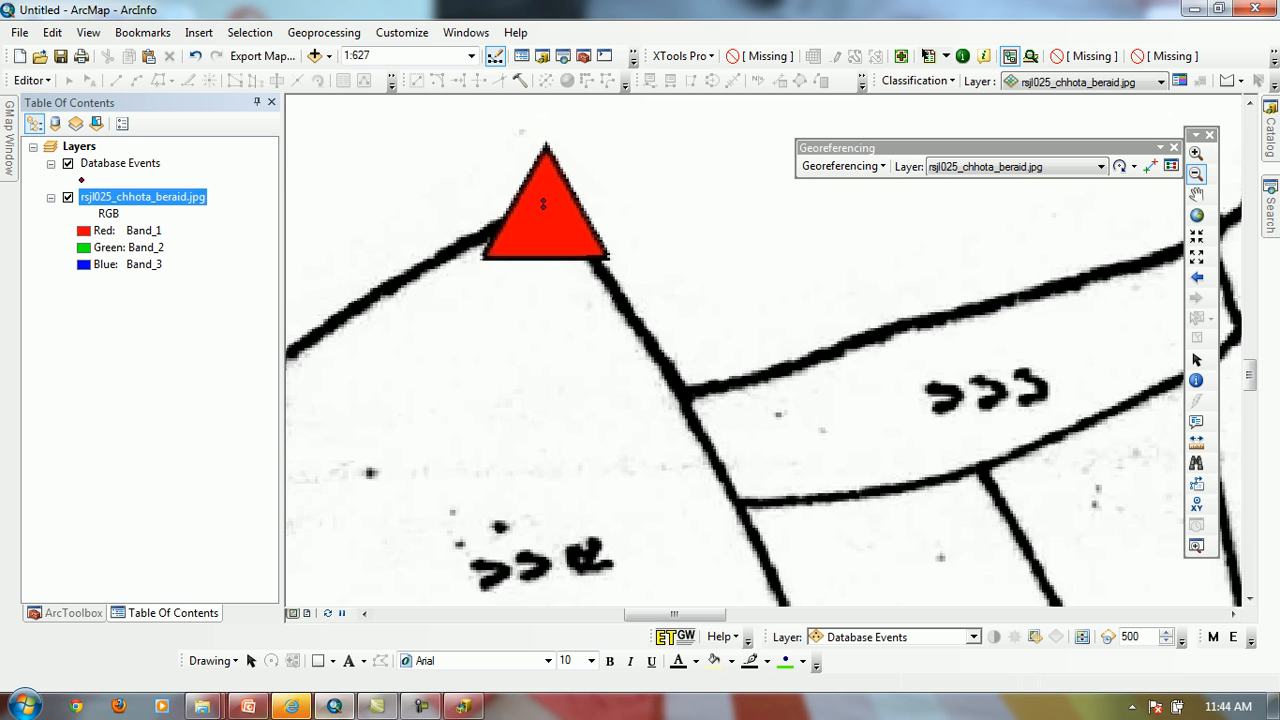
pyautogui.click(1196, 153)
pyautogui.moveTo(616, 298); pyautogui.dragTo(908, 486)
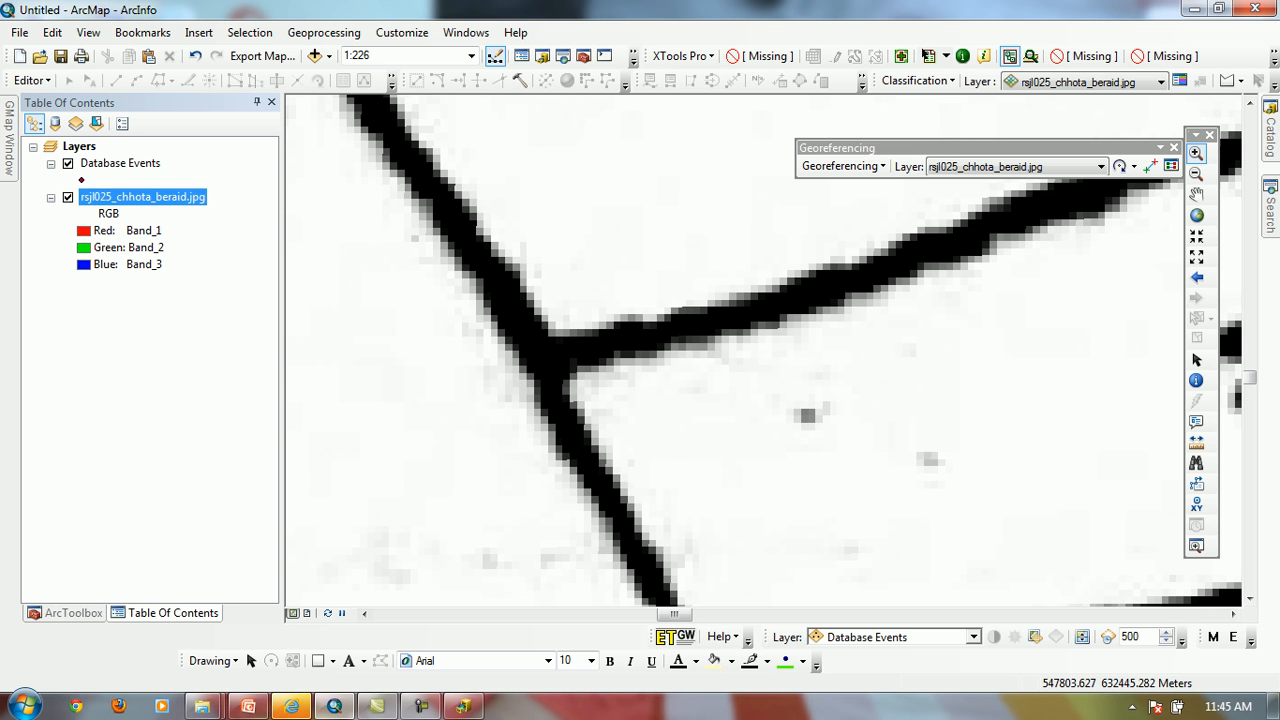
# Set the display resampling of rsjl025_chhota_beraid.jpg to Bilinear Interpolation (for continuous data)
pyautogui.doubleClick(142, 197)
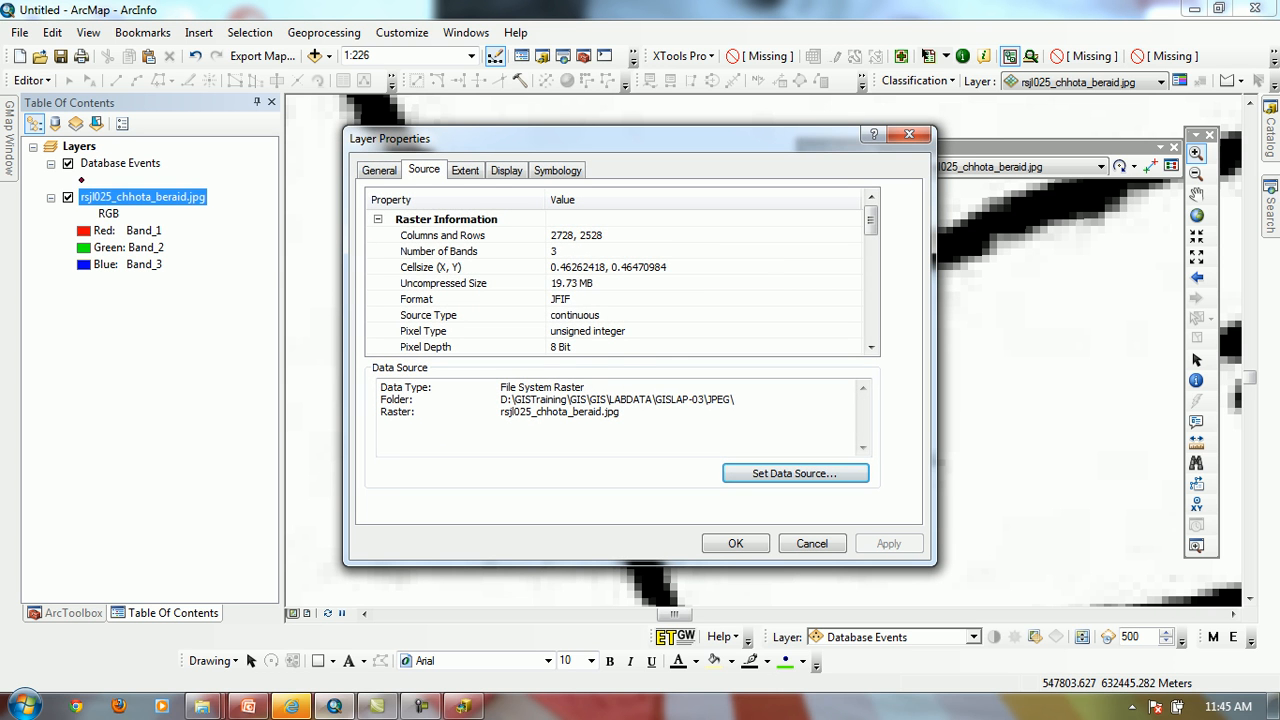
pyautogui.click(507, 170)
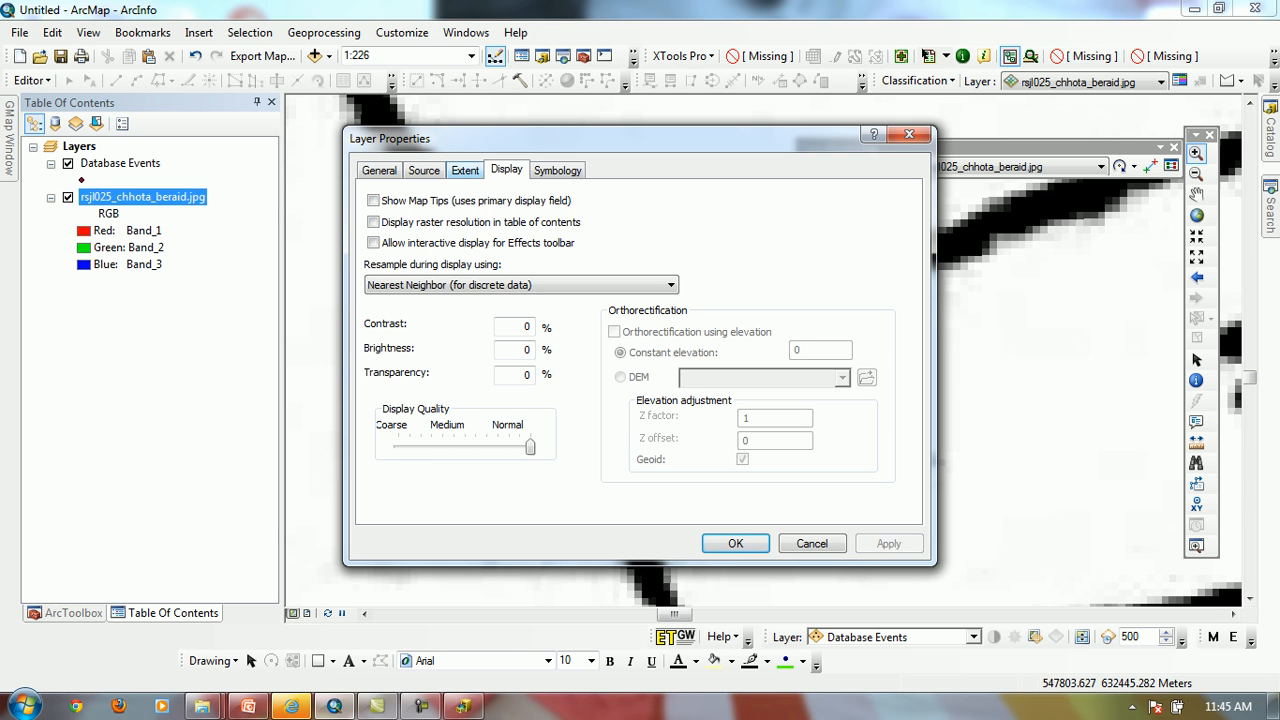
pyautogui.click(465, 170)
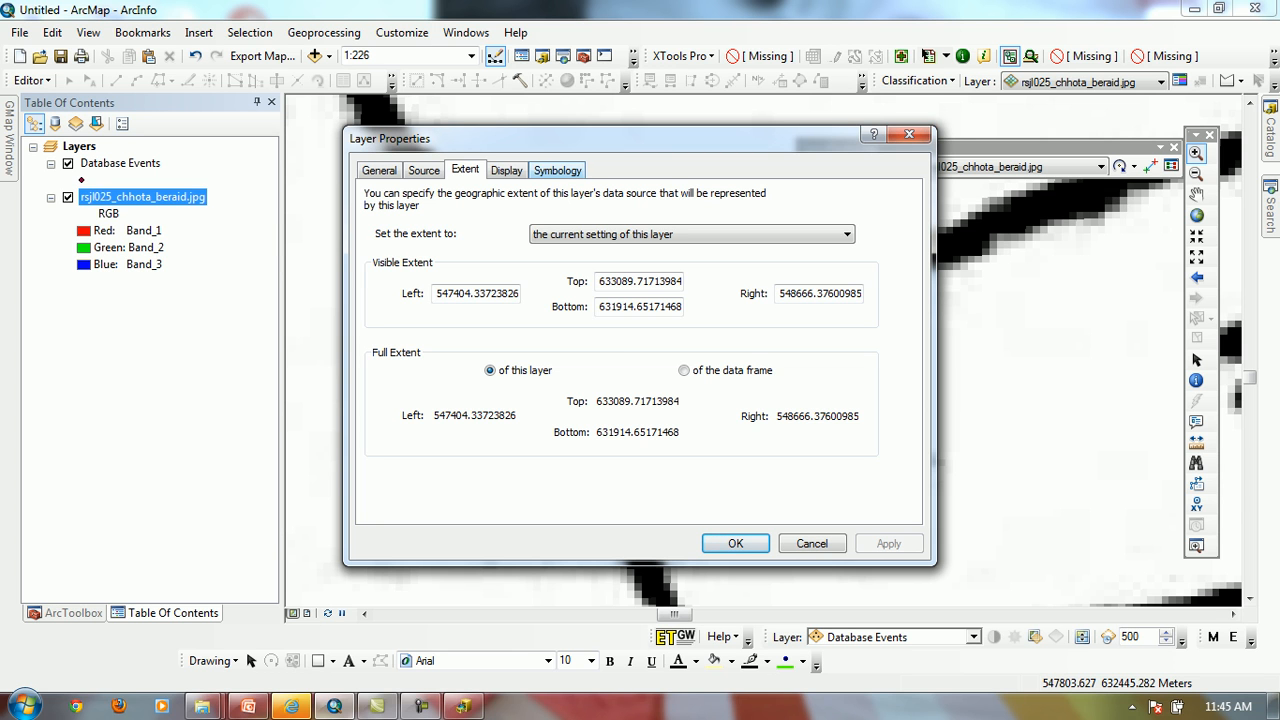
pyautogui.click(506, 170)
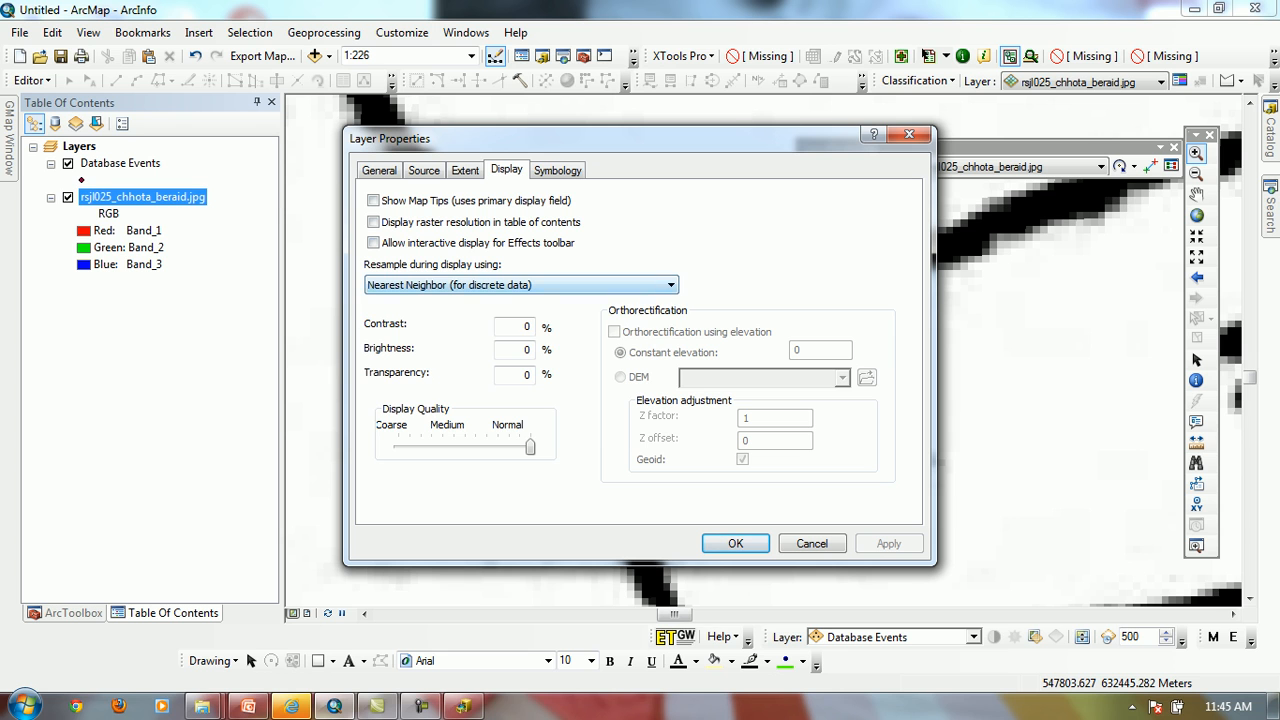
pyautogui.click(600, 285)
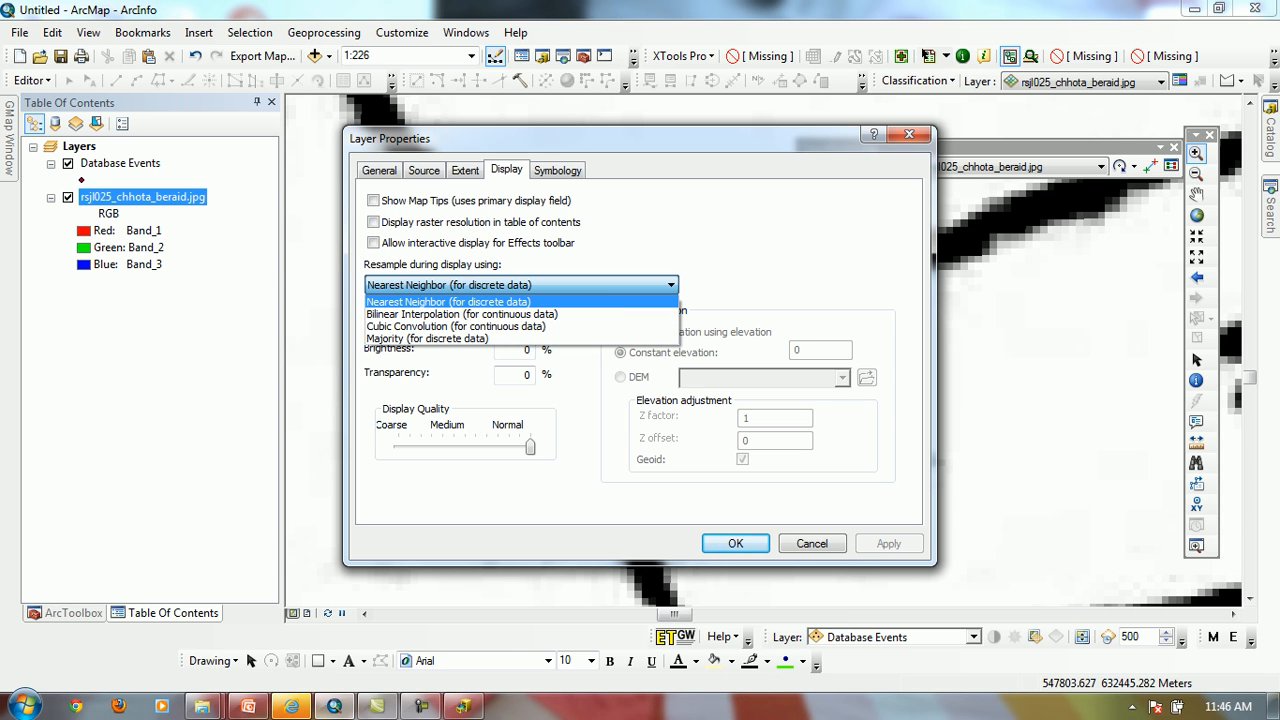
pyautogui.click(462, 314)
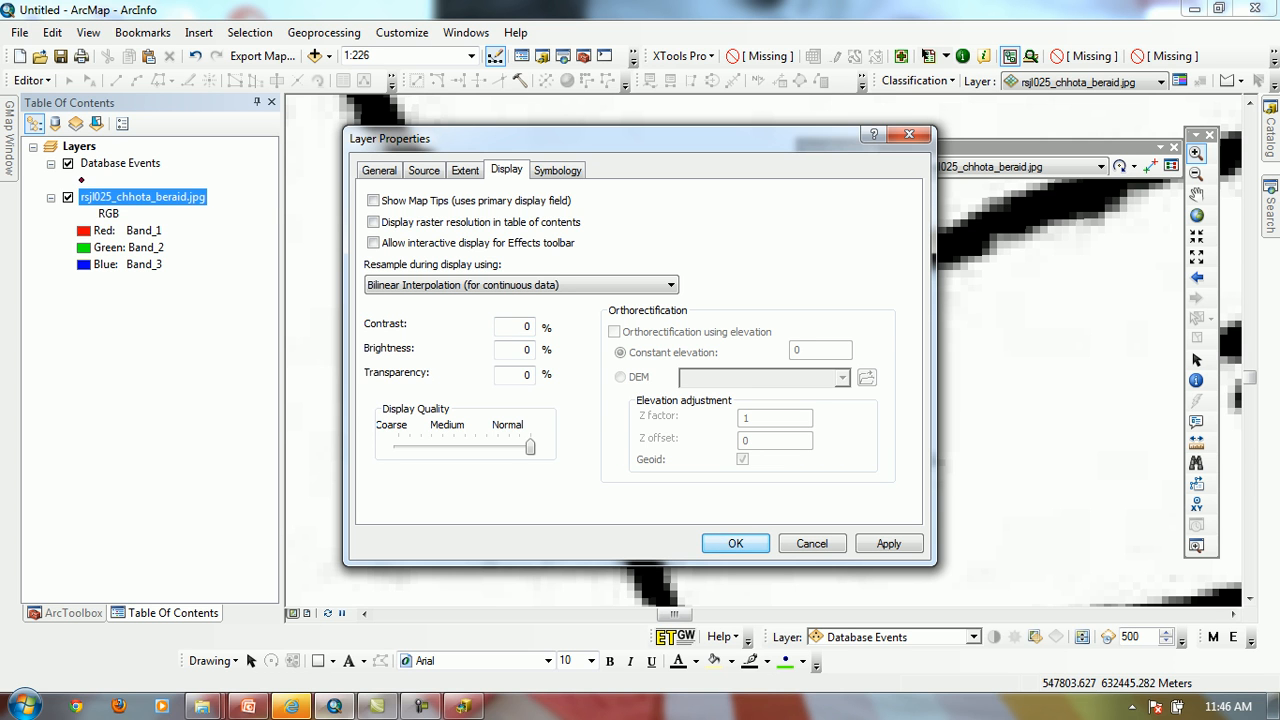
pyautogui.click(736, 544)
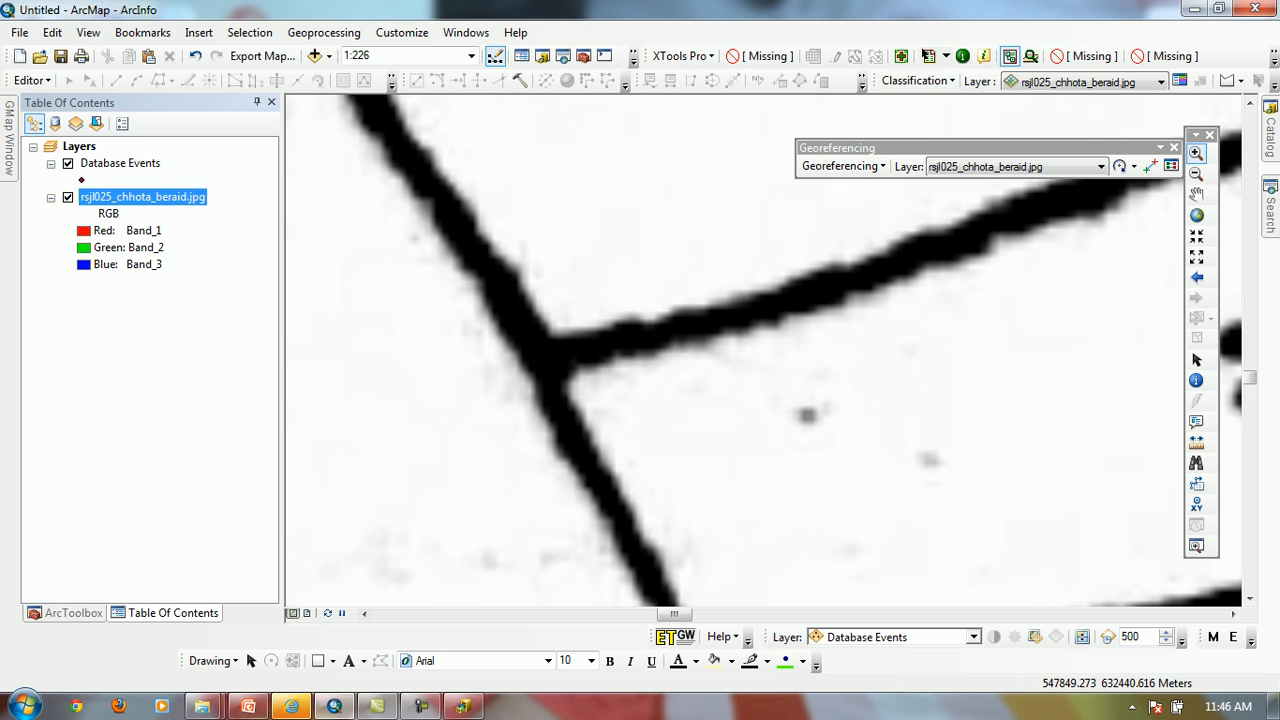
# Apply Nearest Neighbor (for discrete data) as the sheet's display resampling while viewing the map at a smaller scale
pyautogui.click(1196, 174)
pyautogui.moveTo(578, 384); pyautogui.dragTo(728, 187)
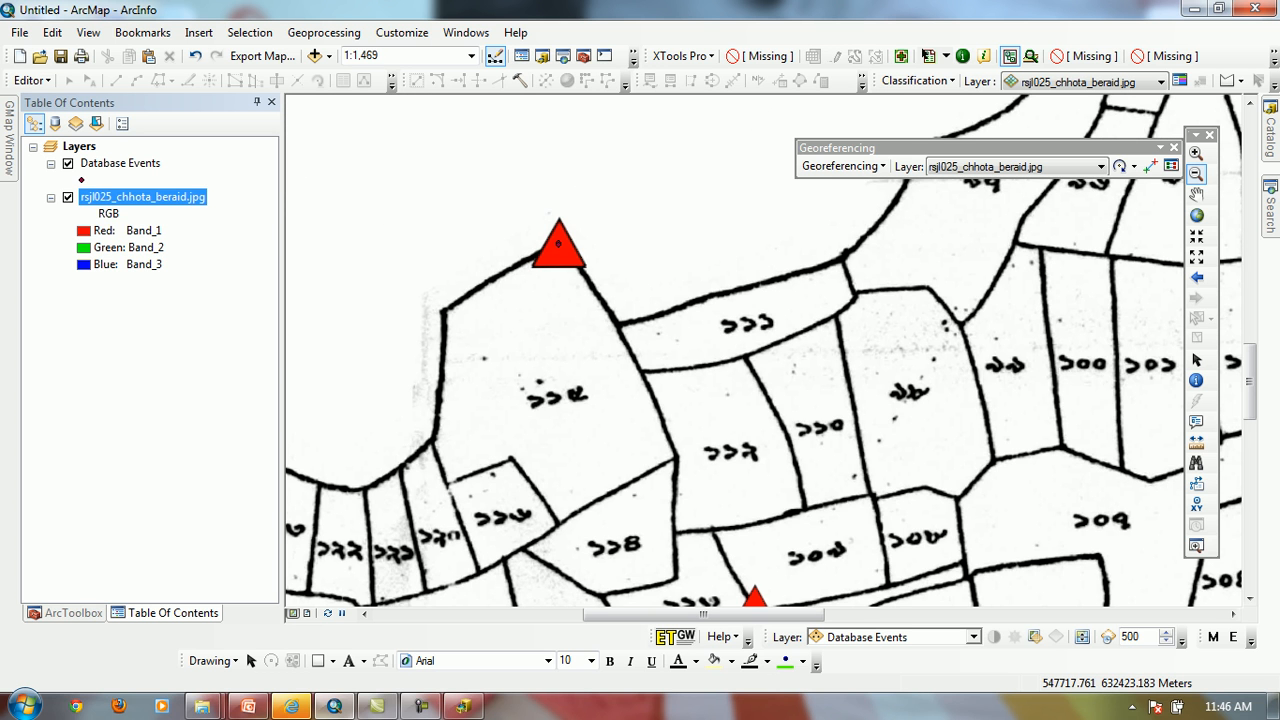
pyautogui.doubleClick(143, 197)
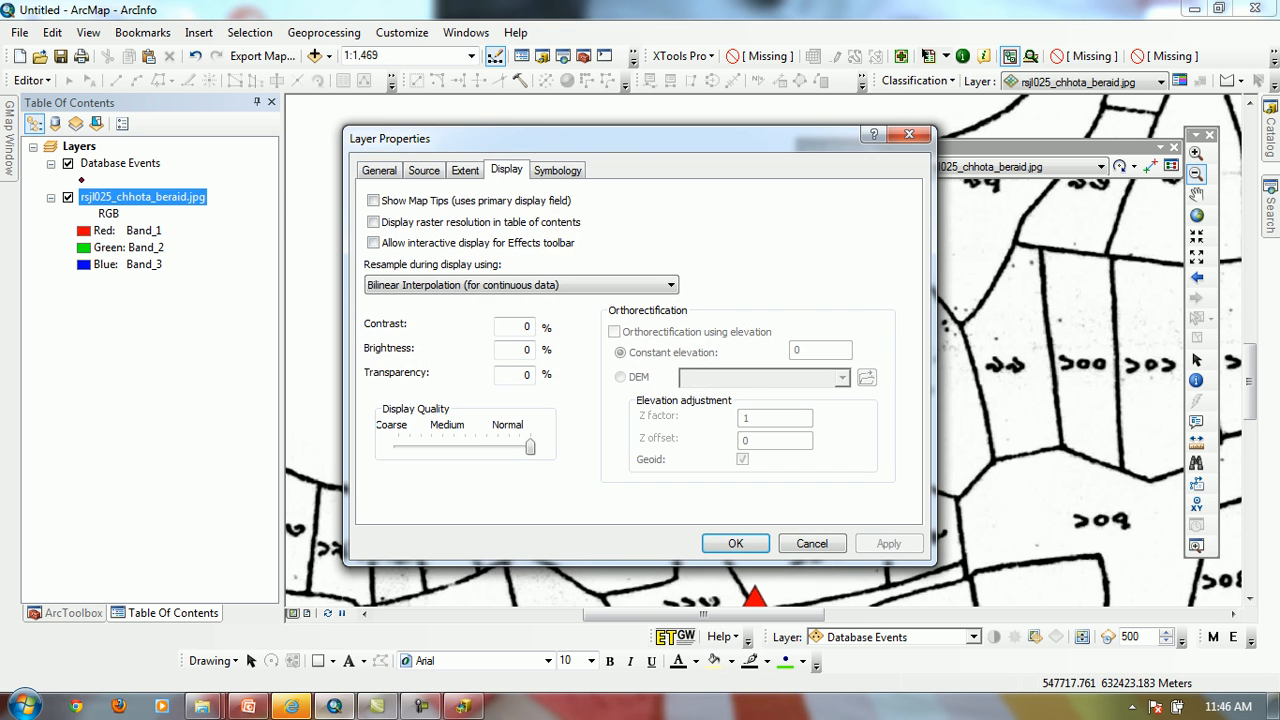
pyautogui.click(522, 285)
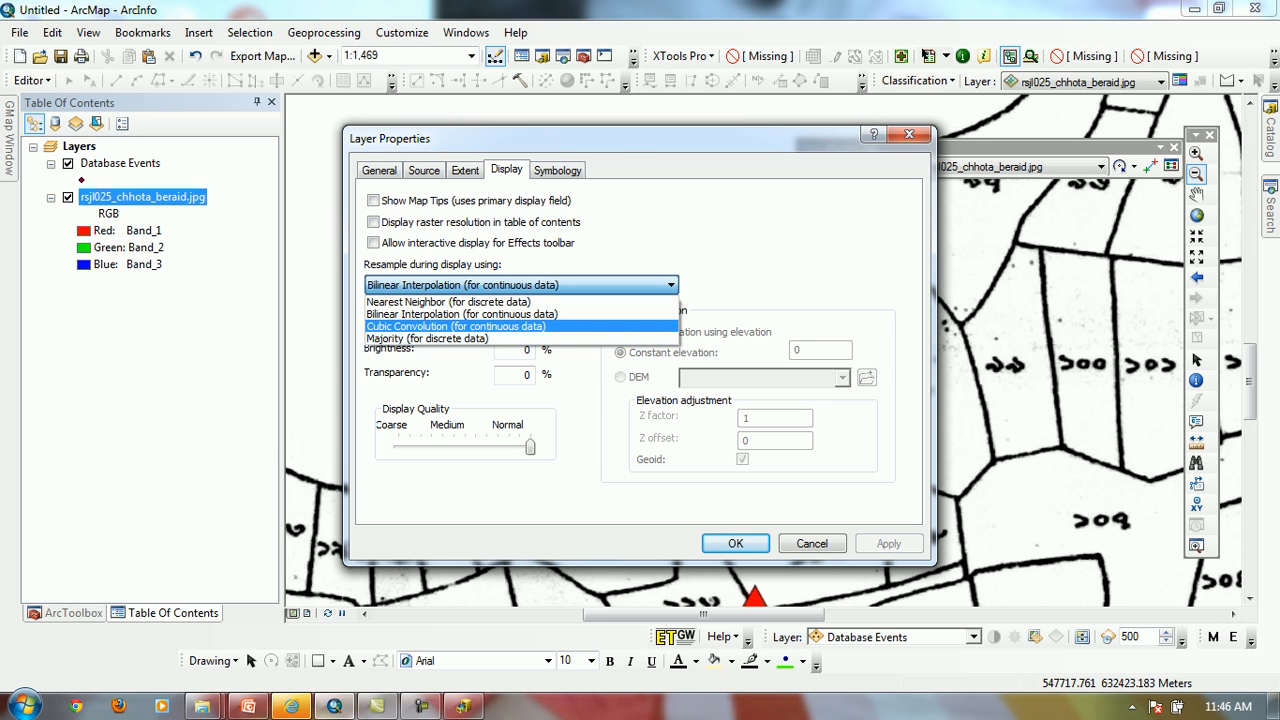
pyautogui.click(447, 301)
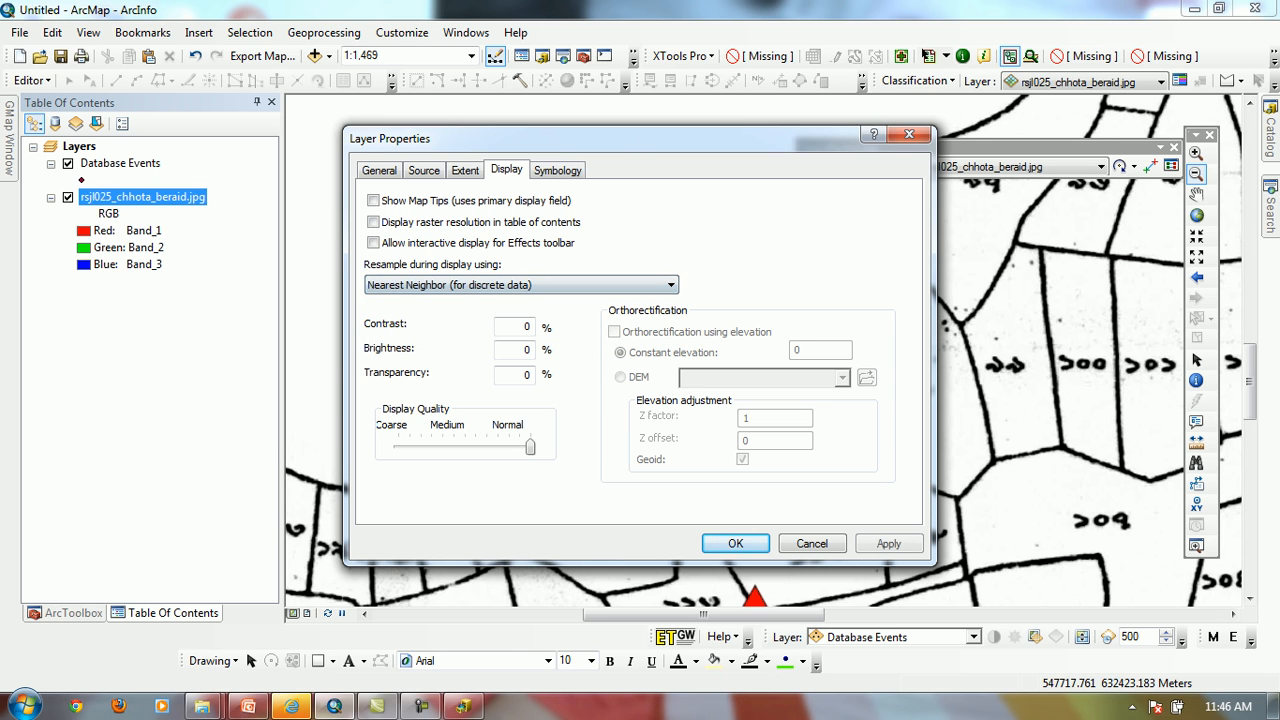
pyautogui.click(888, 543)
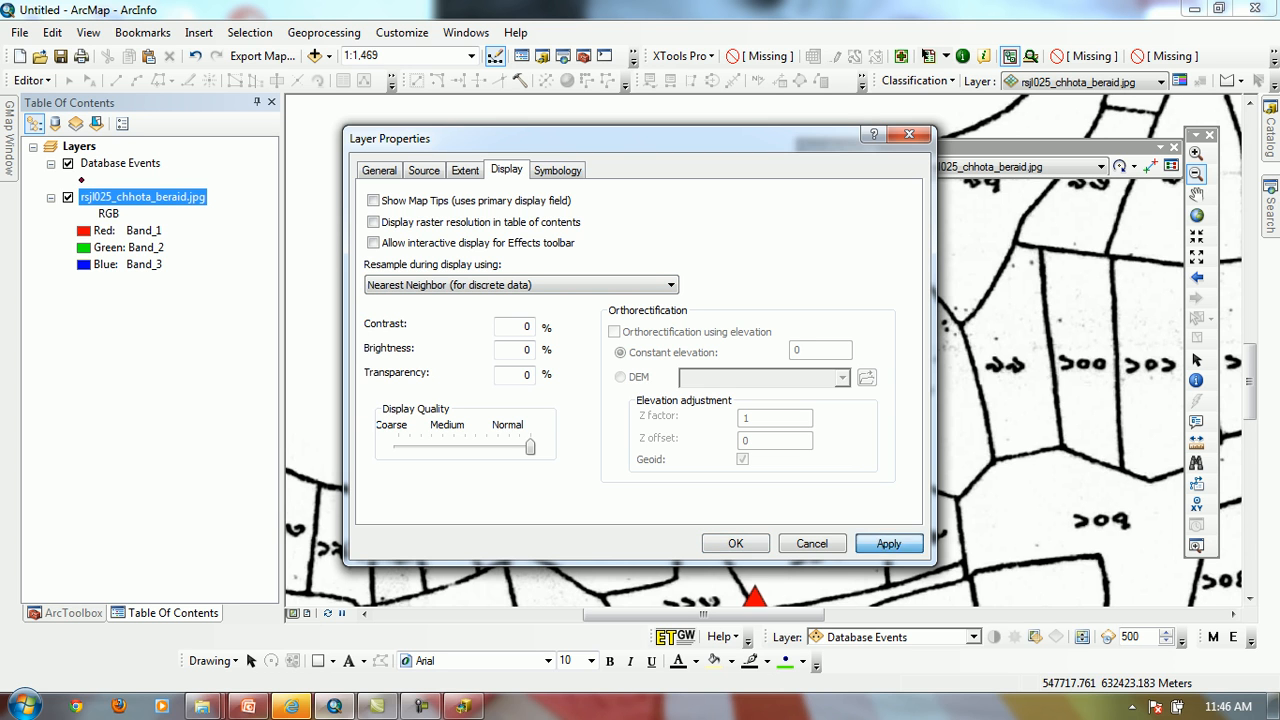
# Restore the sheet's display resampling to Bilinear Interpolation (for continuous data) and close the layer properties
pyautogui.click(480, 285)
pyautogui.click(462, 314)
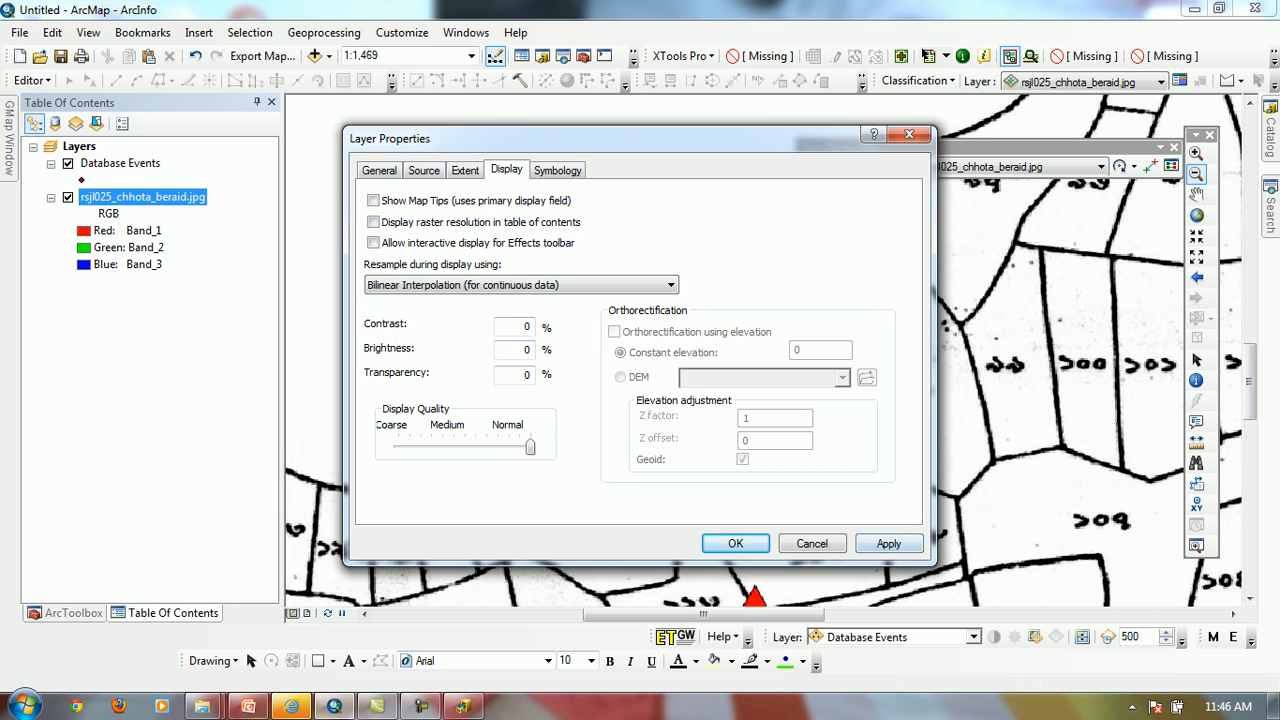
pyautogui.click(888, 543)
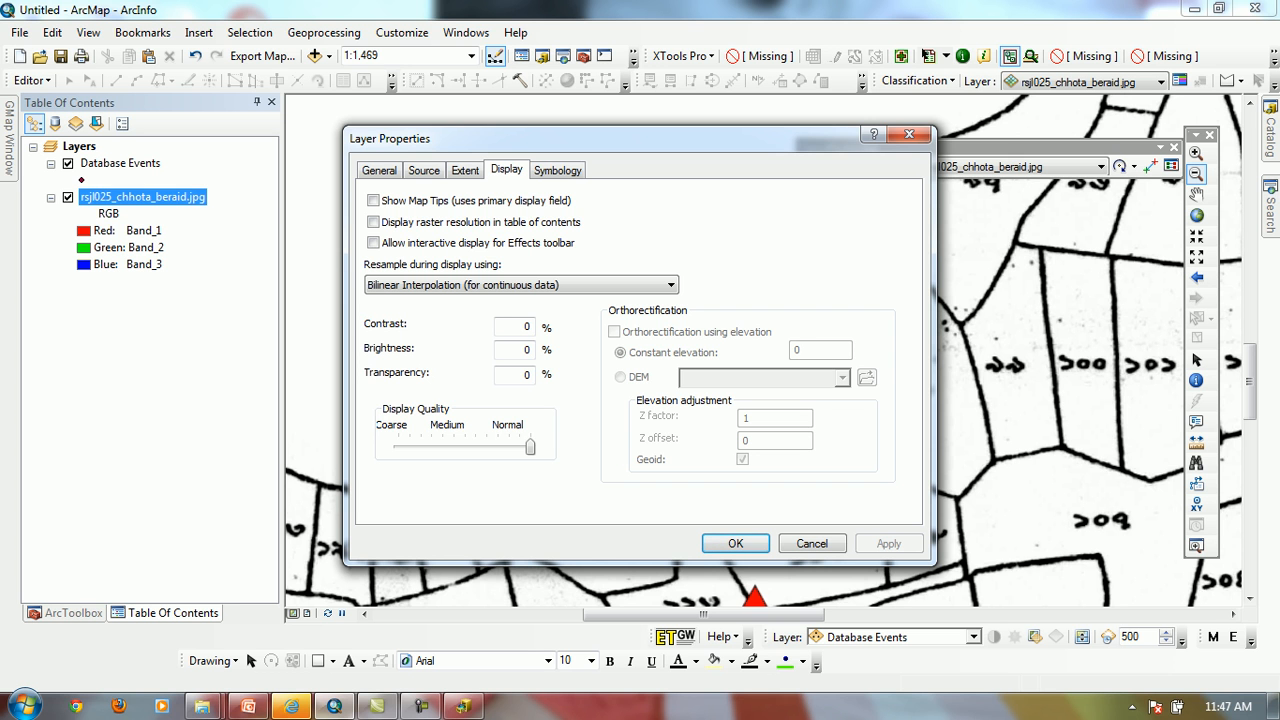
pyautogui.click(735, 543)
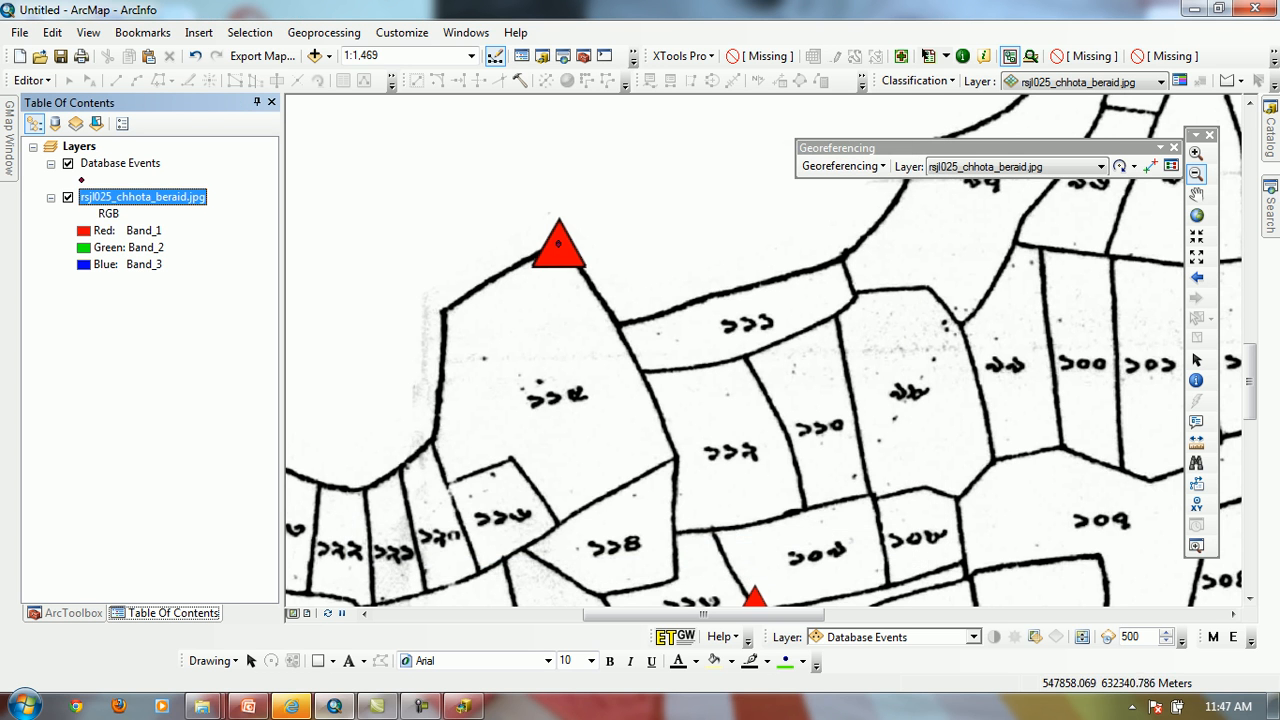
# Switch to the PowerPoint presentation on map projections and coordinate systems and start the slide show from the current slide
pyautogui.click(248, 706)
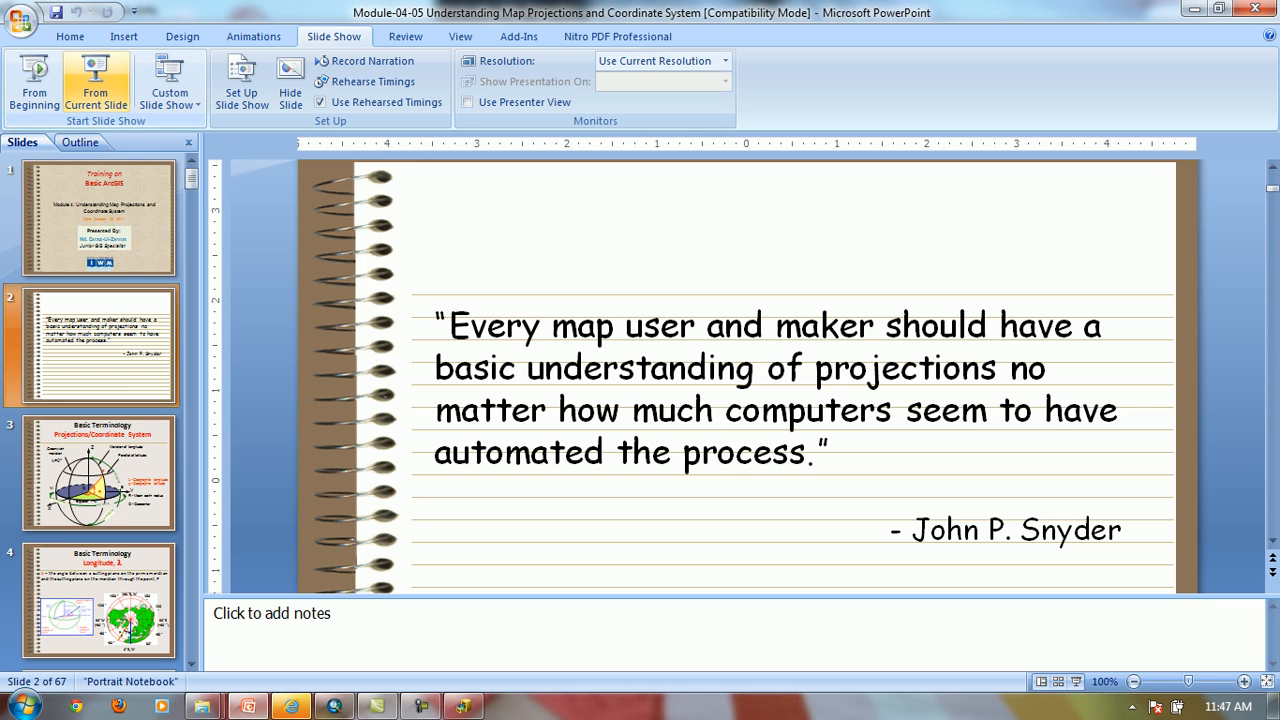
pyautogui.click(95, 85)
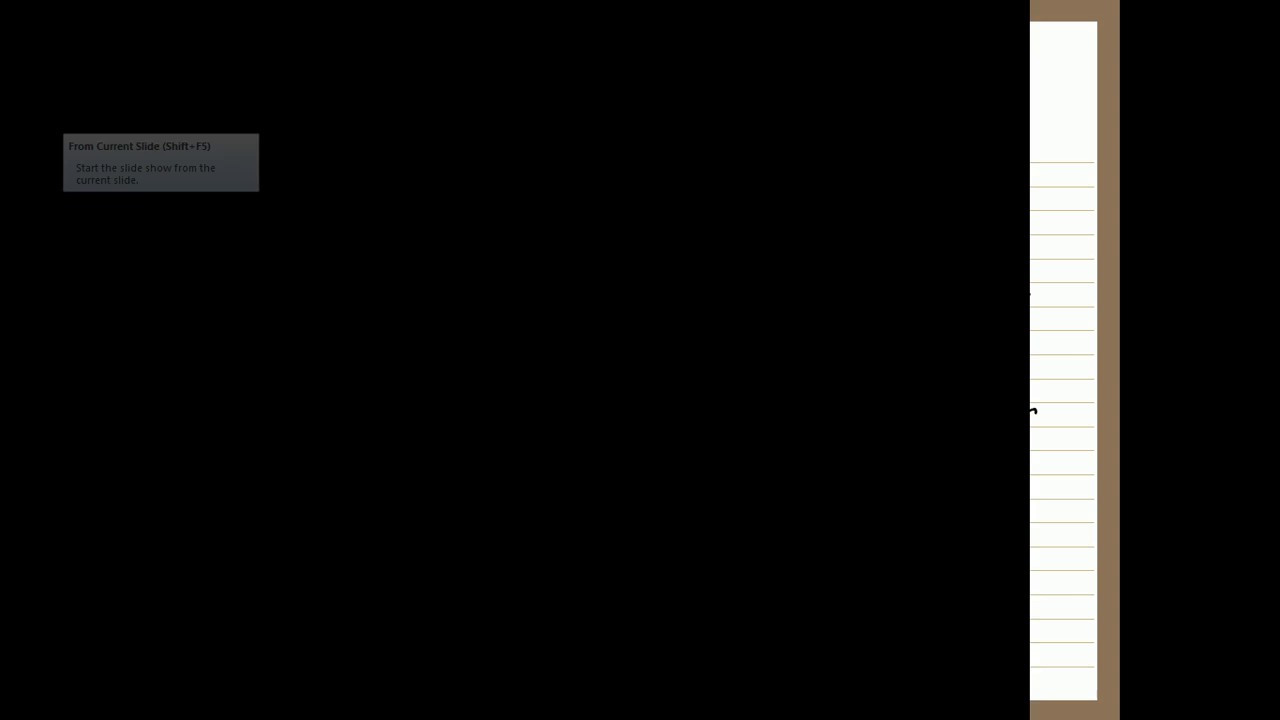